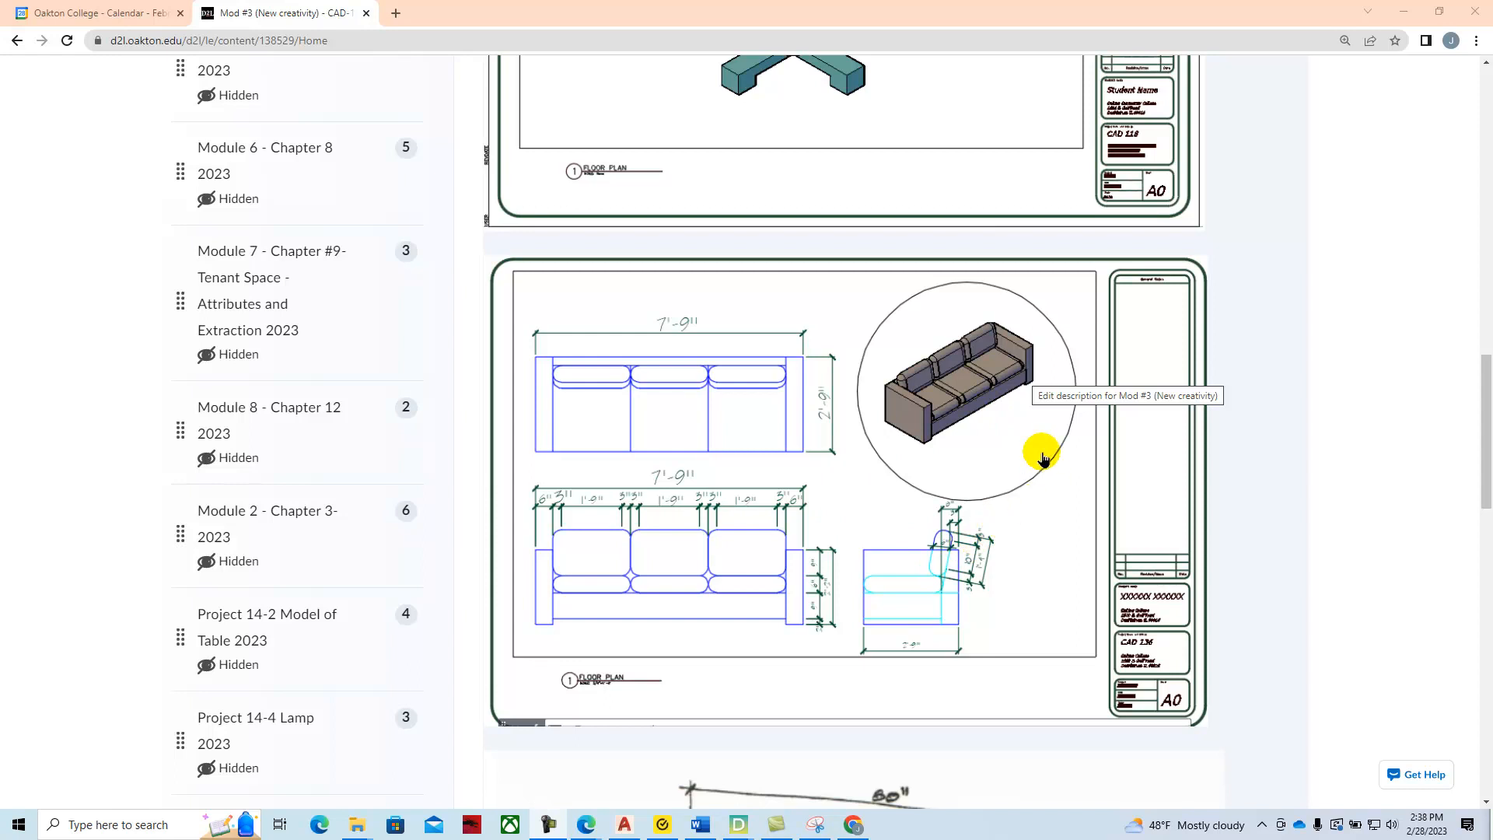
Examine the dimensioned sofa views and the couch sketch on the Mod #3 (New creativity) course page
{"action": "scroll", "coordinate": [1043, 459], "scroll_direction": "down", "scroll_amount": 6}
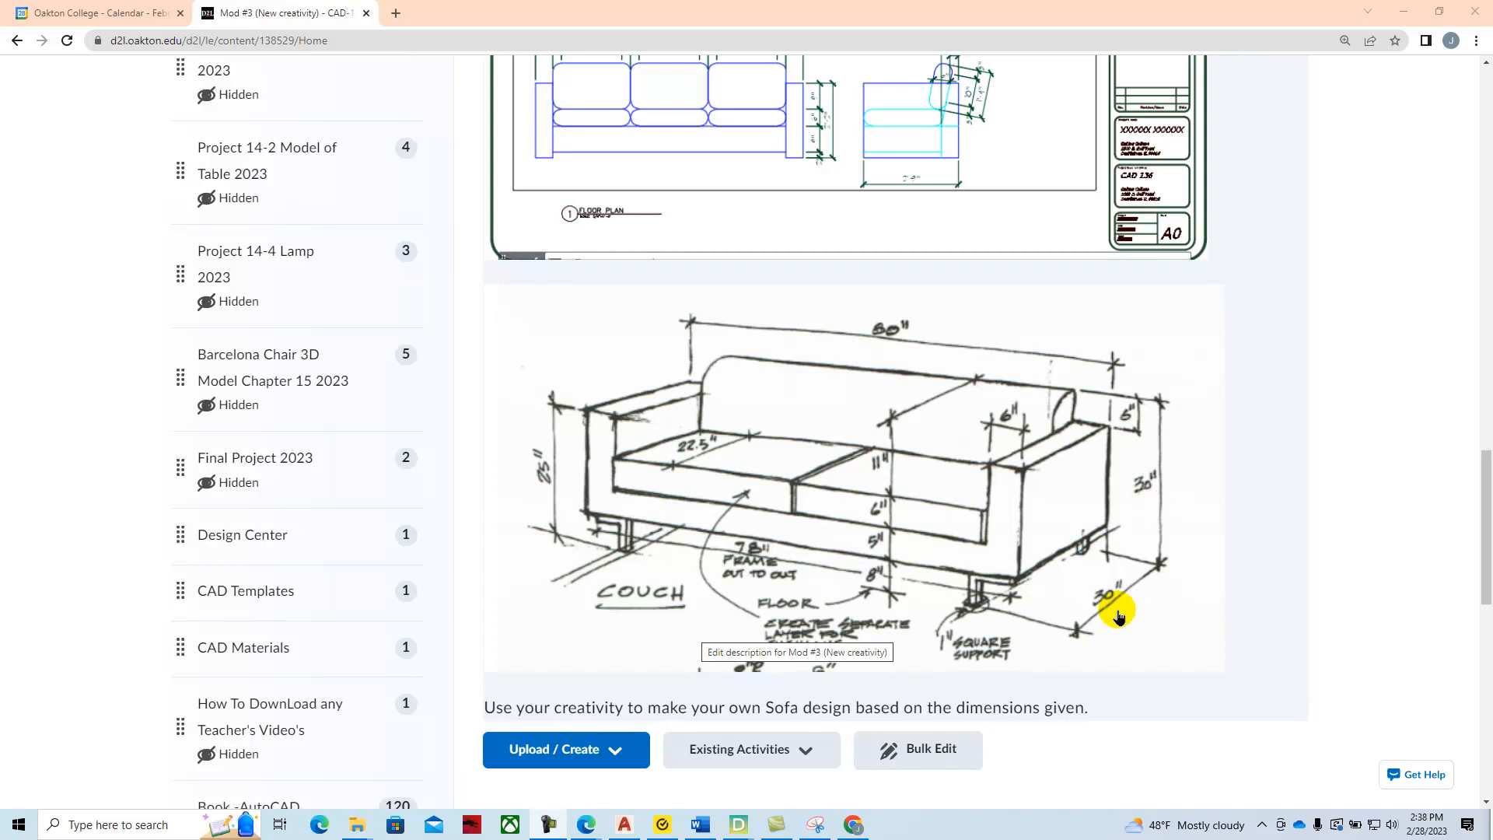
{"action": "scroll", "coordinate": [1088, 572], "scroll_direction": "up", "scroll_amount": 5}
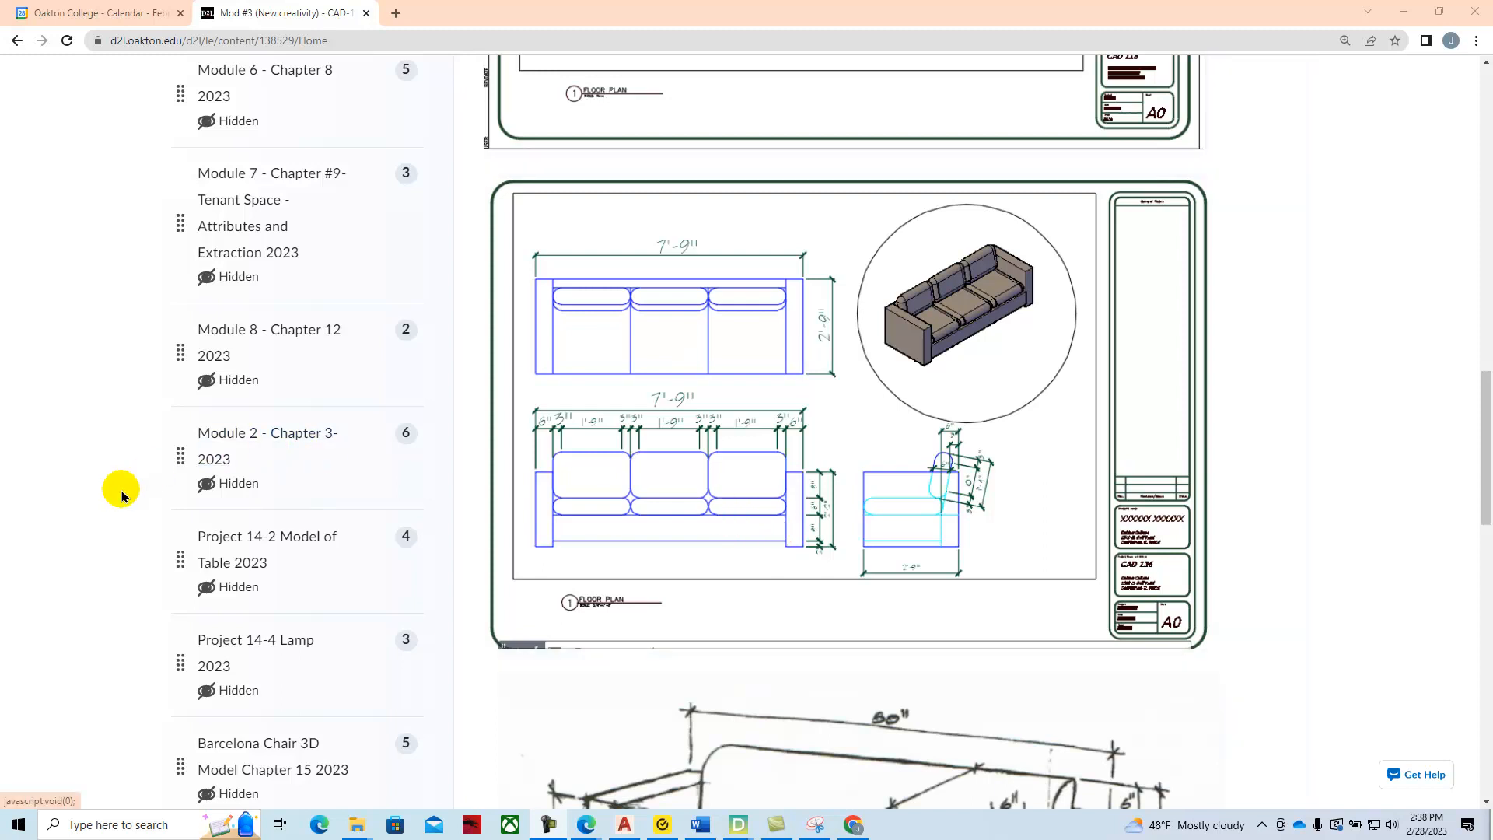
{"action": "scroll", "coordinate": [118, 507], "scroll_direction": "up", "scroll_amount": 3}
{"action": "scroll", "coordinate": [118, 507], "scroll_direction": "up", "scroll_amount": 8}
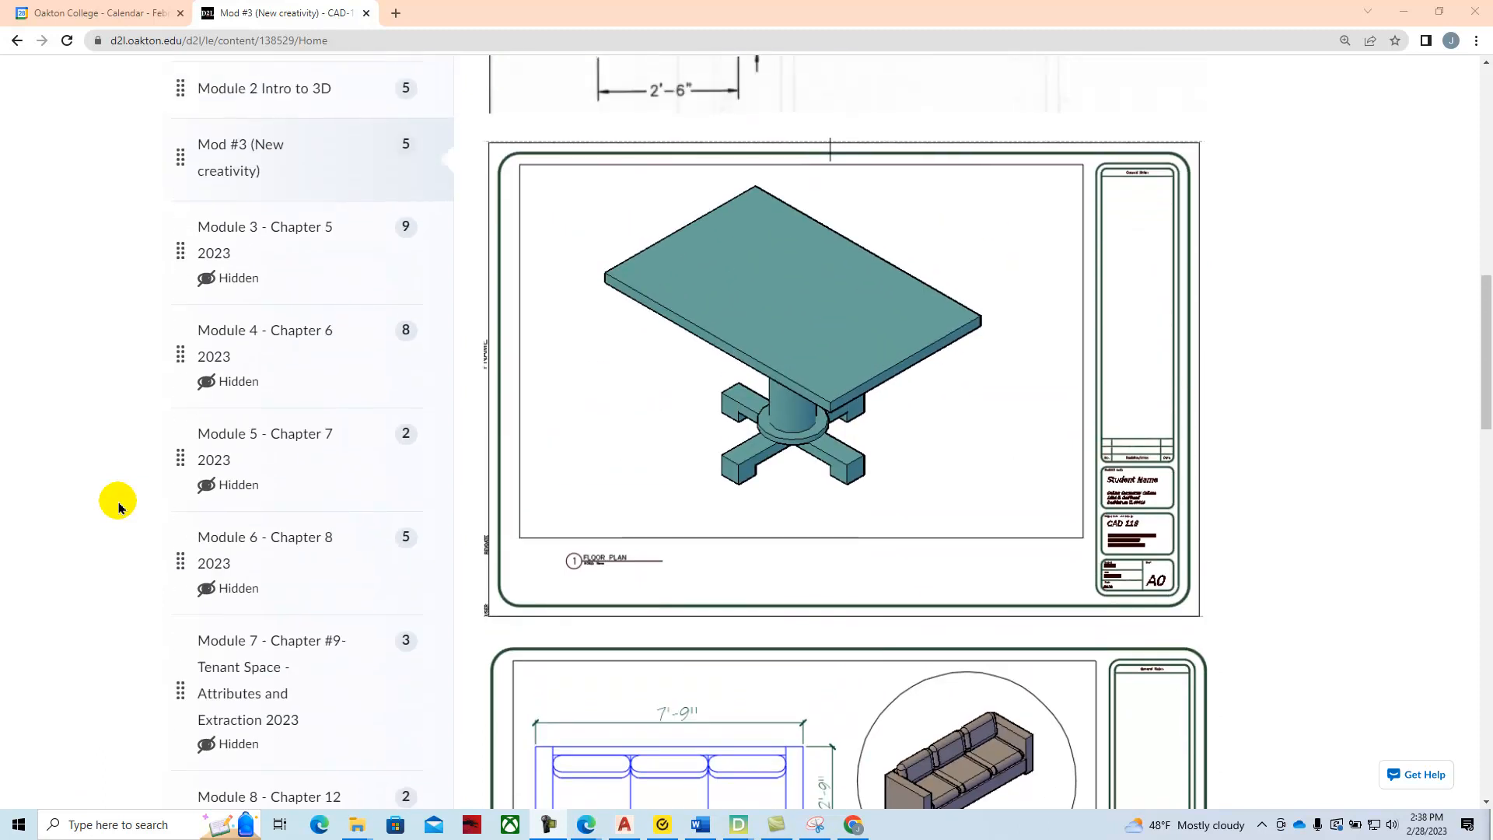
{"action": "scroll", "coordinate": [118, 507], "scroll_direction": "up", "scroll_amount": 5}
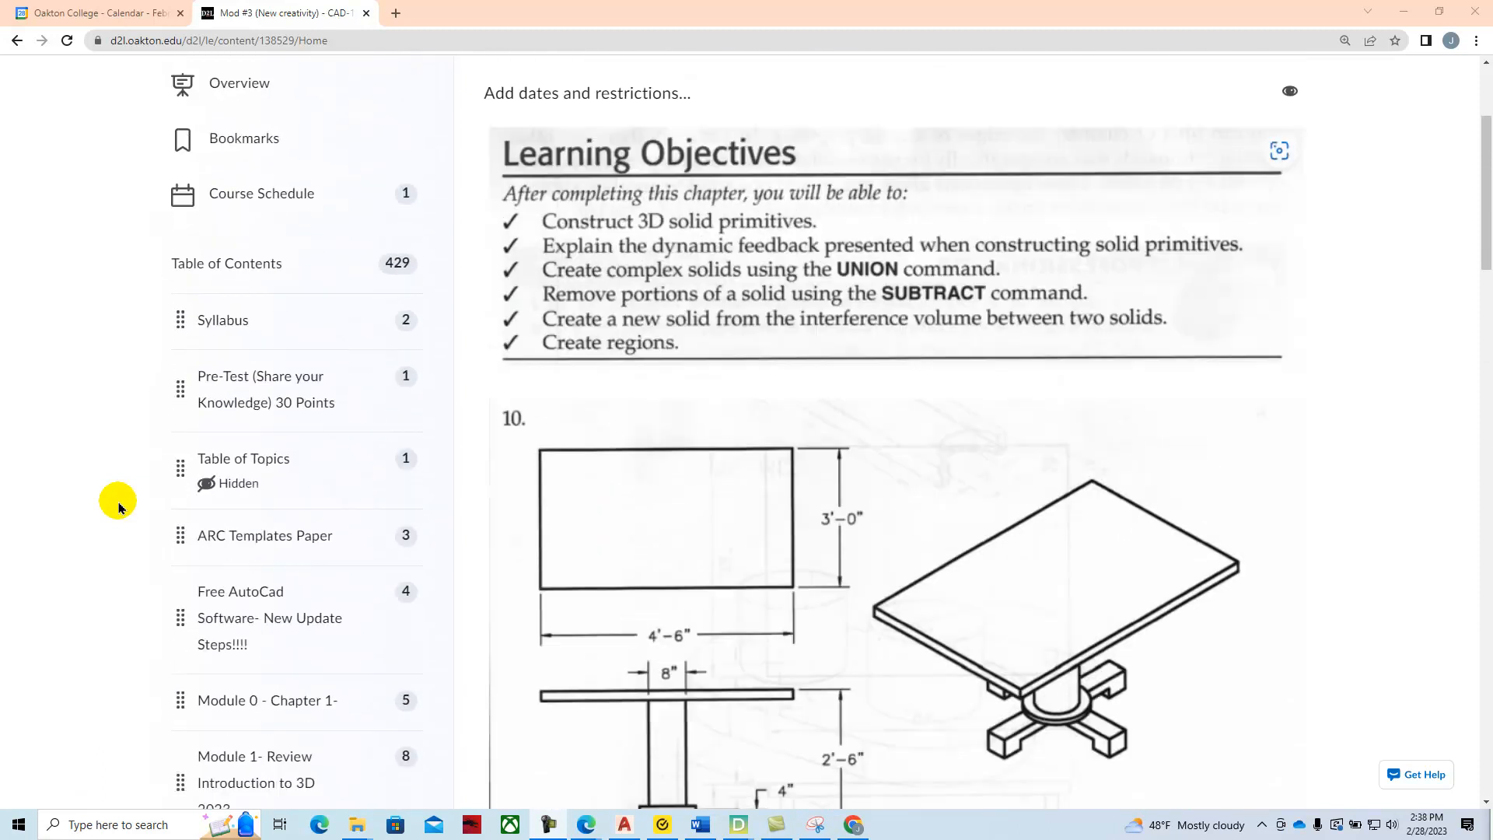
{"action": "scroll", "coordinate": [119, 507], "scroll_direction": "up", "scroll_amount": 1}
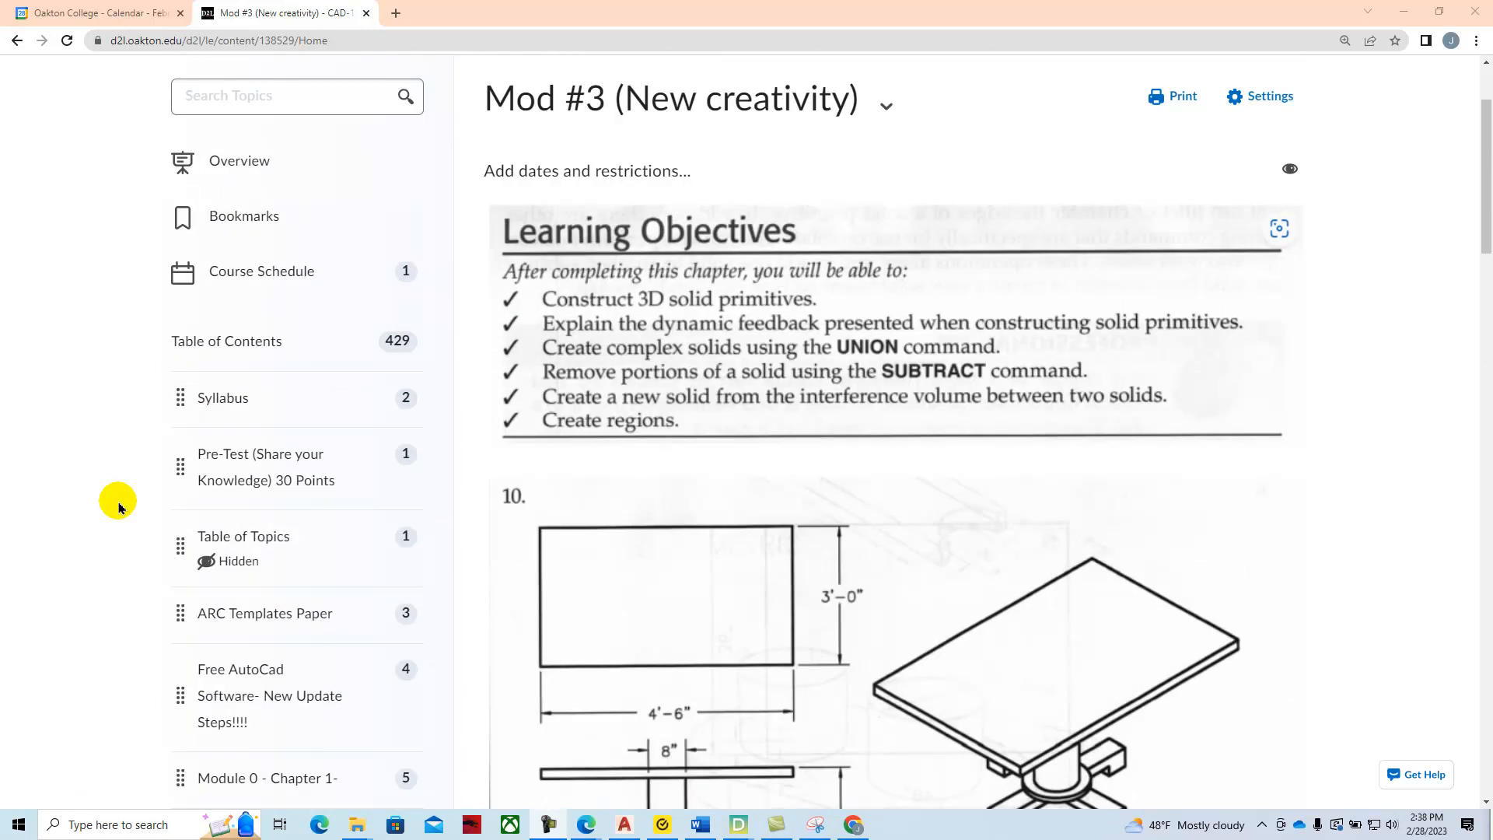
Download the B SIZE-ARC Paper New template from the ARC Templates Paper module and open it in AutoCAD, dismissing the version notice
{"action": "left_click", "coordinate": [256, 615]}
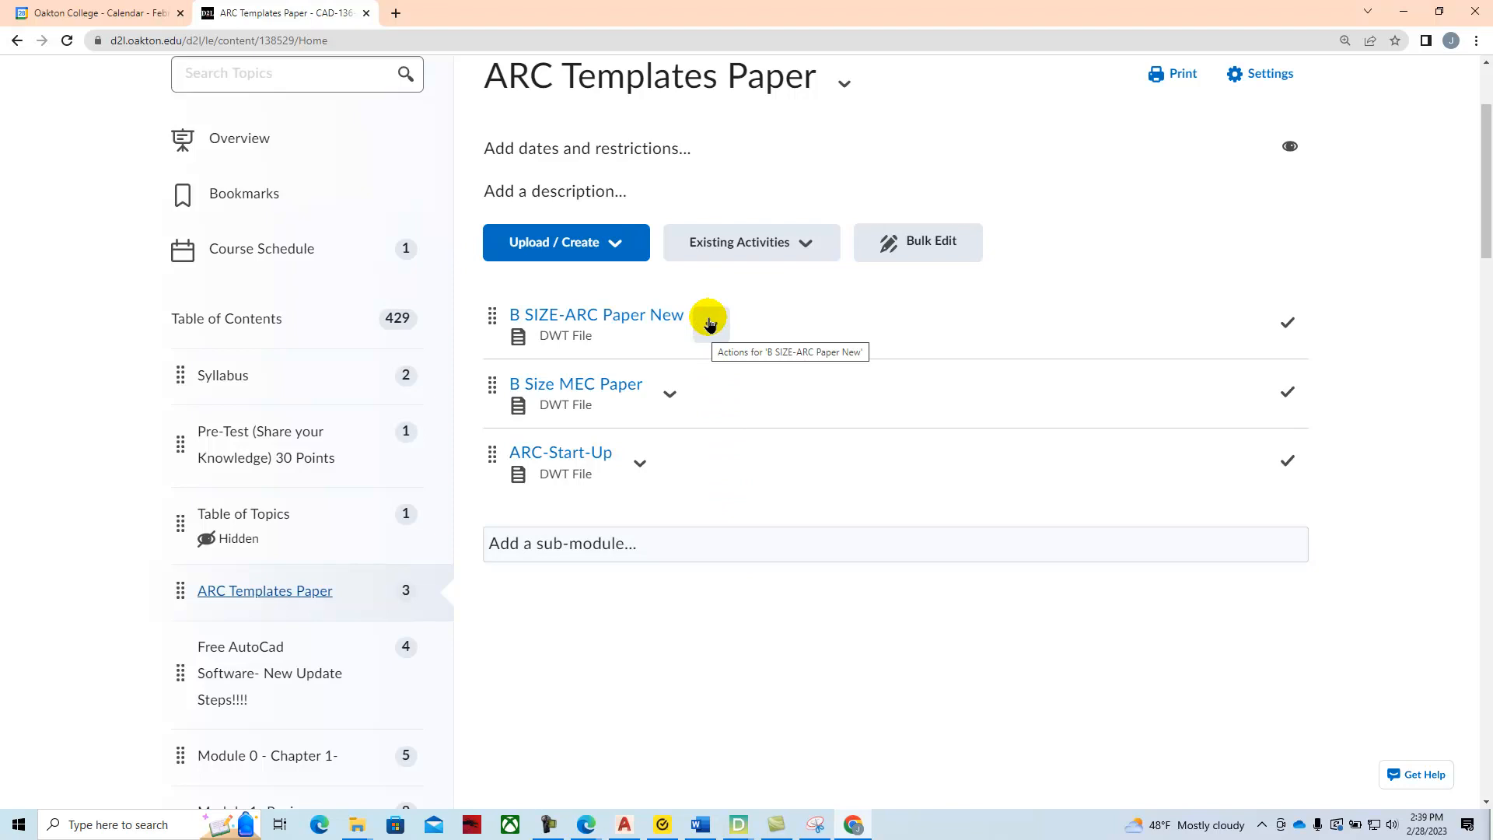
{"action": "left_click", "coordinate": [710, 325]}
{"action": "left_click", "coordinate": [739, 606]}
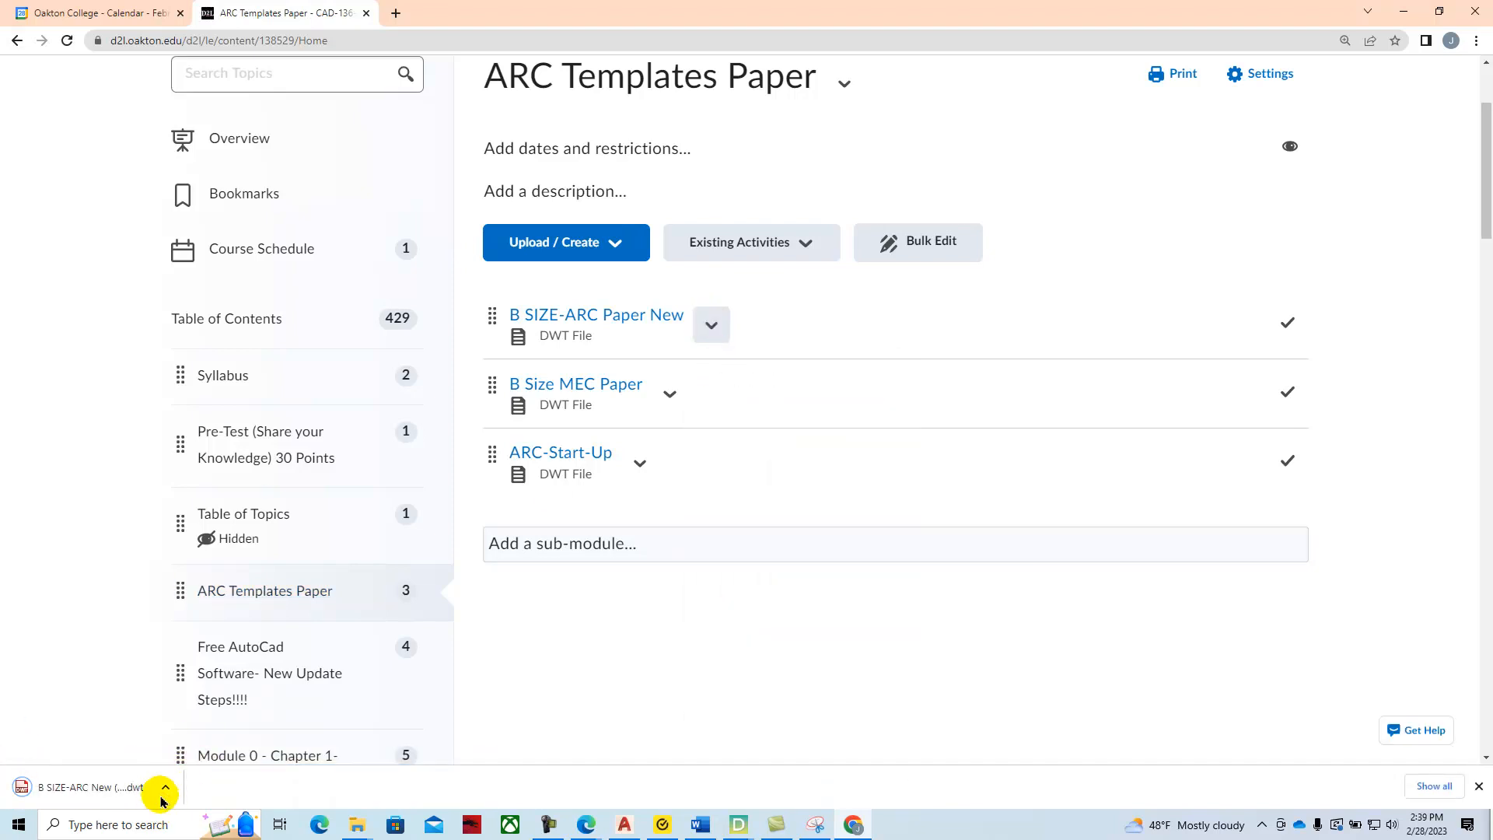
{"action": "left_click", "coordinate": [165, 787]}
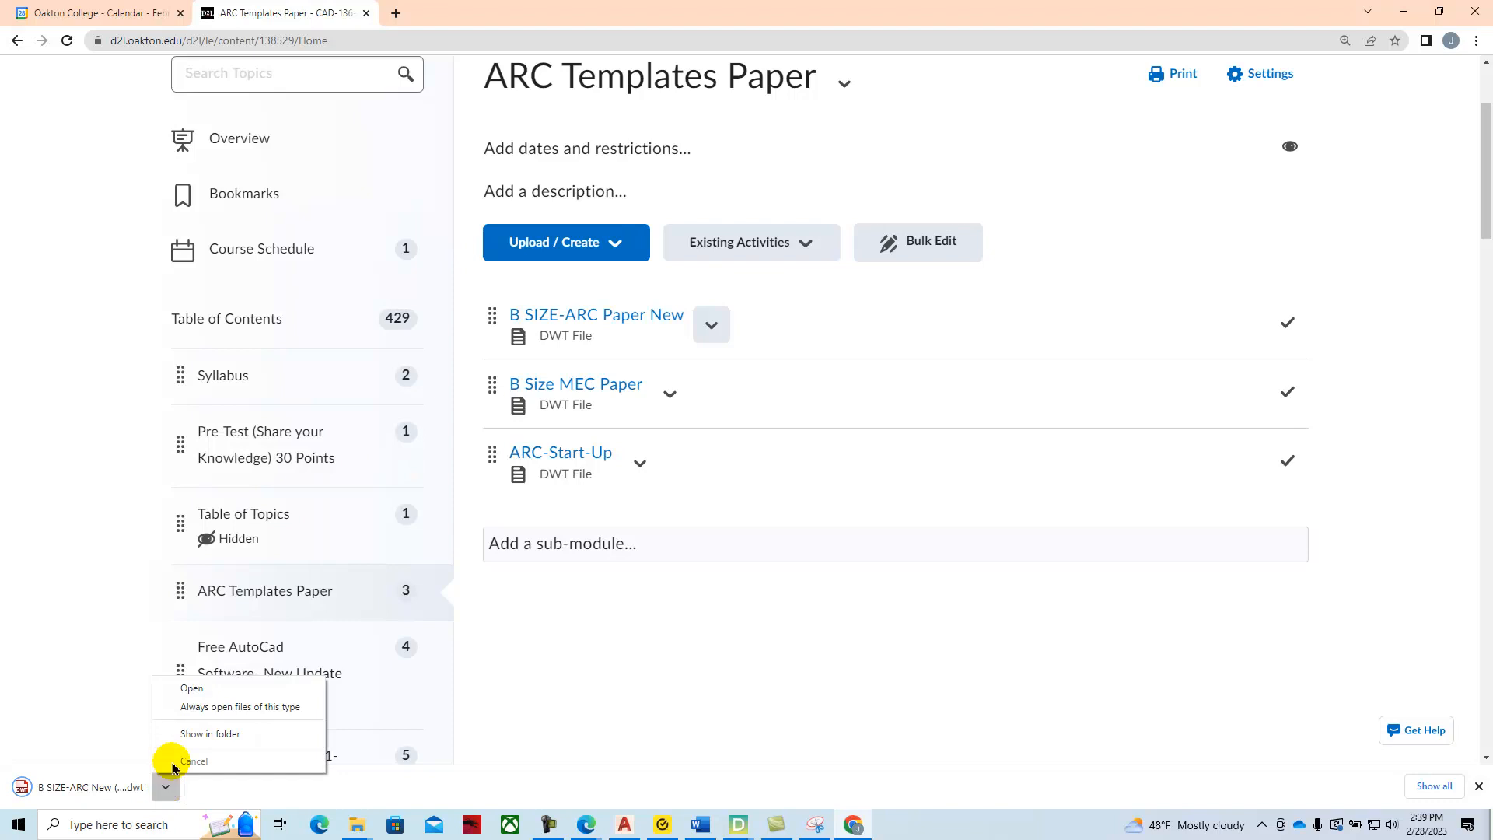
{"action": "left_click", "coordinate": [189, 689]}
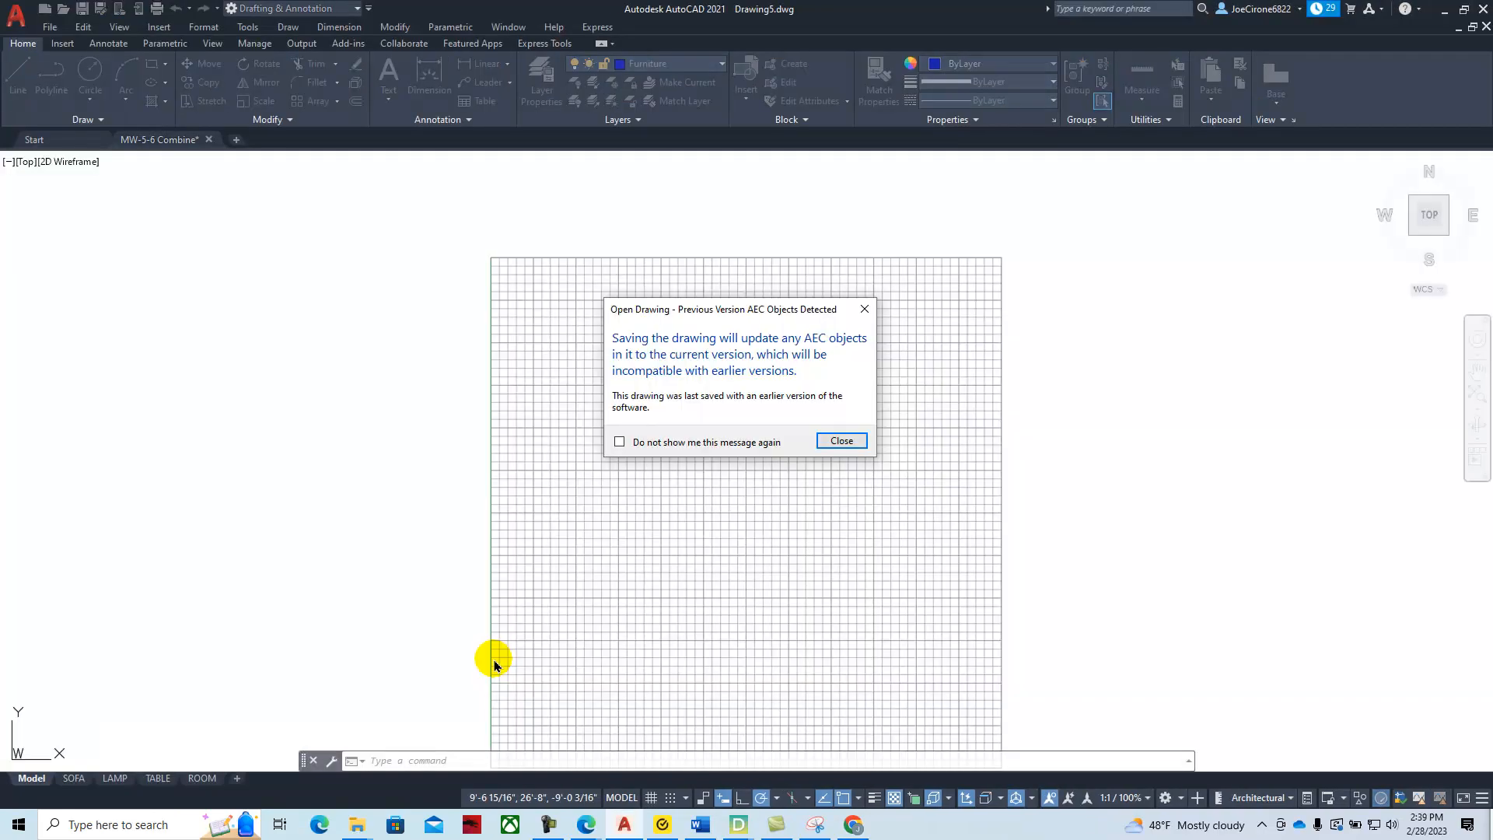
{"action": "left_click", "coordinate": [838, 442]}
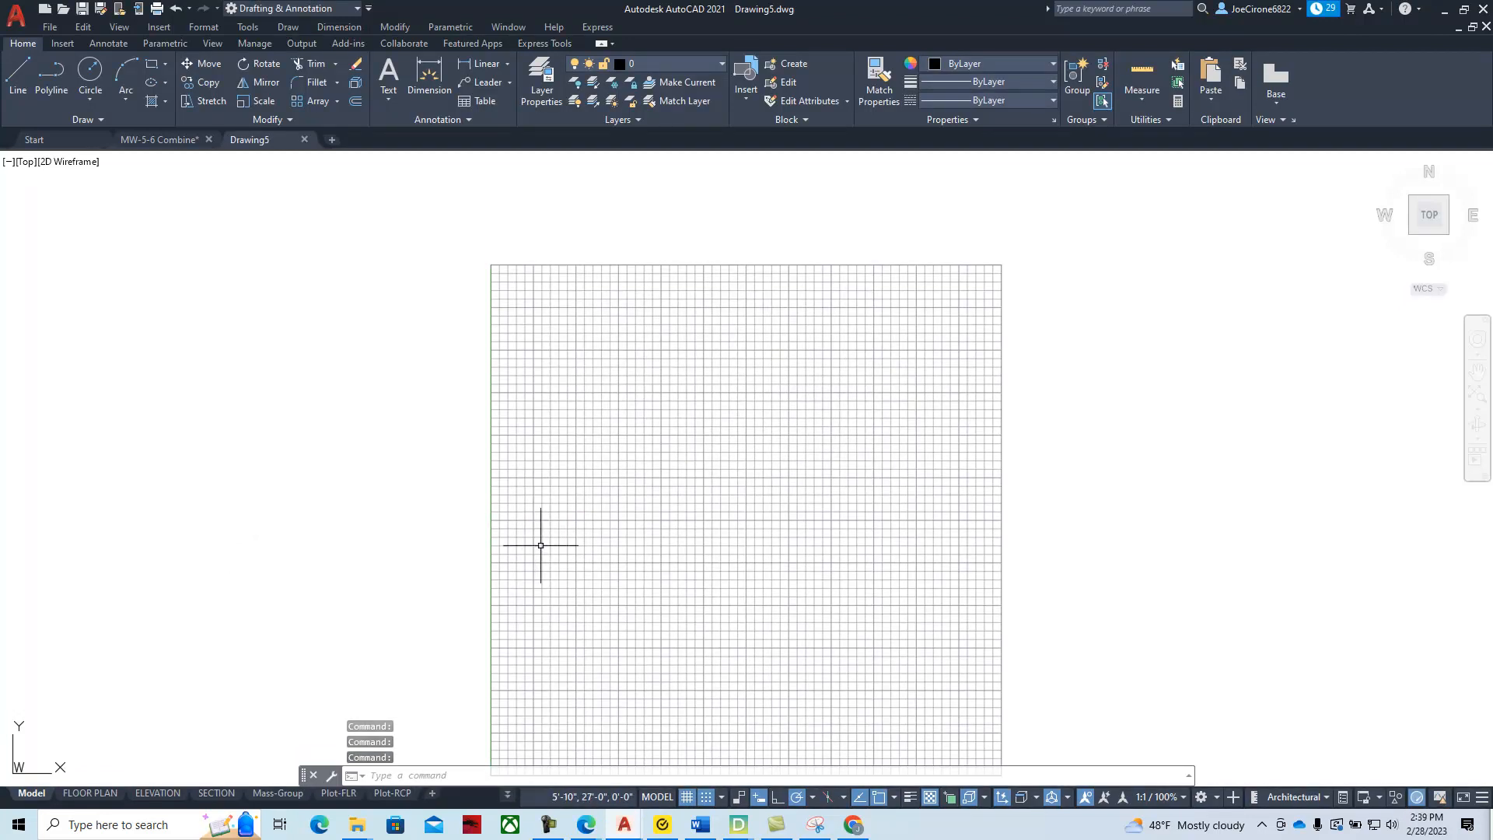
Set the grid X and Y spacing to 6" in the drafting settings, keeping the snap spacing at 1'
{"action": "left_click", "coordinate": [246, 29]}
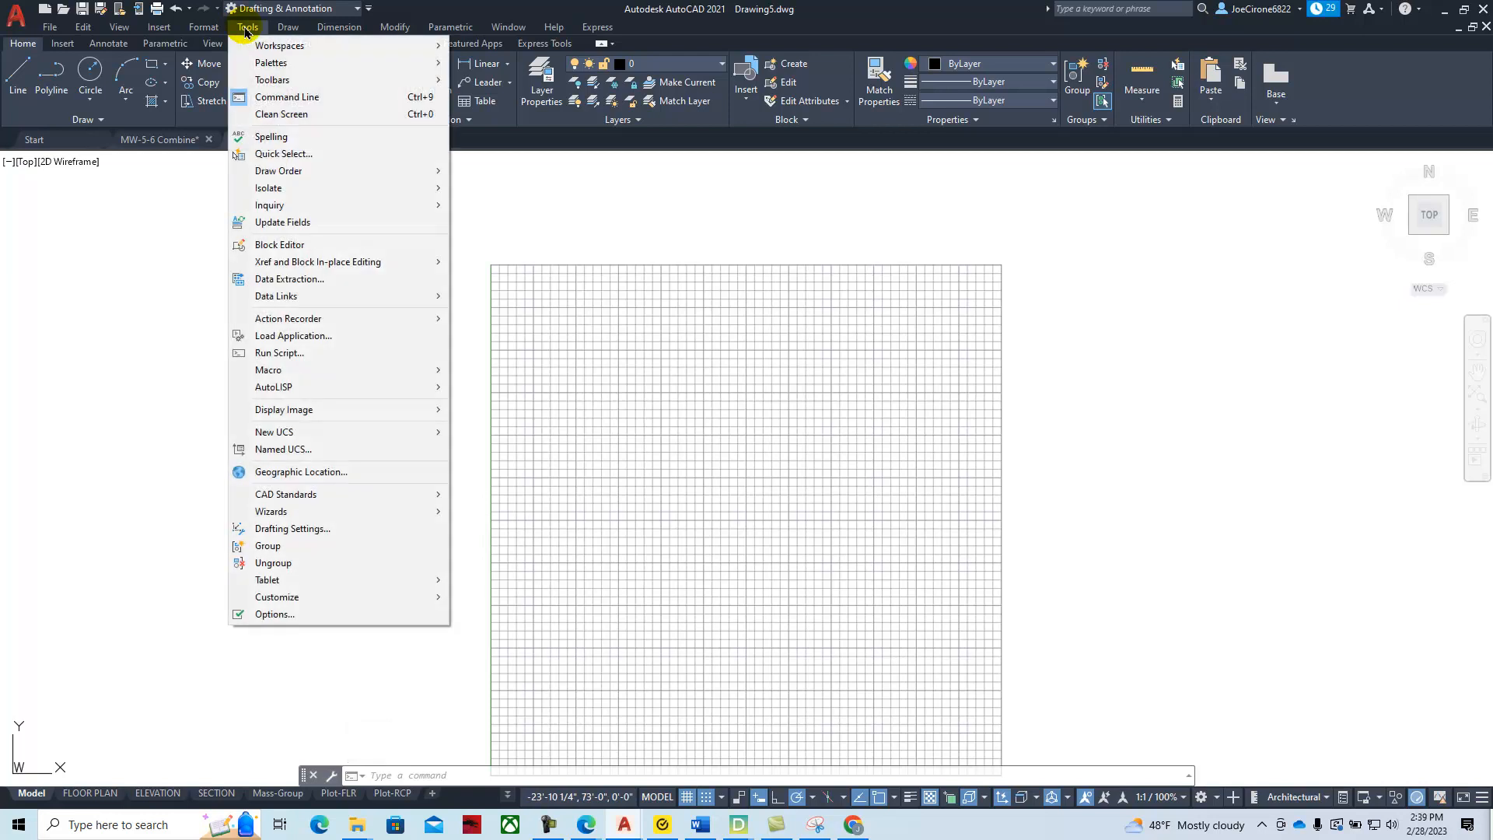
{"action": "left_click", "coordinate": [294, 536]}
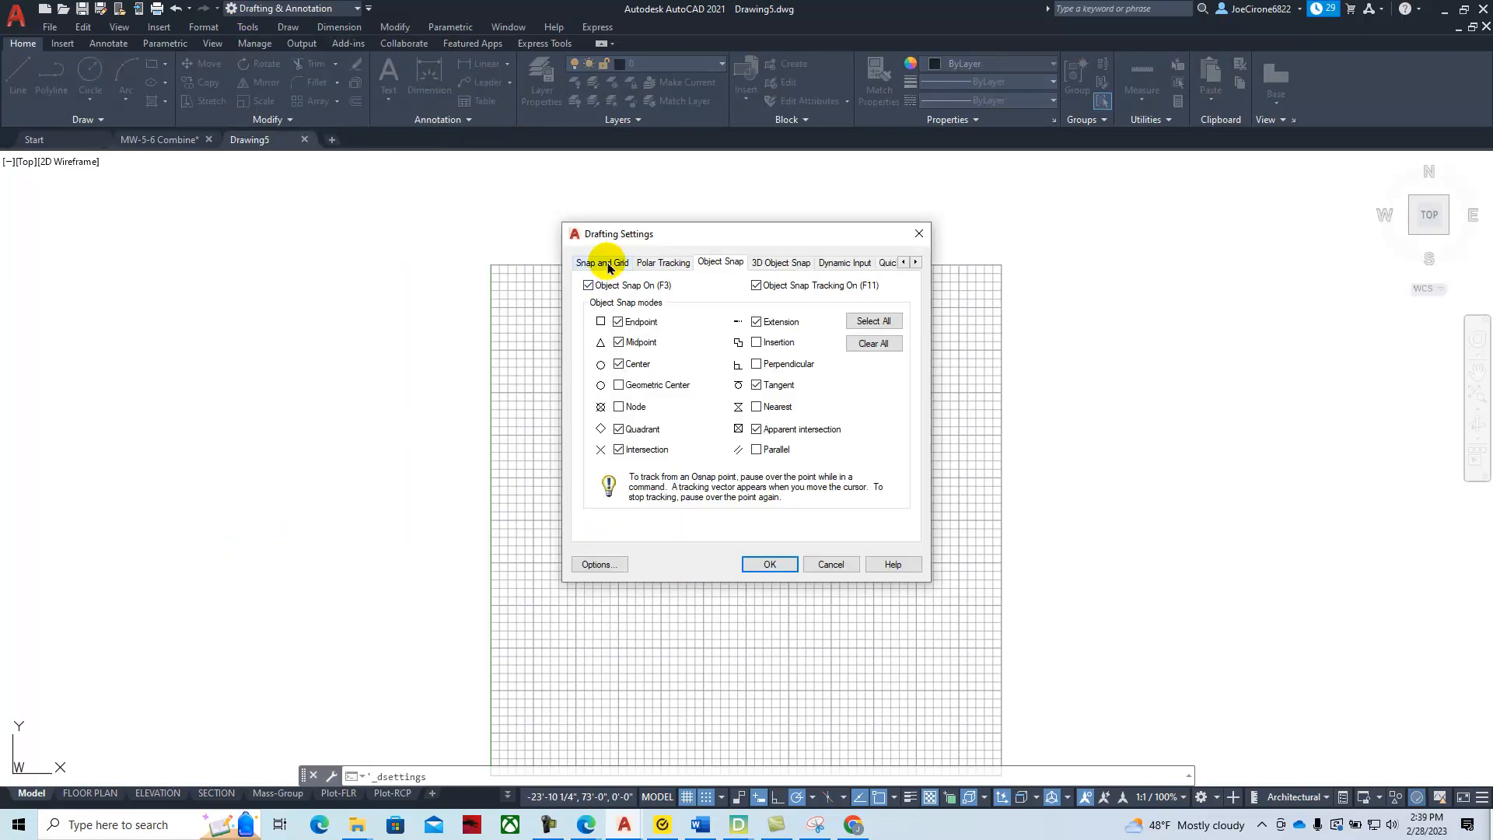
{"action": "left_click", "coordinate": [607, 264]}
{"action": "double_click", "coordinate": [707, 321]}
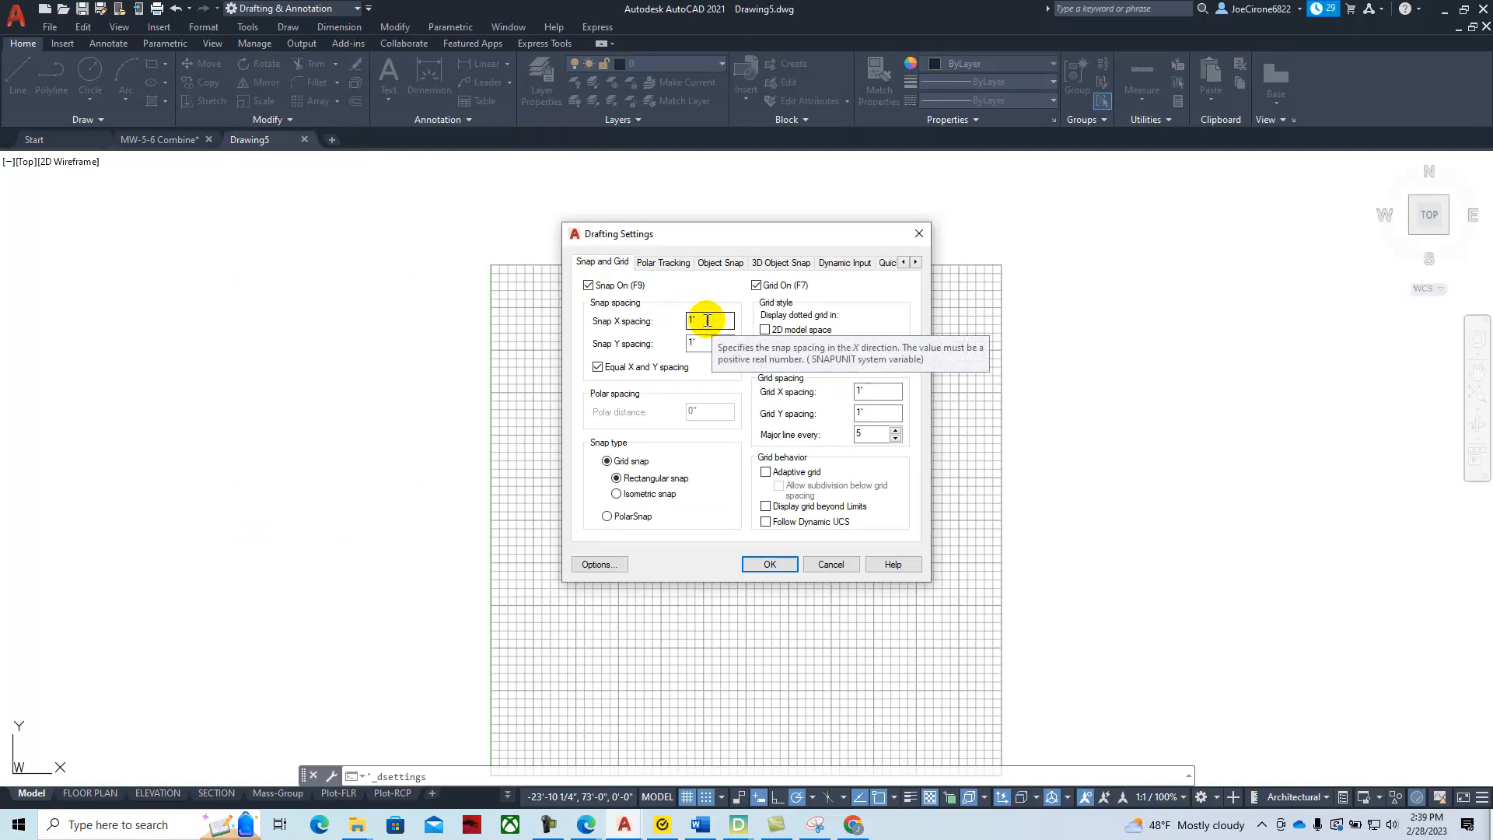
{"action": "left_click", "coordinate": [711, 343]}
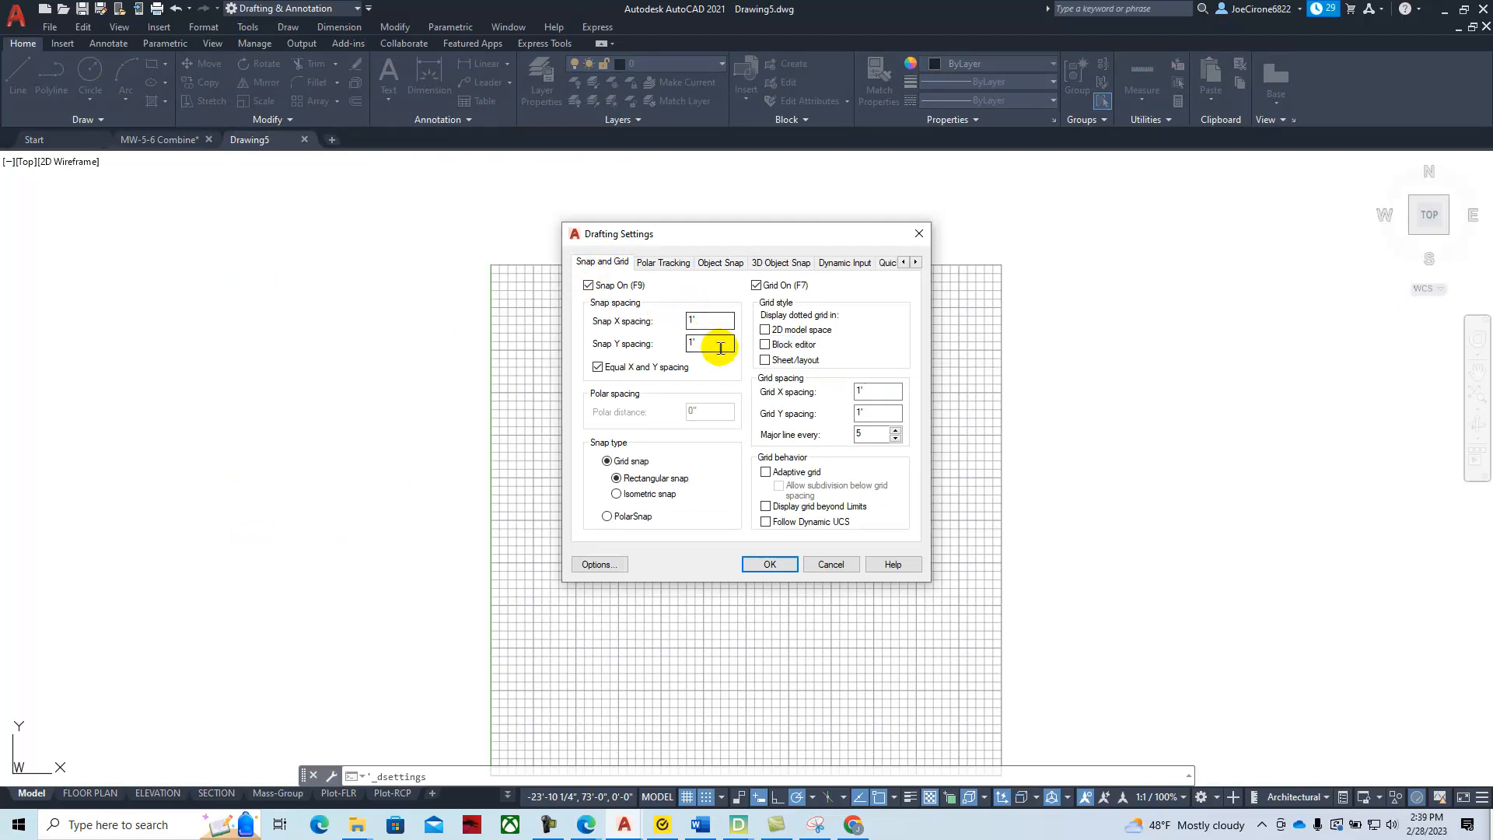
{"action": "left_click", "coordinate": [878, 391]}
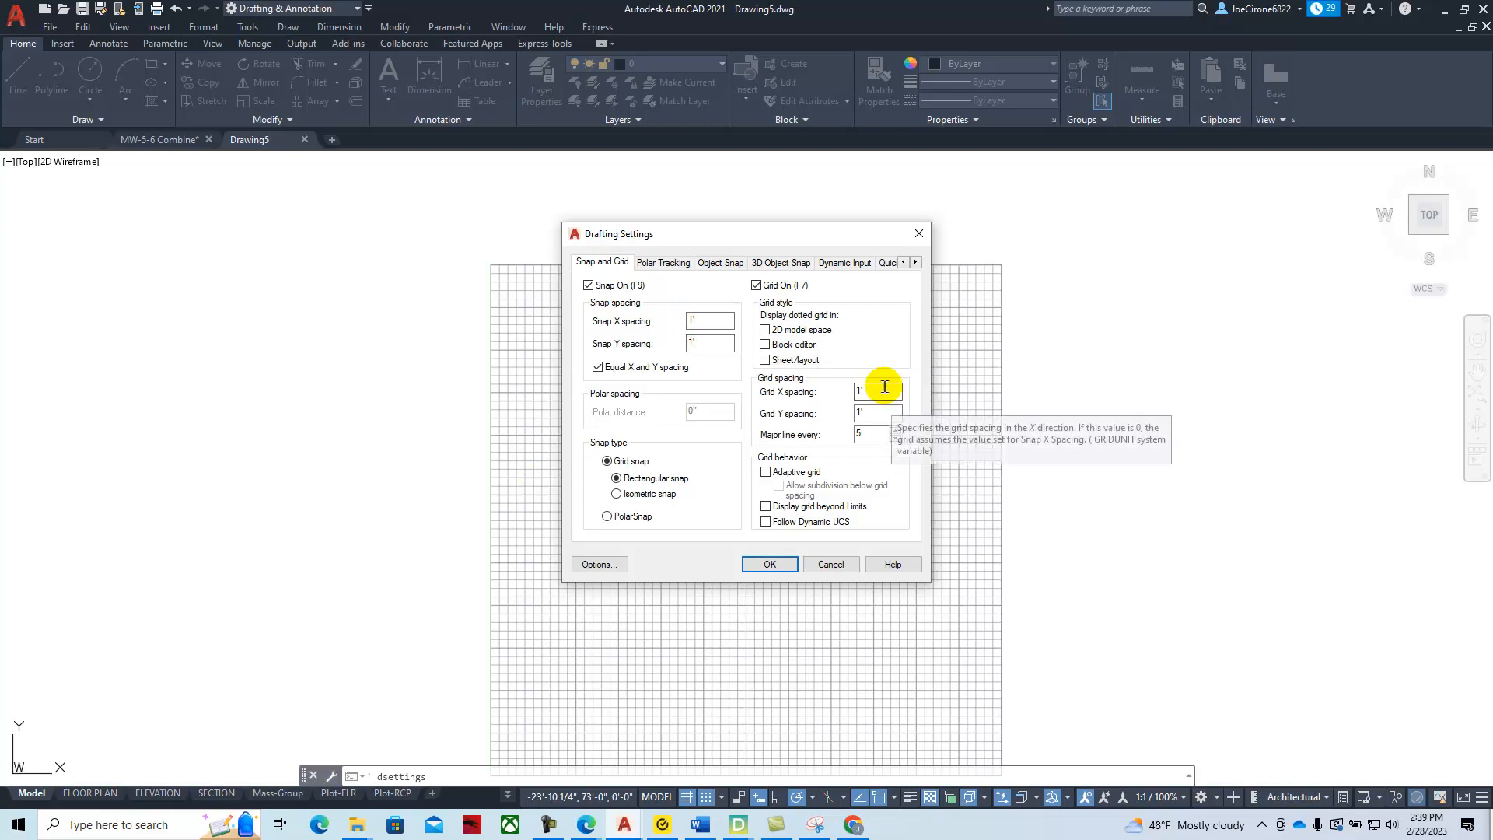
{"action": "double_click", "coordinate": [884, 389]}
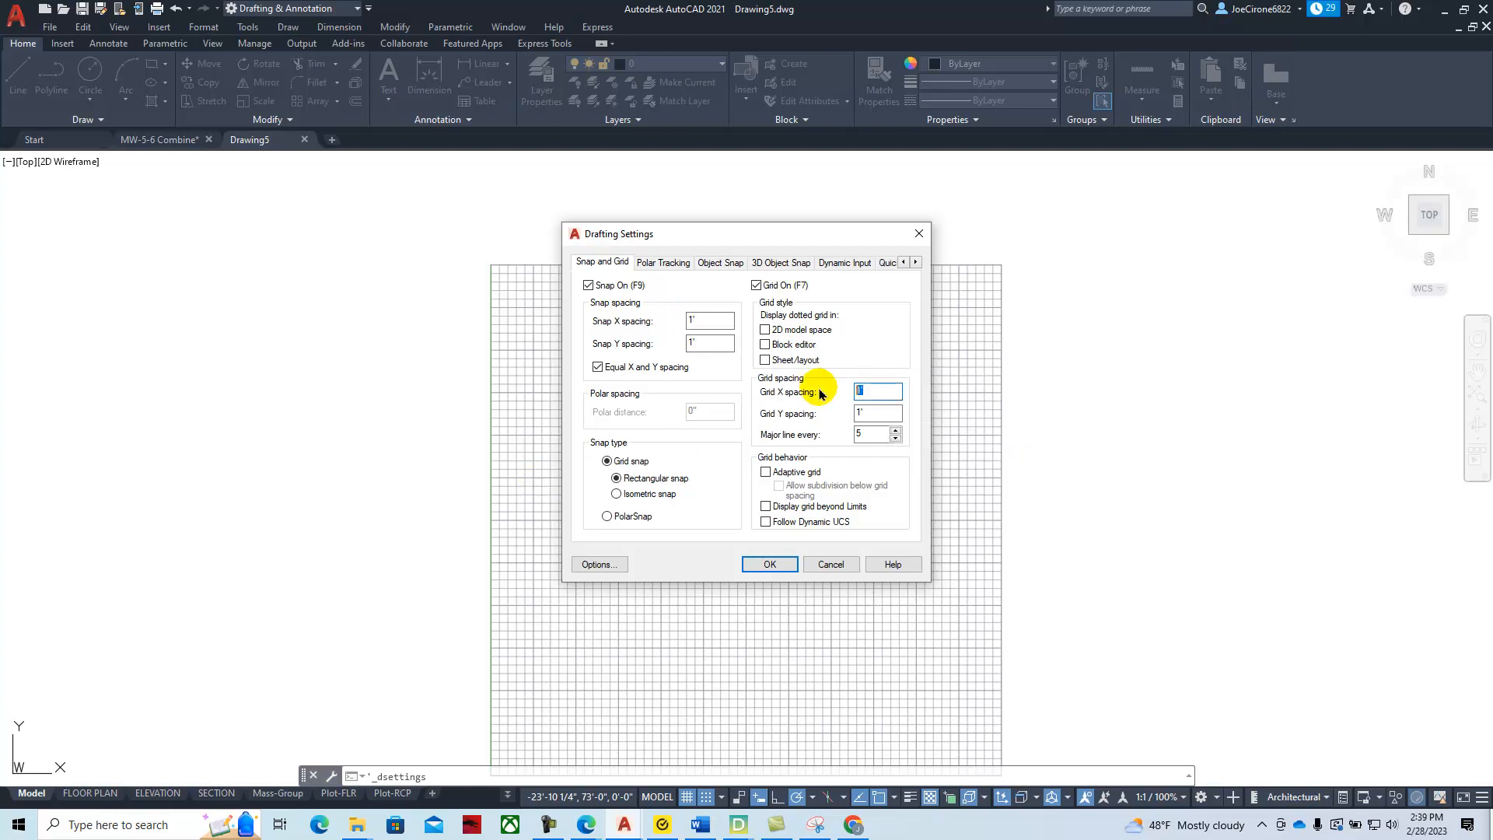
{"action": "type", "text": "6"}
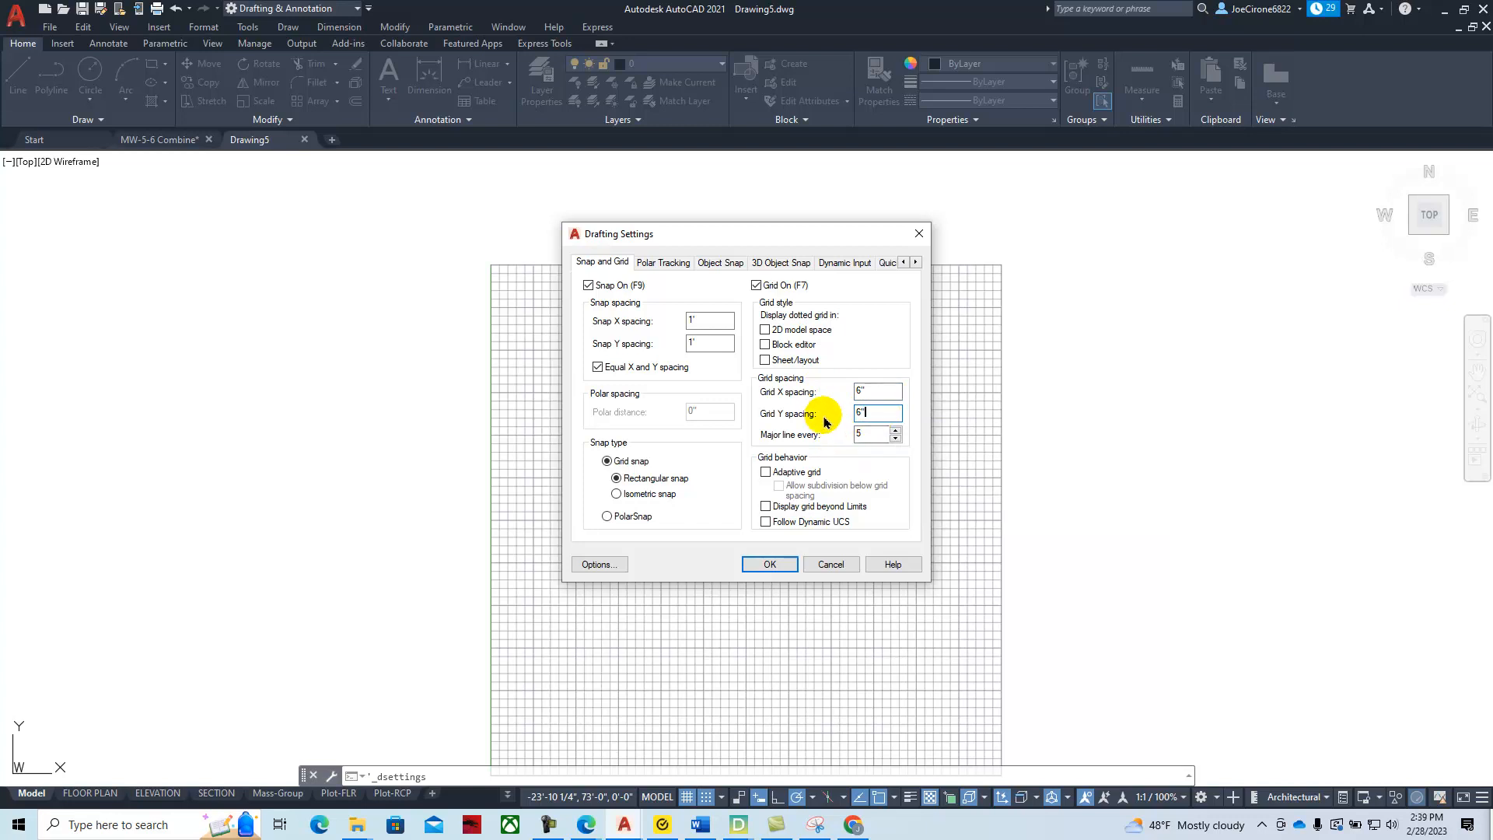
Check the polar tracking, object snap and 3D object snap settings, and apply the drafting settings
{"action": "left_click", "coordinate": [654, 263]}
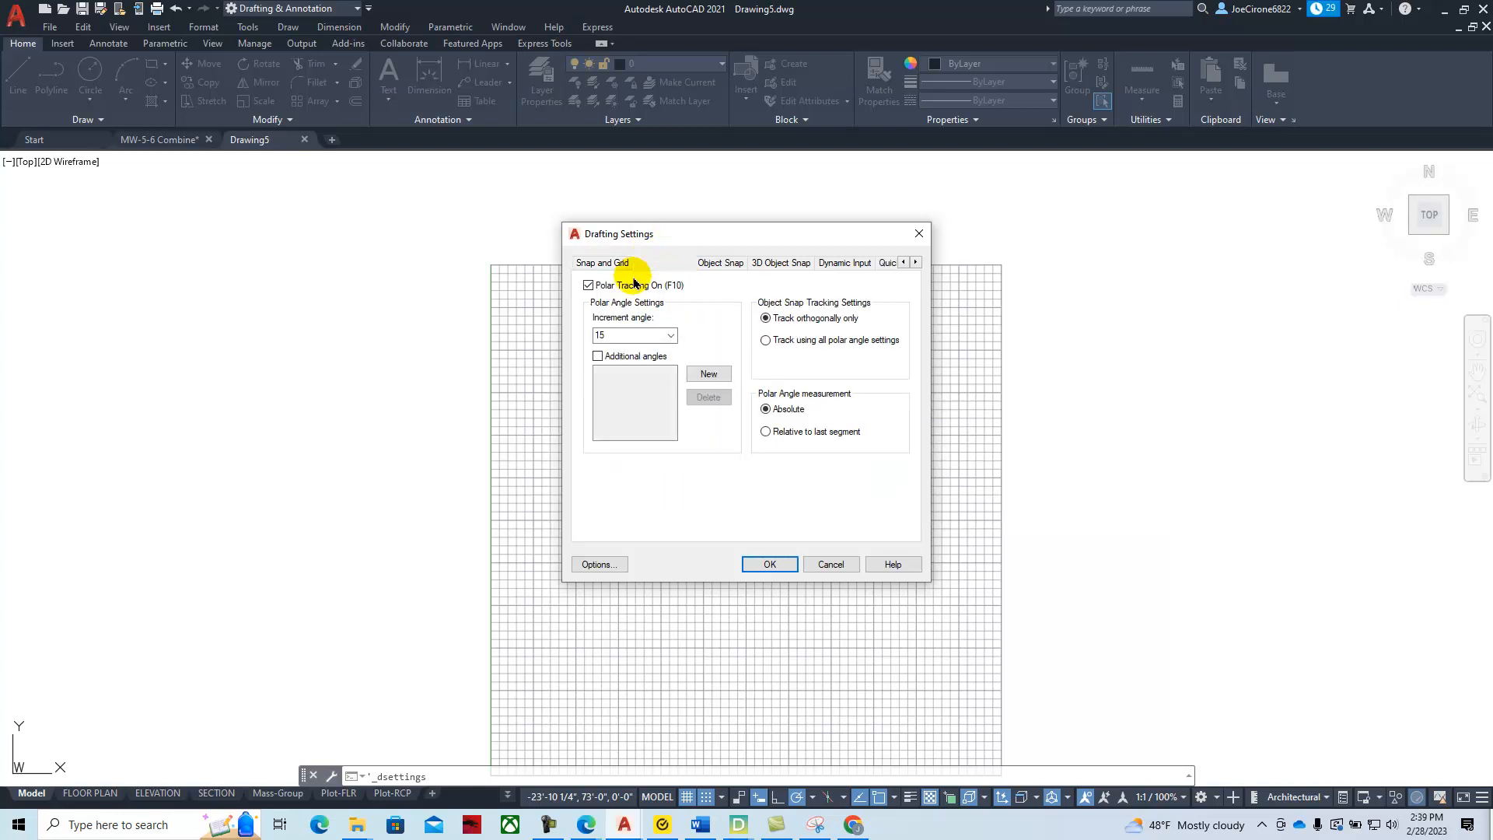
{"action": "left_click", "coordinate": [719, 263]}
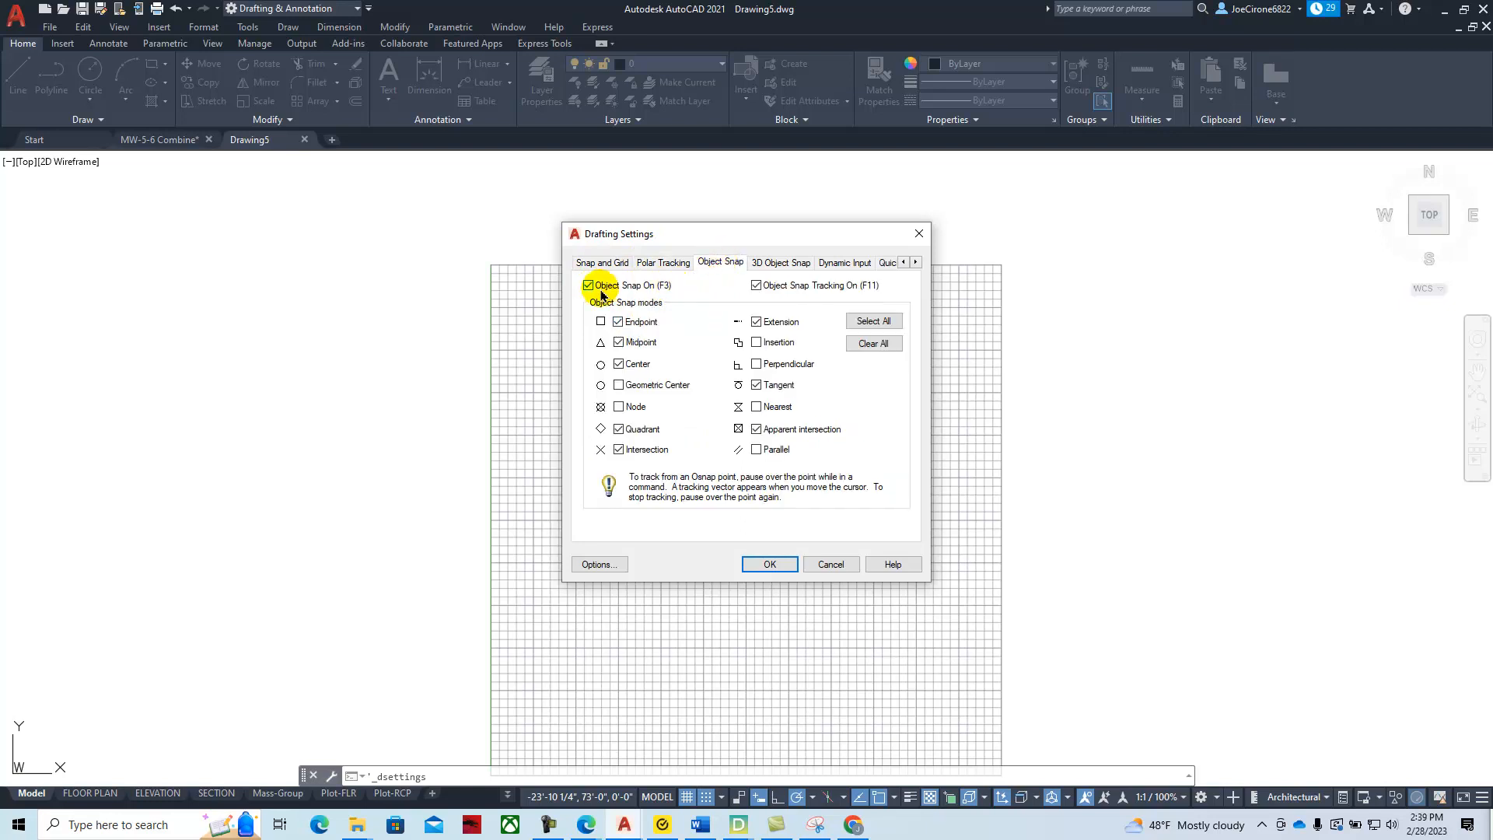
{"action": "left_click", "coordinate": [780, 262]}
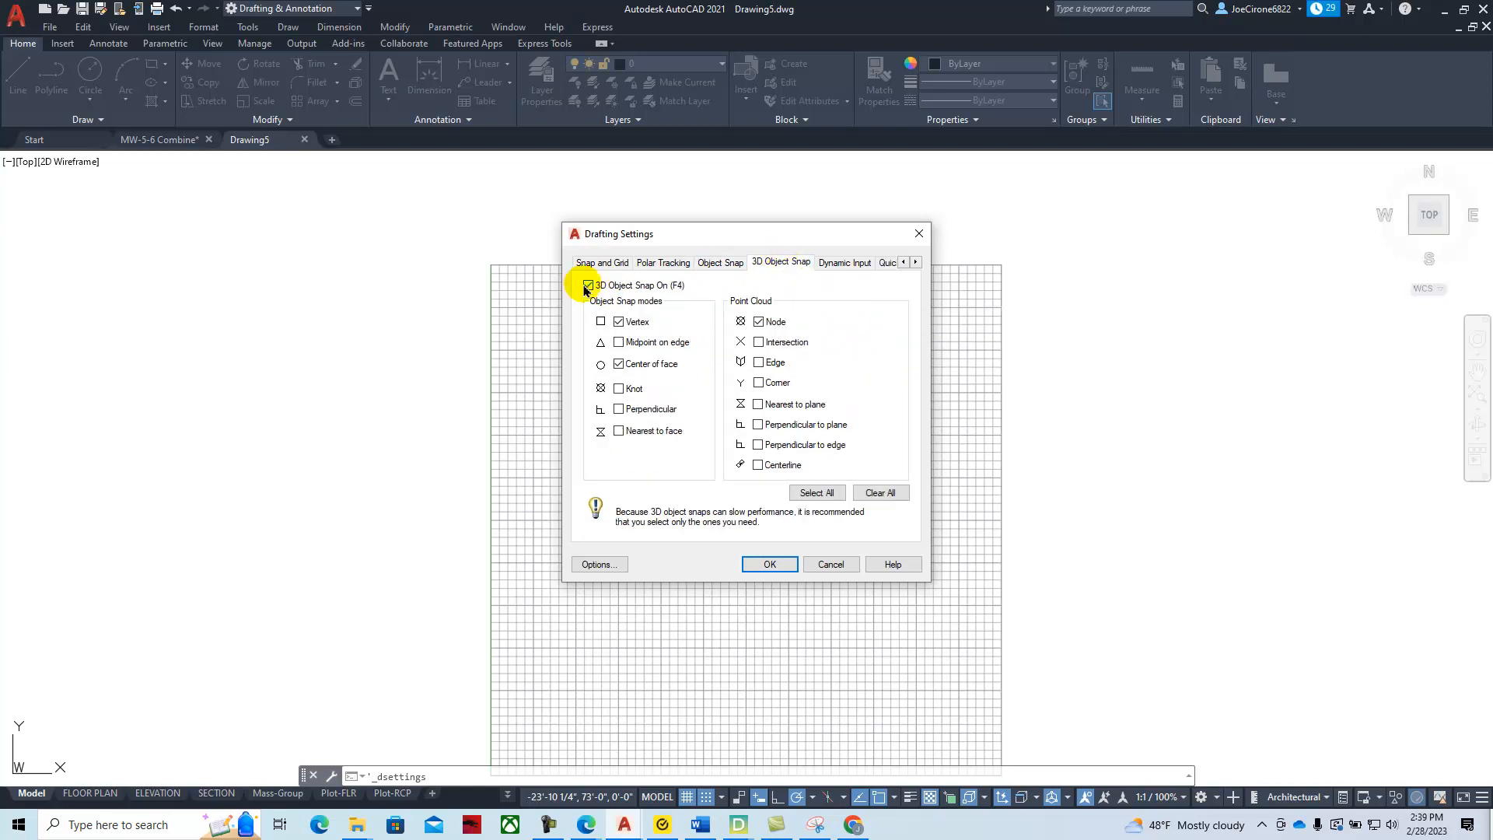
{"action": "left_click", "coordinate": [768, 566]}
{"action": "scroll", "coordinate": [762, 552], "scroll_direction": "up", "scroll_amount": 5}
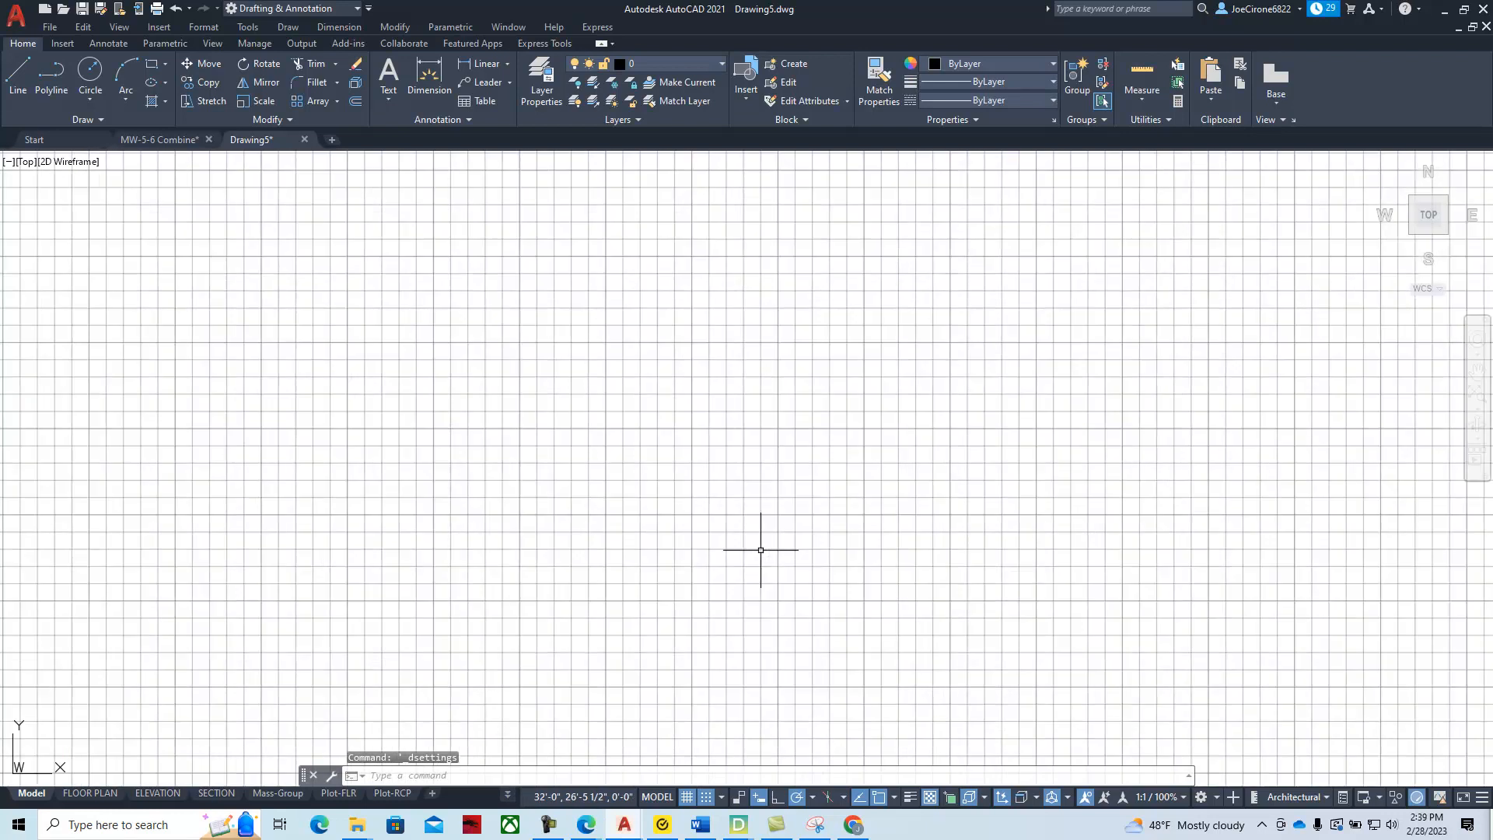
{"action": "scroll", "coordinate": [767, 510], "scroll_direction": "down", "scroll_amount": 4}
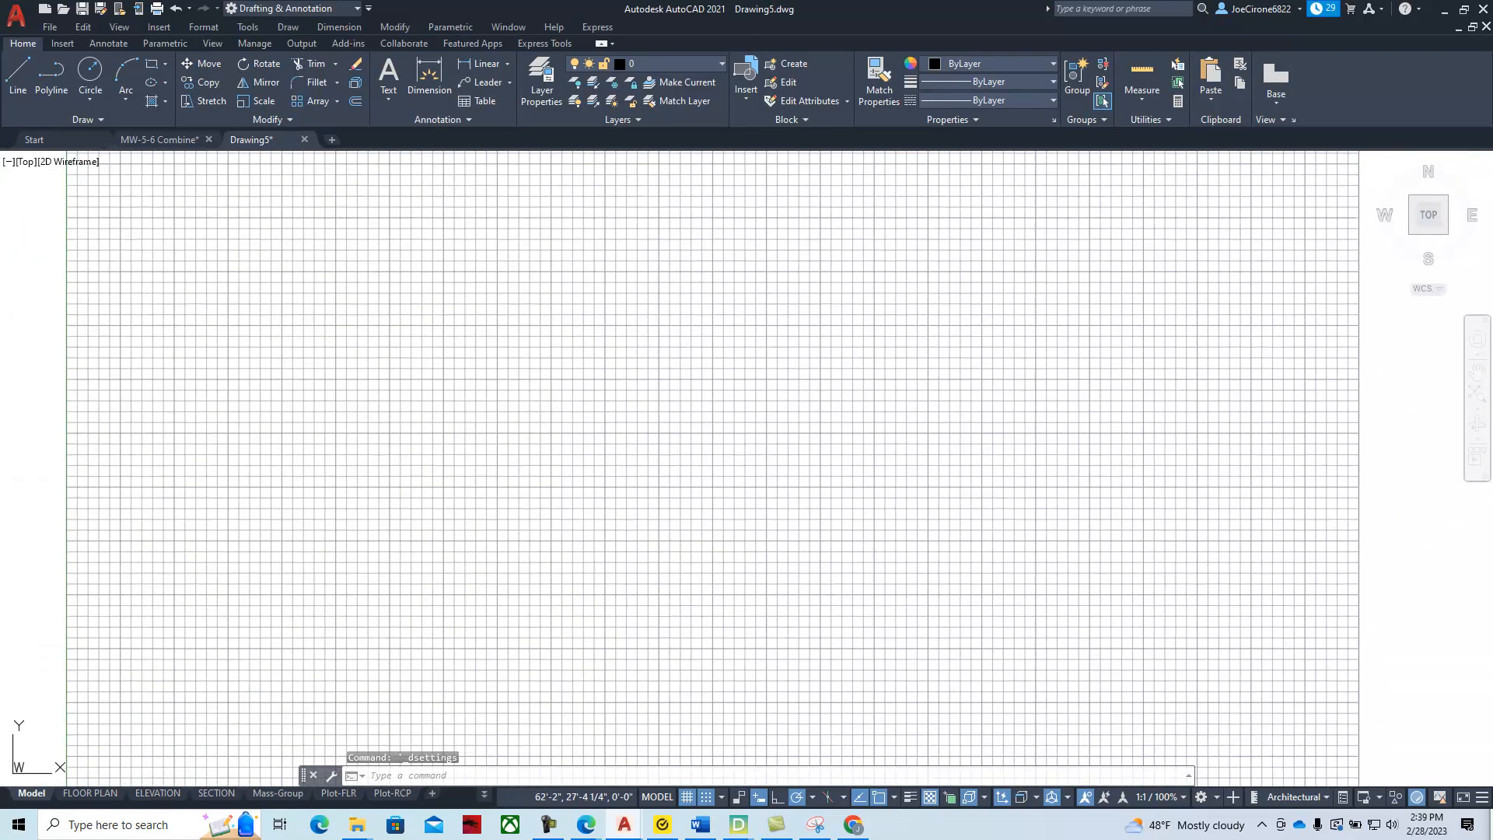
Consult the dimensioned couch sketch in the other browser window and return to the blank drawing
{"action": "left_click_drag", "start_coordinate": [1492, 43], "coordinate": [727, 21]}
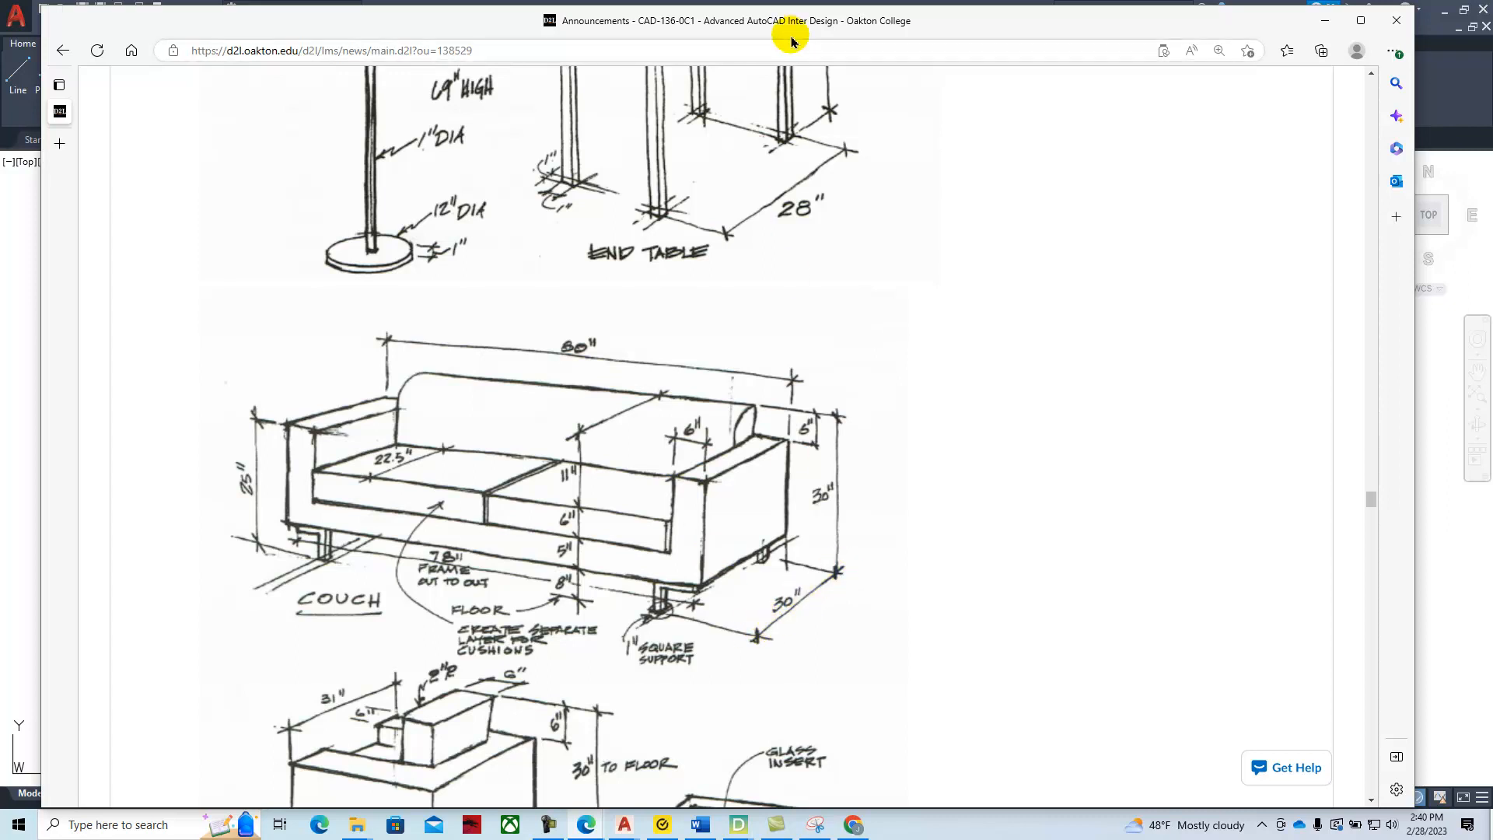
{"action": "mouse_move", "coordinate": [792, 24]}
{"action": "left_mouse_down"}
{"action": "mouse_move", "coordinate": [1492, 47]}
{"action": "mouse_move", "coordinate": [1492, 60]}
{"action": "left_mouse_up"}
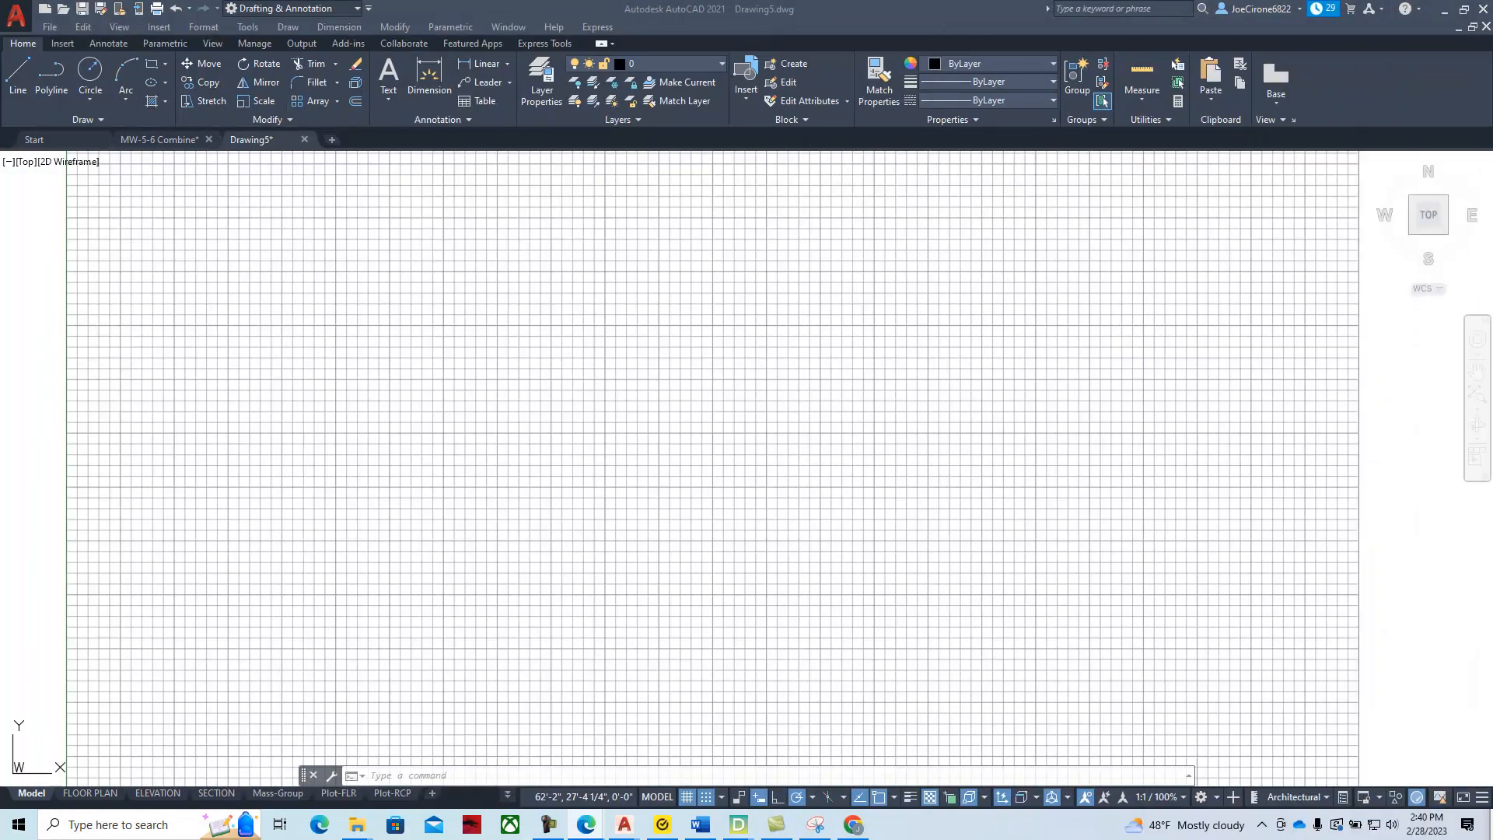
Turn on lineweight display while previewing a trial vertical line, and abandon that line
{"action": "left_click", "coordinate": [15, 75]}
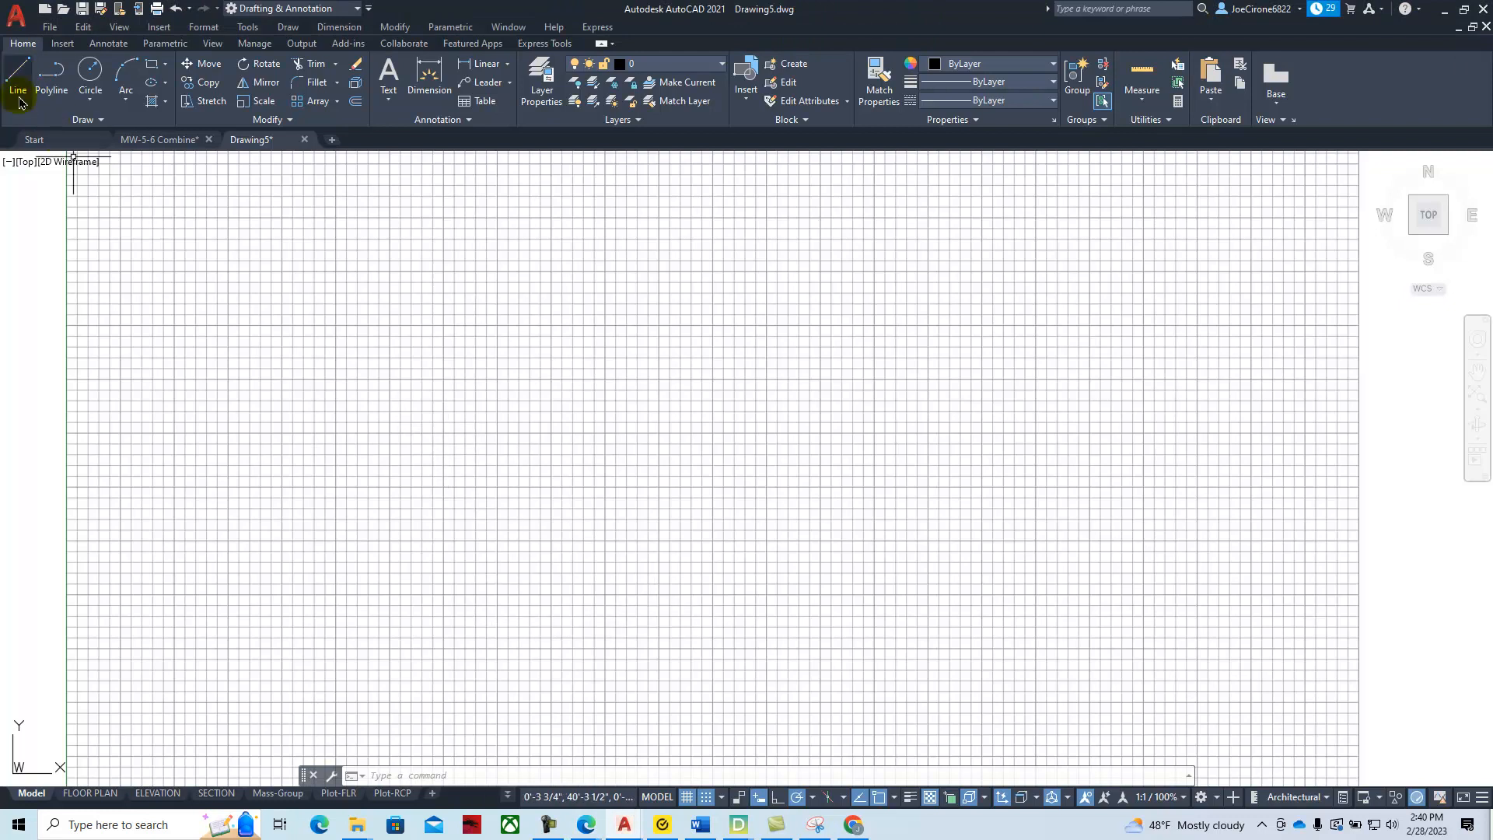
{"action": "left_click", "coordinate": [12, 76]}
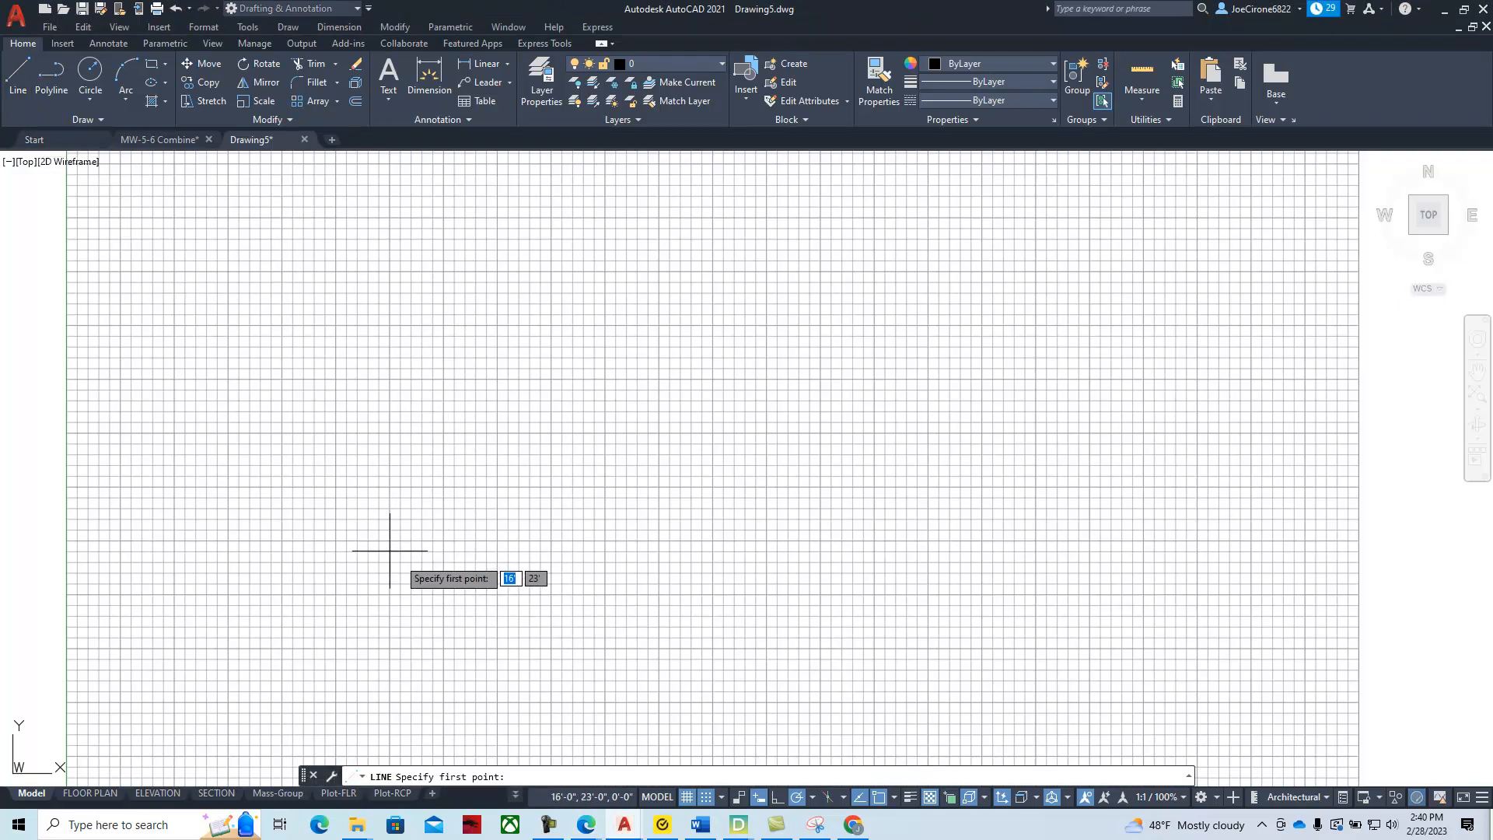
{"action": "scroll", "coordinate": [420, 520], "scroll_direction": "up", "scroll_amount": 2}
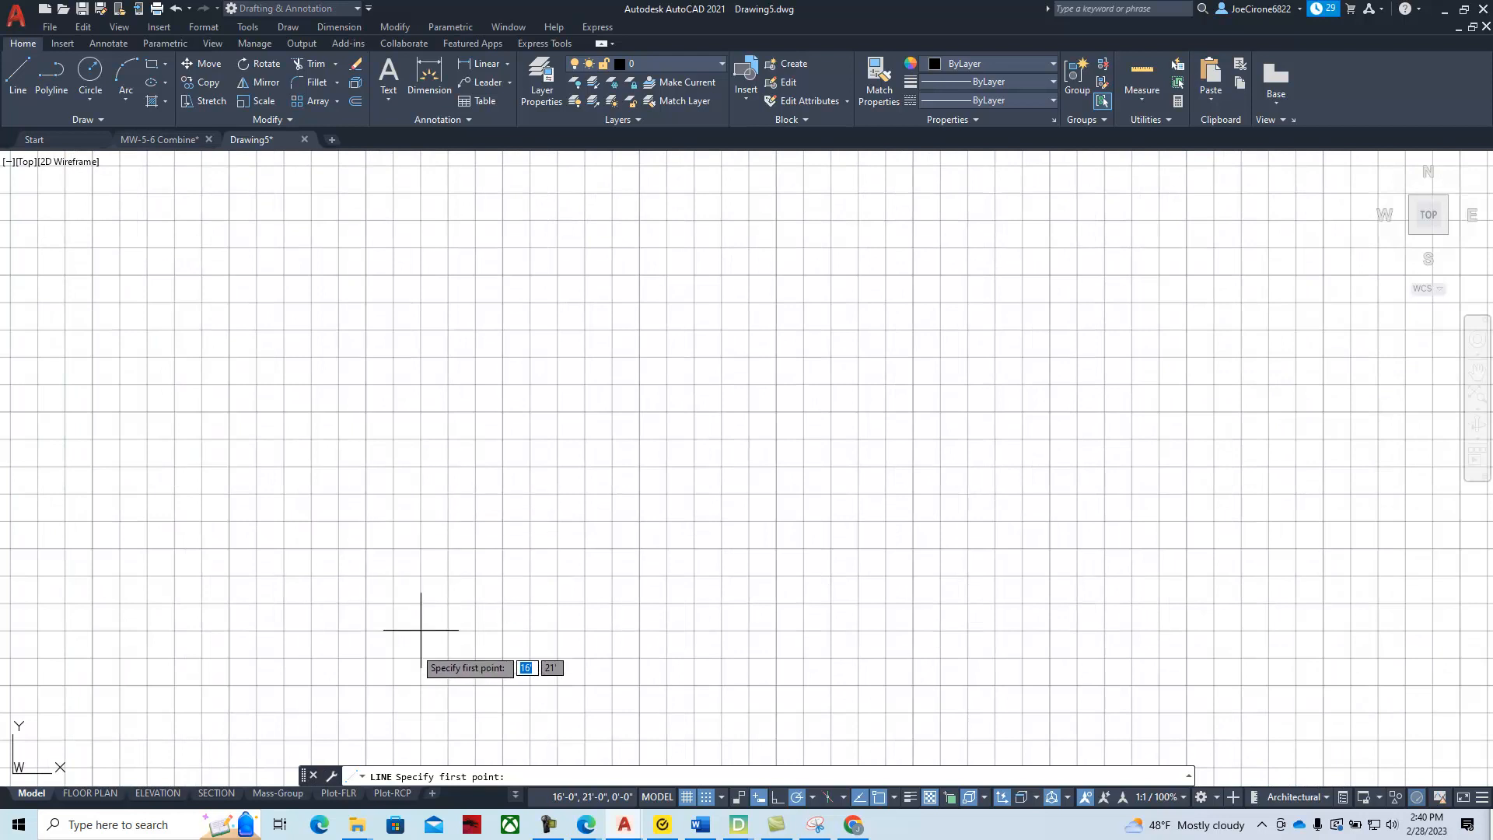
{"action": "left_click", "coordinate": [420, 685]}
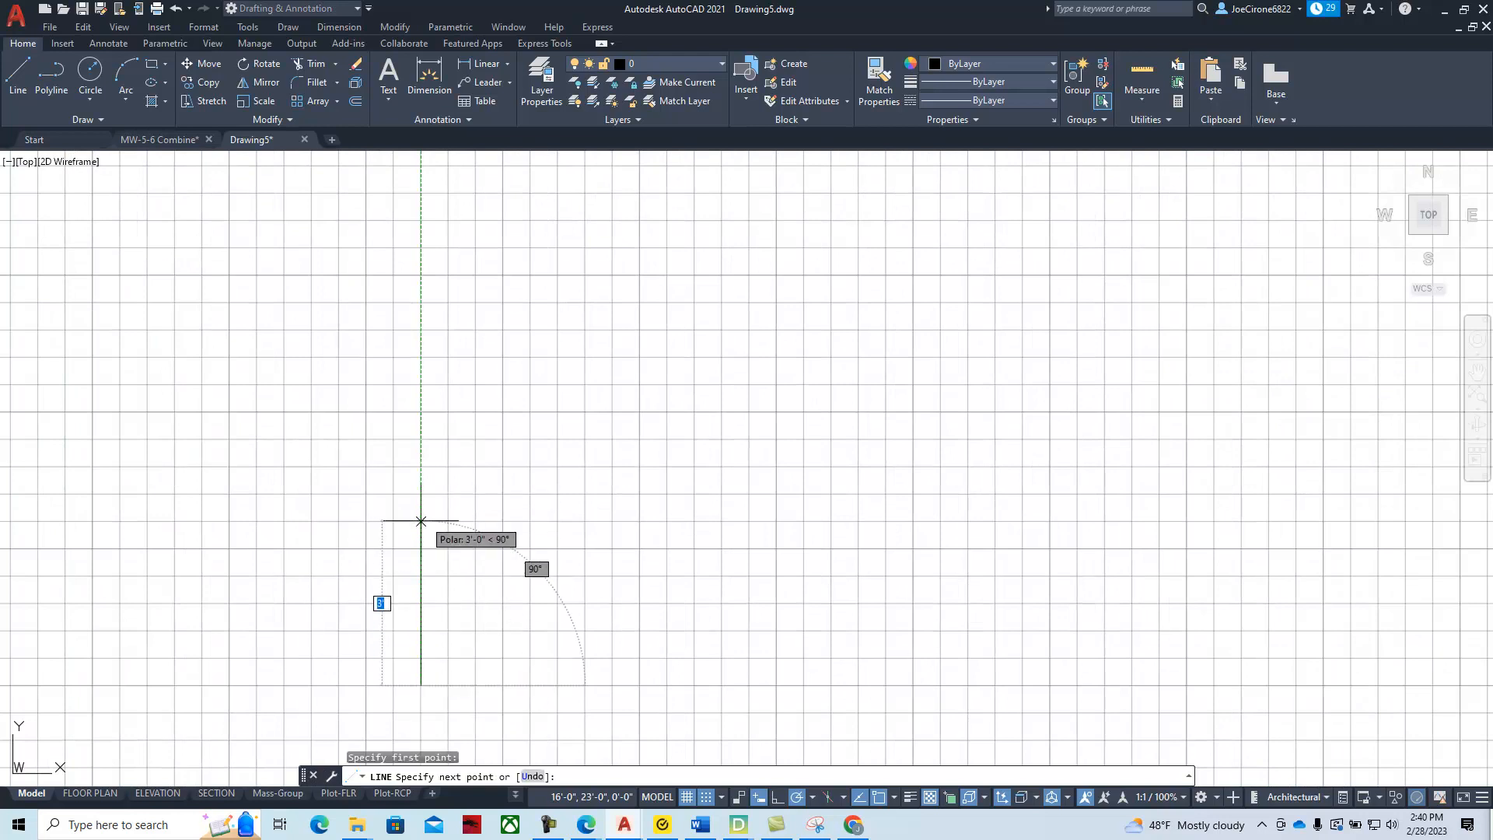
{"action": "left_click", "coordinate": [910, 798]}
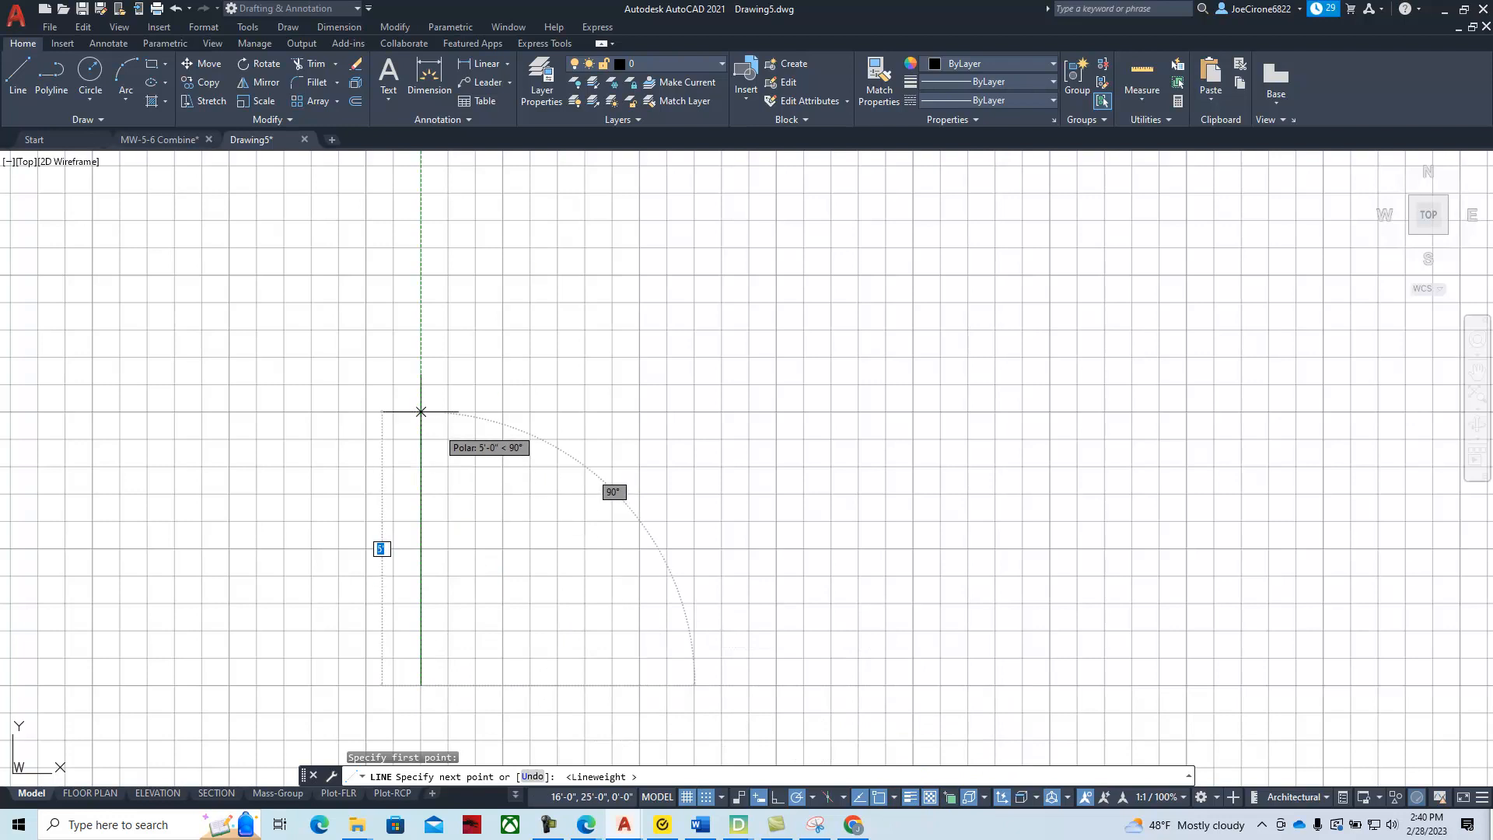
{"action": "key", "text": "Escape"}
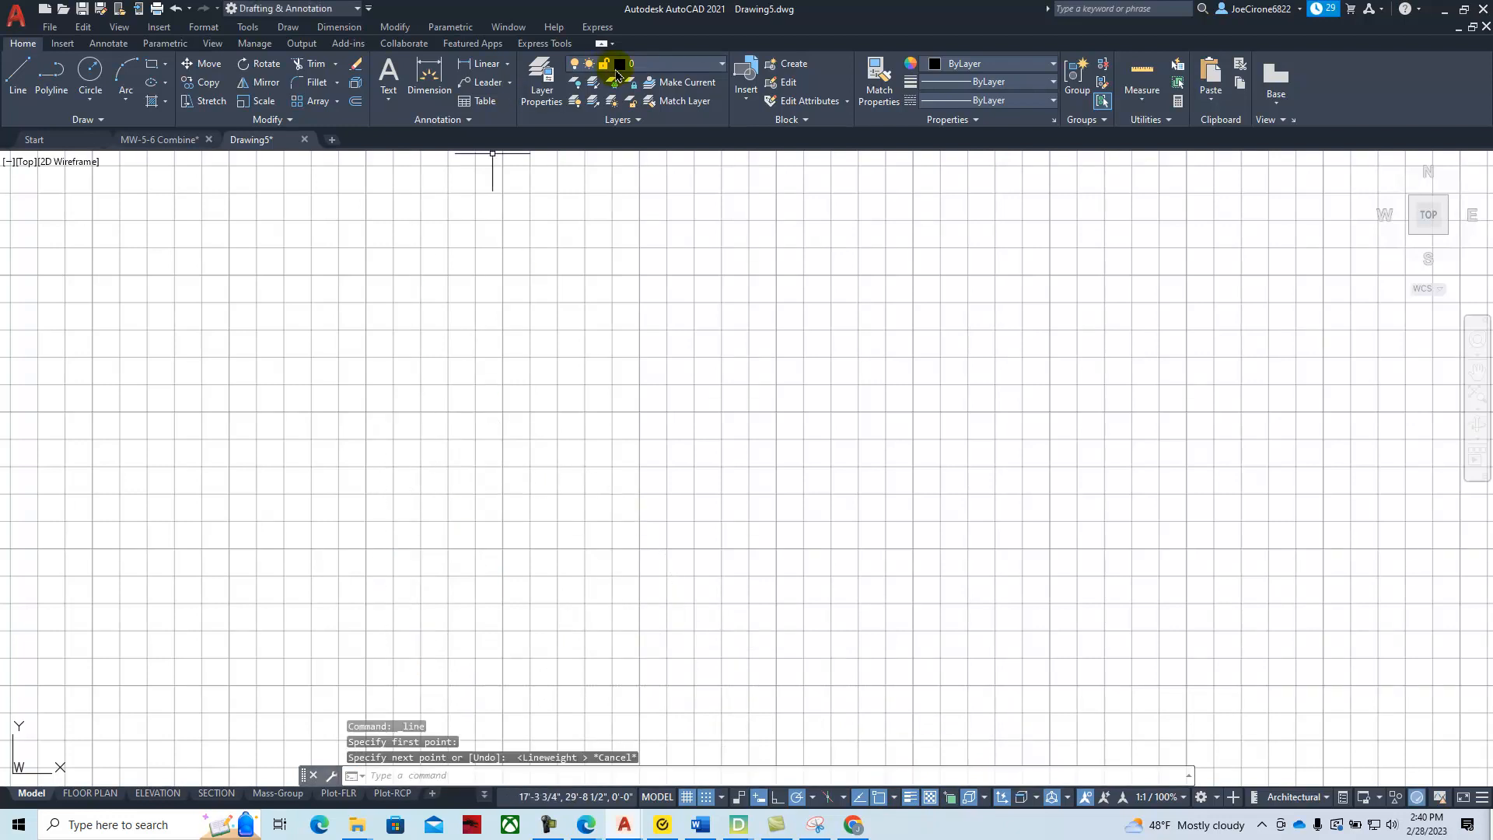
Make Furniture the current layer and draw a 25" line straight up from a point in the drawing's grid area
{"action": "left_click", "coordinate": [665, 63]}
{"action": "left_click", "coordinate": [653, 288]}
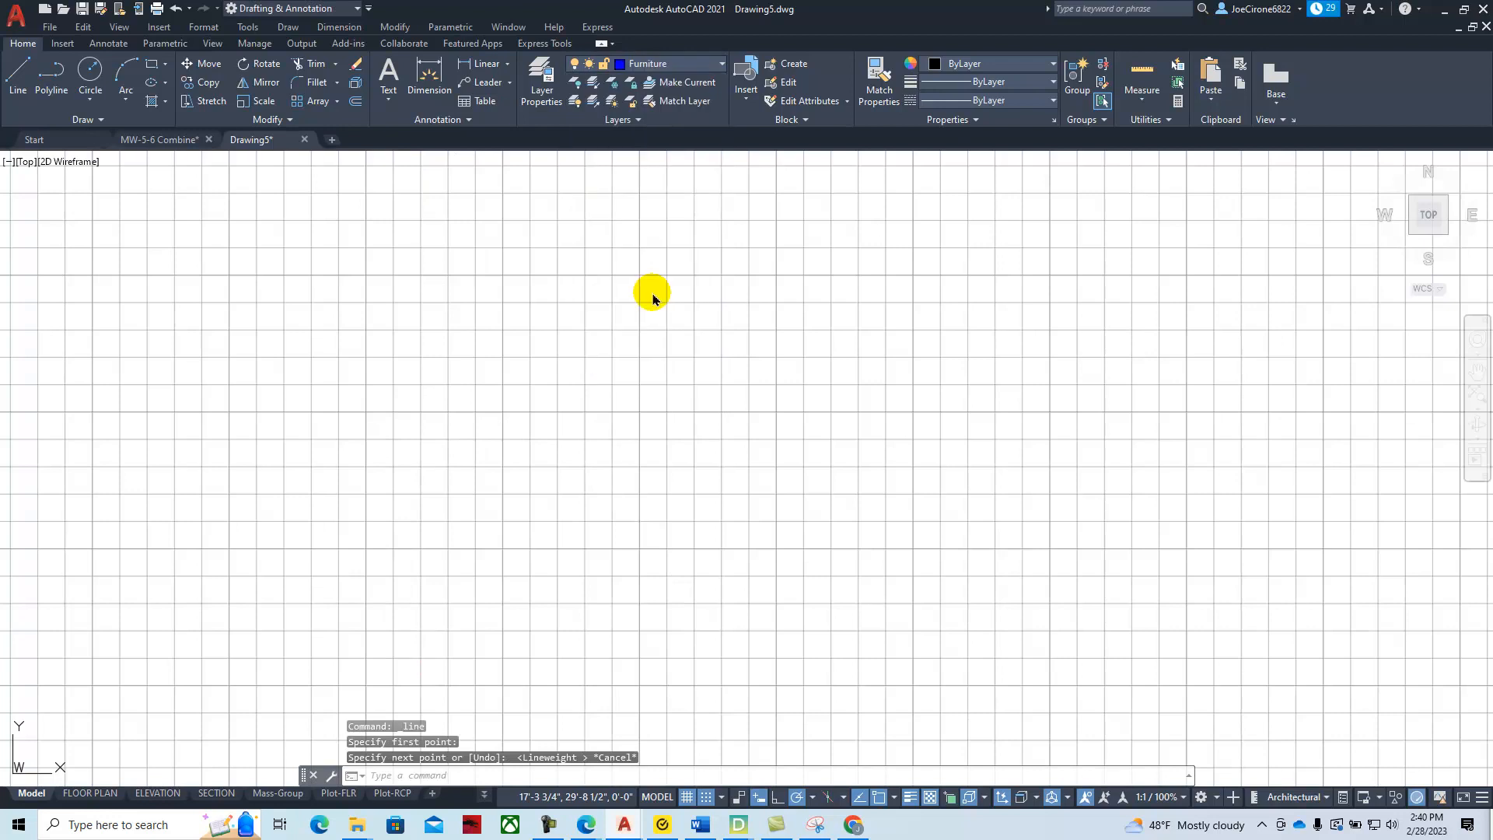
{"action": "left_click", "coordinate": [18, 78]}
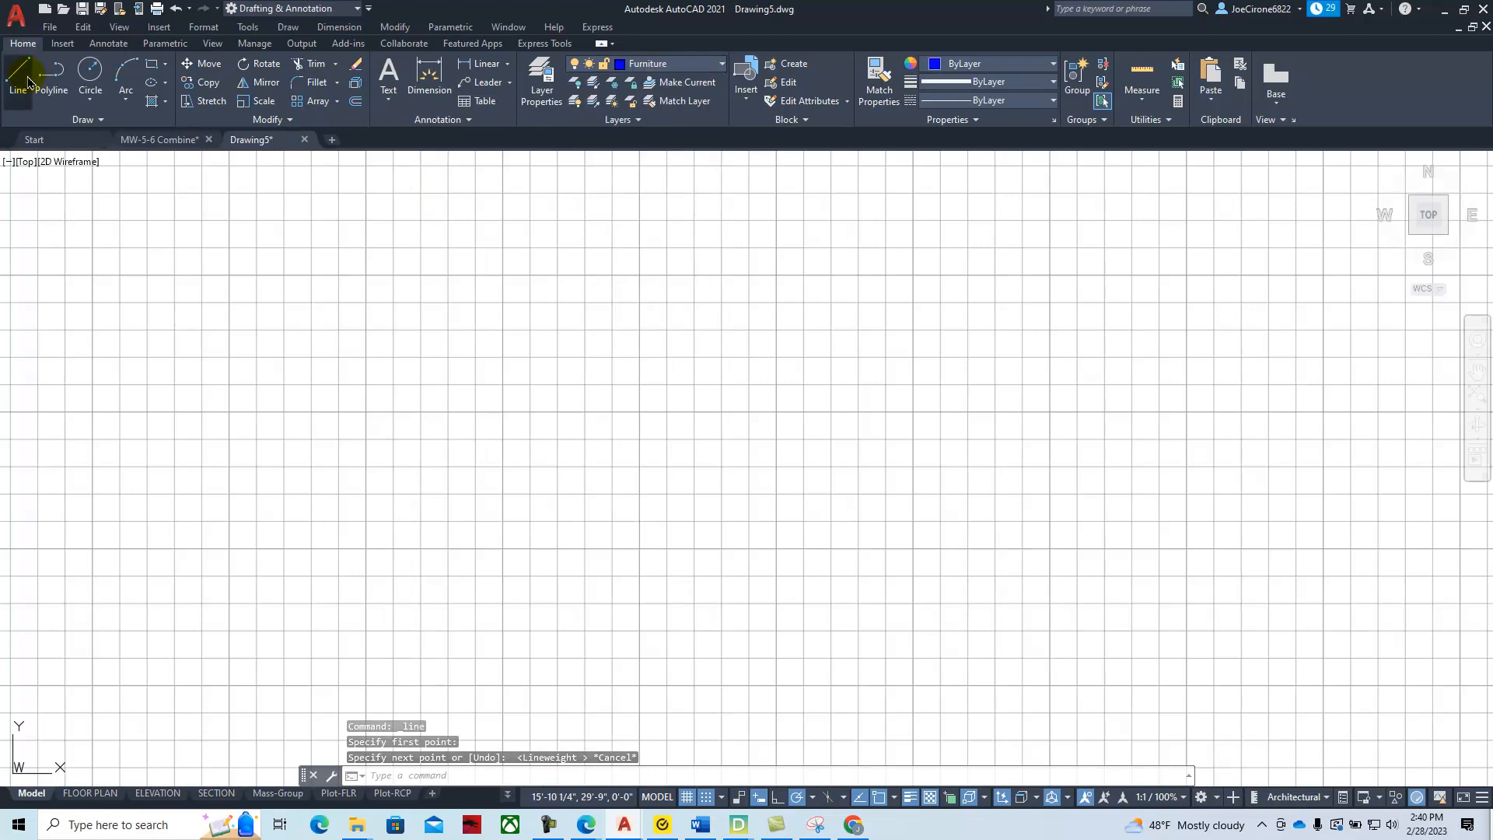
{"action": "left_click", "coordinate": [366, 630]}
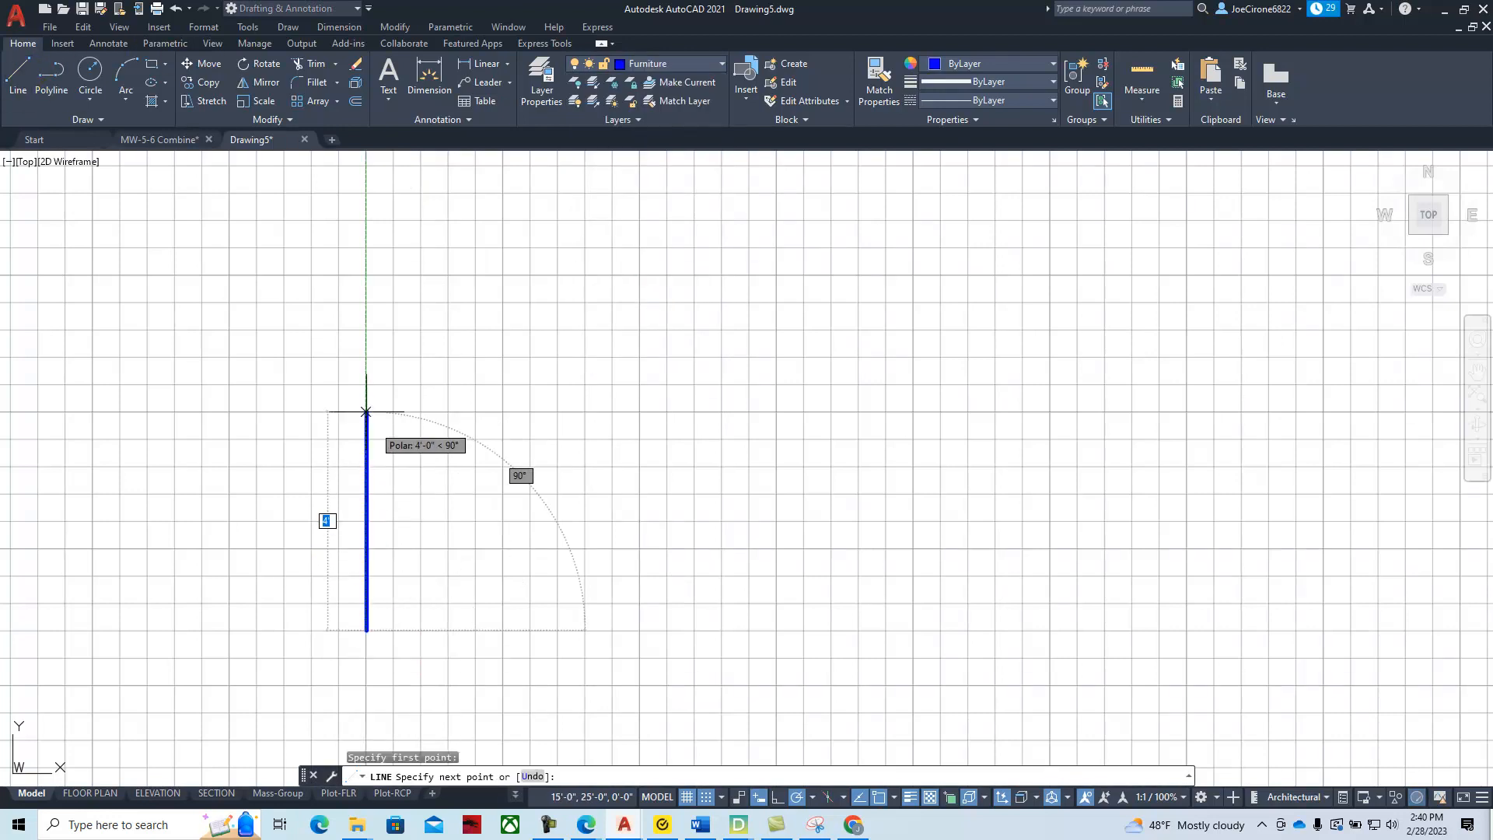
{"action": "type", "text": "25"}
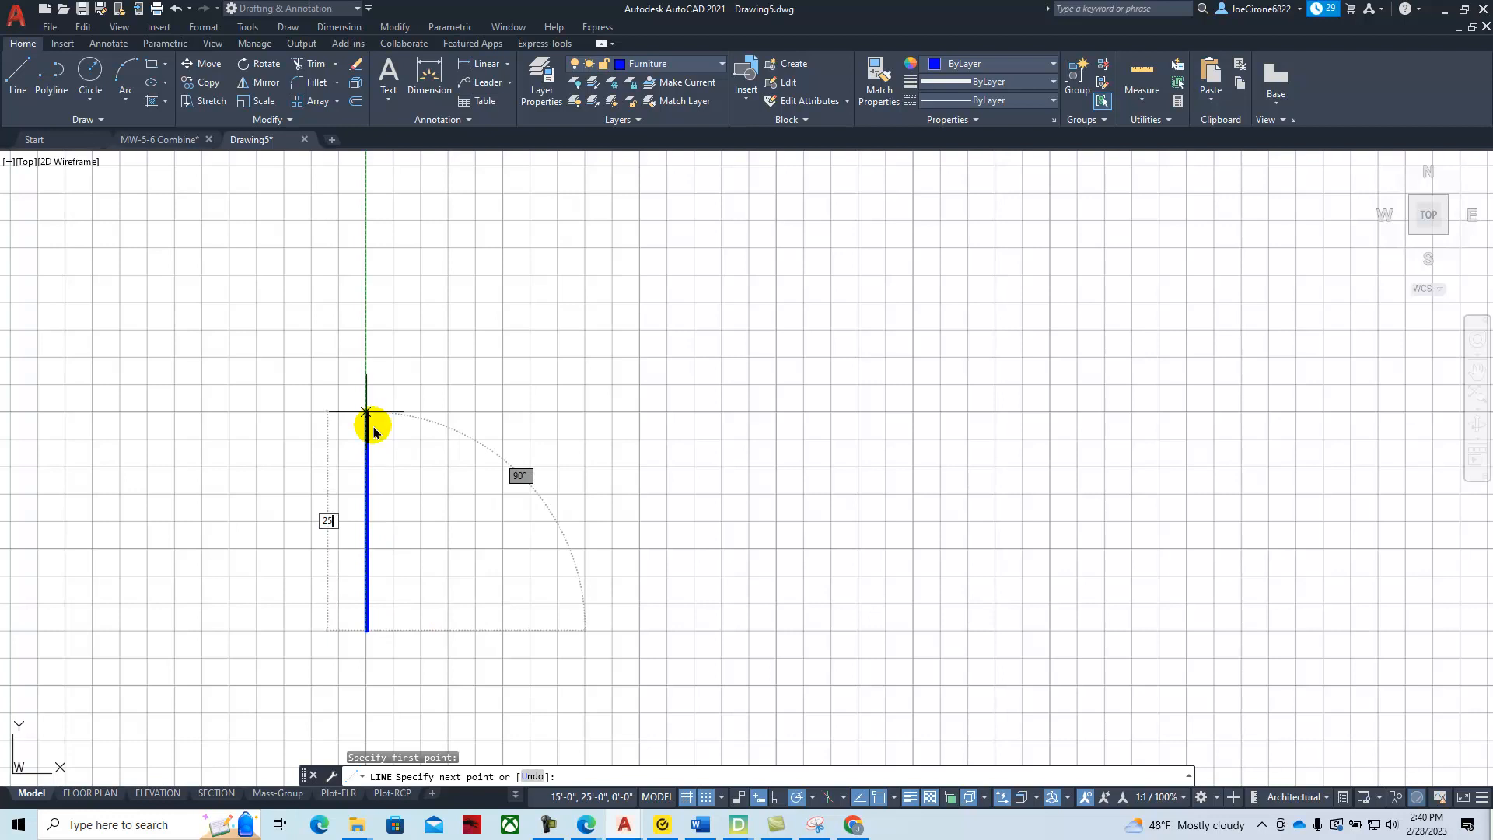
{"action": "key", "text": "Return"}
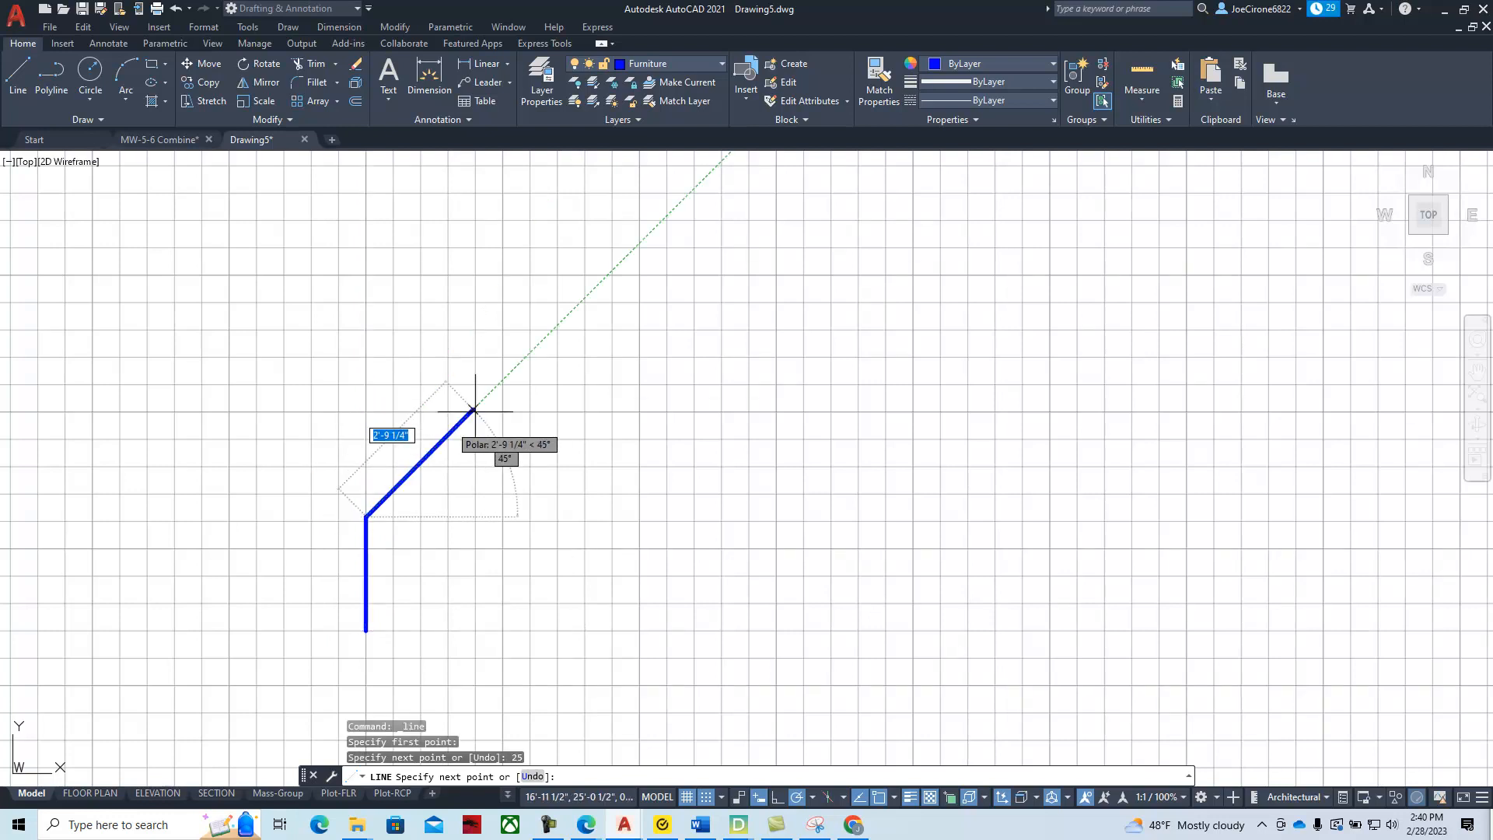
Turn snap off and draw a 6" line horizontally to the right from the top of the 25" vertical line
{"action": "scroll", "coordinate": [418, 518], "scroll_direction": "up", "scroll_amount": 2}
{"action": "scroll", "coordinate": [433, 512], "scroll_direction": "up", "scroll_amount": 2}
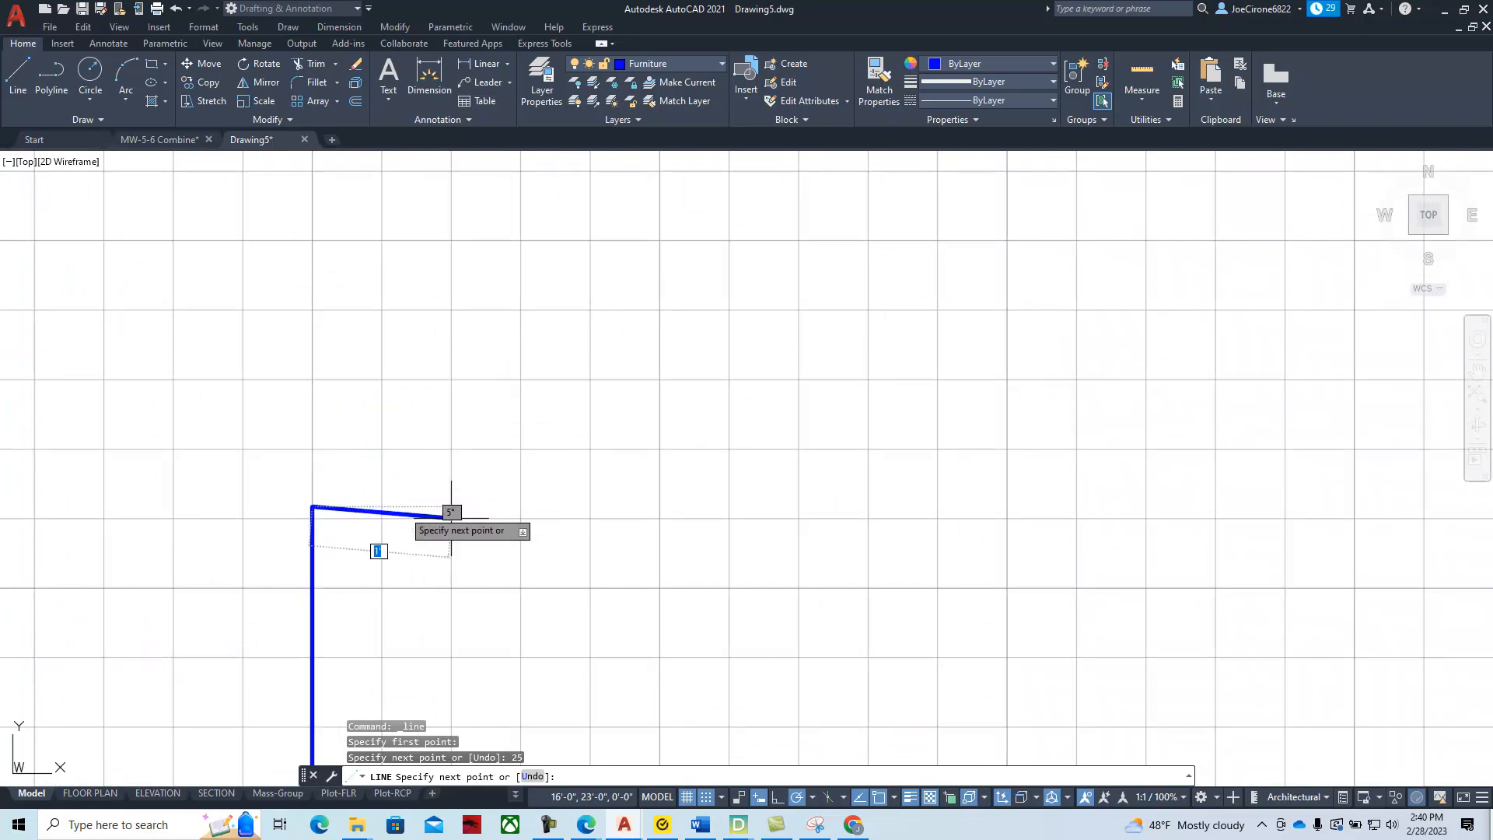
{"action": "left_click", "coordinate": [706, 798]}
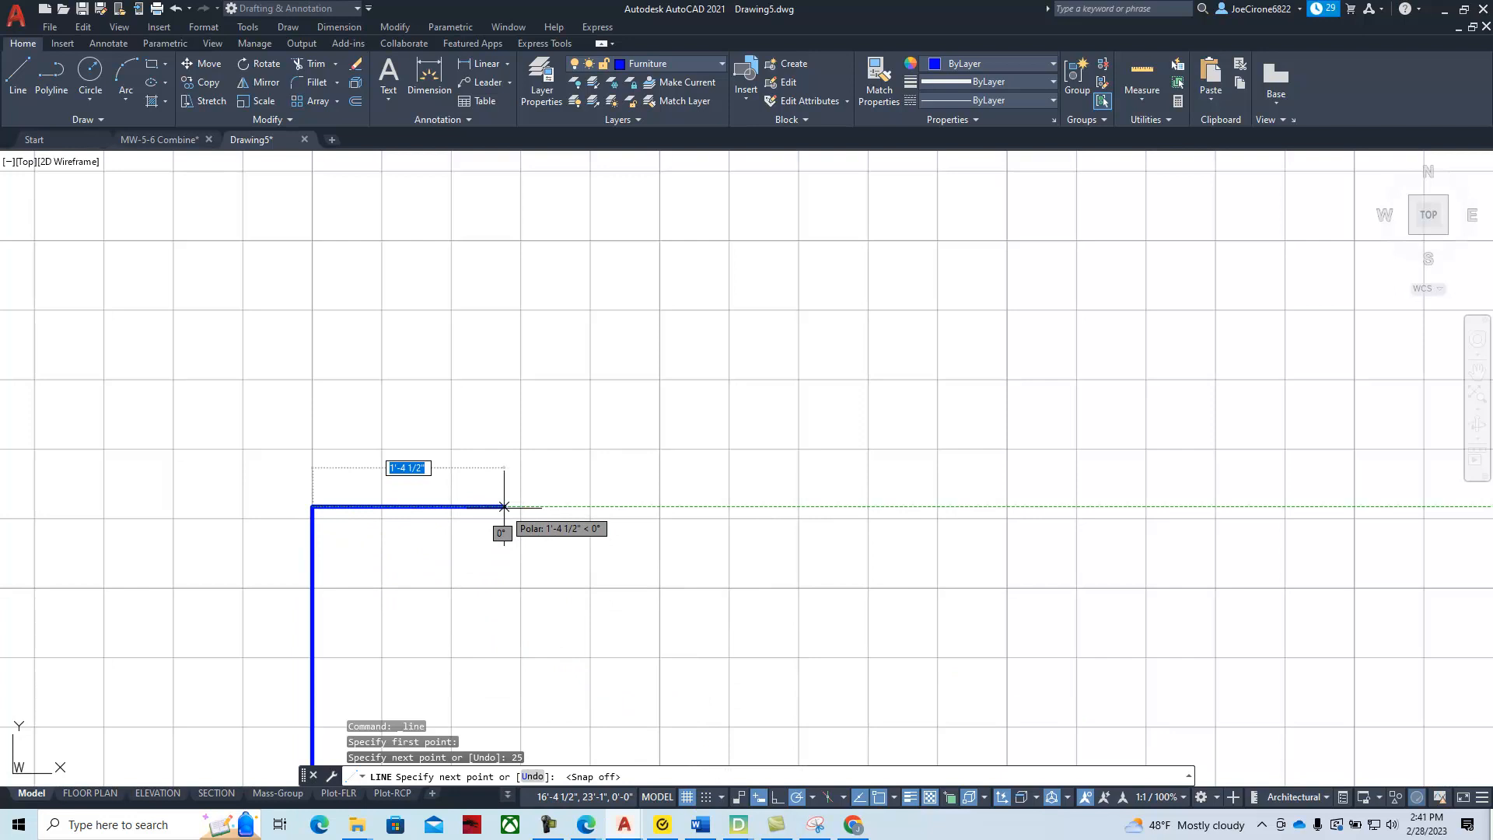
{"action": "type", "text": "6"}
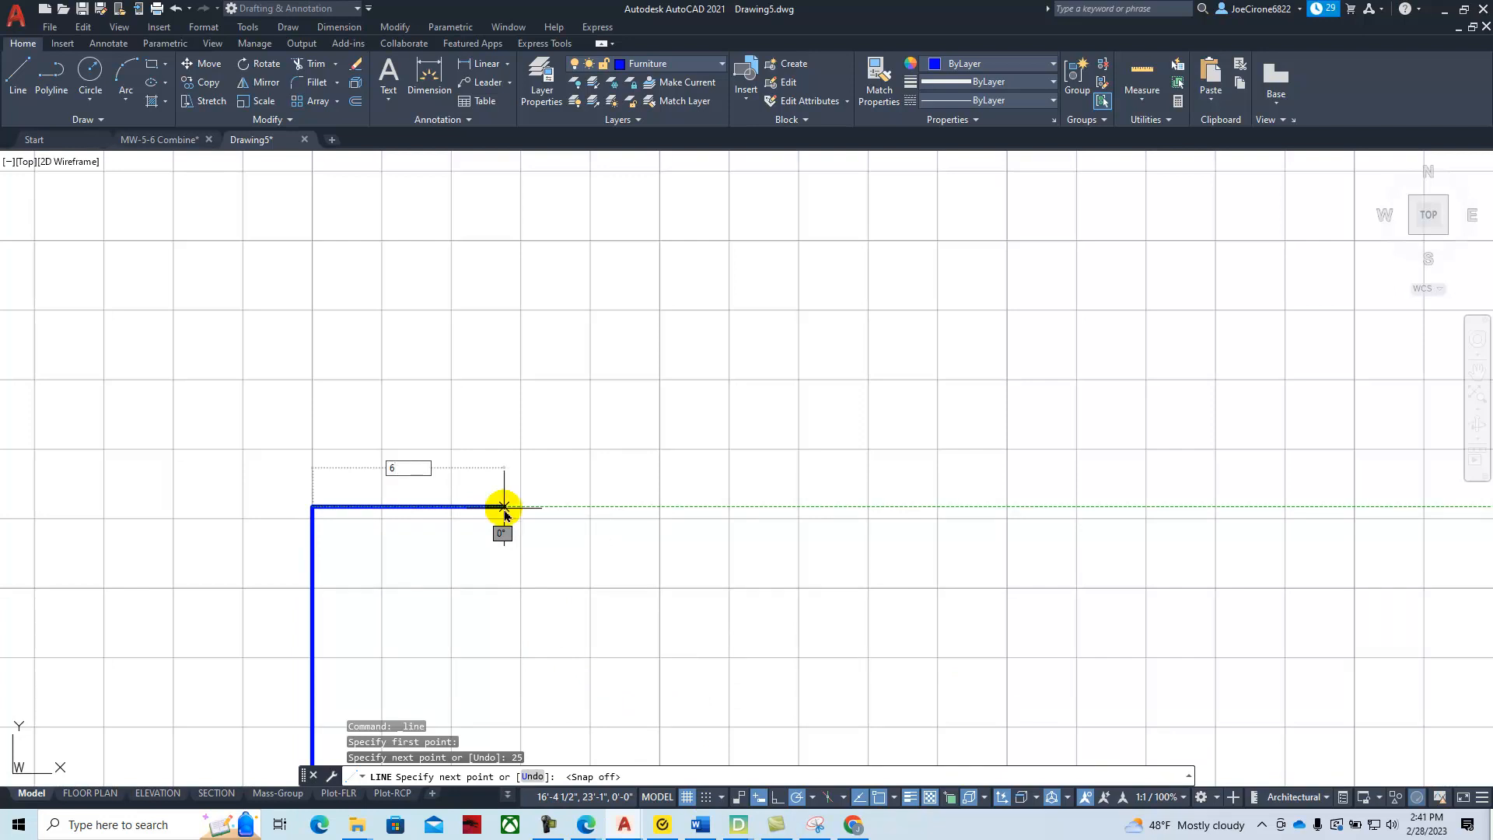
{"action": "key", "text": "Return"}
{"action": "scroll", "coordinate": [410, 634], "scroll_direction": "down", "scroll_amount": 2}
{"action": "middle_click_drag", "start_coordinate": [411, 634], "coordinate": [413, 469]}
{"action": "key", "text": "Escape"}
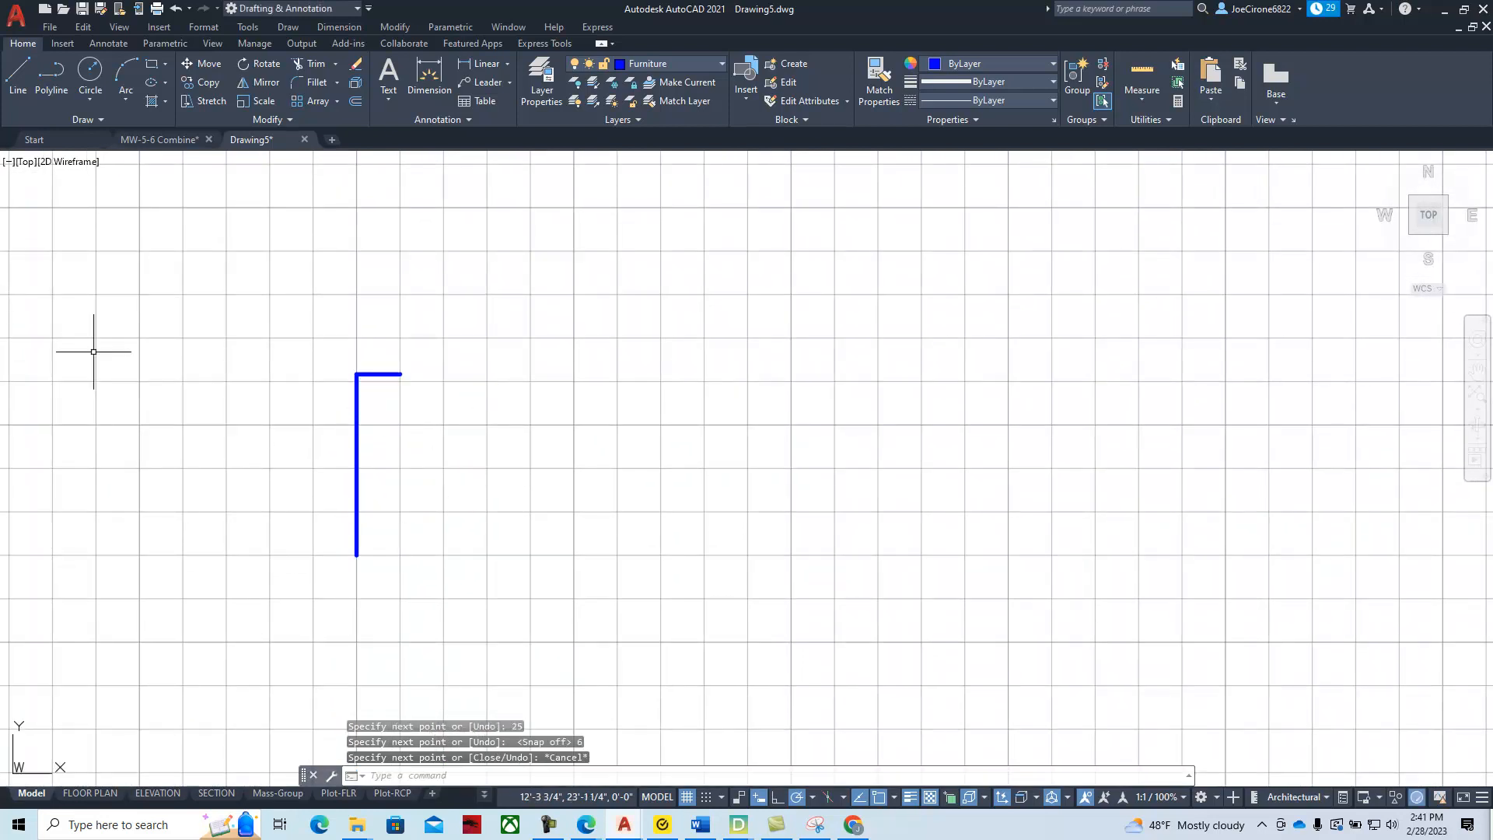
Draw an 80" horizontal line to the right from the bottom end of the 25" vertical line
{"action": "left_click", "coordinate": [17, 75]}
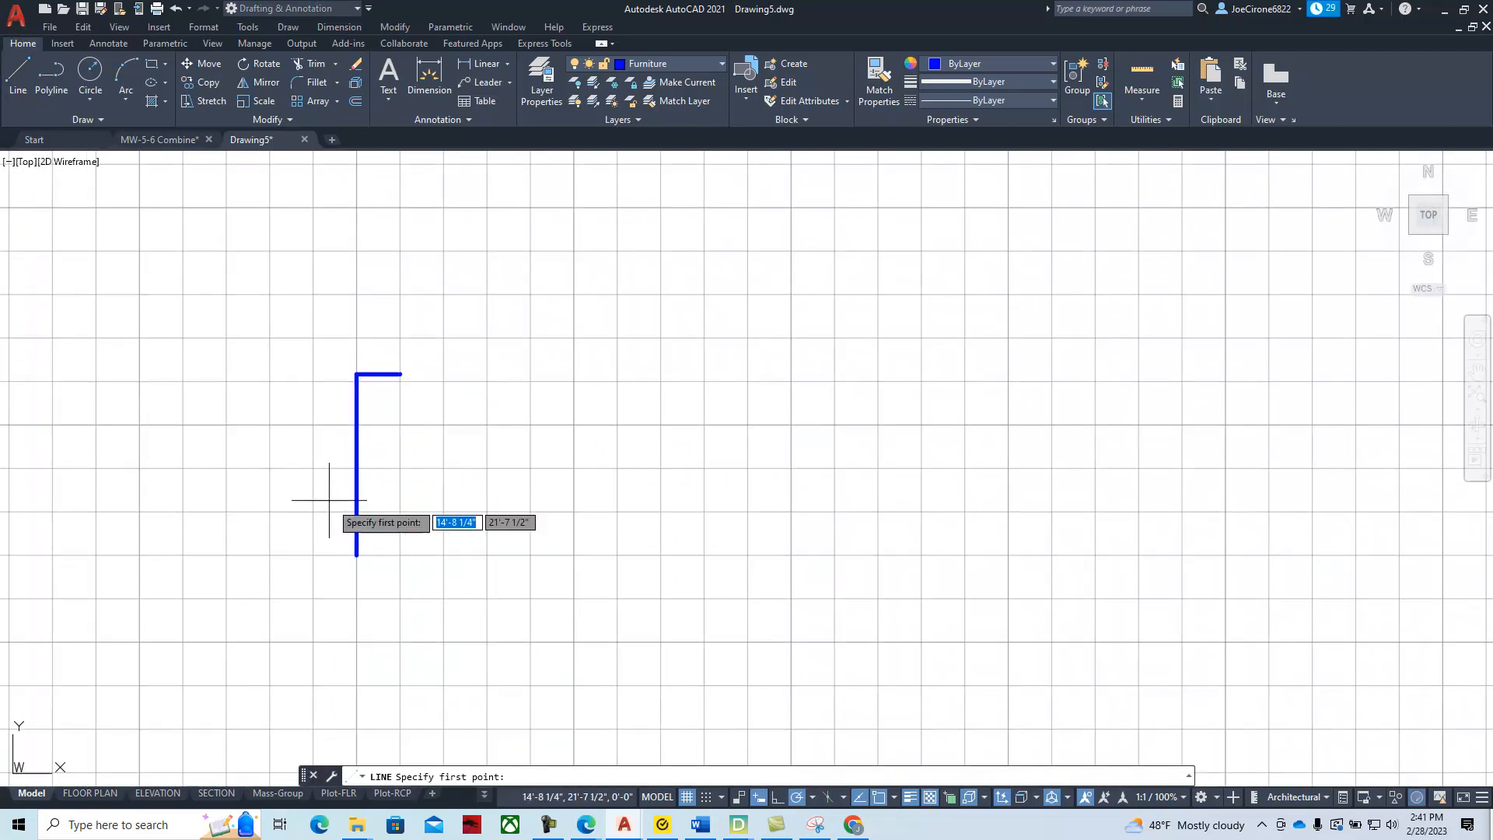
{"action": "left_click", "coordinate": [356, 554]}
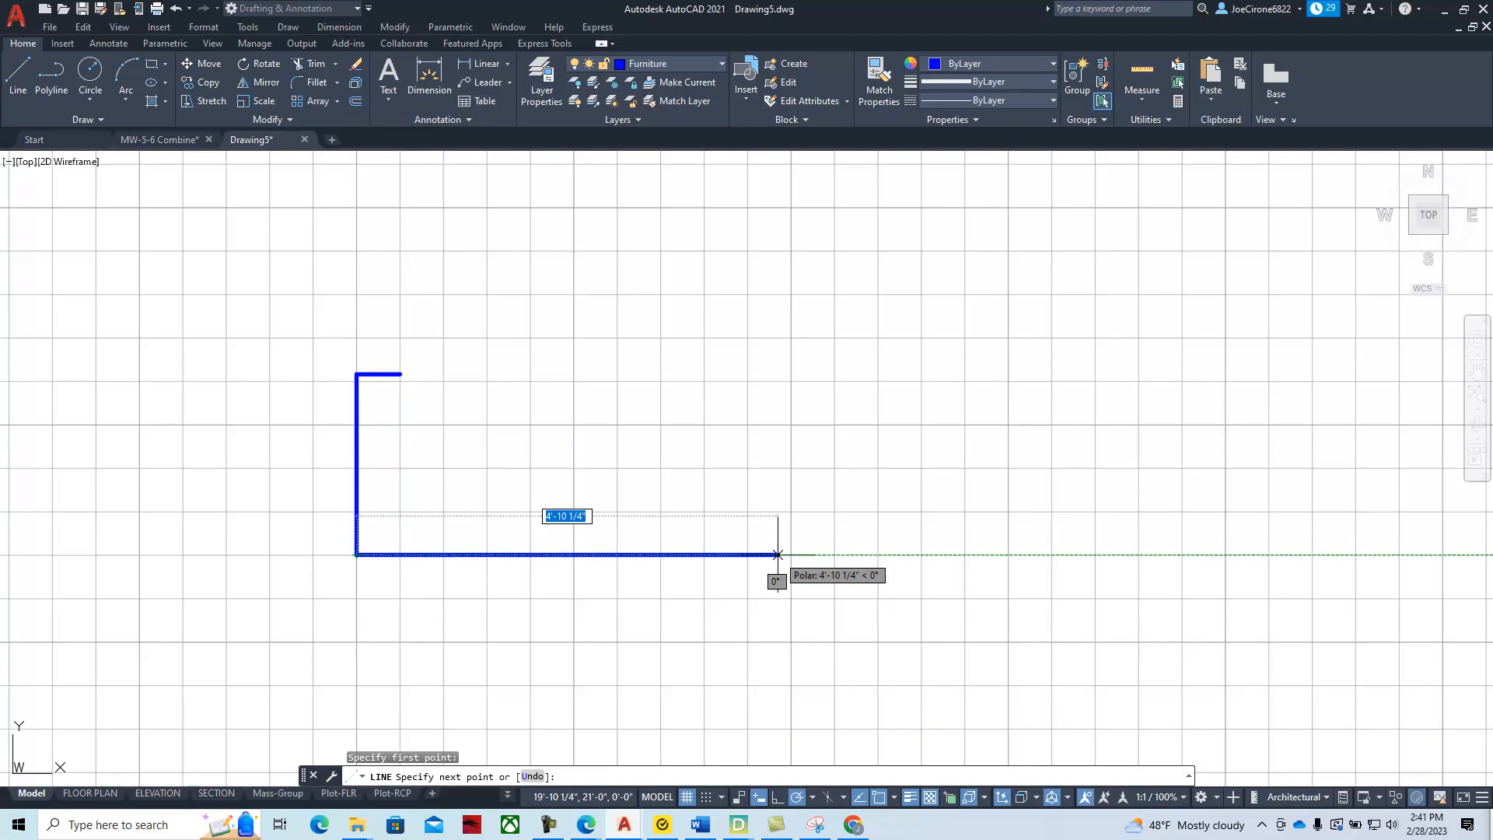
{"action": "type", "text": "80"}
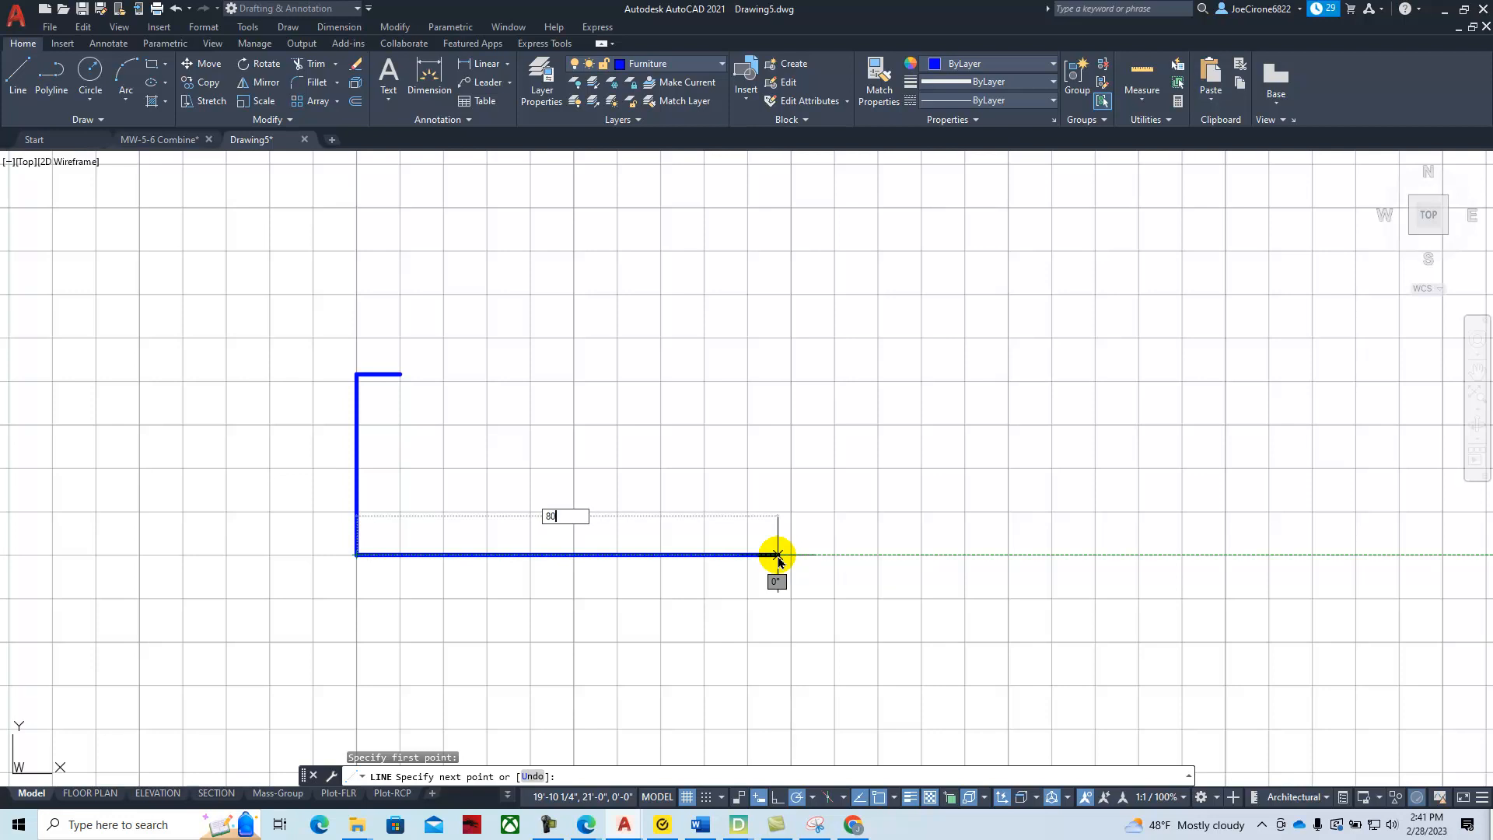
{"action": "key", "text": "Return"}
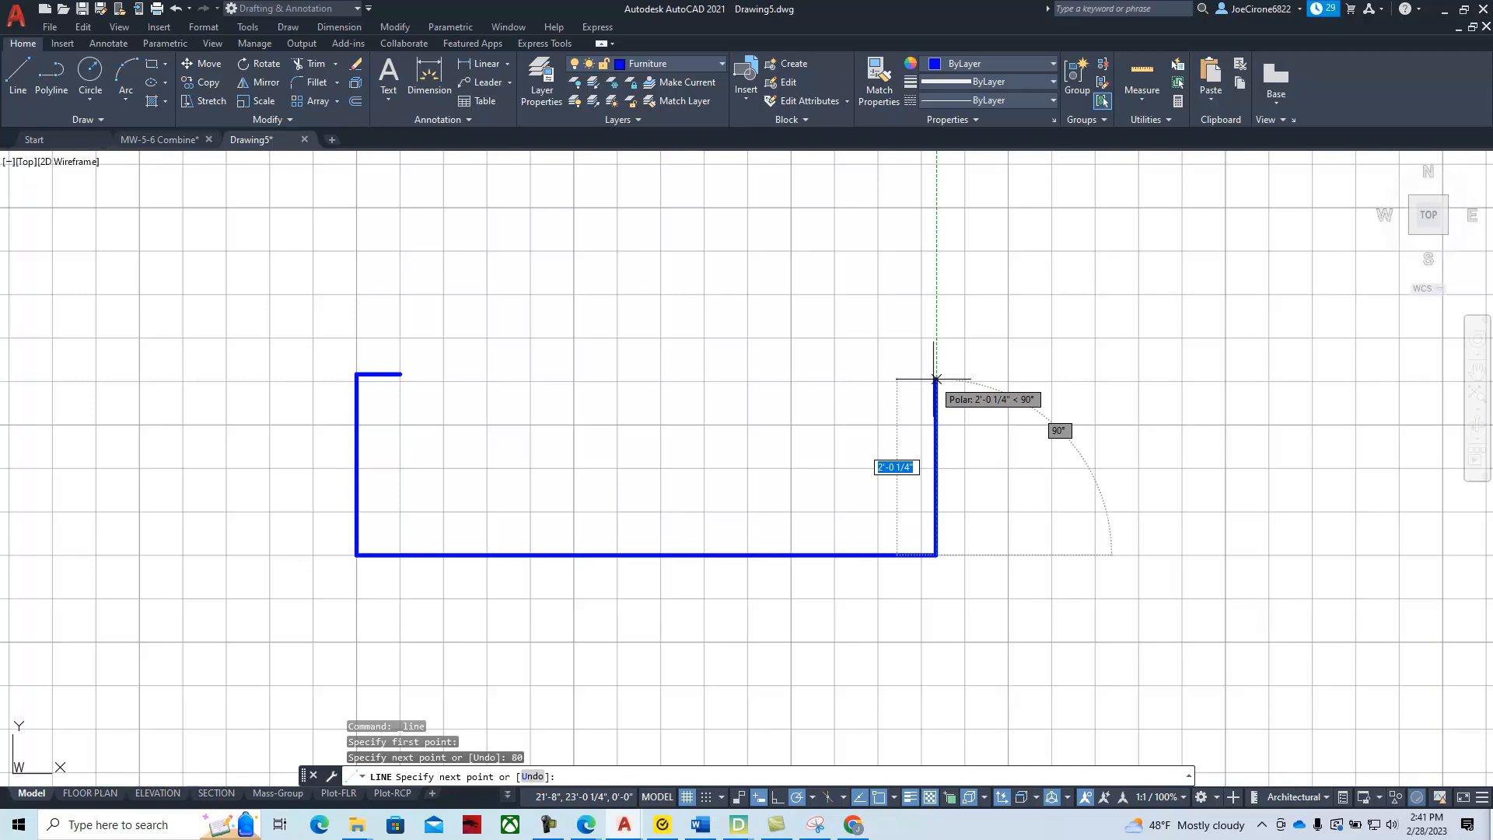
Continue from the 80" line with a 25" segment straight up and a 6" segment back to the left
{"action": "type", "text": "25"}
{"action": "key", "text": "Return"}
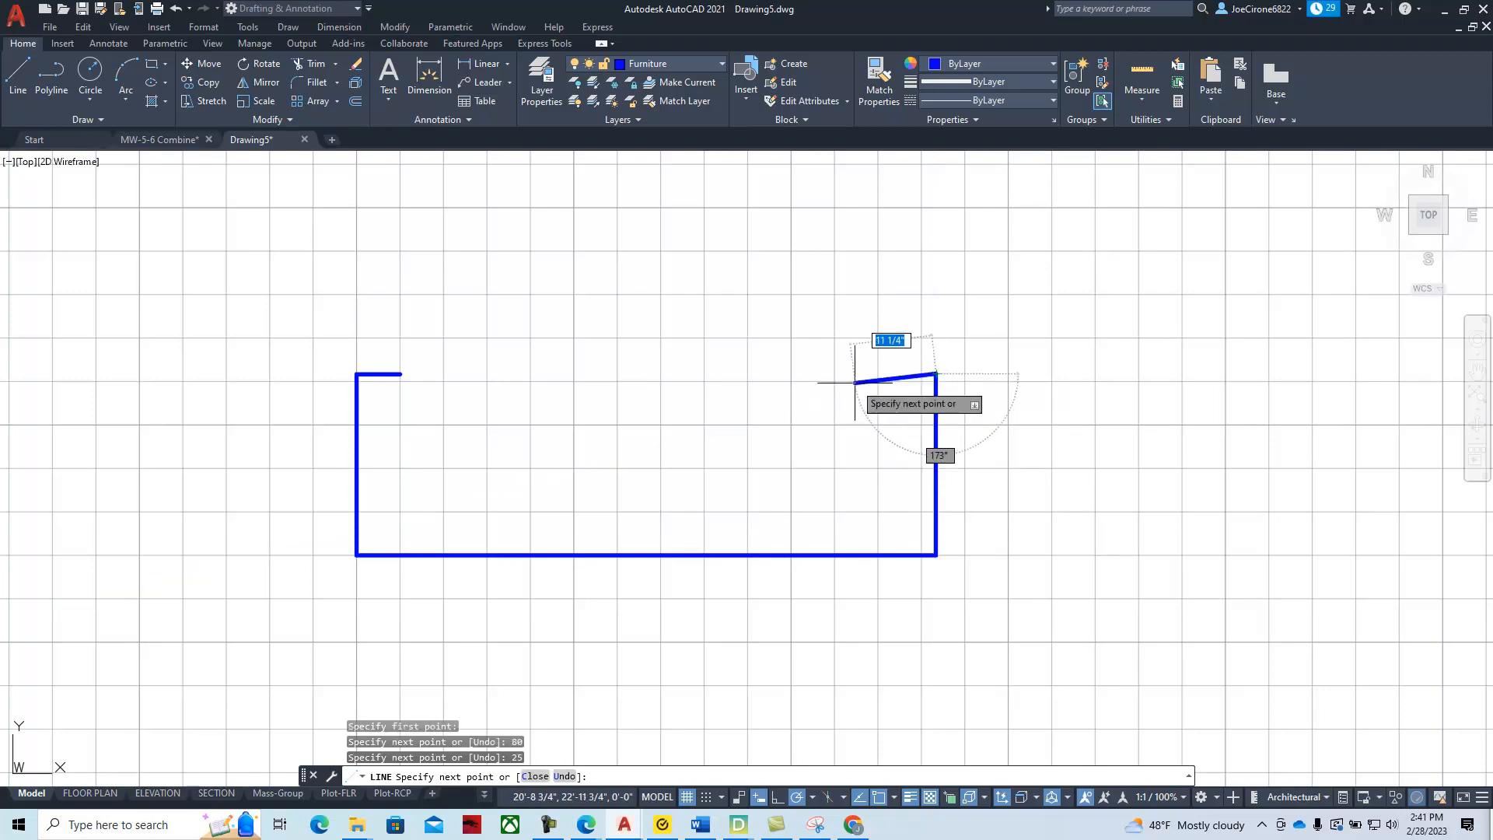
{"action": "type", "text": "6"}
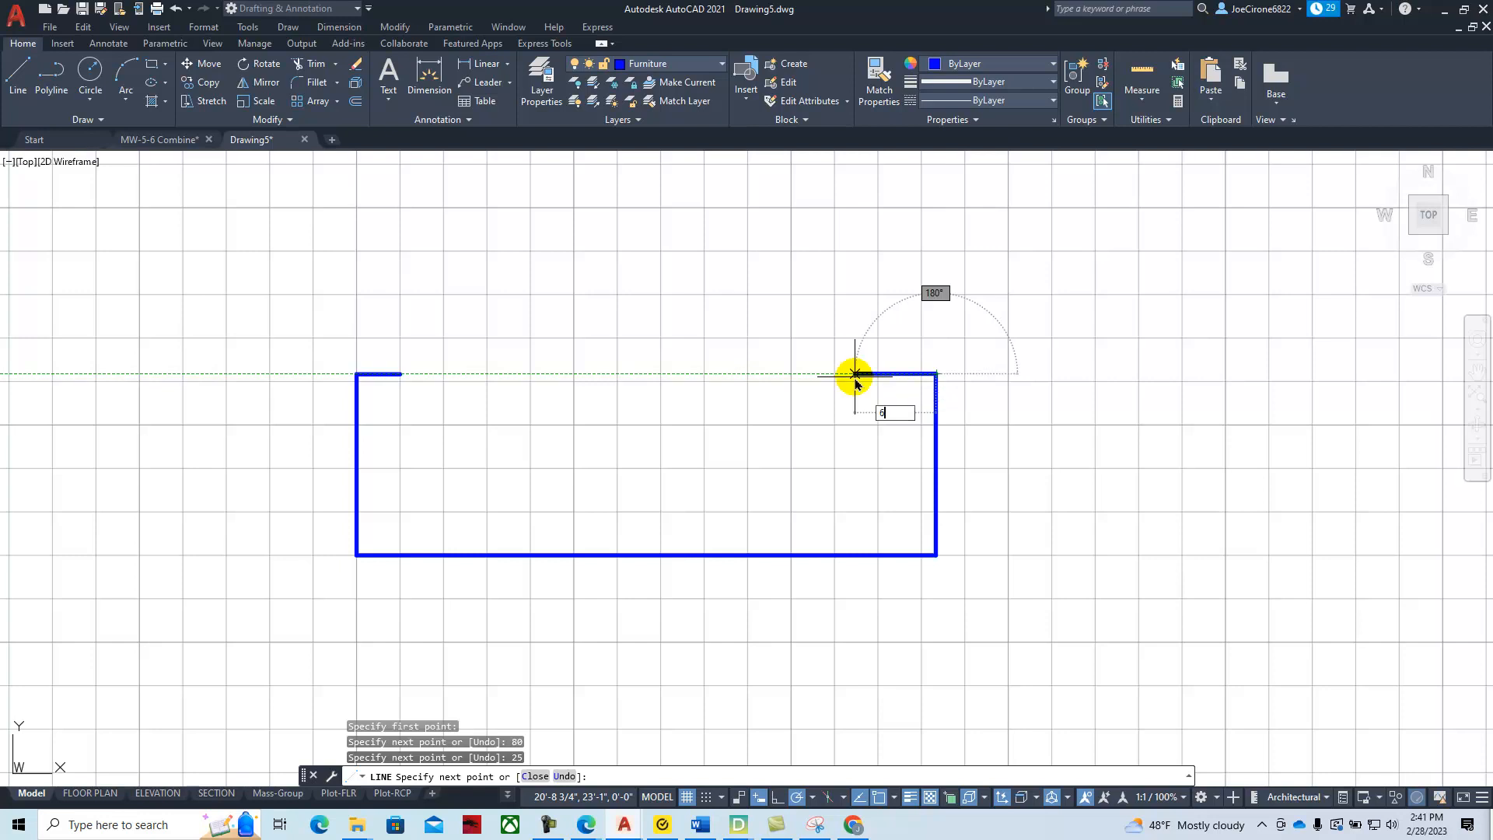
{"action": "key", "text": "Return"}
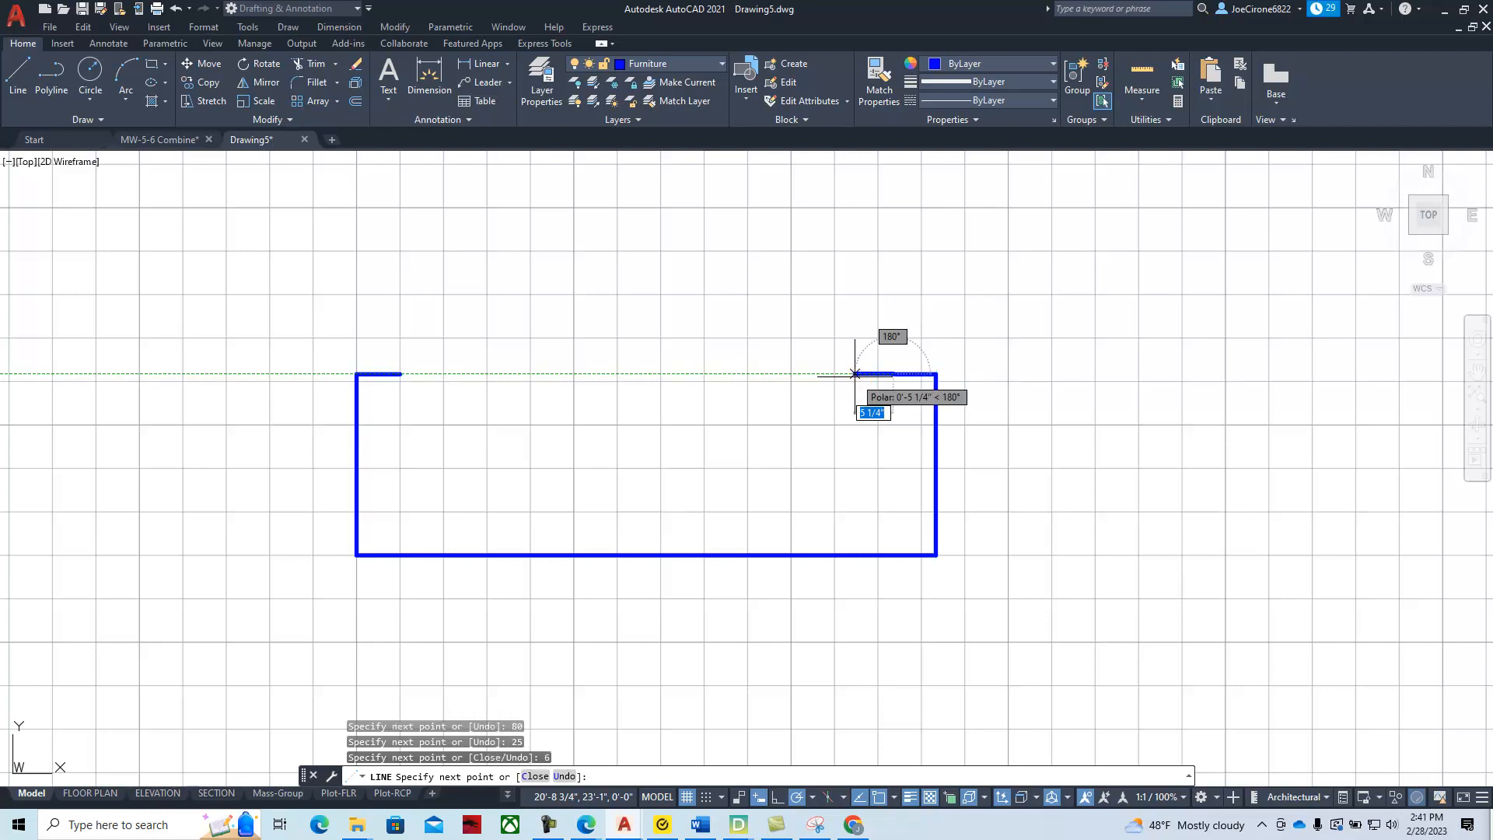
{"action": "key", "text": "Escape"}
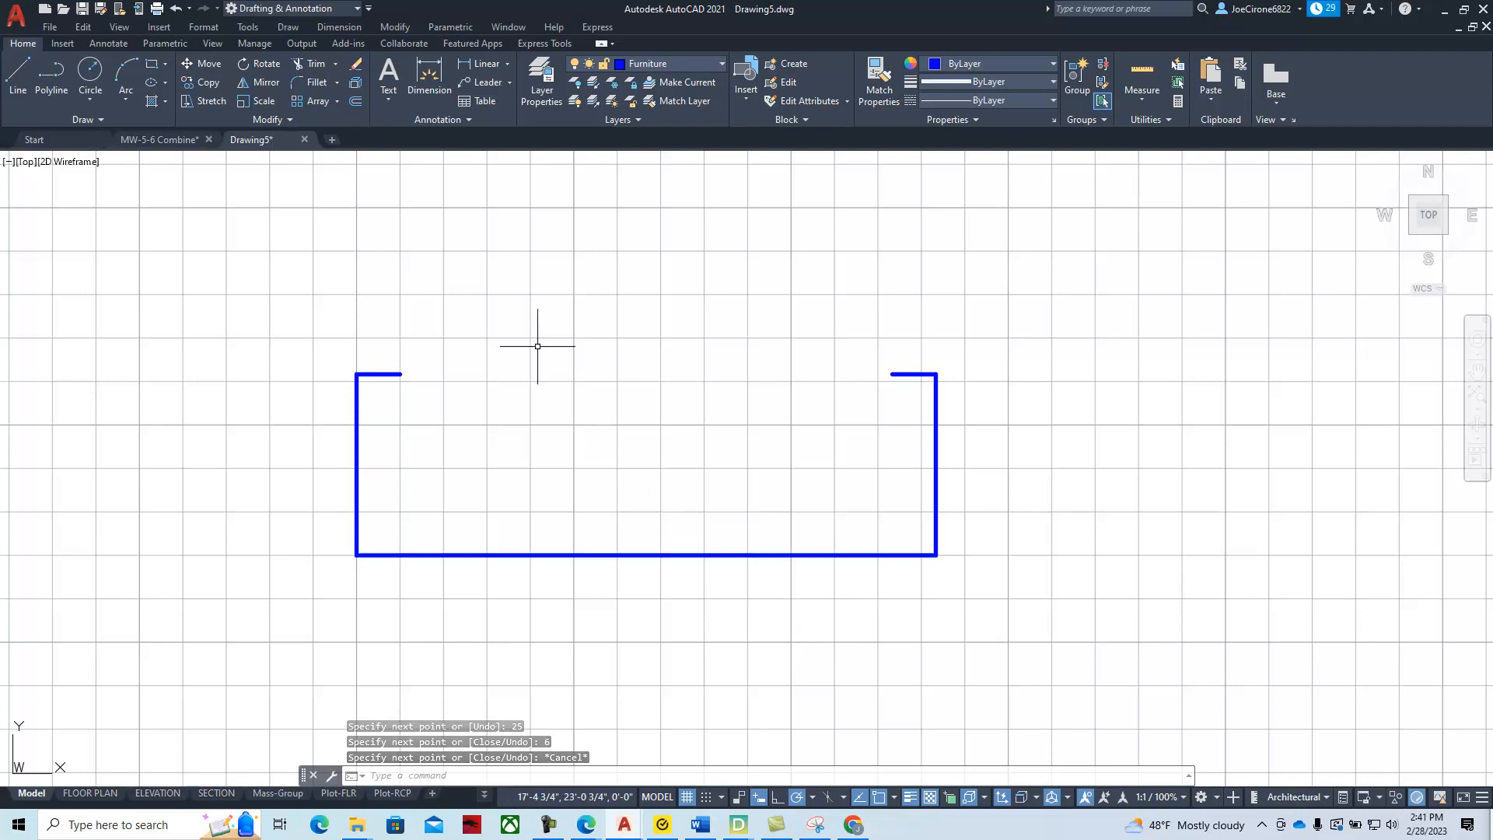
Offset the couch outline's bottom line 5" upward
{"action": "left_click", "coordinate": [356, 103]}
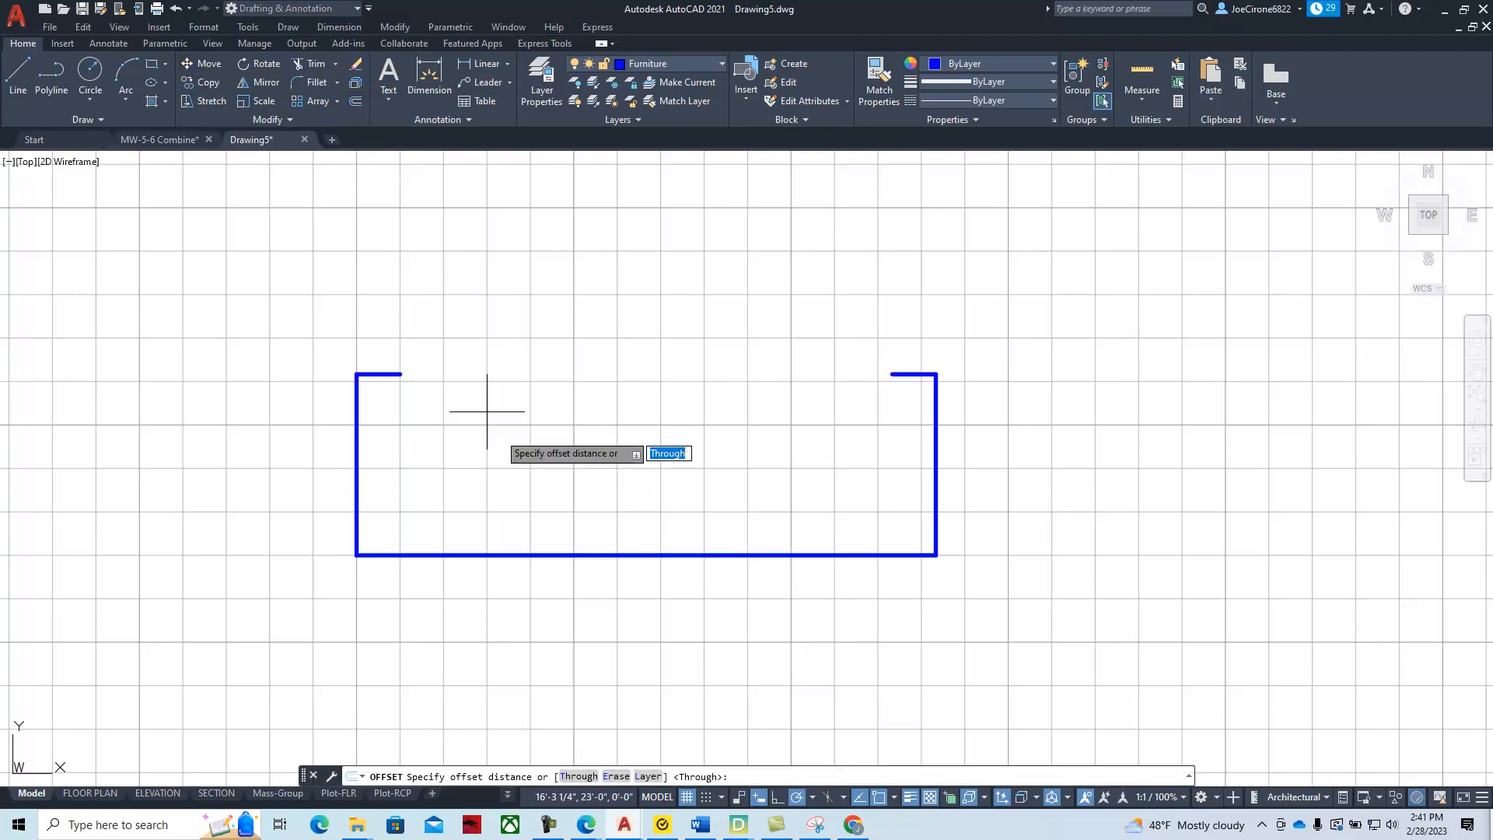
{"action": "type", "text": "5"}
{"action": "key", "text": "Return"}
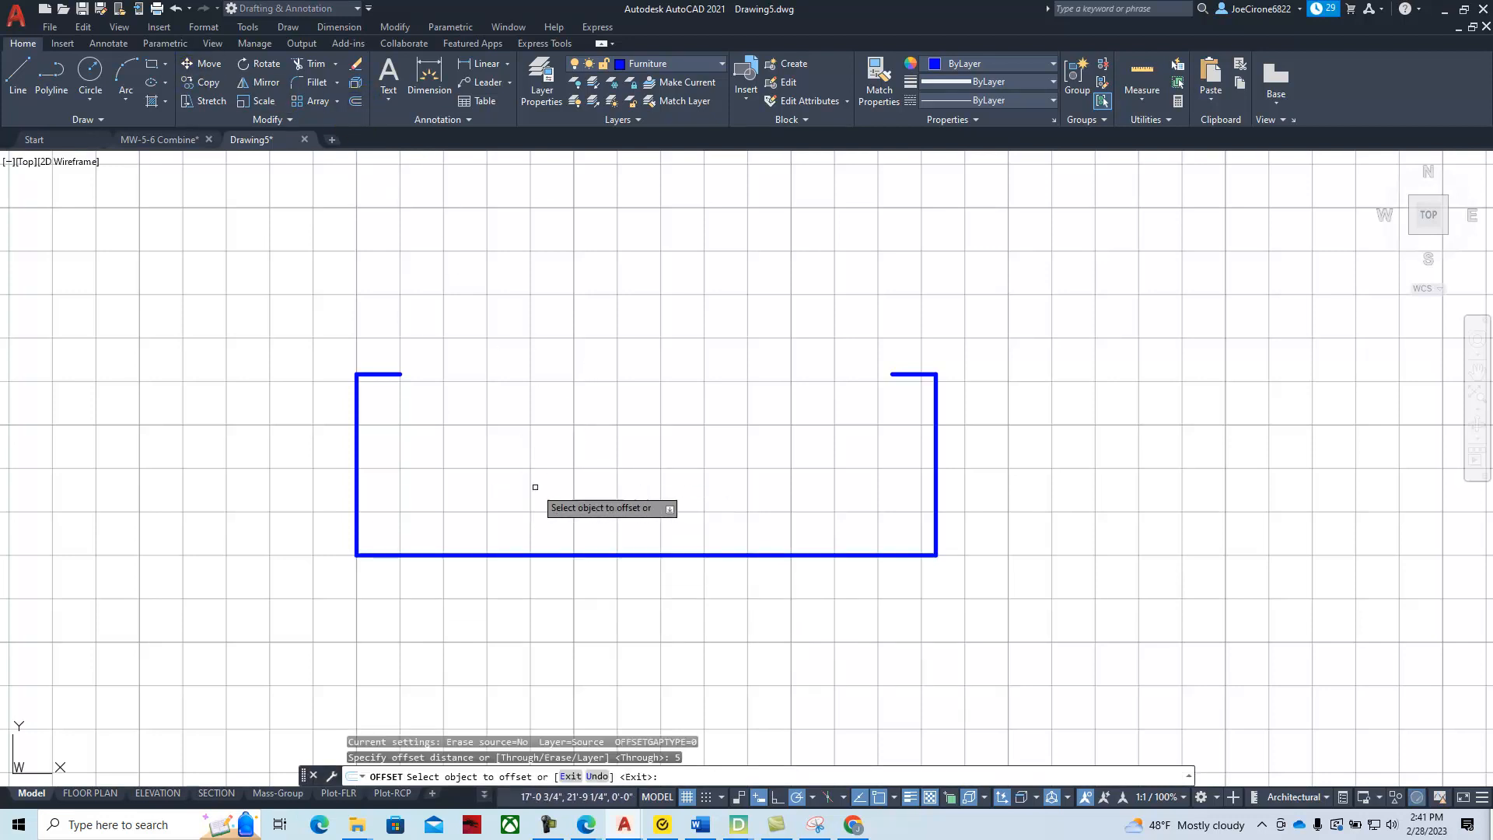
{"action": "left_click", "coordinate": [562, 558]}
{"action": "left_click", "coordinate": [569, 444]}
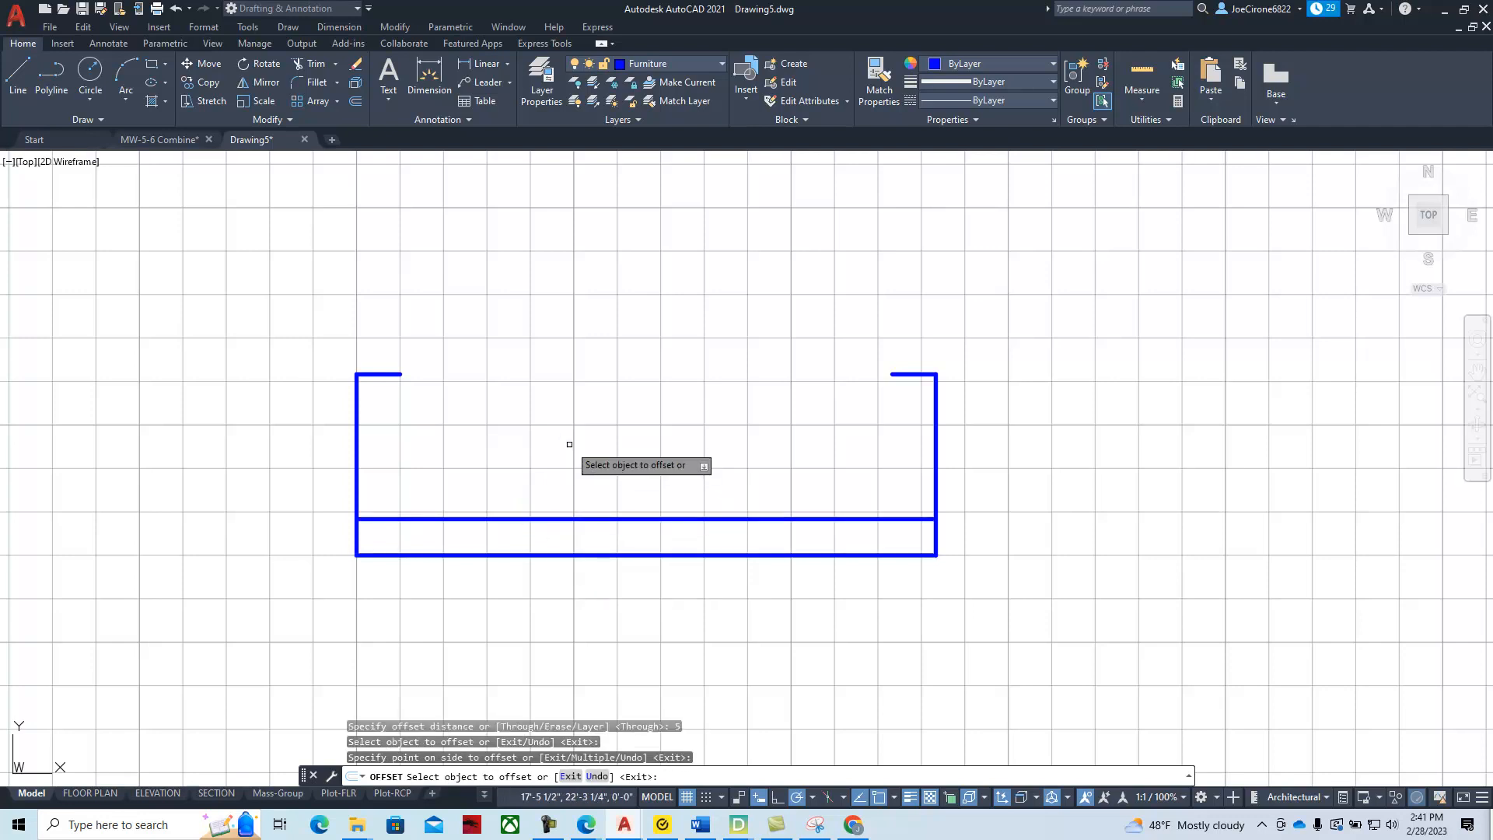
{"action": "right_click", "coordinate": [552, 430]}
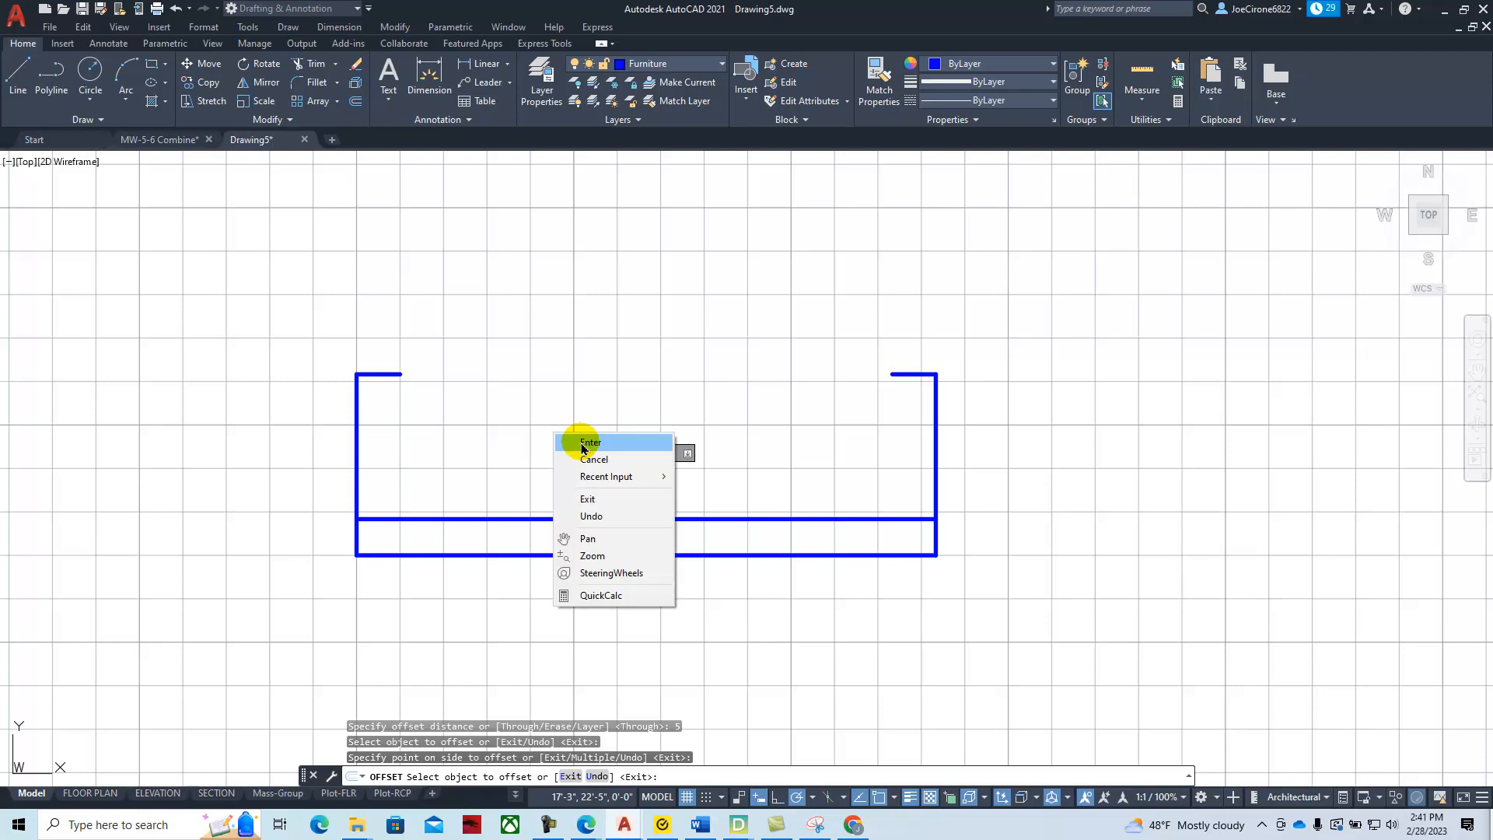
{"action": "left_click", "coordinate": [581, 436]}
Offset both outer vertical sides of the couch 6" inward to form the inner faces of the arms
{"action": "right_click", "coordinate": [614, 423]}
{"action": "left_click", "coordinate": [623, 428]}
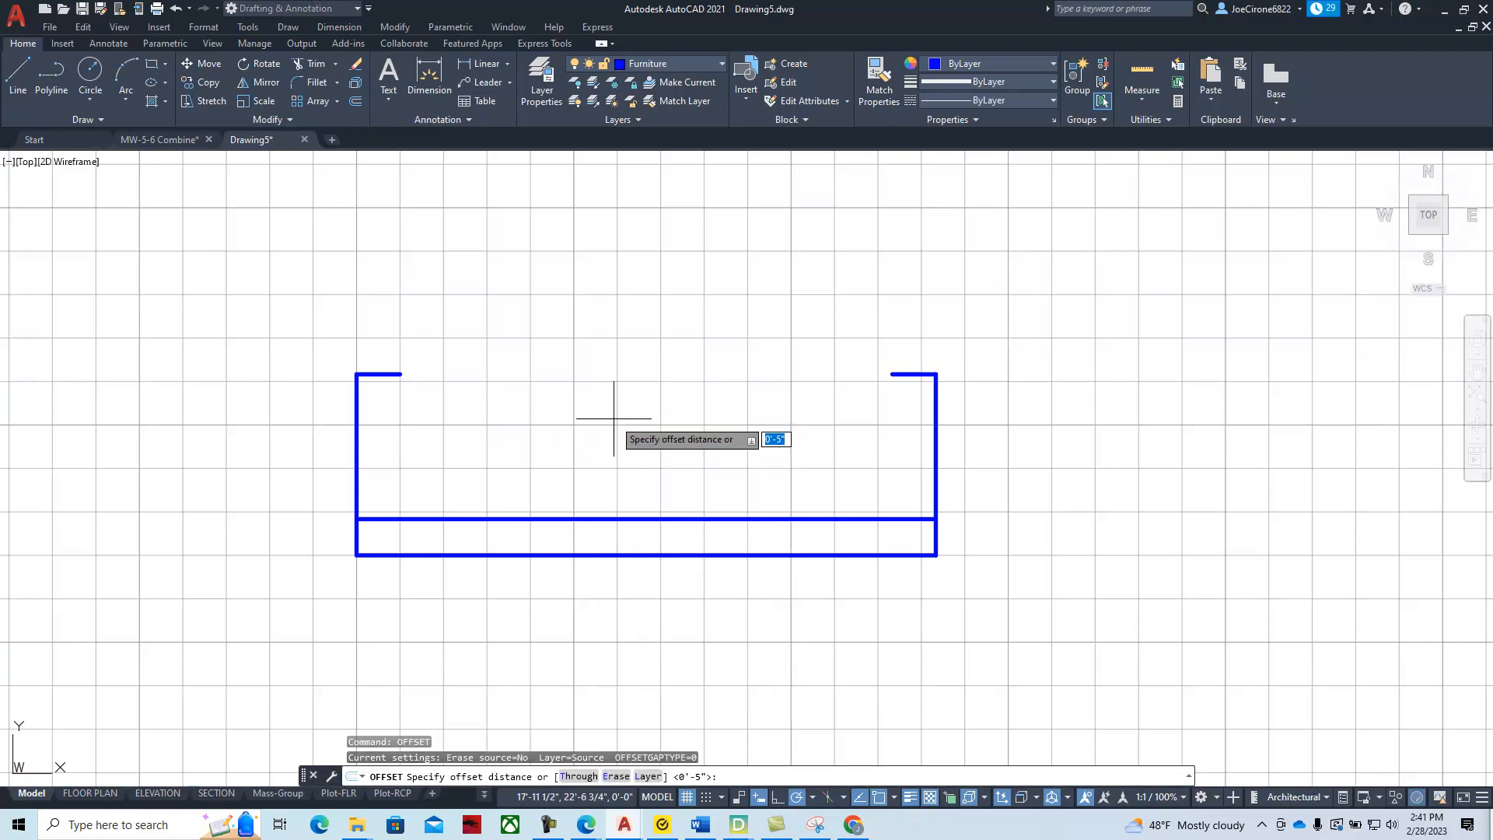
{"action": "type", "text": "6"}
{"action": "key", "text": "Return"}
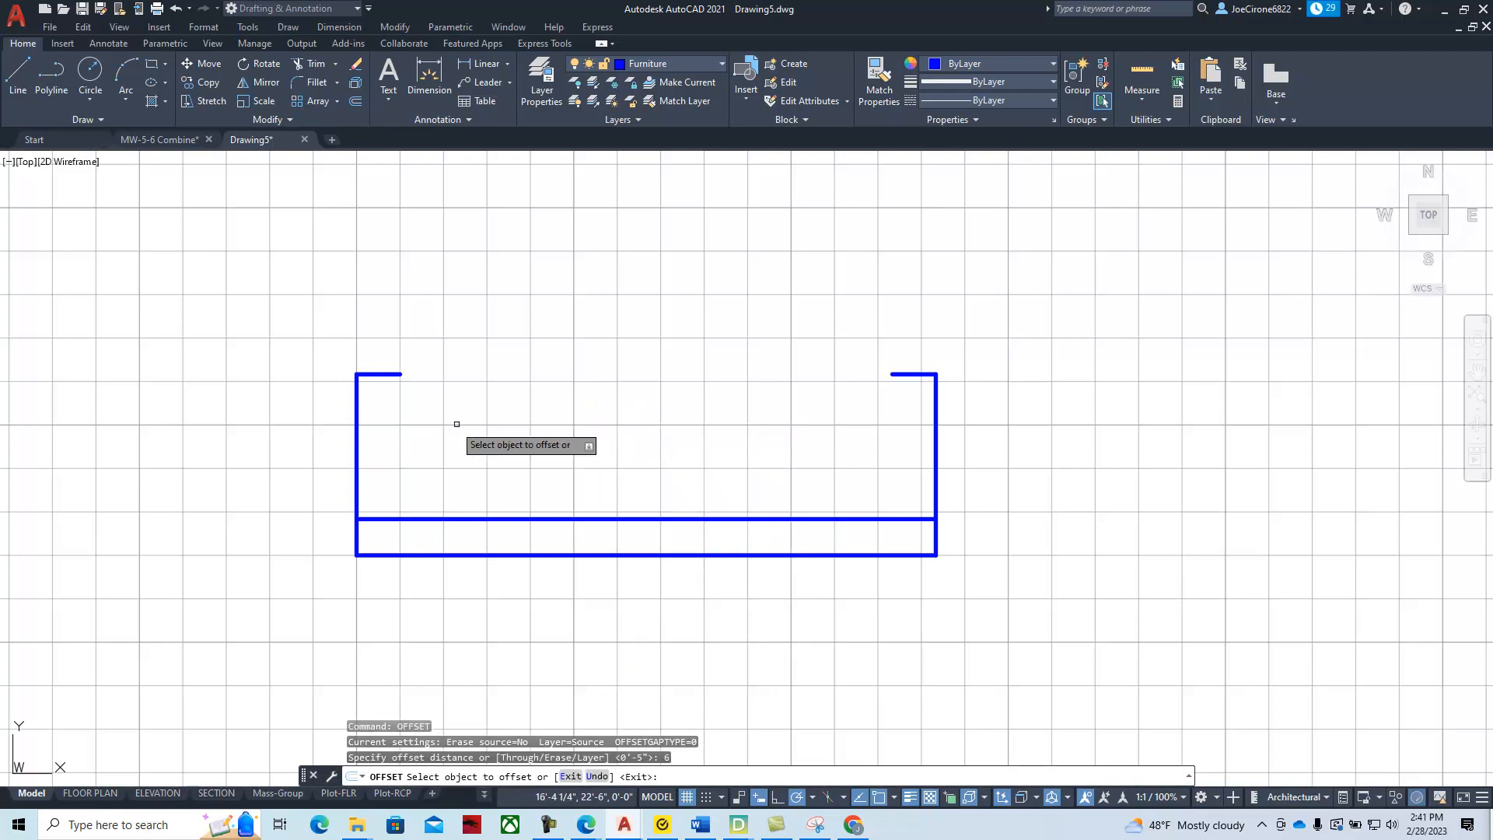
{"action": "left_click", "coordinate": [359, 452]}
{"action": "left_click", "coordinate": [494, 434]}
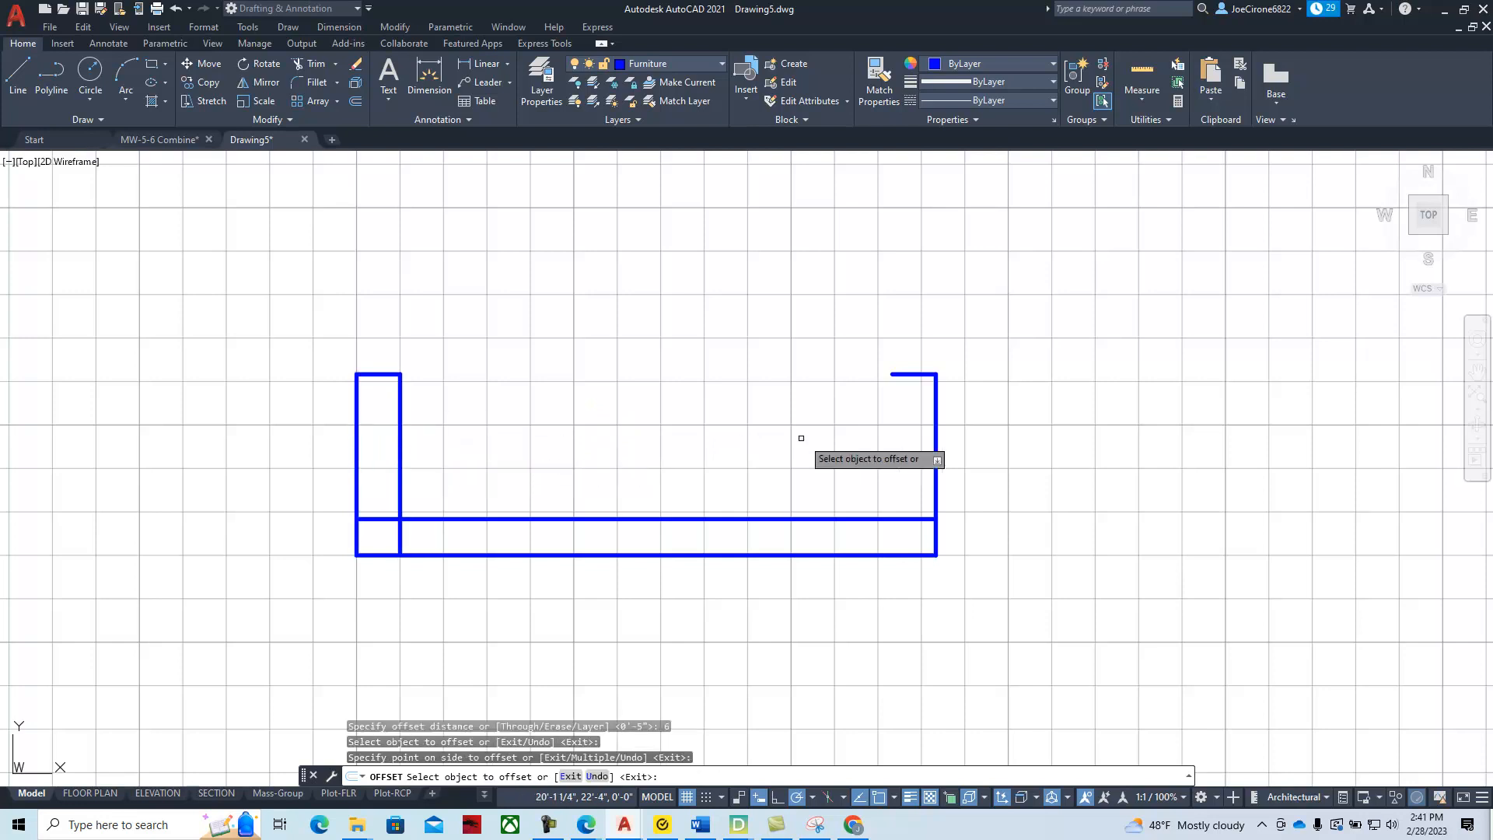
{"action": "left_click", "coordinate": [935, 434]}
{"action": "left_click", "coordinate": [783, 433]}
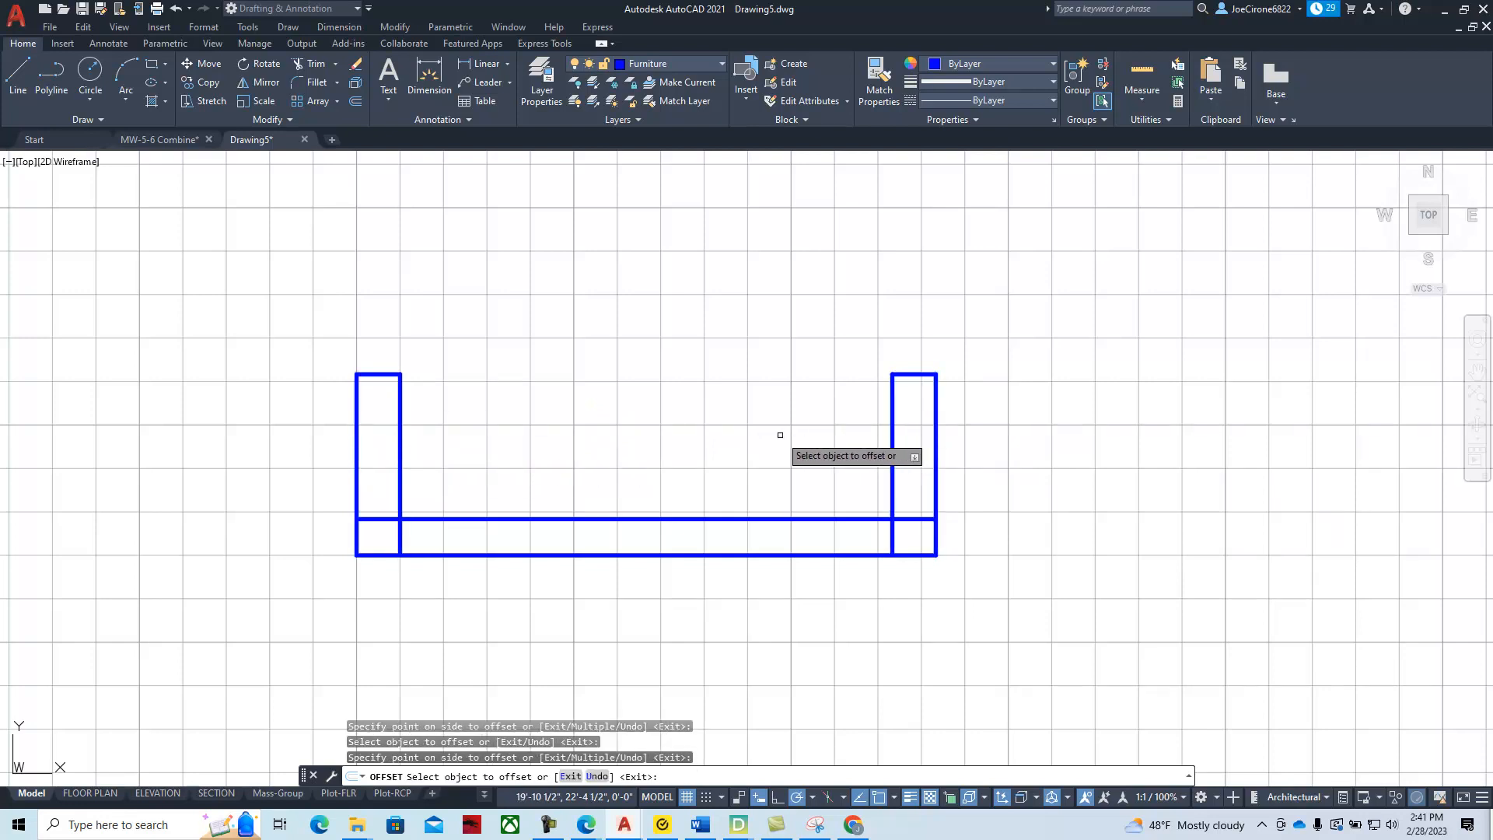
{"action": "key", "text": "Escape"}
Trim the overlapping line ends where the arms cross the base at both lower corners
{"action": "left_click", "coordinate": [309, 62]}
{"action": "left_click", "coordinate": [315, 419]}
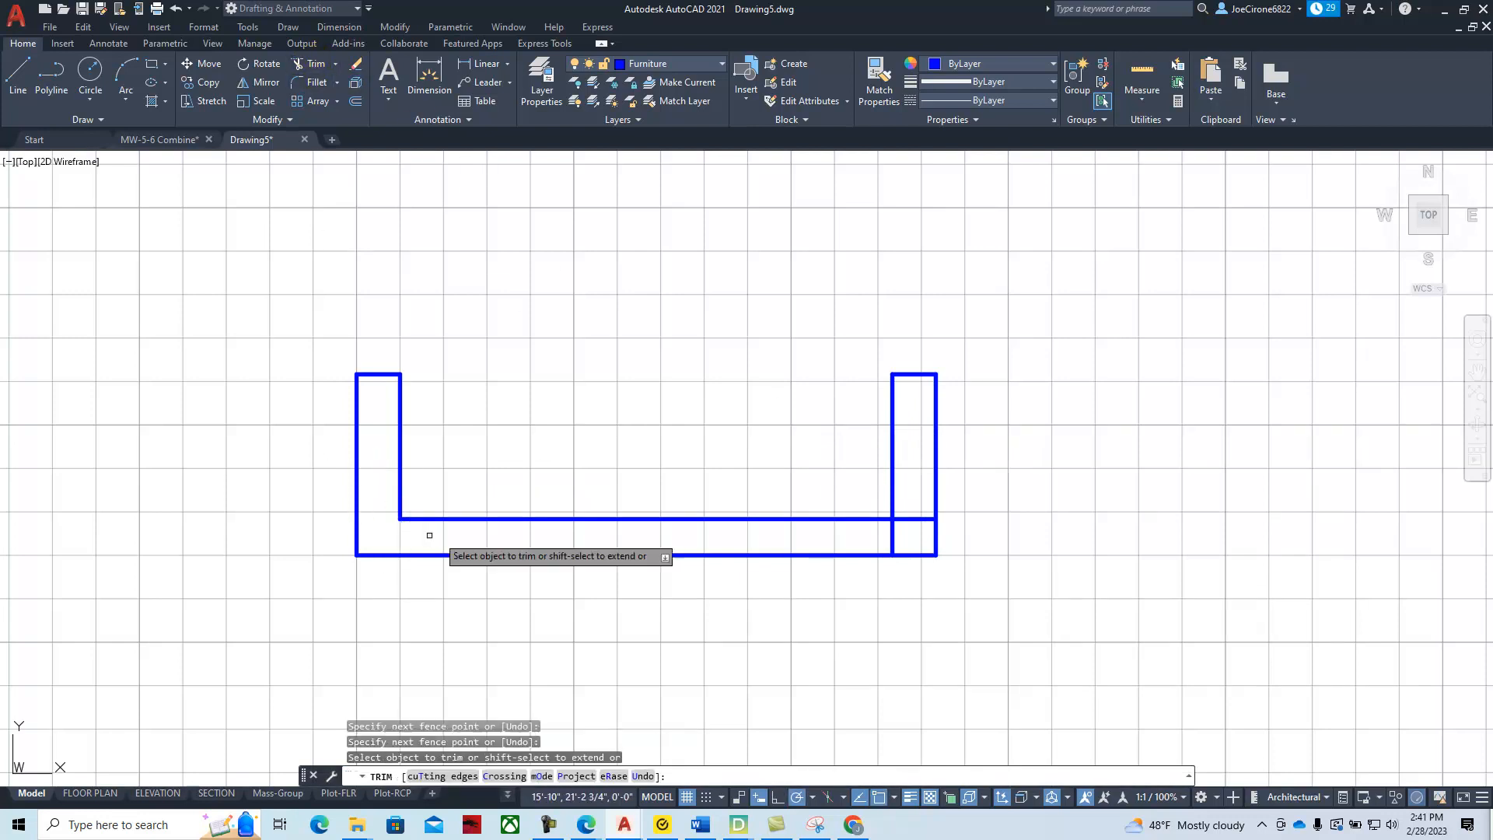
{"action": "mouse_move", "coordinate": [920, 504]}
{"action": "left_mouse_down"}
{"action": "mouse_move", "coordinate": [916, 535]}
{"action": "mouse_move", "coordinate": [872, 543]}
{"action": "mouse_move", "coordinate": [919, 528]}
{"action": "left_mouse_up"}
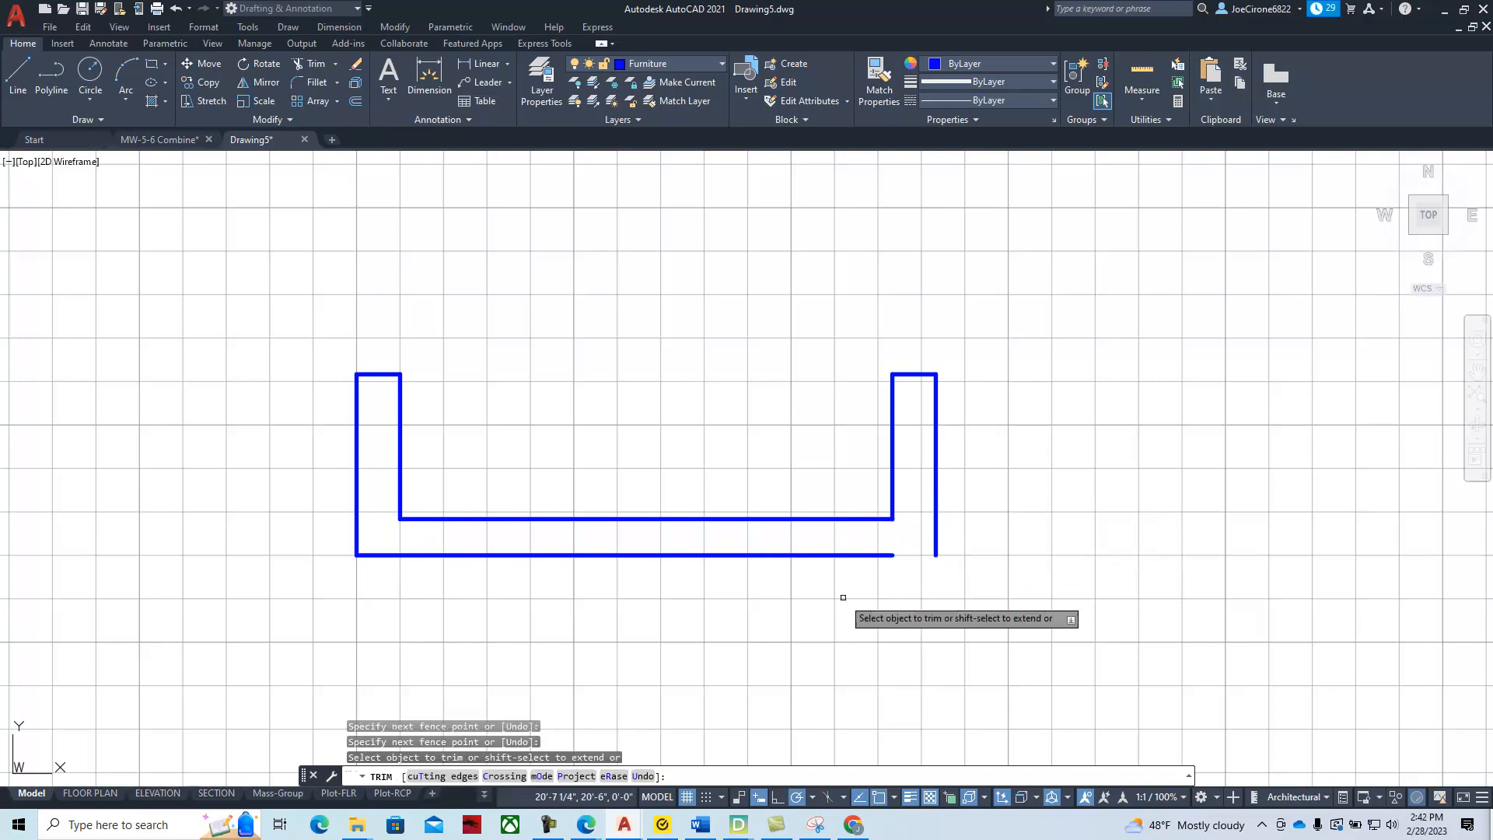
{"action": "key", "text": "Escape"}
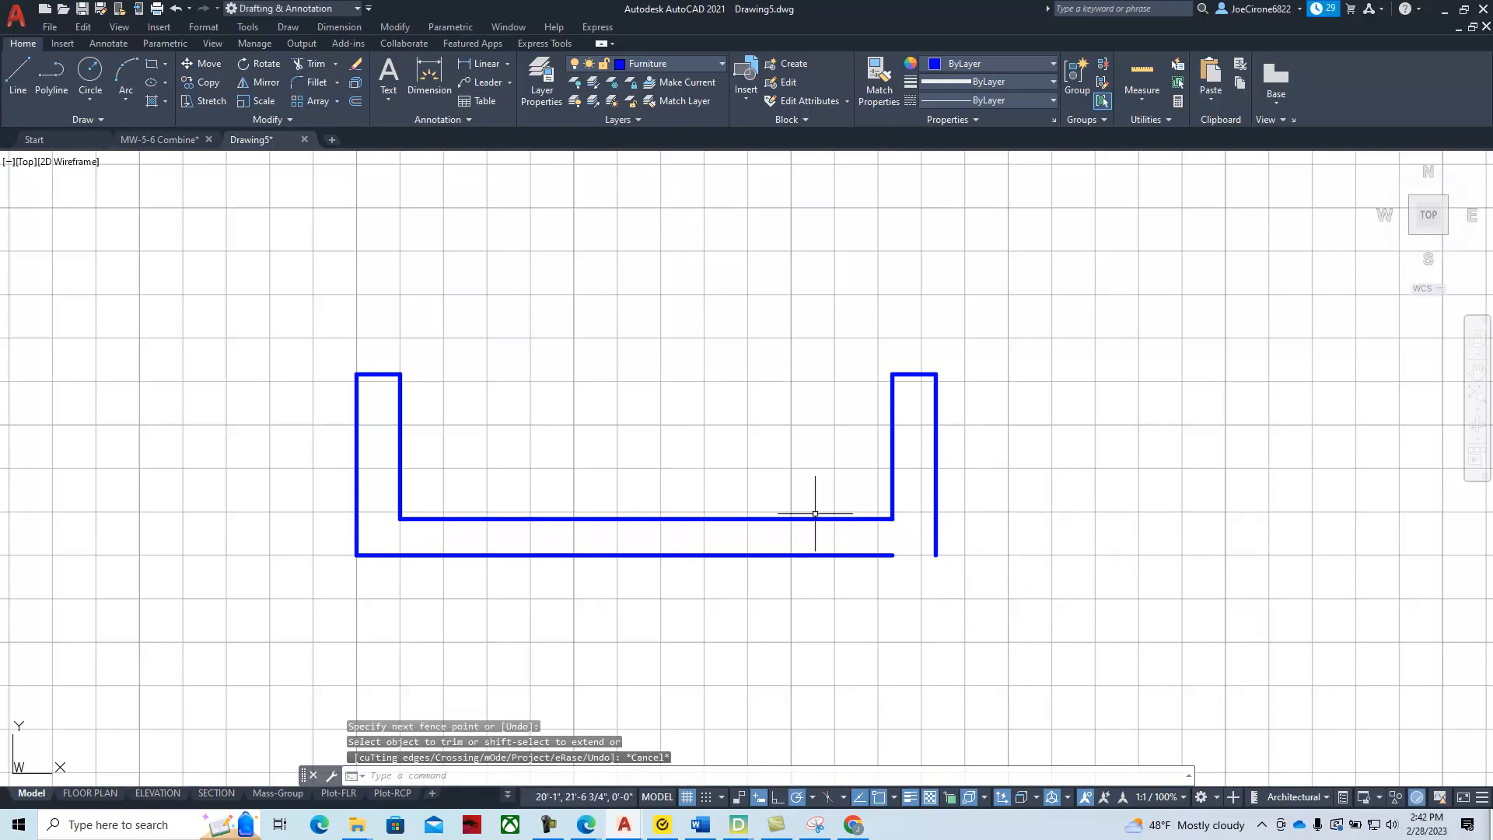
Stretch the right end of the bottom line to the lower end of the outer right side, closing the corner
{"action": "left_click", "coordinate": [869, 554]}
{"action": "left_click", "coordinate": [893, 554]}
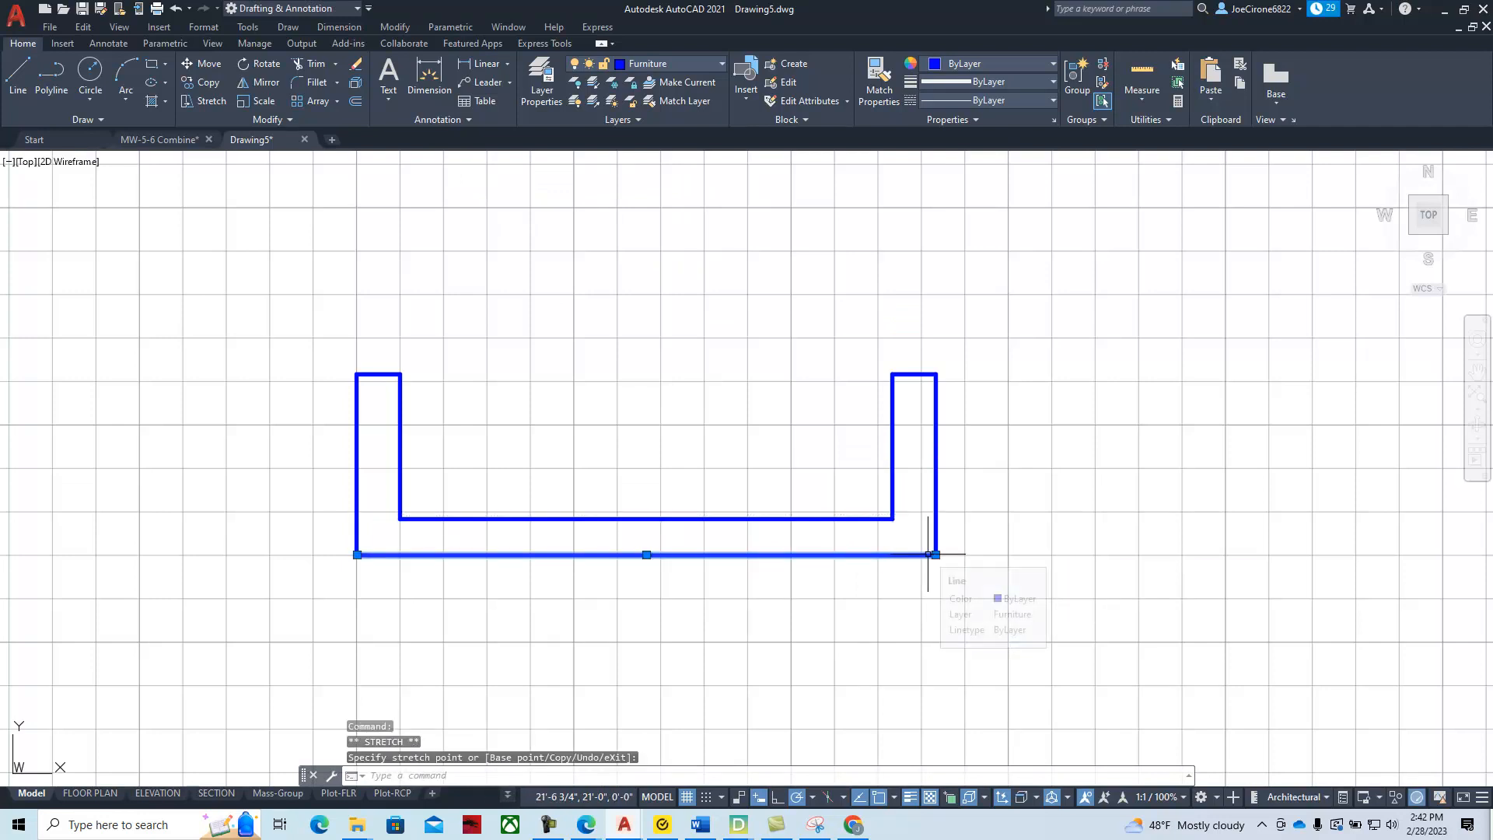
{"action": "left_click", "coordinate": [930, 555]}
{"action": "key", "text": "Escape"}
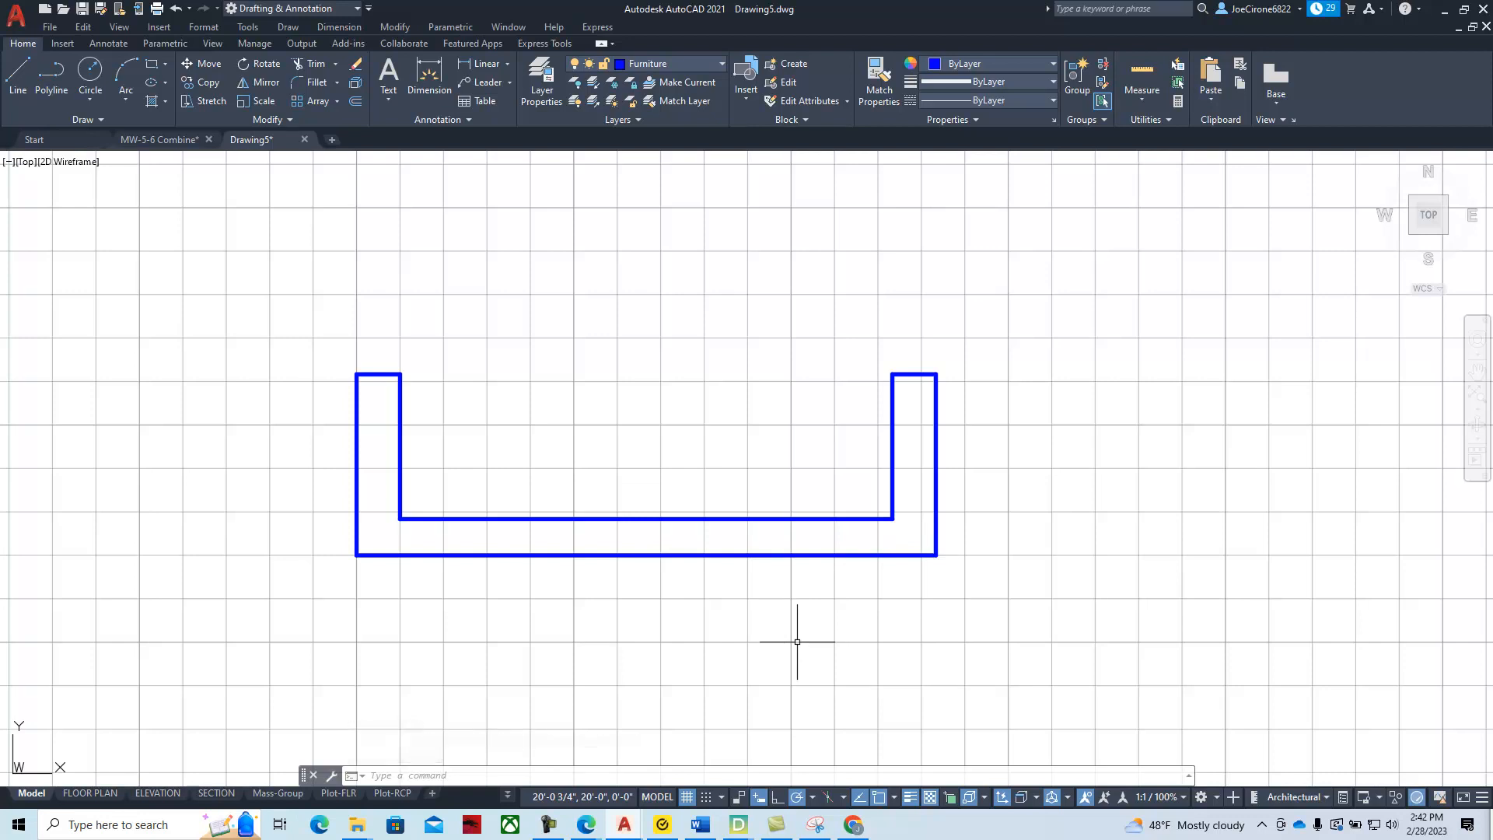
Consult the couch sketch in the browser window and create a layer named Cushon based on the Furniture layer
{"action": "left_click_drag", "start_coordinate": [1492, 69], "coordinate": [878, 65]}
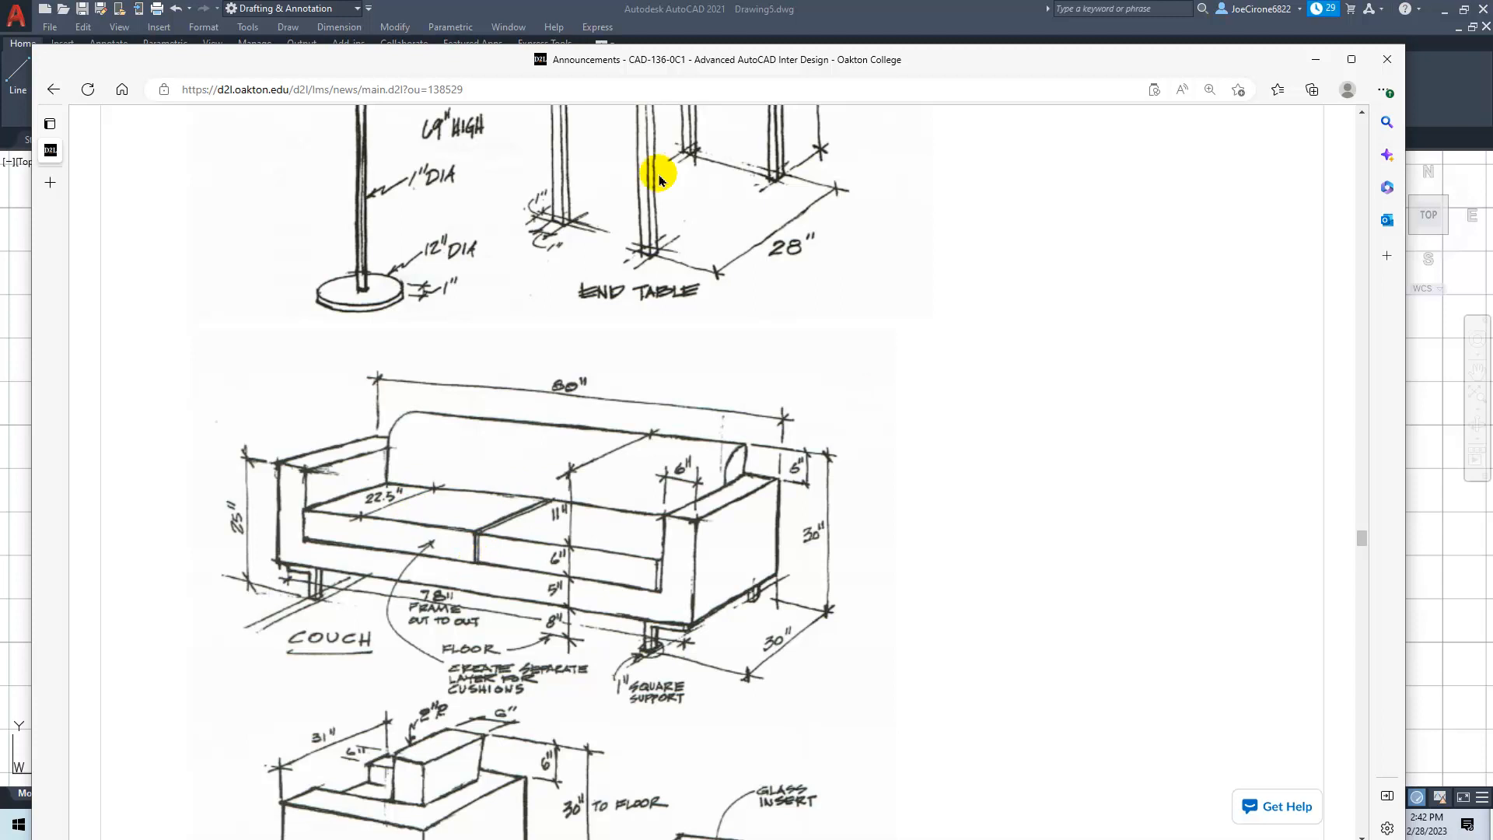
{"action": "left_click_drag", "start_coordinate": [680, 64], "coordinate": [1492, 76]}
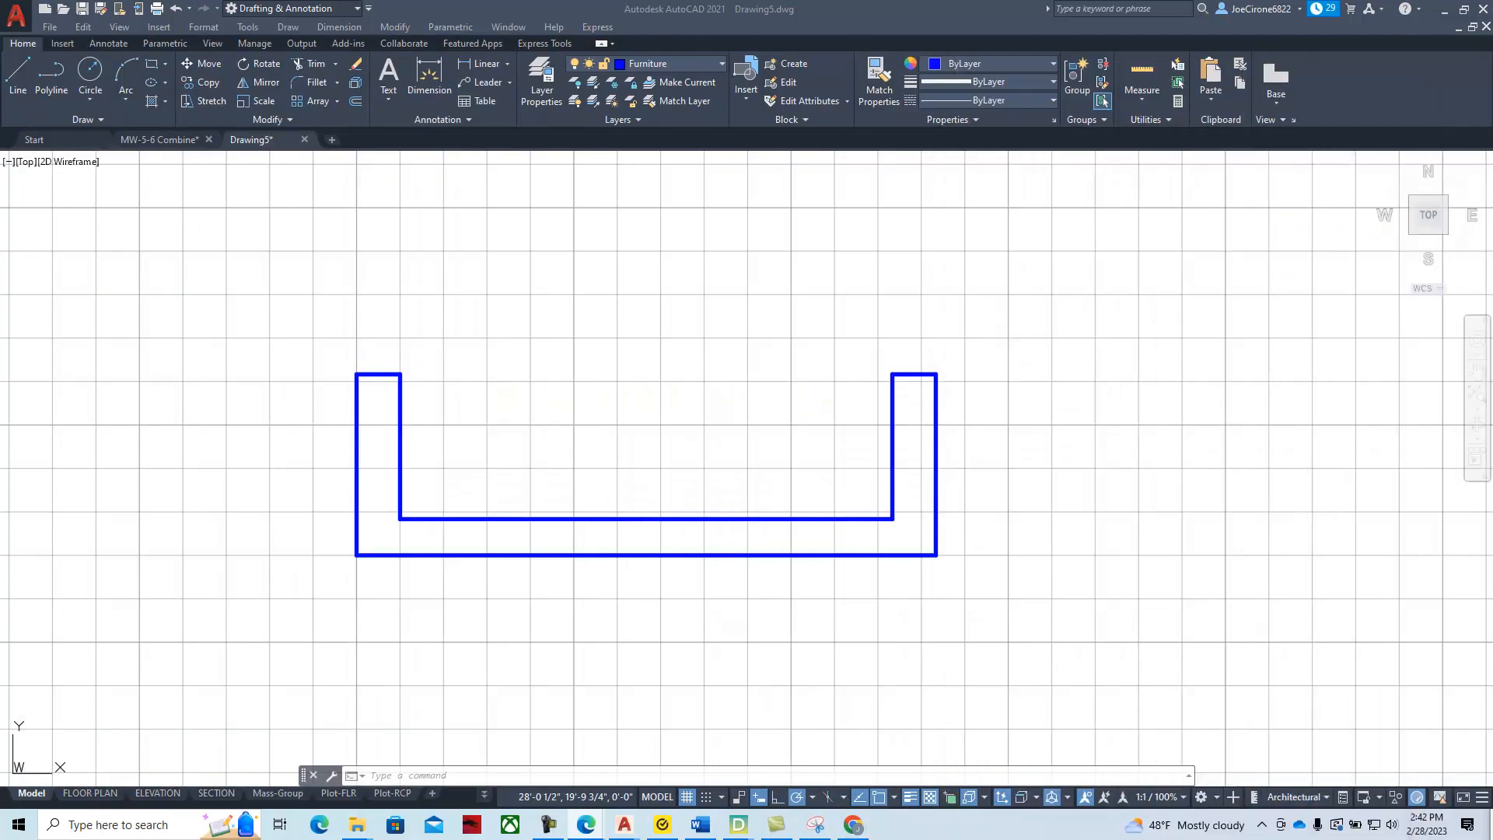
{"action": "left_click", "coordinate": [542, 75]}
{"action": "left_click", "coordinate": [536, 76]}
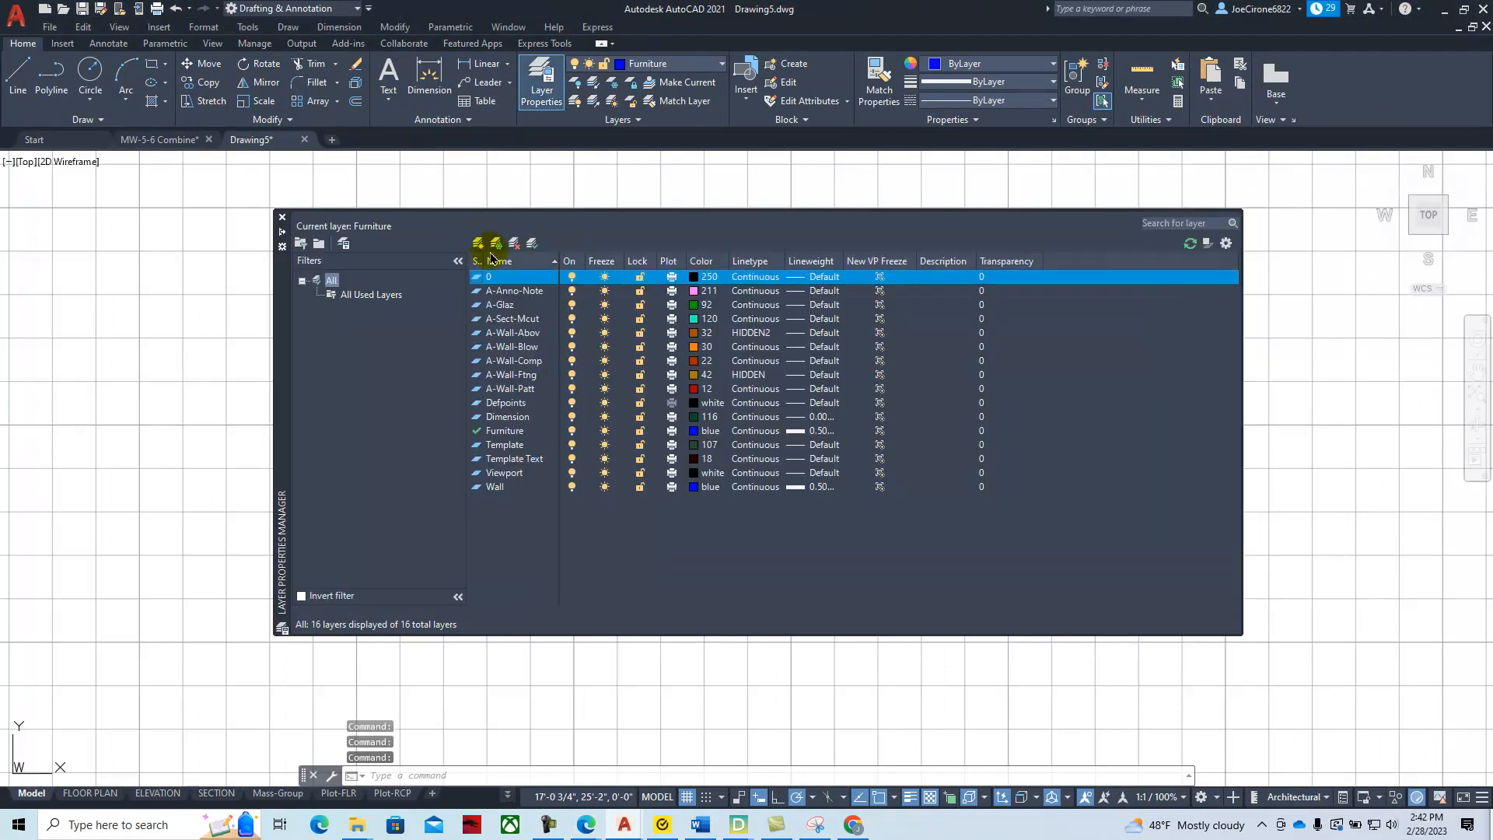
{"action": "left_click", "coordinate": [498, 433]}
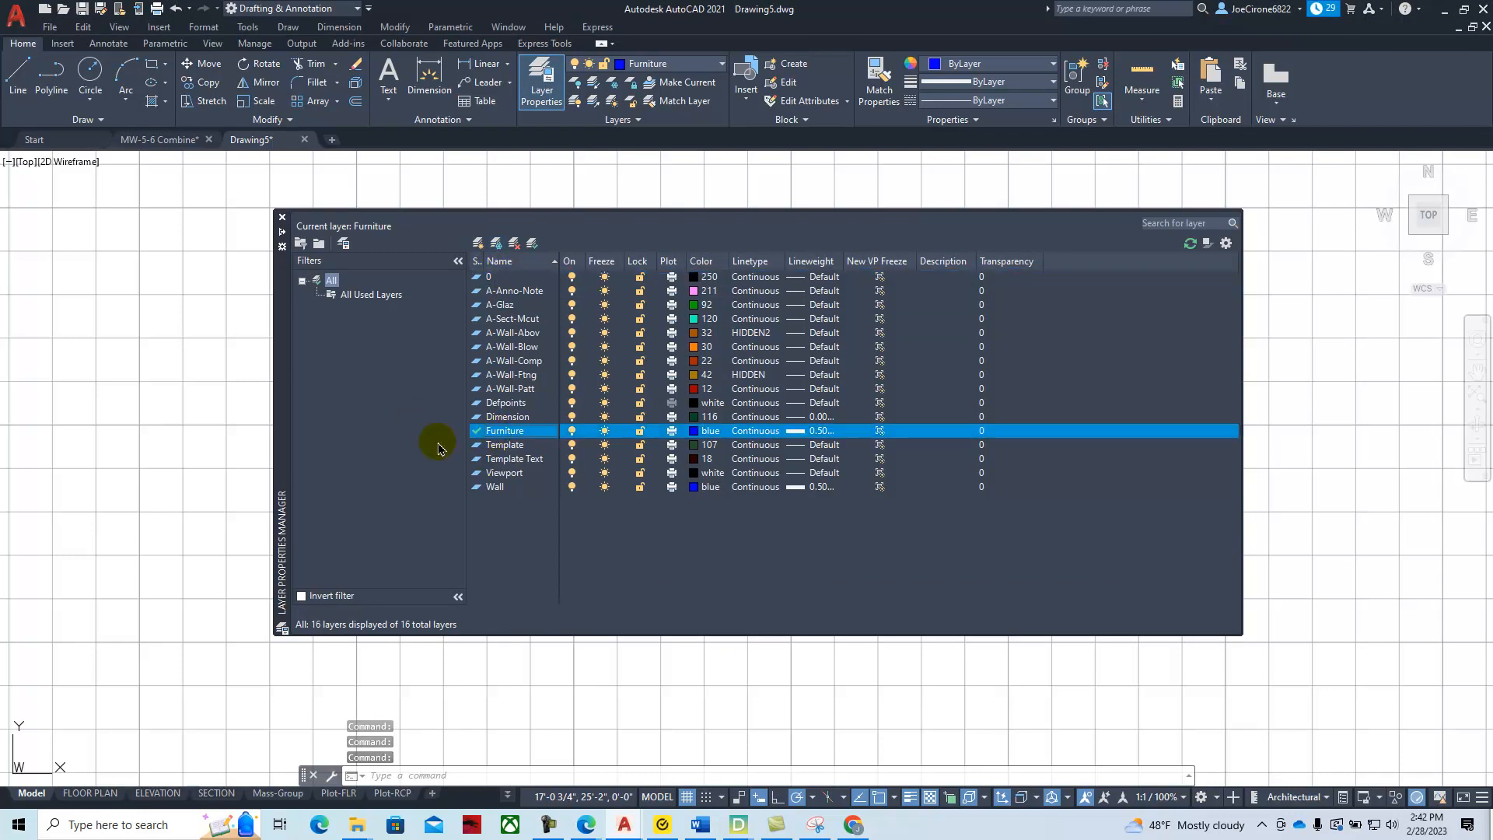
{"action": "left_click", "coordinate": [479, 246]}
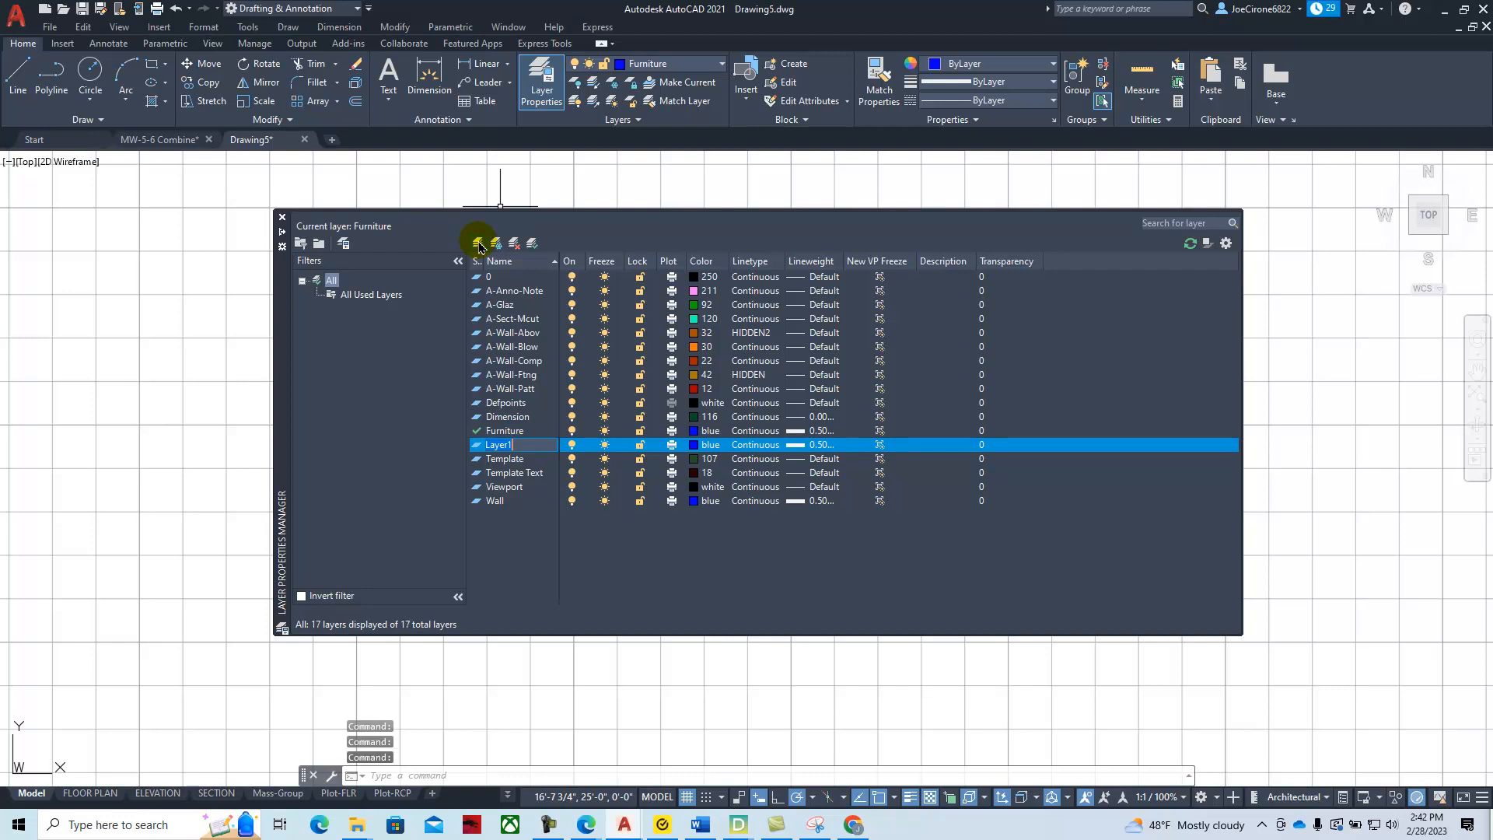
{"action": "type", "text": "Cushon"}
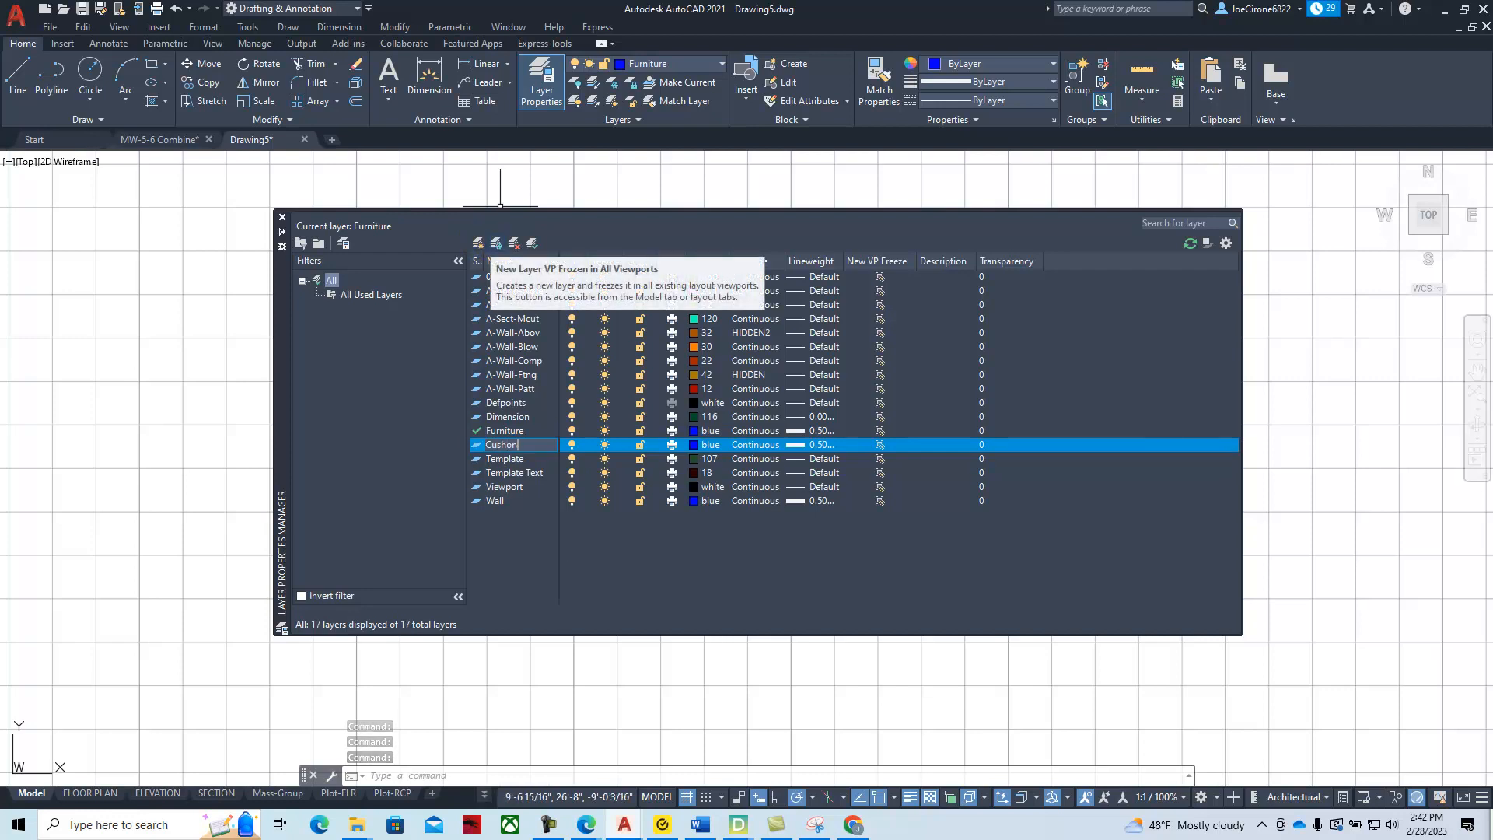
{"action": "key", "text": "Return"}
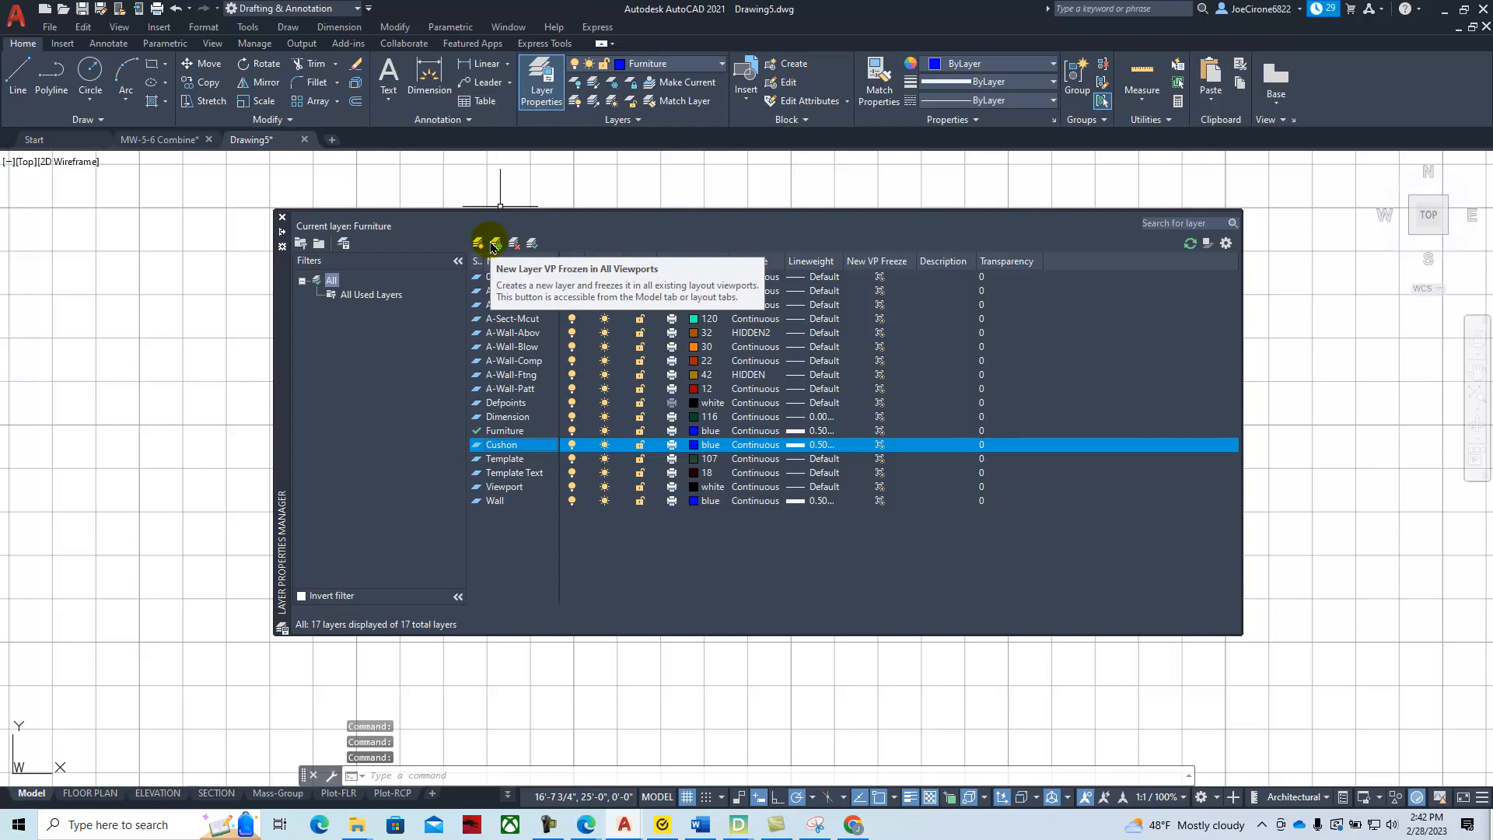
Set the Cushon layer's color to index color 132
{"action": "left_click", "coordinate": [694, 445]}
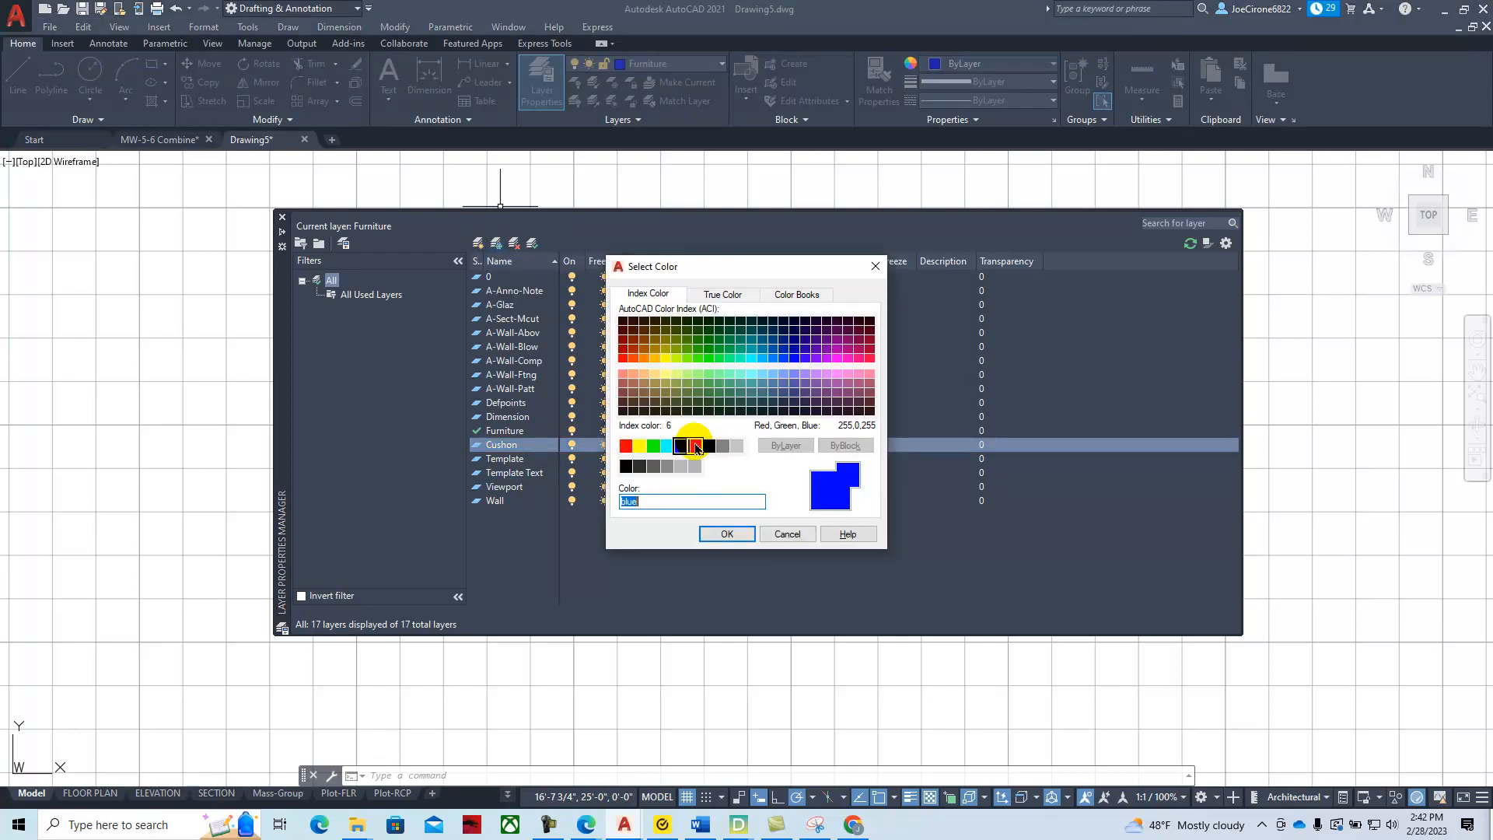
{"action": "left_click", "coordinate": [751, 350]}
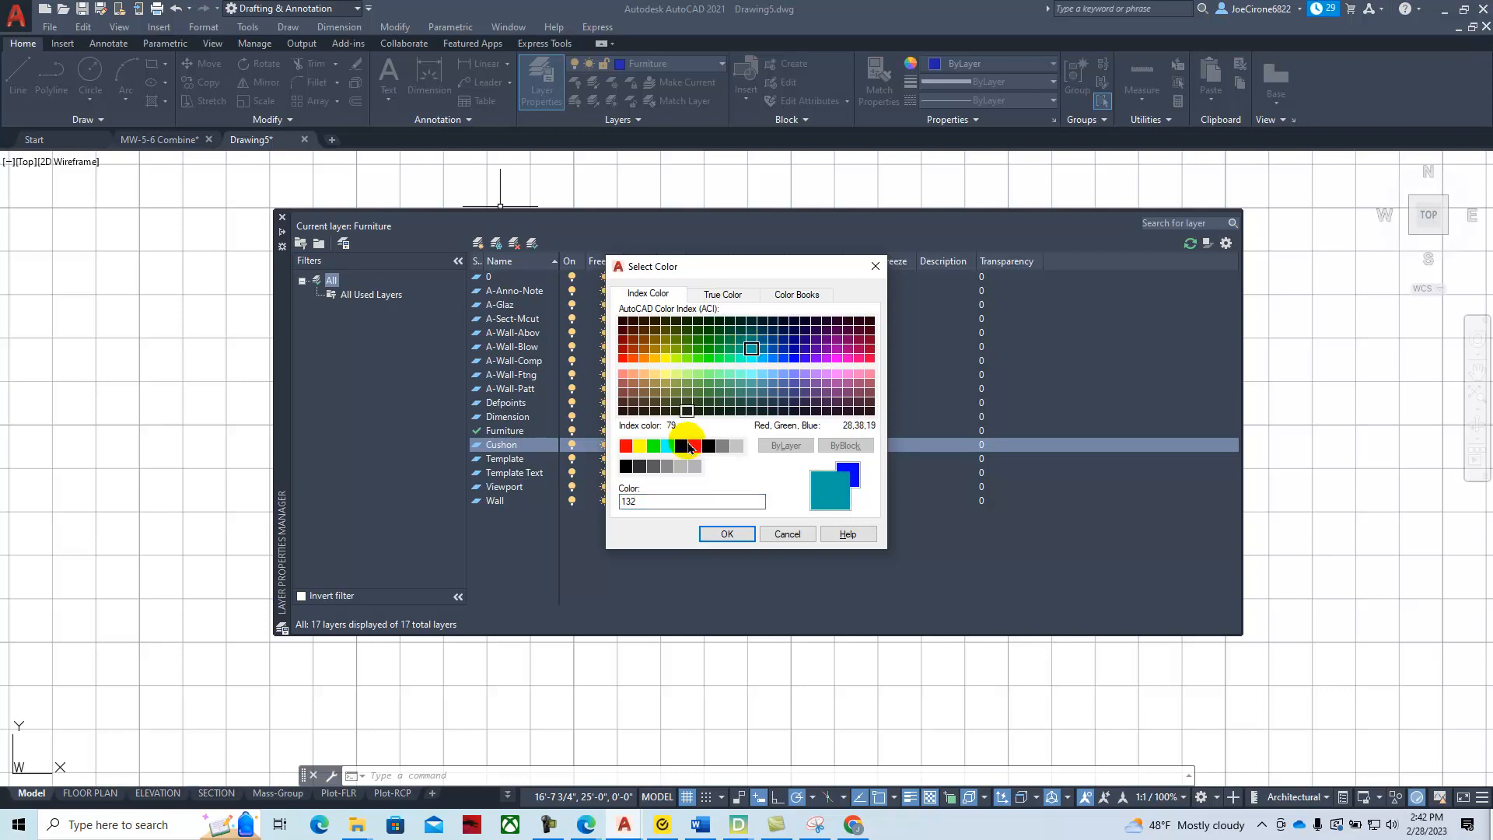
{"action": "left_click", "coordinate": [727, 534]}
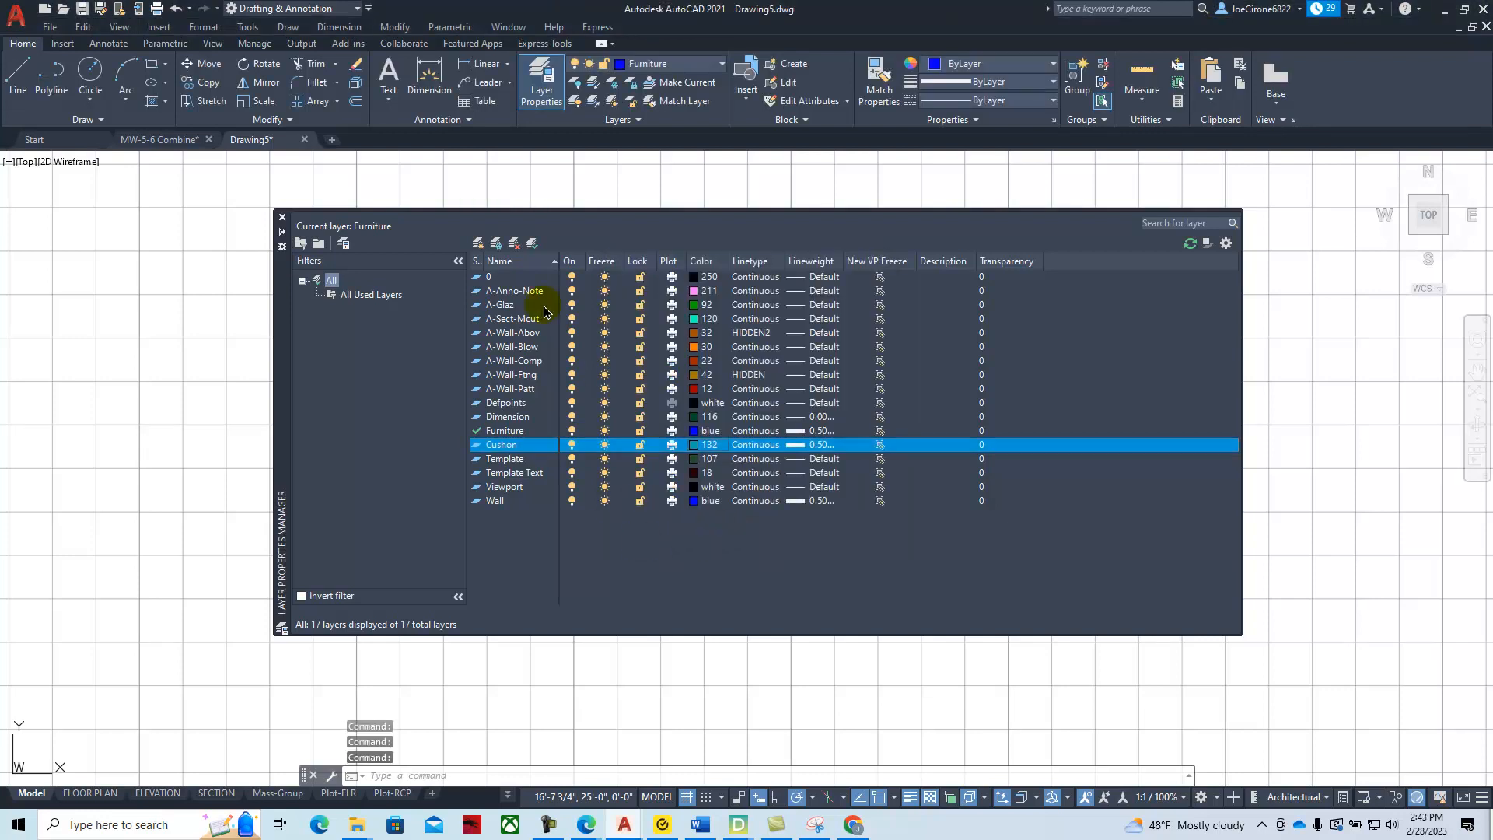
Make the Cushon layer current and offset the base's upper line between the arms 6 inches upward
{"action": "left_click", "coordinate": [534, 245]}
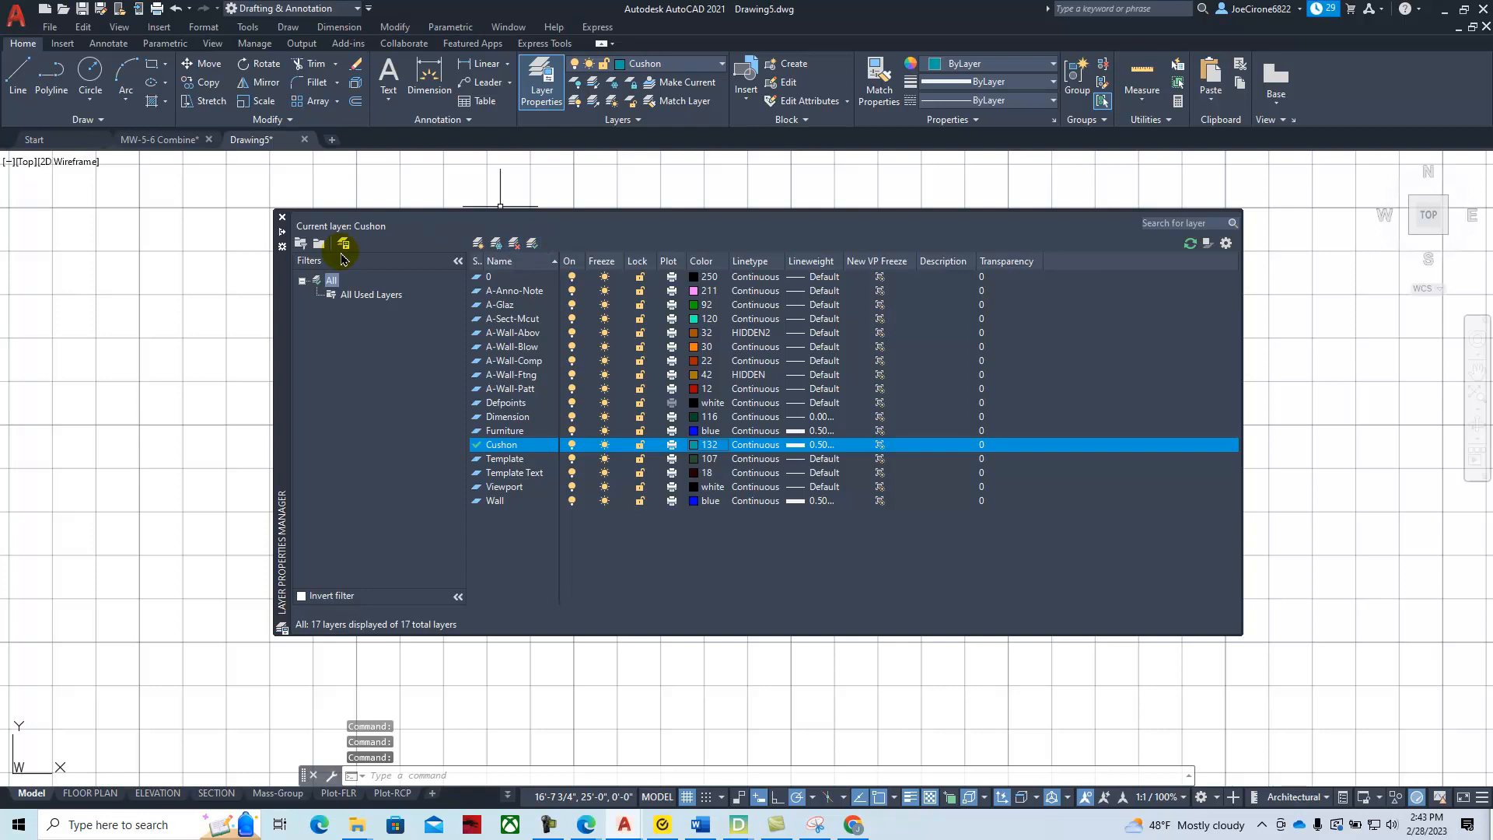
{"action": "left_click", "coordinate": [282, 233]}
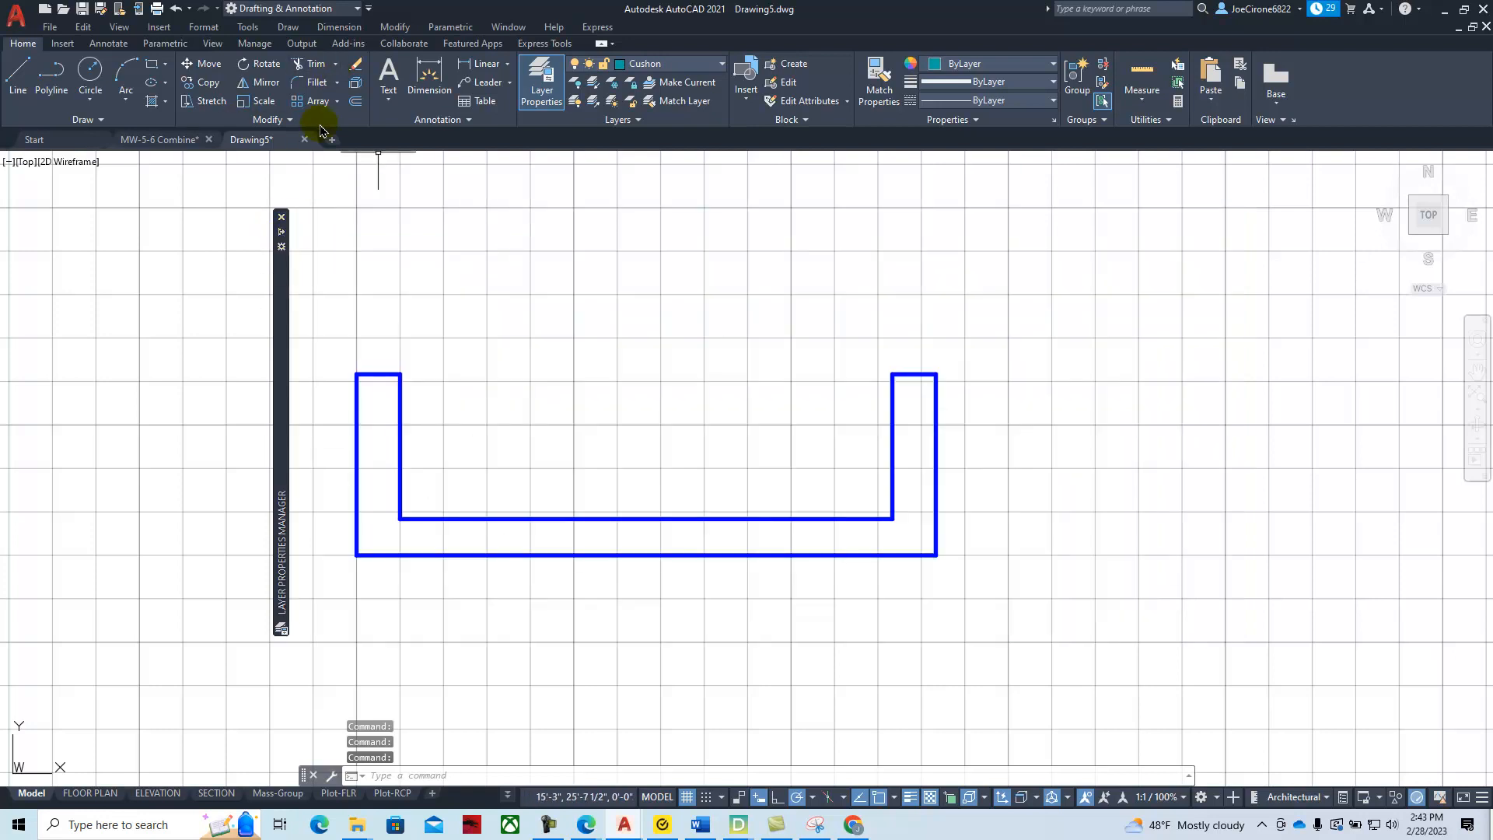
{"action": "left_click", "coordinate": [356, 102]}
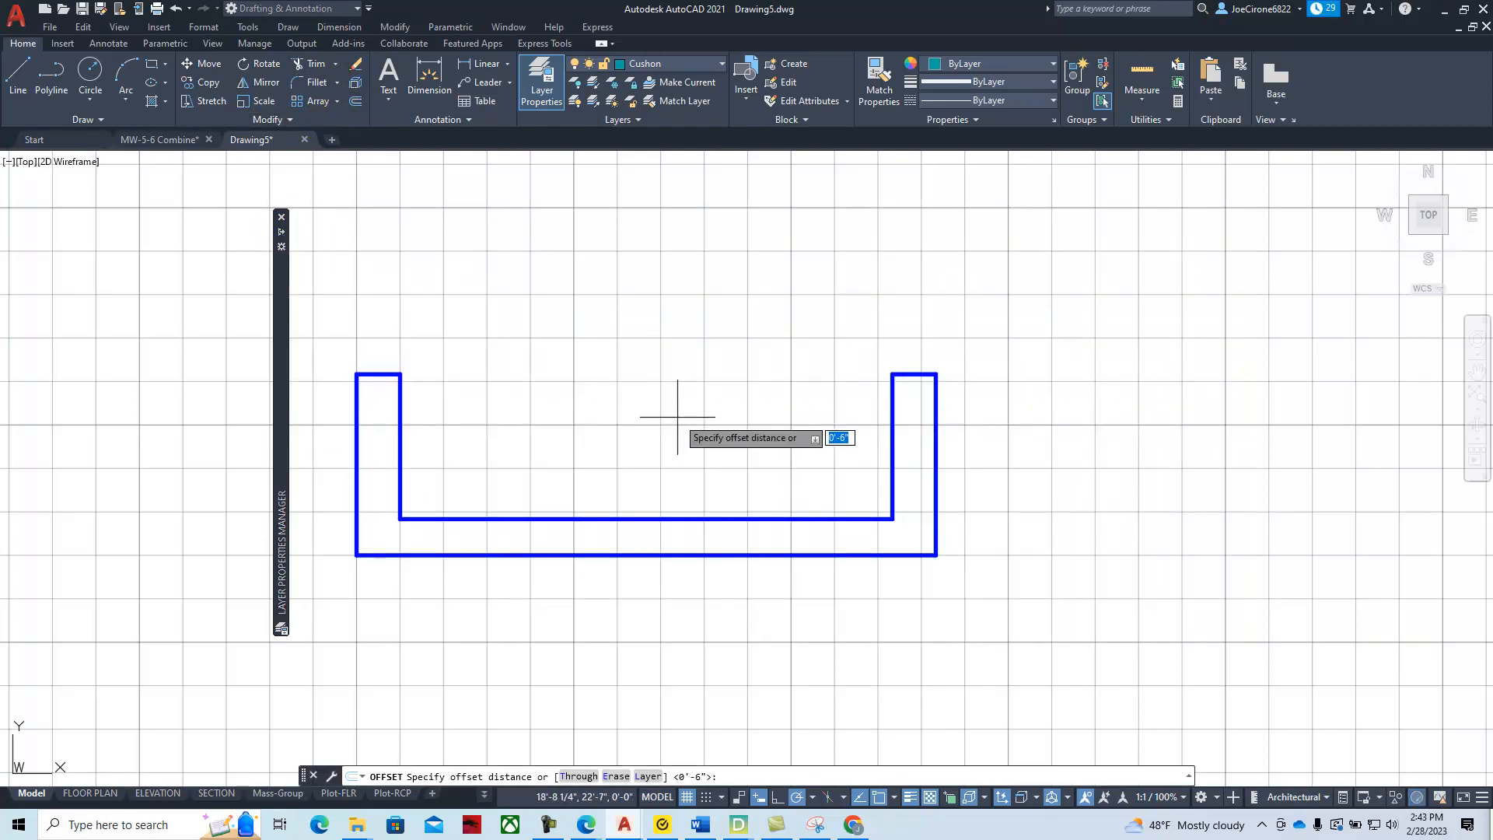
{"action": "key", "text": "Return"}
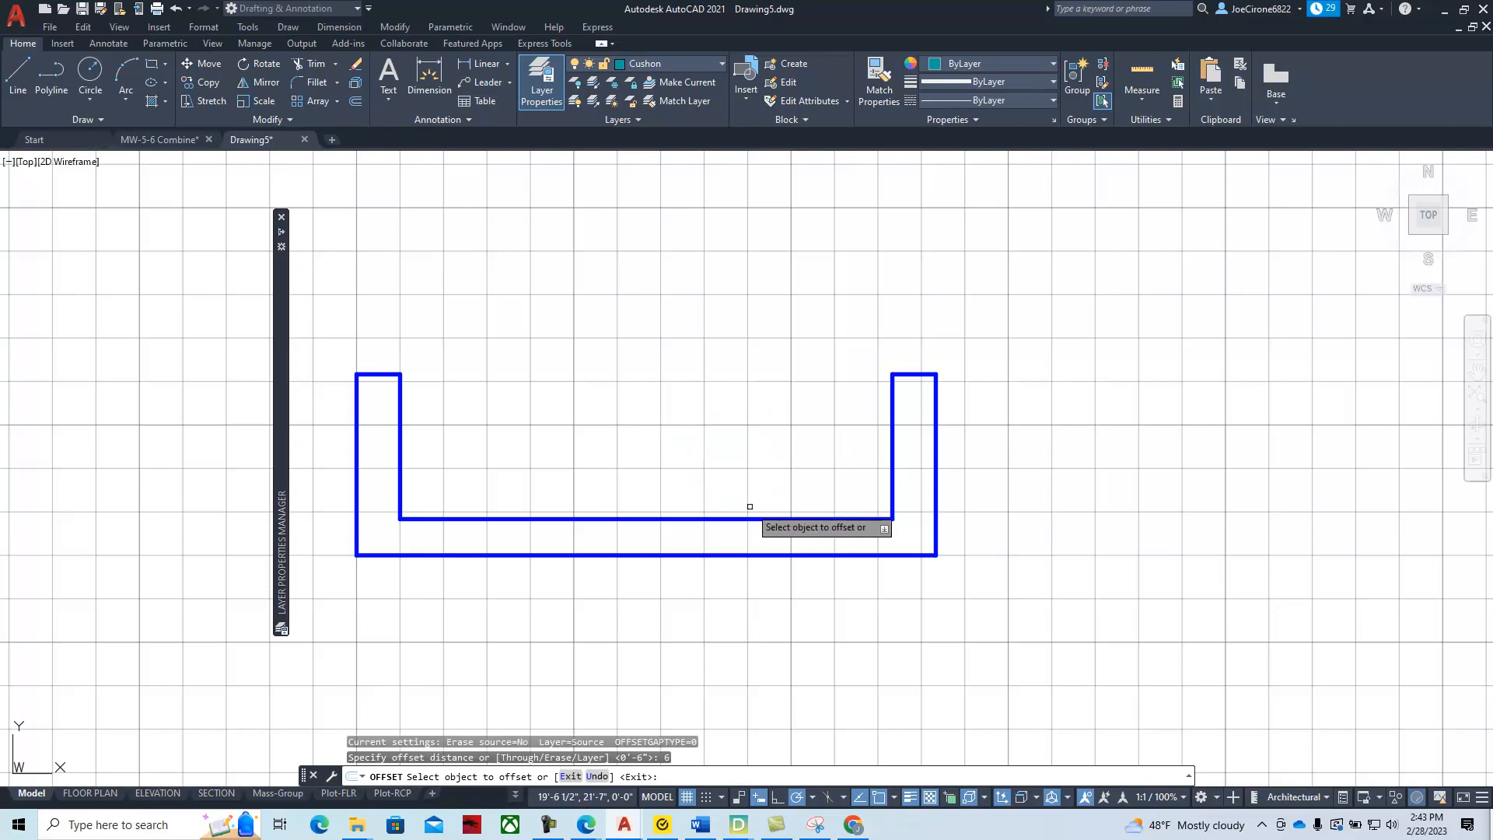
{"action": "left_click", "coordinate": [743, 517]}
{"action": "left_click", "coordinate": [738, 435]}
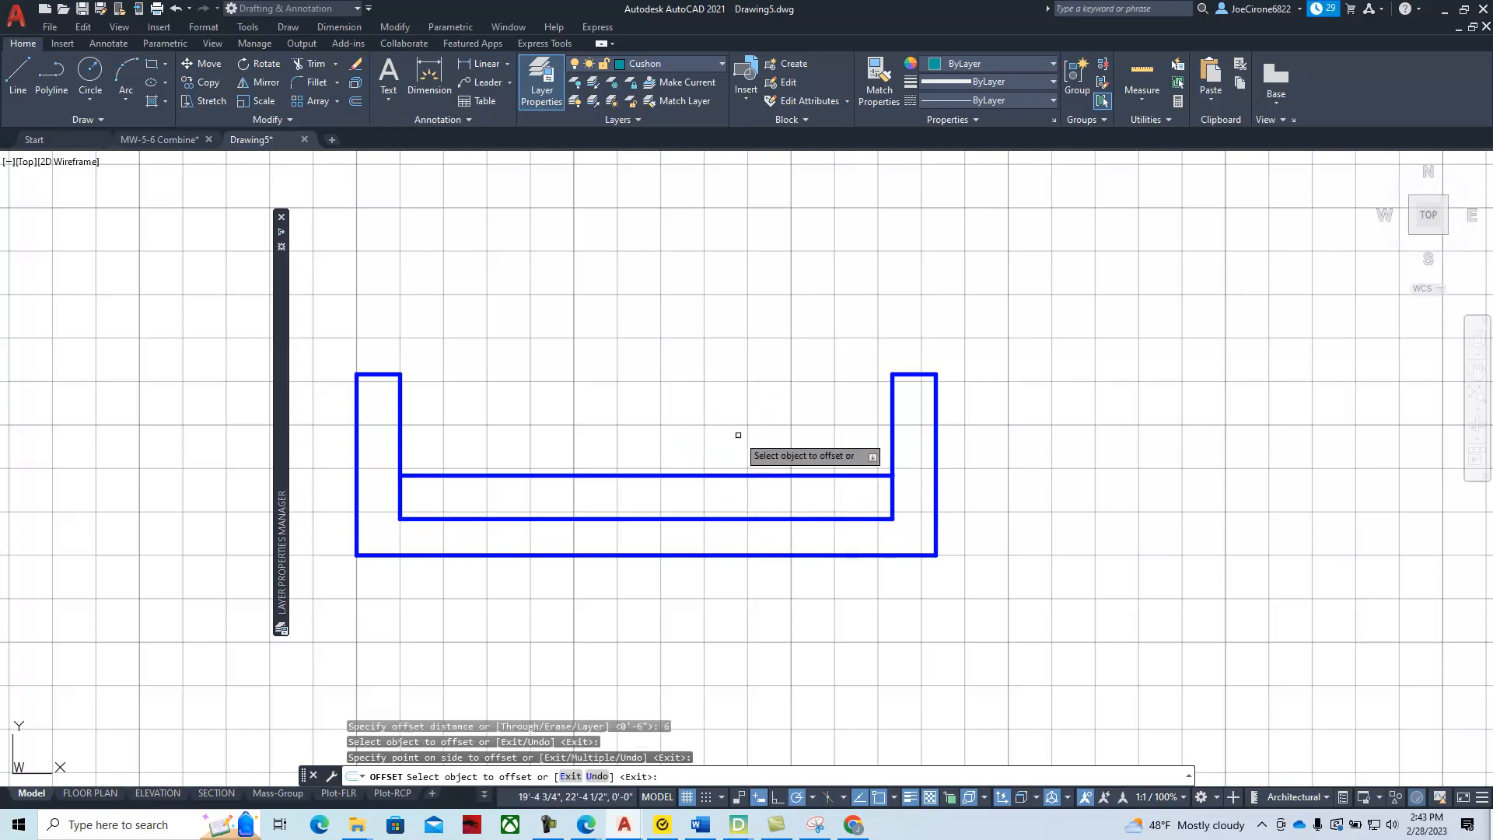
{"action": "key", "text": "Escape"}
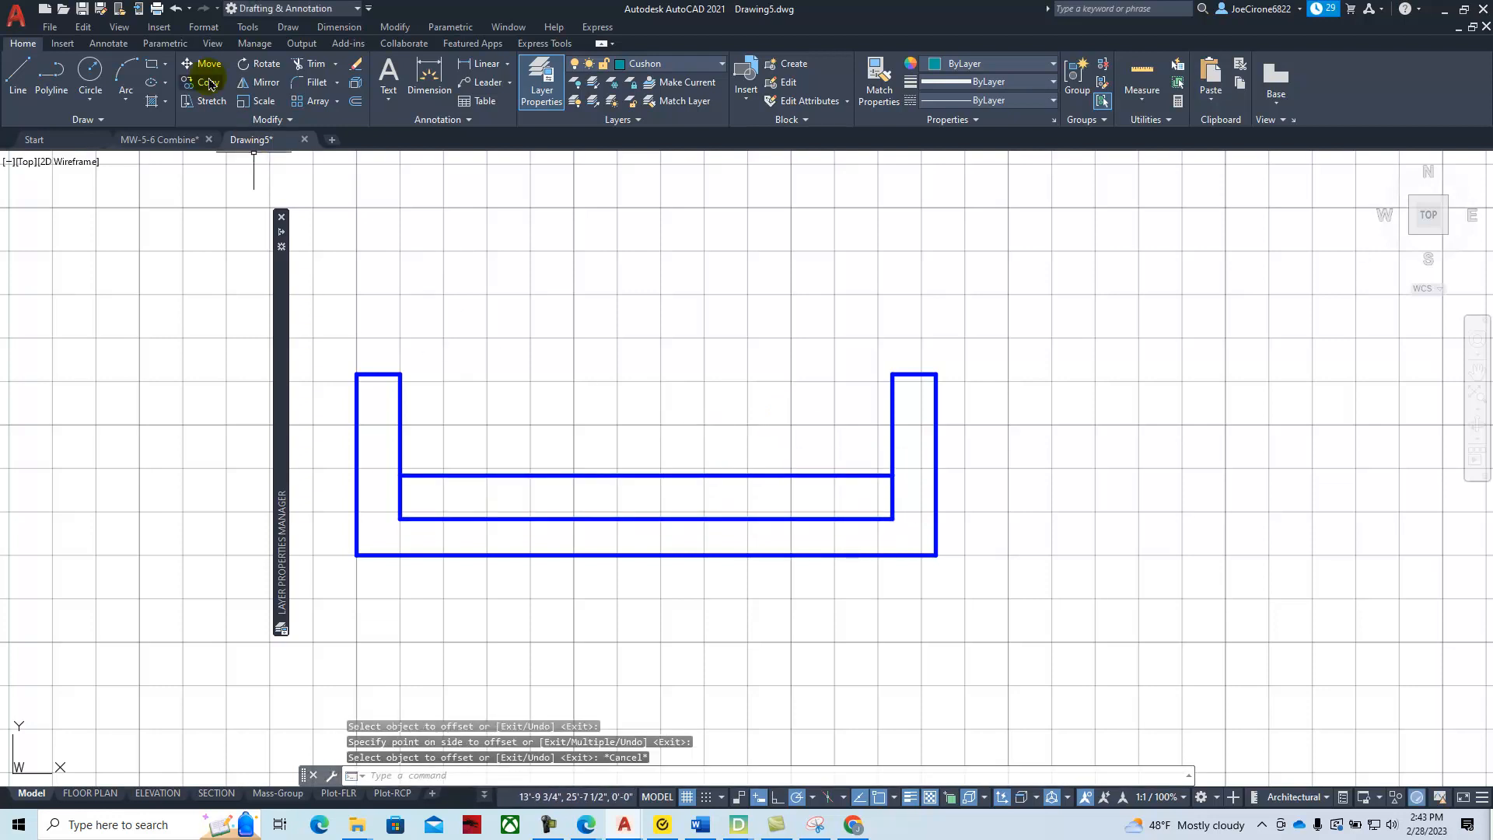
Draw a vertical line from the midpoint of the seat's lower line up to the offset line, dividing the cushion area in half
{"action": "left_click", "coordinate": [19, 78]}
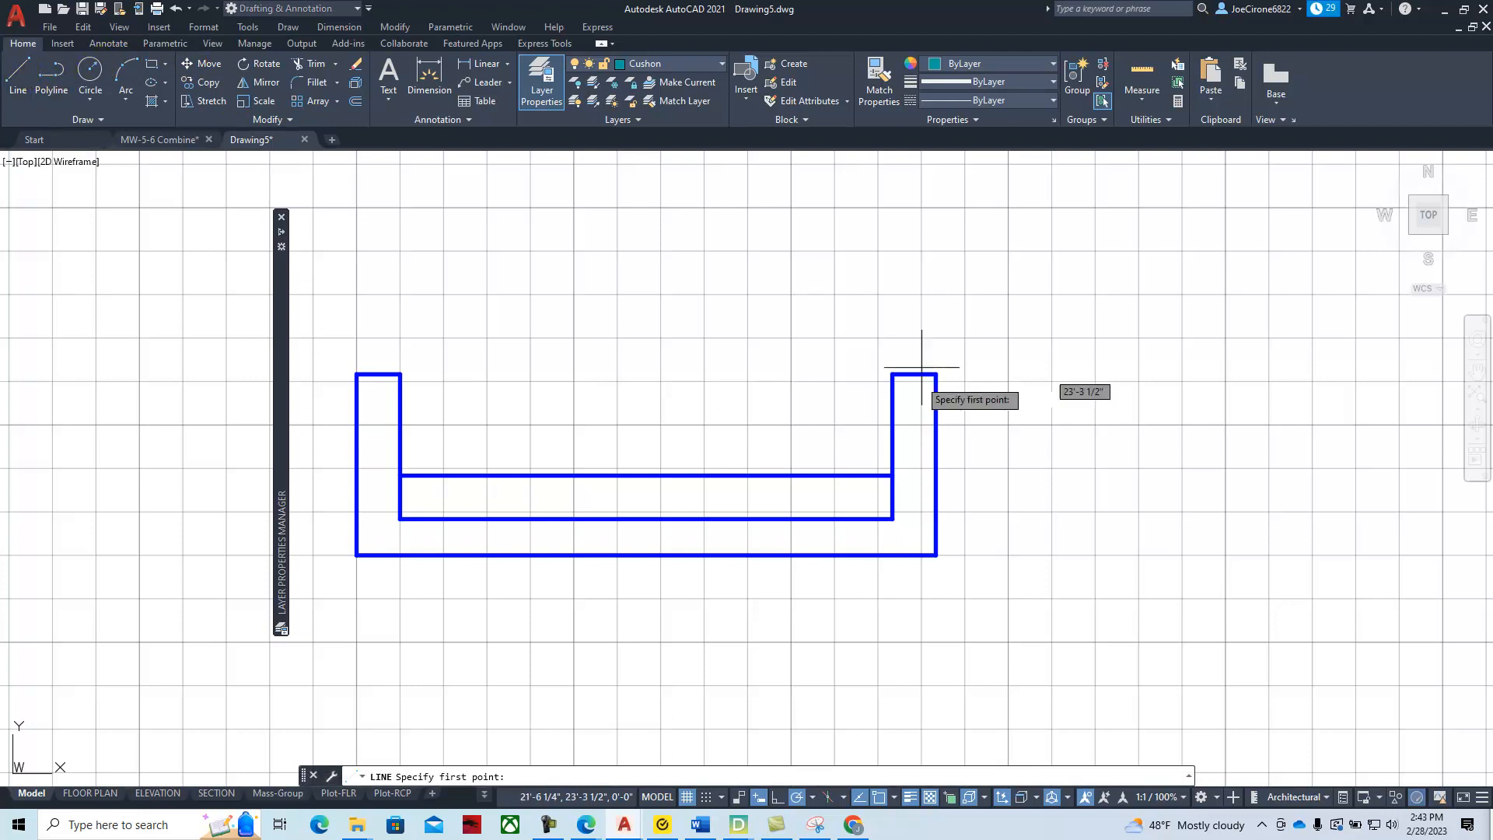
{"action": "left_click", "coordinate": [646, 518]}
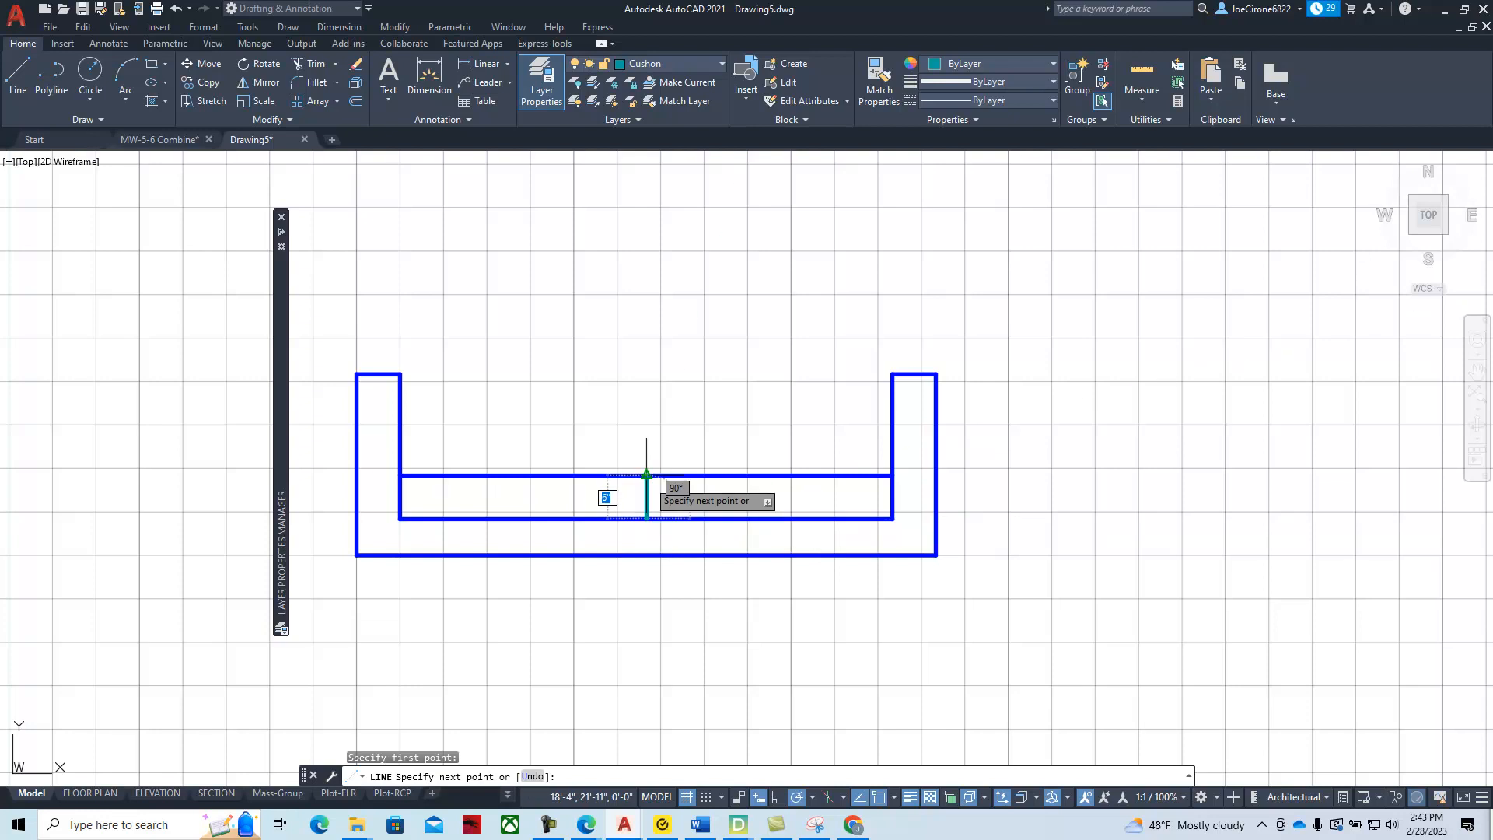
{"action": "left_click", "coordinate": [647, 474]}
{"action": "key", "text": "Escape"}
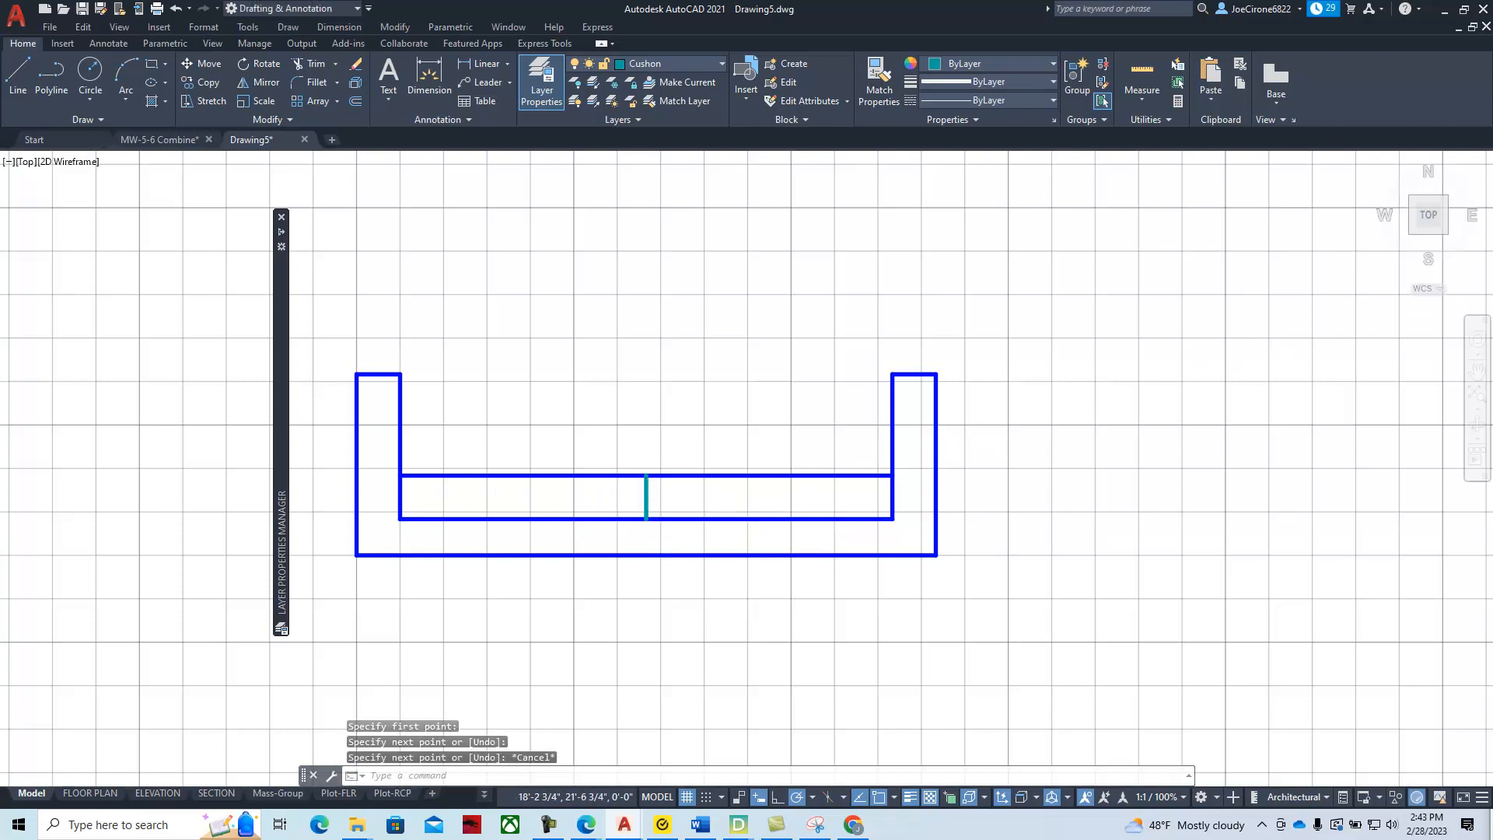
{"action": "scroll", "coordinate": [645, 506], "scroll_direction": "up", "scroll_amount": 5}
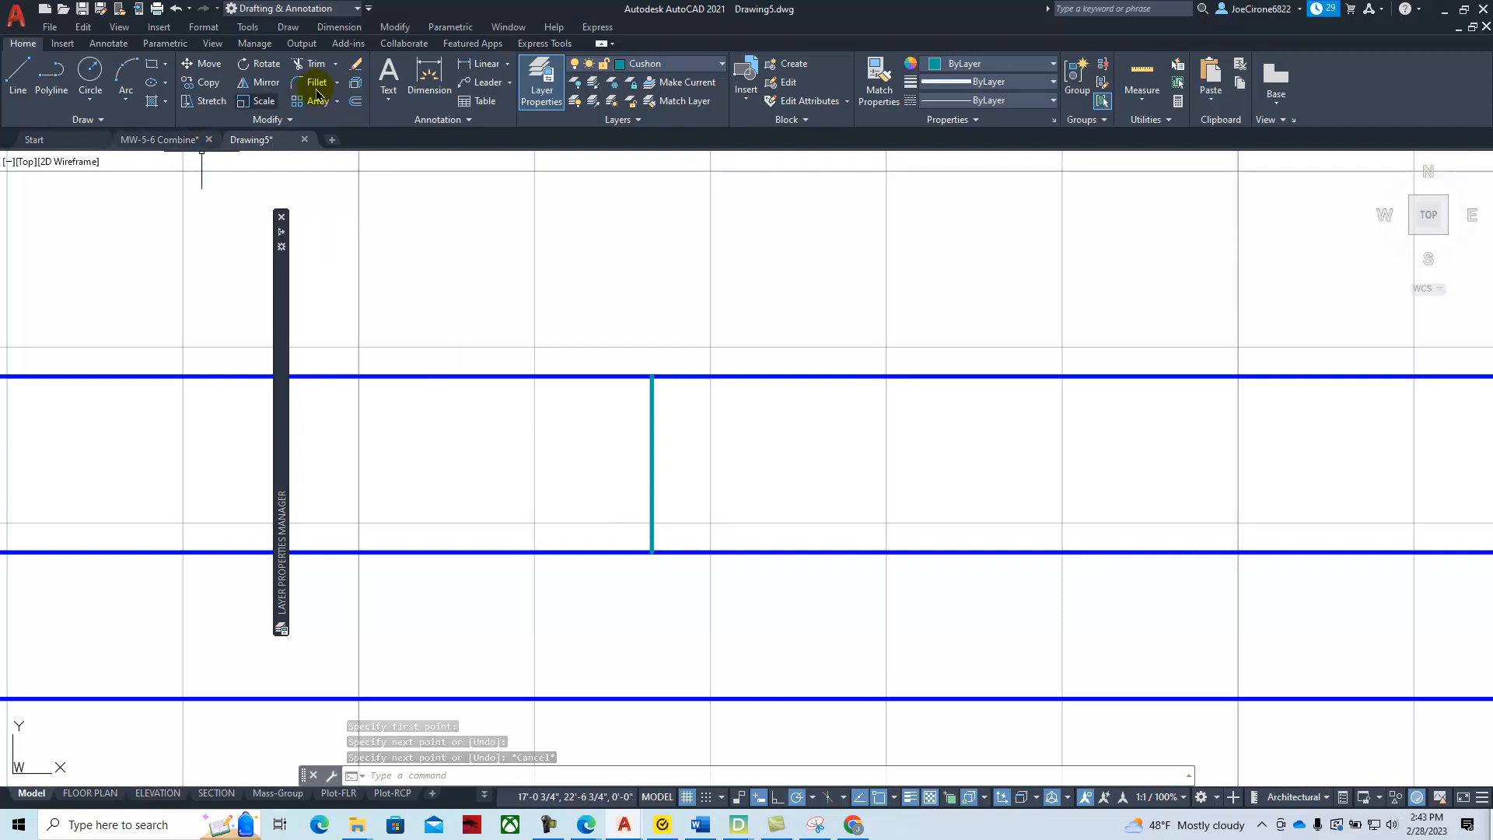
{"action": "left_click", "coordinate": [356, 103]}
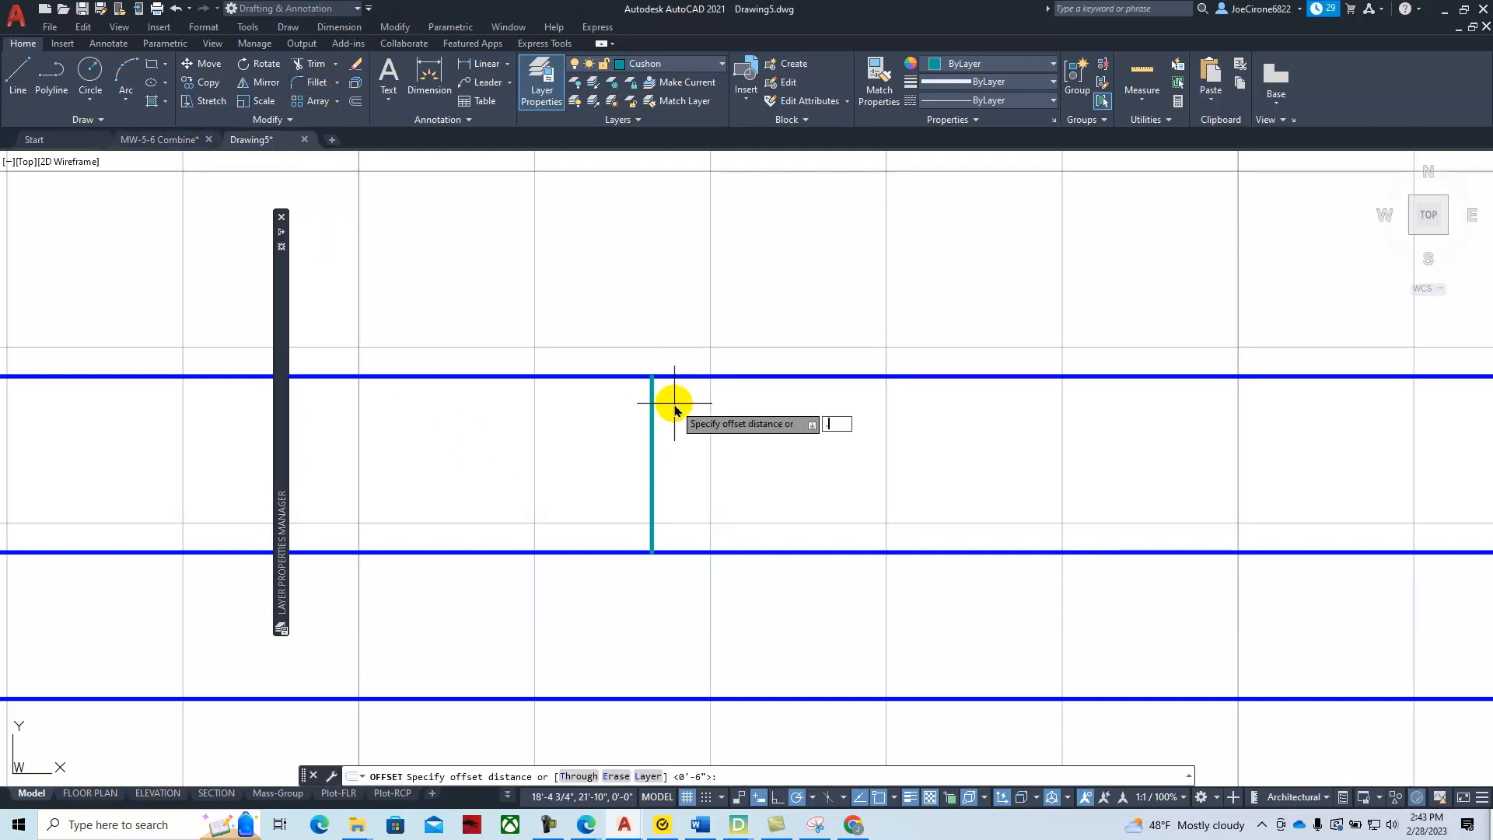
{"action": "type", "text": ".5"}
{"action": "key", "text": "Return"}
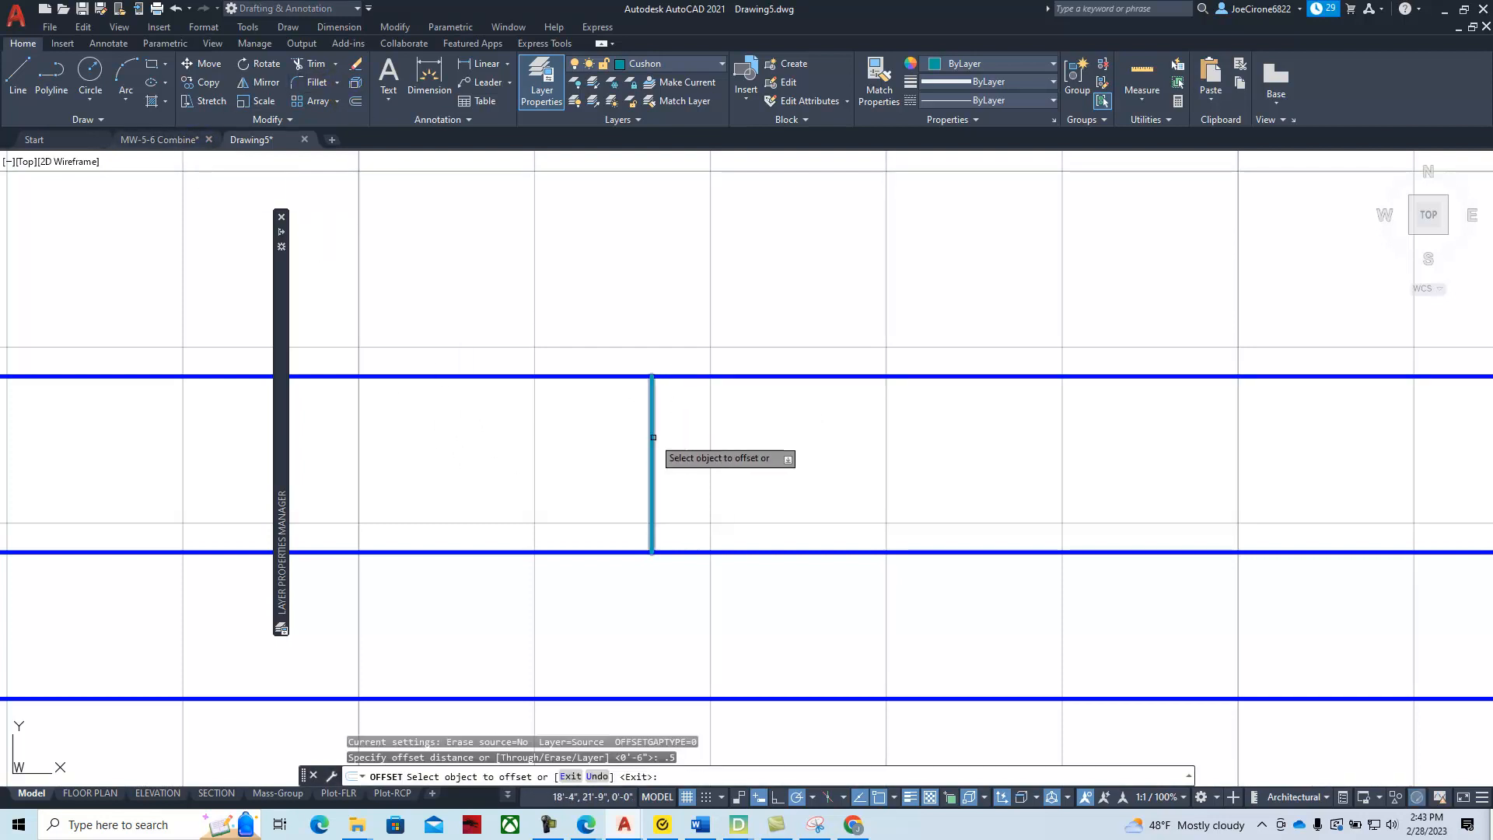
{"action": "key", "text": "Escape"}
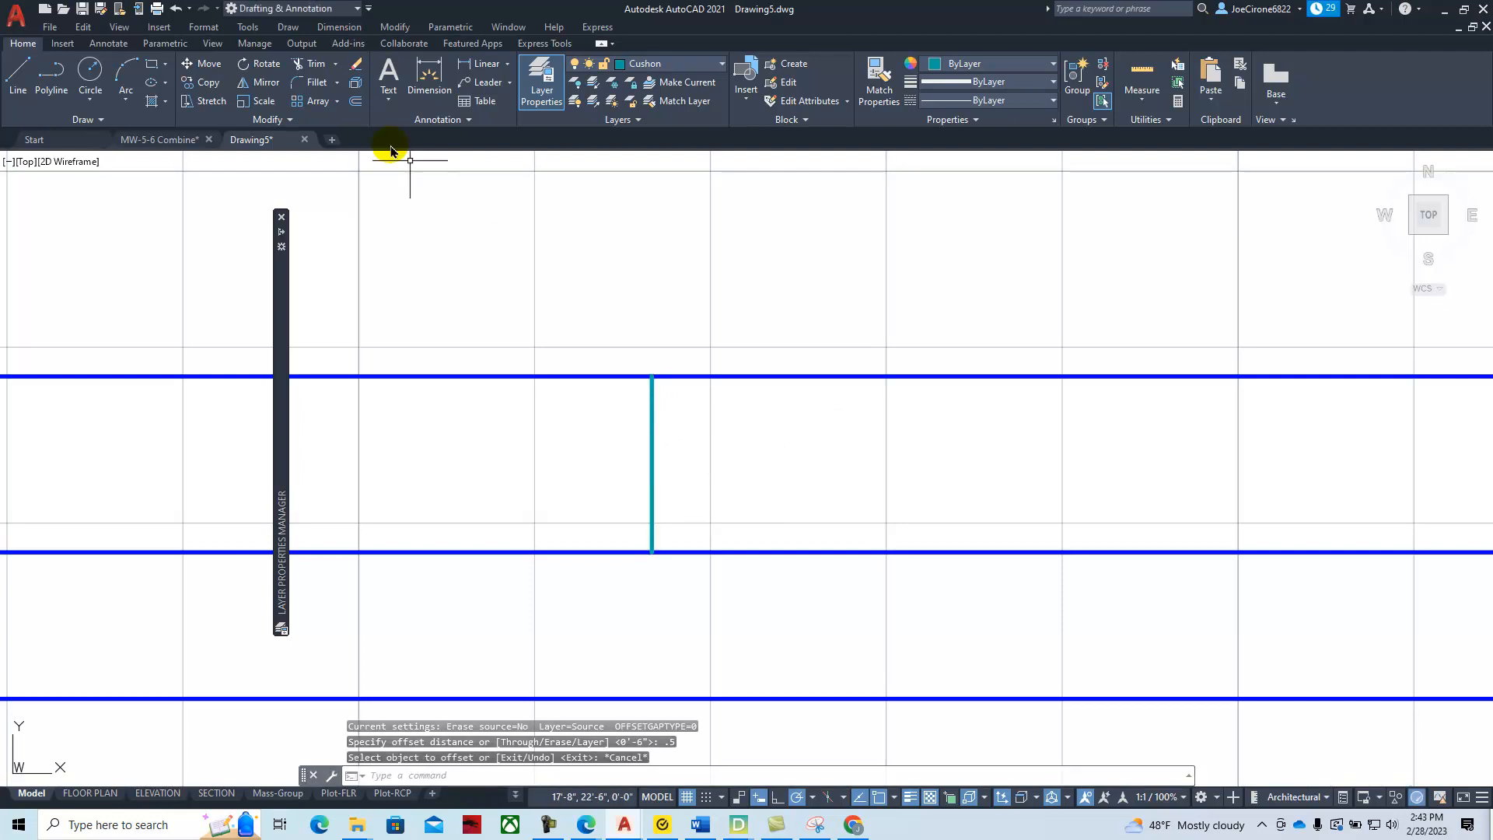
Offset the vertical center line 0.25 inch to each side
{"action": "left_click", "coordinate": [356, 102]}
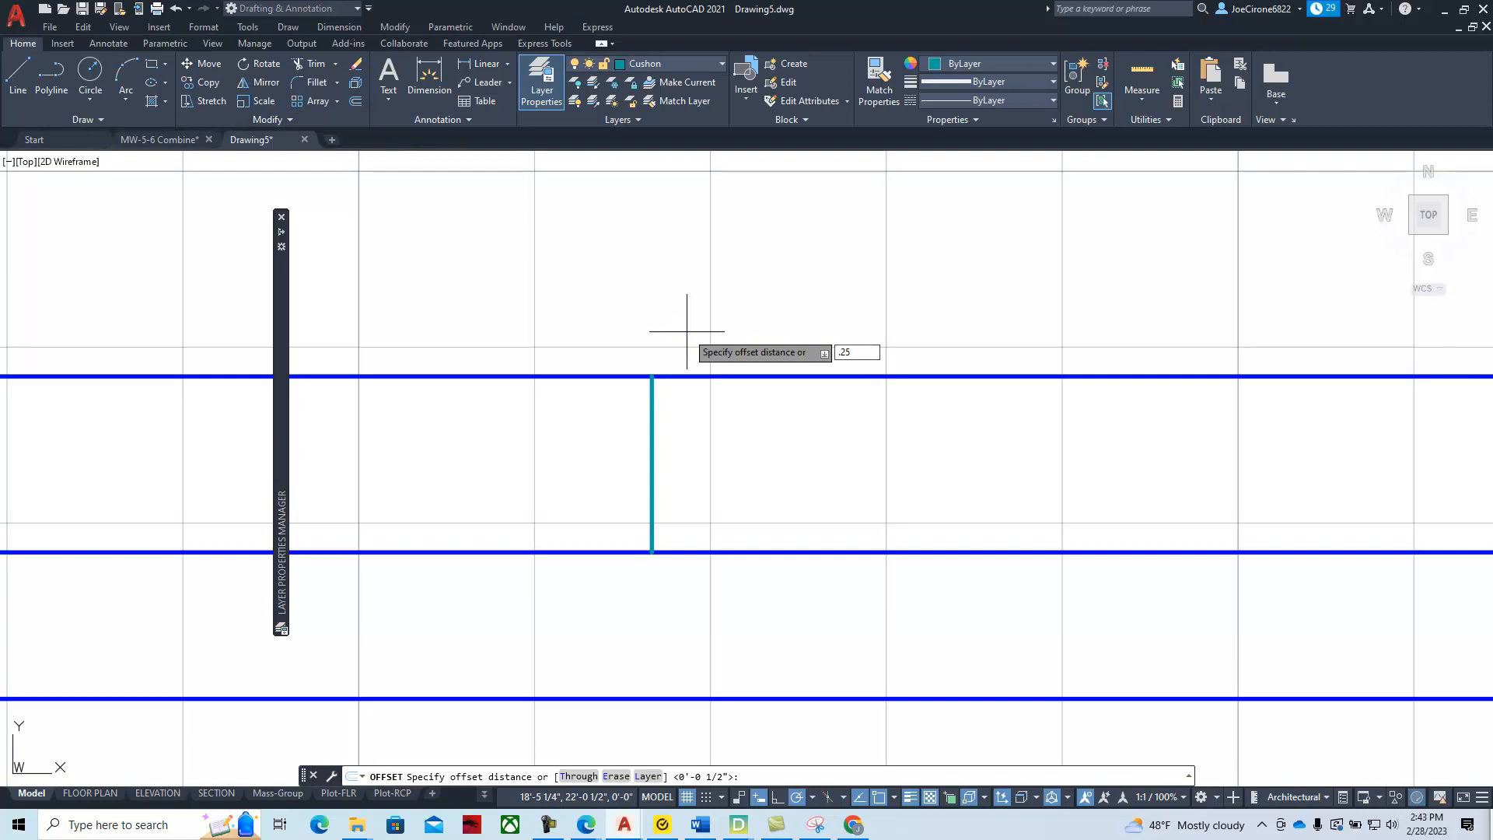
{"action": "type", "text": ".25"}
{"action": "key", "text": "Return"}
{"action": "left_click", "coordinate": [652, 412]}
{"action": "left_click", "coordinate": [724, 425]}
{"action": "left_click", "coordinate": [653, 432]}
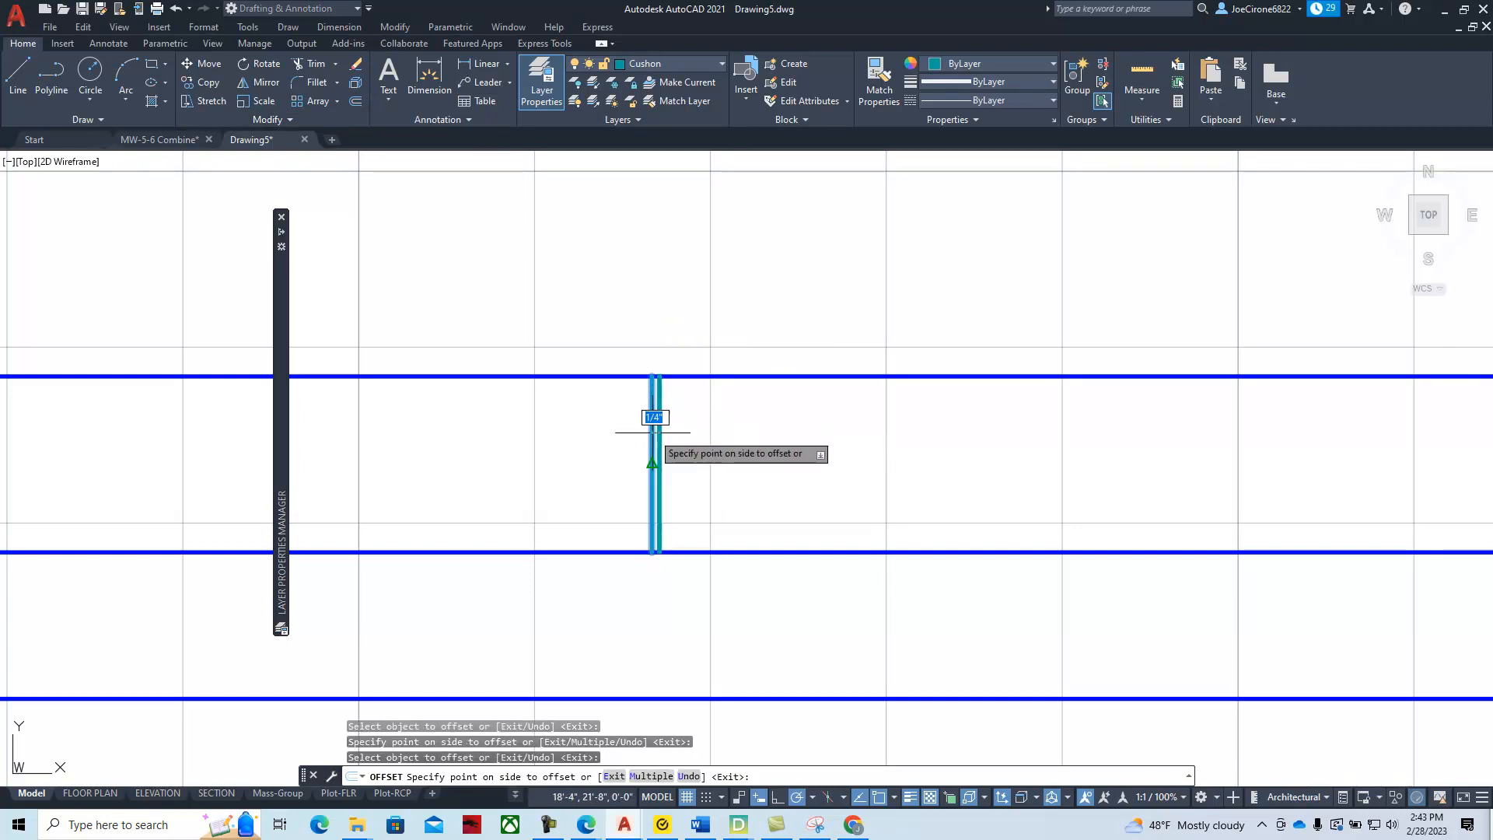
{"action": "left_click", "coordinate": [590, 432]}
{"action": "key", "text": "Escape"}
Delete the original center line between the two offset lines
{"action": "scroll", "coordinate": [650, 411], "scroll_direction": "up", "scroll_amount": 6}
{"action": "left_click", "coordinate": [661, 385]}
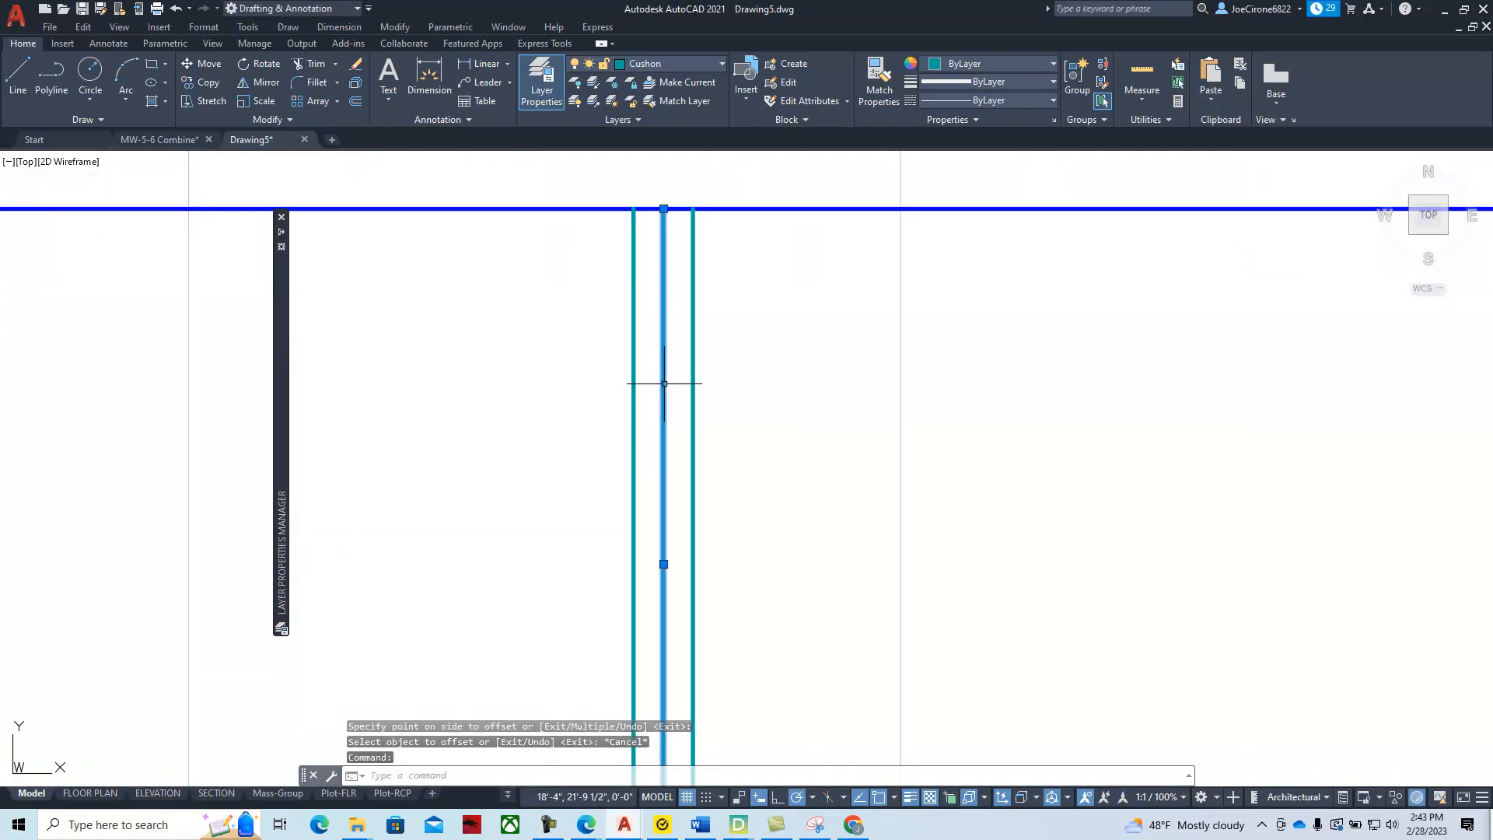
{"action": "key", "text": "Delete"}
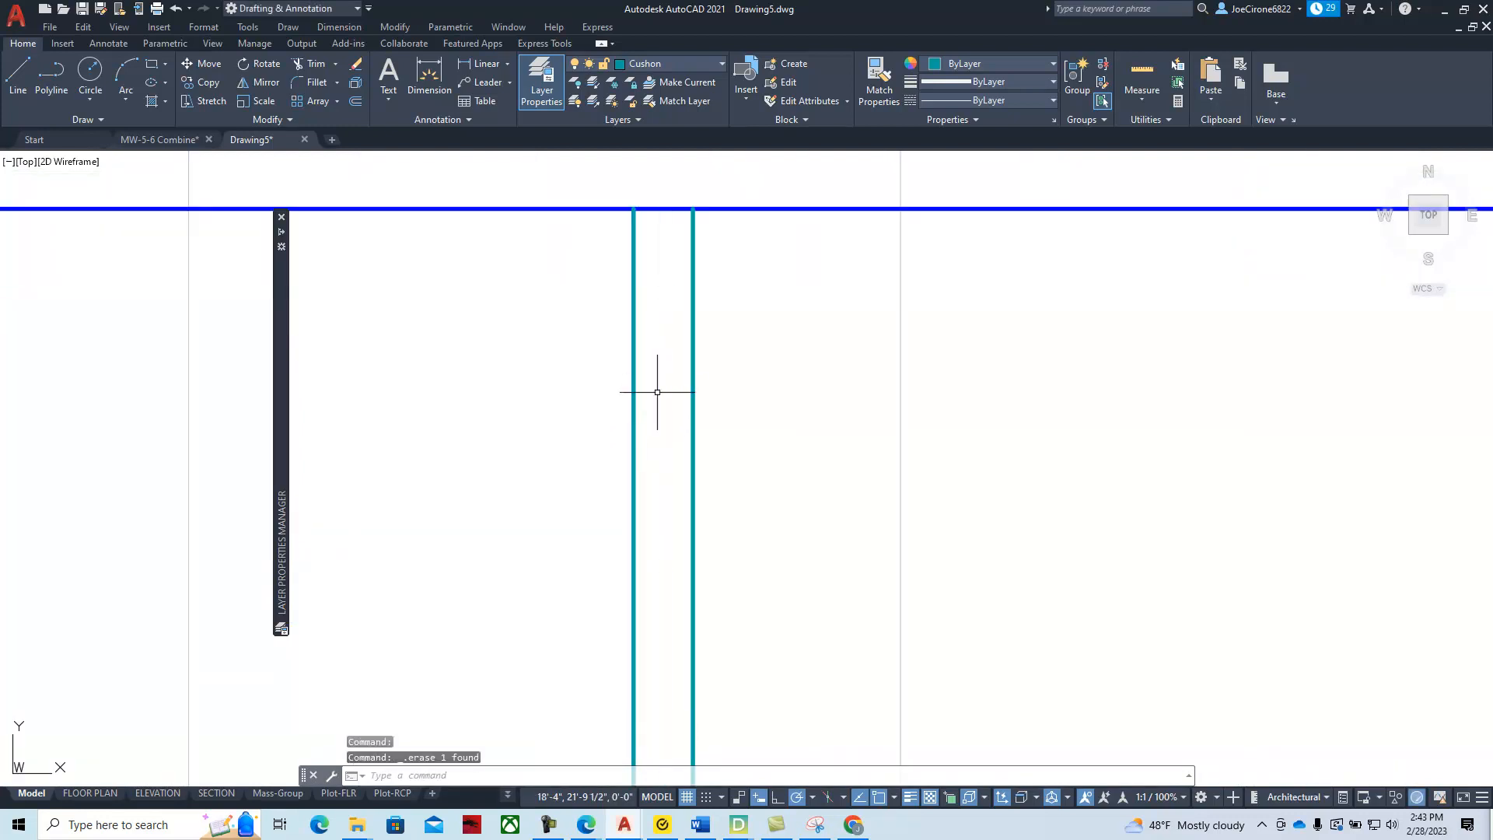
Trim the upper and lower cushion lines inside the narrow gap between the two vertical lines
{"action": "left_click", "coordinate": [304, 63]}
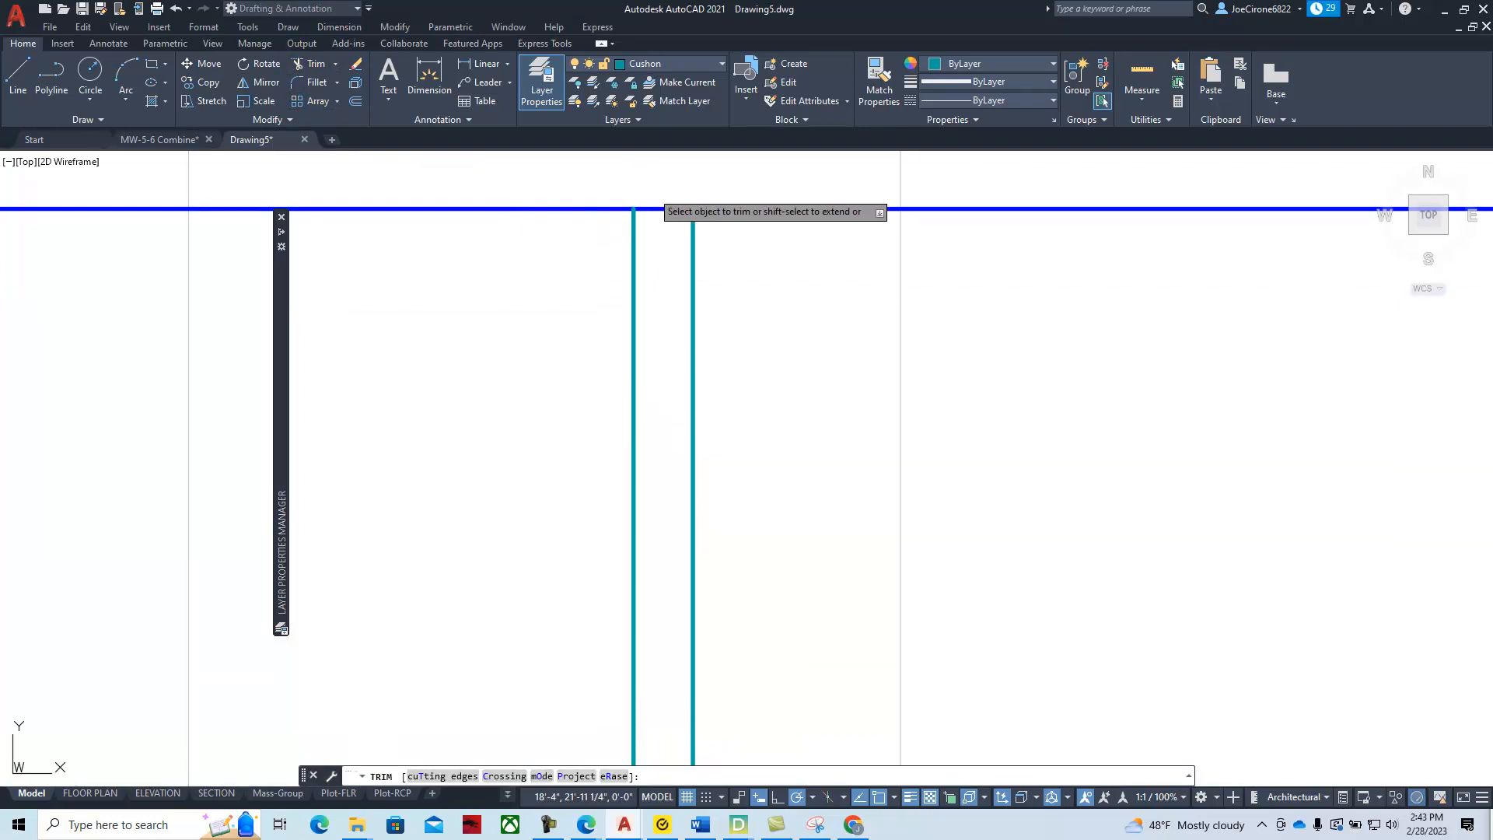
{"action": "left_click_drag", "start_coordinate": [616, 183], "coordinate": [662, 229]}
{"action": "scroll", "coordinate": [693, 420], "scroll_direction": "down", "scroll_amount": 6}
{"action": "middle_click_drag", "start_coordinate": [693, 436], "coordinate": [684, 311]}
{"action": "scroll", "coordinate": [692, 412], "scroll_direction": "up", "scroll_amount": 6}
{"action": "mouse_move", "coordinate": [612, 313]}
{"action": "left_mouse_down"}
{"action": "mouse_move", "coordinate": [604, 360]}
{"action": "mouse_move", "coordinate": [620, 399]}
{"action": "left_mouse_up"}
{"action": "scroll", "coordinate": [622, 398], "scroll_direction": "down", "scroll_amount": 5}
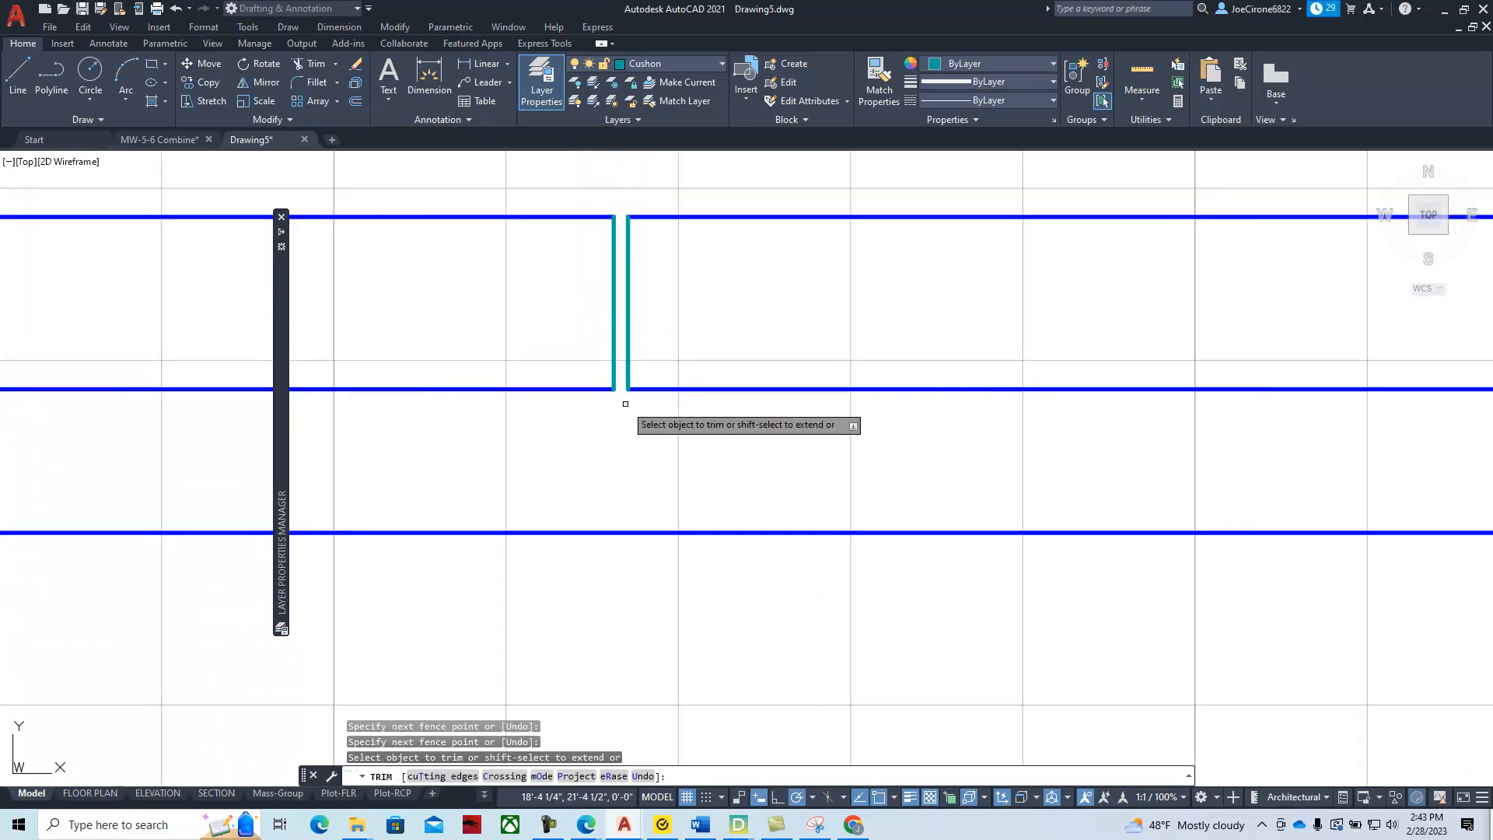
{"action": "scroll", "coordinate": [704, 350], "scroll_direction": "down", "scroll_amount": 2}
{"action": "scroll", "coordinate": [708, 381], "scroll_direction": "down", "scroll_amount": 4}
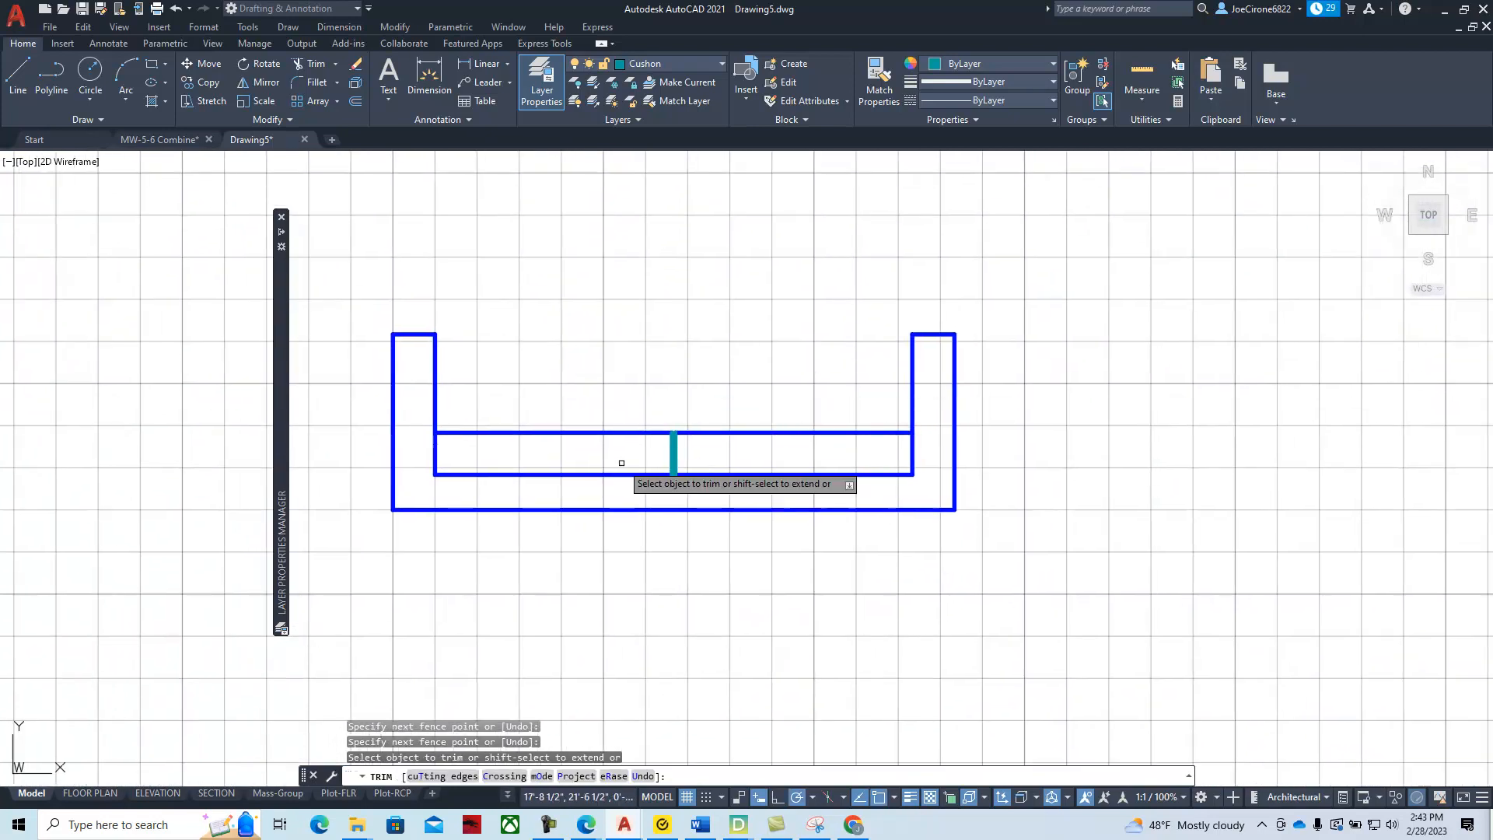
{"action": "scroll", "coordinate": [688, 435], "scroll_direction": "up", "scroll_amount": 6}
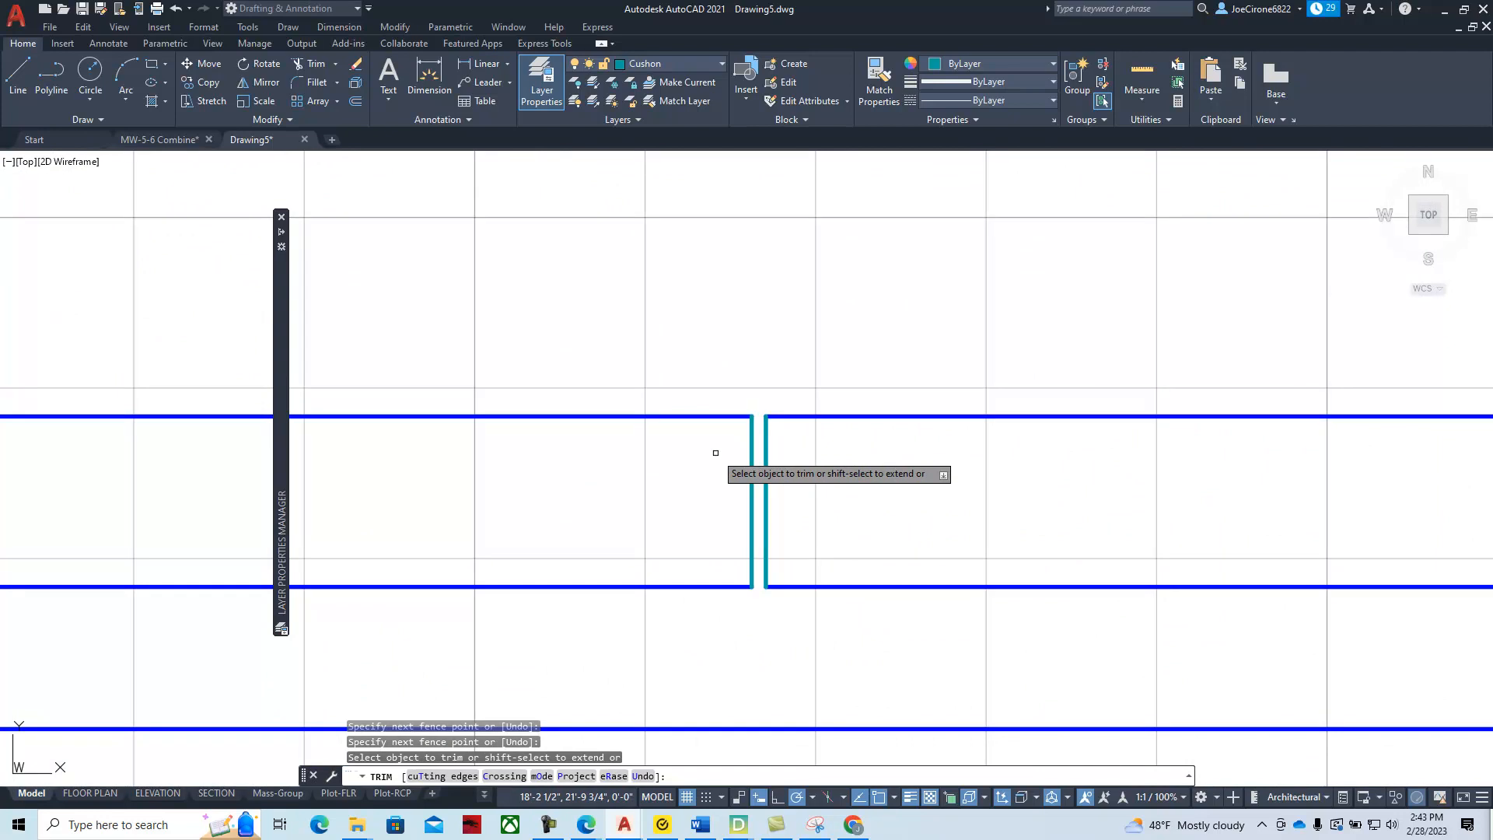
{"action": "key", "text": "Escape"}
Match the properties of both vertical gap lines to the blue upper line of the right cushion
{"action": "left_click", "coordinate": [880, 82]}
{"action": "left_click", "coordinate": [856, 416]}
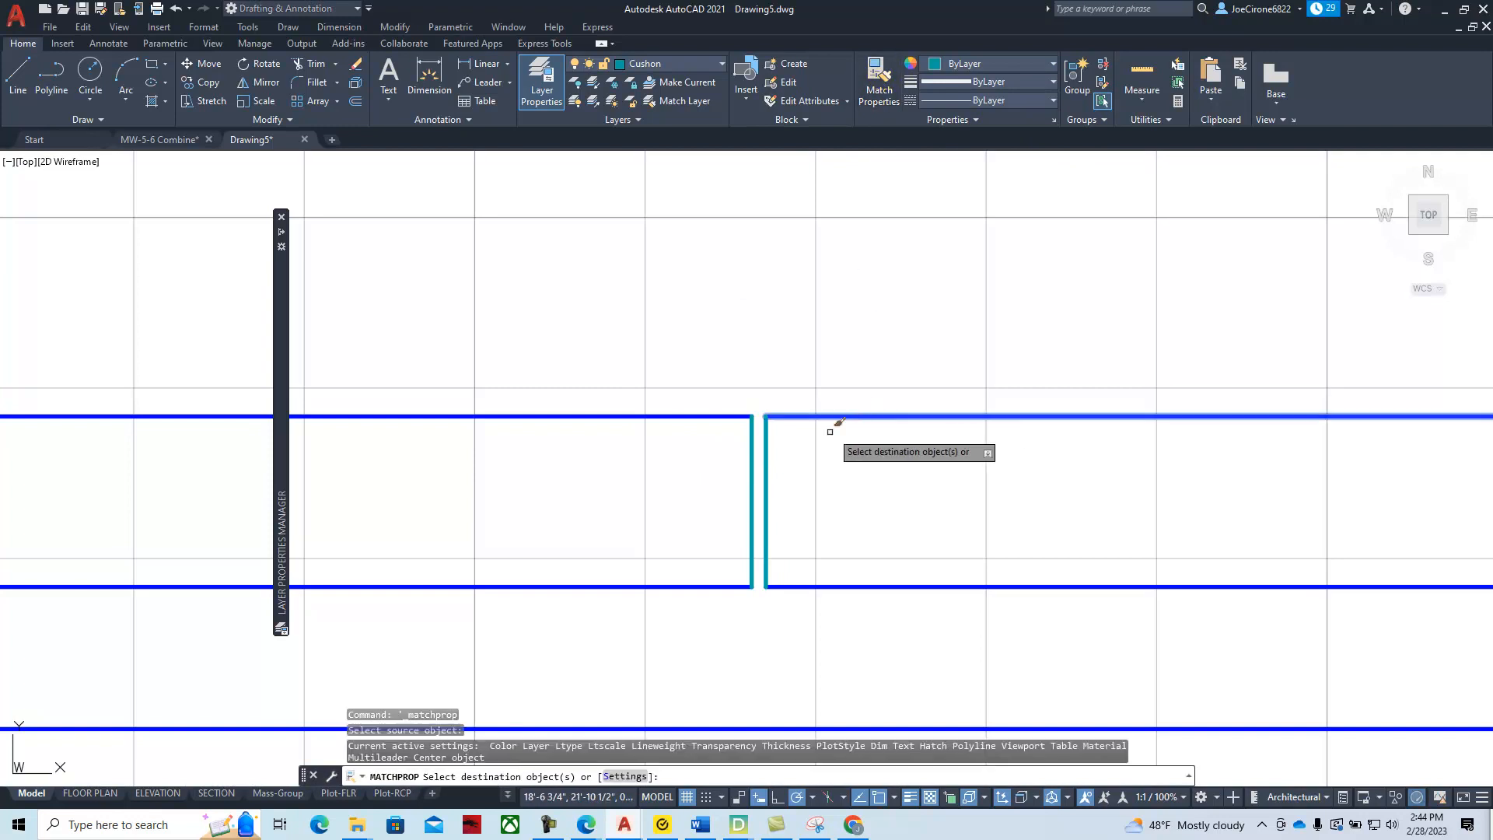
{"action": "left_click", "coordinate": [767, 449]}
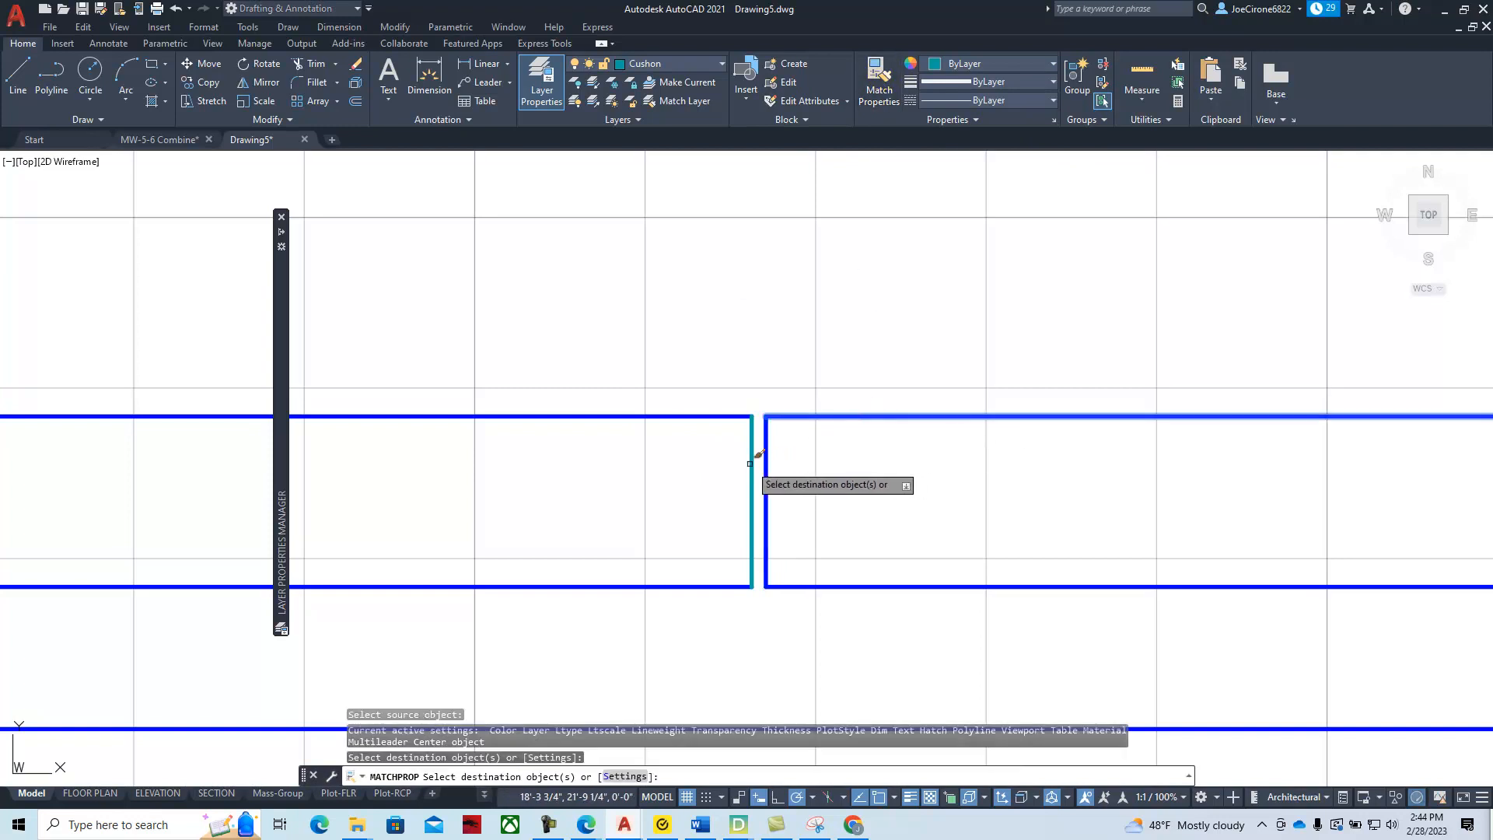
{"action": "left_click", "coordinate": [752, 461]}
{"action": "key", "text": "Return"}
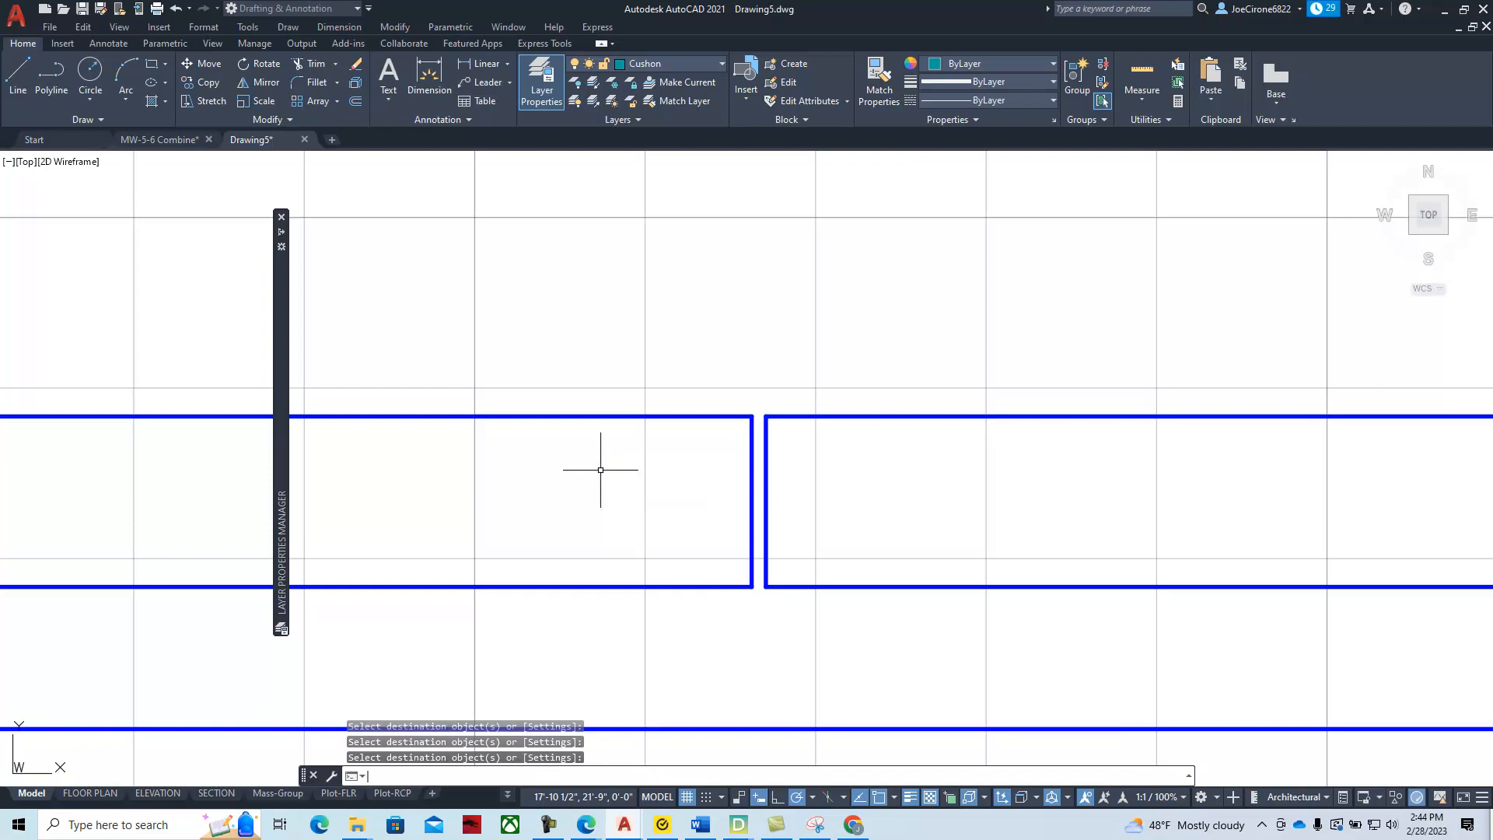
Draw a horizontal line along the bottom of both cushions, from the left arm's inner corner to the right arm's inner corner
{"action": "scroll", "coordinate": [647, 453], "scroll_direction": "down", "scroll_amount": 5}
{"action": "mouse_move", "coordinate": [648, 449]}
{"action": "middle_mouse_down"}
{"action": "mouse_move", "coordinate": [680, 501]}
{"action": "mouse_move", "coordinate": [687, 553]}
{"action": "mouse_move", "coordinate": [761, 554]}
{"action": "middle_mouse_up"}
{"action": "scroll", "coordinate": [735, 556], "scroll_direction": "up", "scroll_amount": 5}
{"action": "scroll", "coordinate": [660, 523], "scroll_direction": "up", "scroll_amount": 2}
{"action": "scroll", "coordinate": [658, 529], "scroll_direction": "down", "scroll_amount": 4}
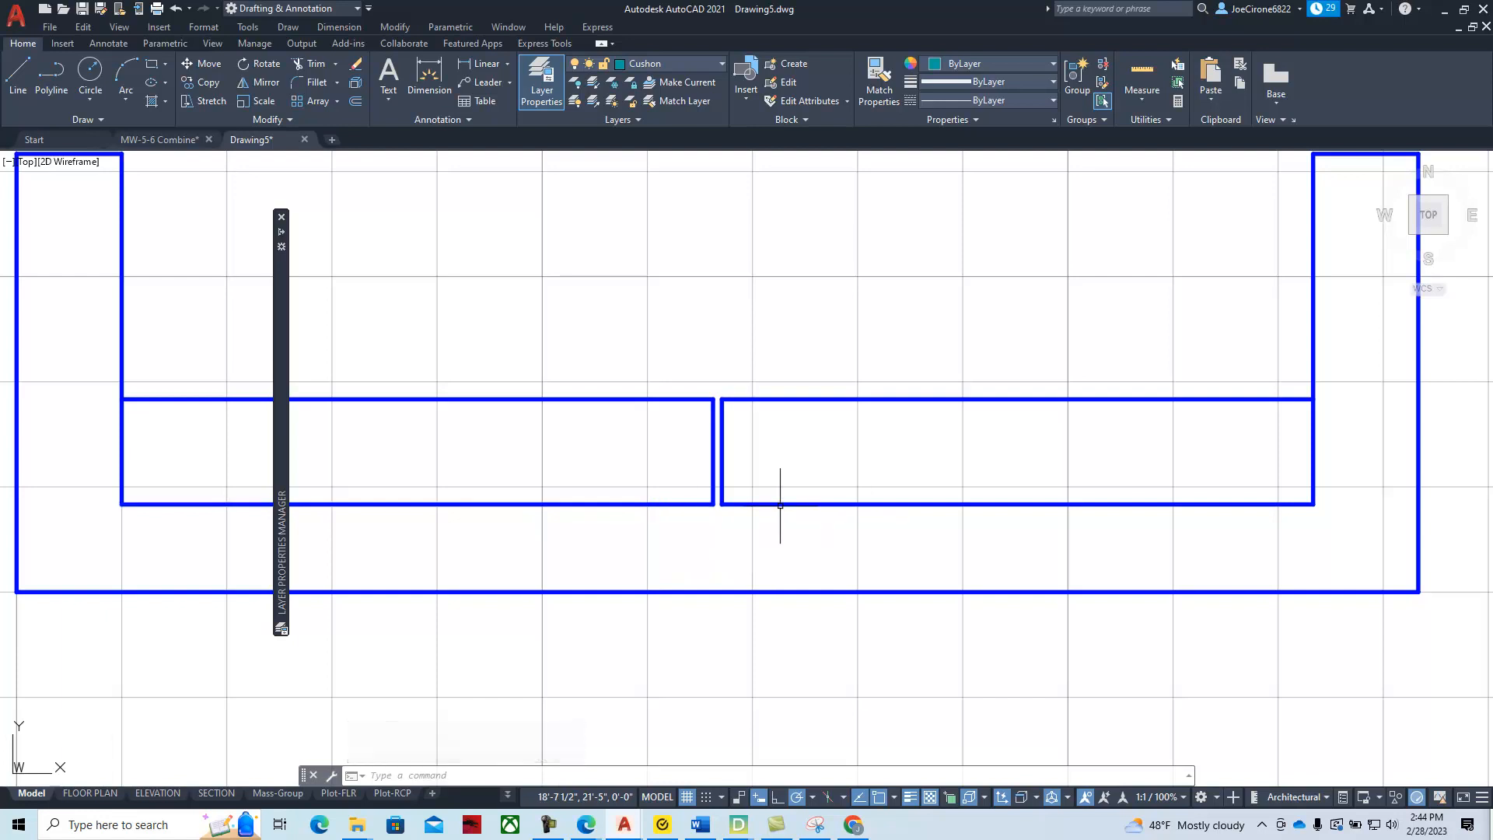
{"action": "left_click", "coordinate": [16, 84]}
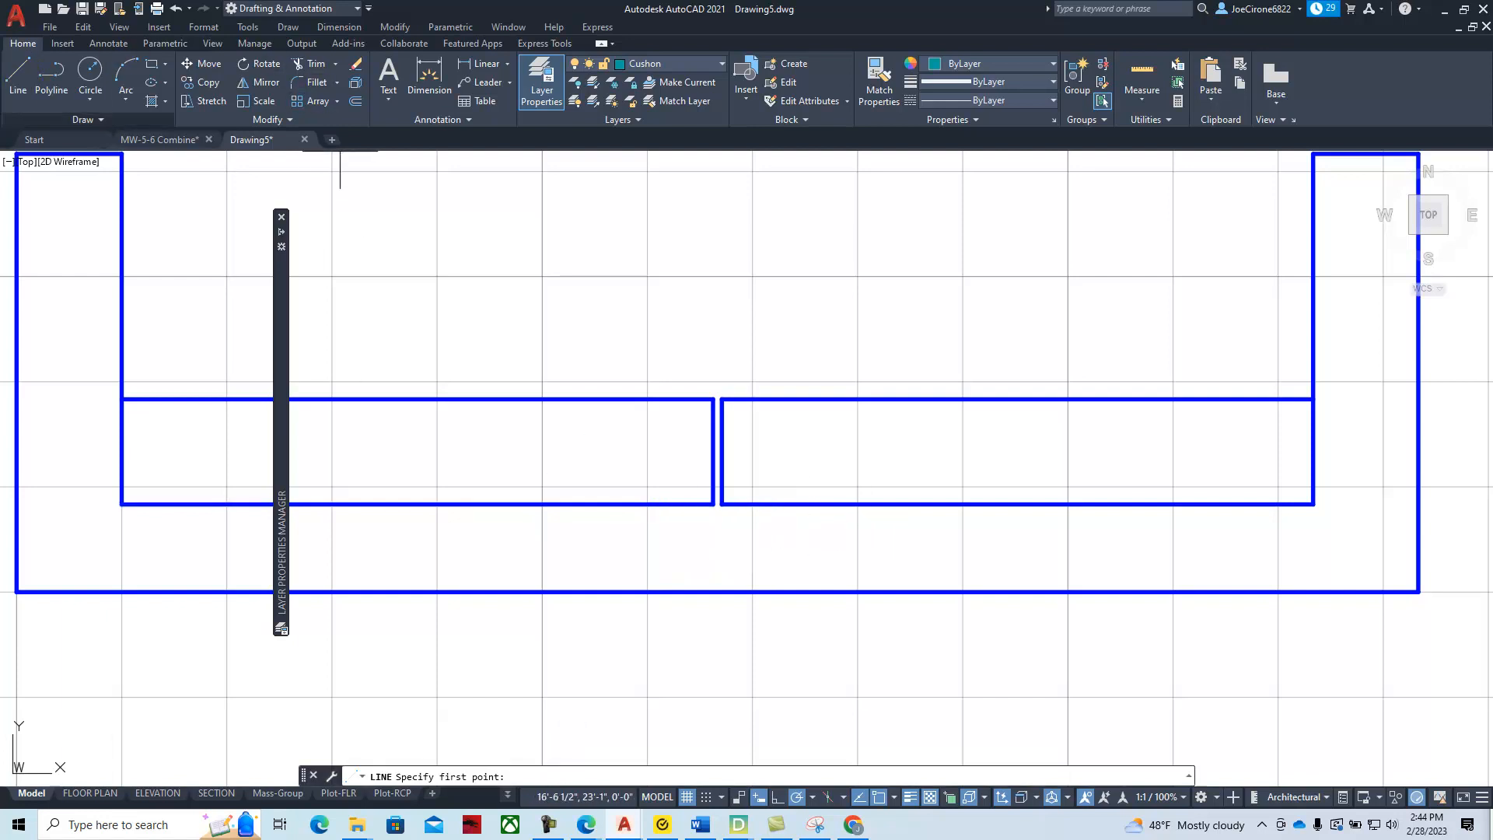
{"action": "left_click", "coordinate": [121, 504]}
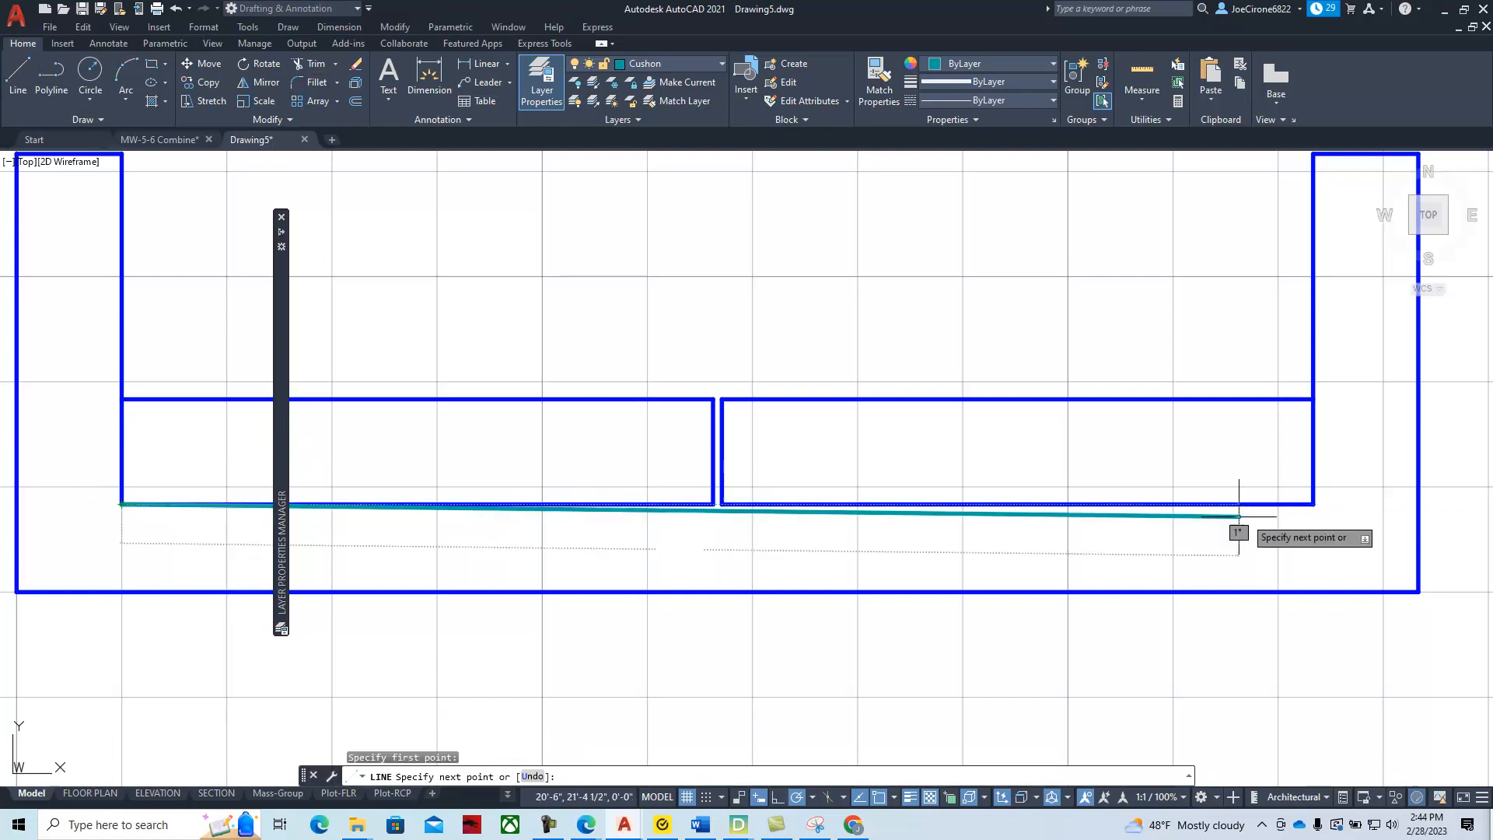
{"action": "left_click", "coordinate": [1314, 504]}
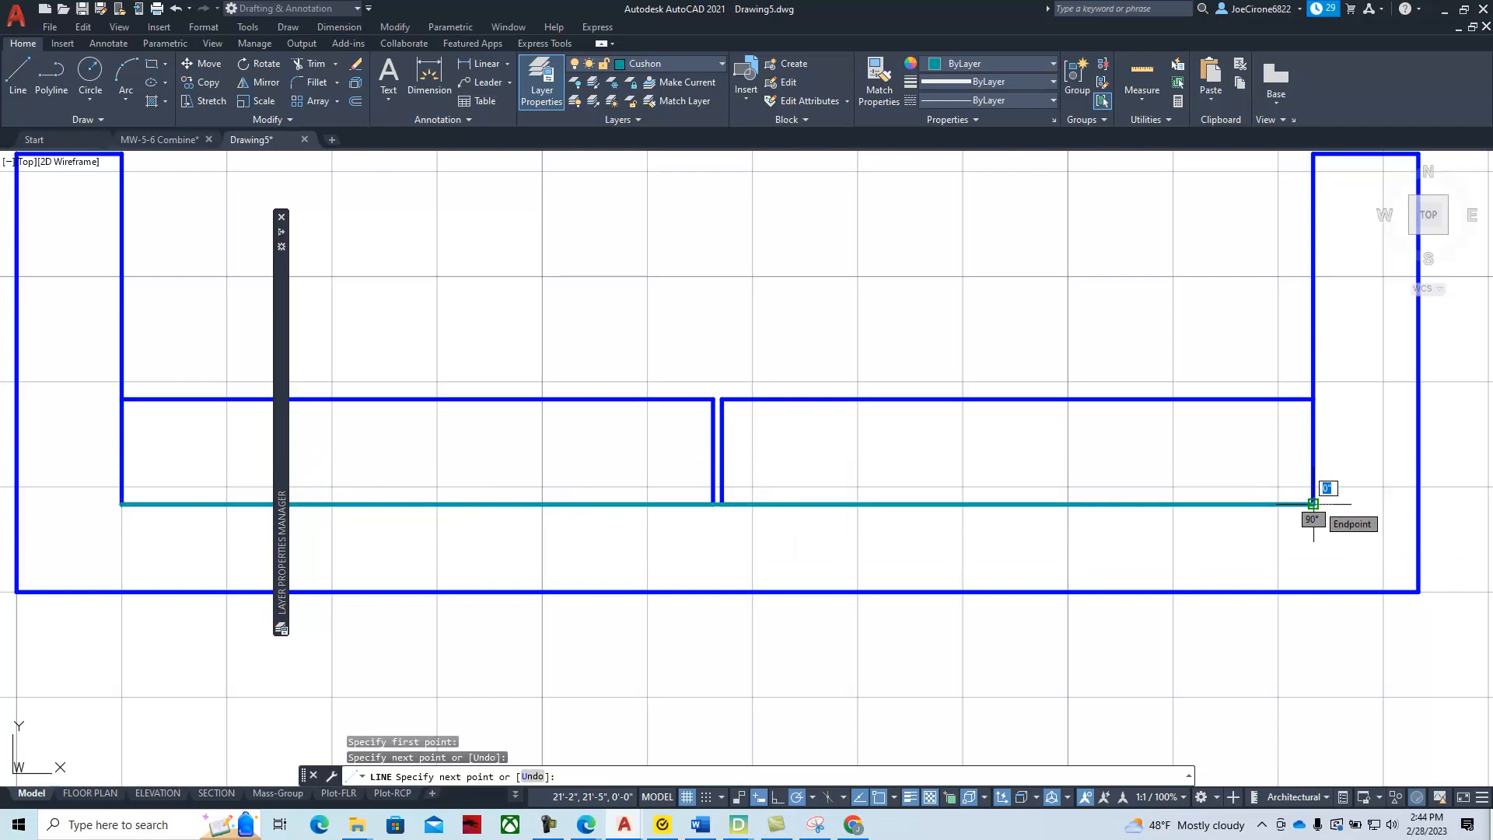
{"action": "key", "text": "Escape"}
Offset the top line of the right arm 6 inches upward
{"action": "scroll", "coordinate": [937, 554], "scroll_direction": "down", "scroll_amount": 4}
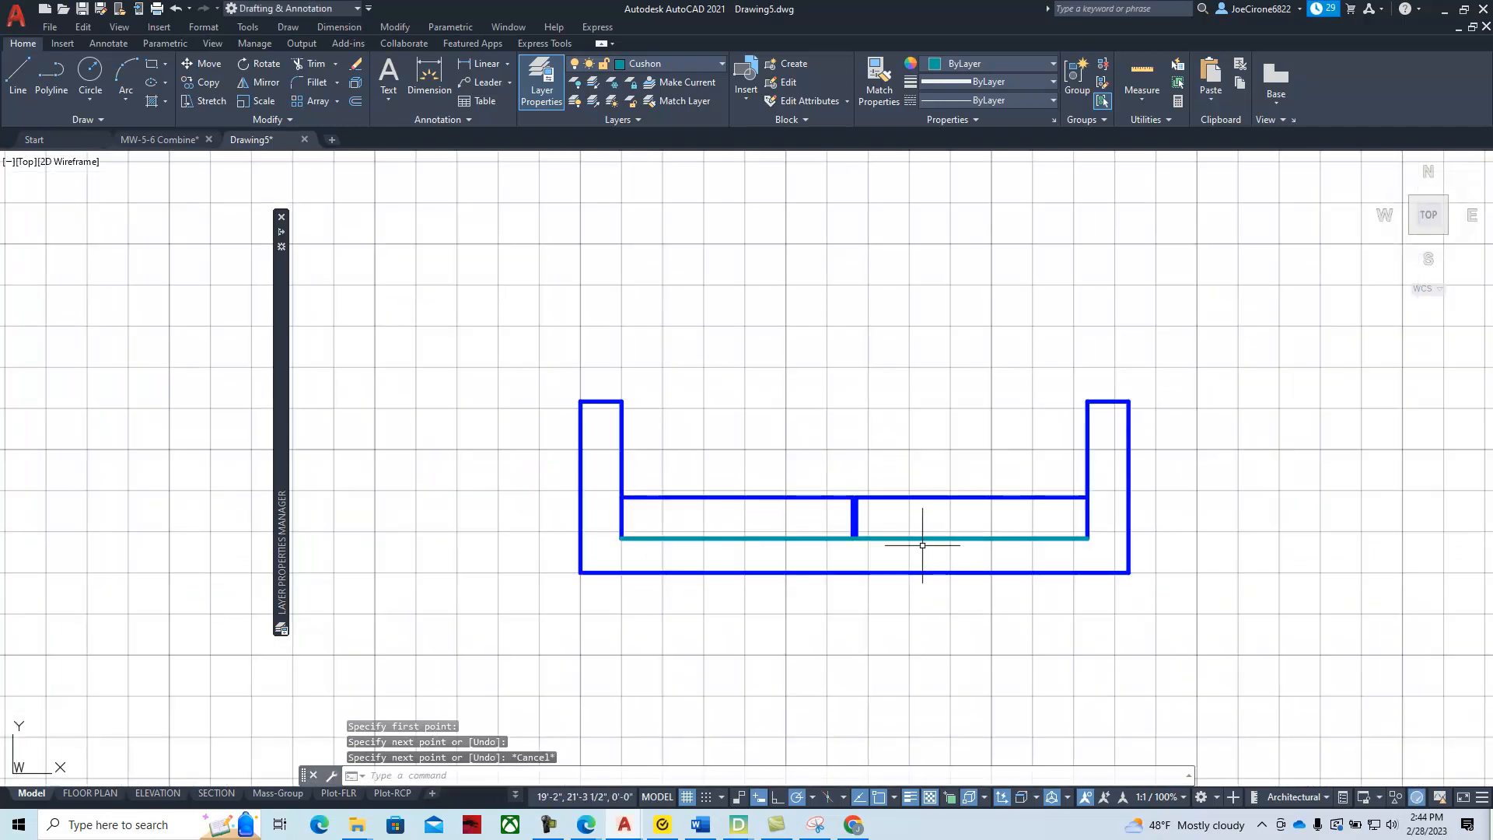
{"action": "mouse_move", "coordinate": [990, 504]}
{"action": "middle_mouse_down"}
{"action": "mouse_move", "coordinate": [940, 441]}
{"action": "mouse_move", "coordinate": [894, 423]}
{"action": "middle_mouse_up"}
{"action": "middle_click_drag", "start_coordinate": [996, 433], "coordinate": [980, 477]}
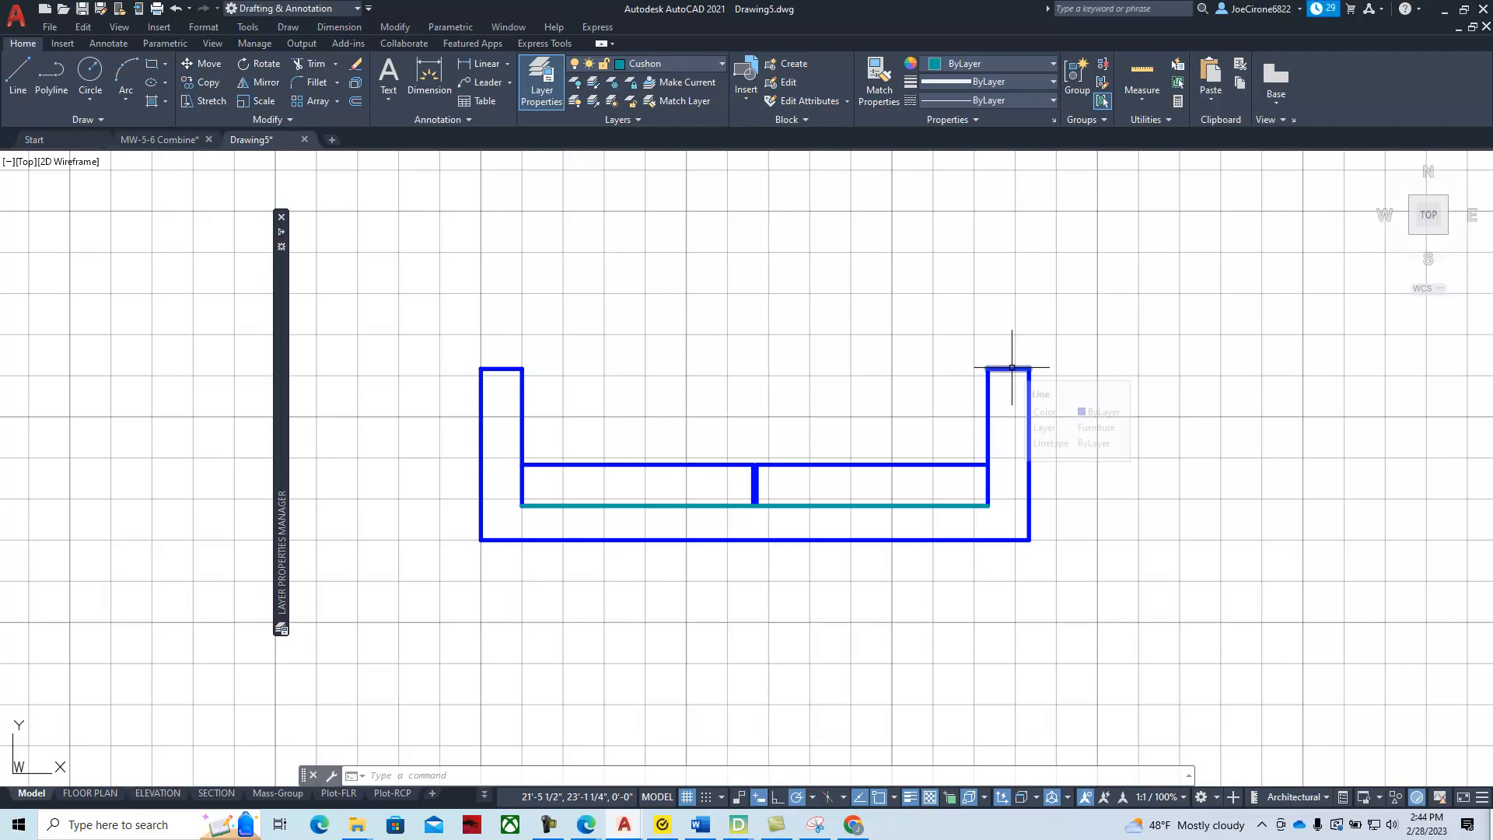
{"action": "left_click", "coordinate": [355, 101]}
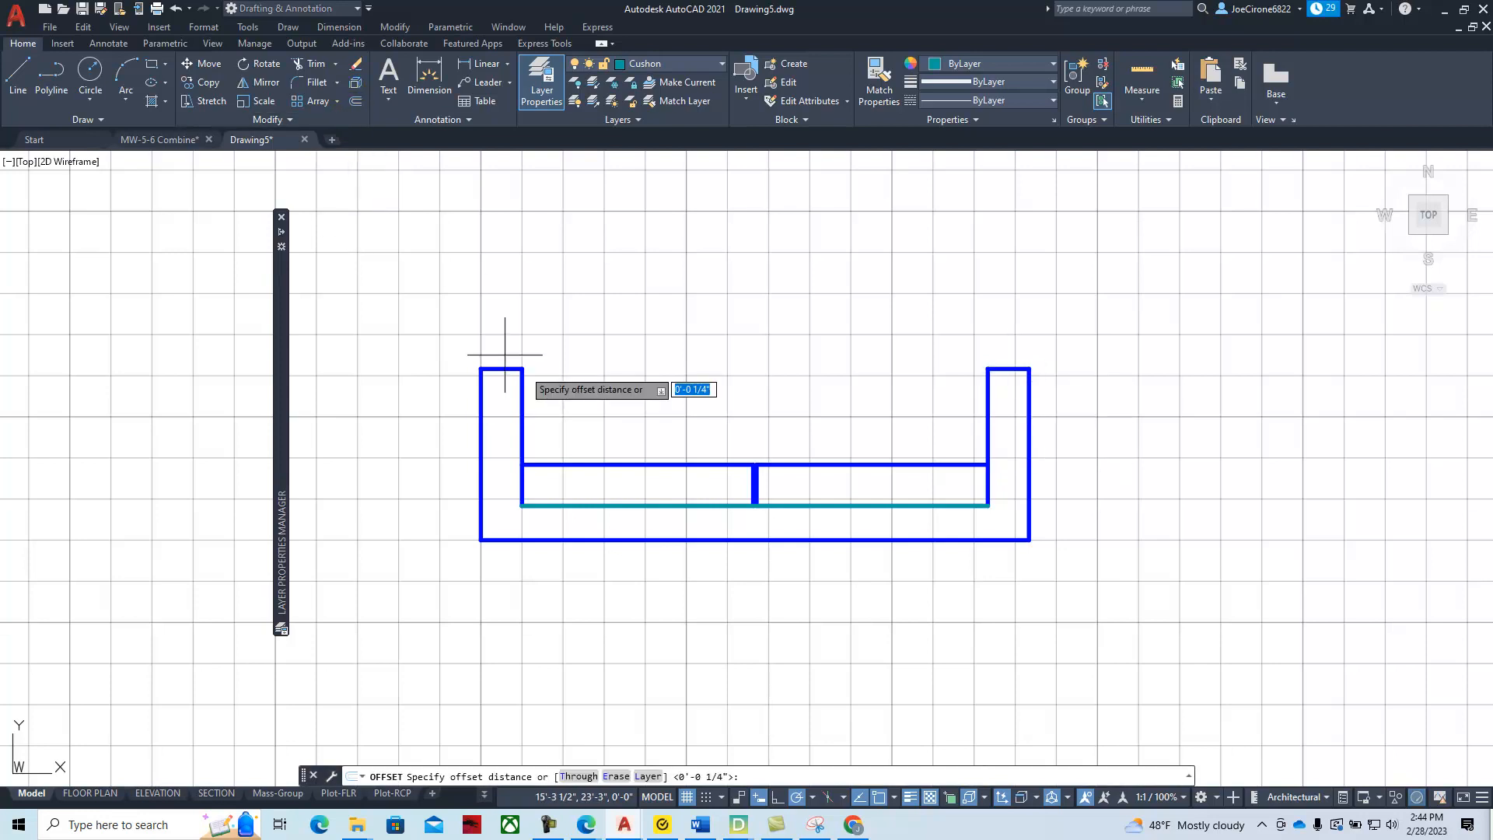
{"action": "type", "text": "6"}
{"action": "key", "text": "Return"}
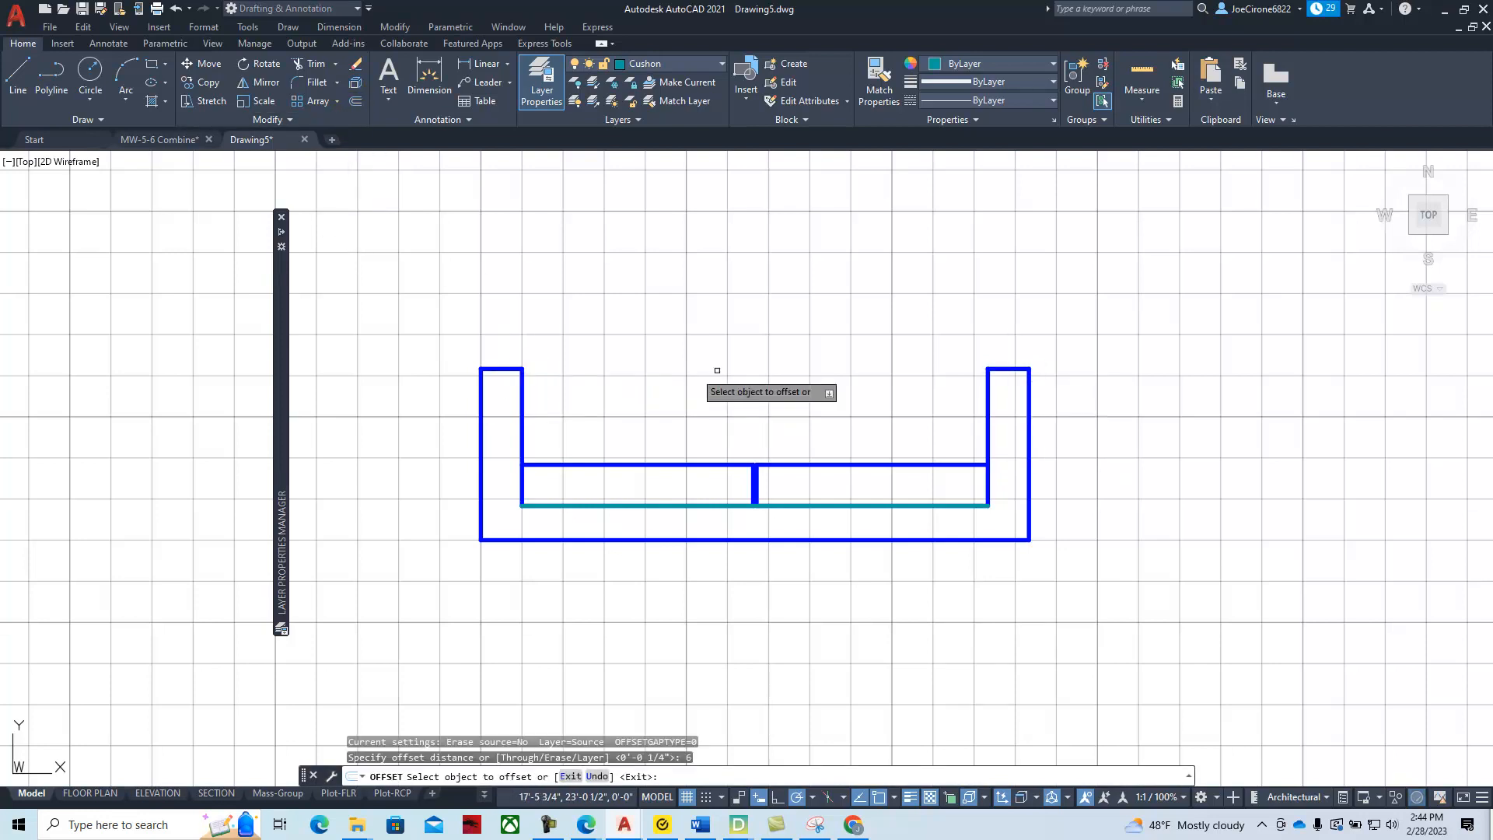
{"action": "left_click", "coordinate": [1008, 368]}
{"action": "left_click", "coordinate": [1002, 309]}
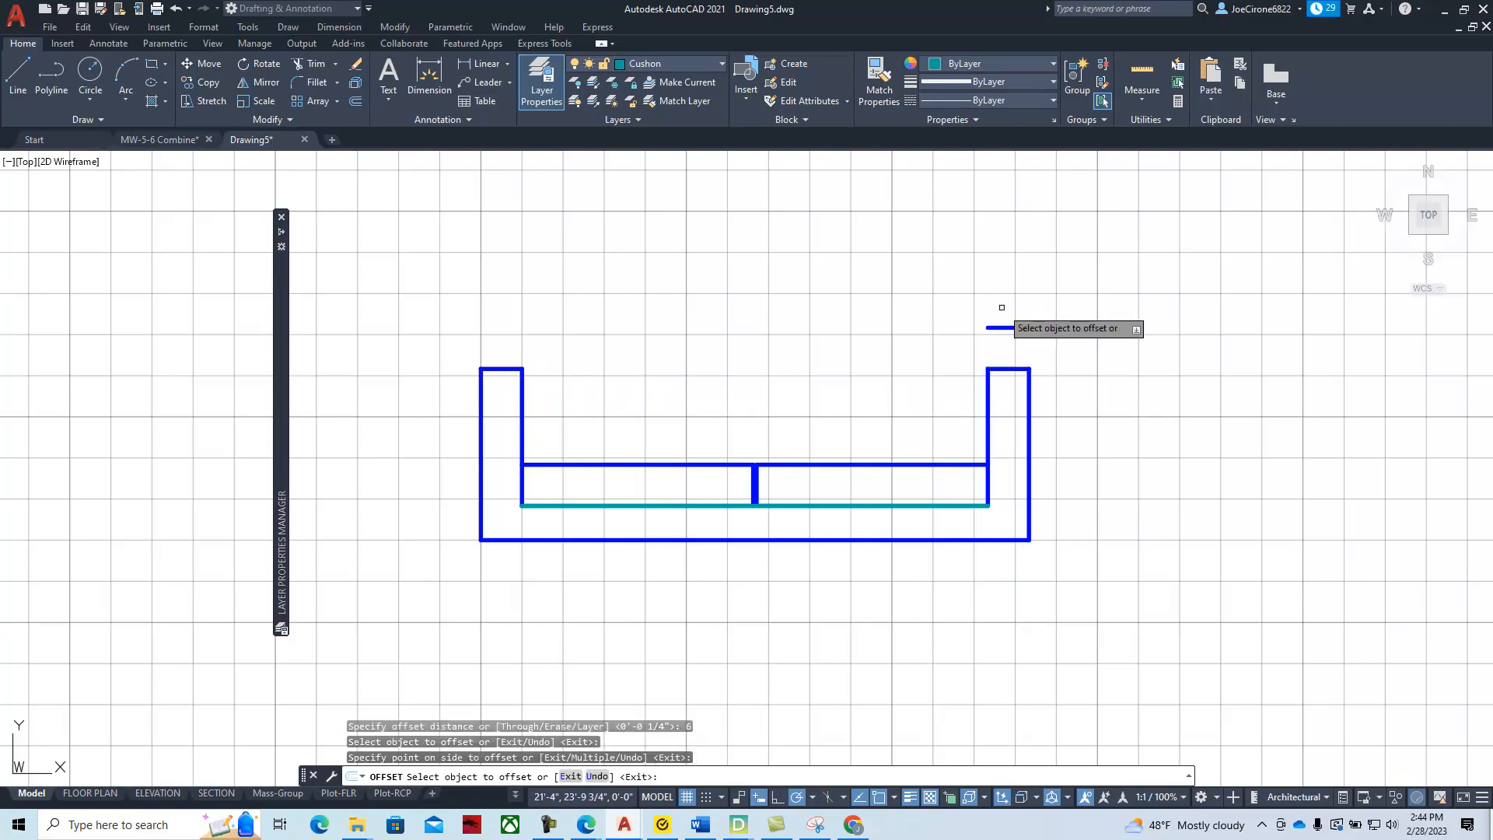
{"action": "key", "text": "Escape"}
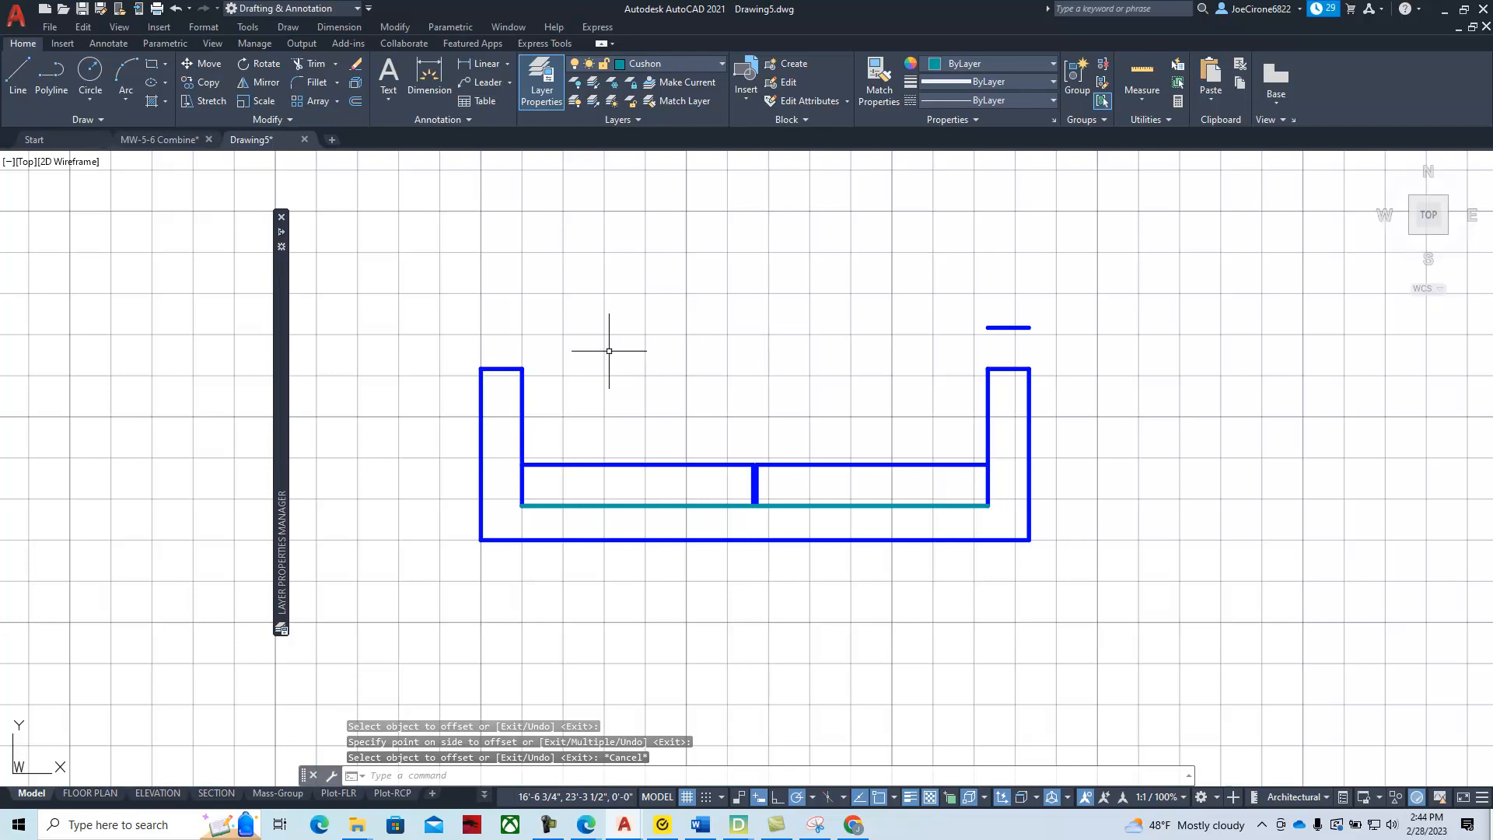
Draw the couch back rectangle from the left cushion's upper-left corner to the offset line's inner end, and erase that offset line
{"action": "left_click", "coordinate": [982, 384]}
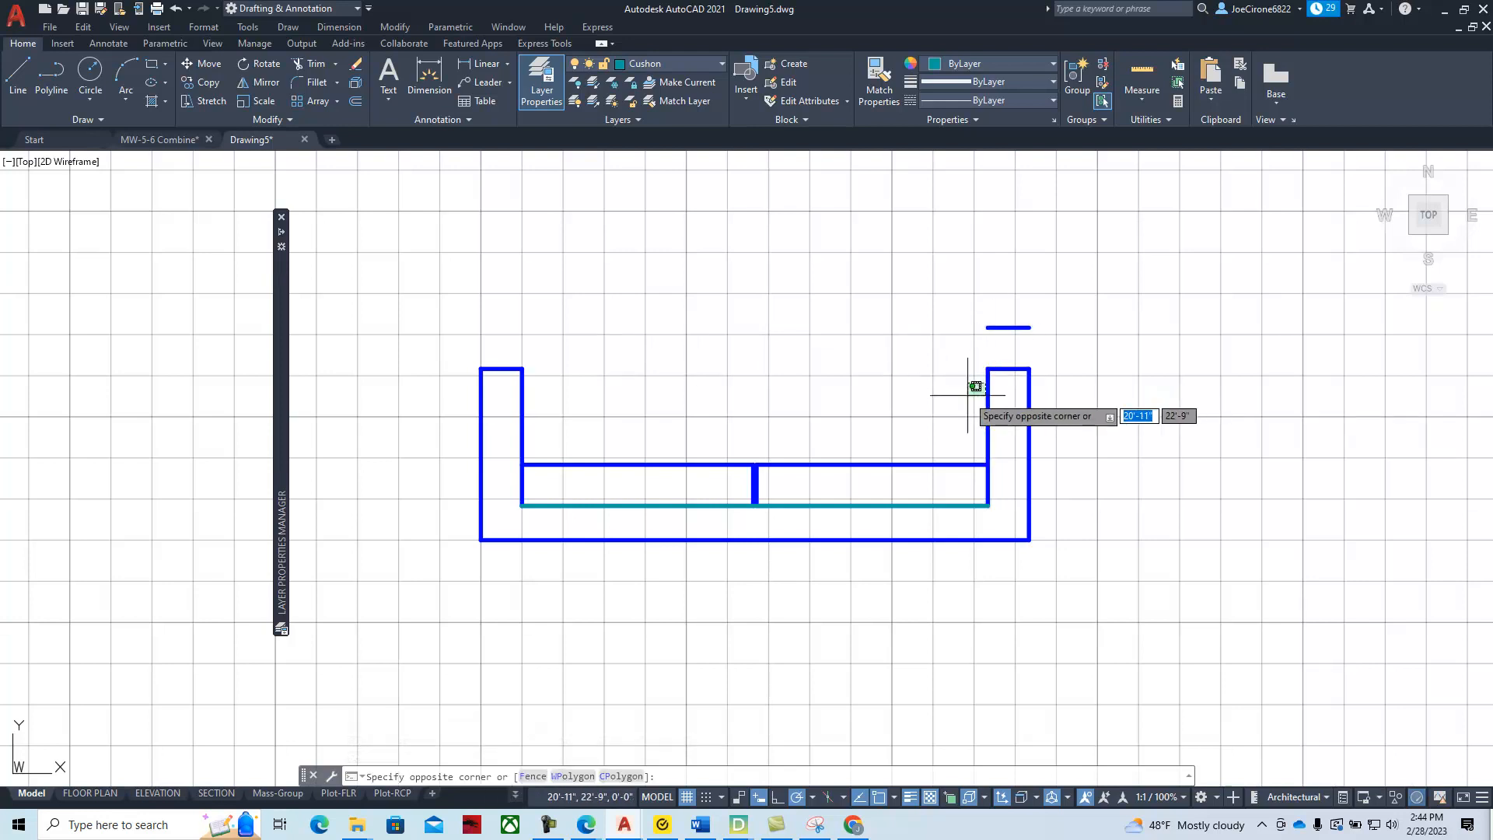
{"action": "key", "text": "Escape"}
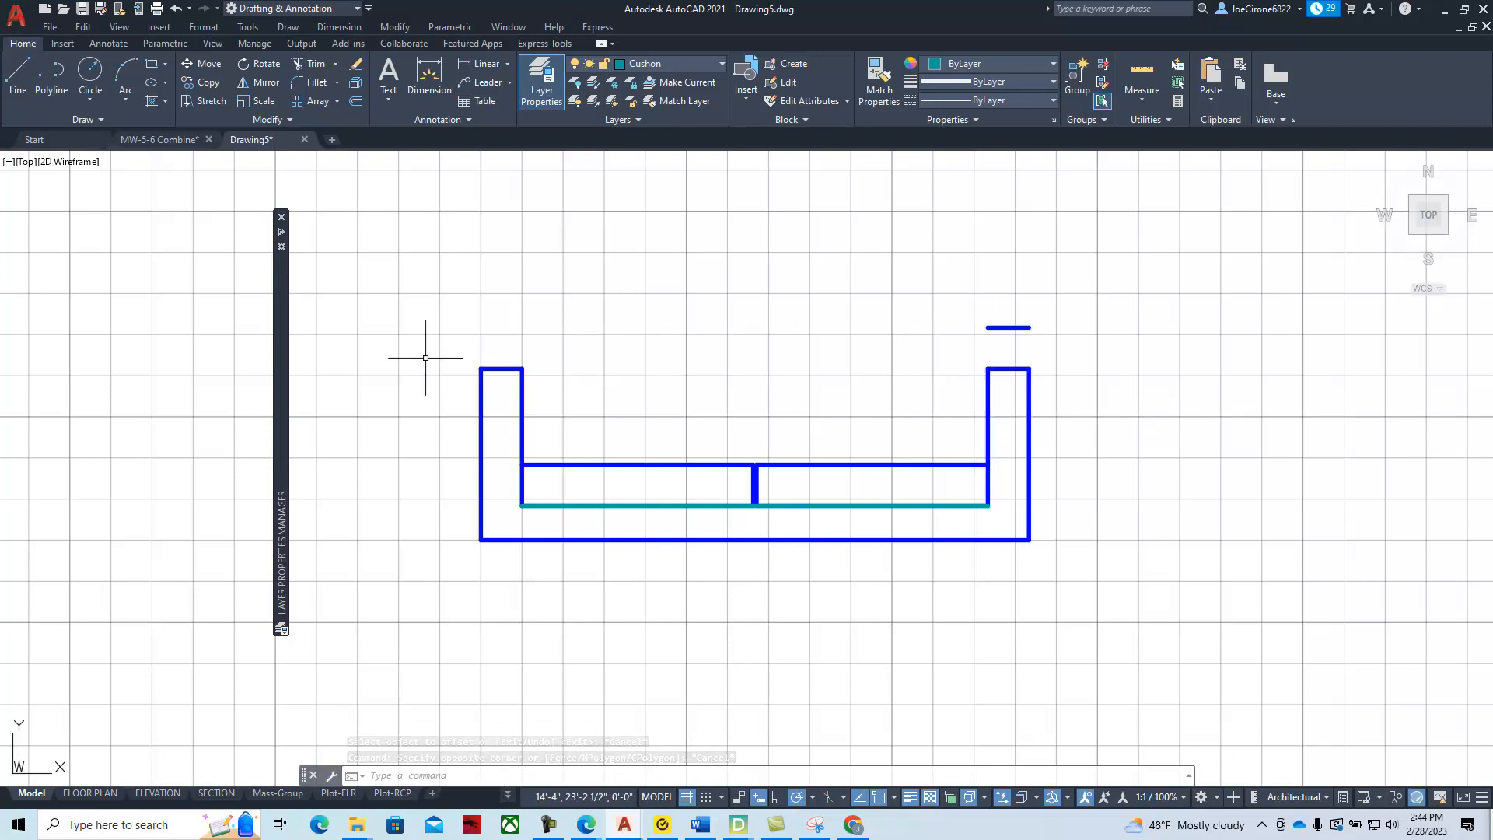
{"action": "left_click", "coordinate": [152, 64]}
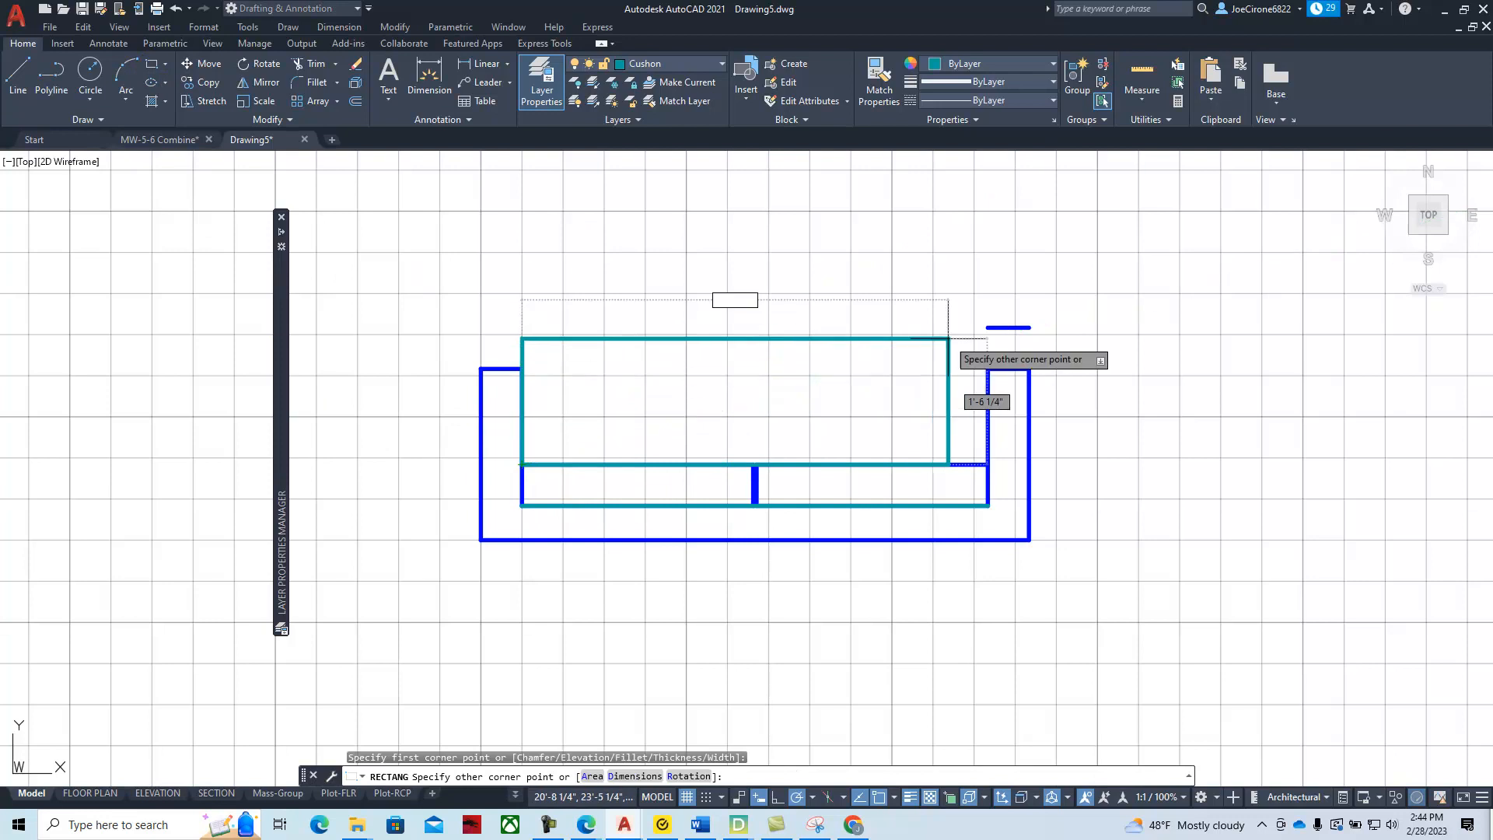
{"action": "left_click", "coordinate": [987, 327]}
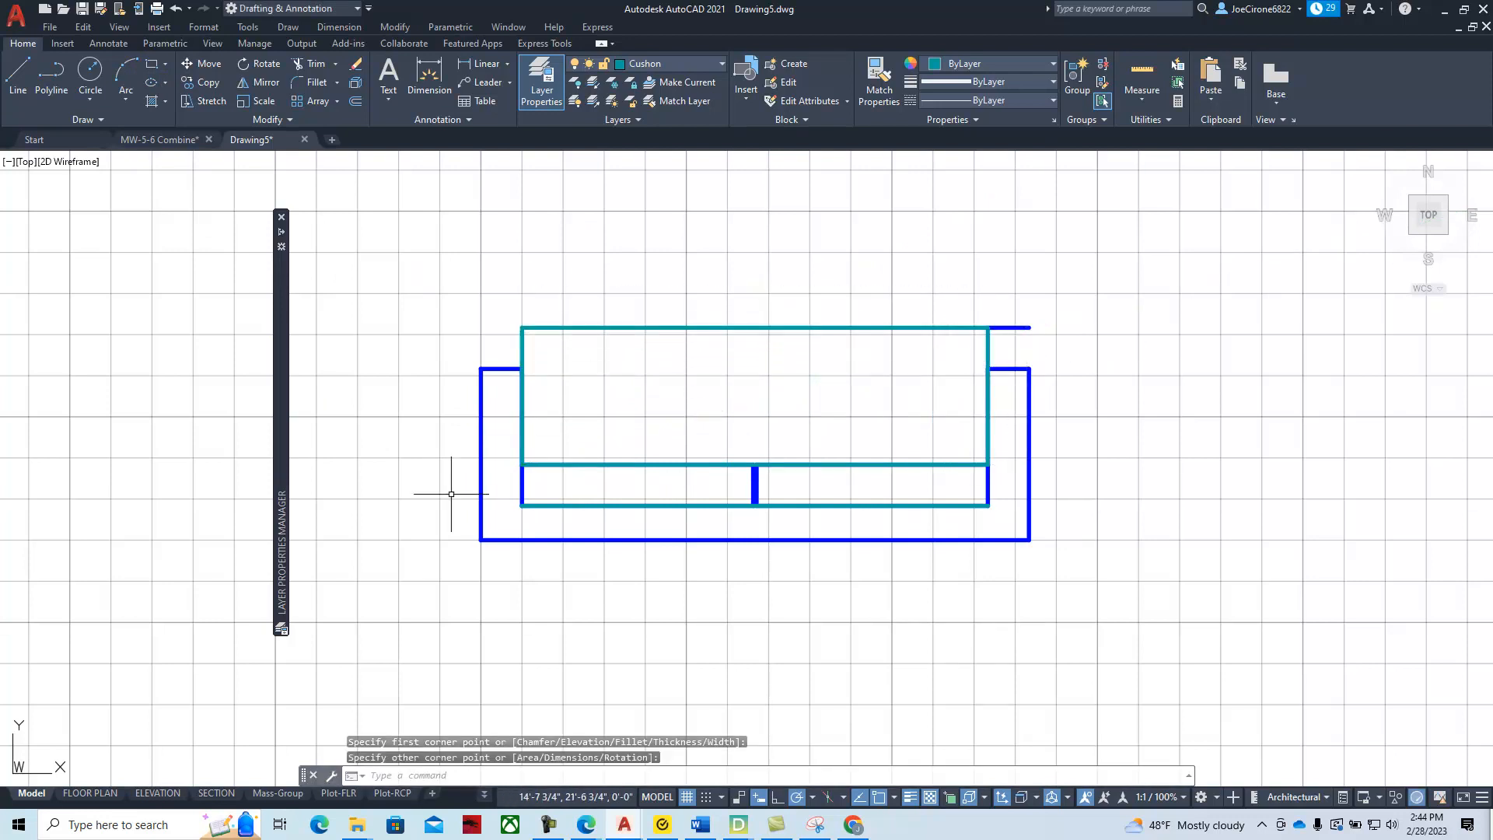
{"action": "key", "text": "Escape"}
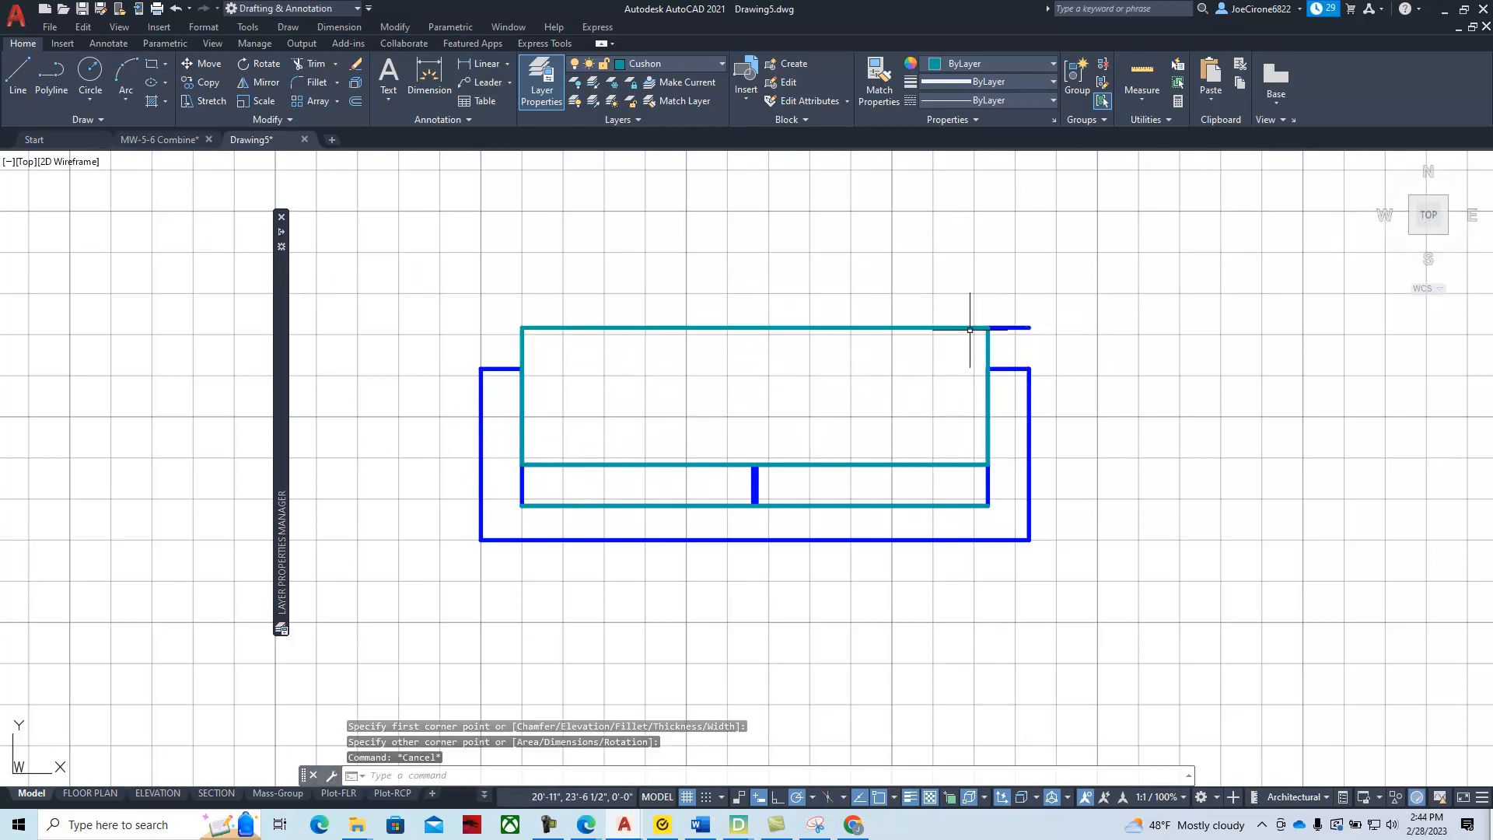
{"action": "left_click", "coordinate": [1021, 327]}
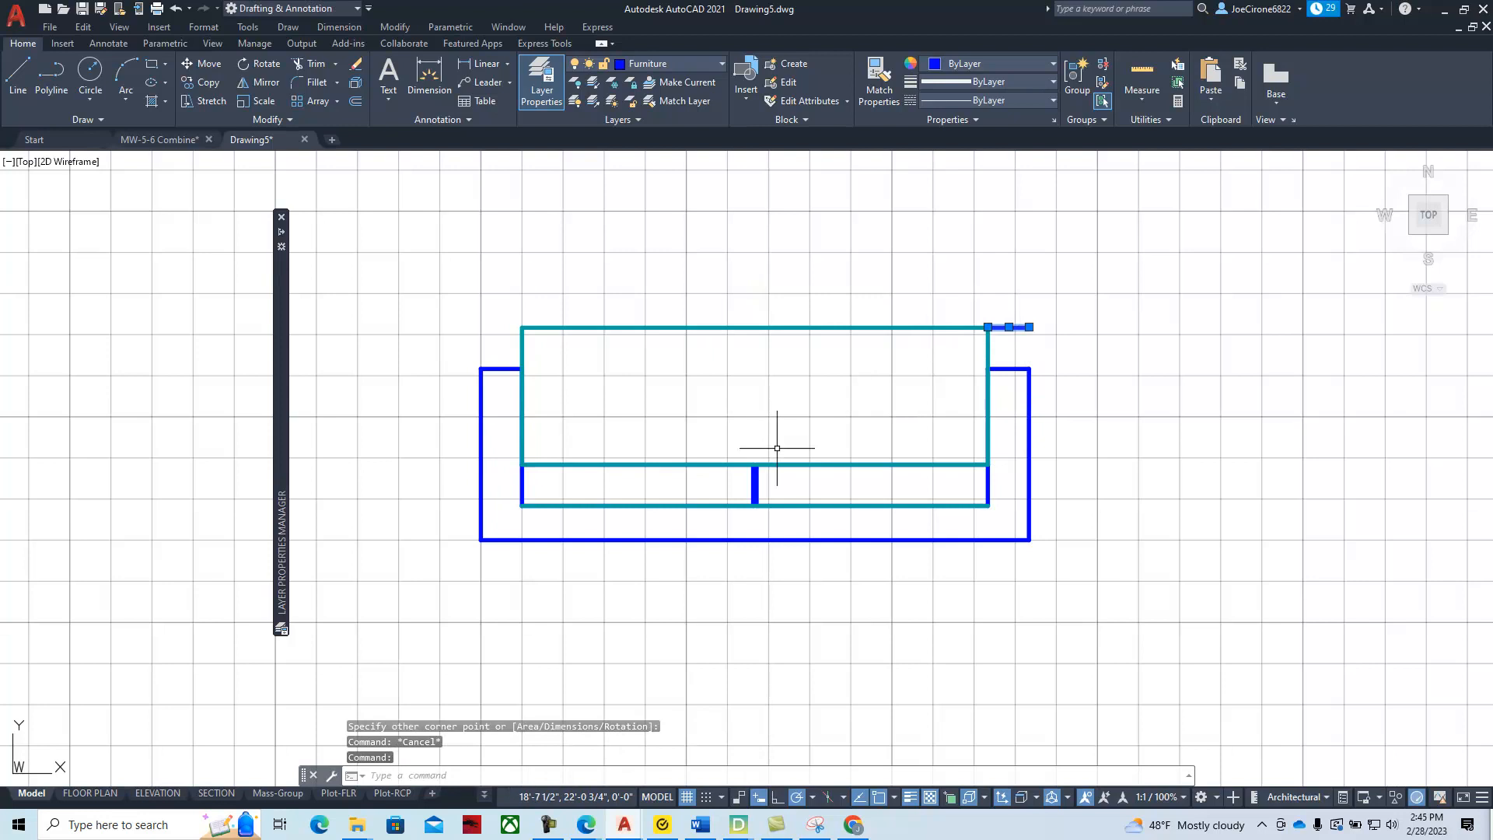
{"action": "left_click", "coordinate": [358, 69]}
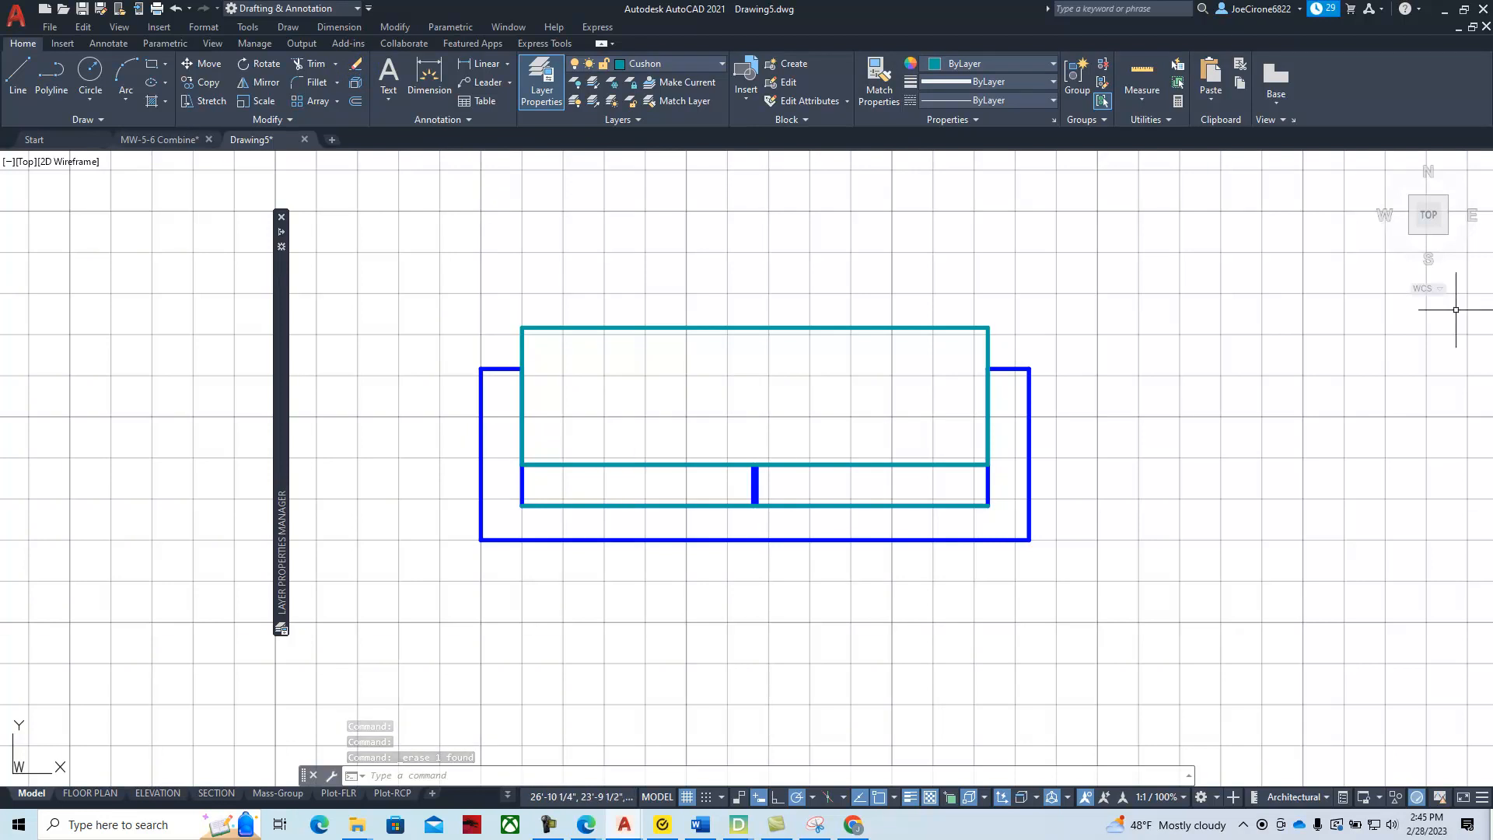
Check the support in the couch sketch and create a layer named Frame with color 92, making it current
{"action": "left_click_drag", "start_coordinate": [1492, 116], "coordinate": [418, 93]}
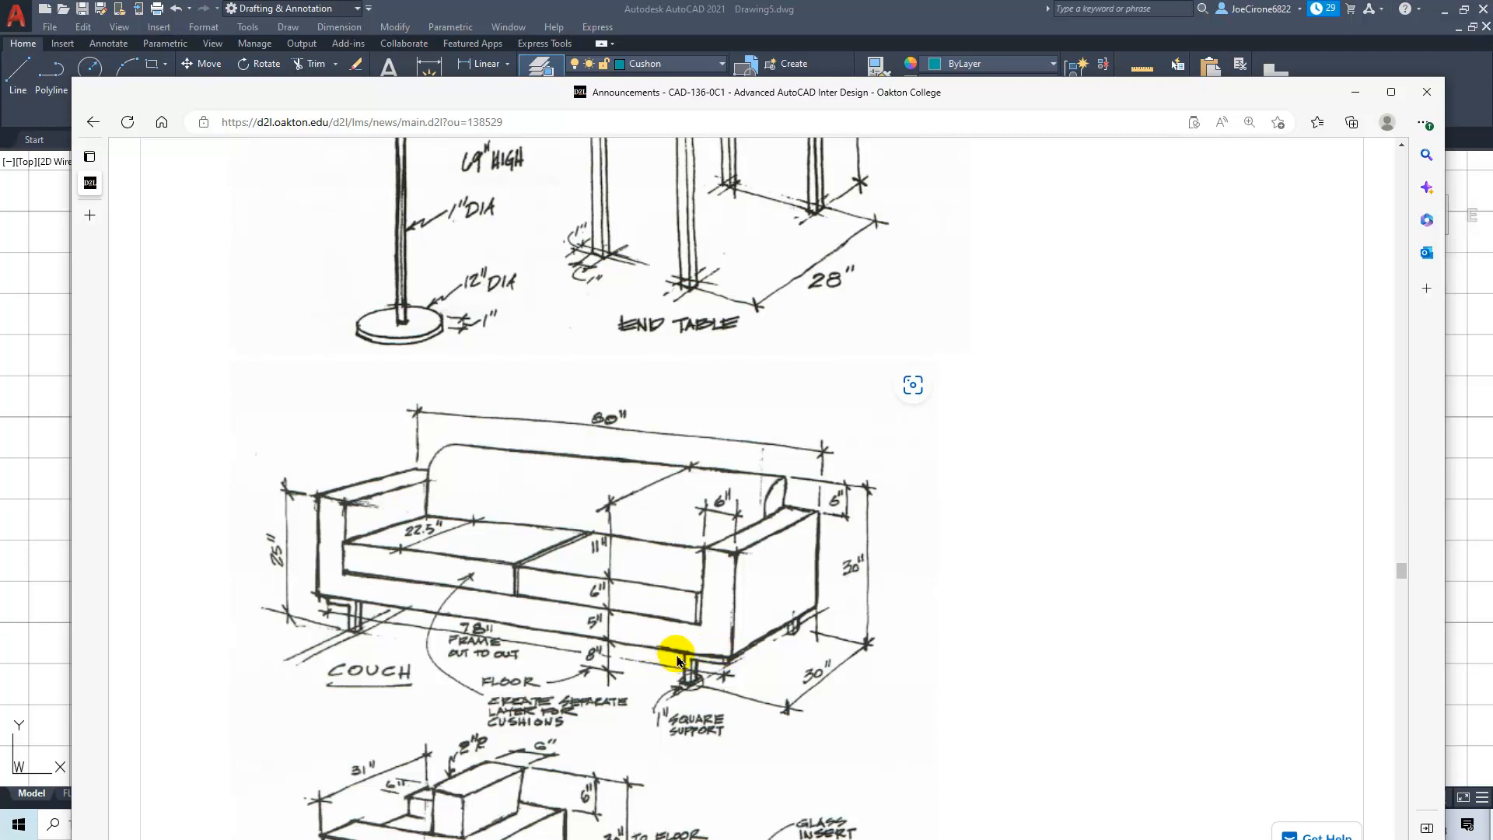
{"action": "mouse_move", "coordinate": [703, 90]}
{"action": "left_mouse_down"}
{"action": "mouse_move", "coordinate": [1492, 91]}
{"action": "mouse_move", "coordinate": [1492, 144]}
{"action": "left_mouse_up"}
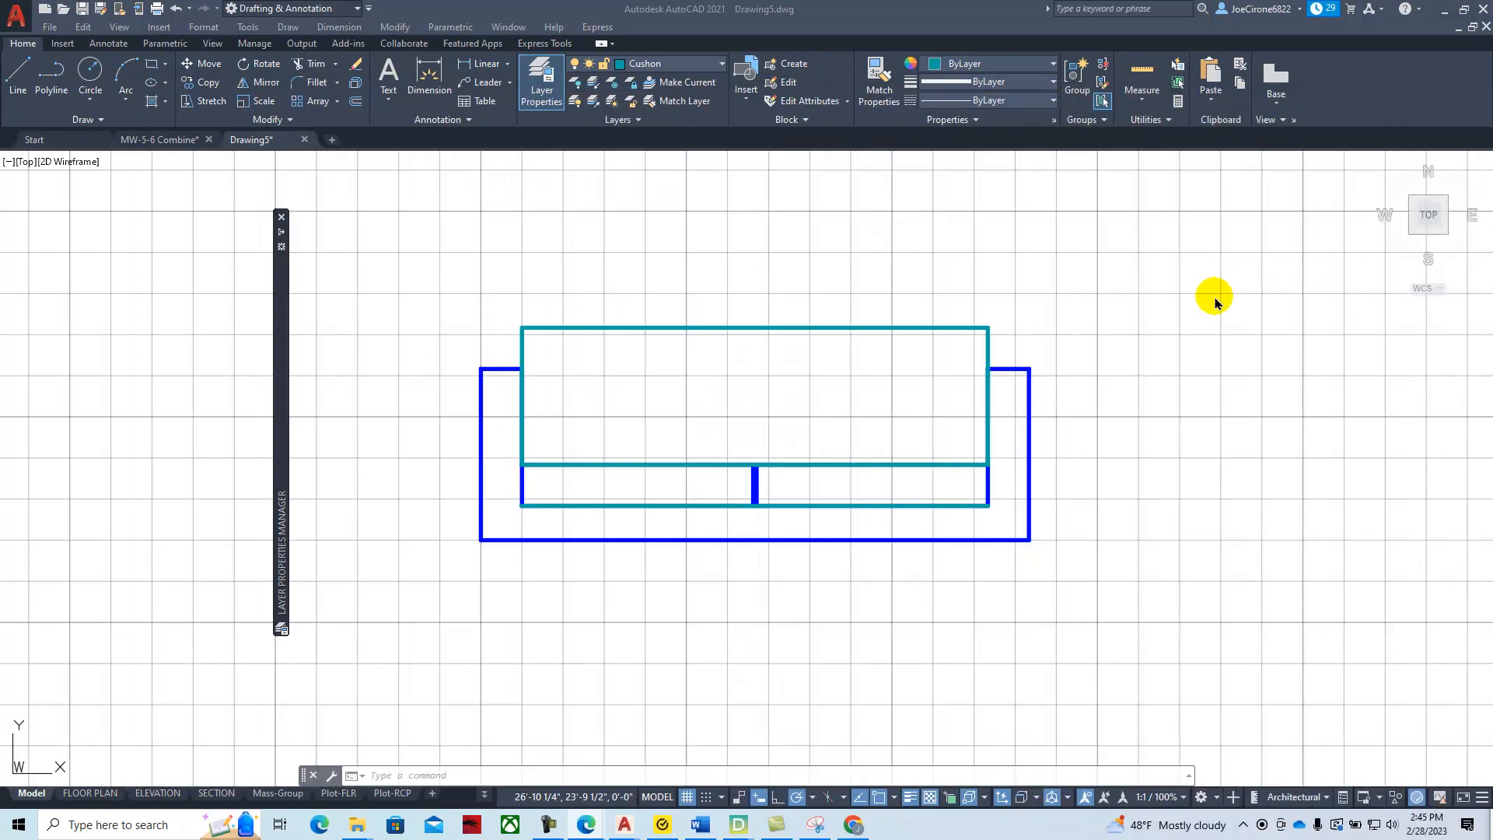
{"action": "left_click", "coordinate": [542, 84]}
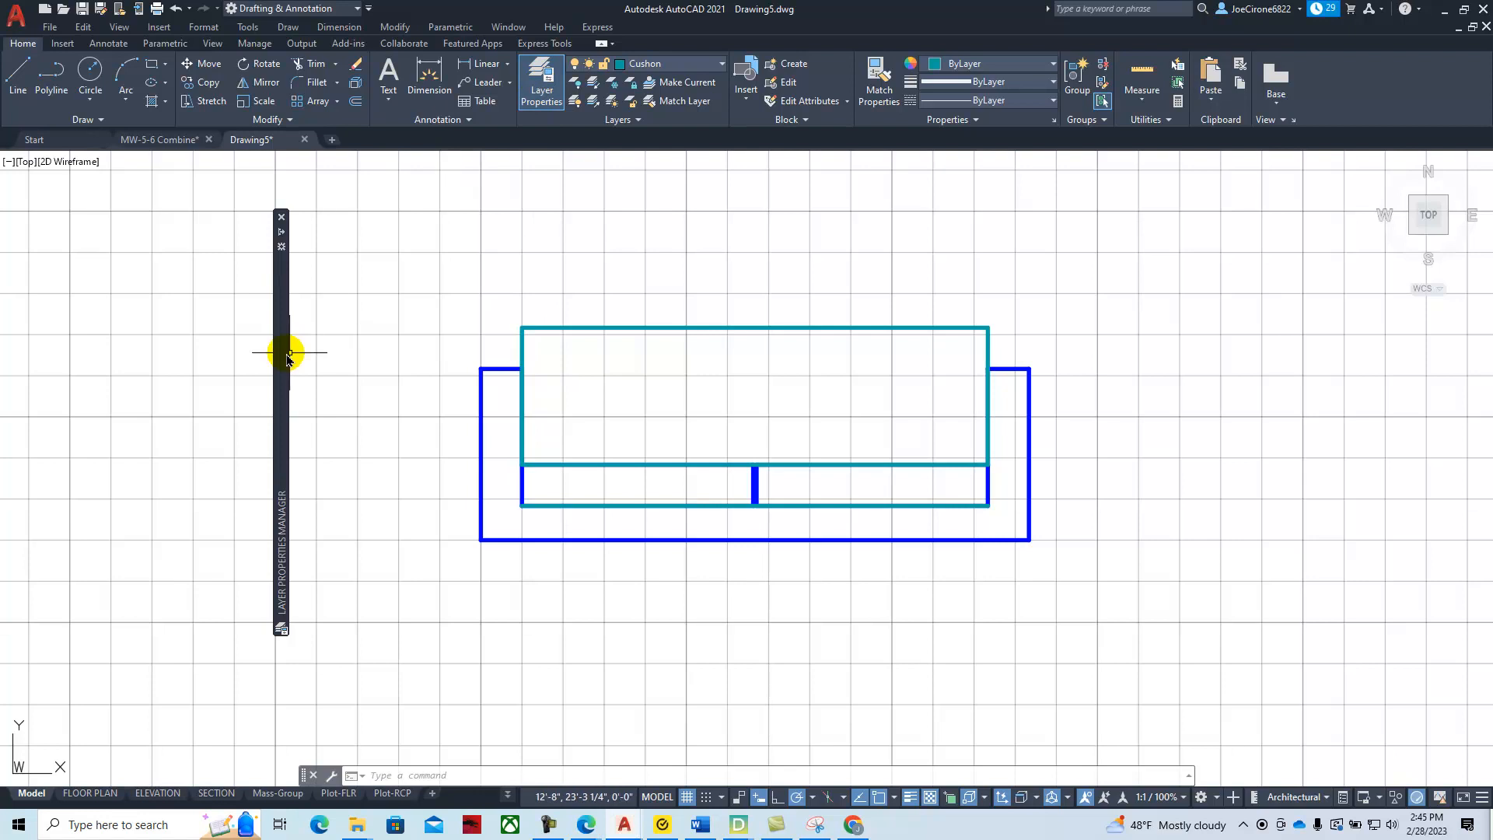
{"action": "mouse_move", "coordinate": [288, 356]}
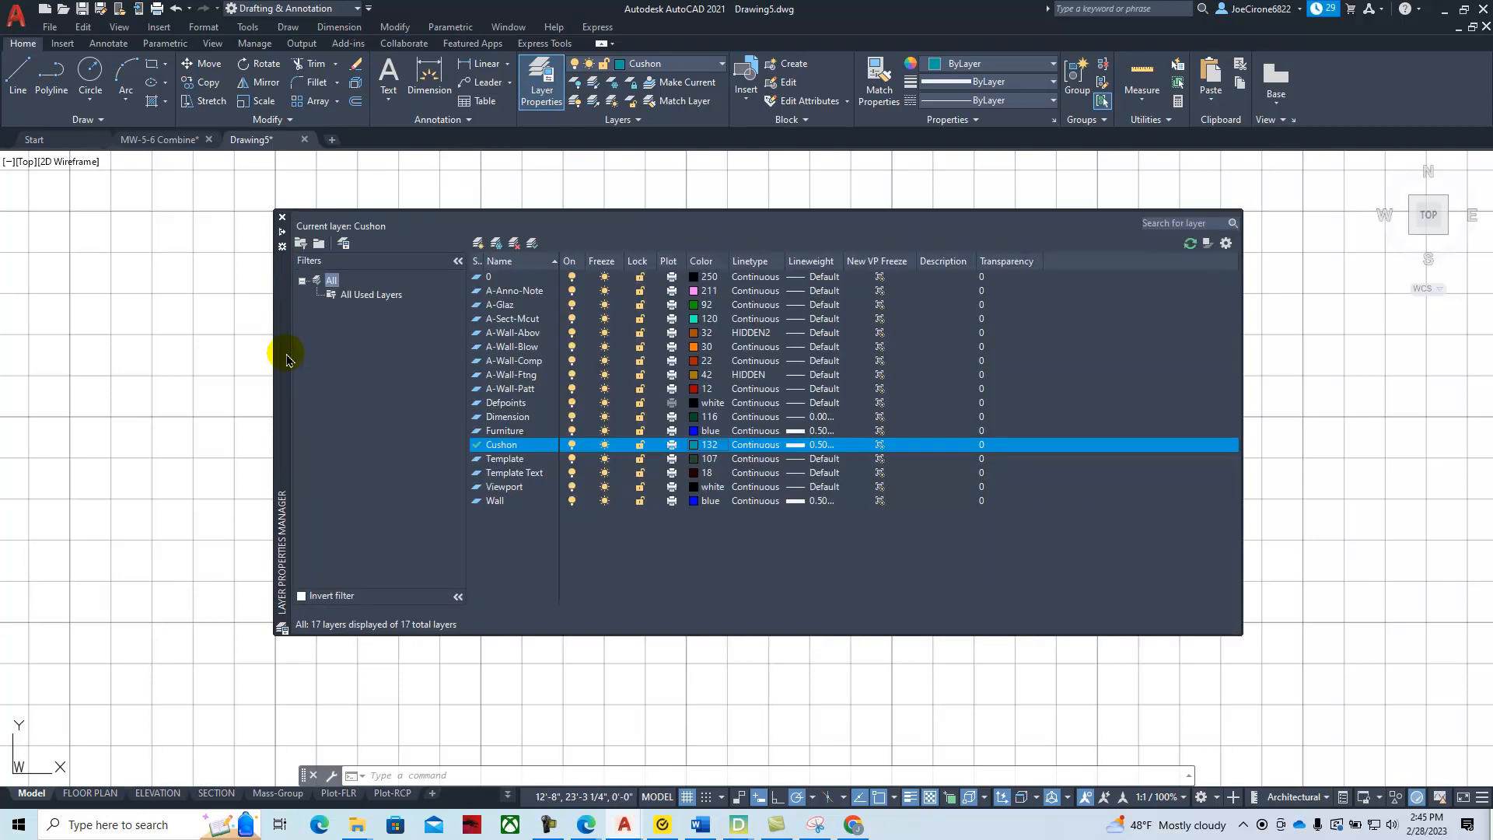
{"action": "left_click", "coordinate": [478, 244]}
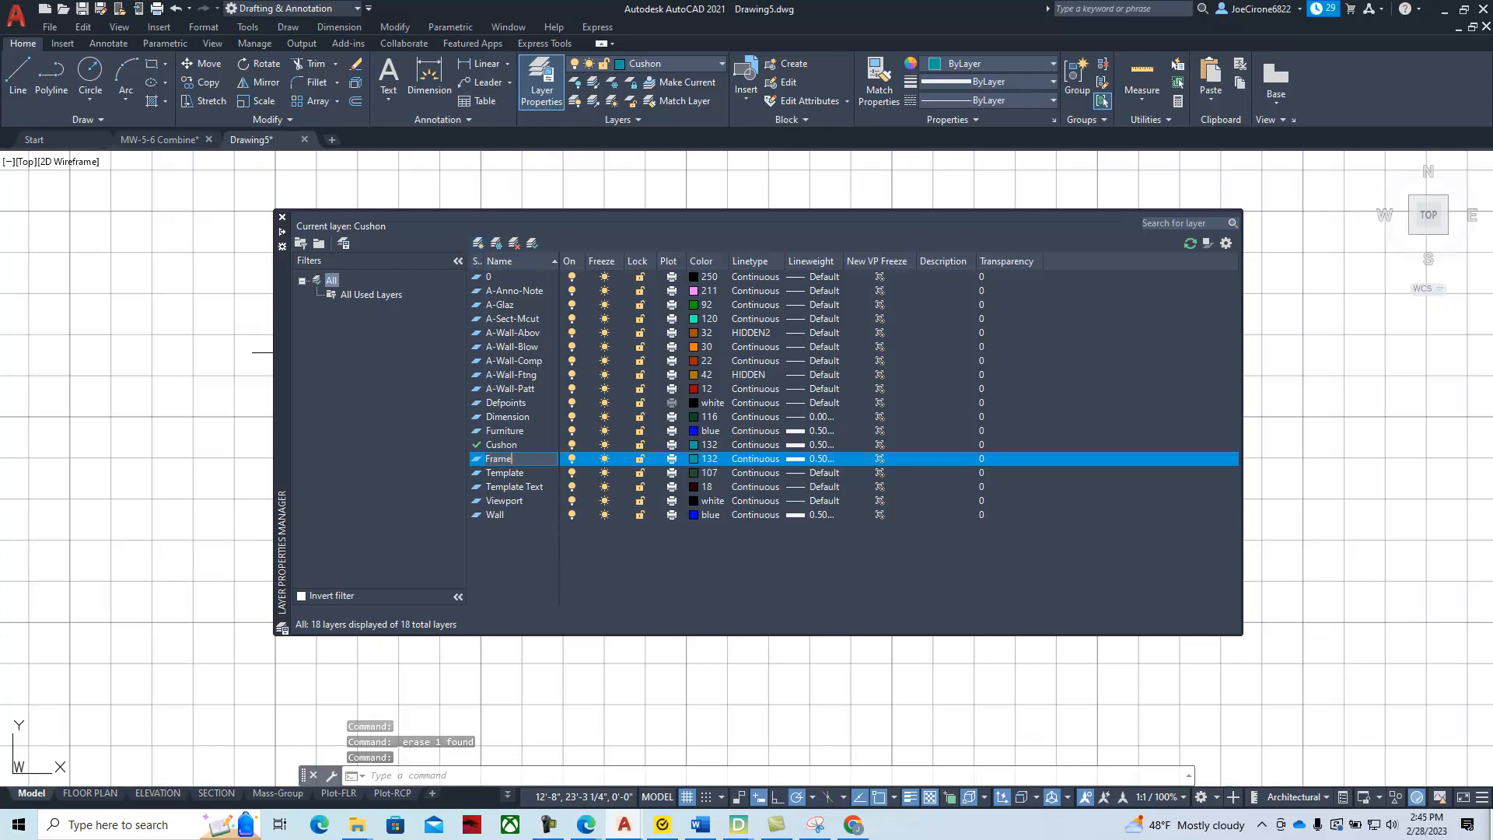
{"action": "left_click", "coordinate": [694, 459]}
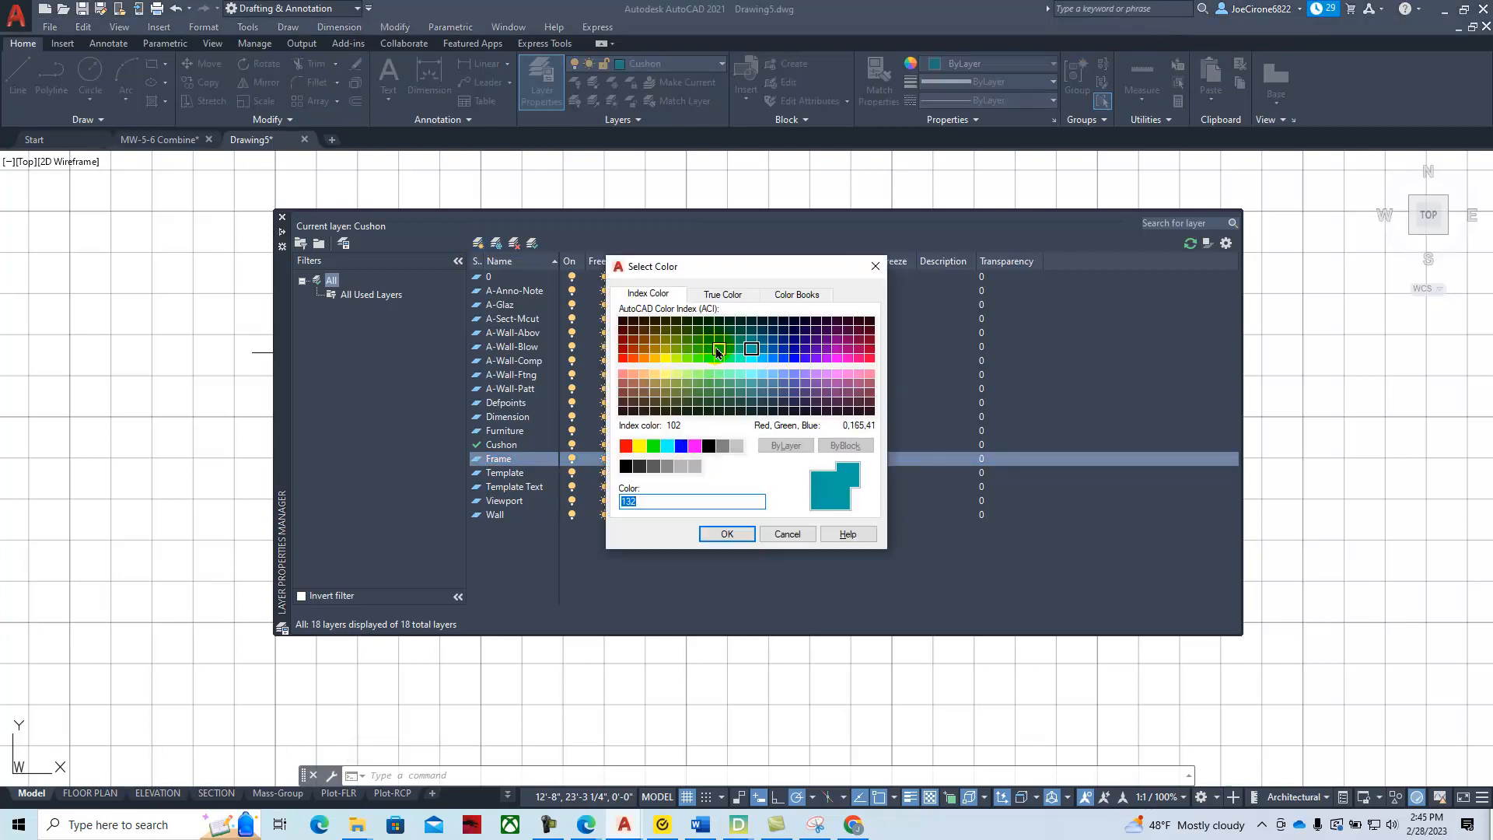
{"action": "left_click", "coordinate": [709, 352]}
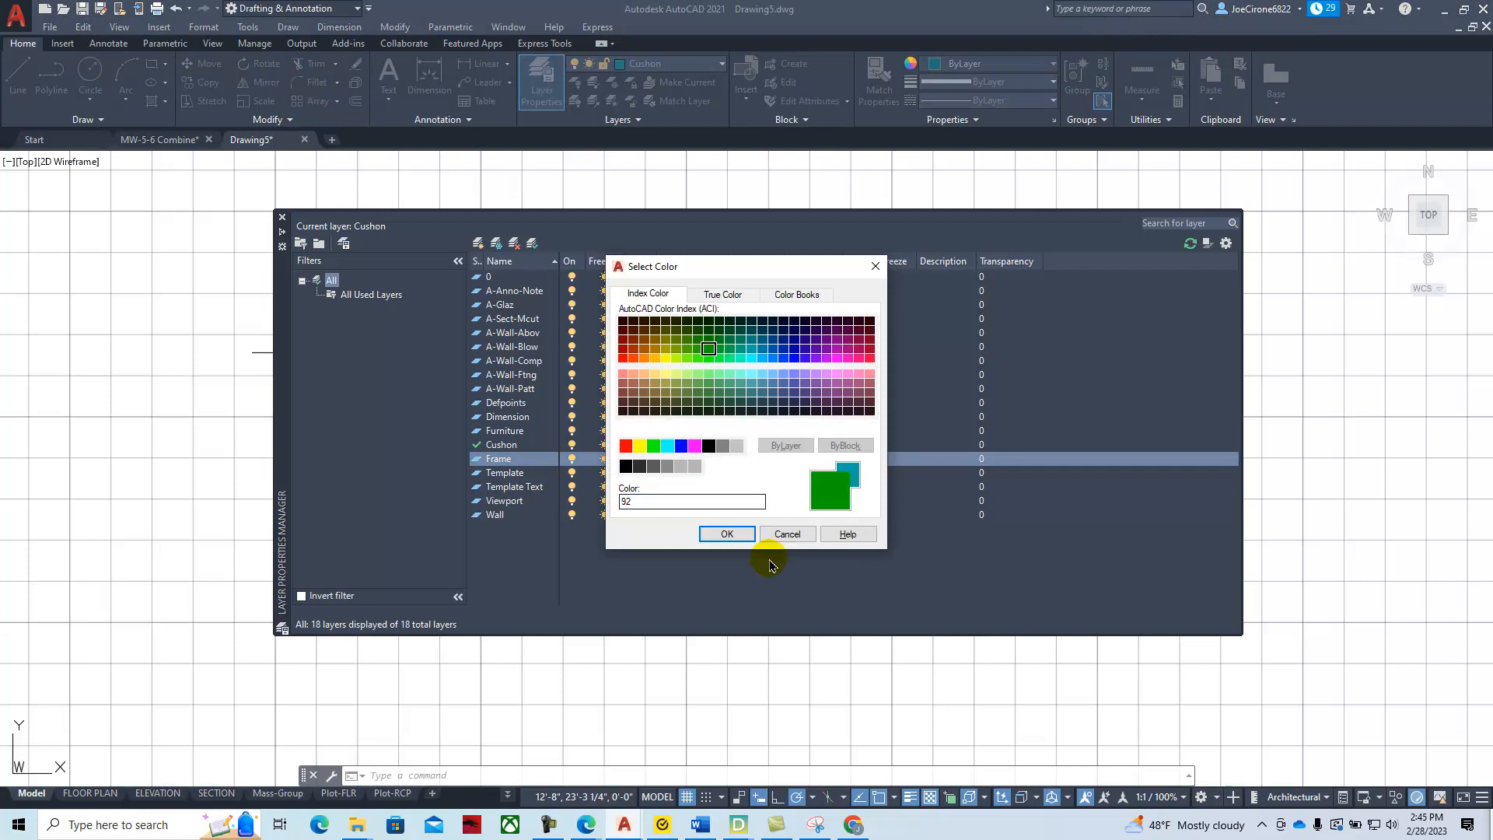
{"action": "left_click", "coordinate": [727, 534]}
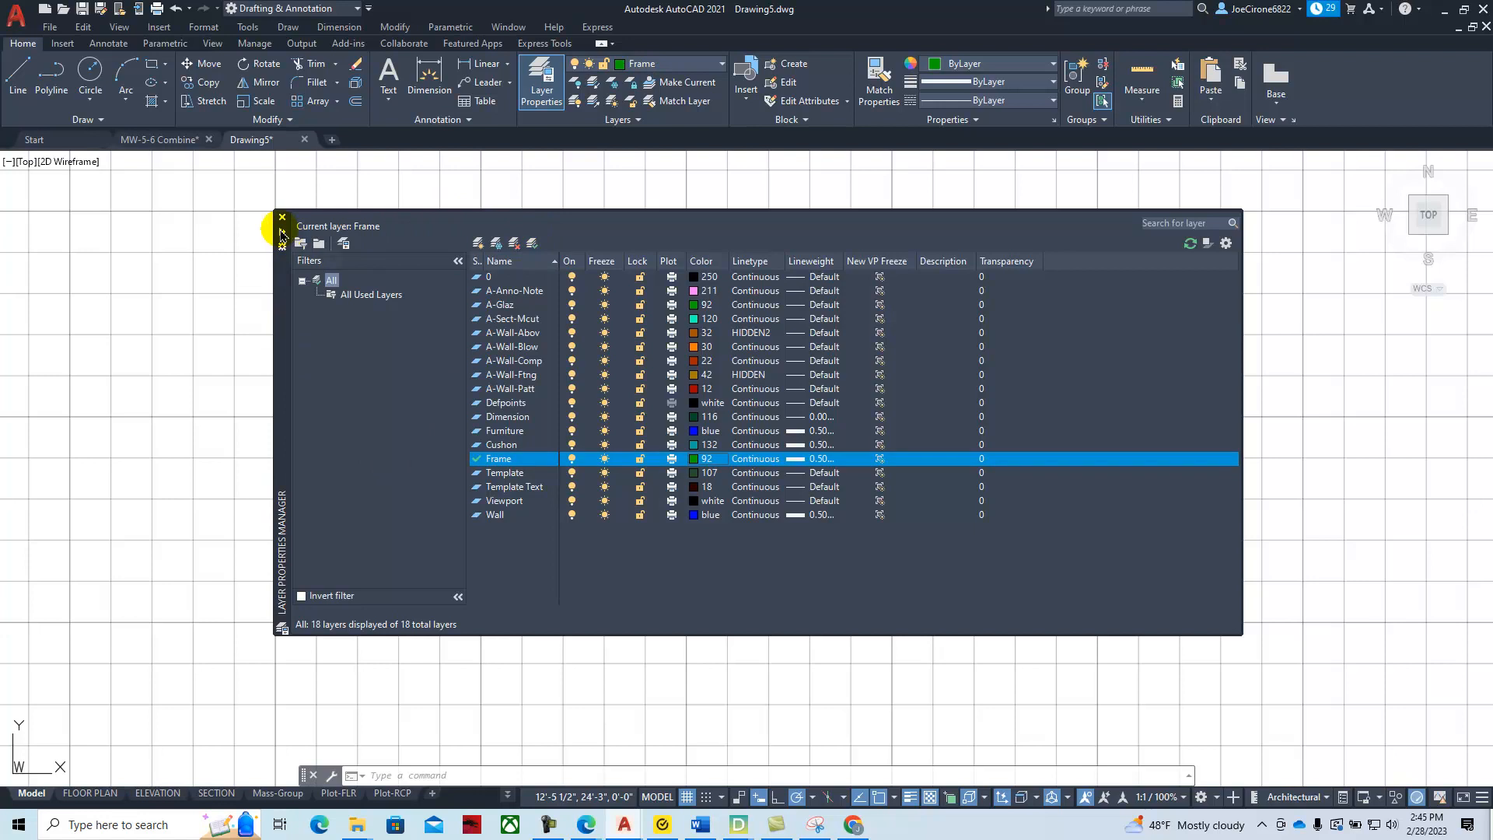
{"action": "left_click", "coordinate": [282, 234]}
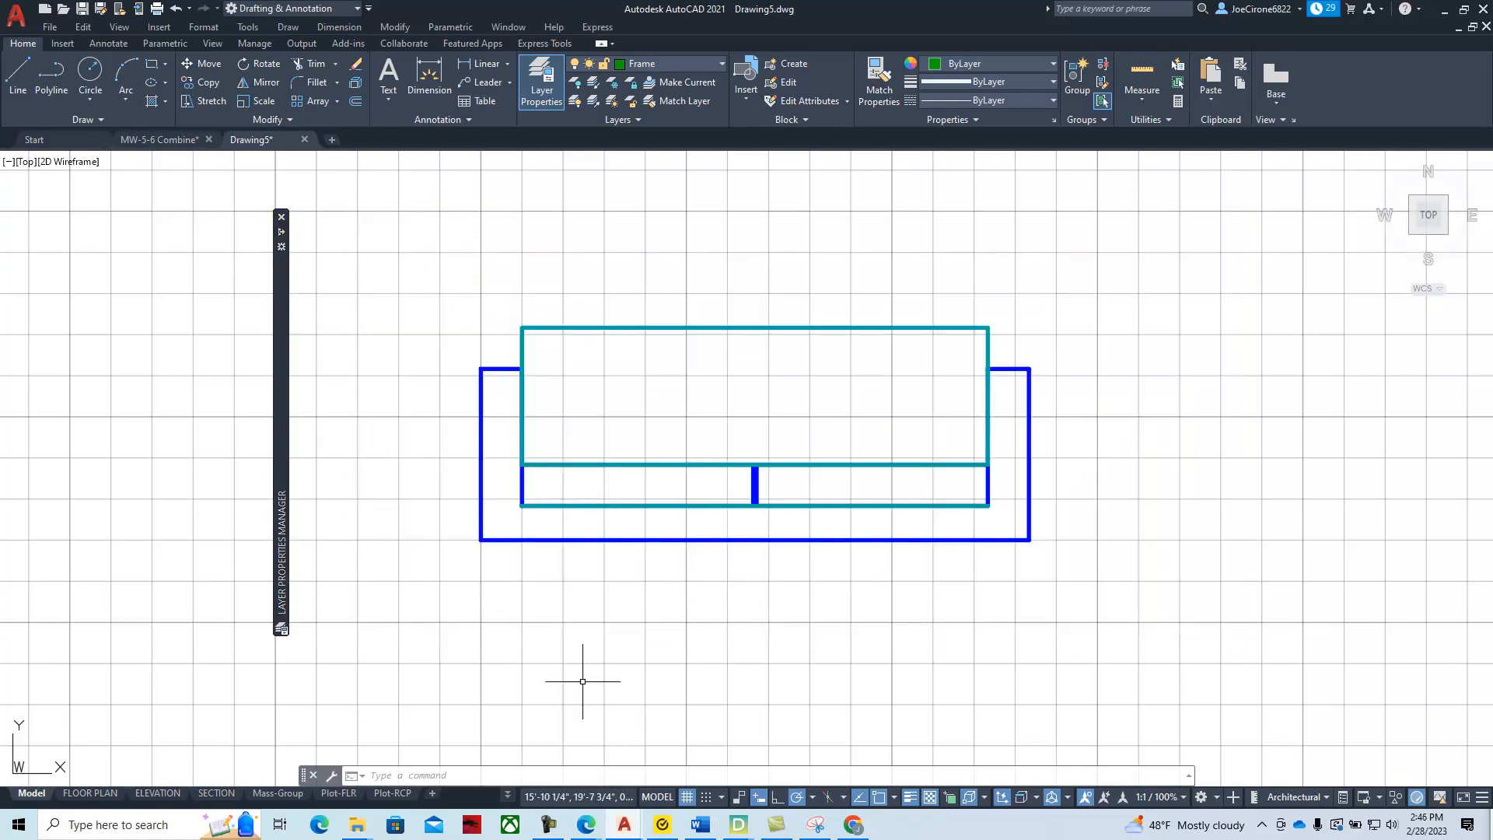
Offset the couch's bottom line 1 inch downward
{"action": "middle_click_drag", "start_coordinate": [703, 599], "coordinate": [620, 523]}
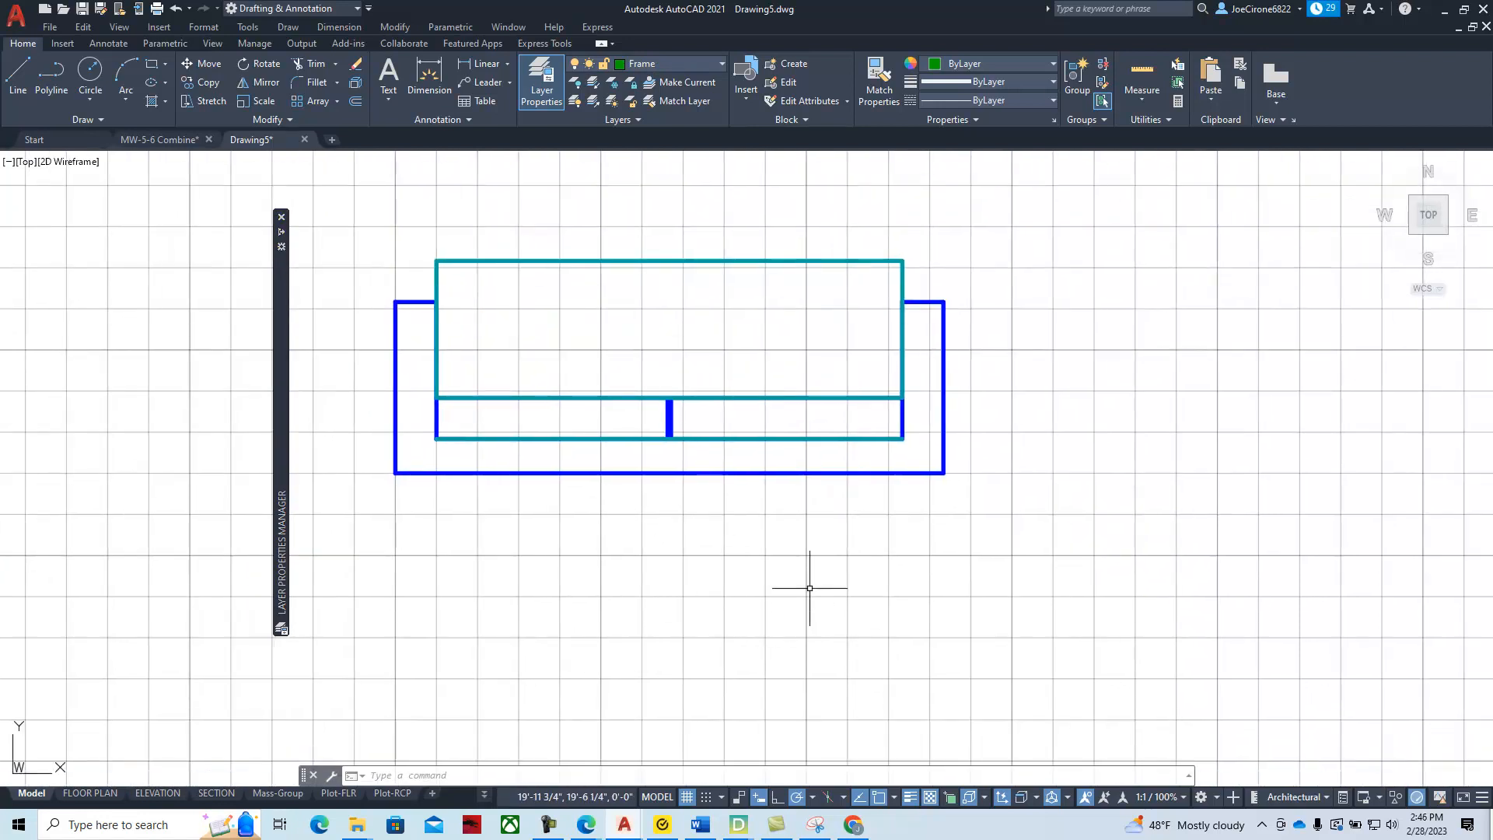
{"action": "scroll", "coordinate": [853, 543], "scroll_direction": "up", "scroll_amount": 3}
{"action": "scroll", "coordinate": [849, 540], "scroll_direction": "down", "scroll_amount": 3}
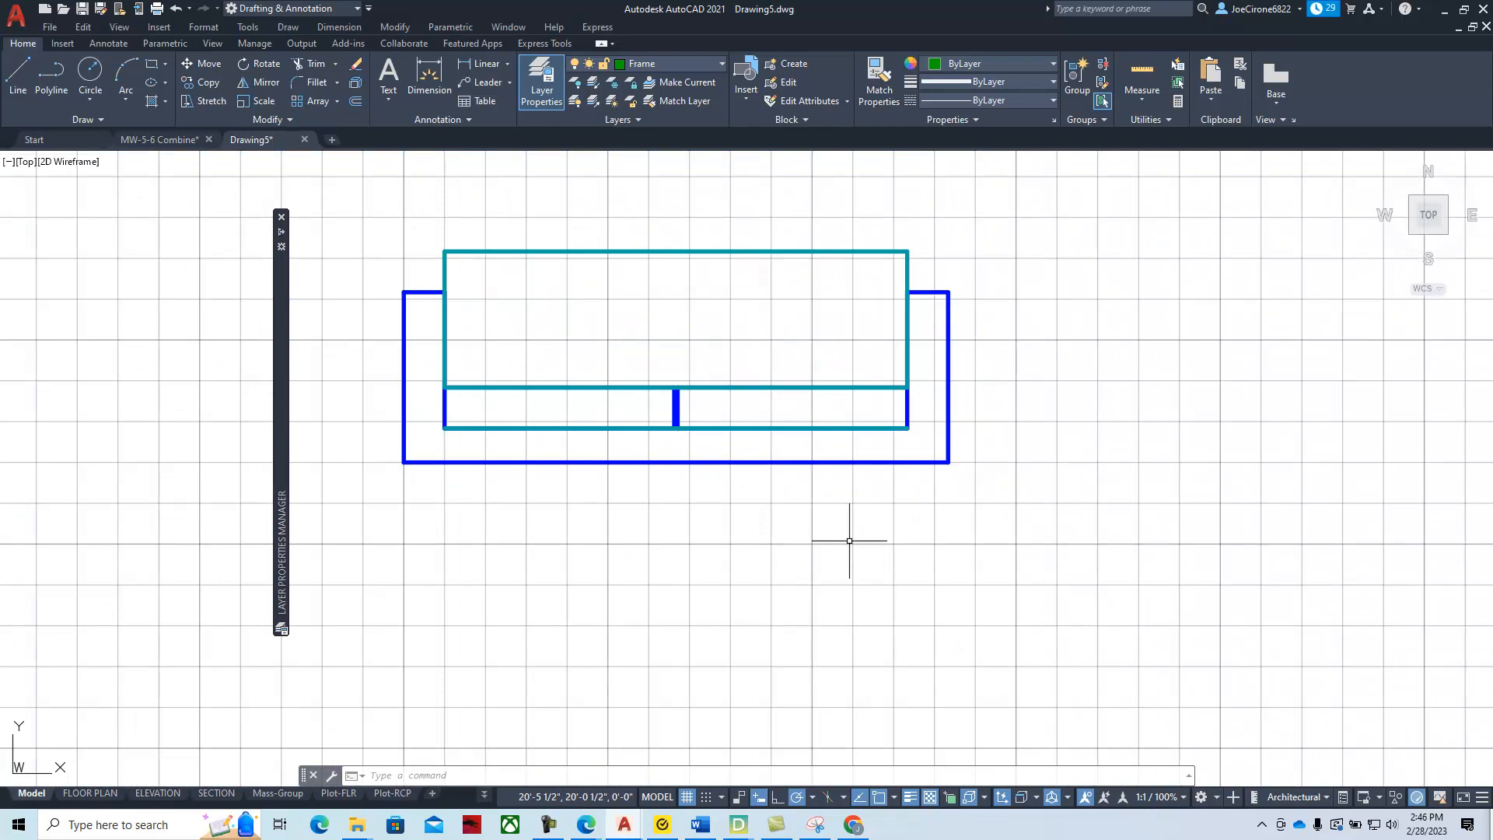
{"action": "left_click", "coordinate": [355, 101]}
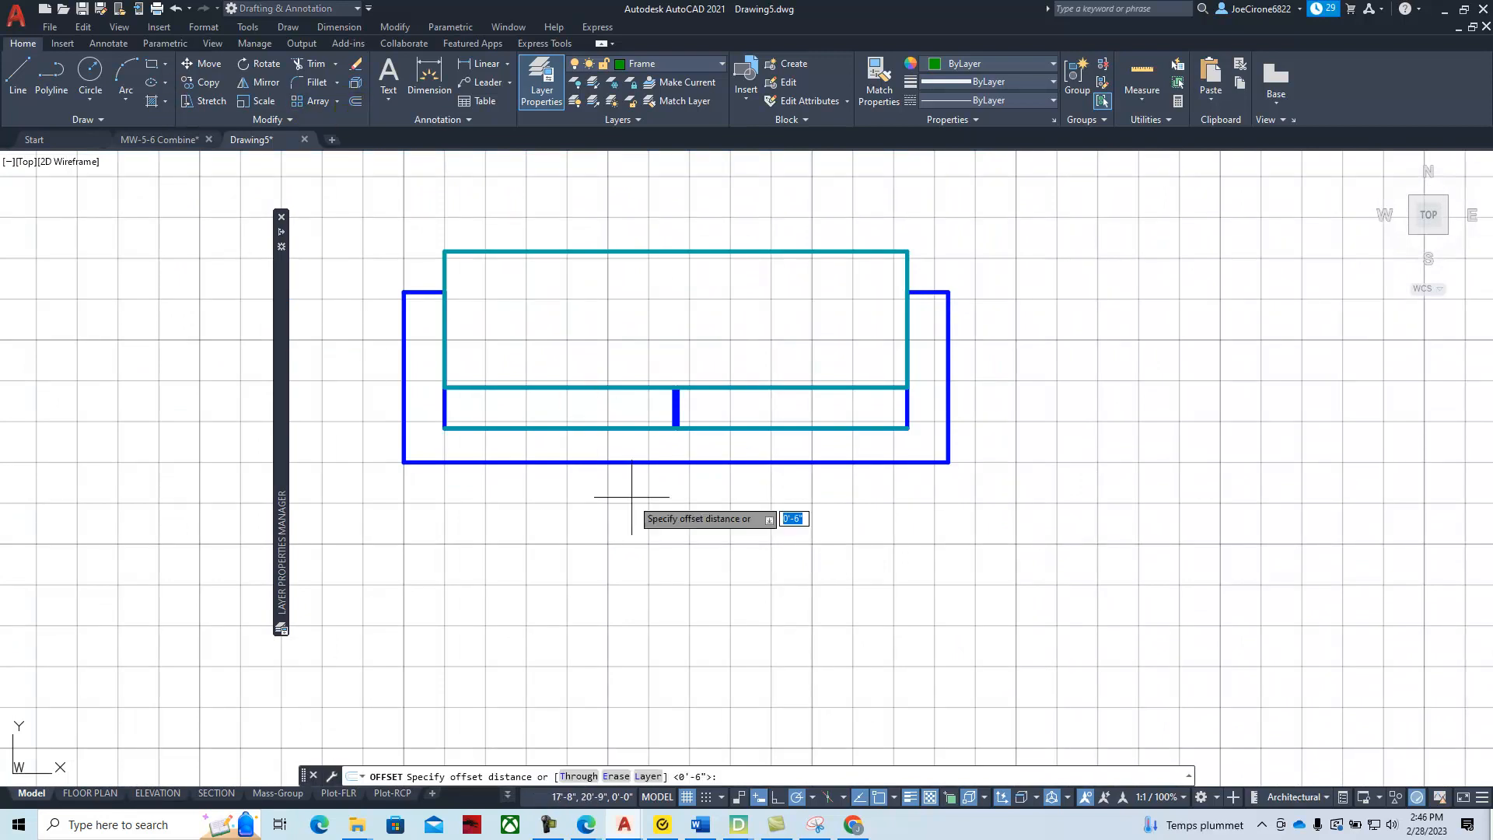
{"action": "type", "text": "1"}
{"action": "key", "text": "Return"}
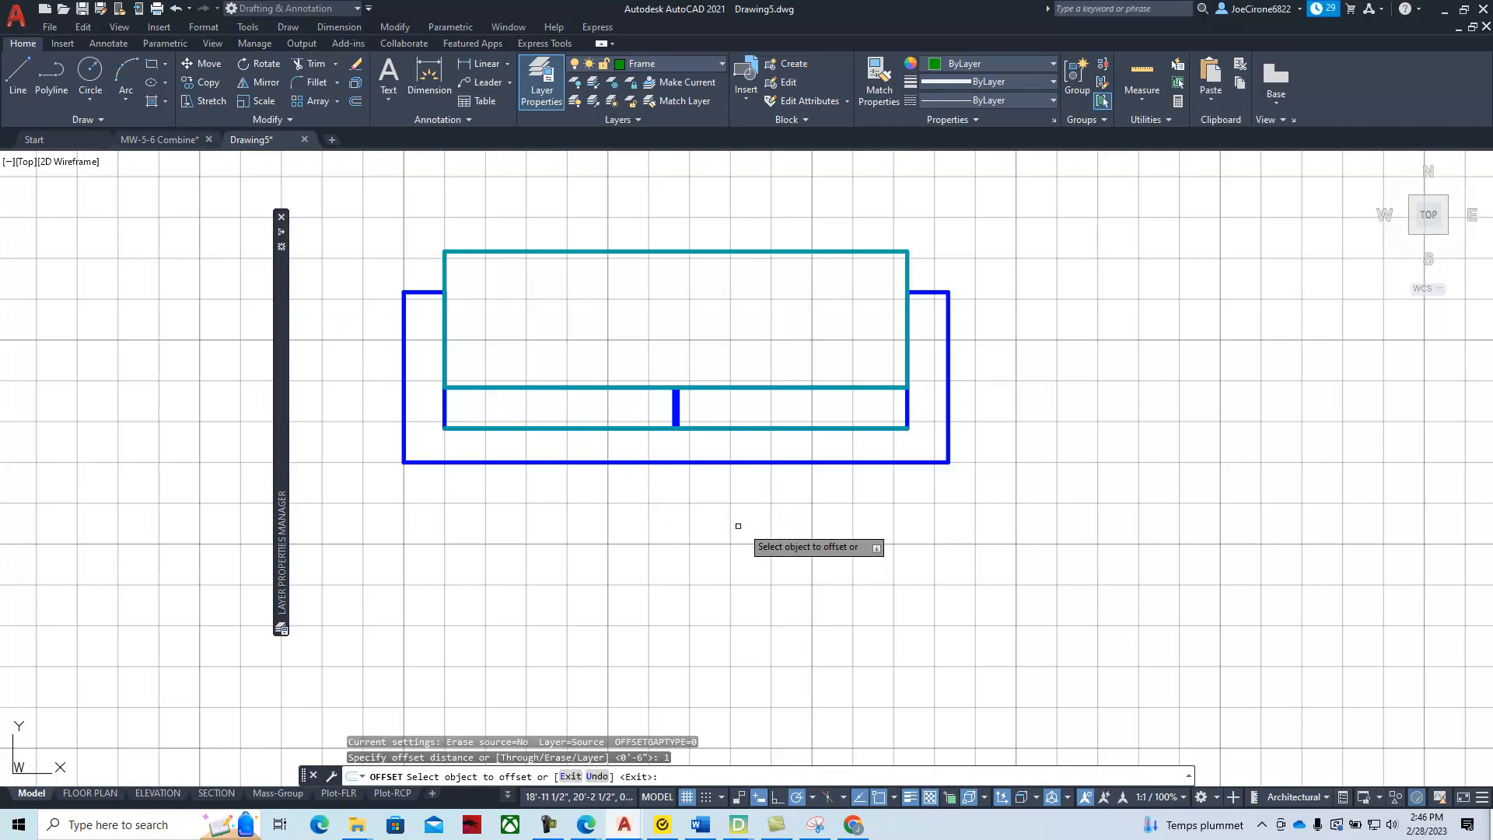
{"action": "left_click", "coordinate": [767, 463]}
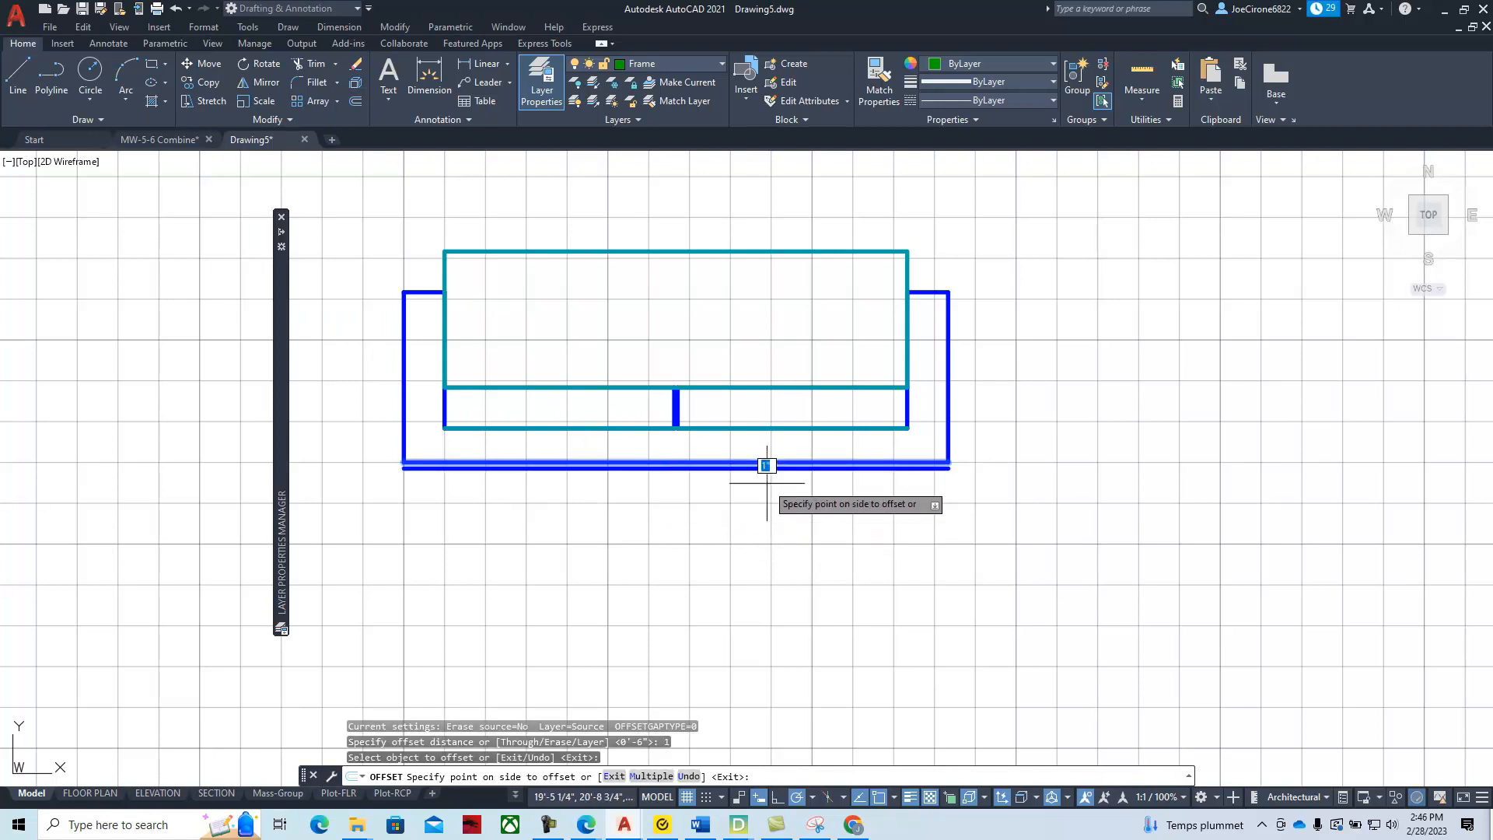
{"action": "left_click", "coordinate": [768, 532]}
{"action": "key", "text": "Escape"}
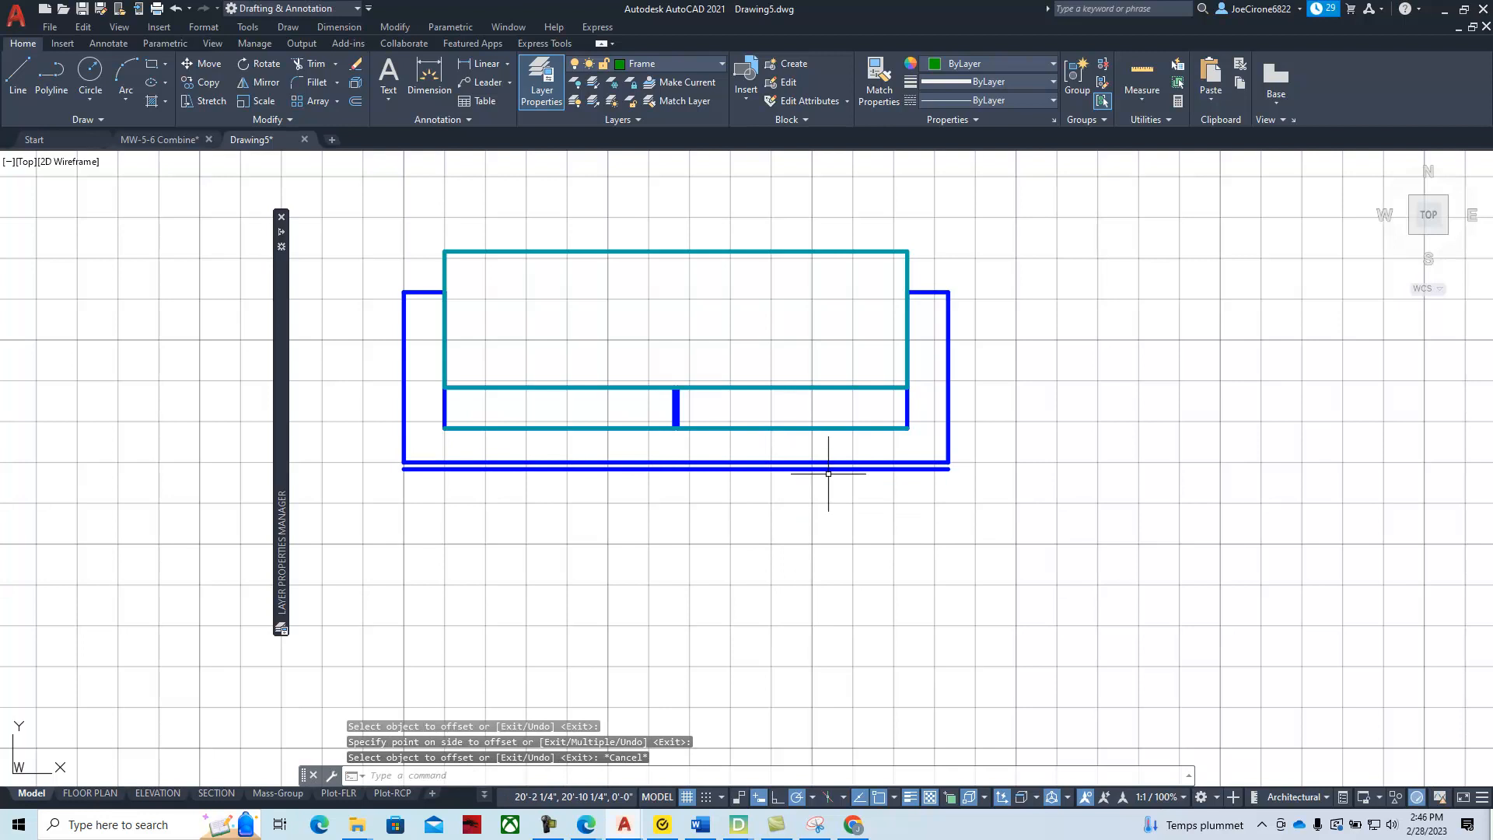
Move the line offset below the couch to the Frame layer
{"action": "left_click", "coordinate": [828, 469]}
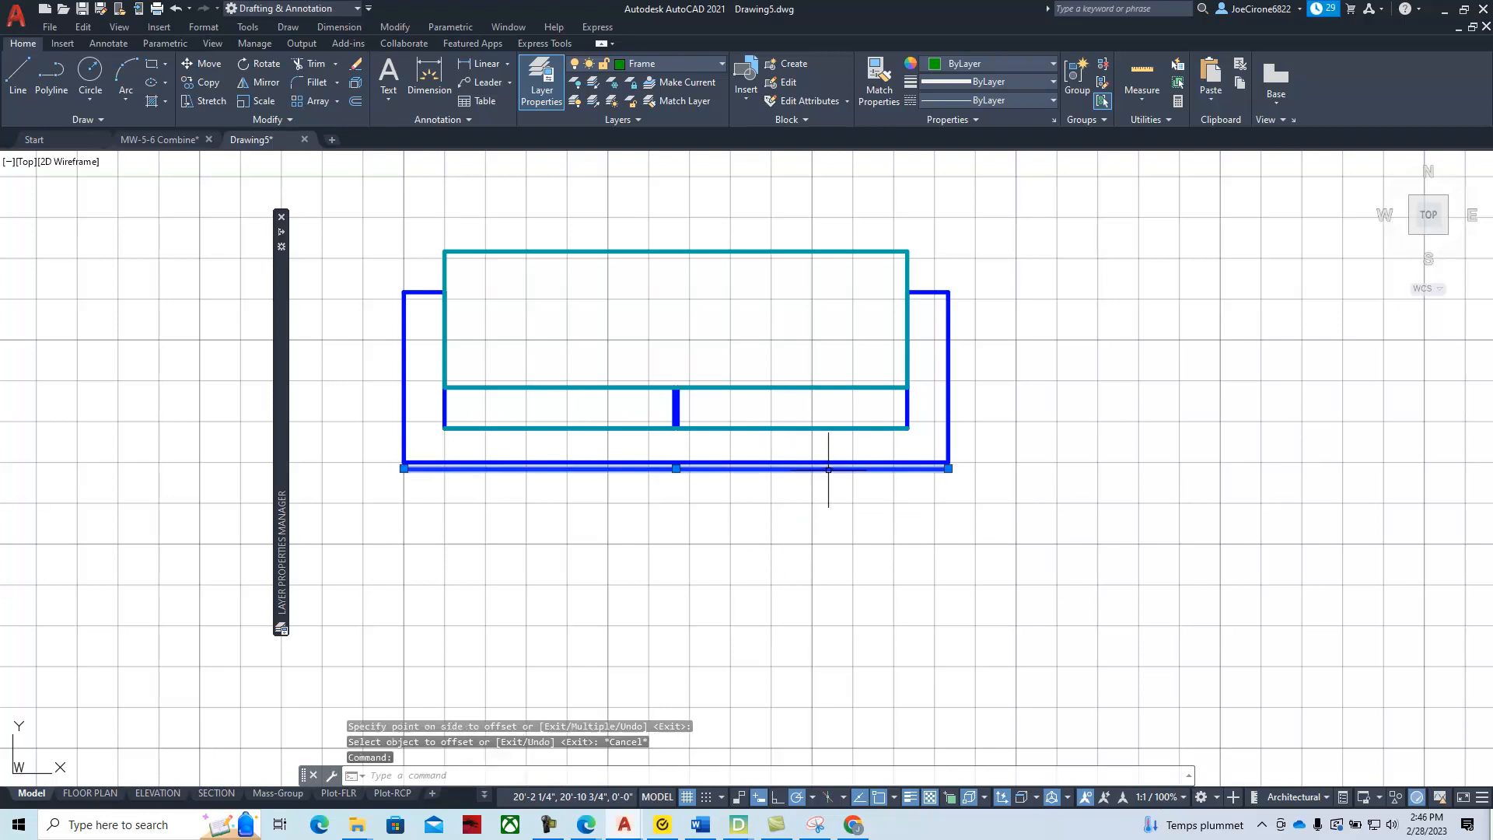
{"action": "left_click", "coordinate": [710, 69]}
{"action": "left_click", "coordinate": [654, 313]}
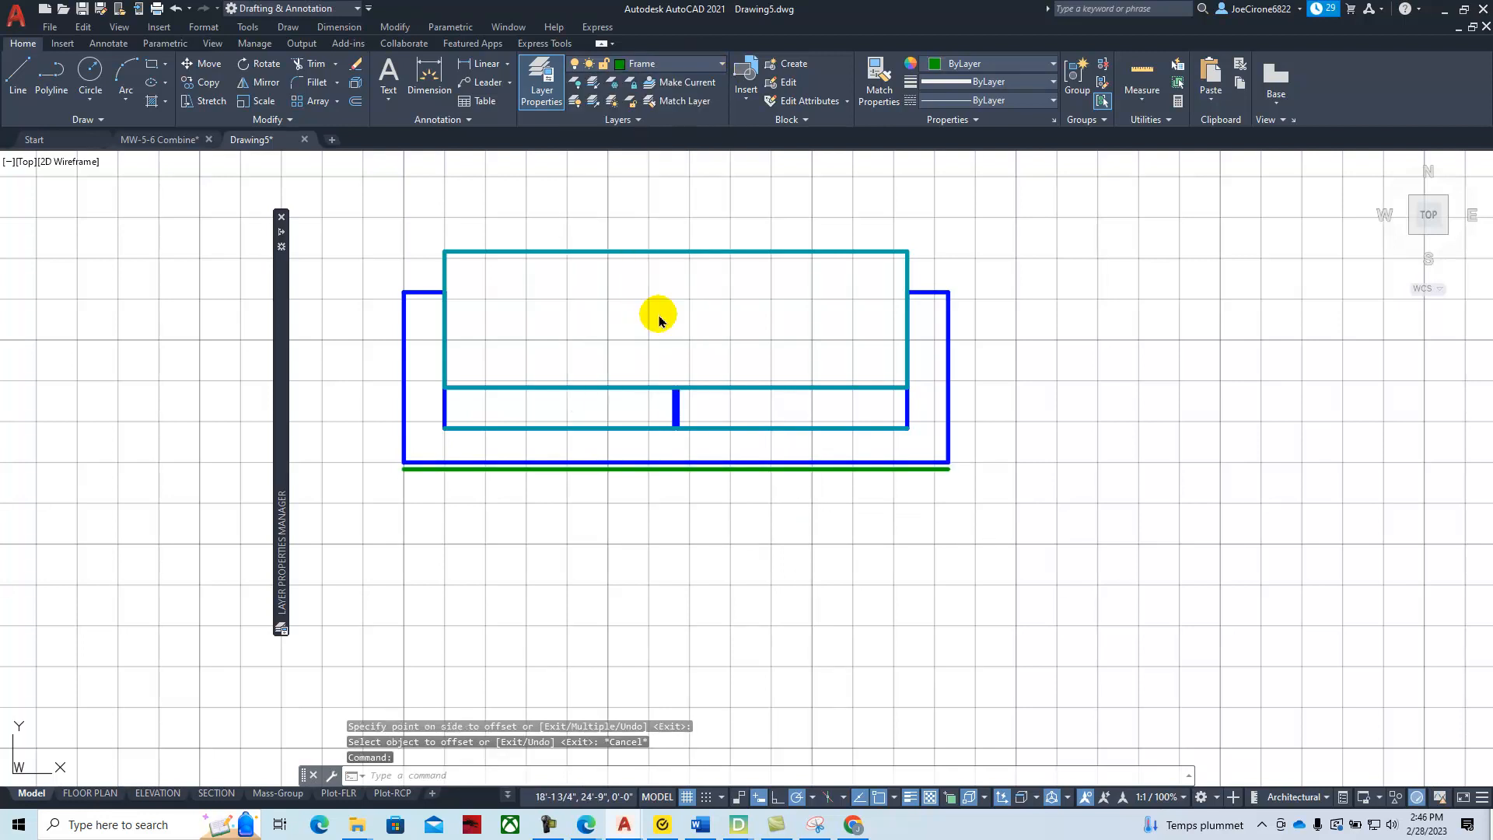
{"action": "key", "text": "Escape"}
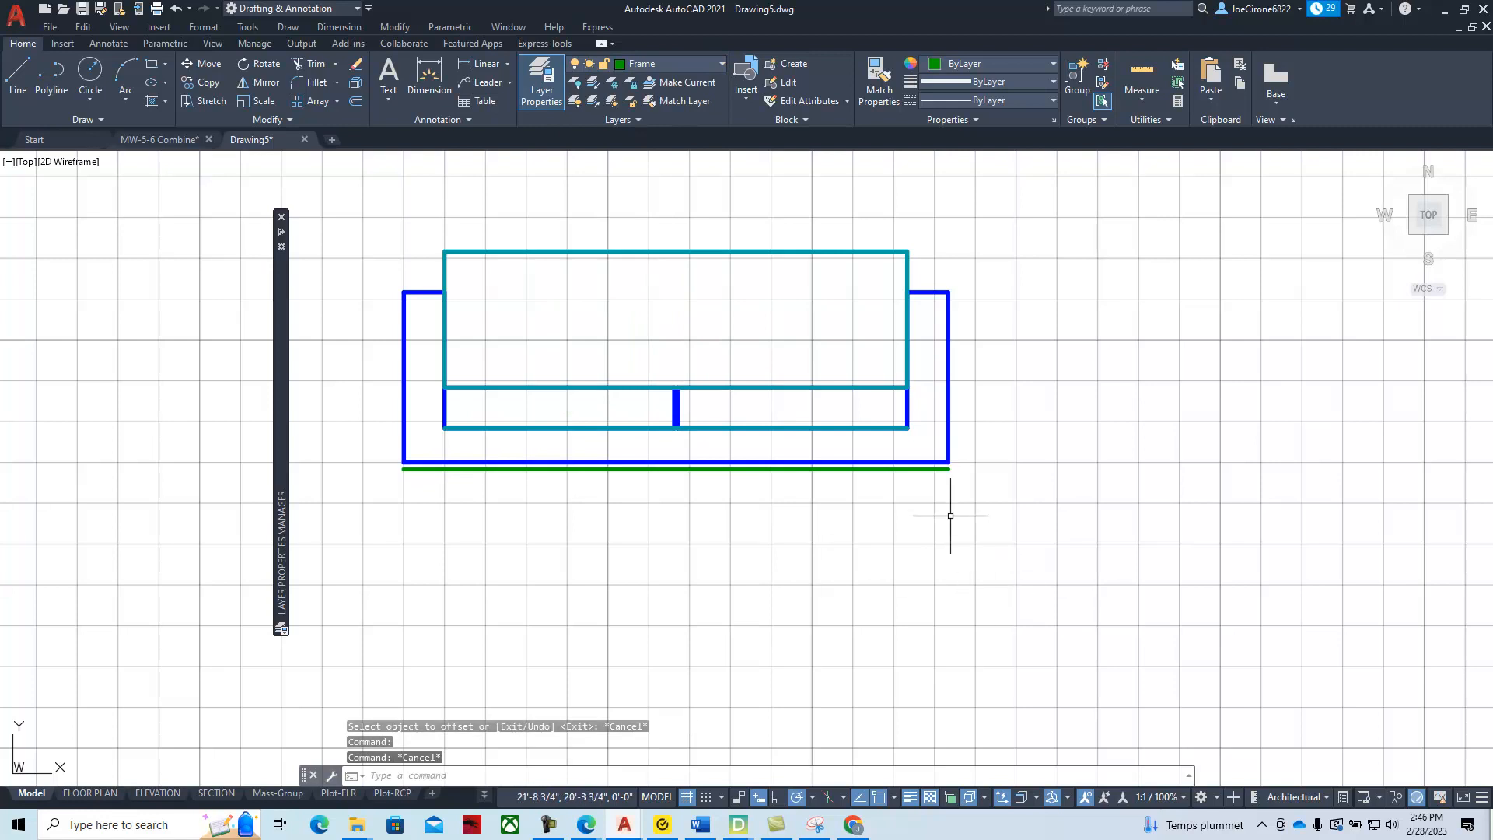
Draw a short vertical line joining the couch's lower-right corner to the right end of the green frame line
{"action": "scroll", "coordinate": [949, 505], "scroll_direction": "up", "scroll_amount": 6}
{"action": "middle_click_drag", "start_coordinate": [914, 447], "coordinate": [938, 621]}
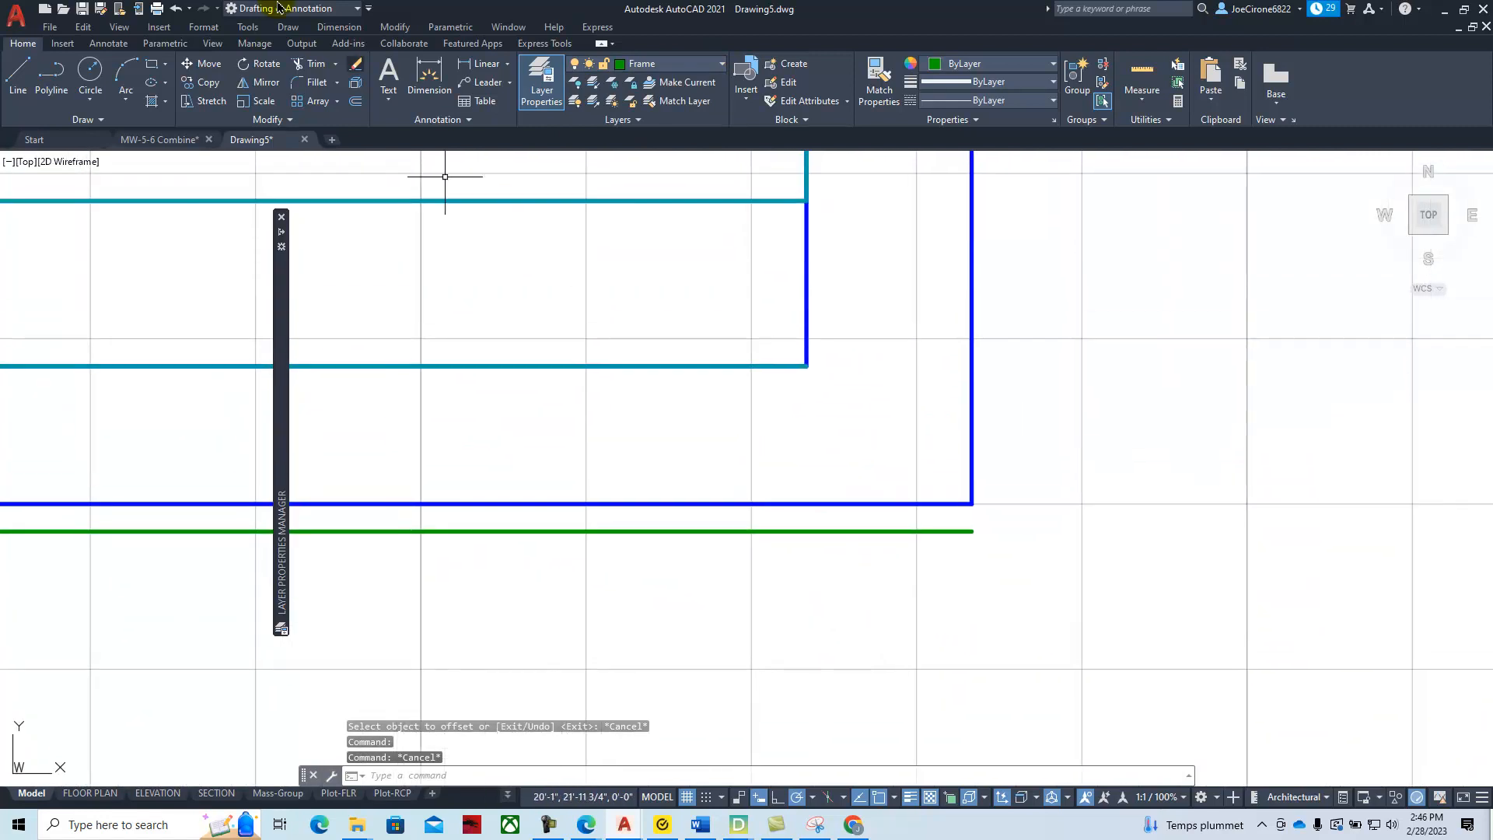
{"action": "left_click", "coordinate": [17, 78]}
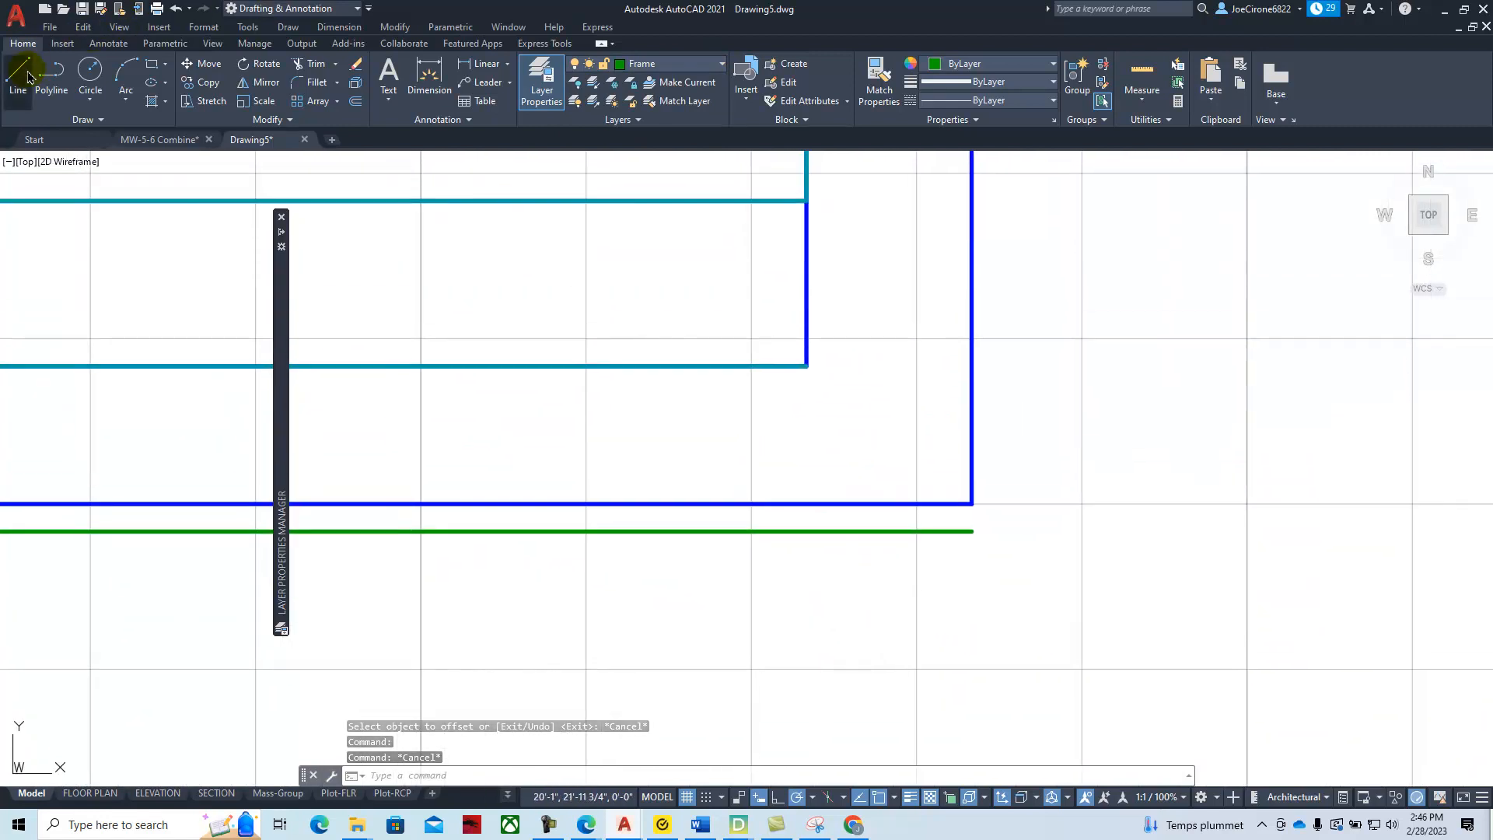
{"action": "left_click", "coordinate": [971, 503]}
{"action": "left_click", "coordinate": [971, 531]}
{"action": "key", "text": "Escape"}
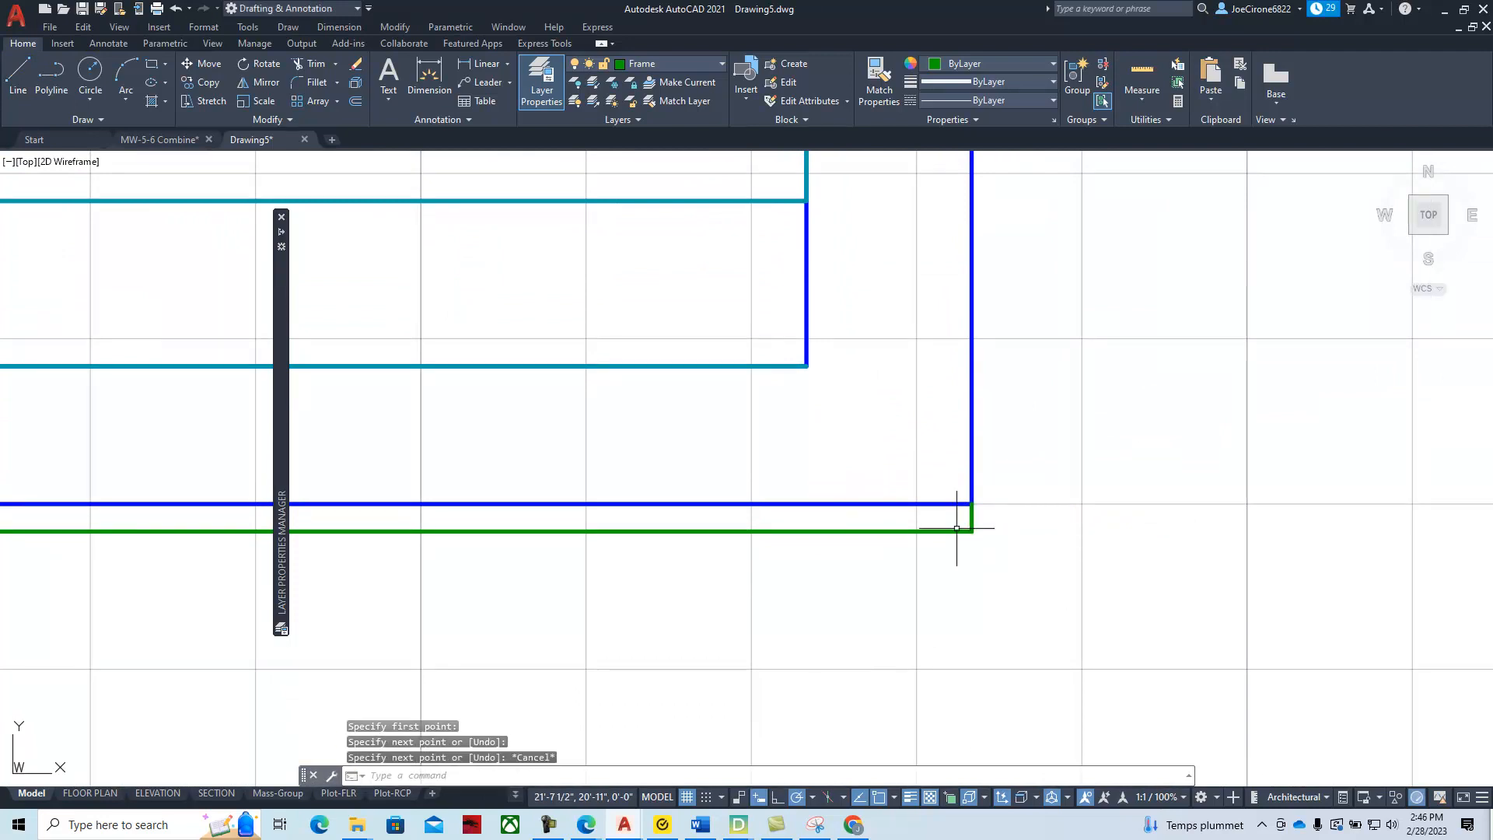
Offset the short vertical line at the frame's right end 1 inch to the left
{"action": "left_click", "coordinate": [354, 104]}
{"action": "type", "text": "1"}
{"action": "key", "text": "Return"}
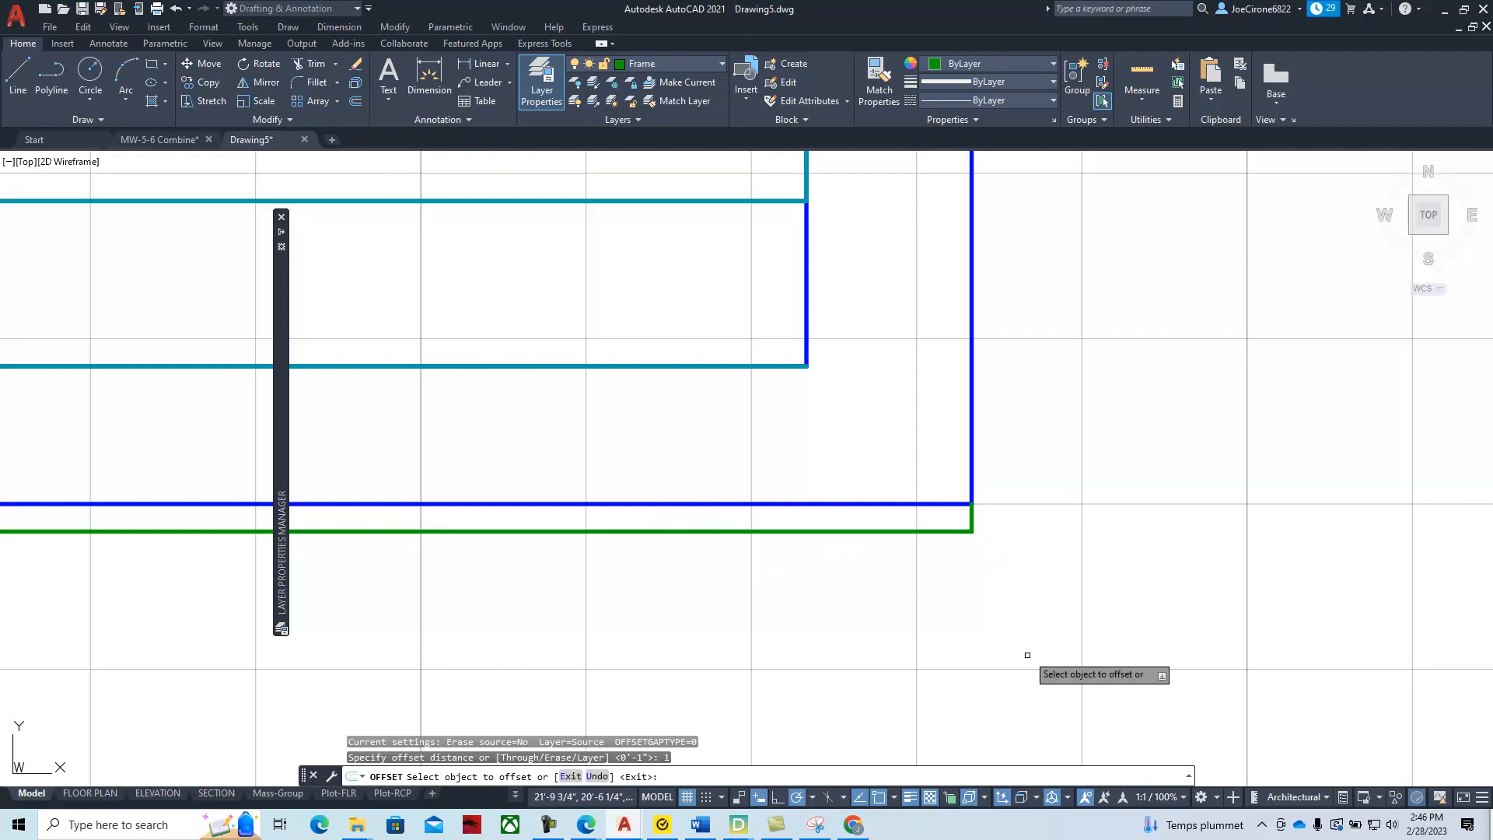
{"action": "left_click", "coordinate": [970, 516]}
{"action": "left_click", "coordinate": [737, 517]}
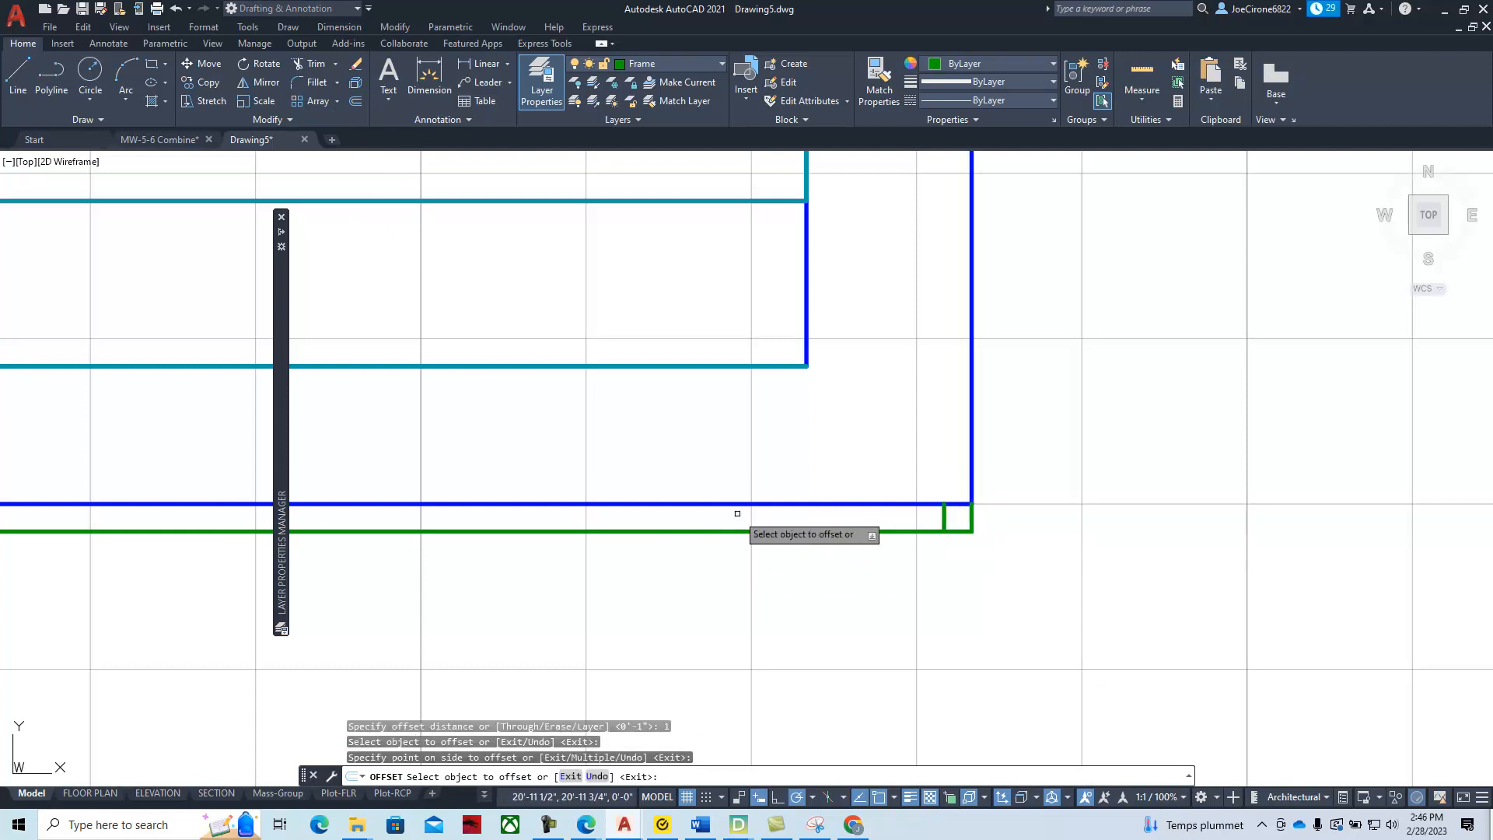
{"action": "key", "text": "Escape"}
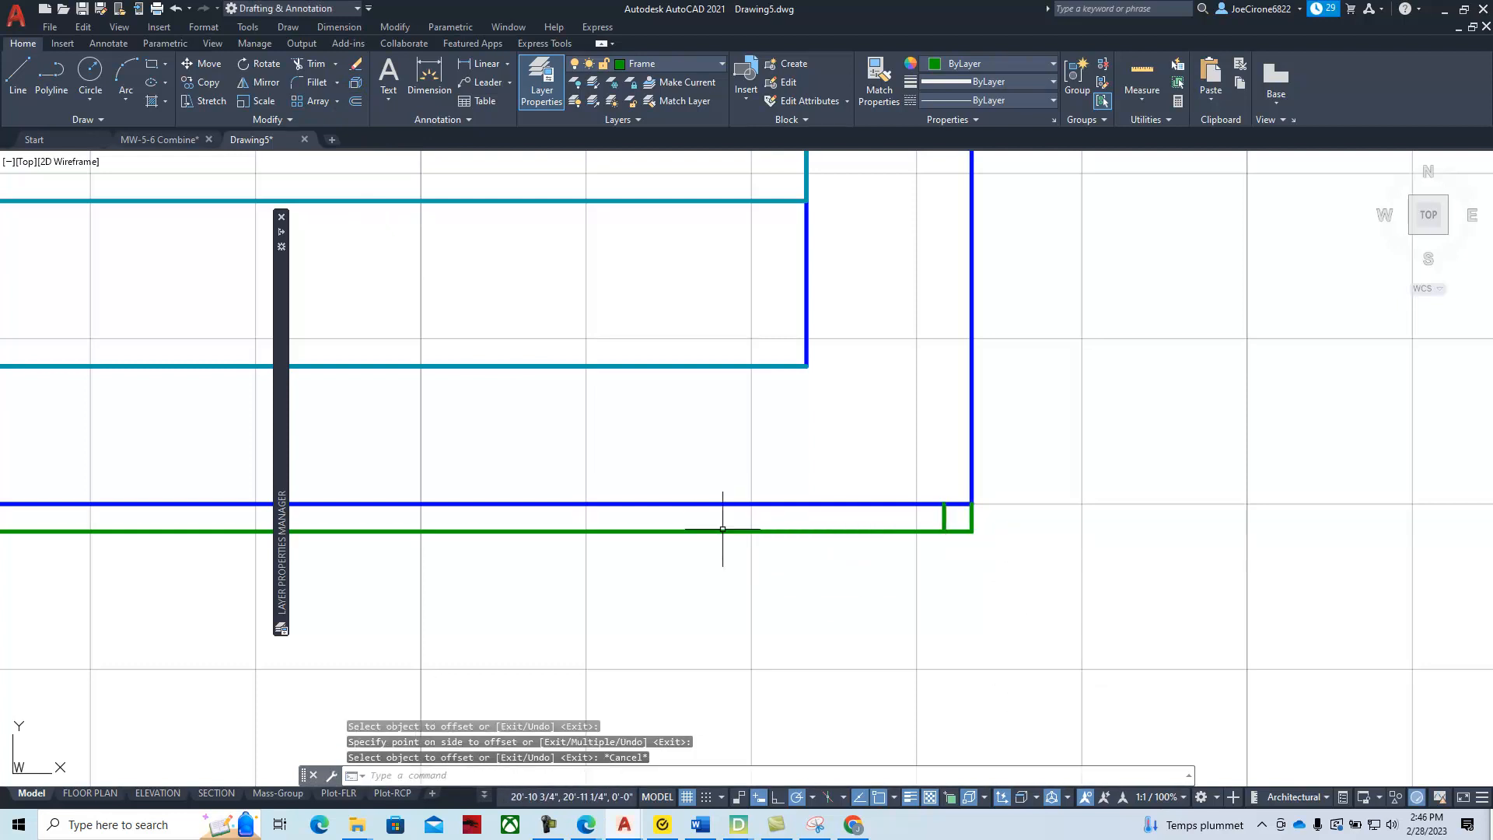
Trim away the outer short vertical line and the green frame line's end beyond the inner vertical line
{"action": "left_click", "coordinate": [312, 65]}
{"action": "left_click", "coordinate": [988, 525]}
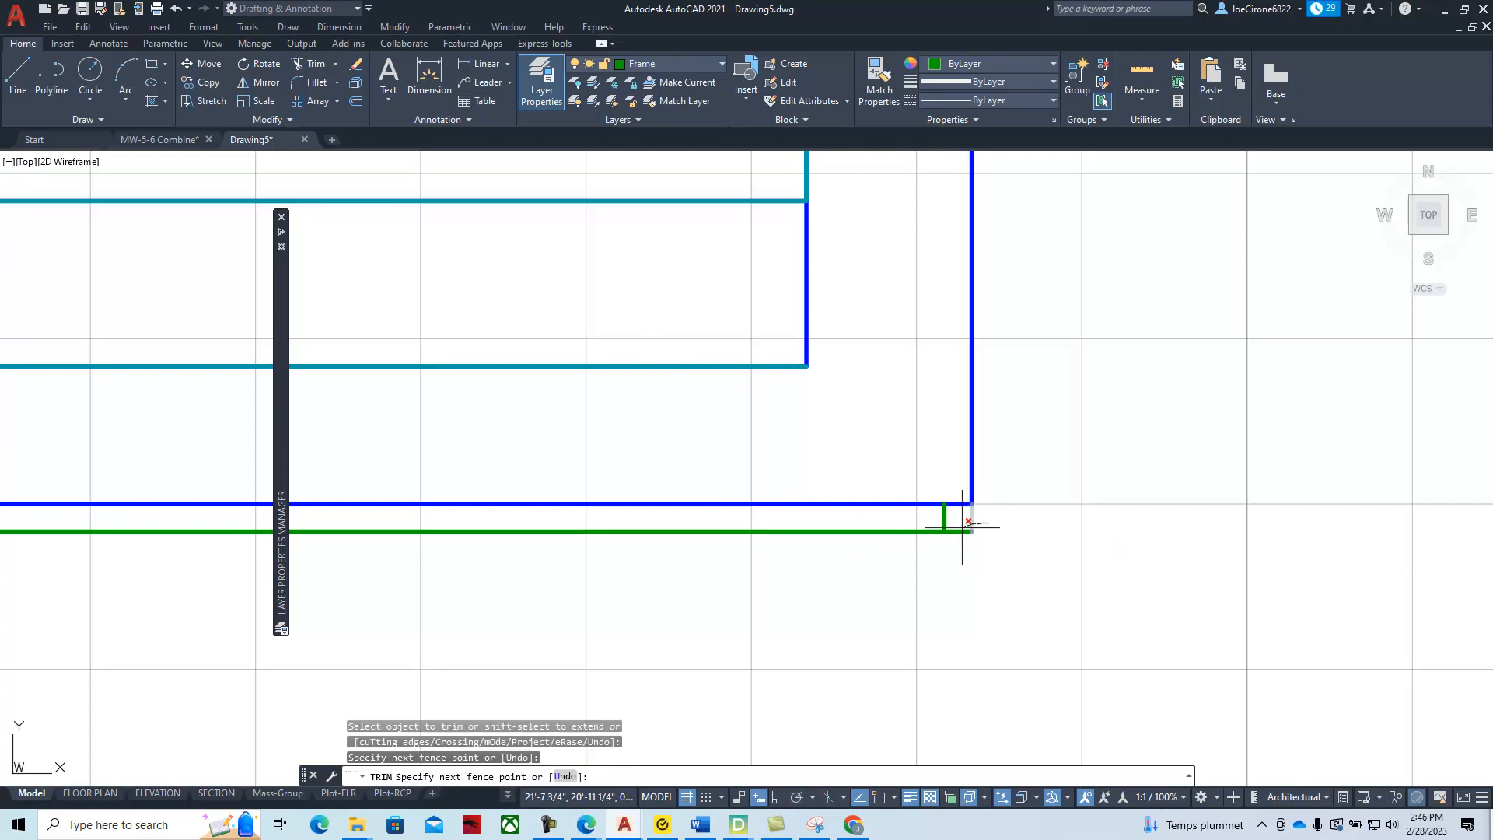
{"action": "left_click_drag", "start_coordinate": [959, 548], "coordinate": [947, 557]}
{"action": "scroll", "coordinate": [773, 647], "scroll_direction": "down", "scroll_amount": 2}
{"action": "middle_click_drag", "start_coordinate": [779, 647], "coordinate": [840, 654]}
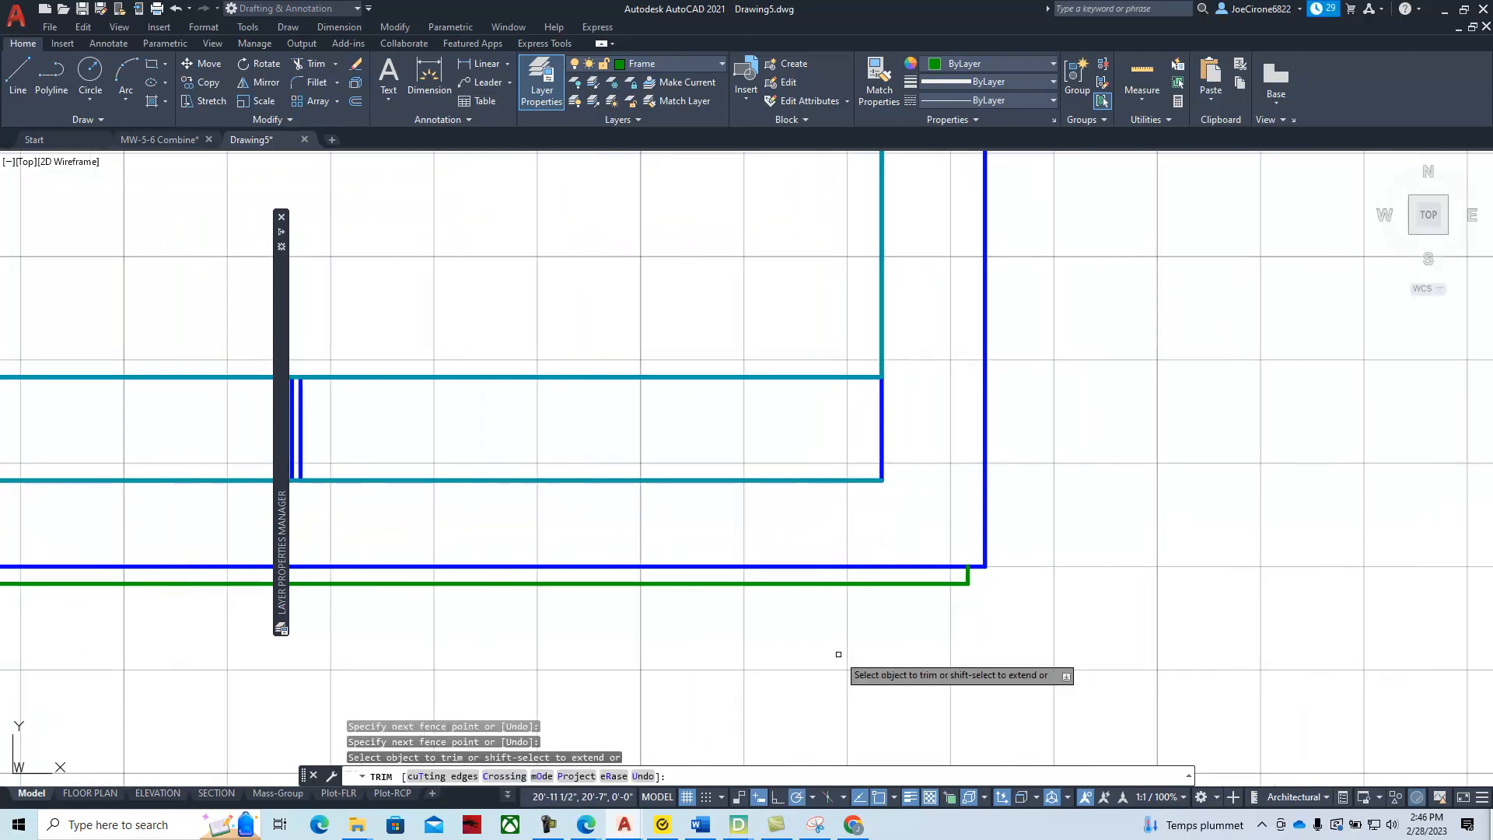
{"action": "key", "text": "Escape"}
{"action": "scroll", "coordinate": [839, 654], "scroll_direction": "down", "scroll_amount": 2}
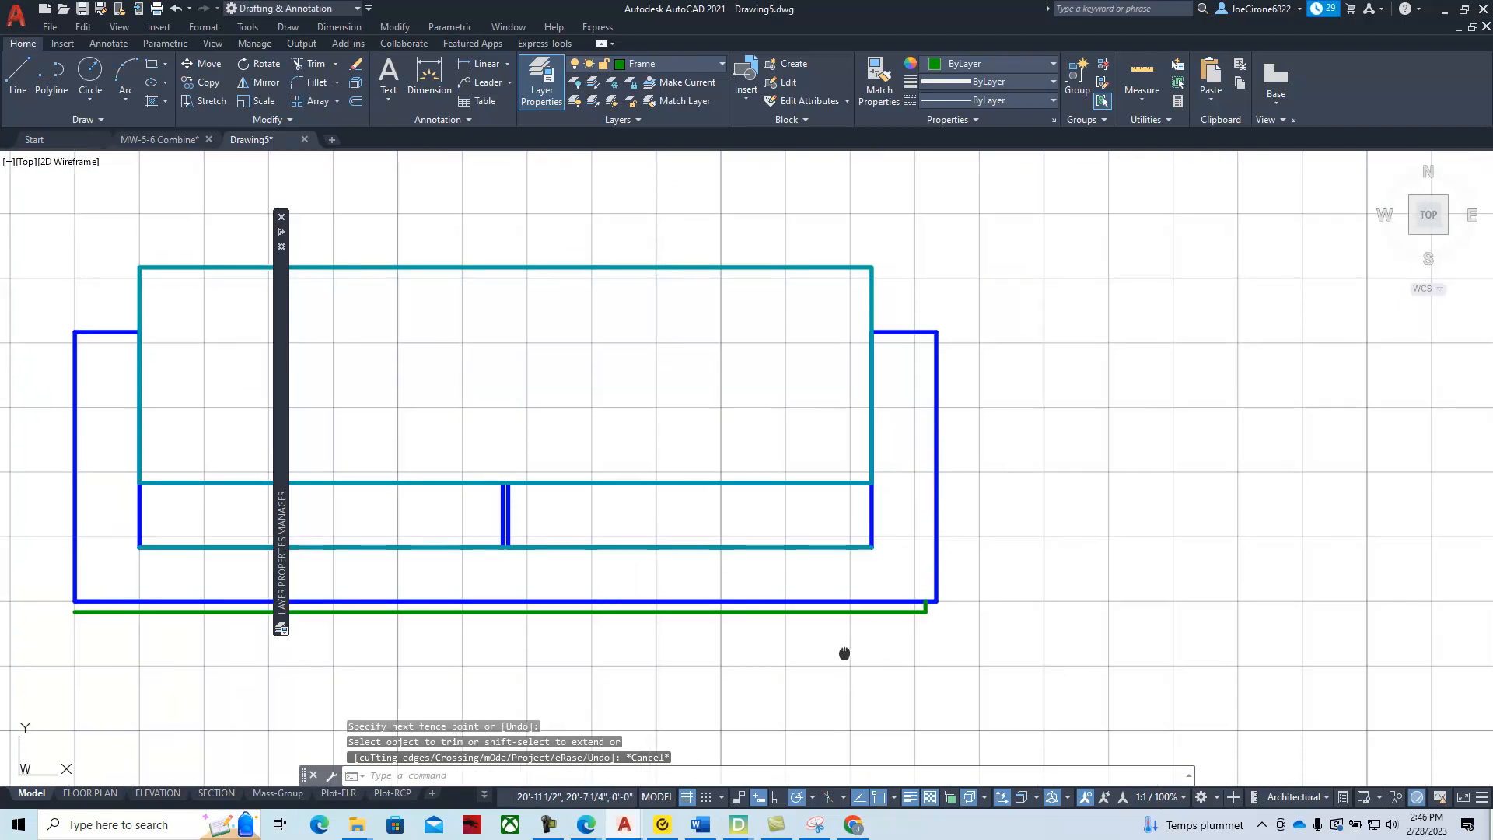
{"action": "left_click", "coordinate": [366, 105]}
{"action": "type", "text": "4"}
{"action": "key", "text": "Return"}
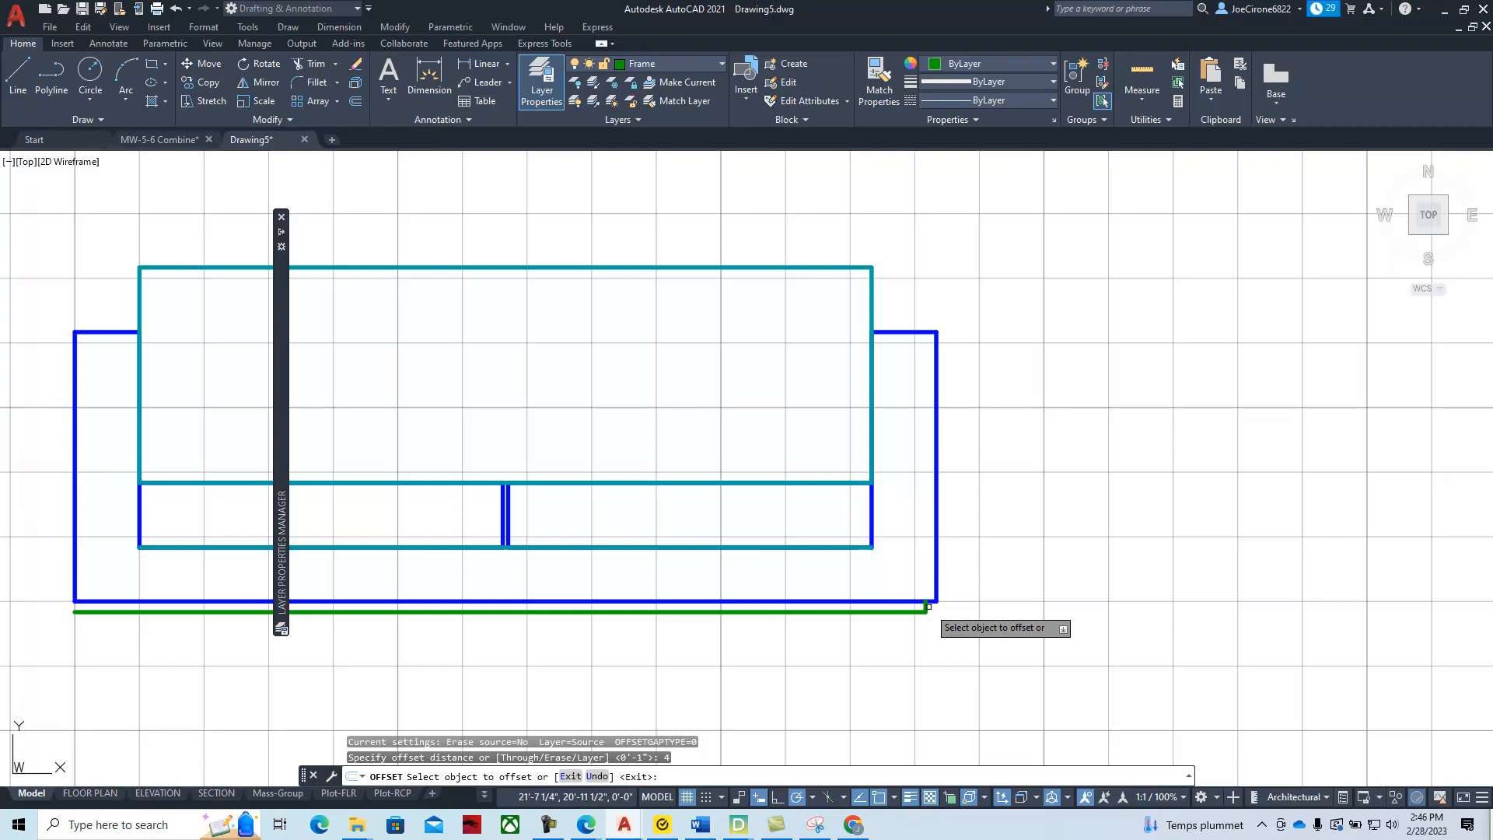
{"action": "scroll", "coordinate": [926, 606], "scroll_direction": "up", "scroll_amount": 4}
{"action": "left_click", "coordinate": [921, 606]}
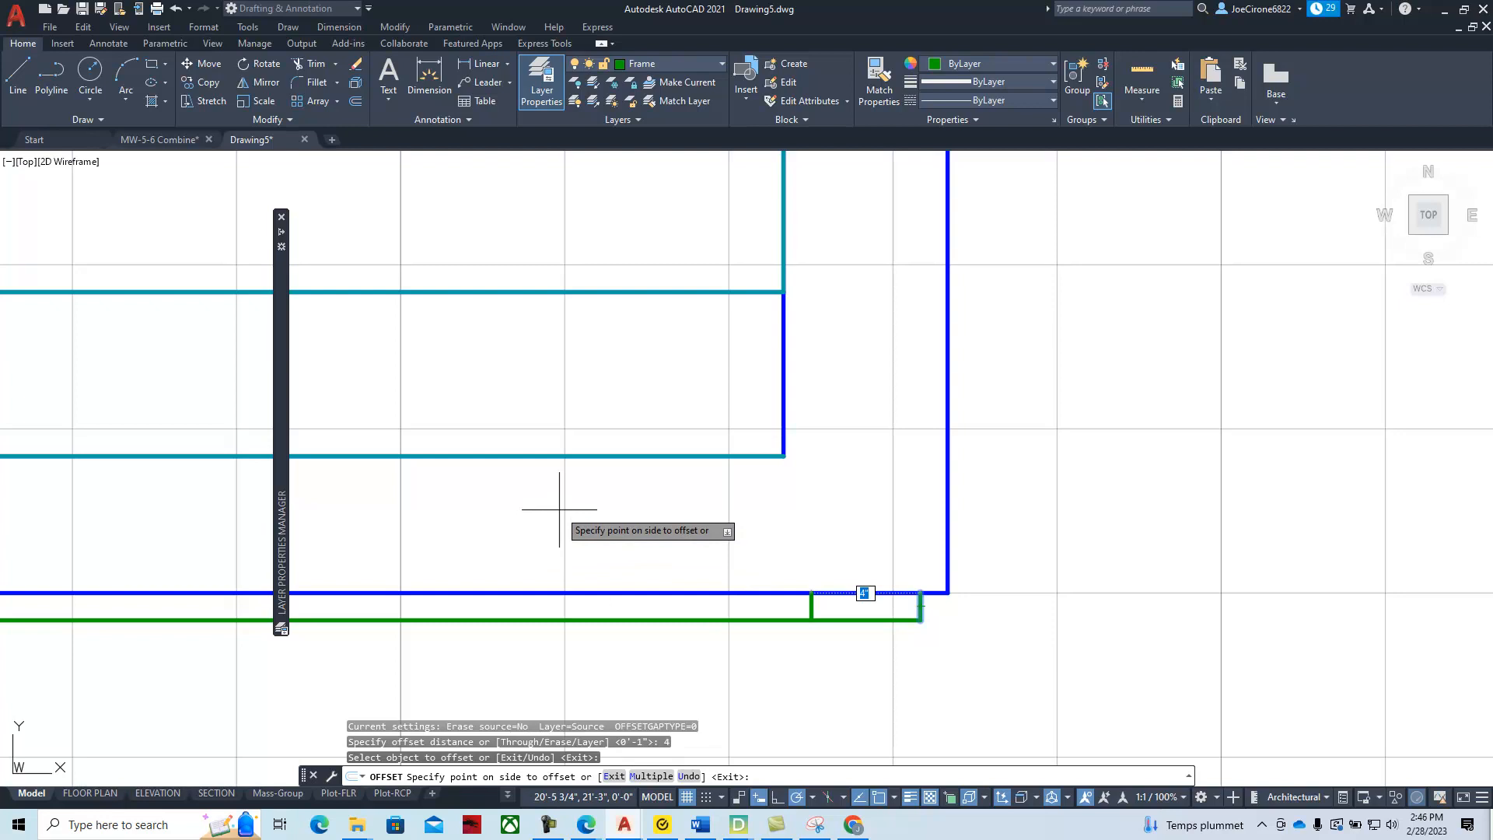
{"action": "key", "text": "Escape"}
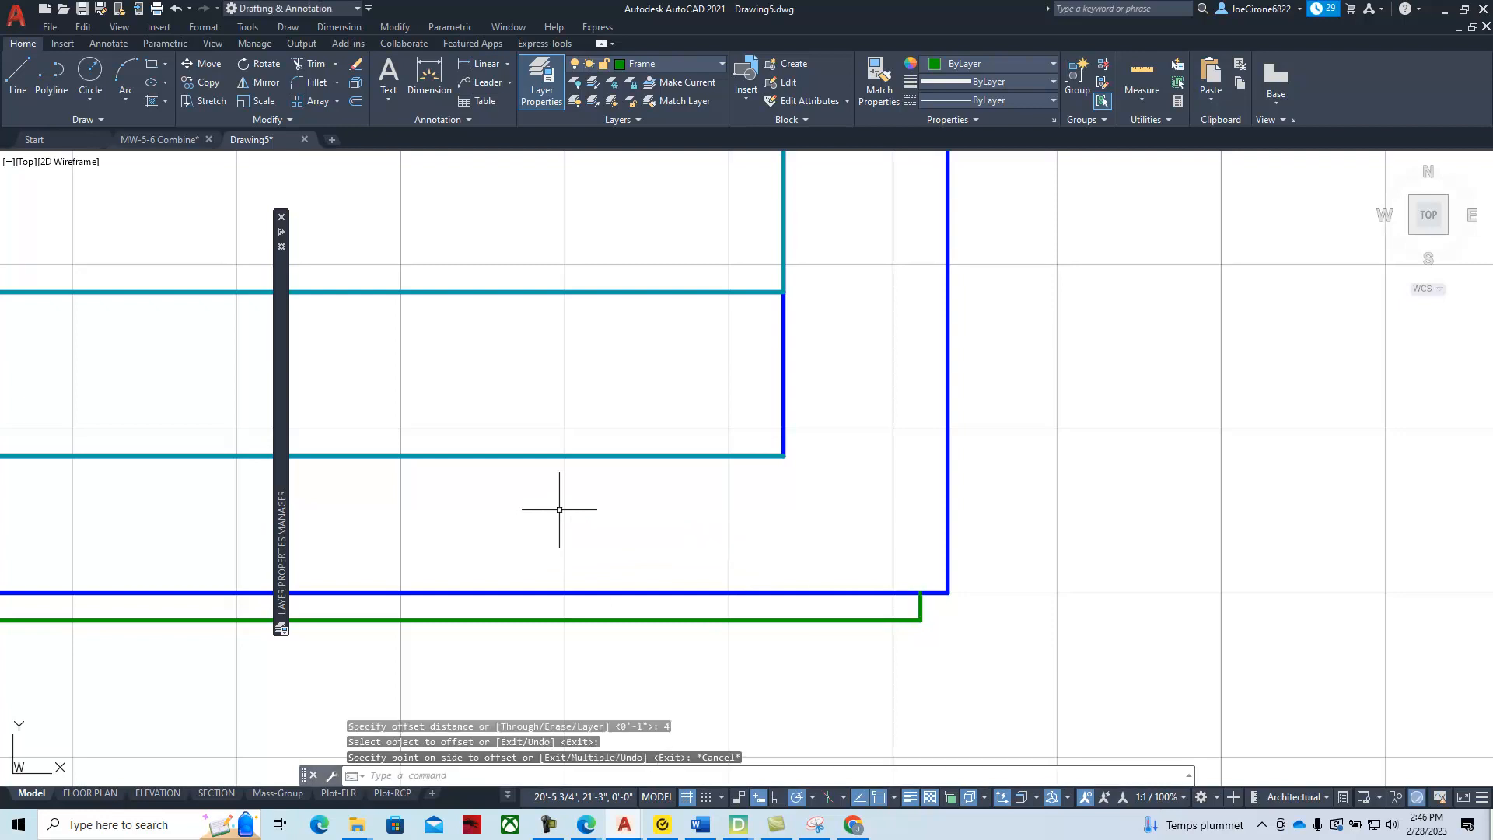
Offset the short vertical line at the frame's right end 5 inches to the left
{"action": "left_click", "coordinate": [357, 111]}
{"action": "type", "text": "5"}
{"action": "key", "text": "Return"}
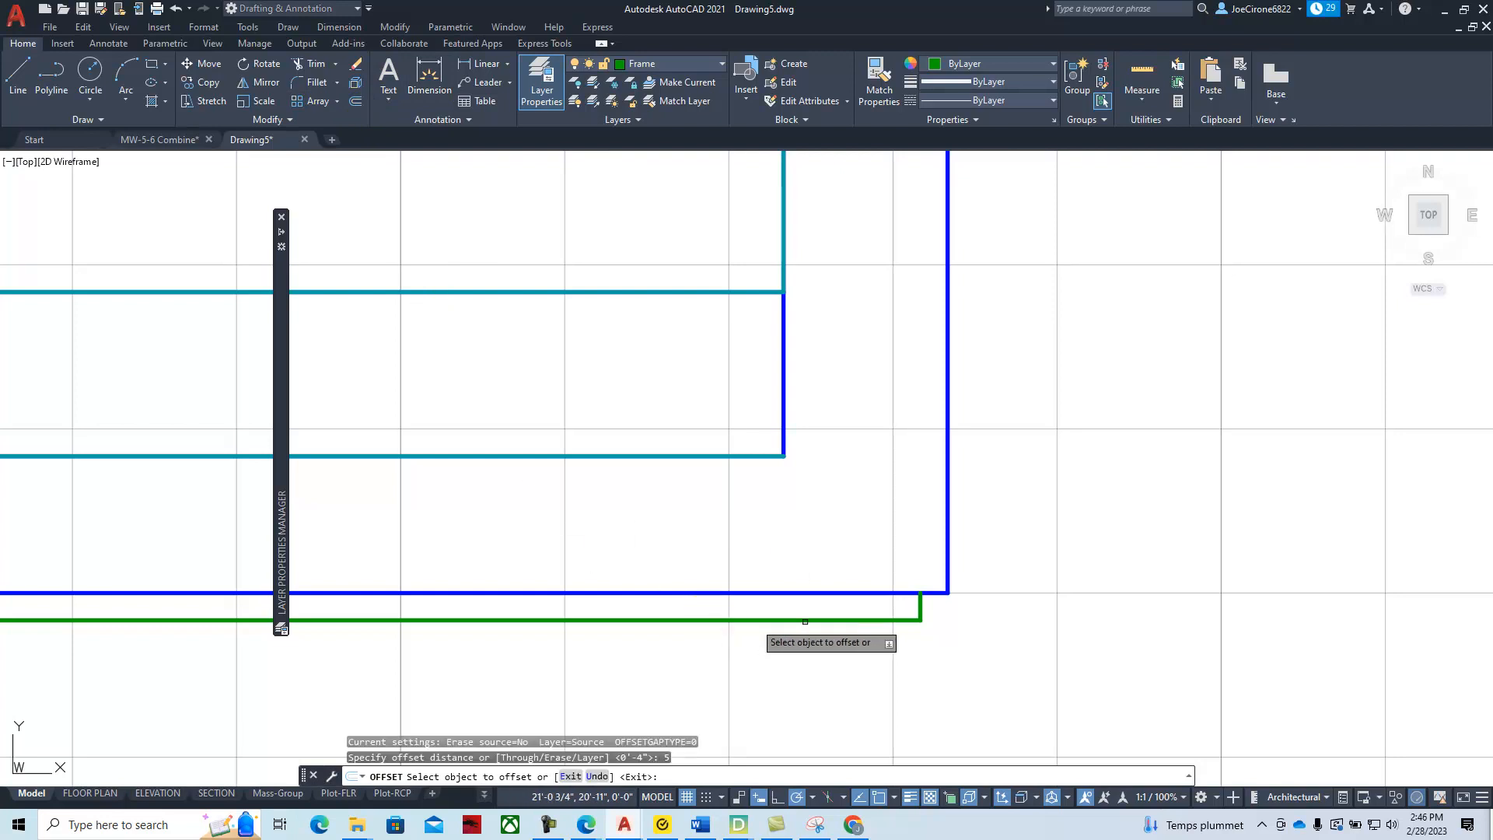
{"action": "left_click", "coordinate": [920, 606]}
{"action": "left_click", "coordinate": [601, 536]}
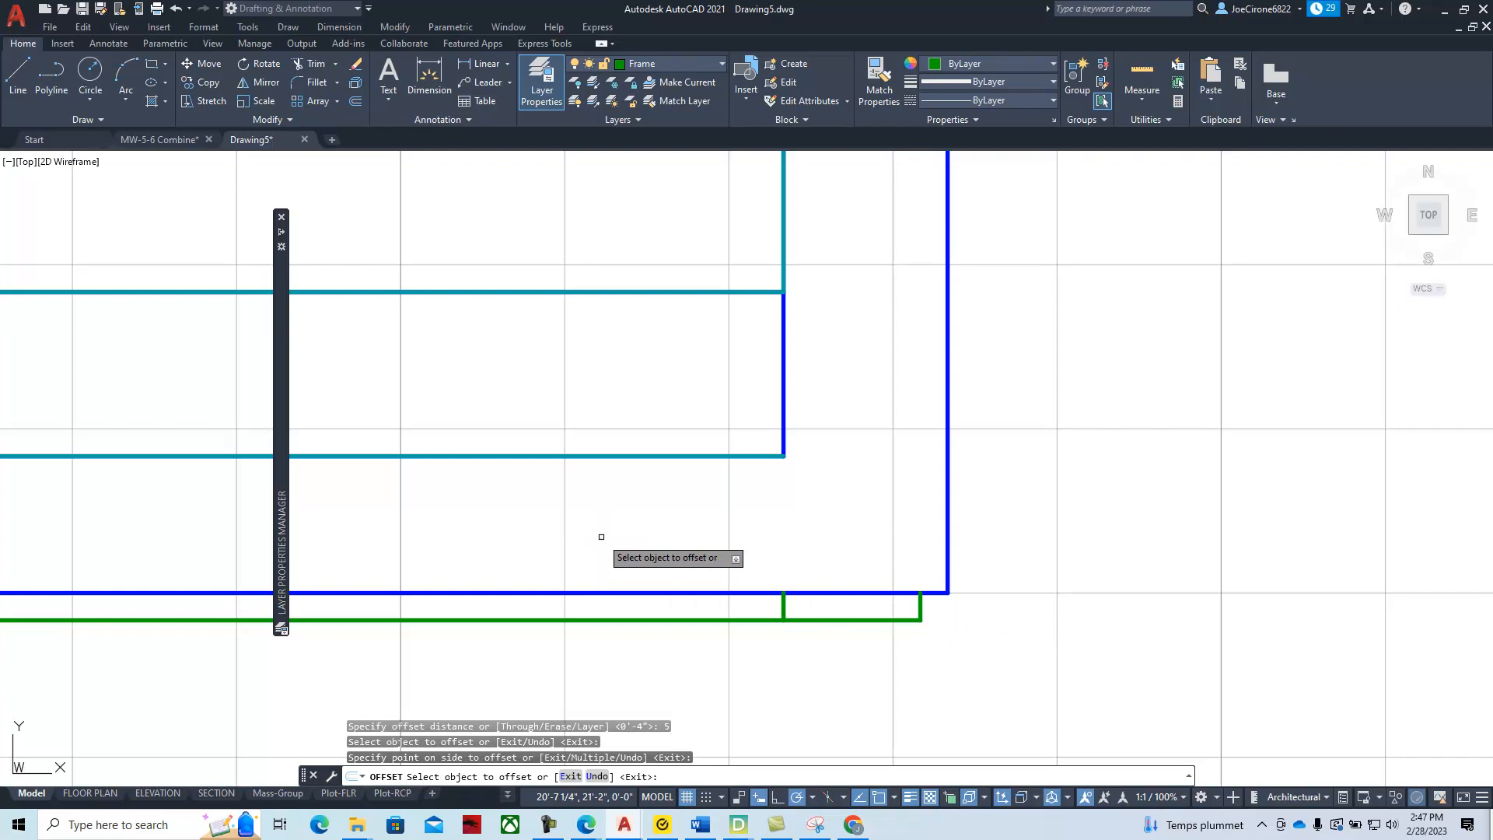
{"action": "key", "text": "Escape"}
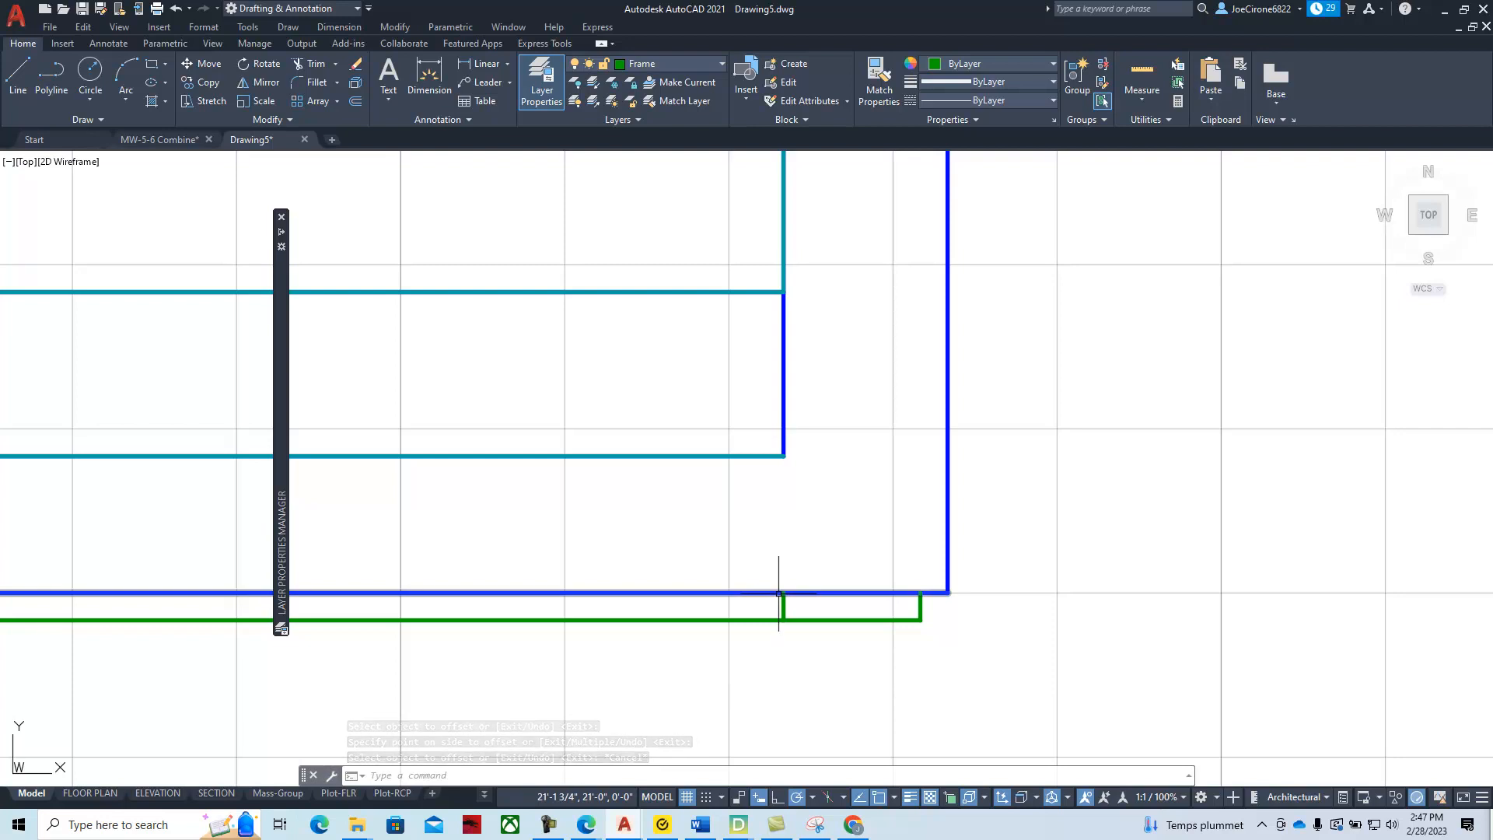
Trim away the long green frame line to the left of the inner short vertical line
{"action": "scroll", "coordinate": [770, 648], "scroll_direction": "down", "scroll_amount": 2}
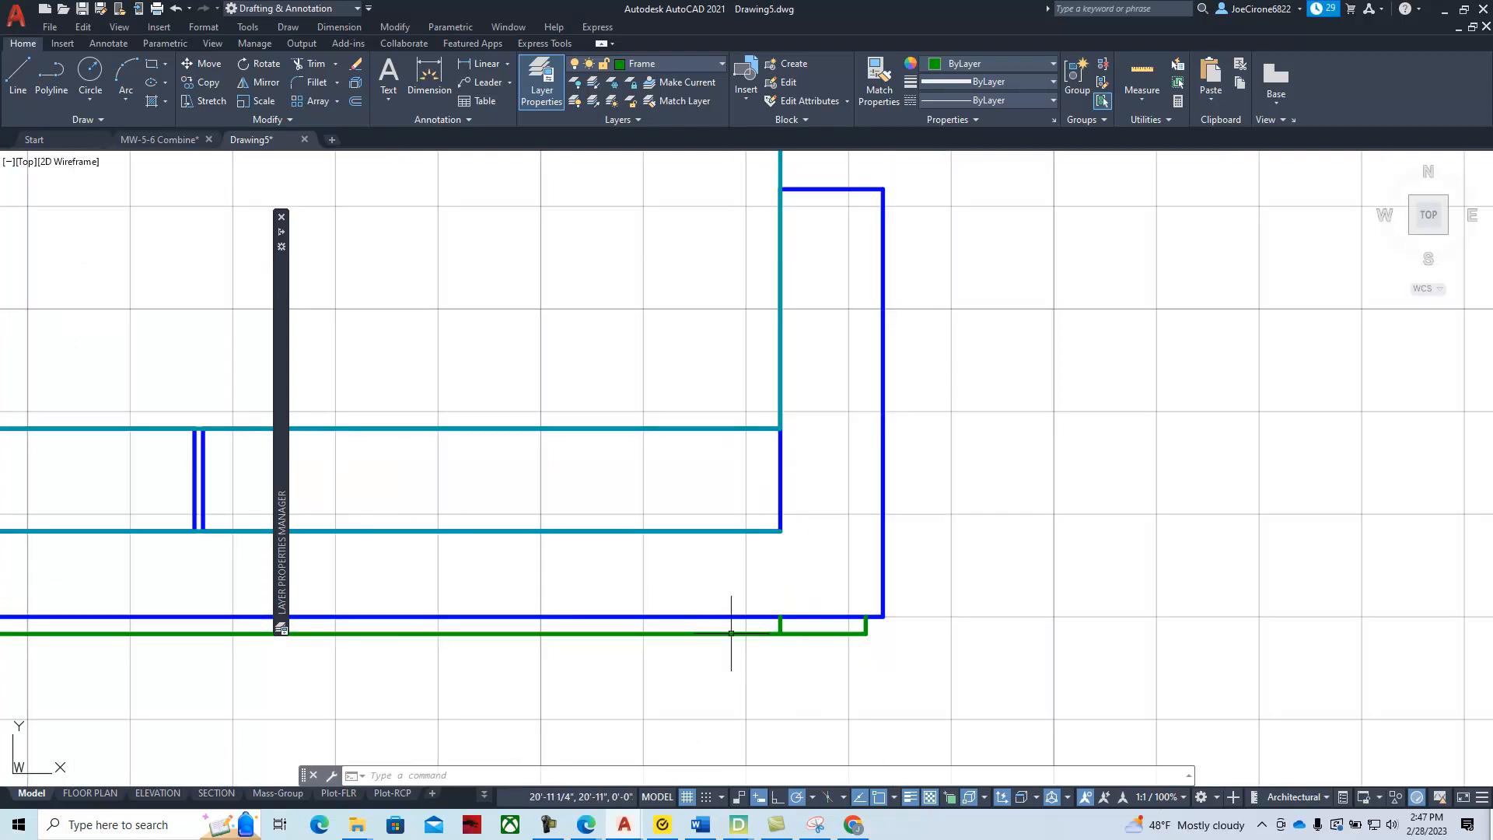
{"action": "left_click", "coordinate": [318, 65]}
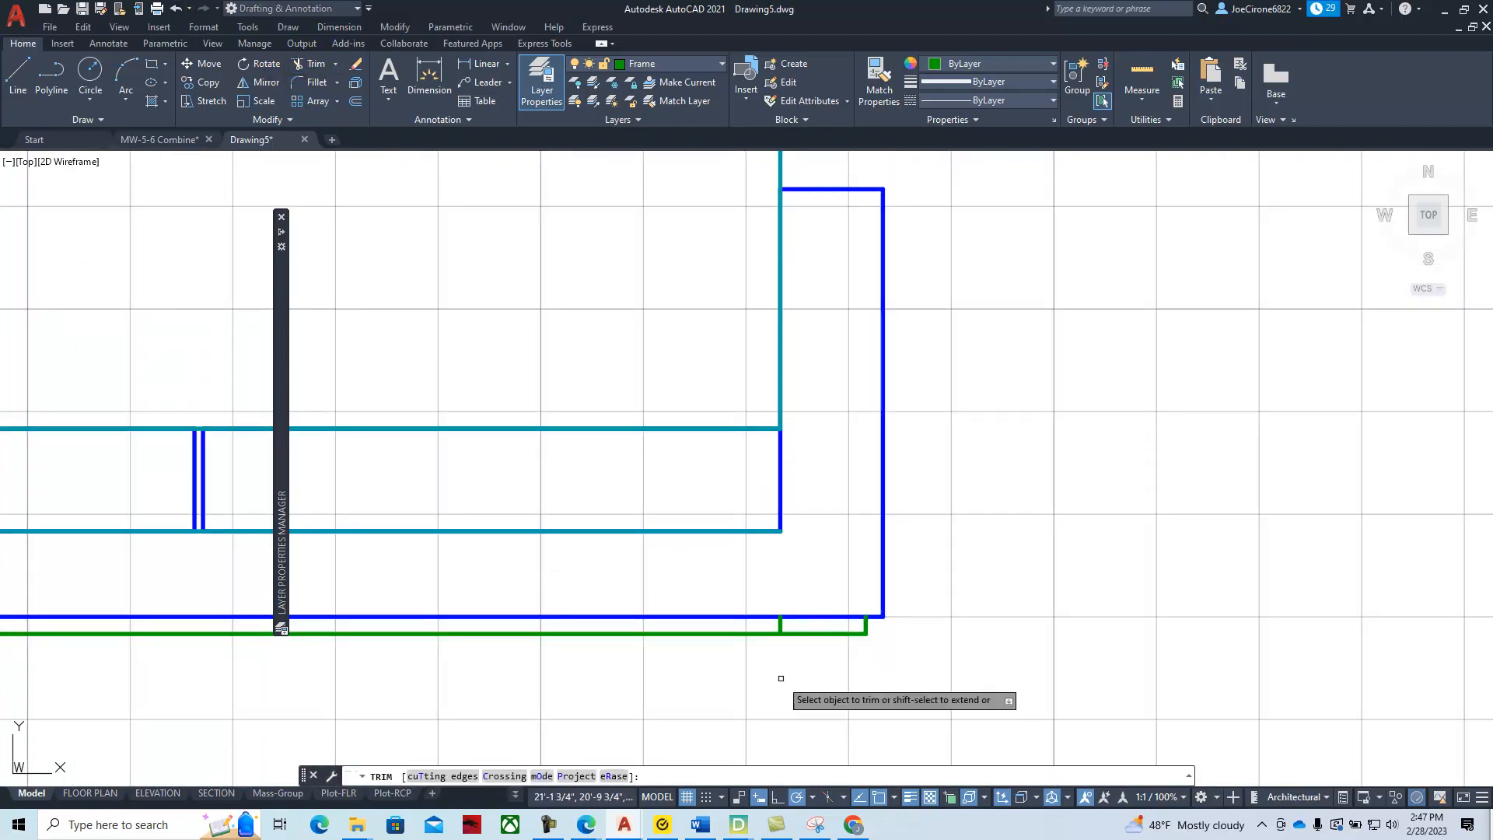
{"action": "left_click", "coordinate": [746, 651]}
{"action": "left_click", "coordinate": [758, 626]}
{"action": "key", "text": "Return"}
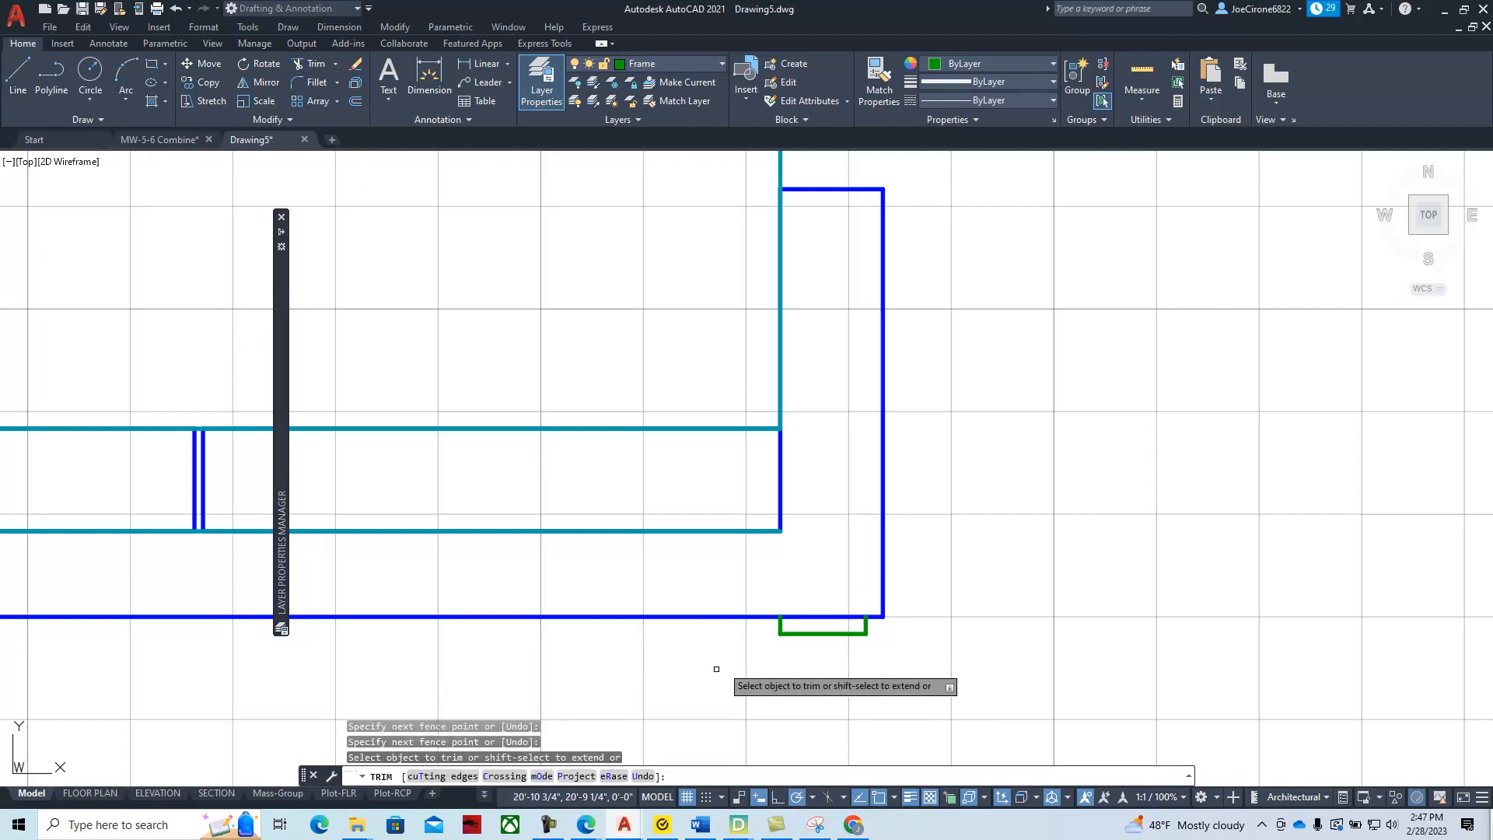
{"action": "key", "text": "Escape"}
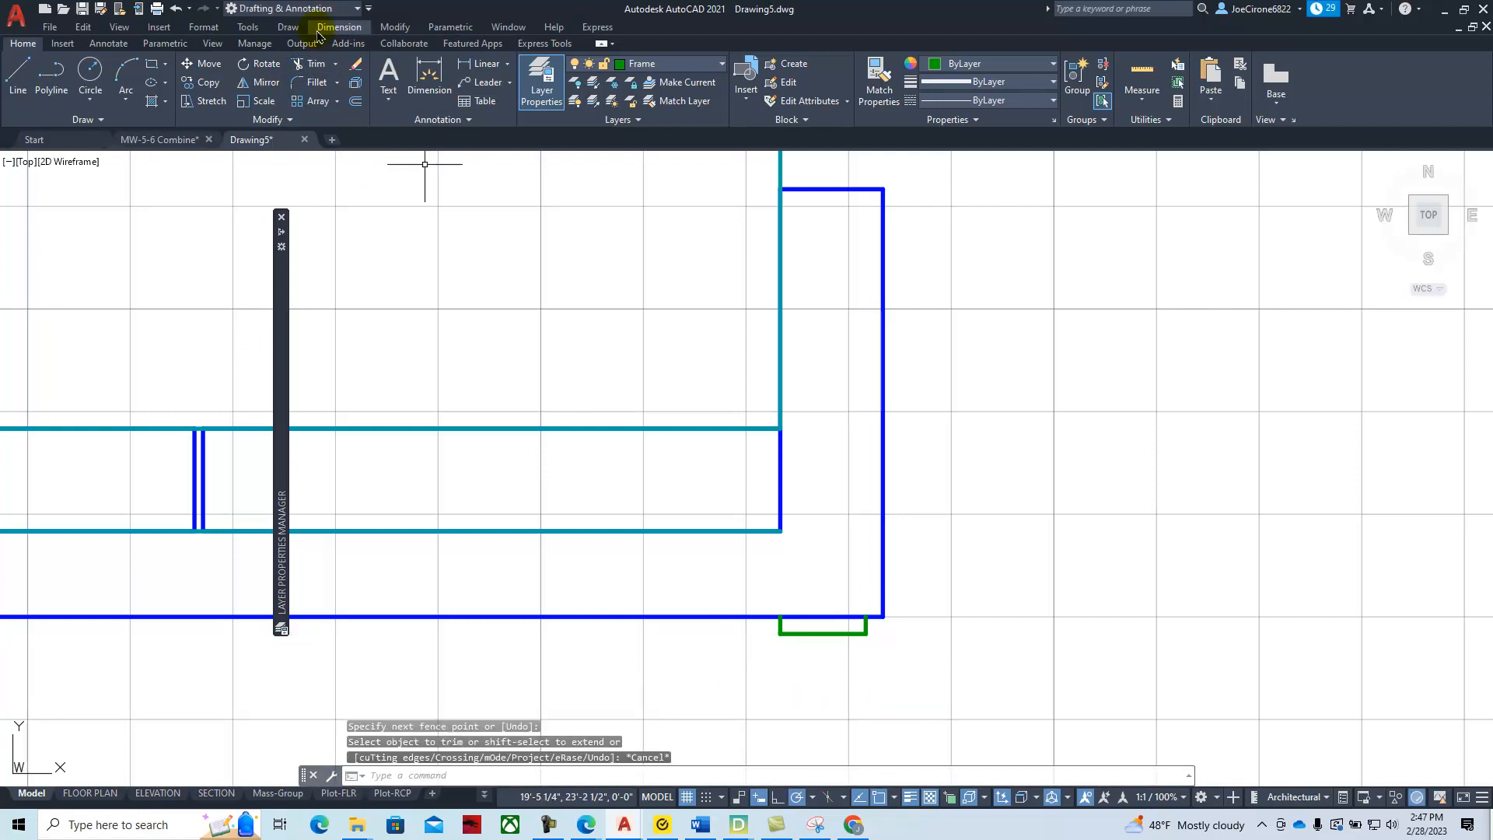
Offset the couch's bottom line 8 inches downward
{"action": "left_click", "coordinate": [355, 102]}
{"action": "type", "text": "8"}
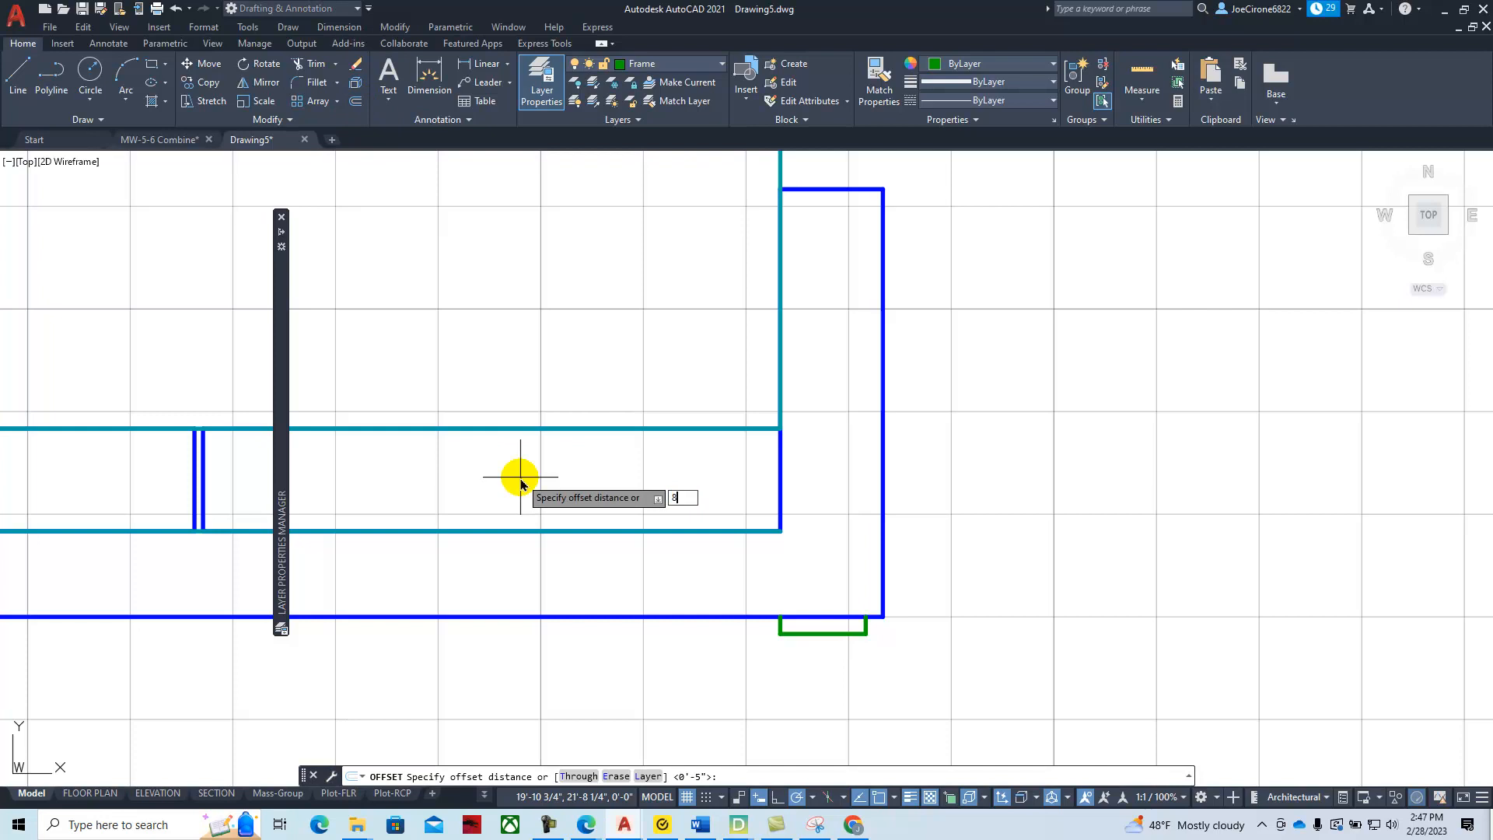
{"action": "key", "text": "Return"}
{"action": "left_click", "coordinate": [717, 618]}
{"action": "left_click", "coordinate": [709, 707]}
{"action": "key", "text": "Escape"}
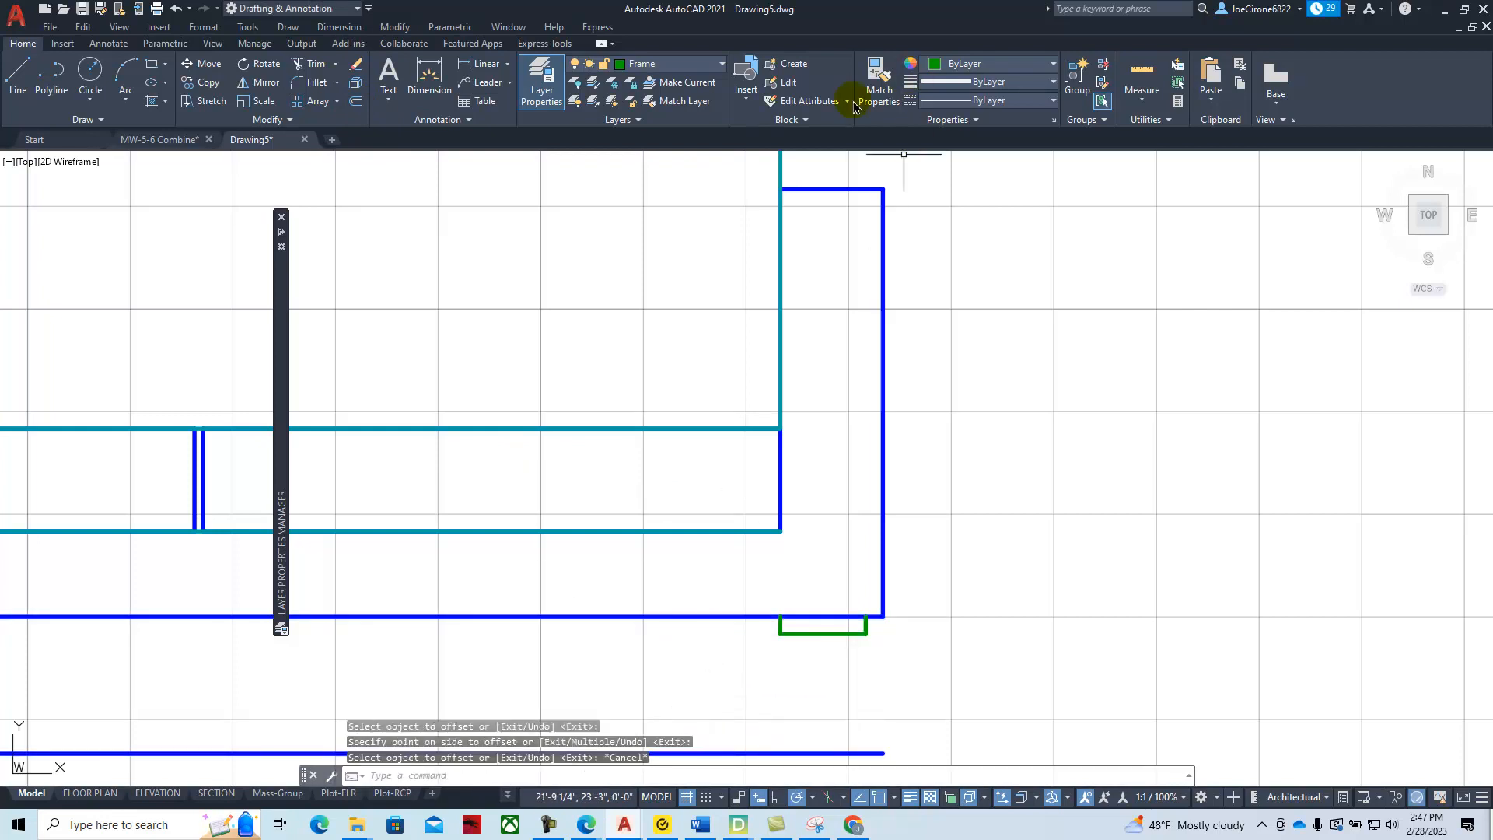
Match the properties of the green frame bracket onto the line offset below the couch
{"action": "left_click", "coordinate": [888, 84]}
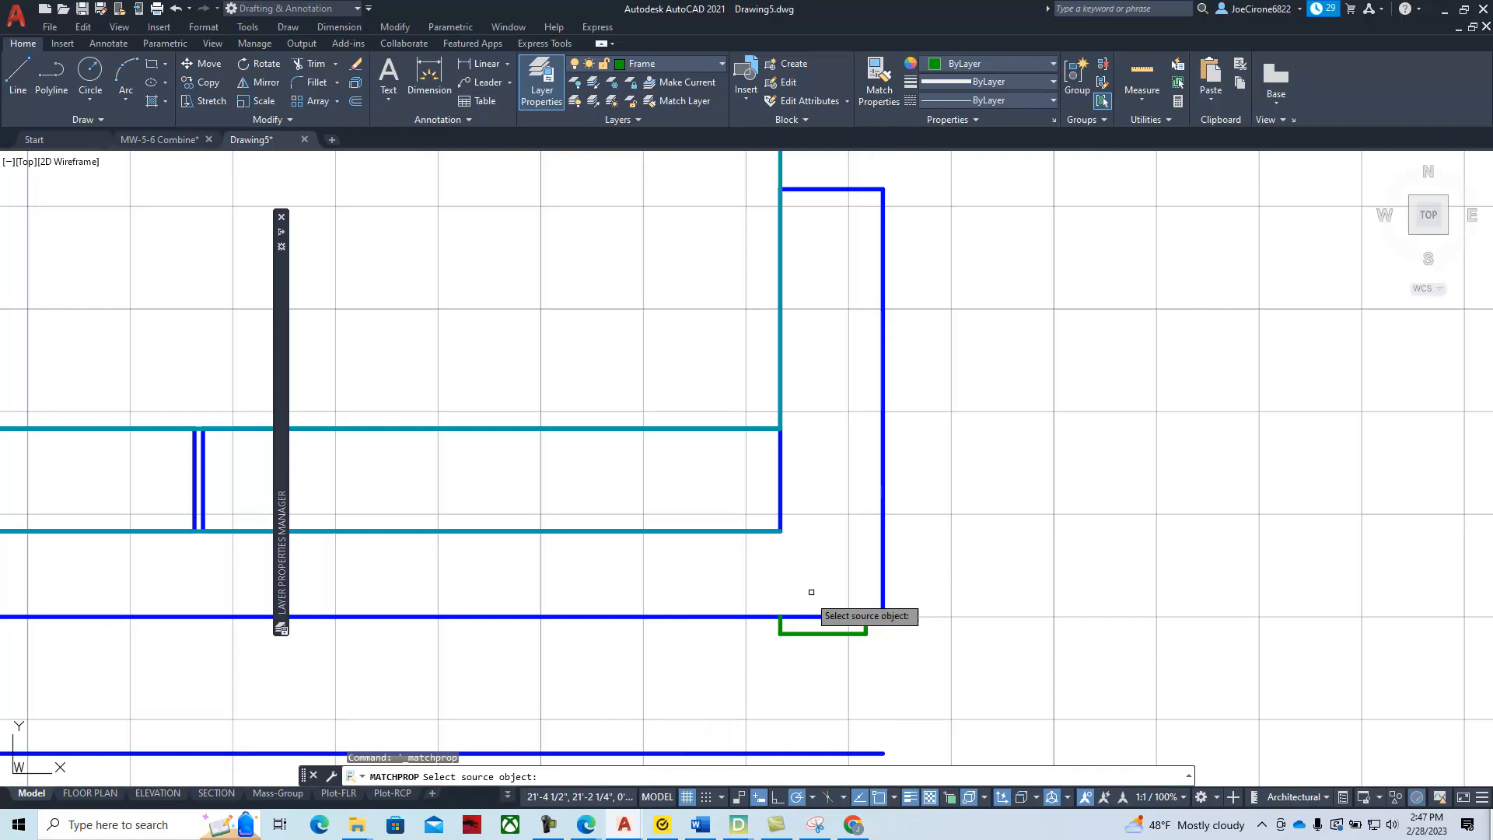
{"action": "left_click", "coordinate": [794, 634]}
{"action": "middle_click_drag", "start_coordinate": [809, 703], "coordinate": [819, 620]}
{"action": "left_click", "coordinate": [815, 651]}
{"action": "key", "text": "Return"}
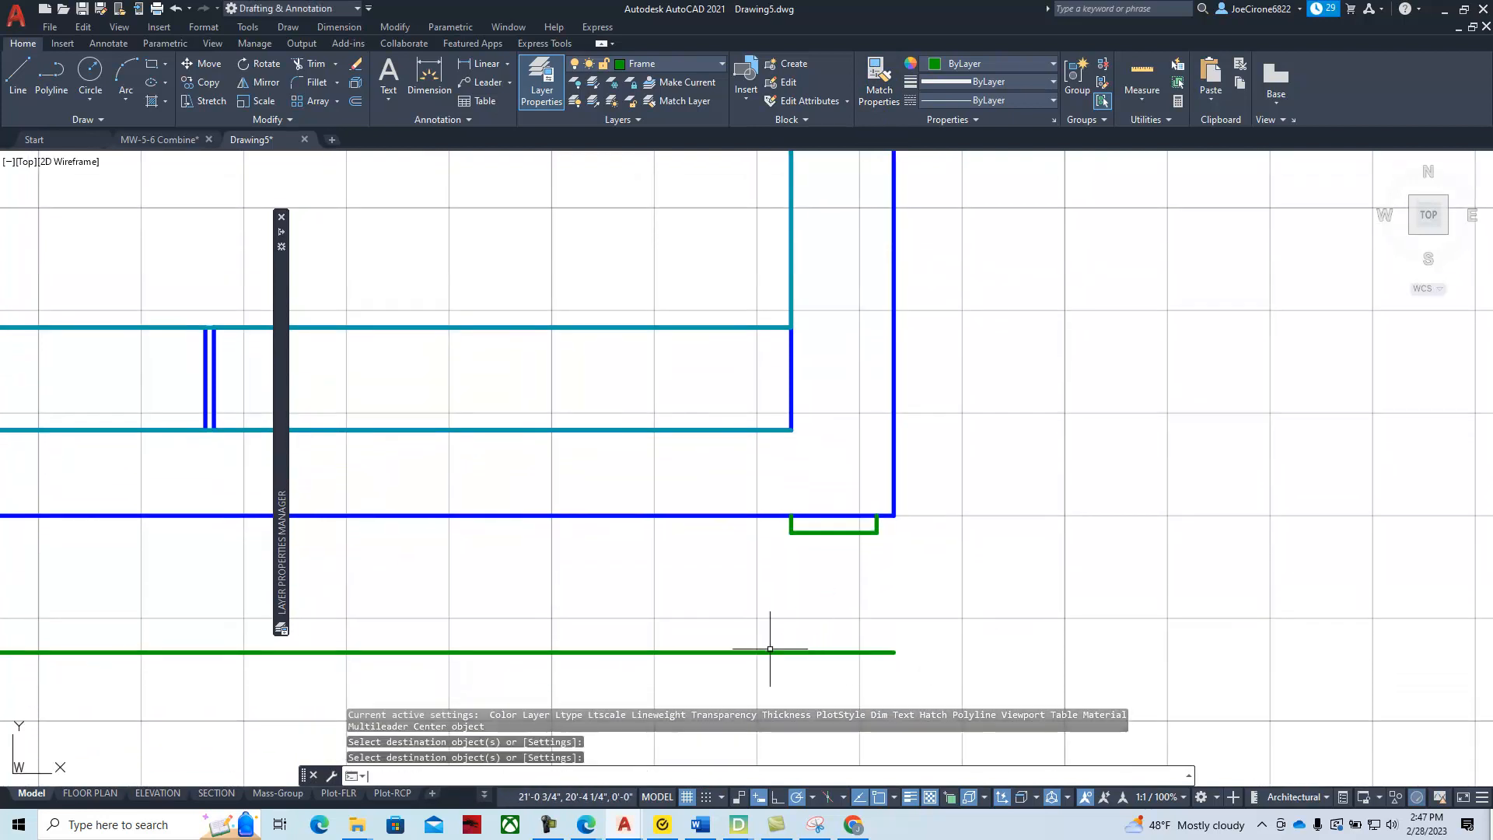
Stretch the bracket's left vertical line down to the lower green line, making it 8 inches long
{"action": "left_click", "coordinate": [790, 521]}
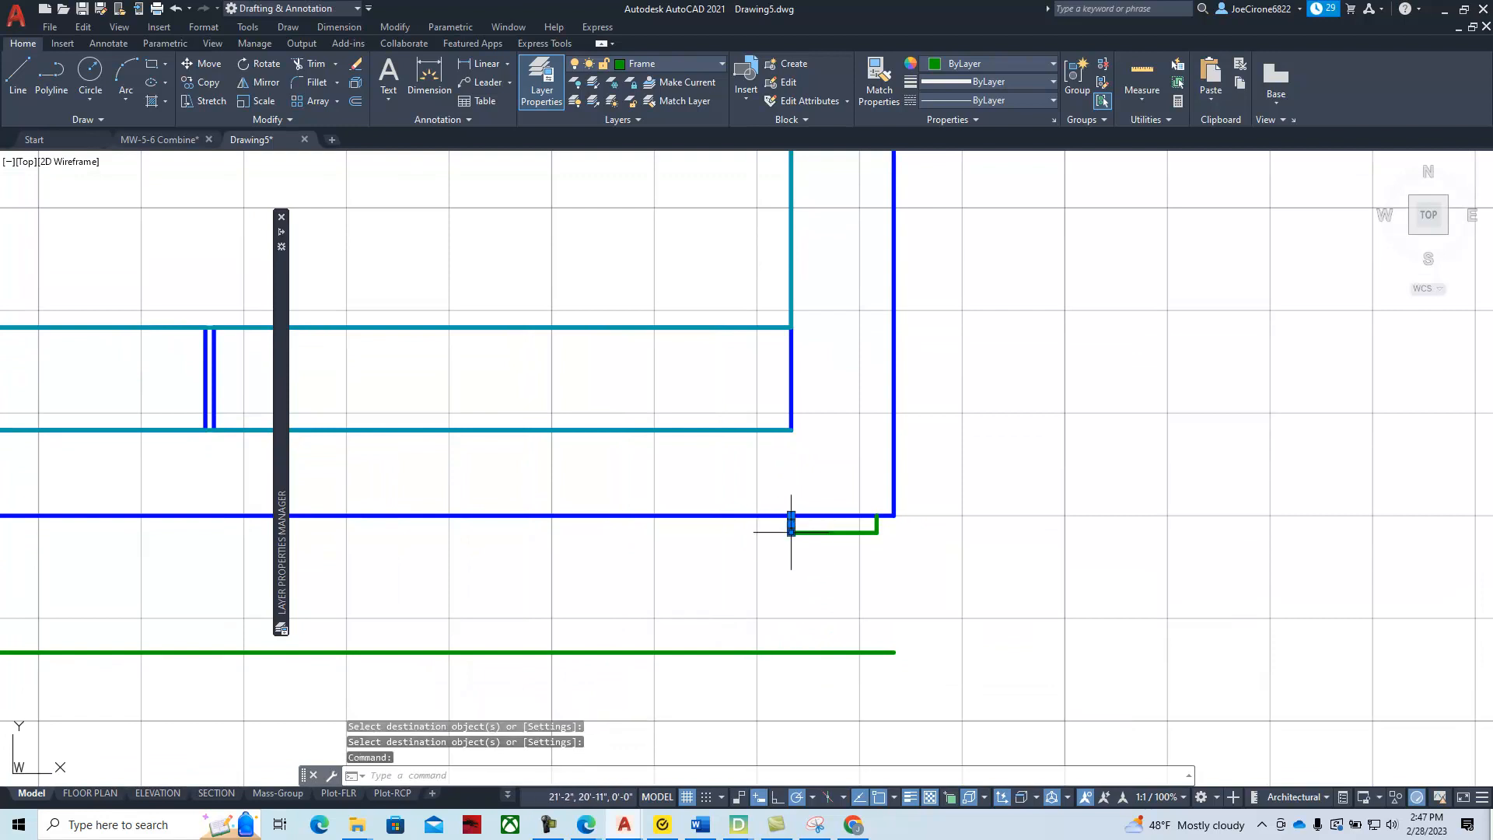
{"action": "left_click", "coordinate": [791, 523]}
{"action": "left_click", "coordinate": [791, 651]}
{"action": "mouse_move", "coordinate": [793, 653]}
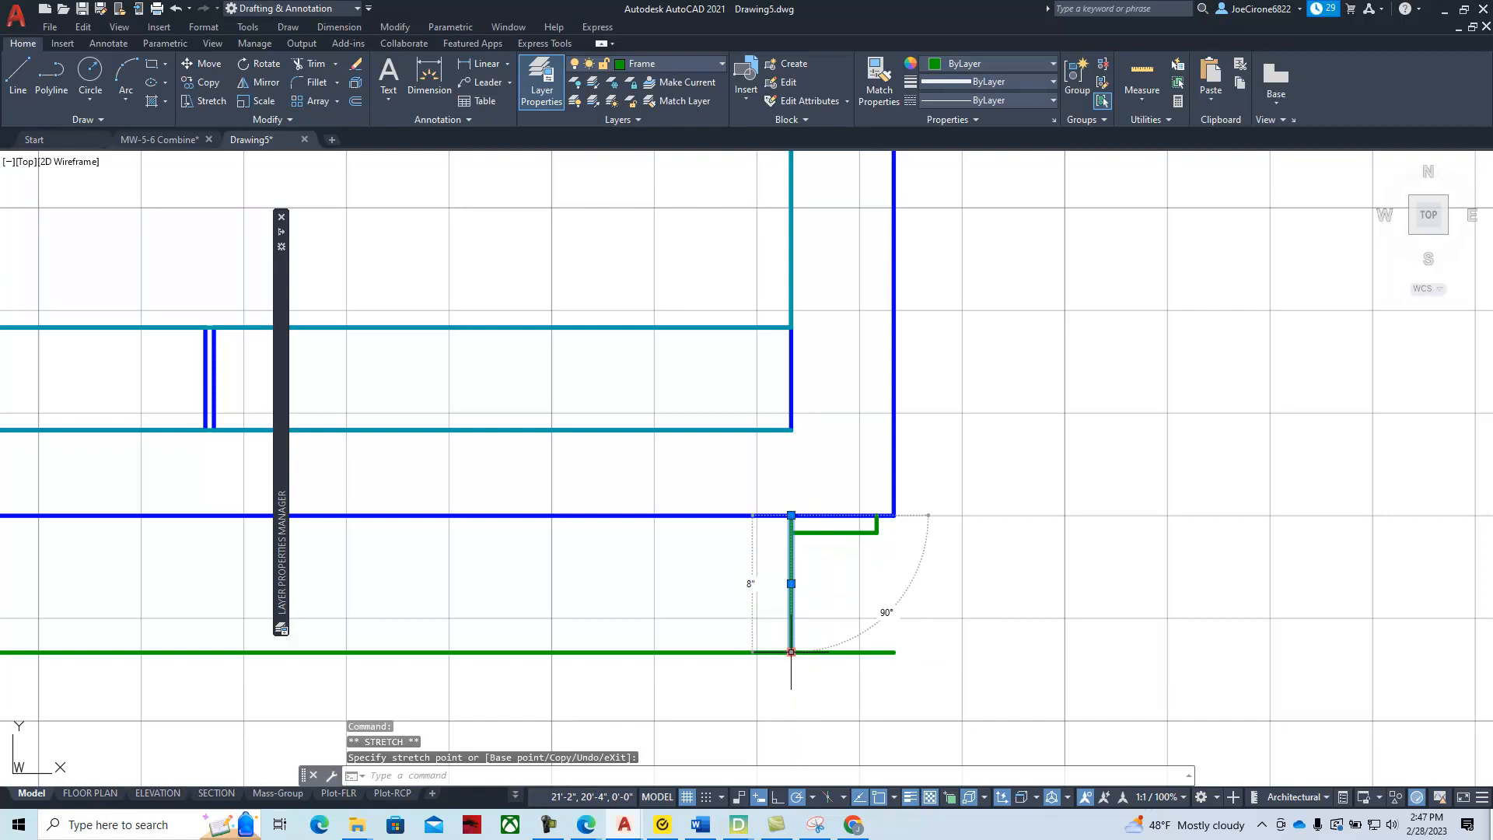
{"action": "key", "text": "Escape"}
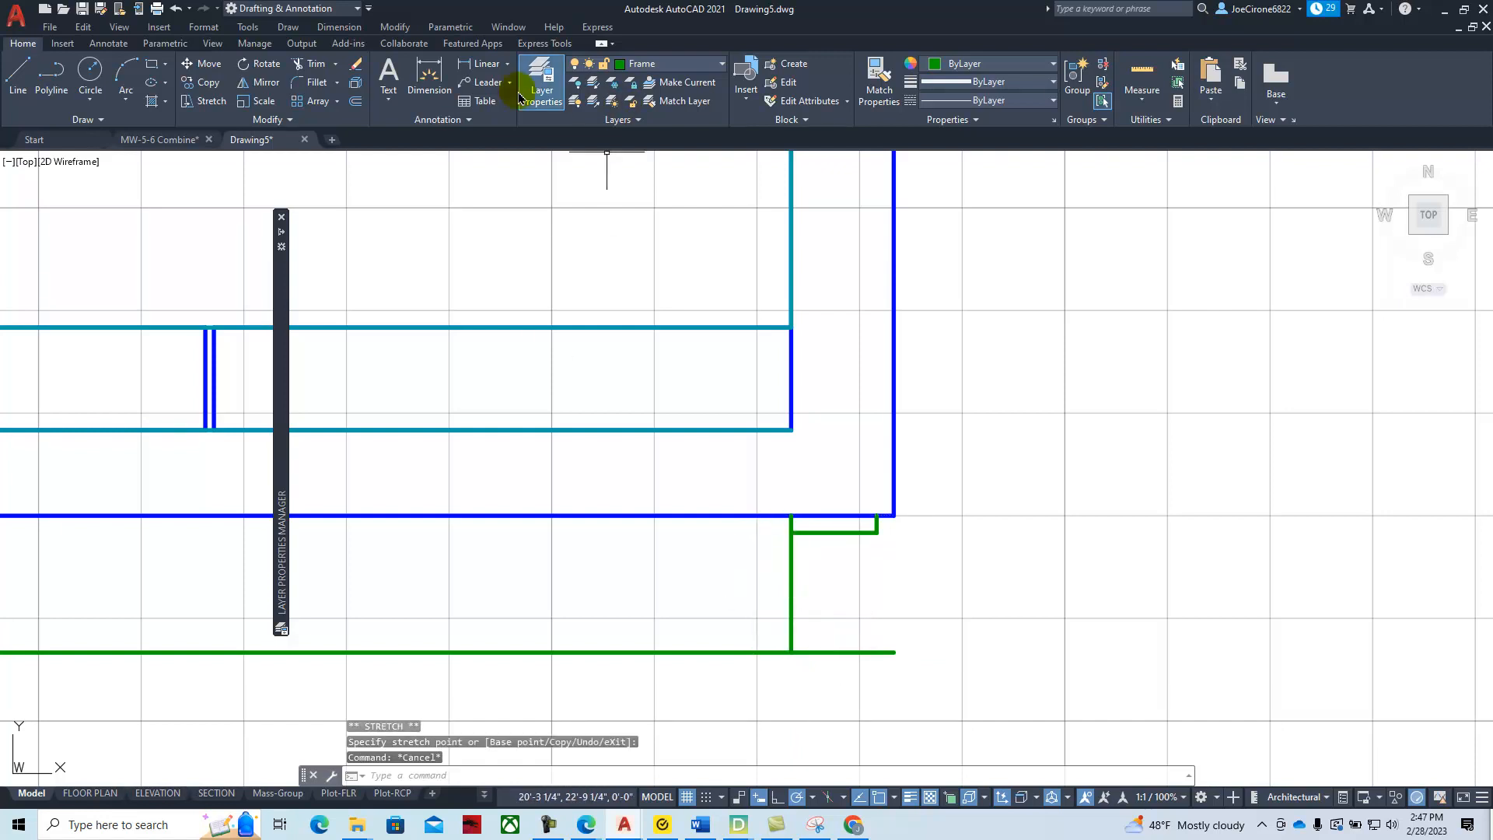
Offset the long vertical leg line 1 inch to the right
{"action": "left_click", "coordinate": [356, 103]}
{"action": "type", "text": "1"}
{"action": "key", "text": "Return"}
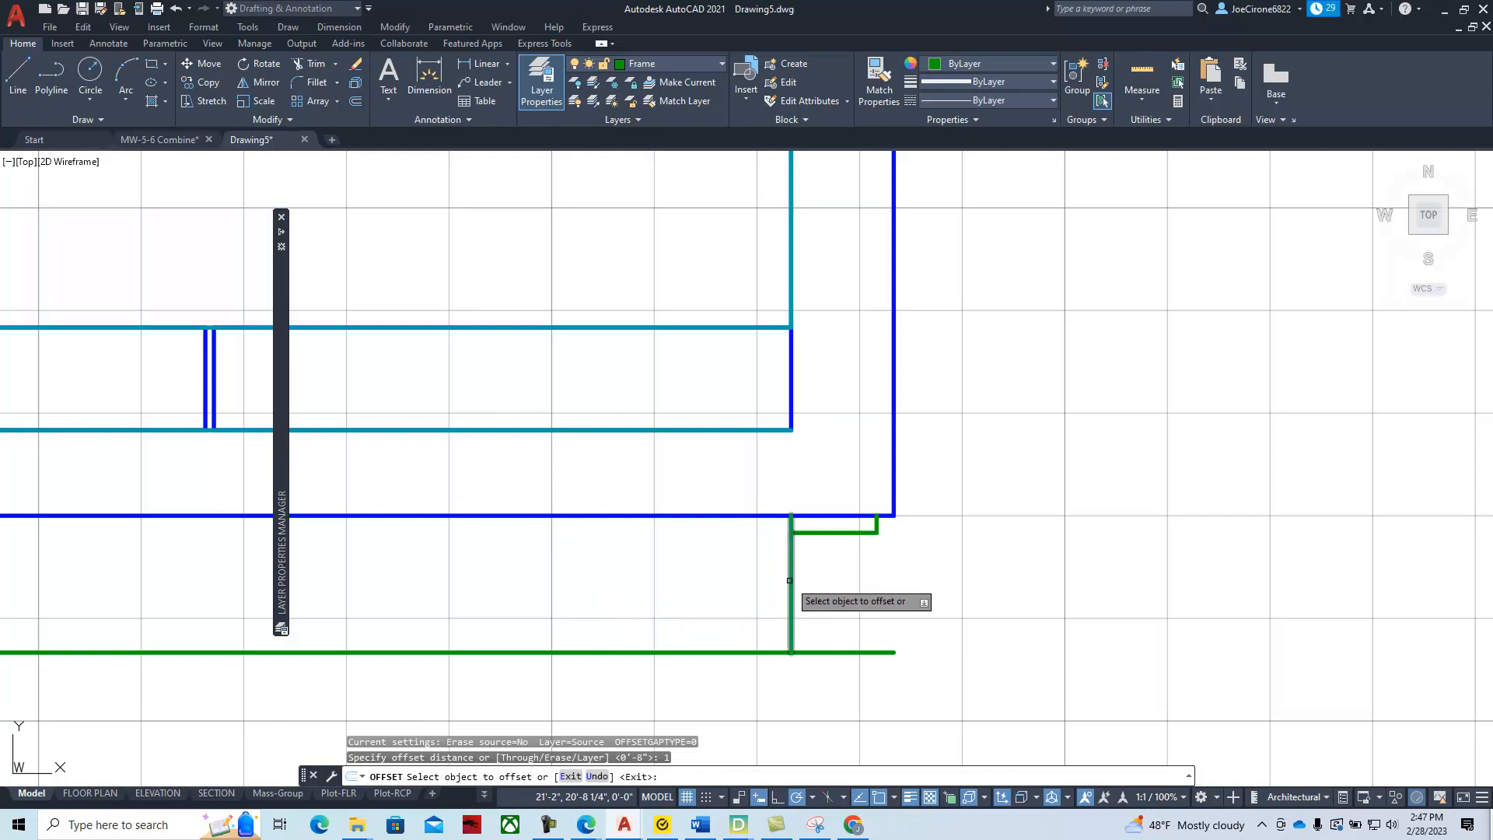
{"action": "left_click", "coordinate": [792, 597]}
{"action": "left_click", "coordinate": [839, 582]}
{"action": "key", "text": "Escape"}
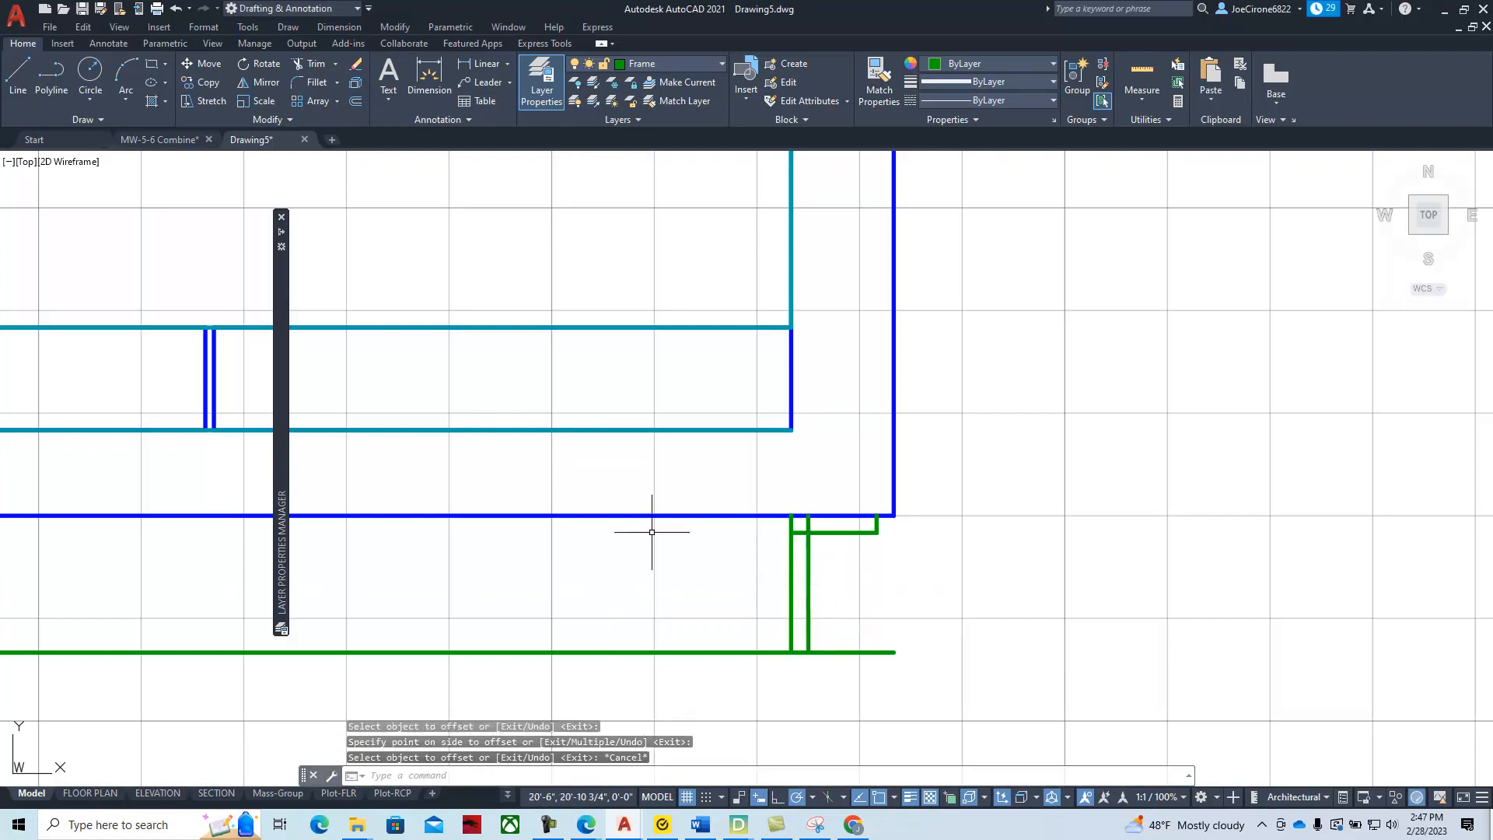
Trim the overlapping lines at the top of the leg and the lower green line beyond both sides of the leg
{"action": "left_click", "coordinate": [300, 66]}
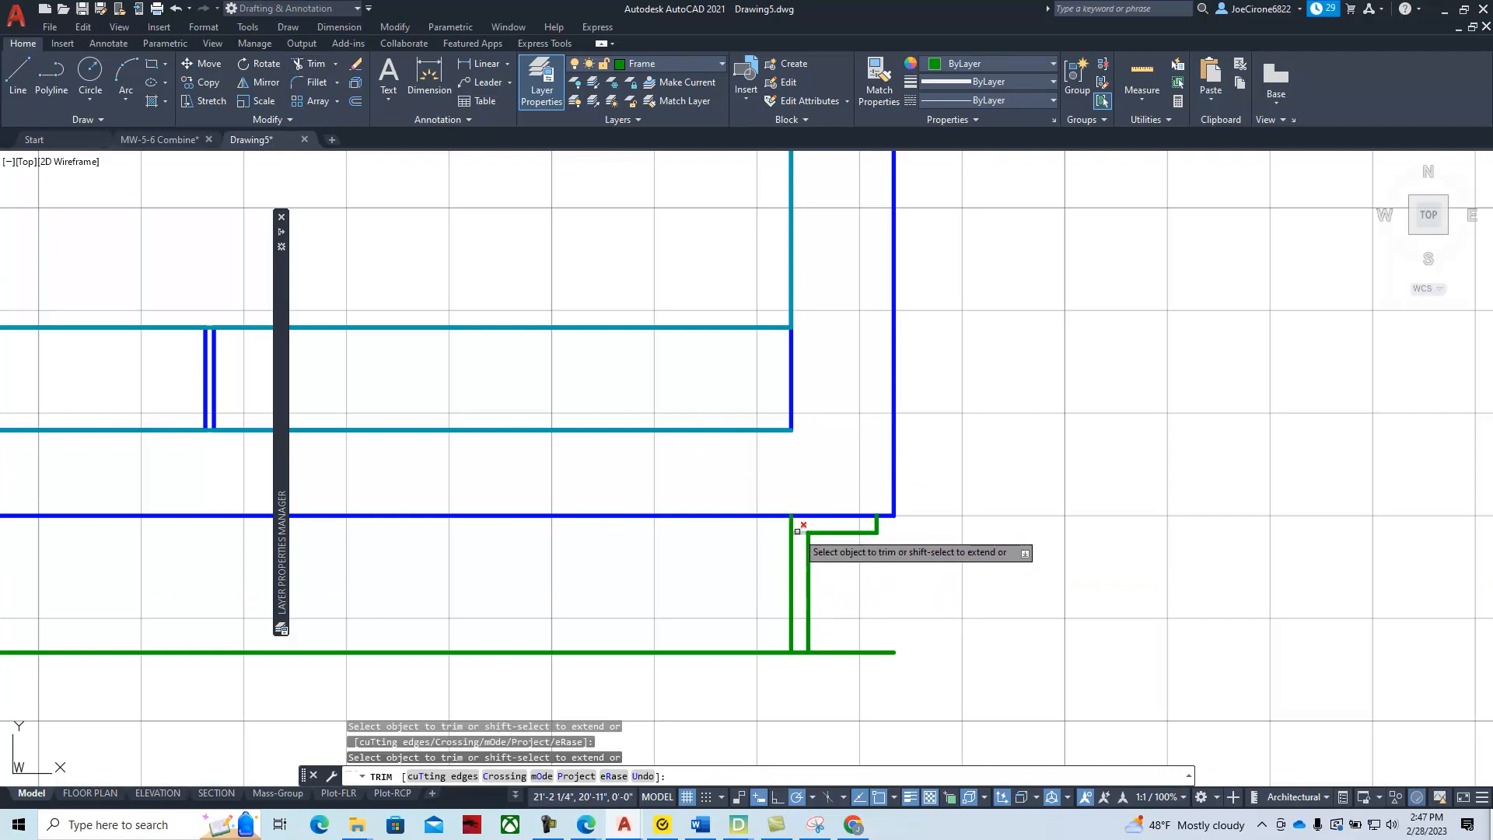
{"action": "left_click", "coordinate": [827, 652]}
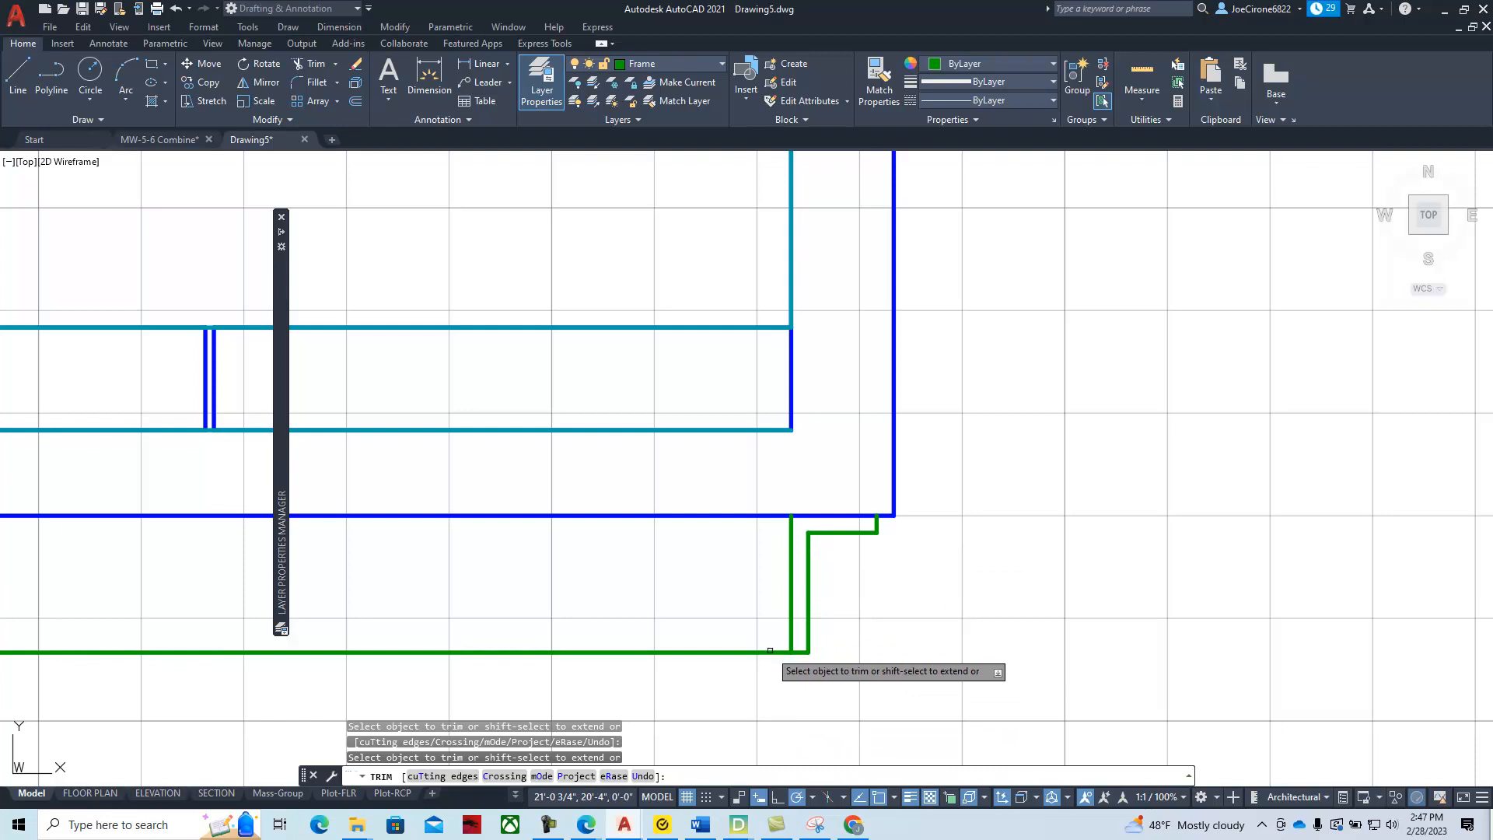
{"action": "left_click", "coordinate": [770, 650]}
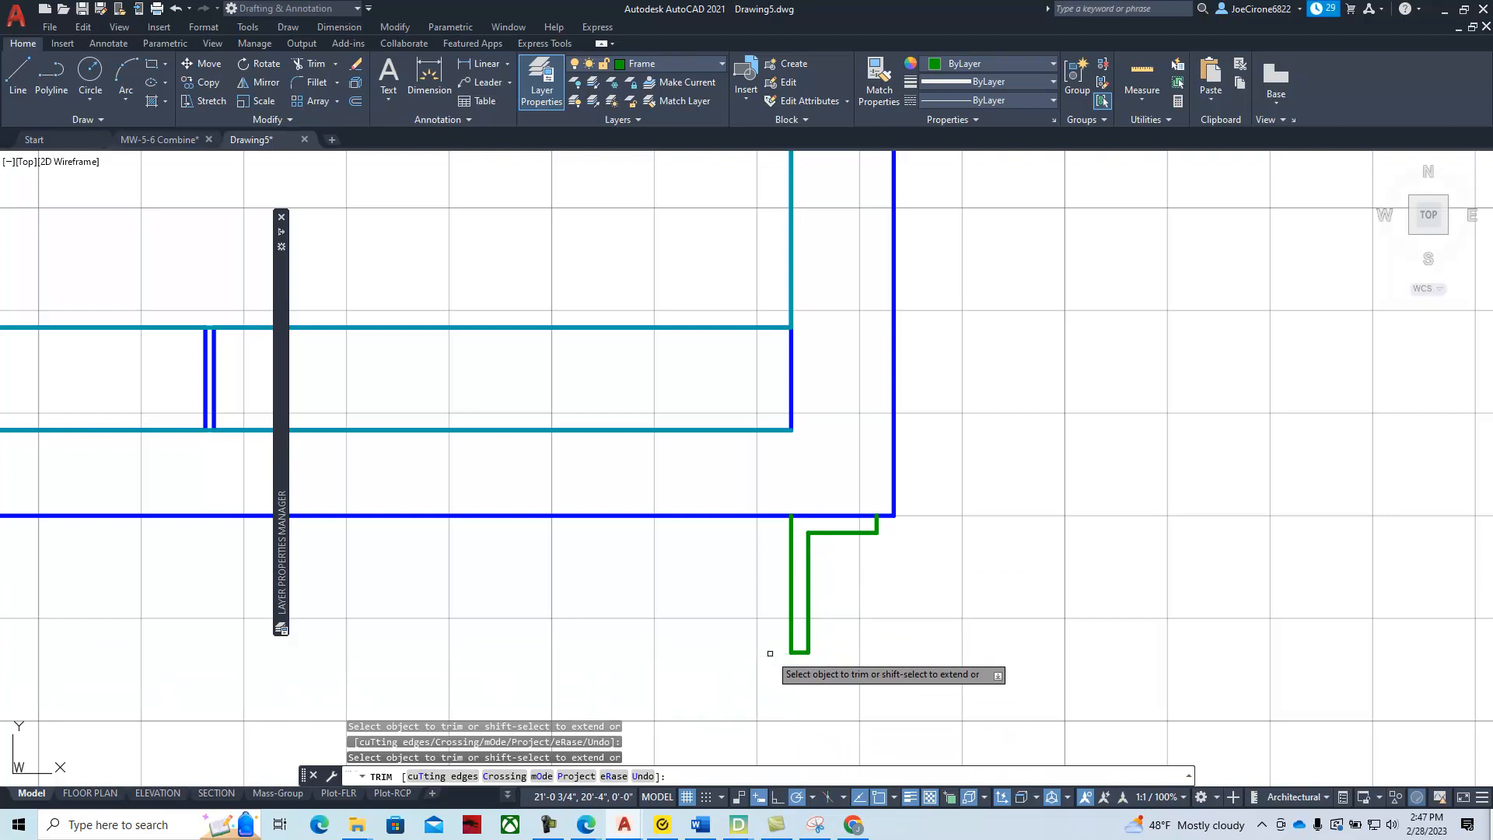
{"action": "key", "text": "Escape"}
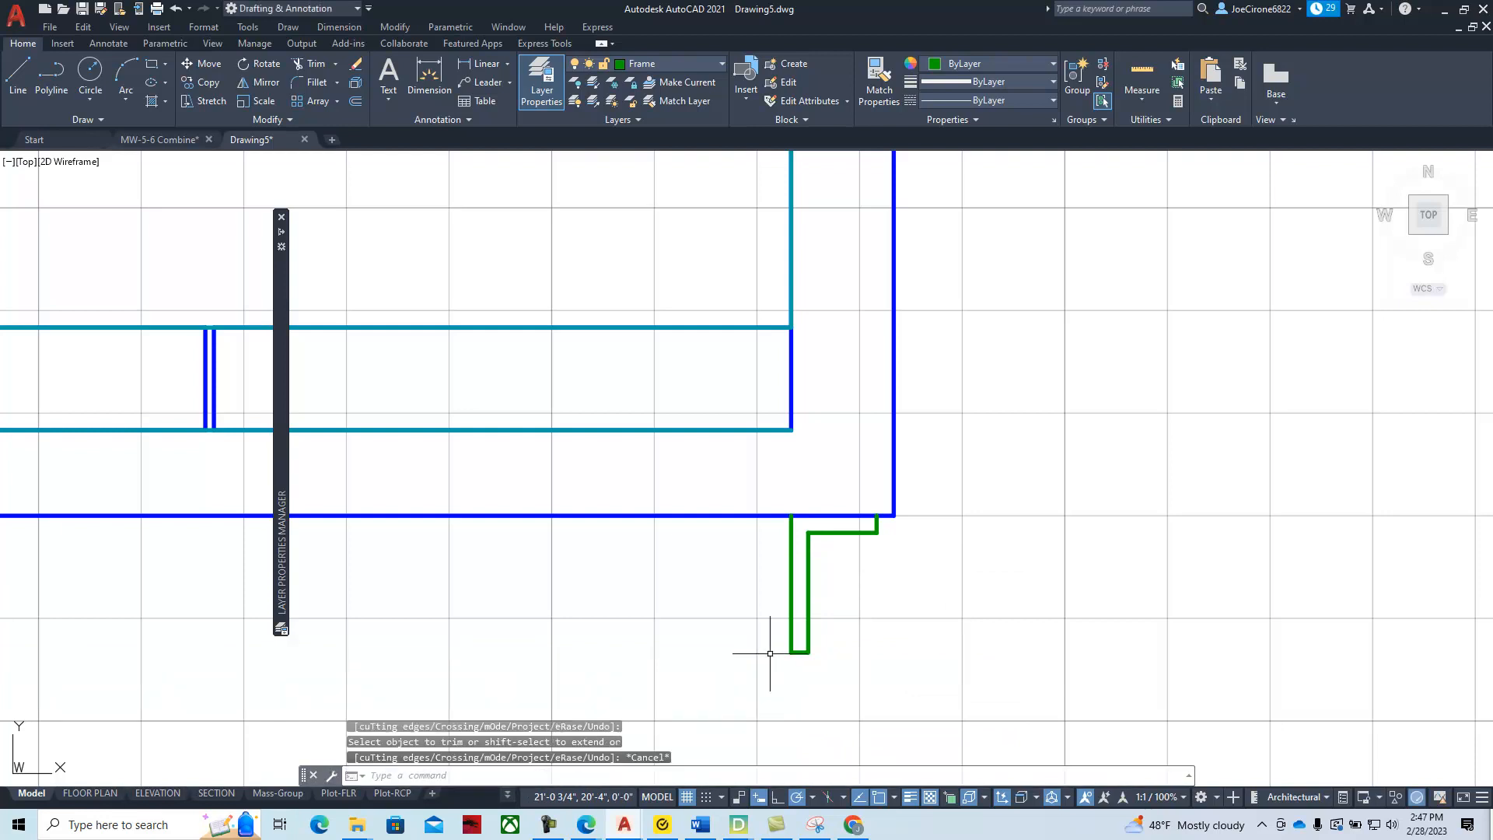
Offset the leg's bottom line 1 inch upward
{"action": "scroll", "coordinate": [773, 650], "scroll_direction": "down", "scroll_amount": 2}
{"action": "scroll", "coordinate": [838, 657], "scroll_direction": "up", "scroll_amount": 5}
{"action": "scroll", "coordinate": [839, 656], "scroll_direction": "up", "scroll_amount": 2}
{"action": "middle_click_drag", "start_coordinate": [664, 611], "coordinate": [940, 583]}
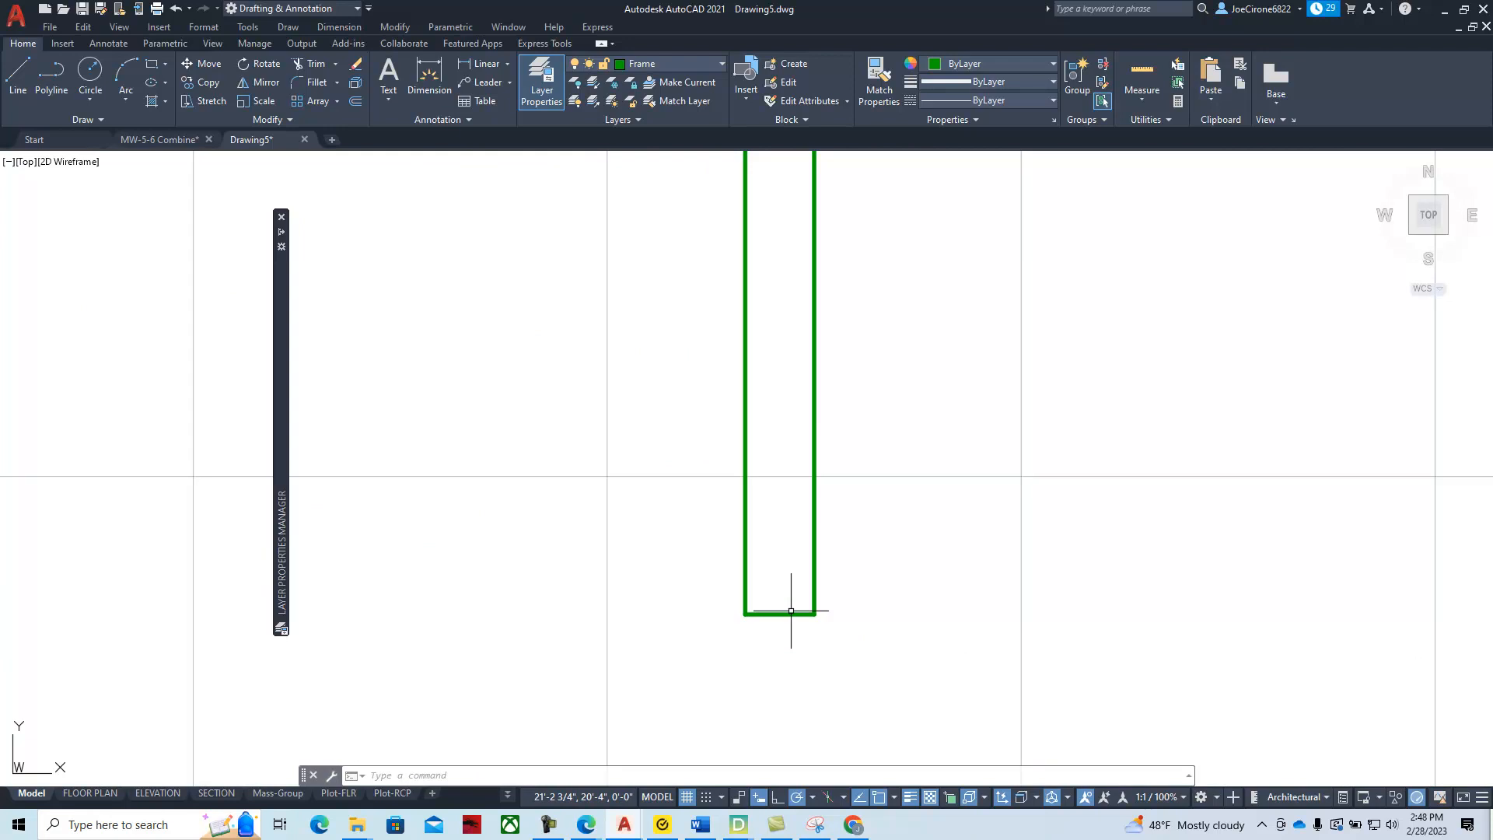
{"action": "scroll", "coordinate": [790, 611], "scroll_direction": "down", "scroll_amount": 2}
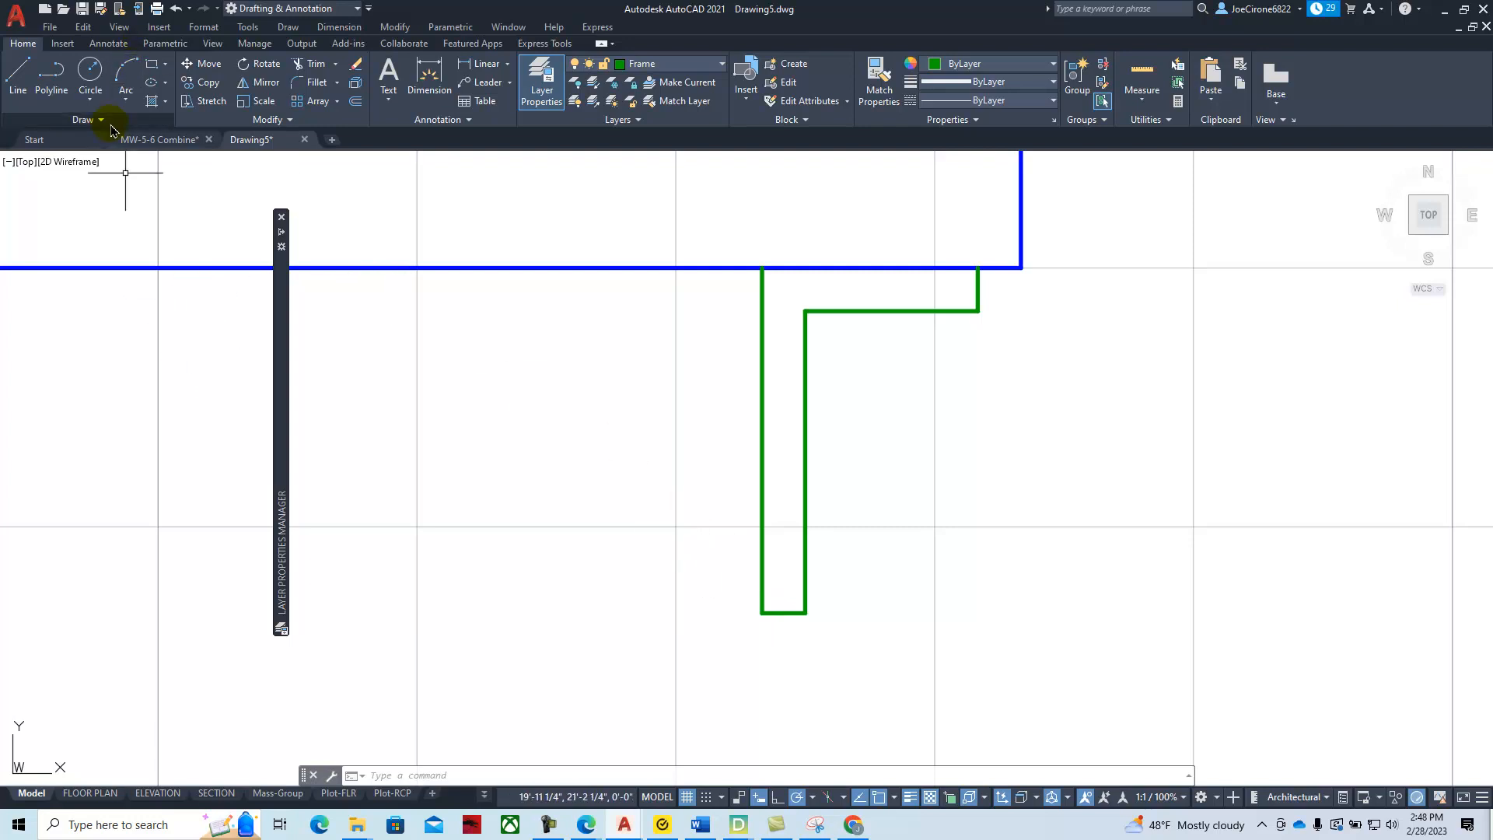
{"action": "left_click", "coordinate": [354, 104]}
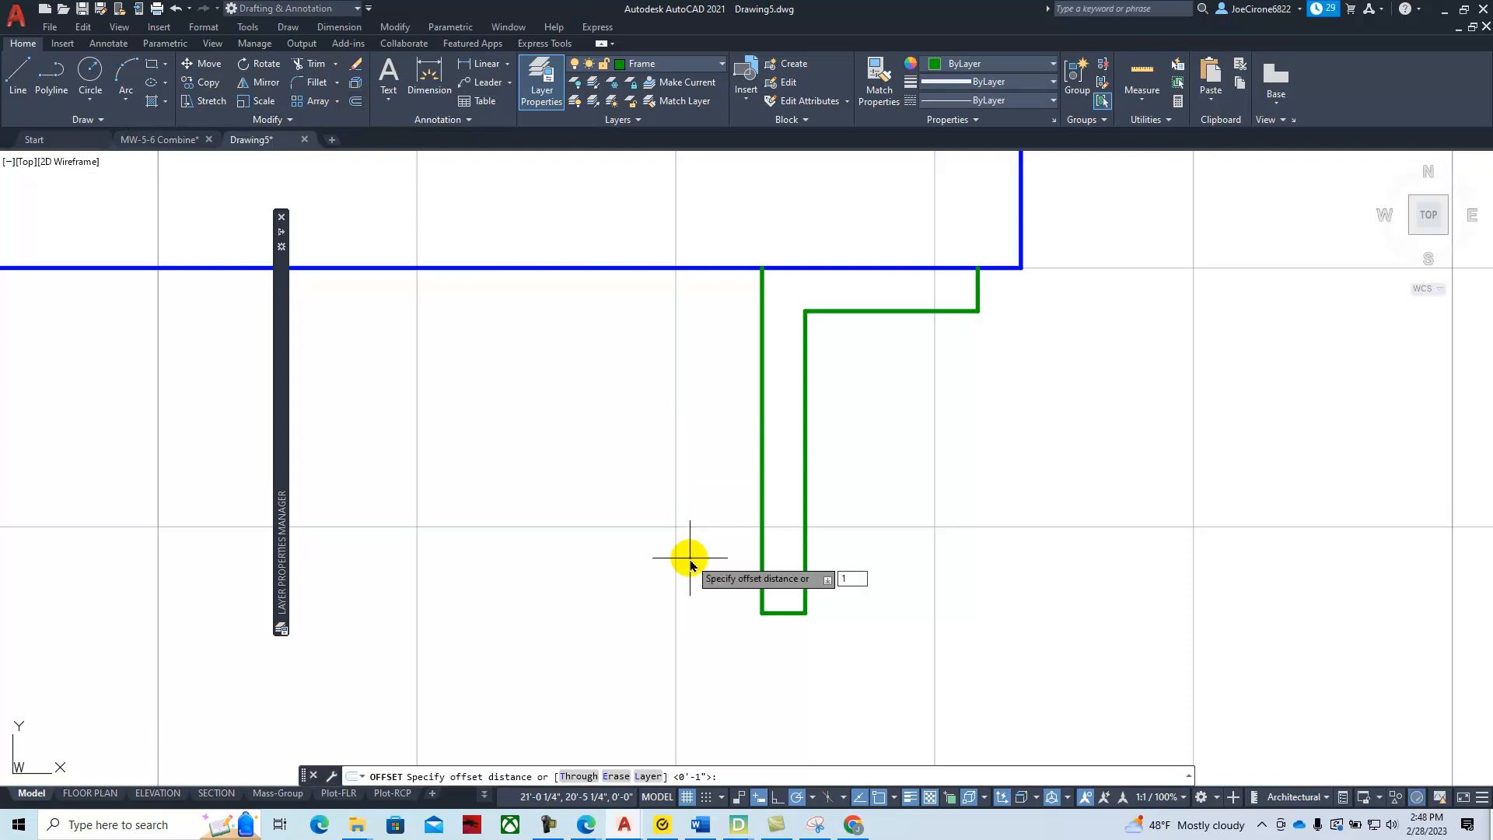
{"action": "key", "text": "Return"}
{"action": "left_click", "coordinate": [769, 612]}
{"action": "left_click", "coordinate": [784, 532]}
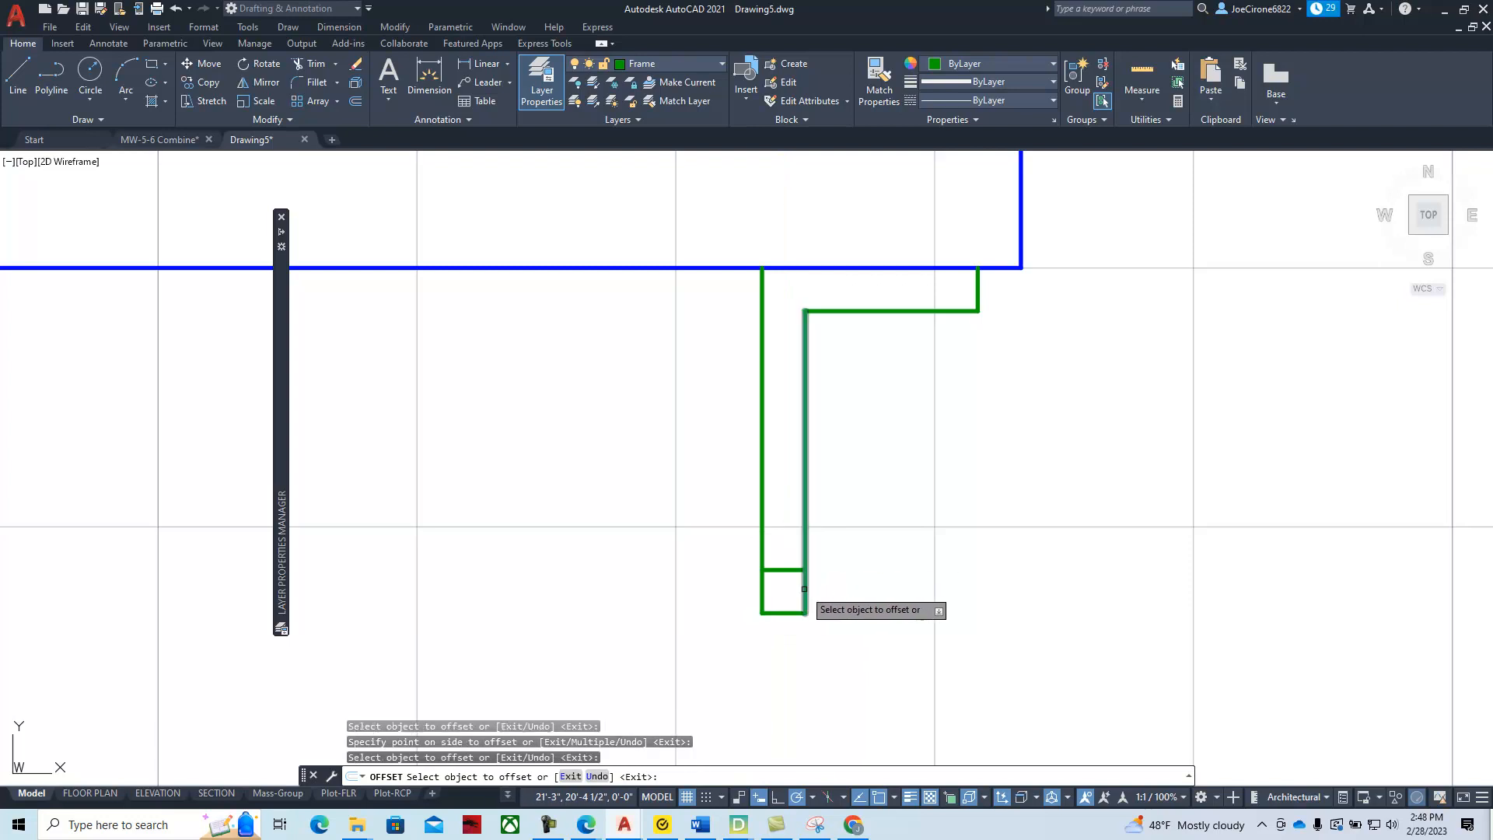
Offset the leg's right and left side lines 1 inch outward
{"action": "left_click", "coordinate": [806, 589]}
{"action": "left_click", "coordinate": [895, 584]}
{"action": "left_click", "coordinate": [760, 587]}
{"action": "left_click", "coordinate": [761, 587]}
{"action": "left_click", "coordinate": [683, 588]}
{"action": "key", "text": "Escape"}
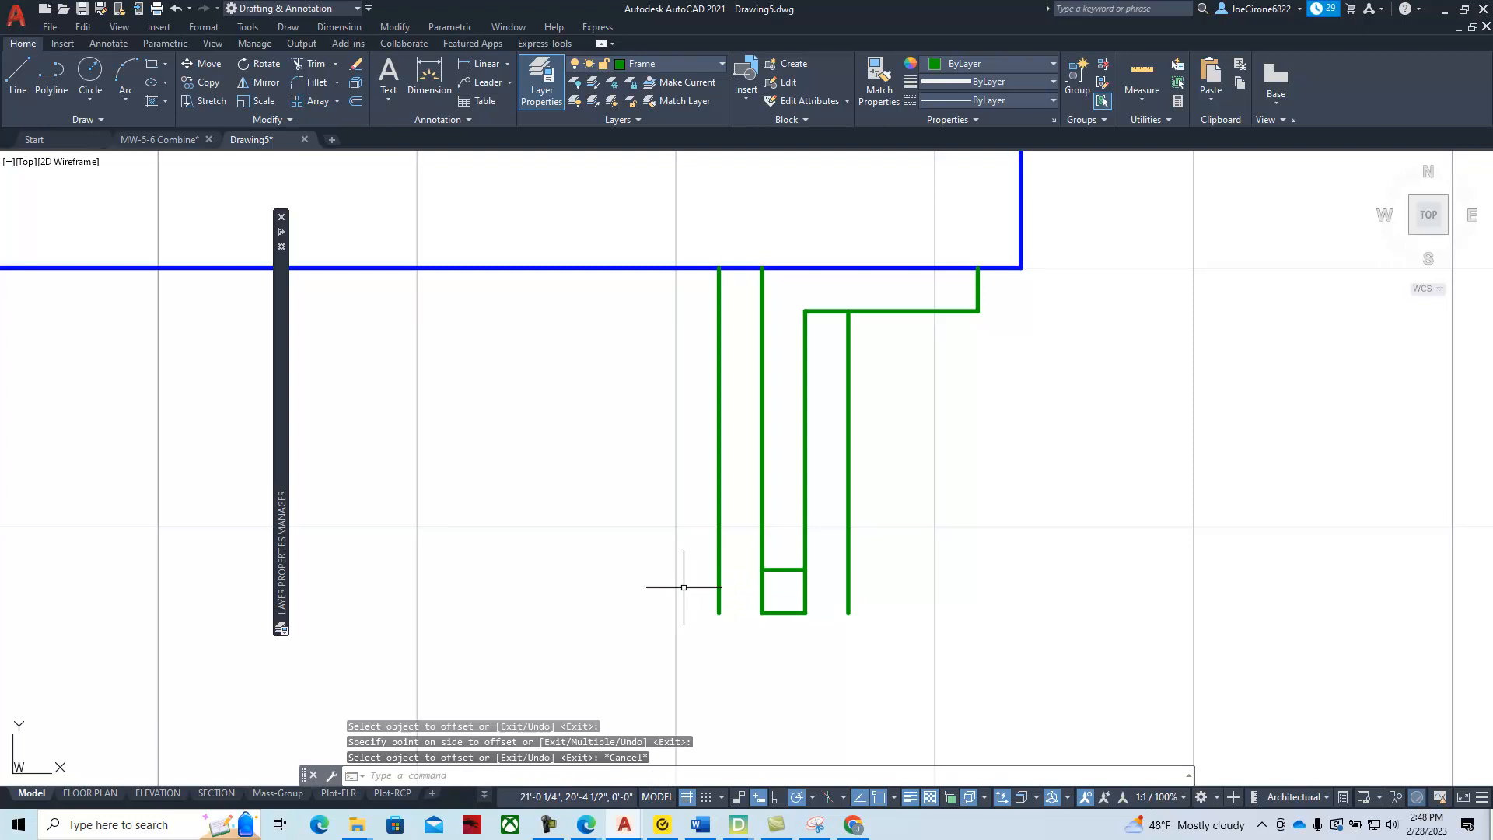
Fillet the horizontal line above the leg's bottom with both outer vertical lines at zero radius to form the foot's upper corners
{"action": "left_click", "coordinate": [307, 83]}
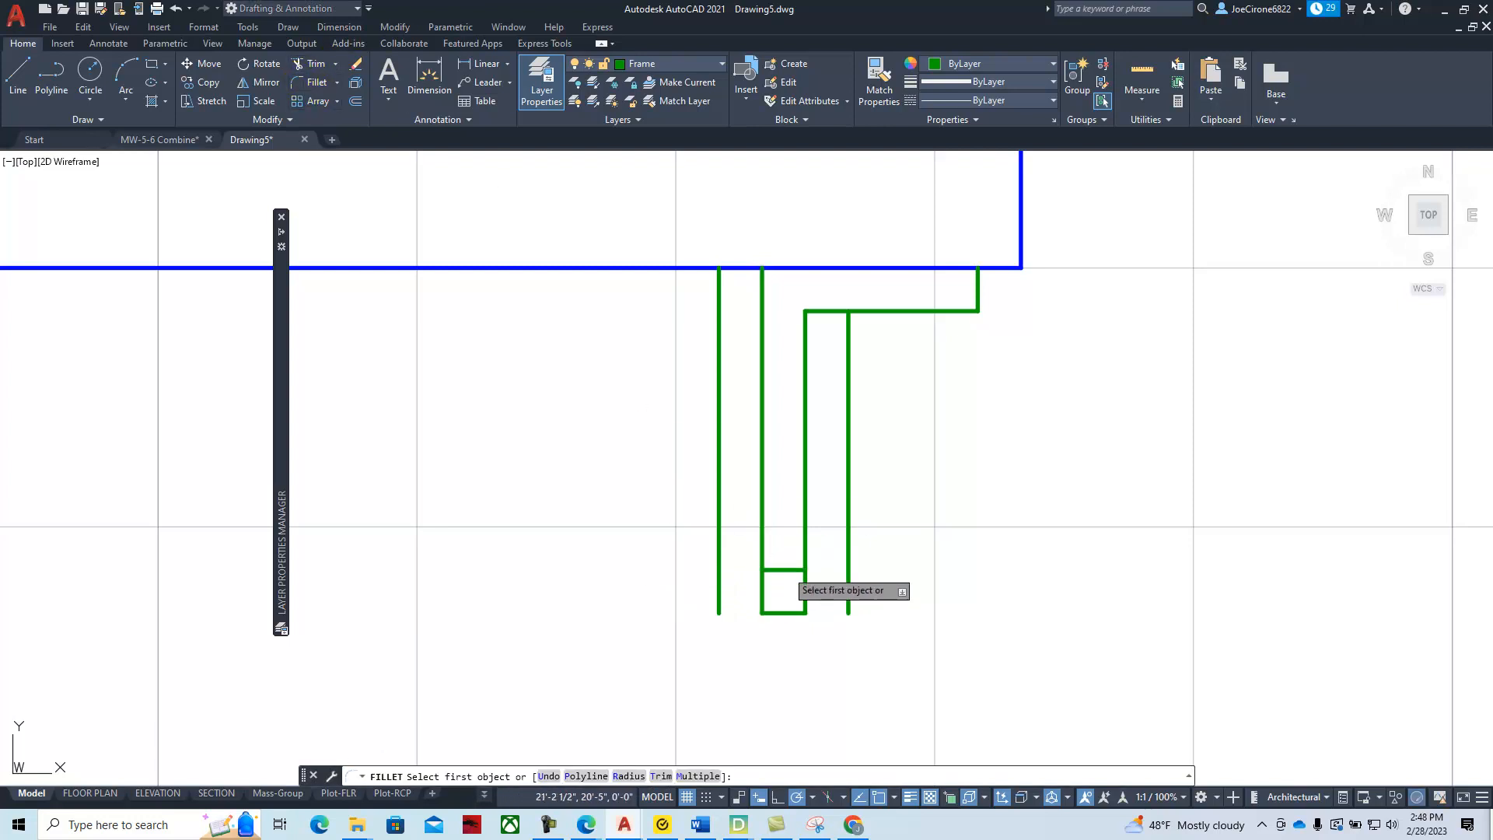
{"action": "left_click", "coordinate": [787, 570]}
{"action": "left_click", "coordinate": [719, 590]}
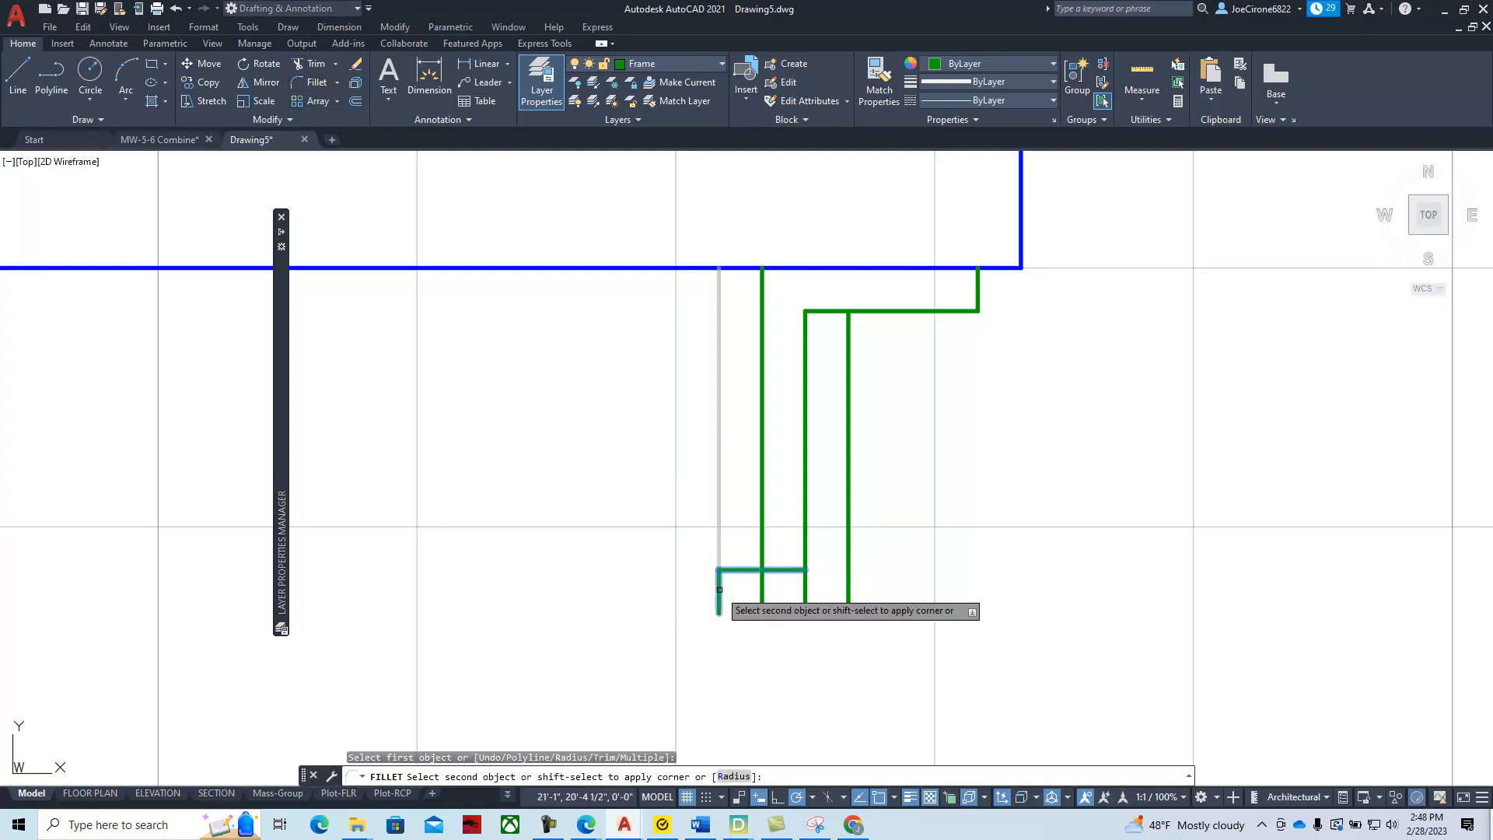
{"action": "right_click", "coordinate": [793, 586]}
{"action": "left_click", "coordinate": [847, 308]}
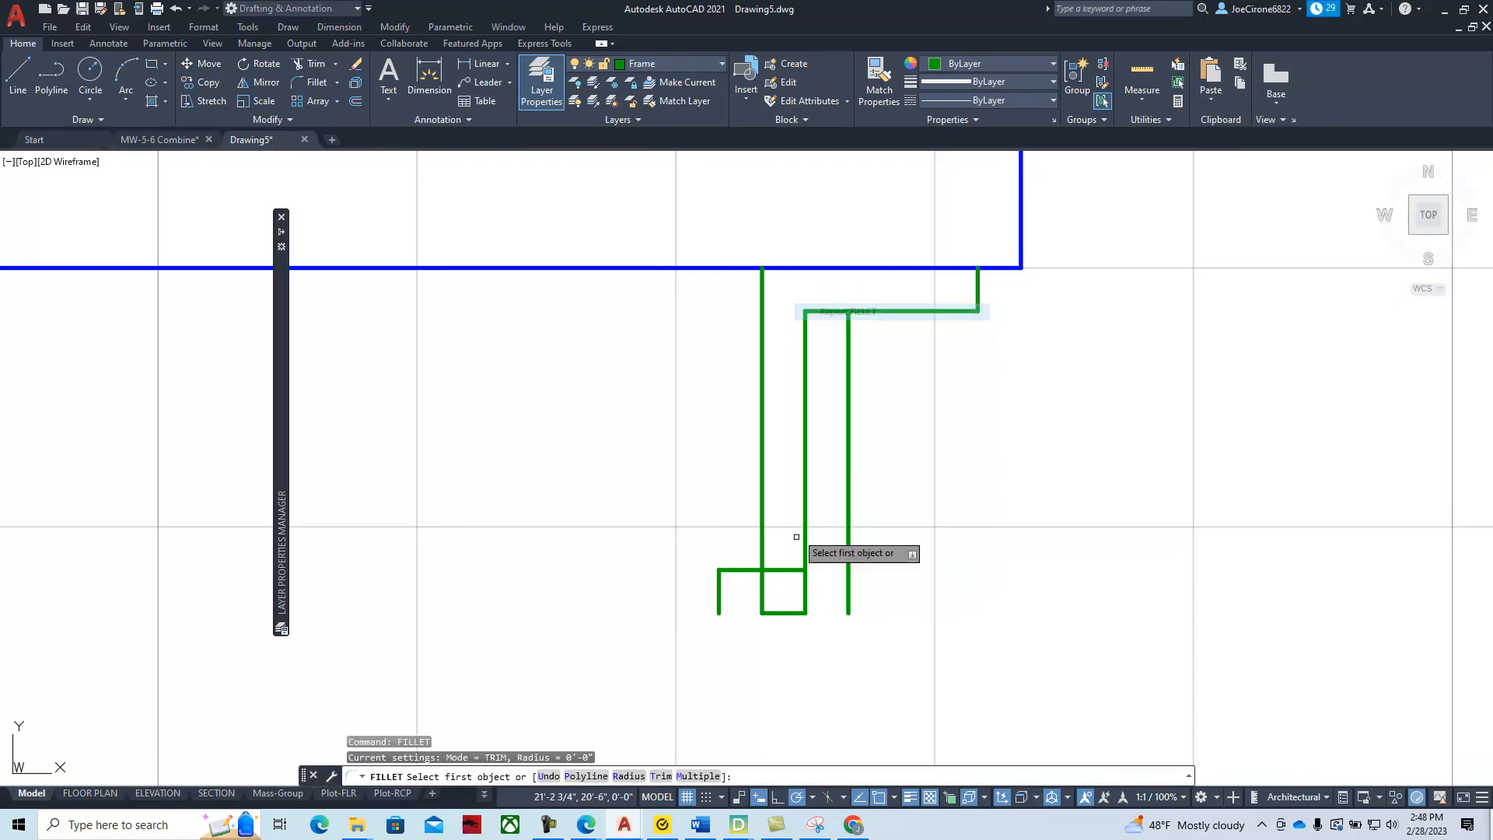
{"action": "left_click", "coordinate": [793, 570]}
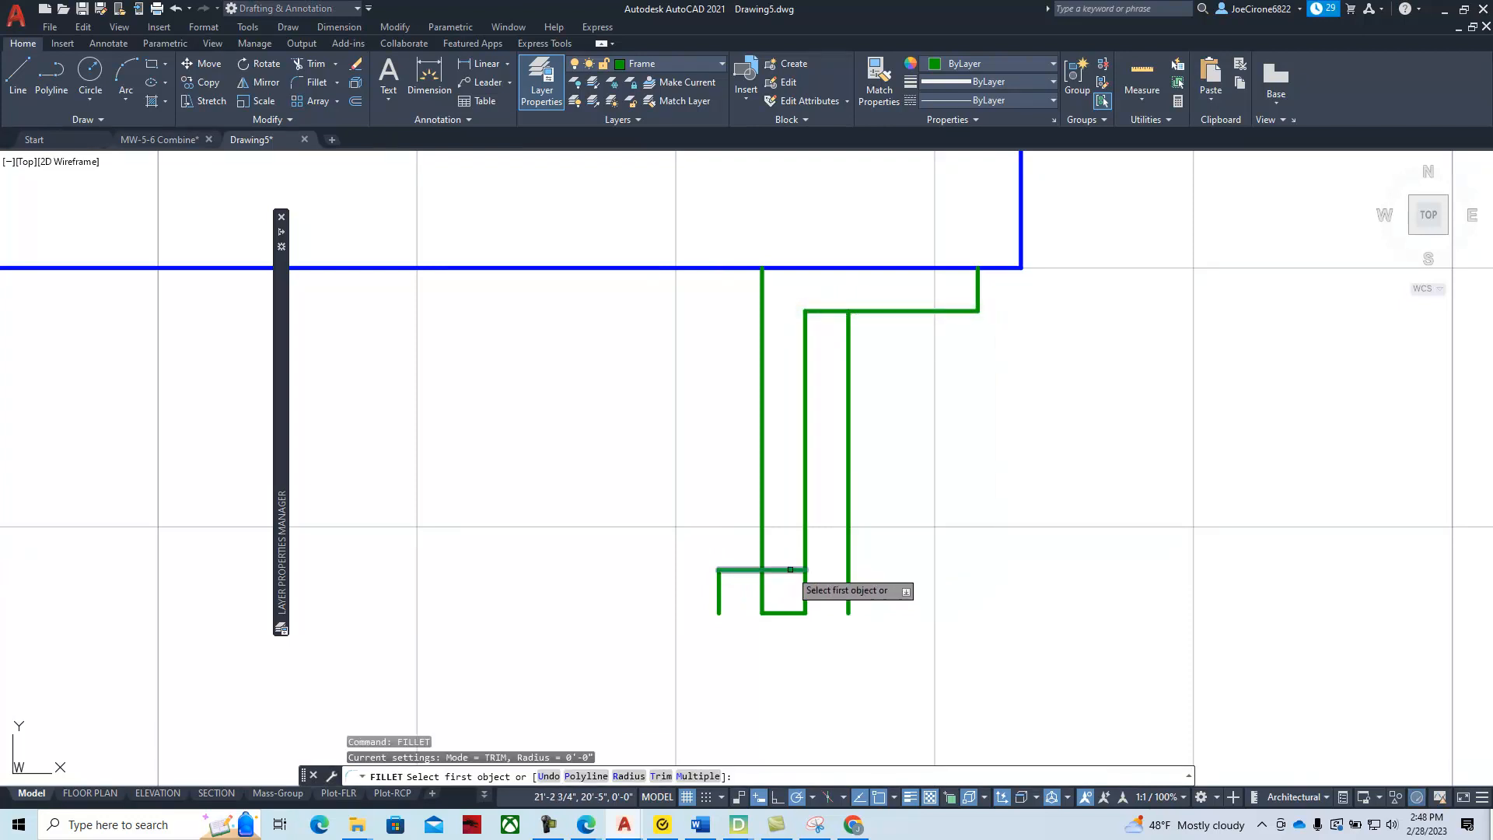
{"action": "left_click", "coordinate": [848, 589]}
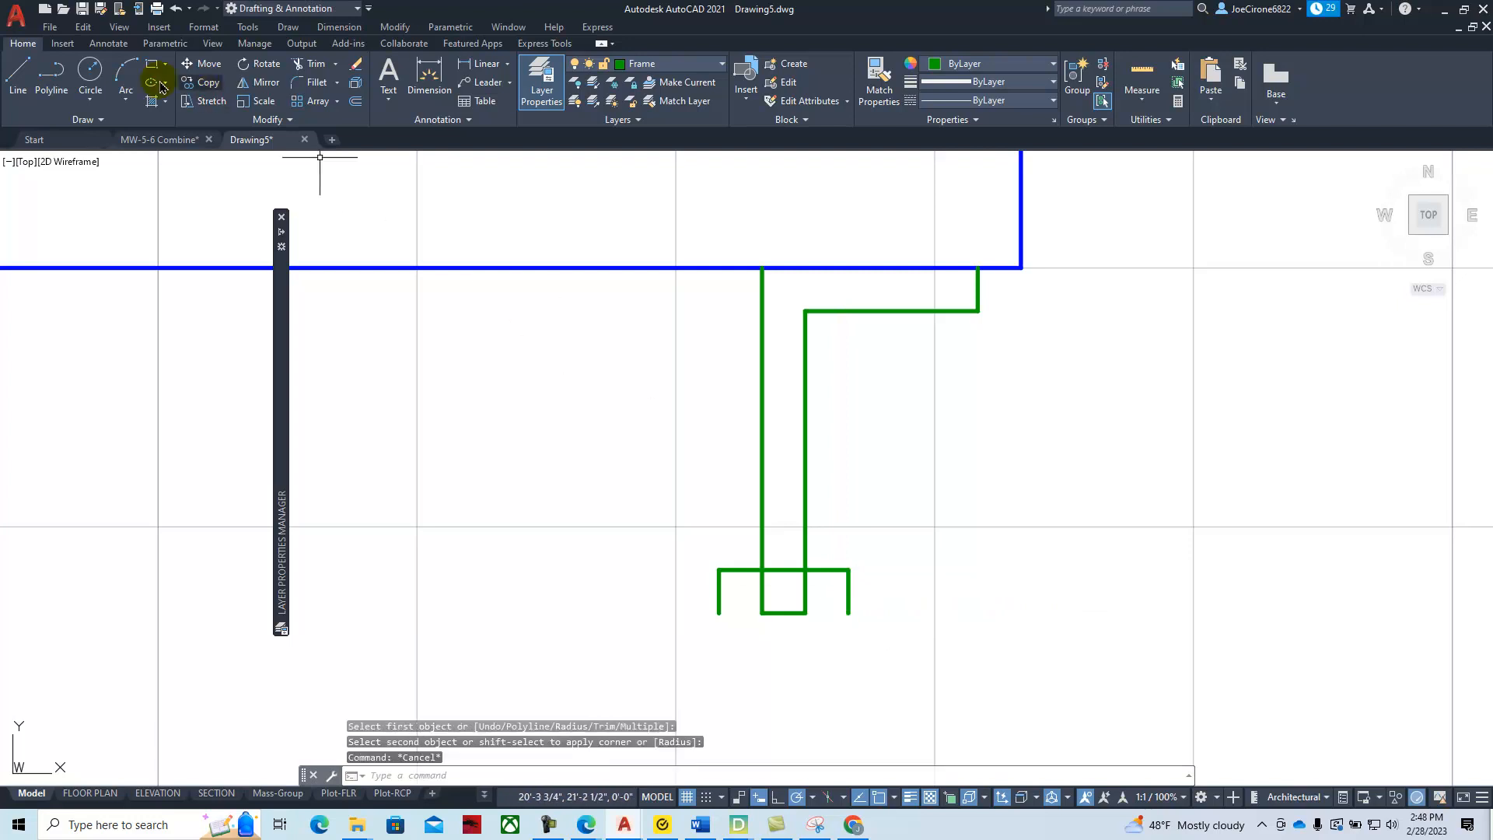
Draw a line across the foot's bottom between the lower ends of its two side lines
{"action": "left_click", "coordinate": [18, 78]}
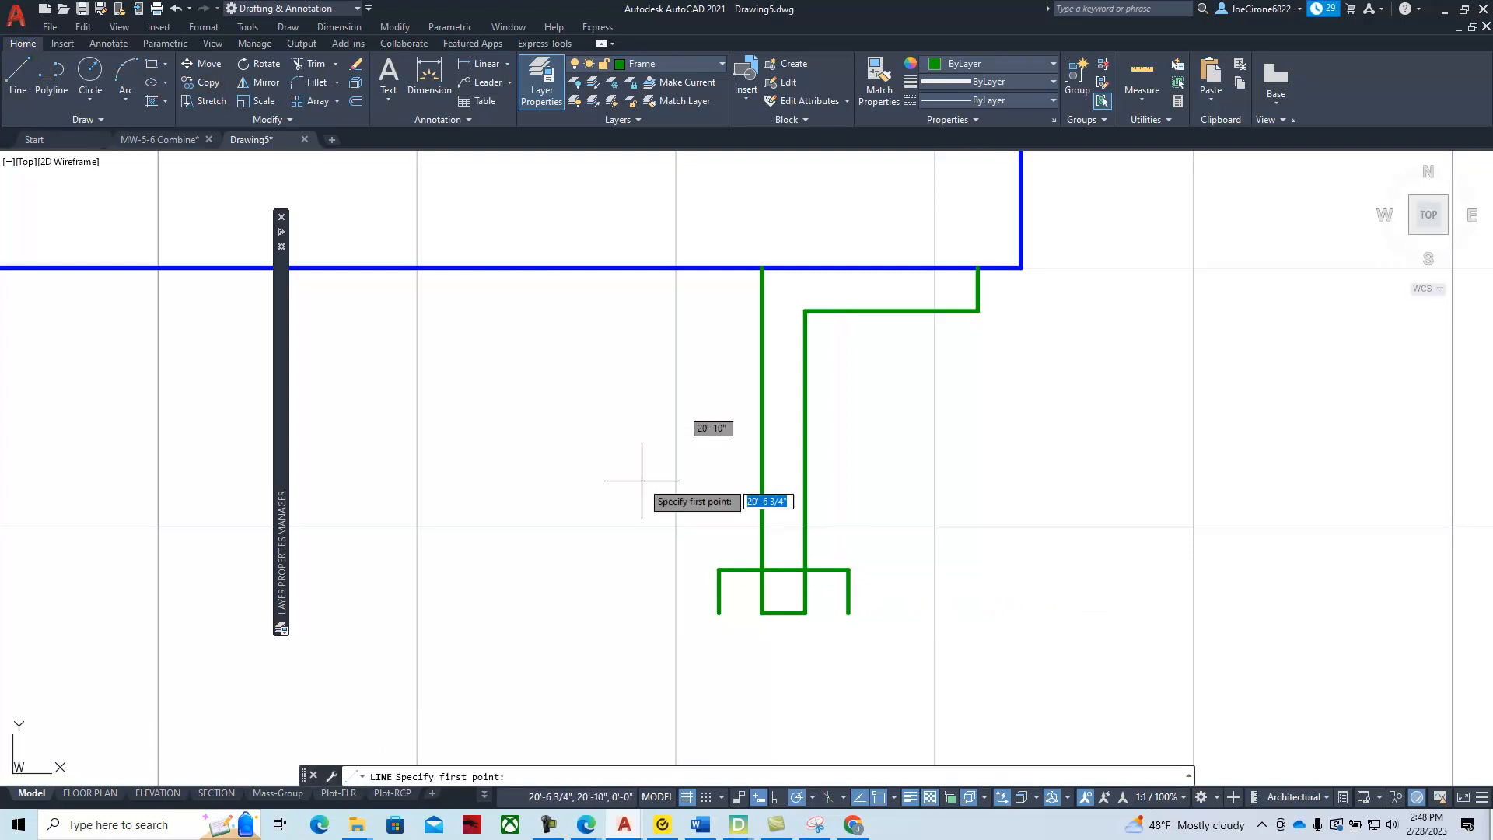
{"action": "left_click", "coordinate": [719, 613]}
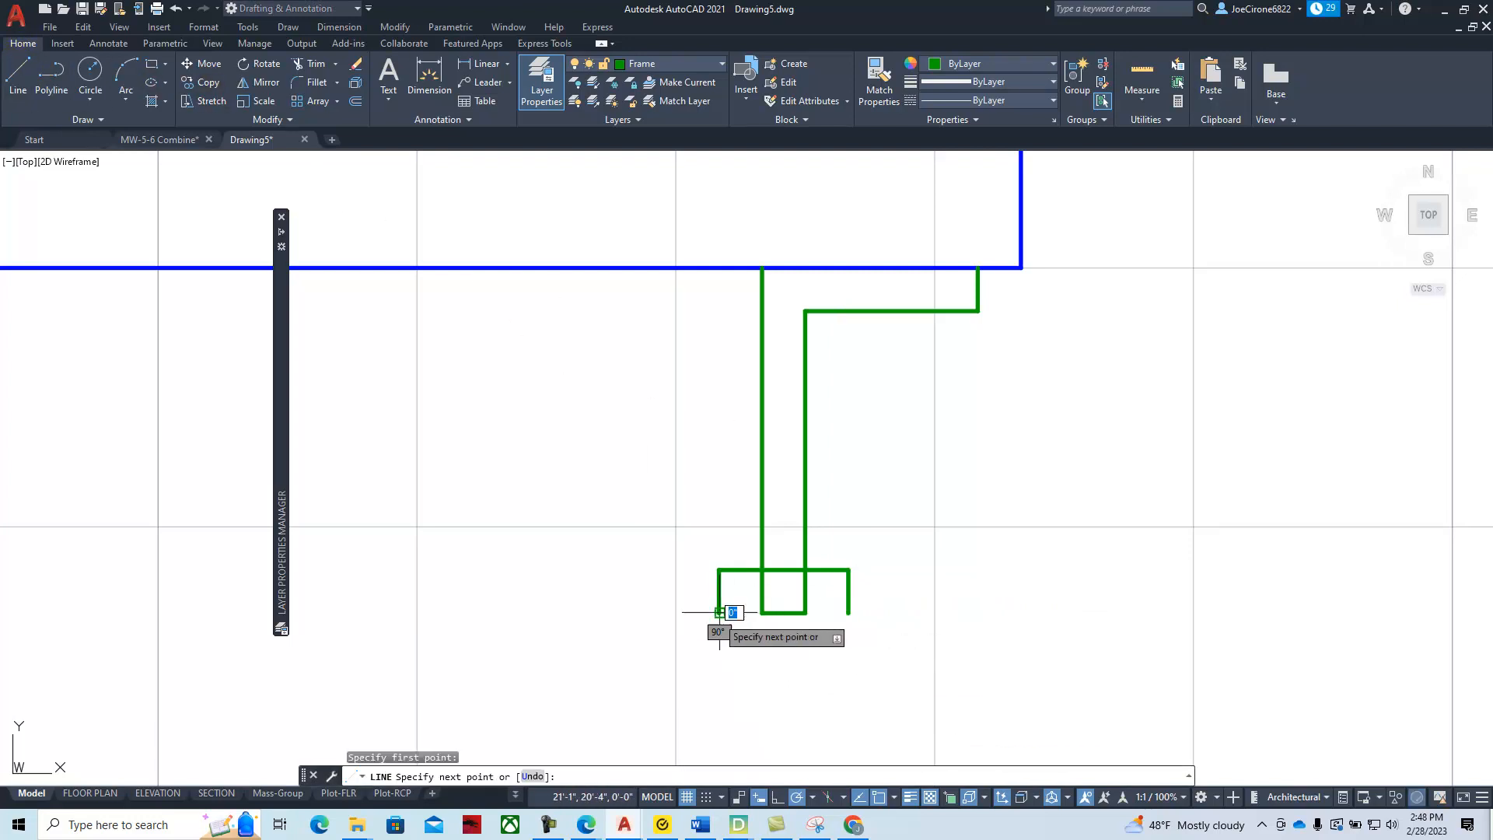
{"action": "left_click", "coordinate": [849, 613]}
{"action": "key", "text": "Escape"}
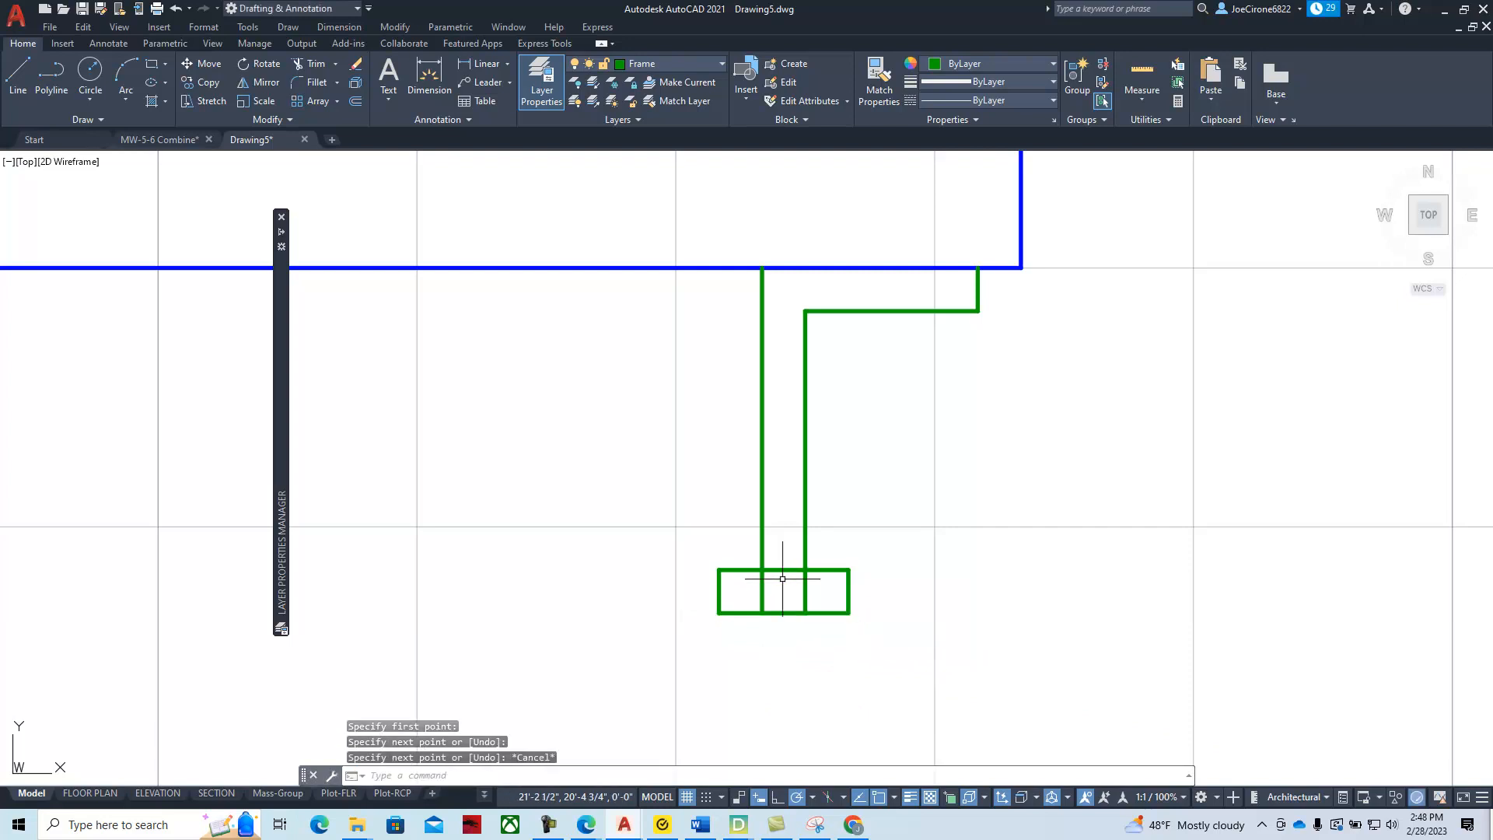
Trim the leg lines inside the foot and remove both overlapping lines along the foot's bottom
{"action": "left_click", "coordinate": [311, 63]}
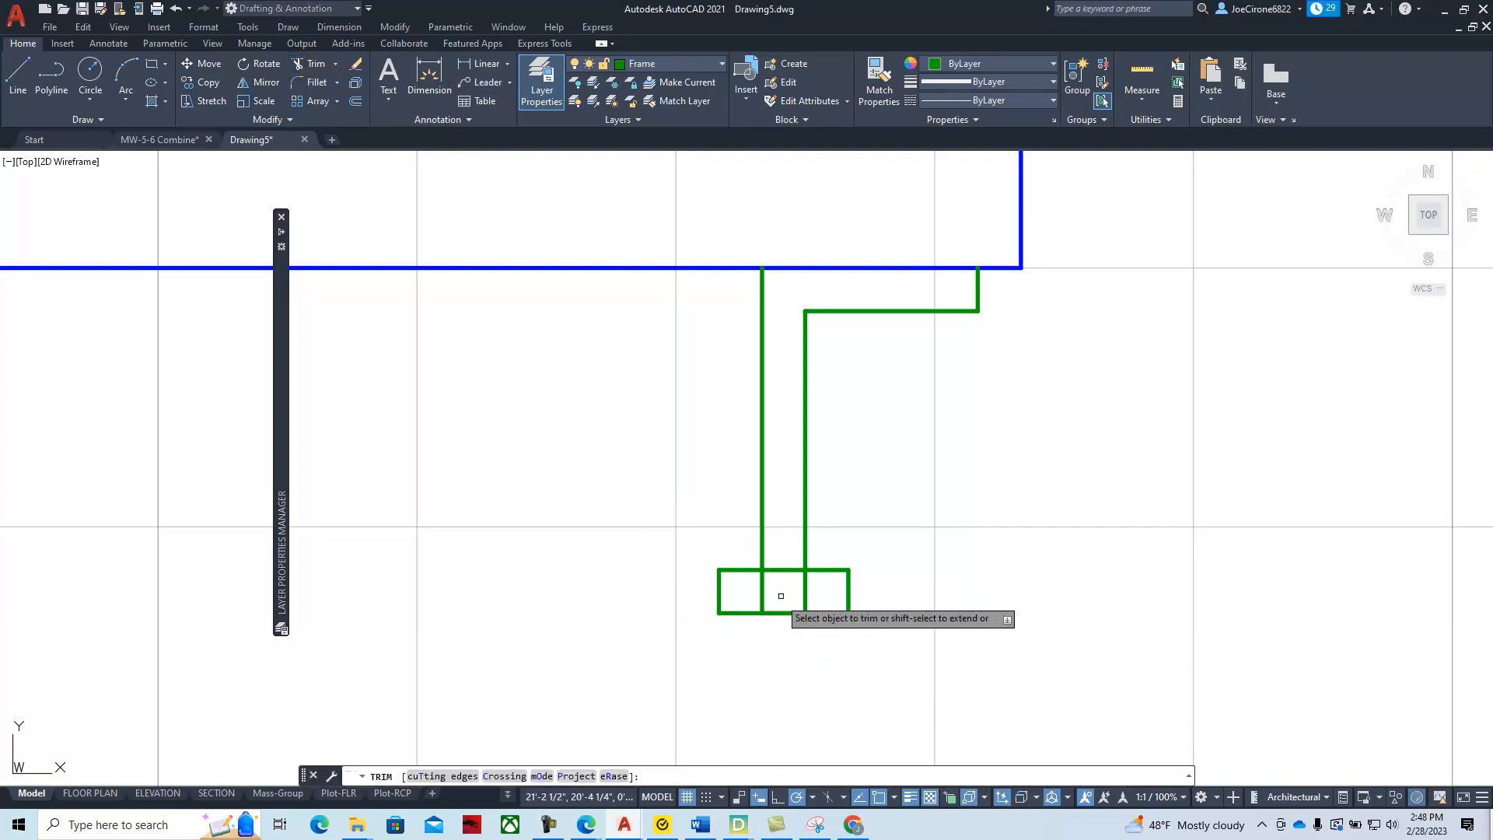
{"action": "left_click", "coordinate": [807, 594]}
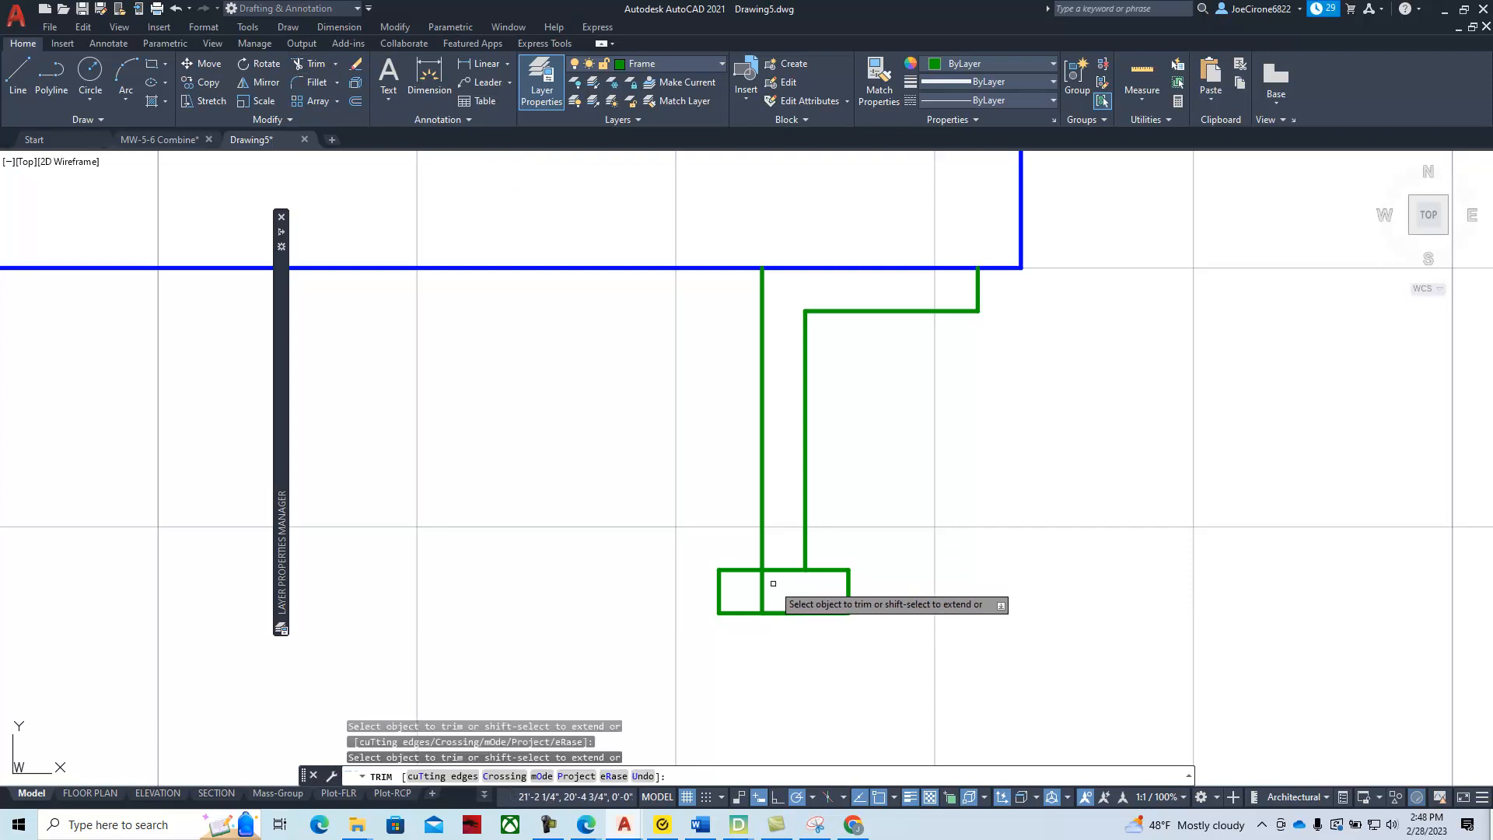
{"action": "left_click", "coordinate": [764, 588]}
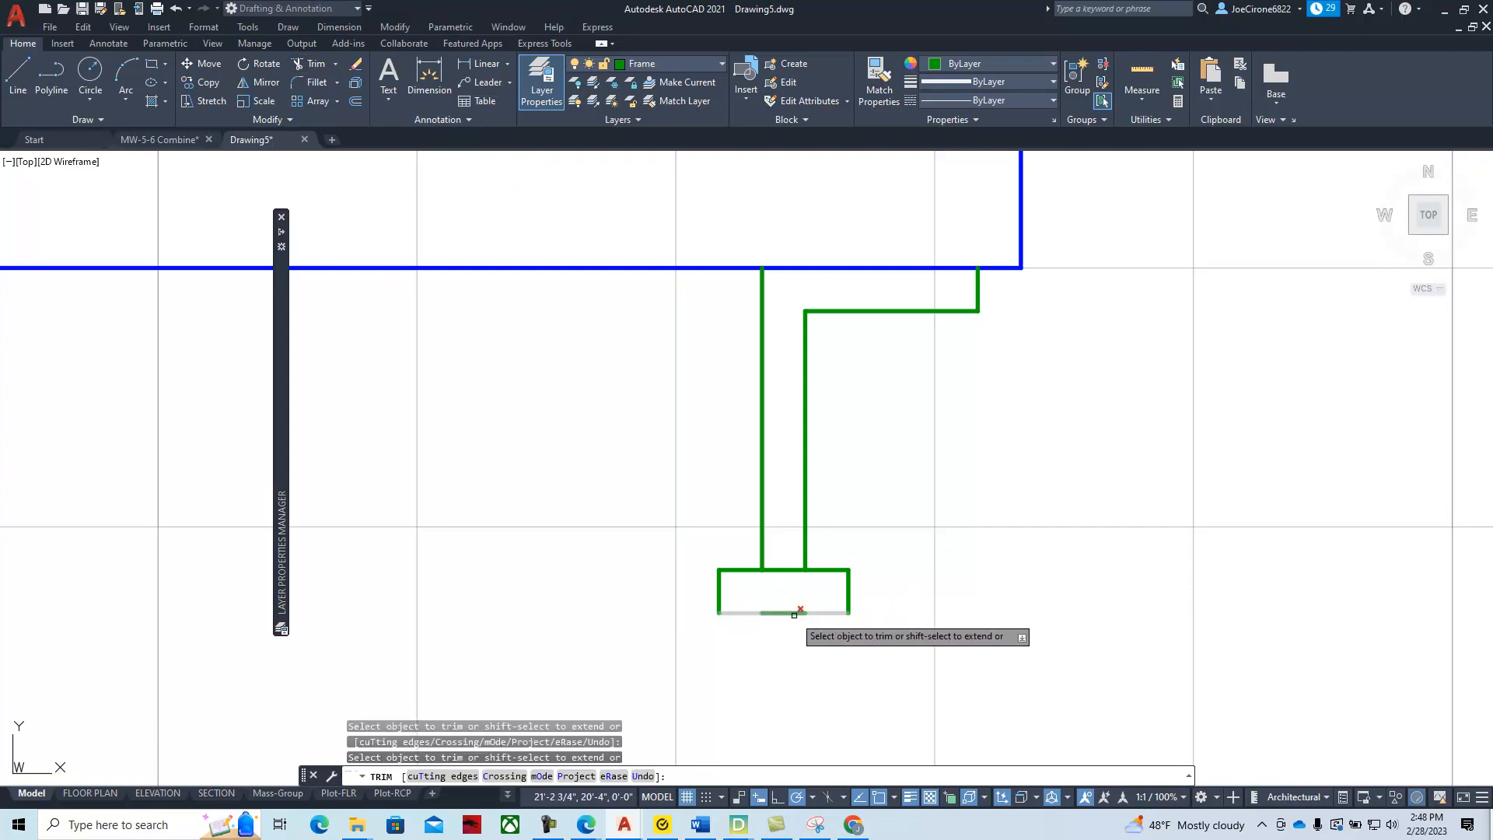
{"action": "left_click", "coordinate": [791, 614]}
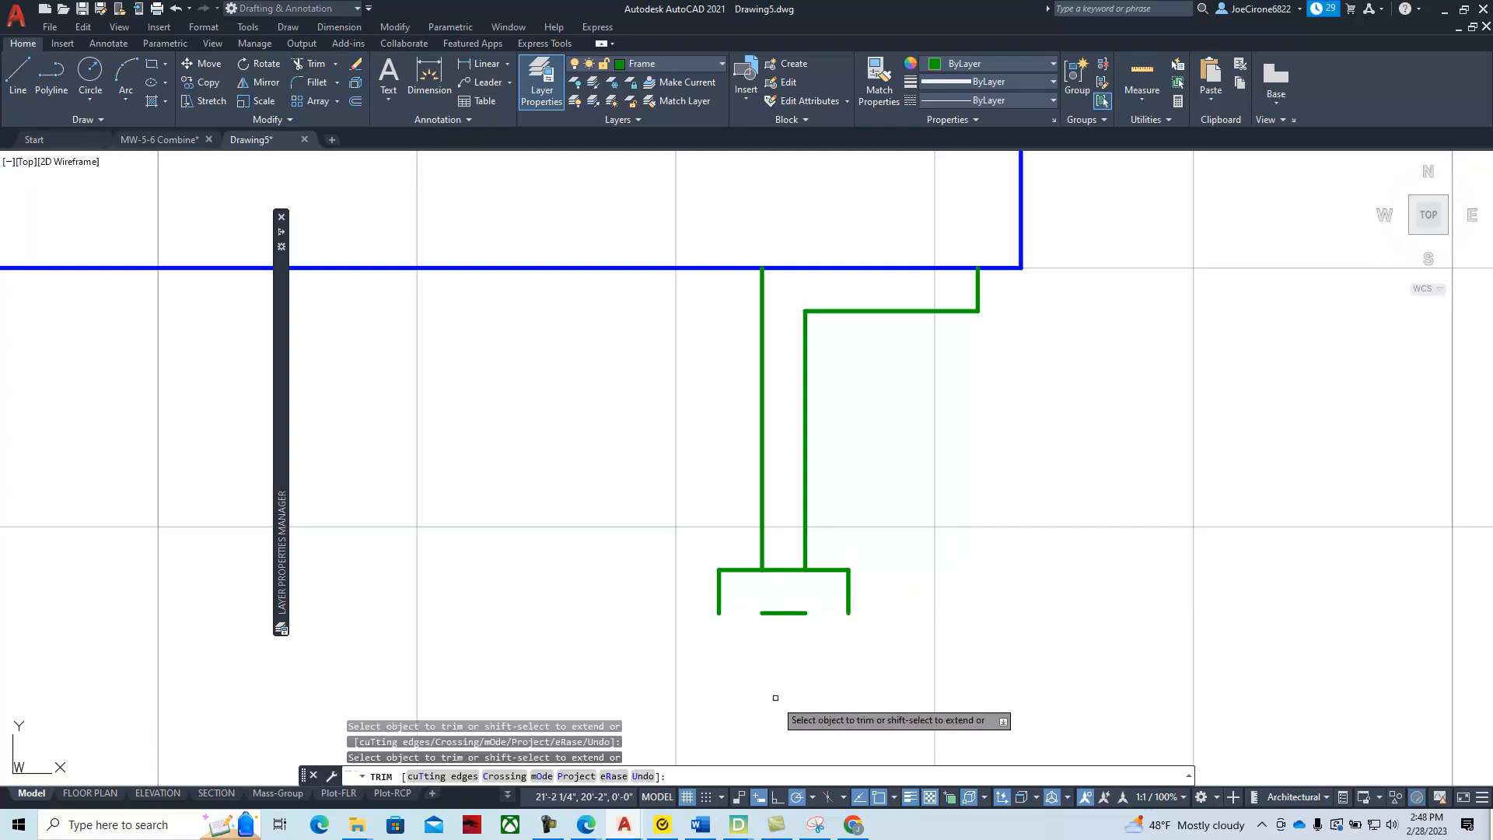
{"action": "left_click", "coordinate": [782, 613]}
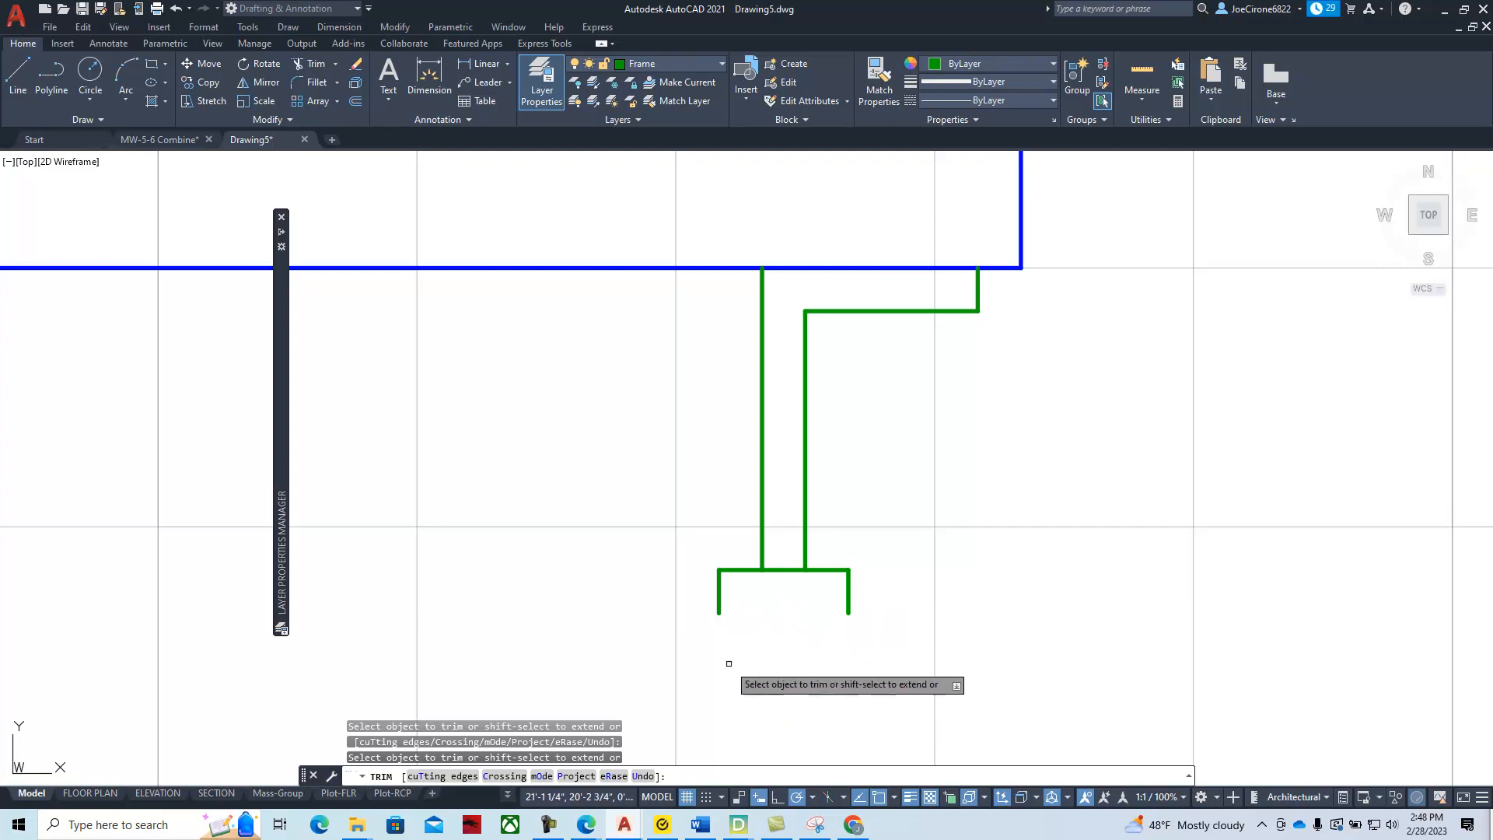
{"action": "key", "text": "Escape"}
Close the foot with a single bottom line joining the lower ends of its sides
{"action": "left_click", "coordinate": [15, 70]}
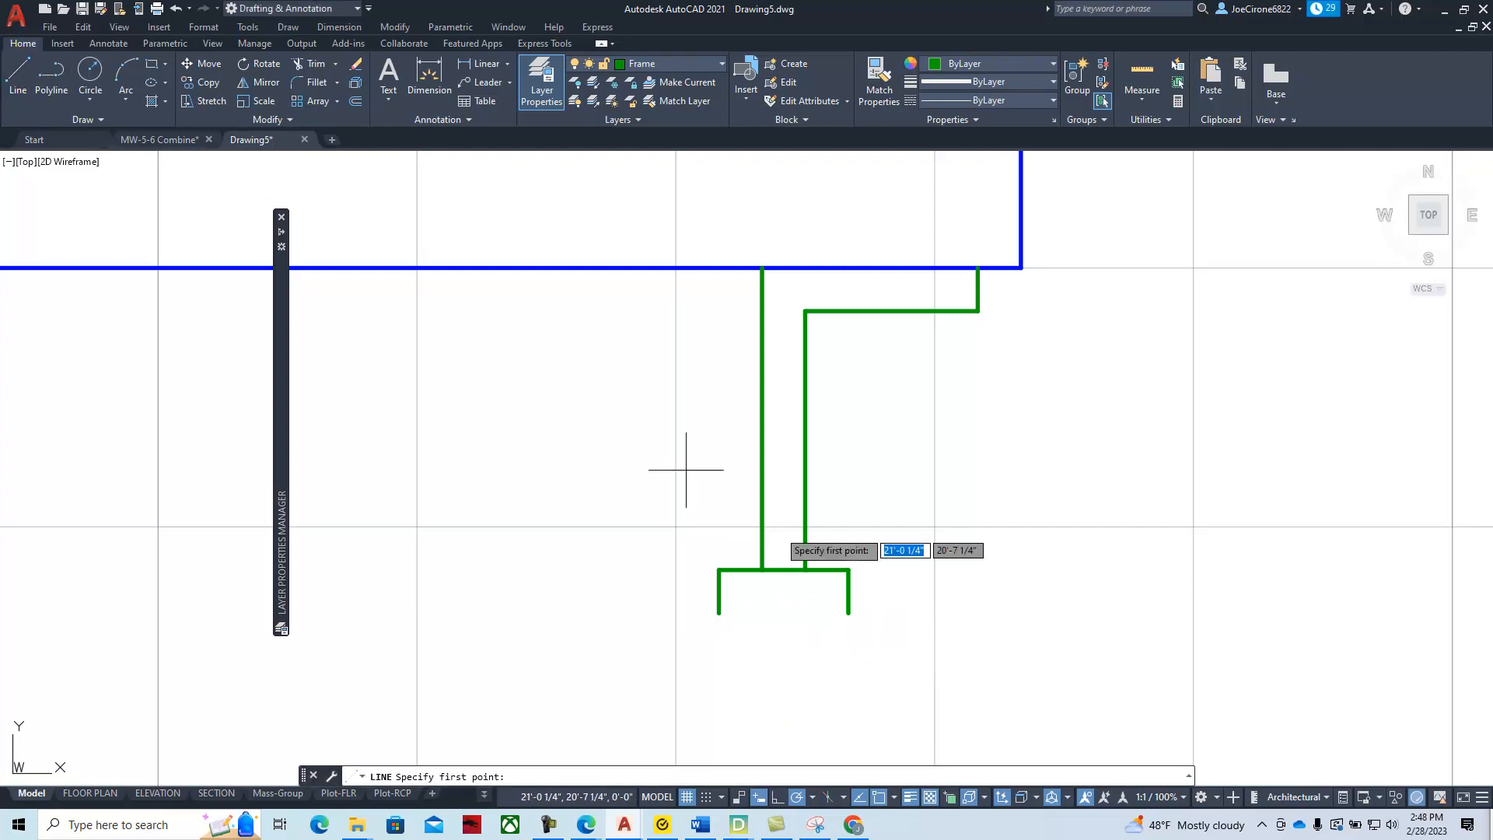
{"action": "left_click", "coordinate": [720, 613]}
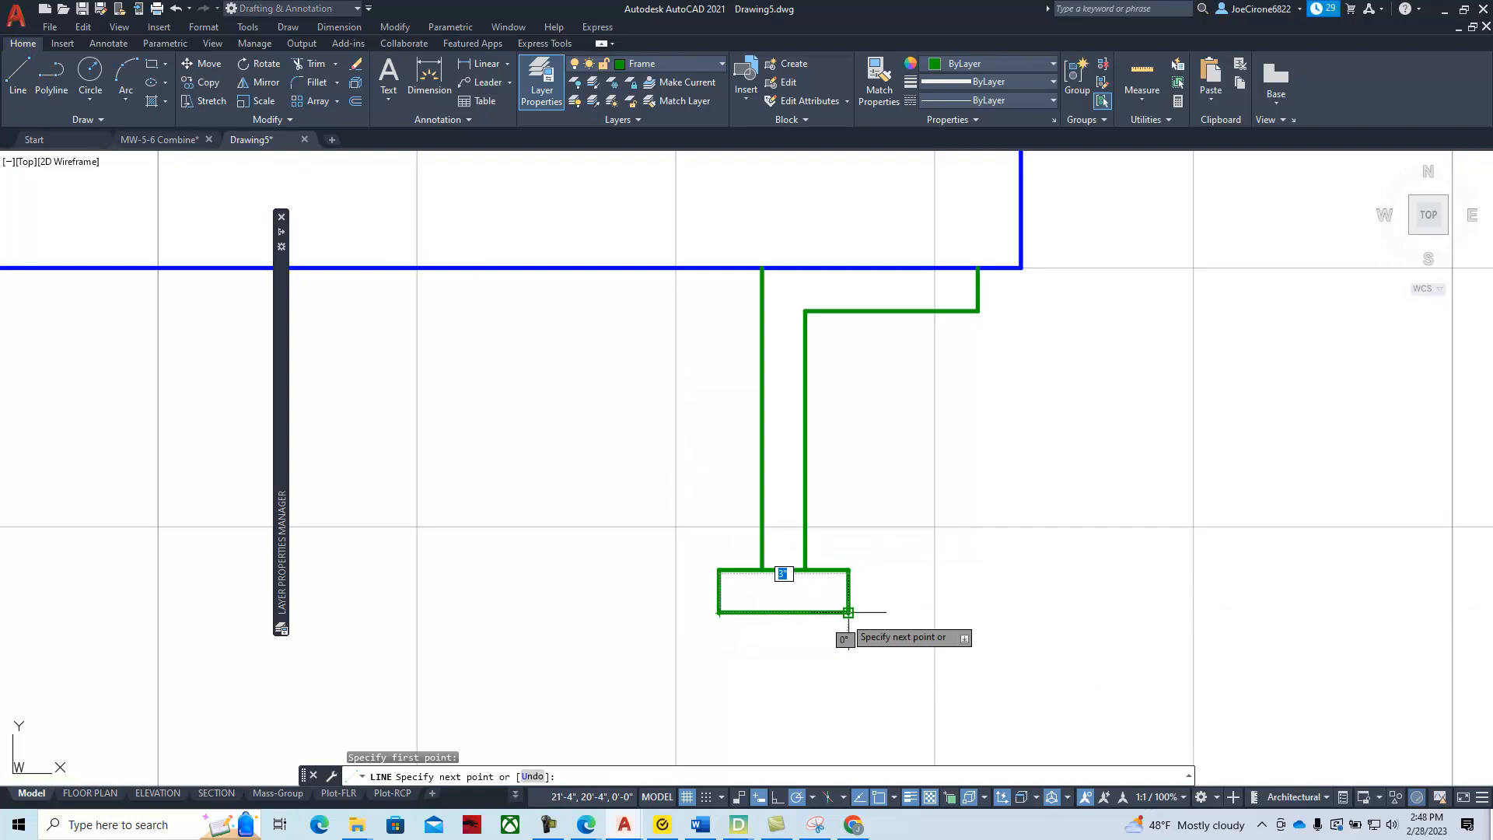
{"action": "left_click", "coordinate": [849, 613]}
{"action": "key", "text": "Escape"}
Offset the short vertical line at the outer end of the support frame 1 inch inward, toward the leg
{"action": "scroll", "coordinate": [894, 727], "scroll_direction": "down", "scroll_amount": 4}
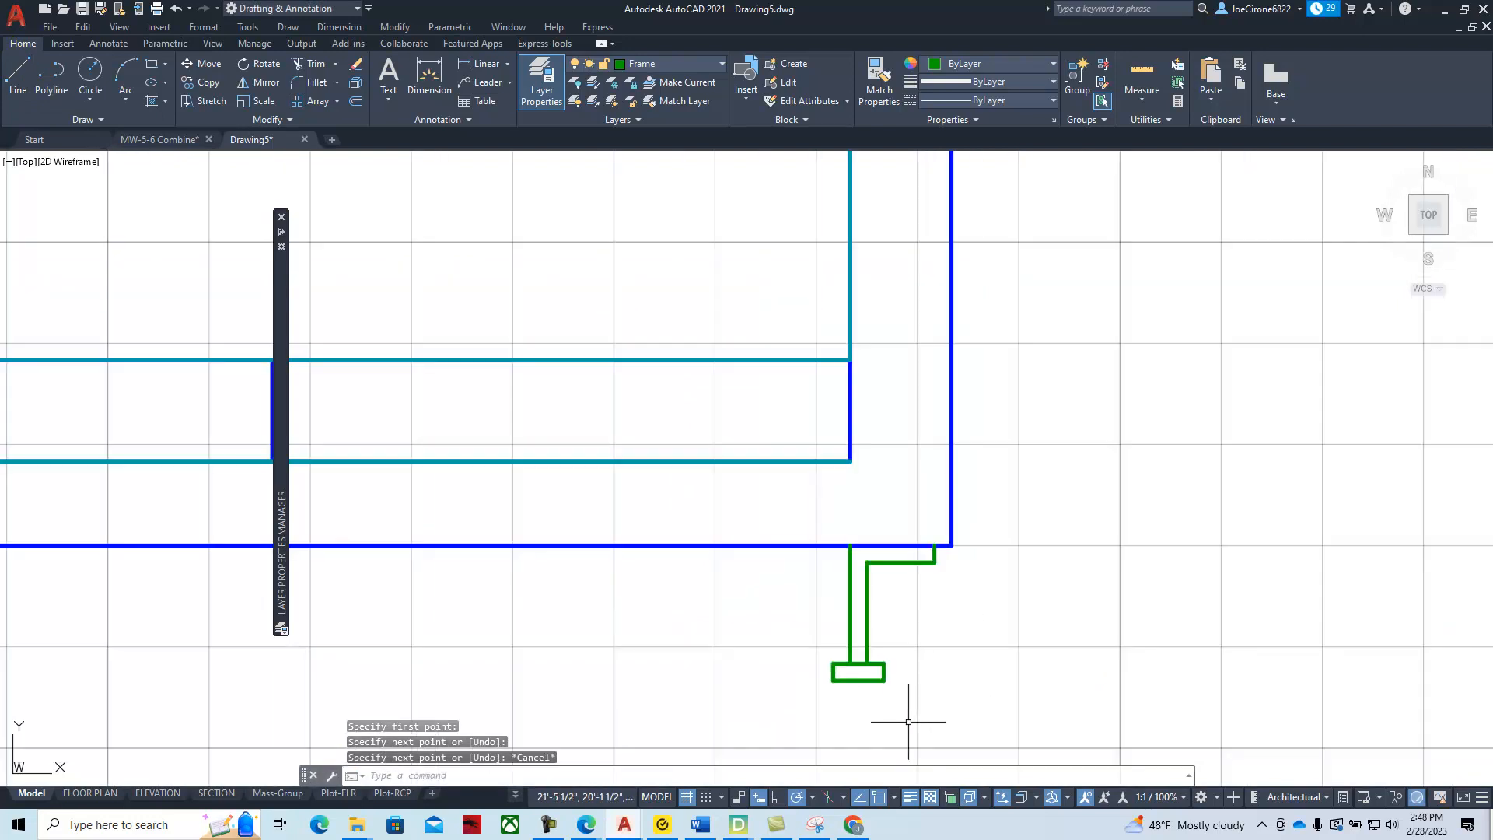
{"action": "middle_click_drag", "start_coordinate": [964, 674], "coordinate": [963, 700]}
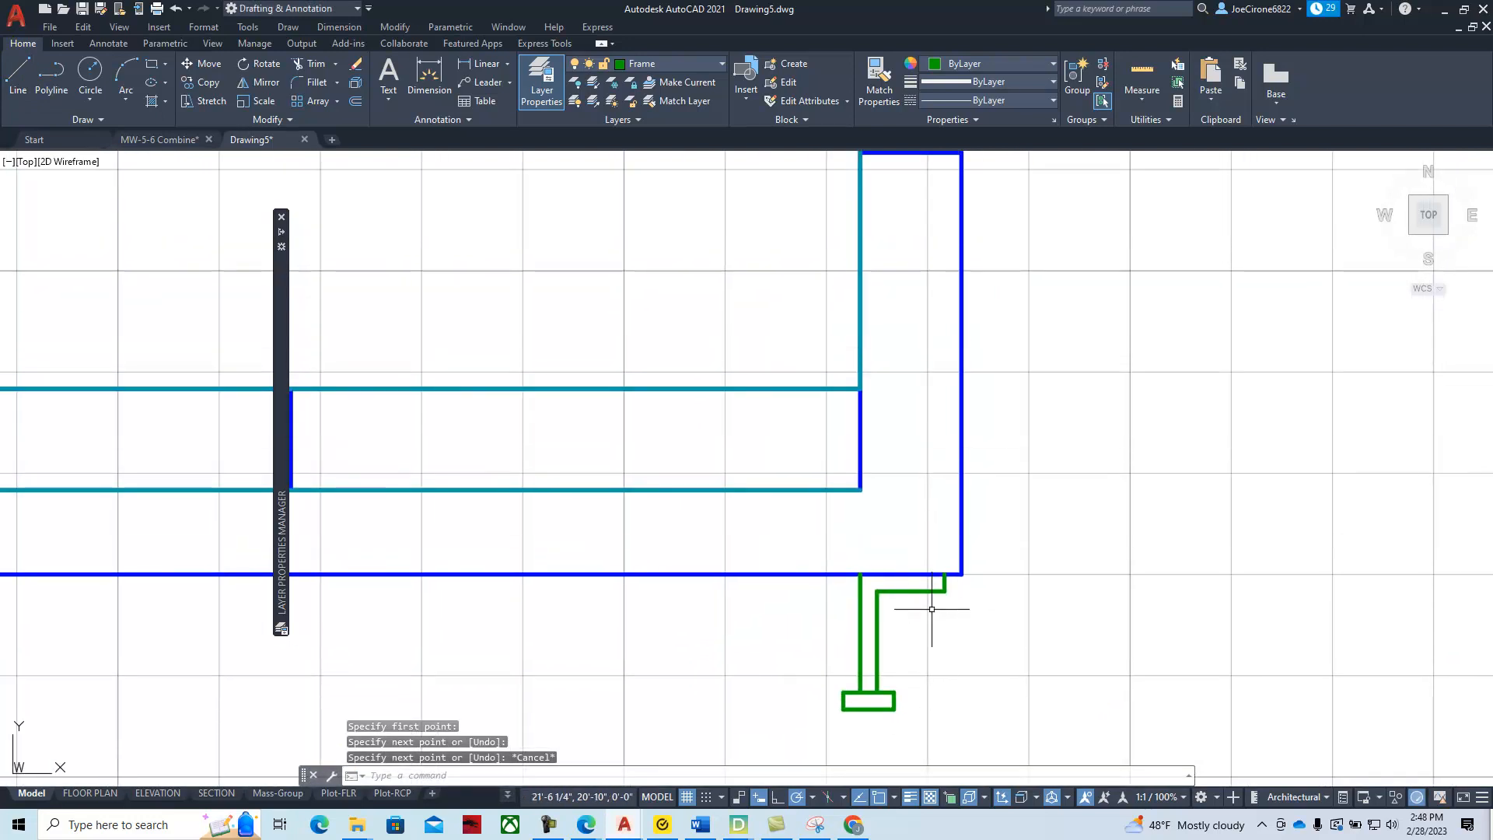
{"action": "scroll", "coordinate": [945, 612], "scroll_direction": "up", "scroll_amount": 4}
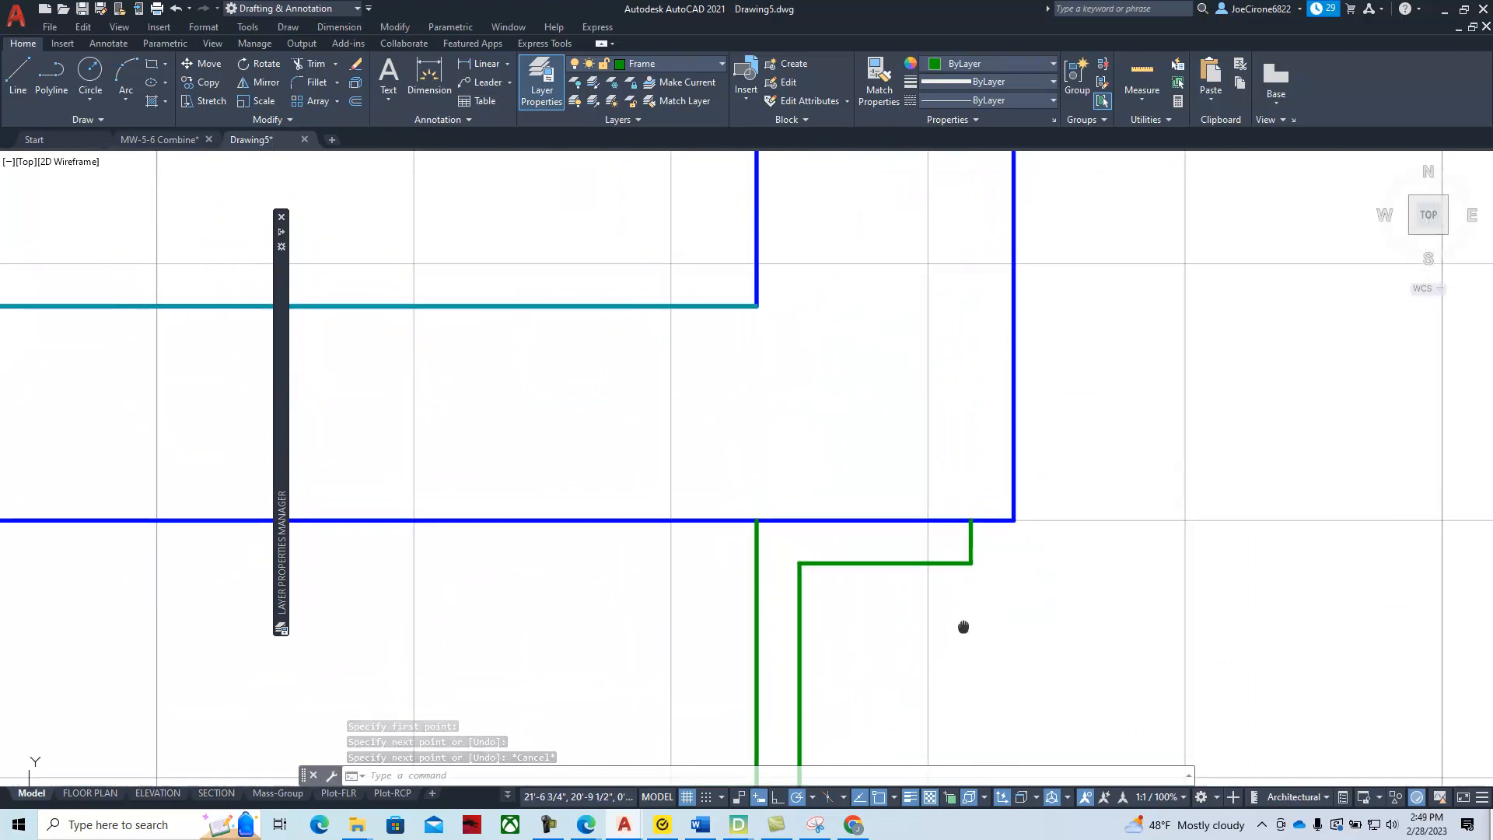
{"action": "type", "text": "o"}
{"action": "key", "text": "Return"}
{"action": "type", "text": "1"}
{"action": "key", "text": "Return"}
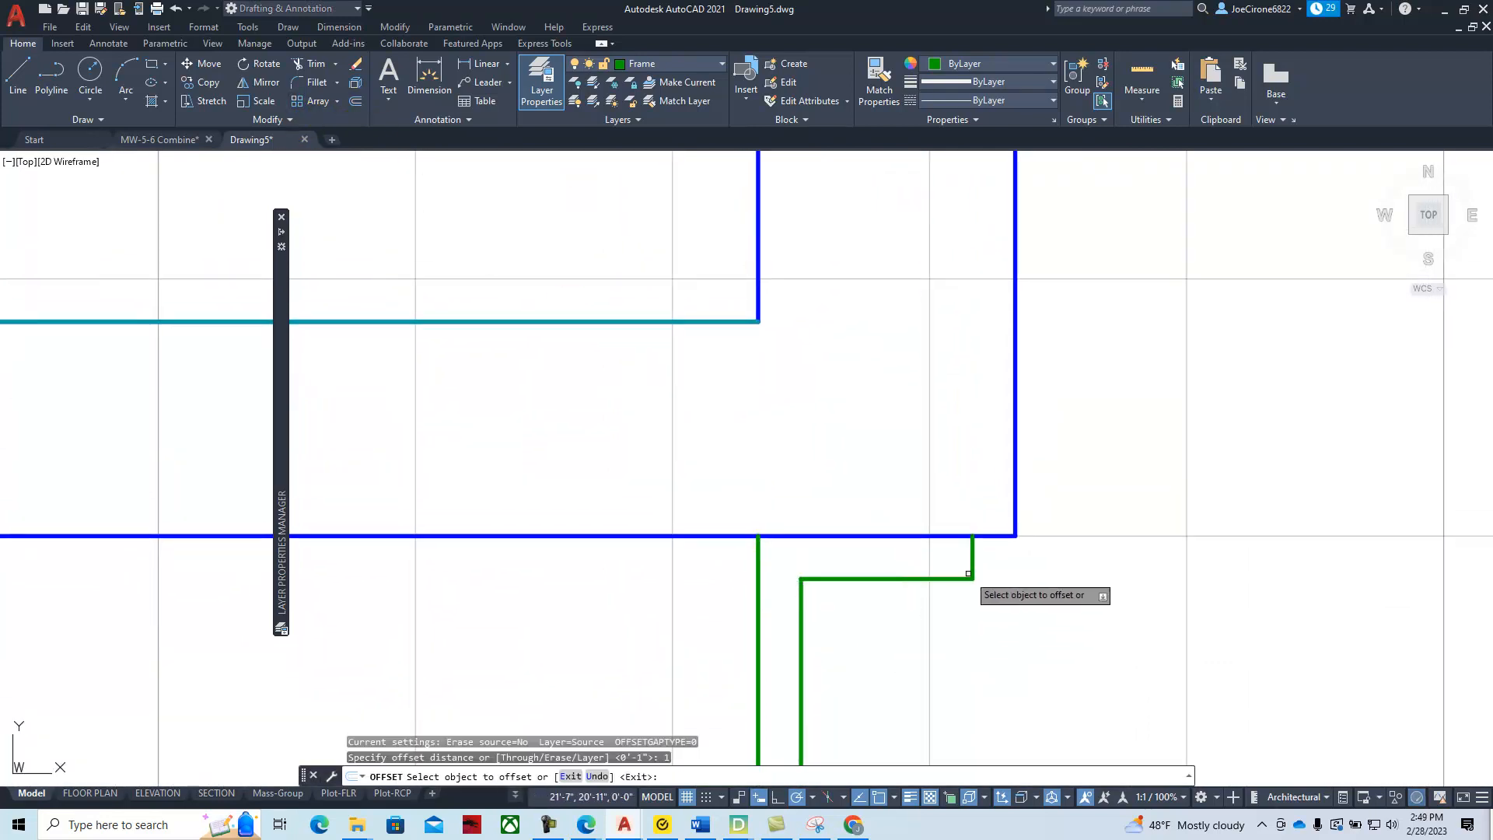
{"action": "left_click", "coordinate": [972, 557]}
{"action": "left_click", "coordinate": [893, 557]}
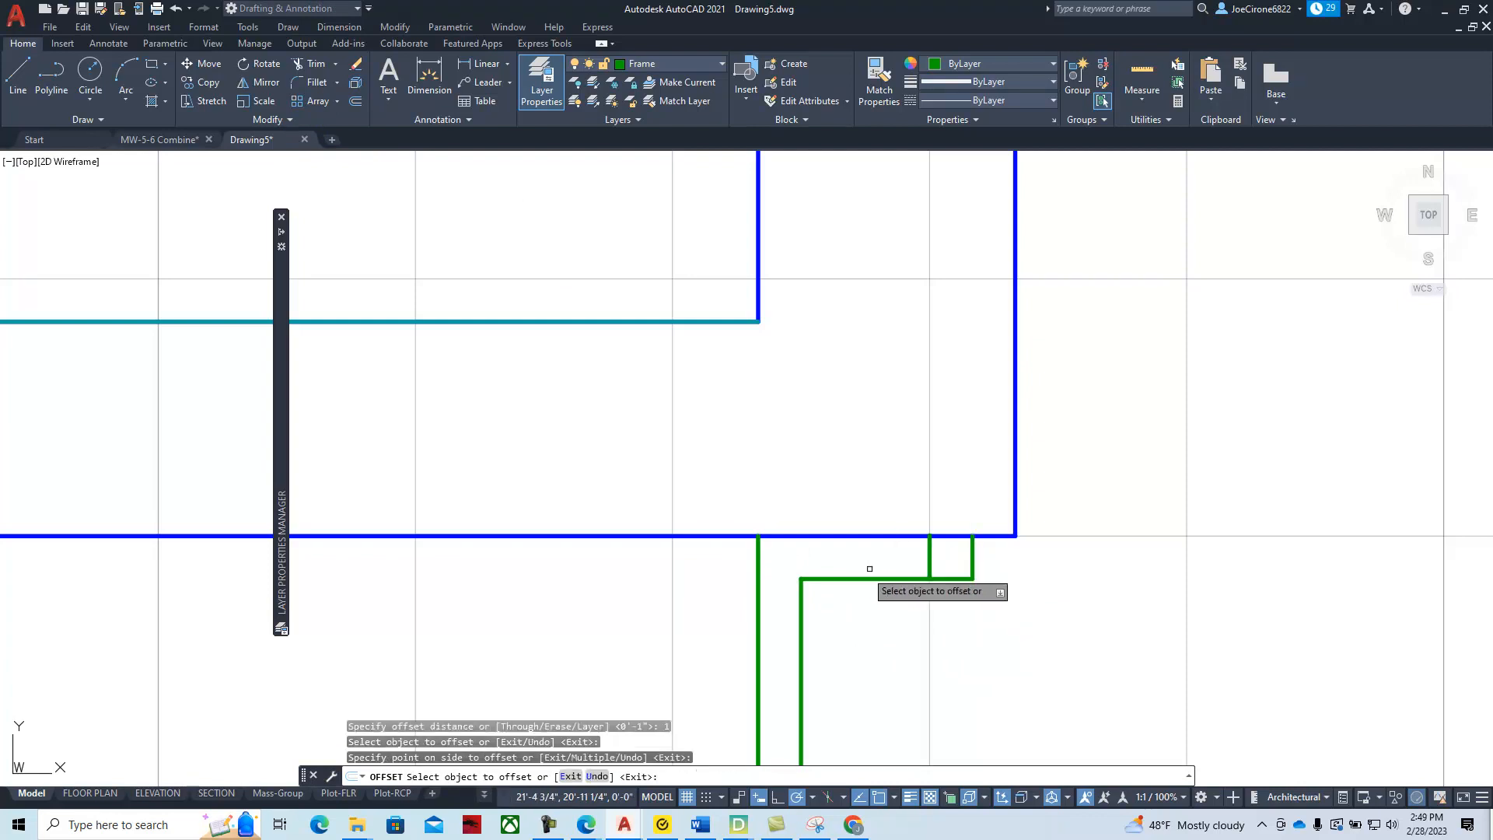
{"action": "key", "text": "Escape"}
Check the height from the foot's bottom corner to the couch's bottom edge using a linear dimension, without placing it
{"action": "scroll", "coordinate": [788, 623], "scroll_direction": "down", "scroll_amount": 6}
{"action": "middle_click_drag", "start_coordinate": [812, 624], "coordinate": [1188, 624]}
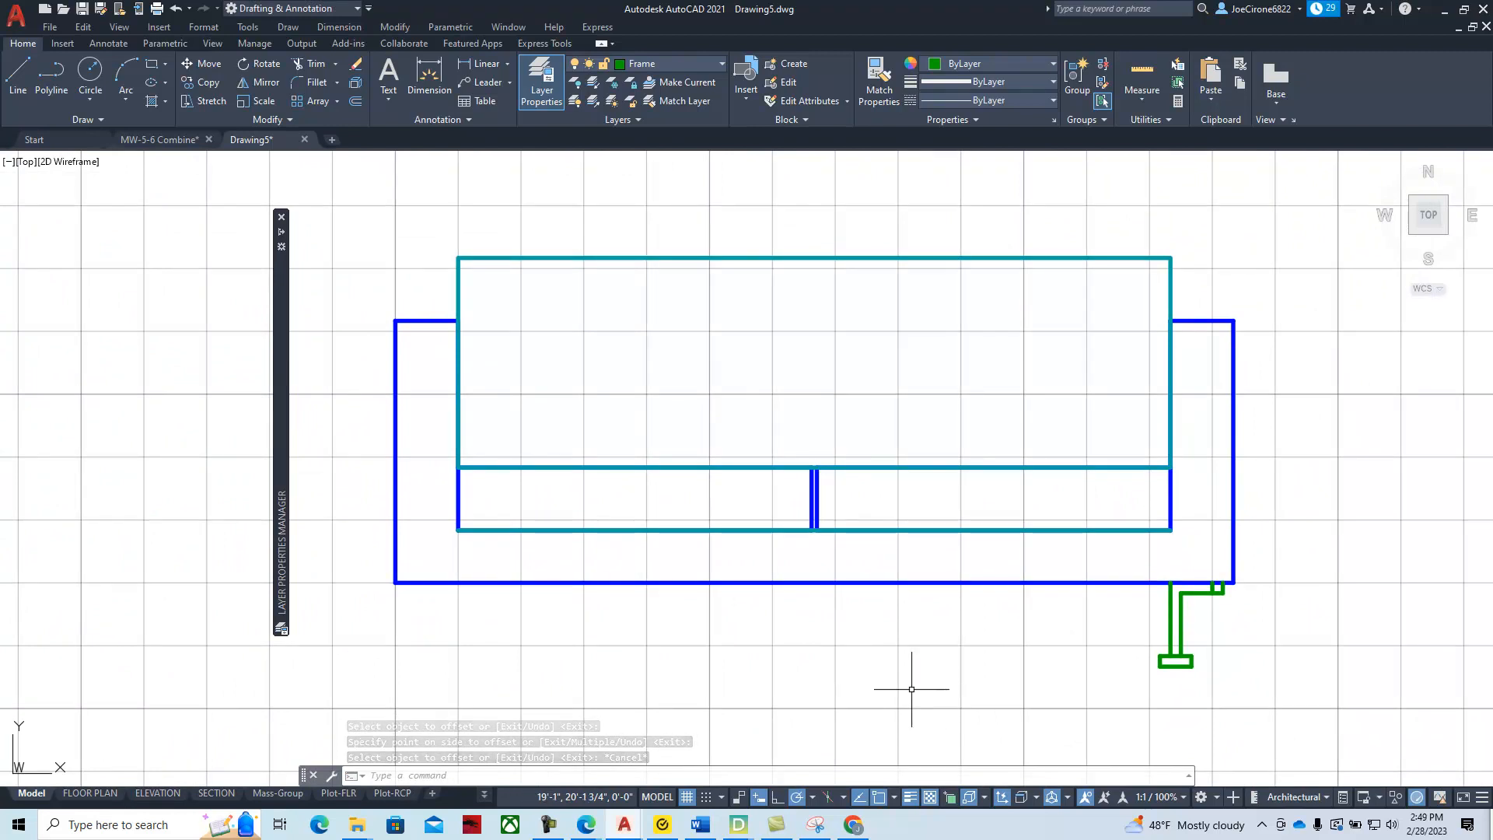
{"action": "scroll", "coordinate": [995, 690], "scroll_direction": "up", "scroll_amount": 4}
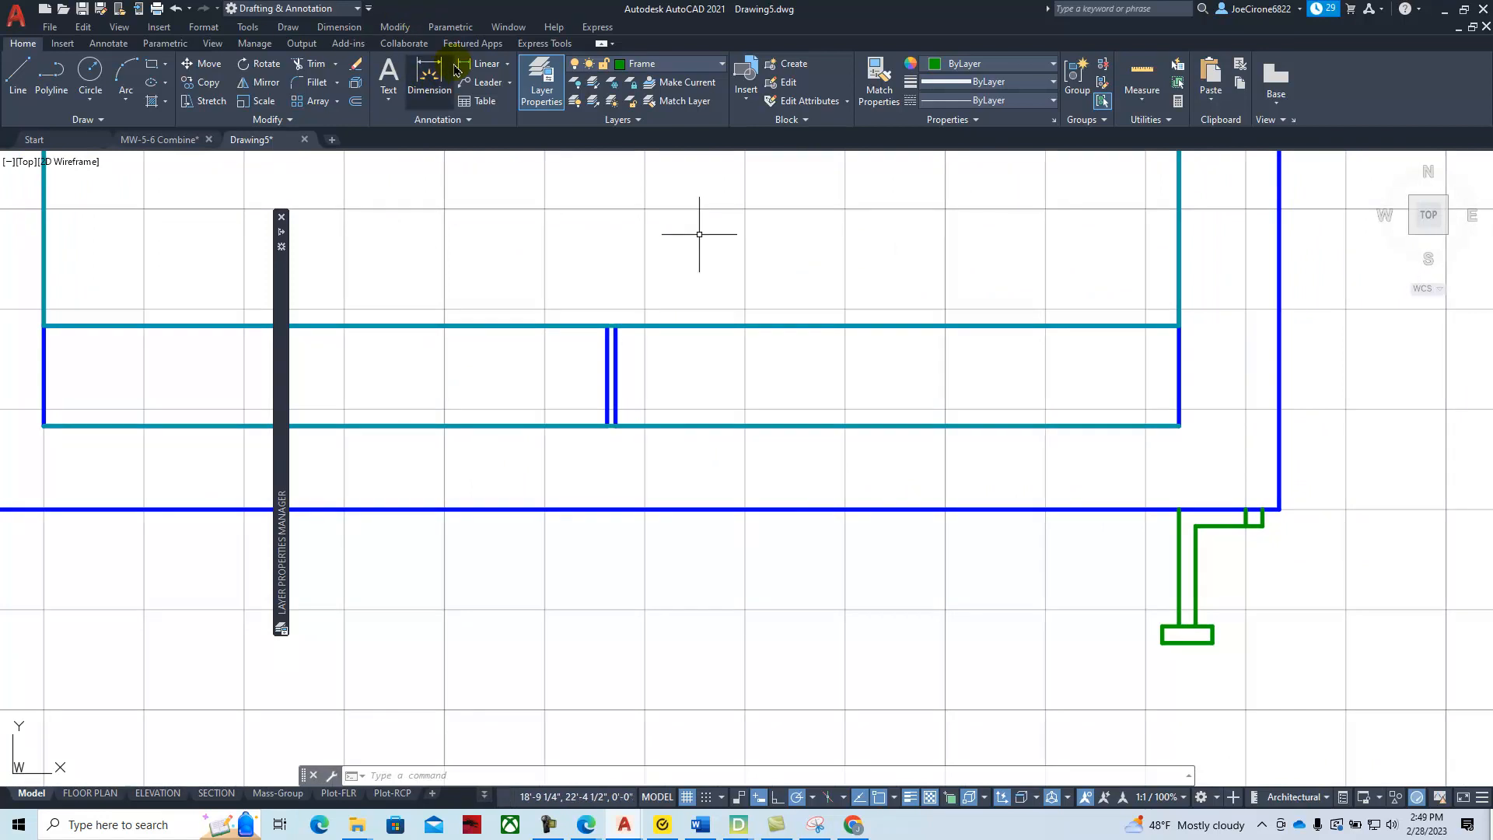
{"action": "left_click", "coordinate": [482, 64]}
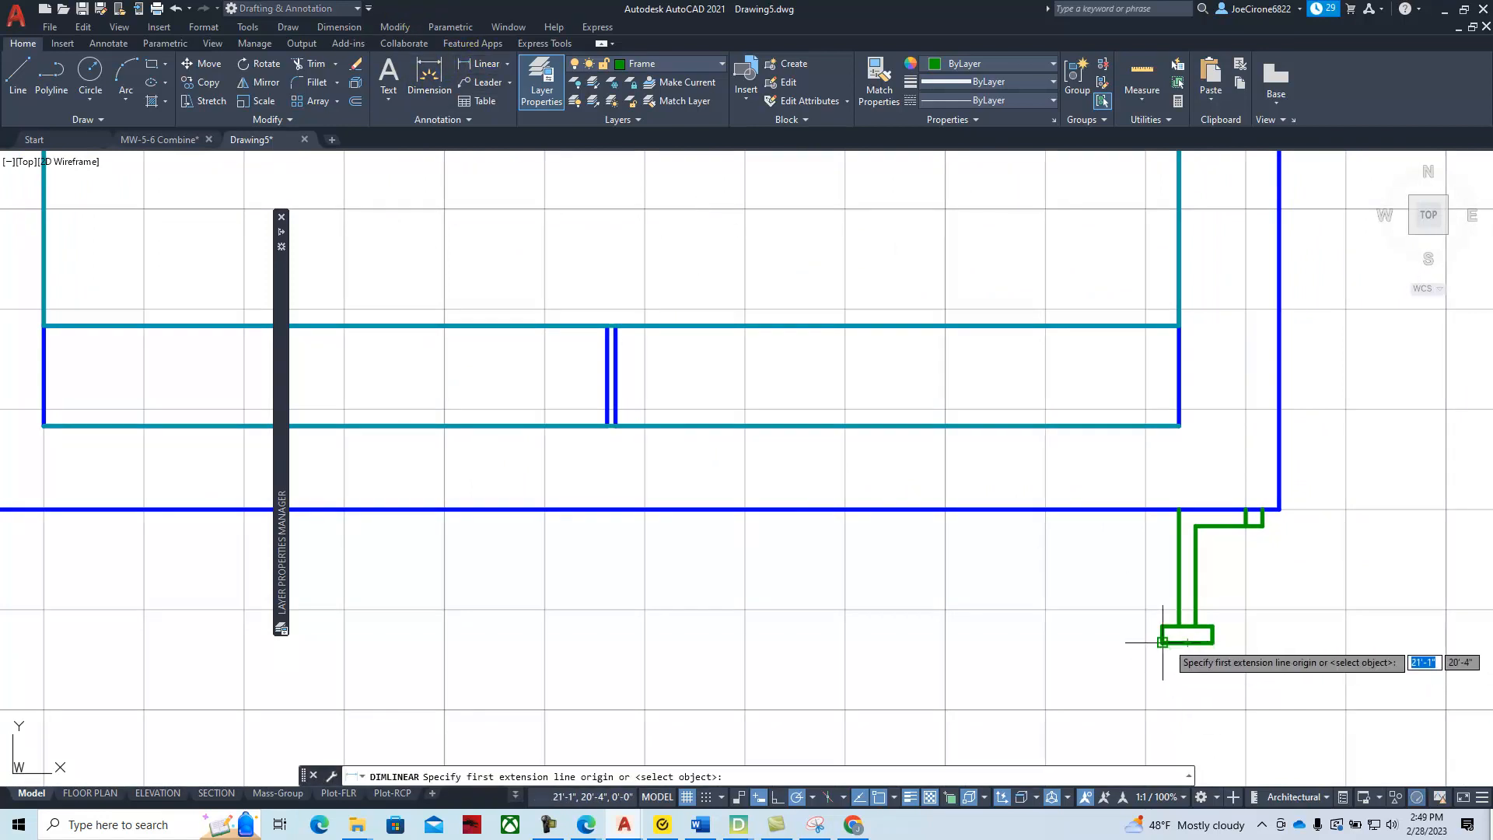
{"action": "left_click", "coordinate": [1162, 643]}
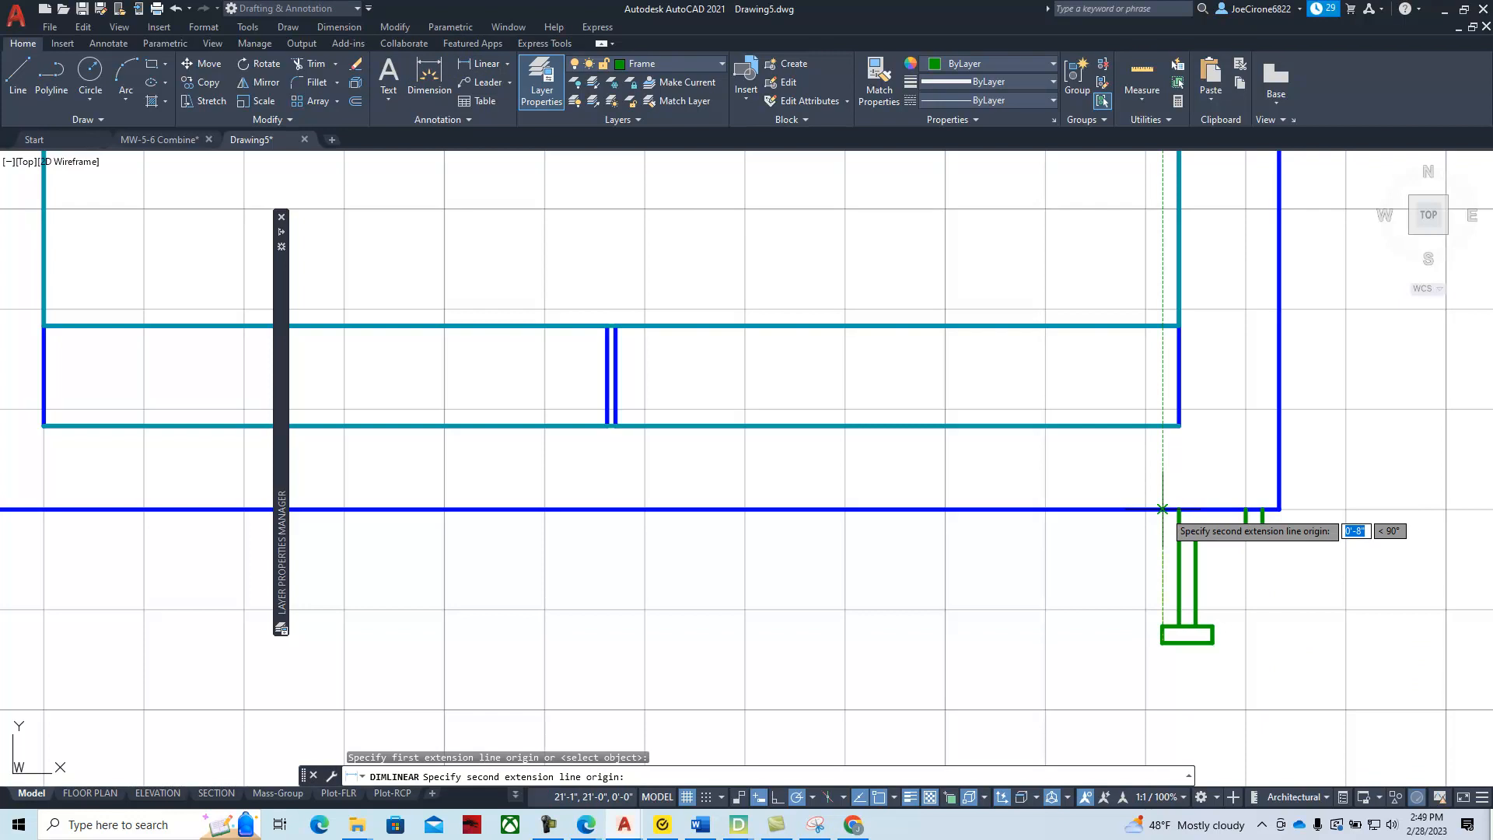
{"action": "key", "text": "Escape"}
Mirror the green support frame, leg and foot about a vertical line through the midpoint of the couch's bottom edge, keeping the originals
{"action": "scroll", "coordinate": [995, 568], "scroll_direction": "down", "scroll_amount": 2}
{"action": "middle_click_drag", "start_coordinate": [1003, 575], "coordinate": [1116, 582]}
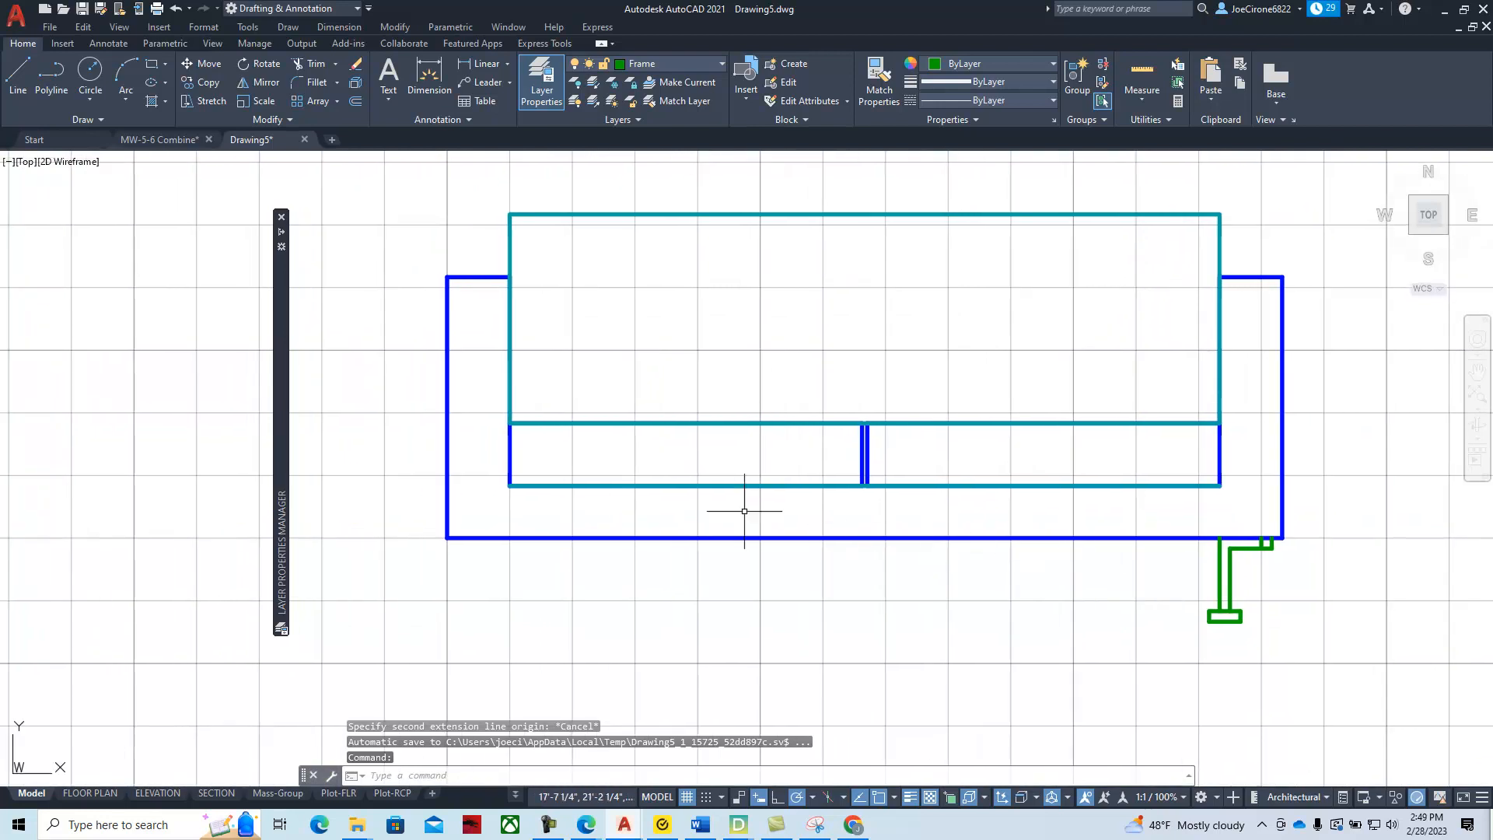
{"action": "left_click", "coordinate": [259, 83]}
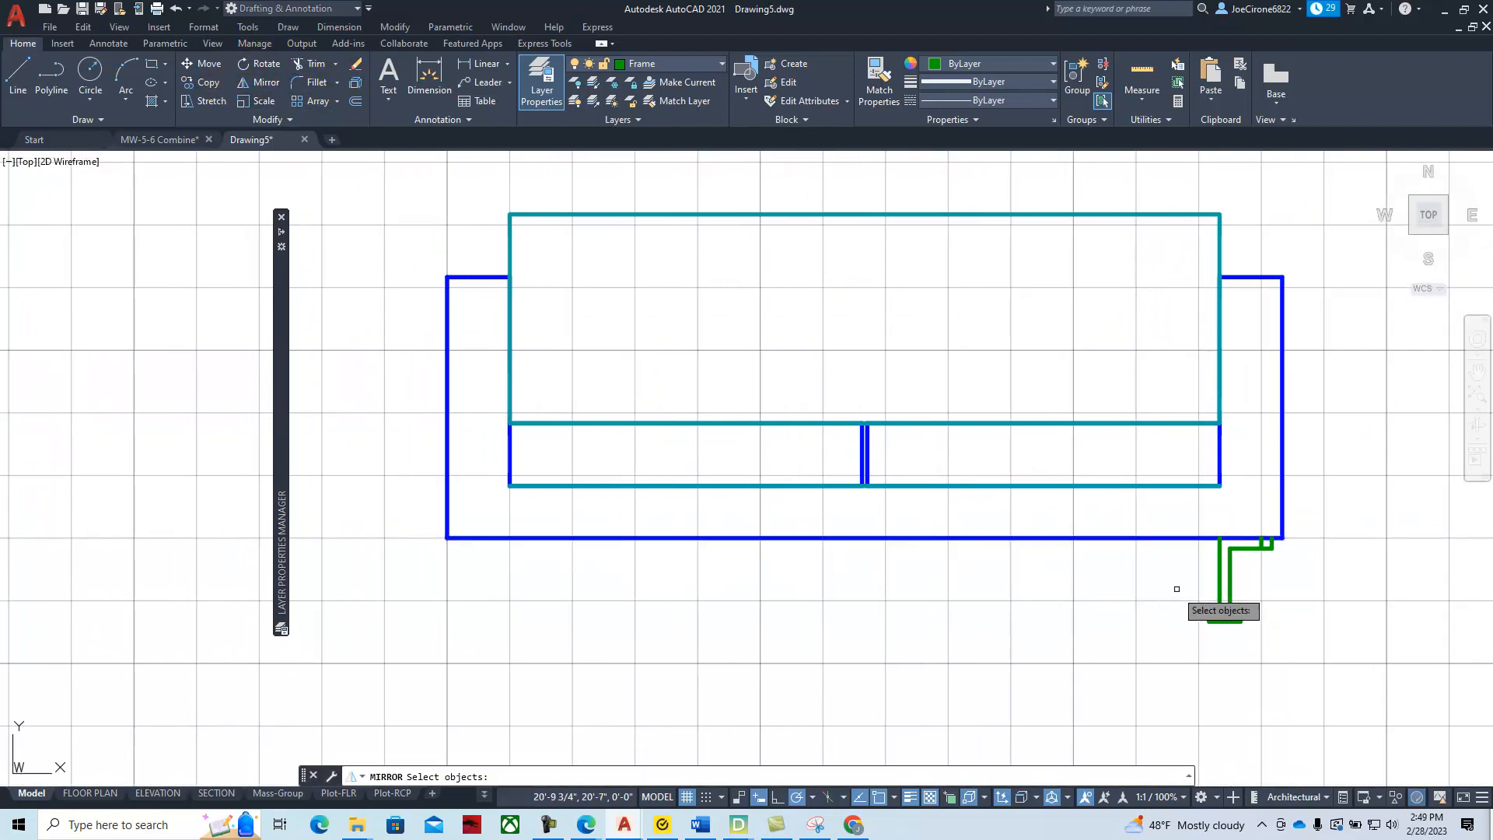
{"action": "left_click", "coordinate": [1193, 520]}
{"action": "left_click", "coordinate": [1267, 628]}
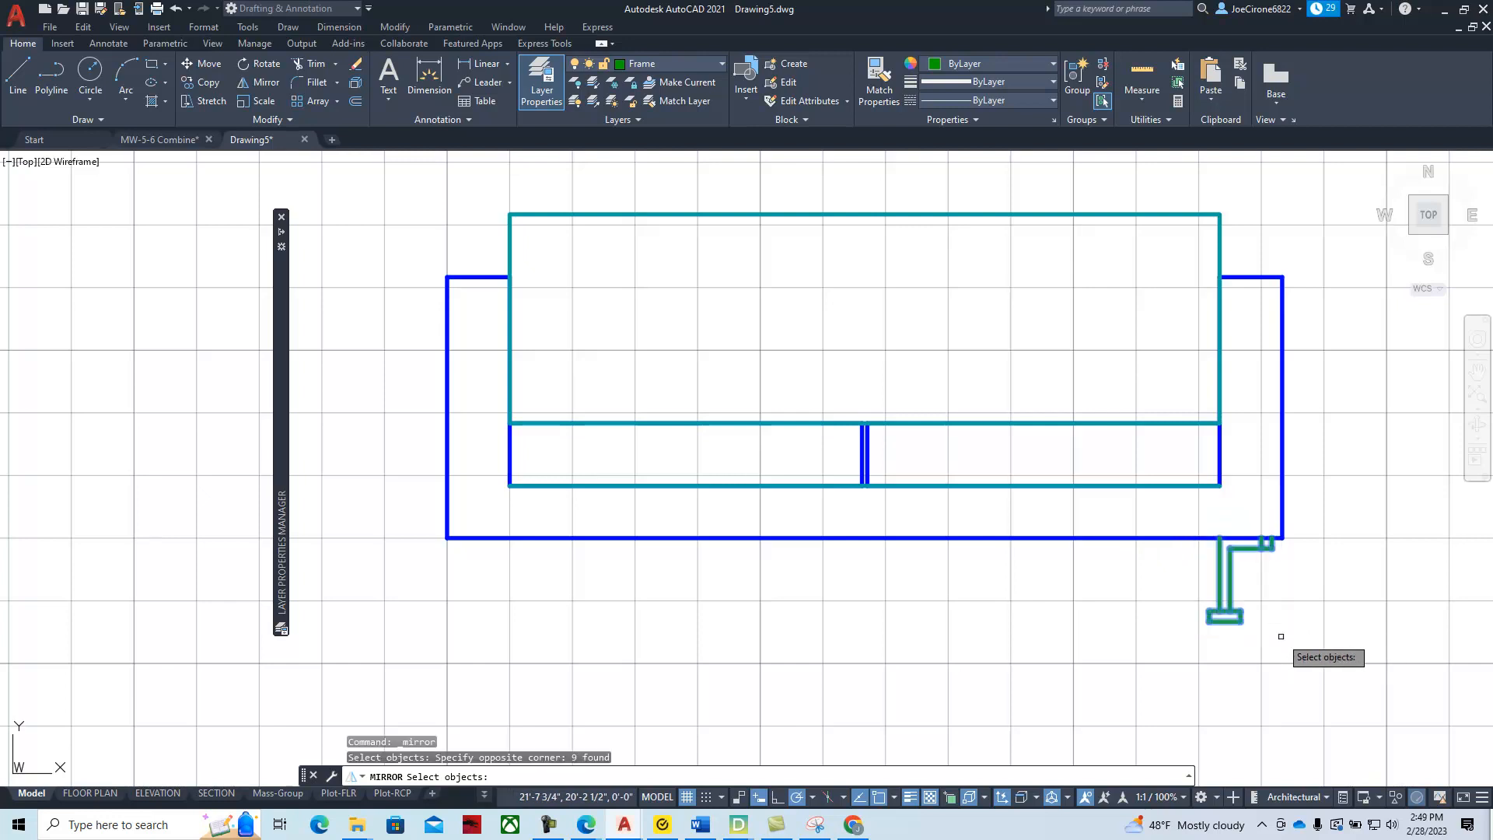
{"action": "key", "text": "Return"}
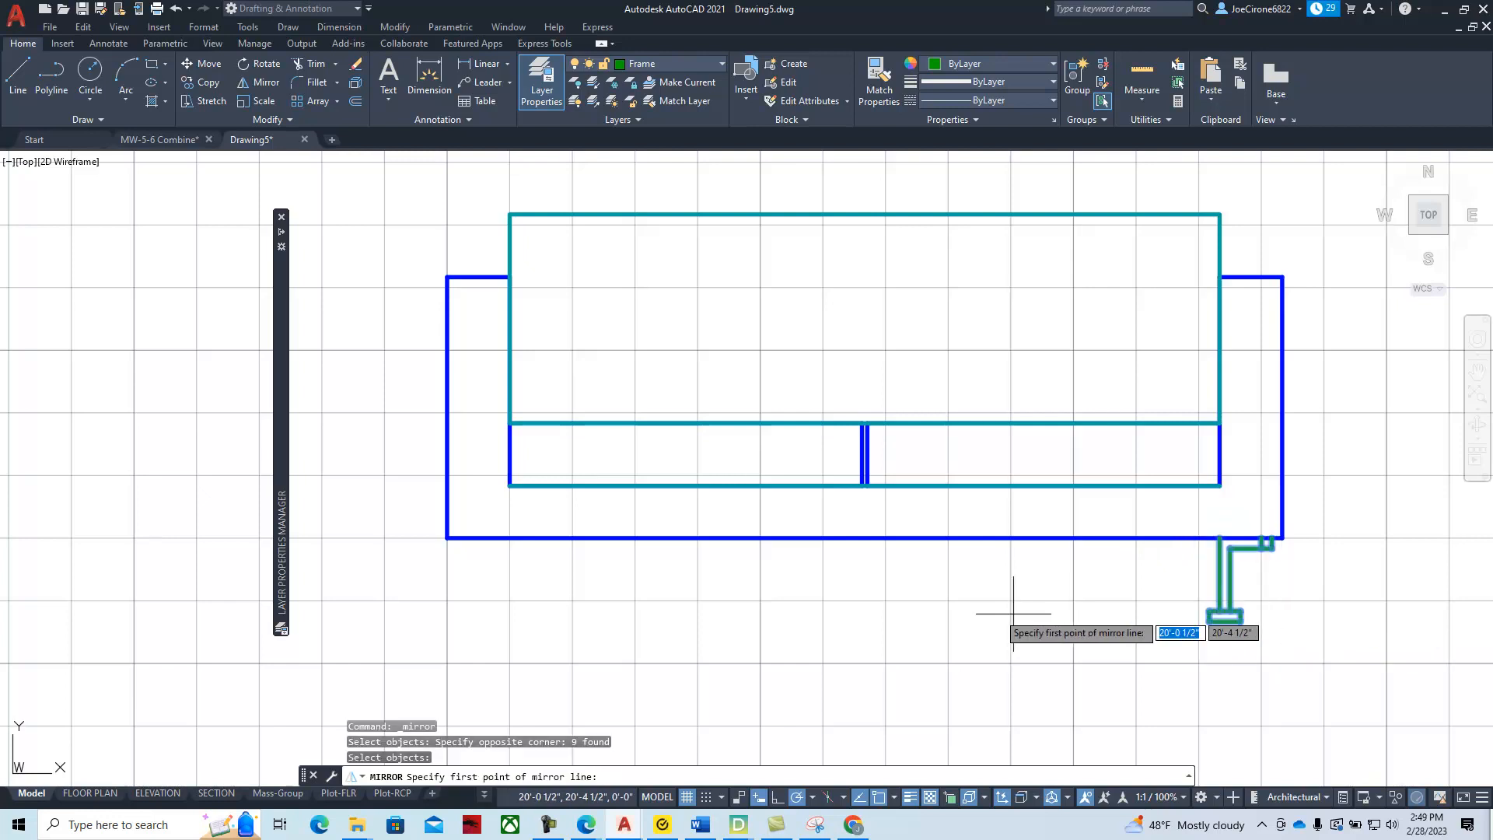
{"action": "left_click", "coordinate": [865, 538]}
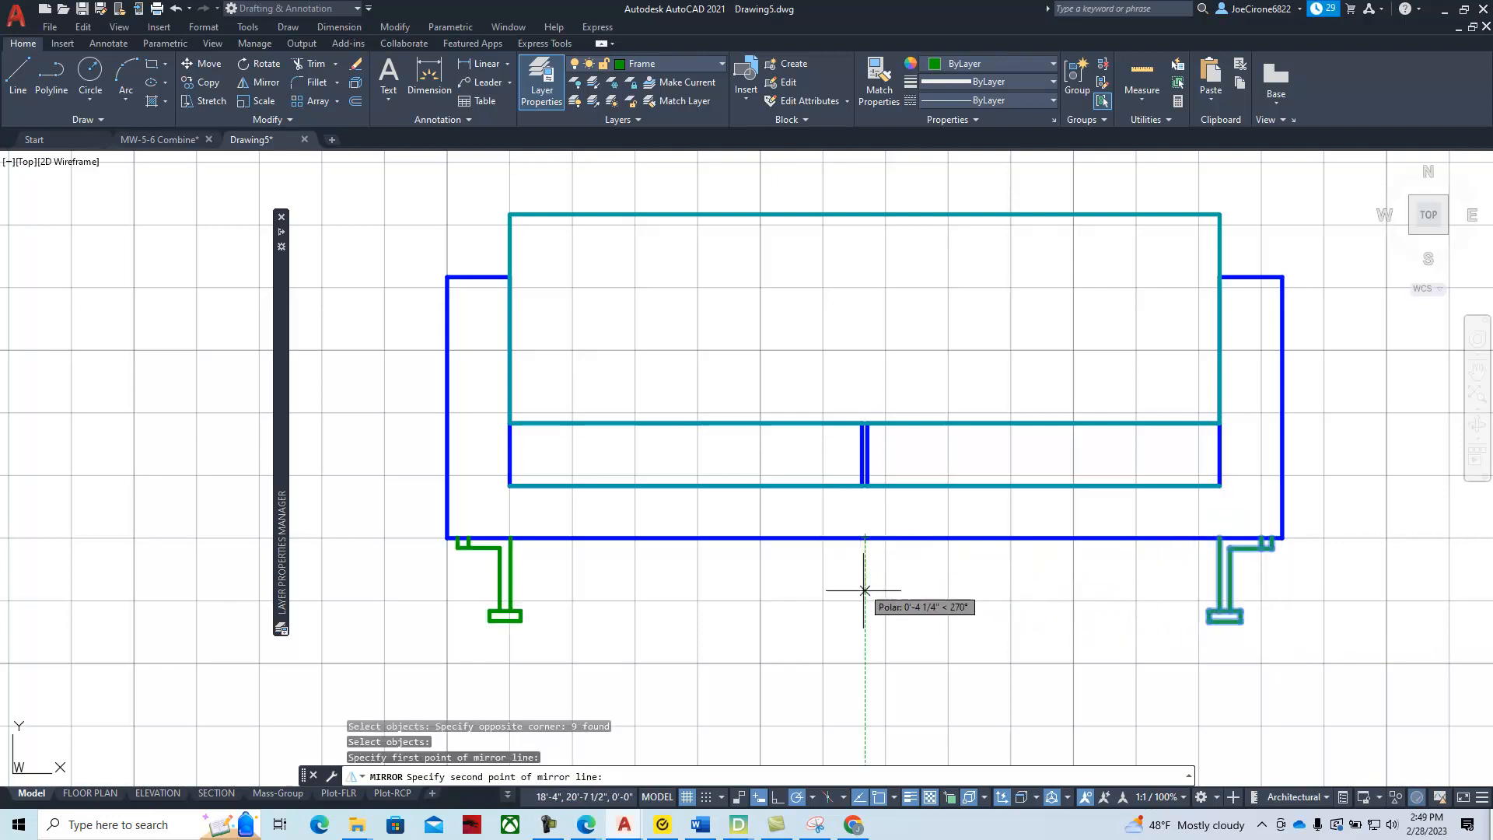
{"action": "left_click", "coordinate": [864, 639]}
{"action": "left_click", "coordinate": [903, 698]}
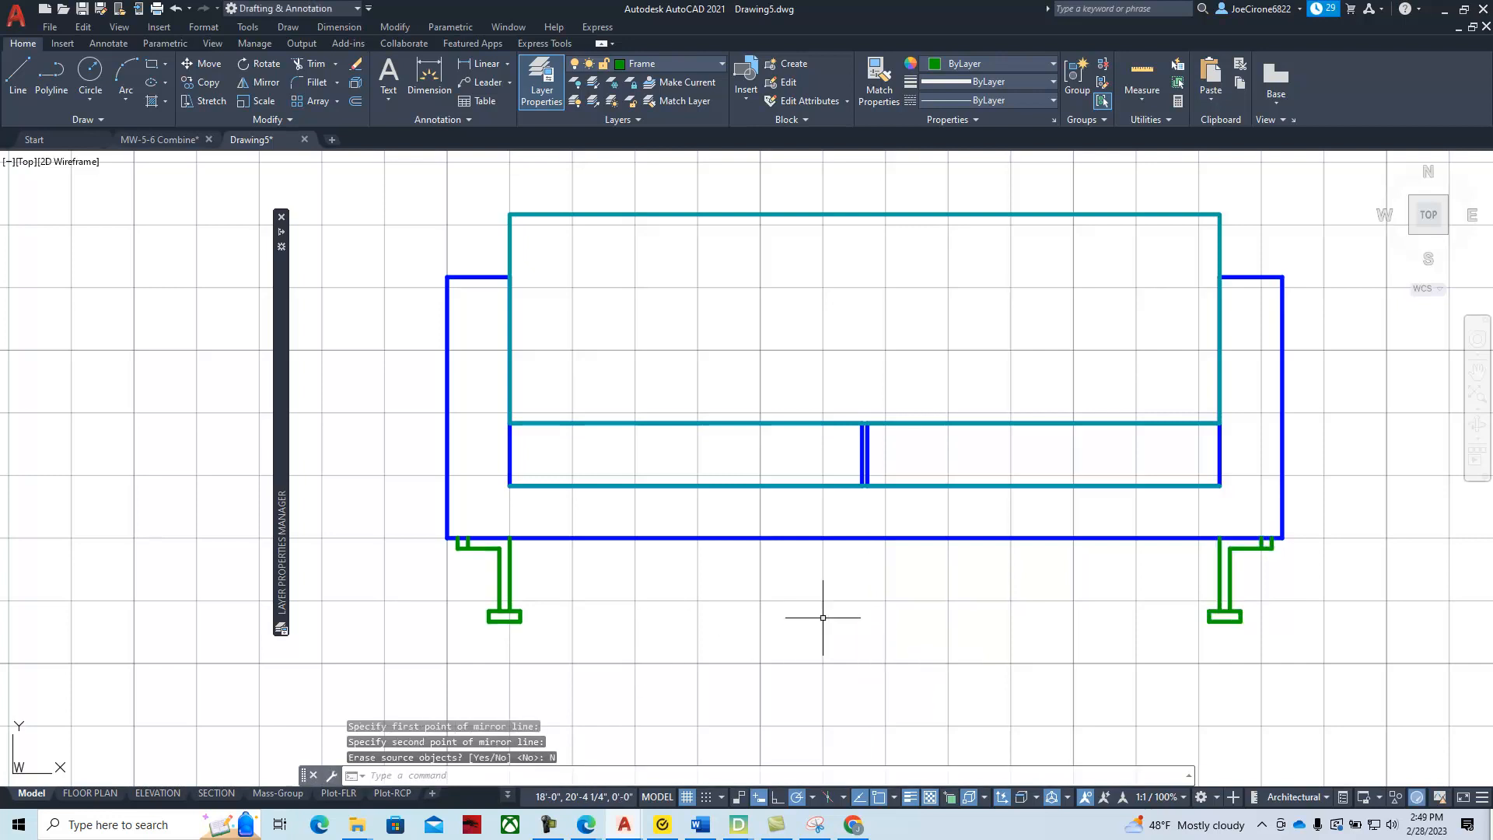
Review the dimensioned couch sketch in the browser window and return to the AutoCAD drawing
{"action": "scroll", "coordinate": [822, 618], "scroll_direction": "down", "scroll_amount": 3}
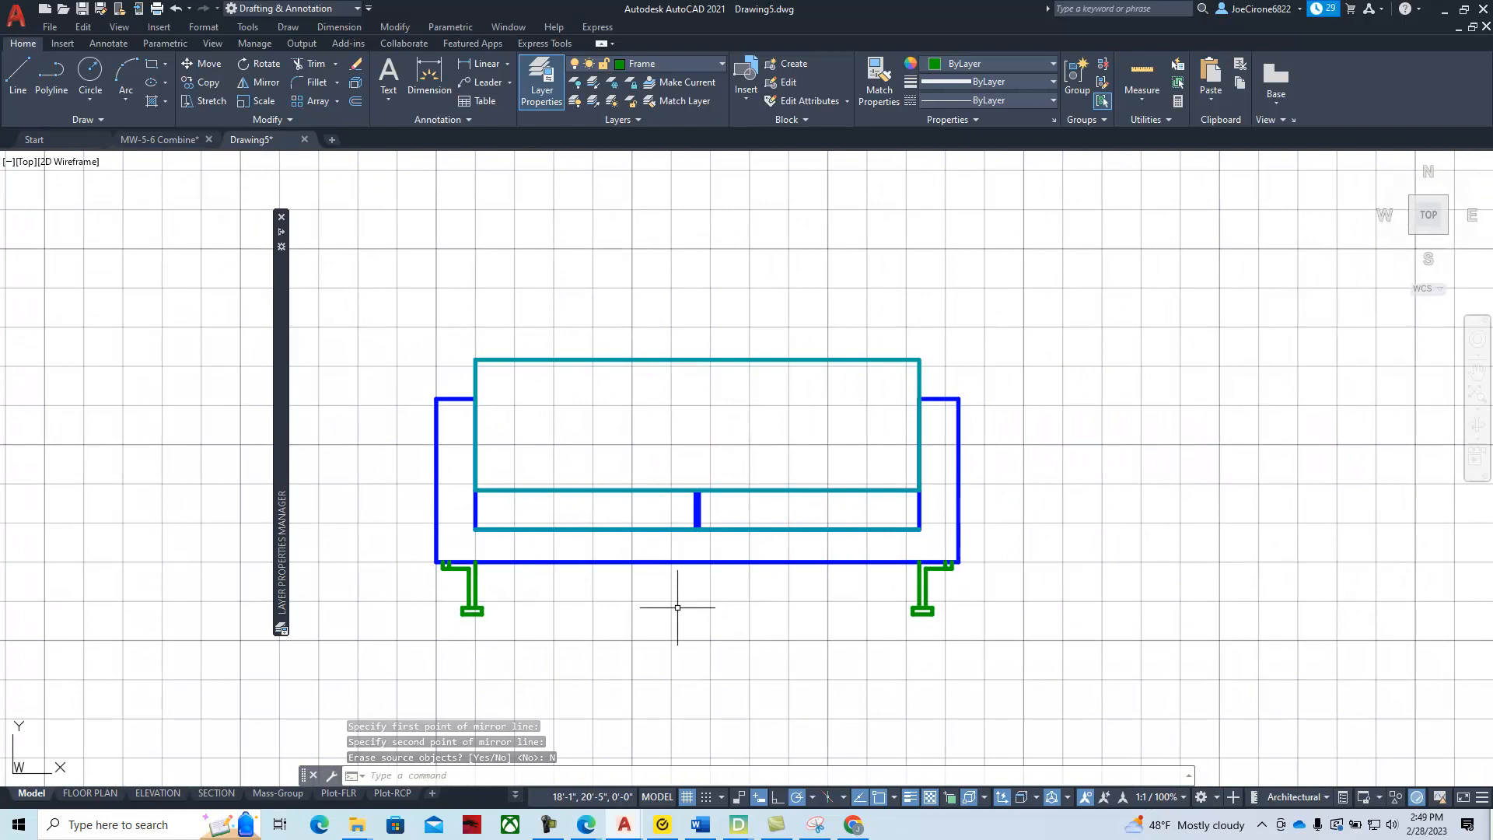
{"action": "middle_click_drag", "start_coordinate": [691, 605], "coordinate": [702, 607]}
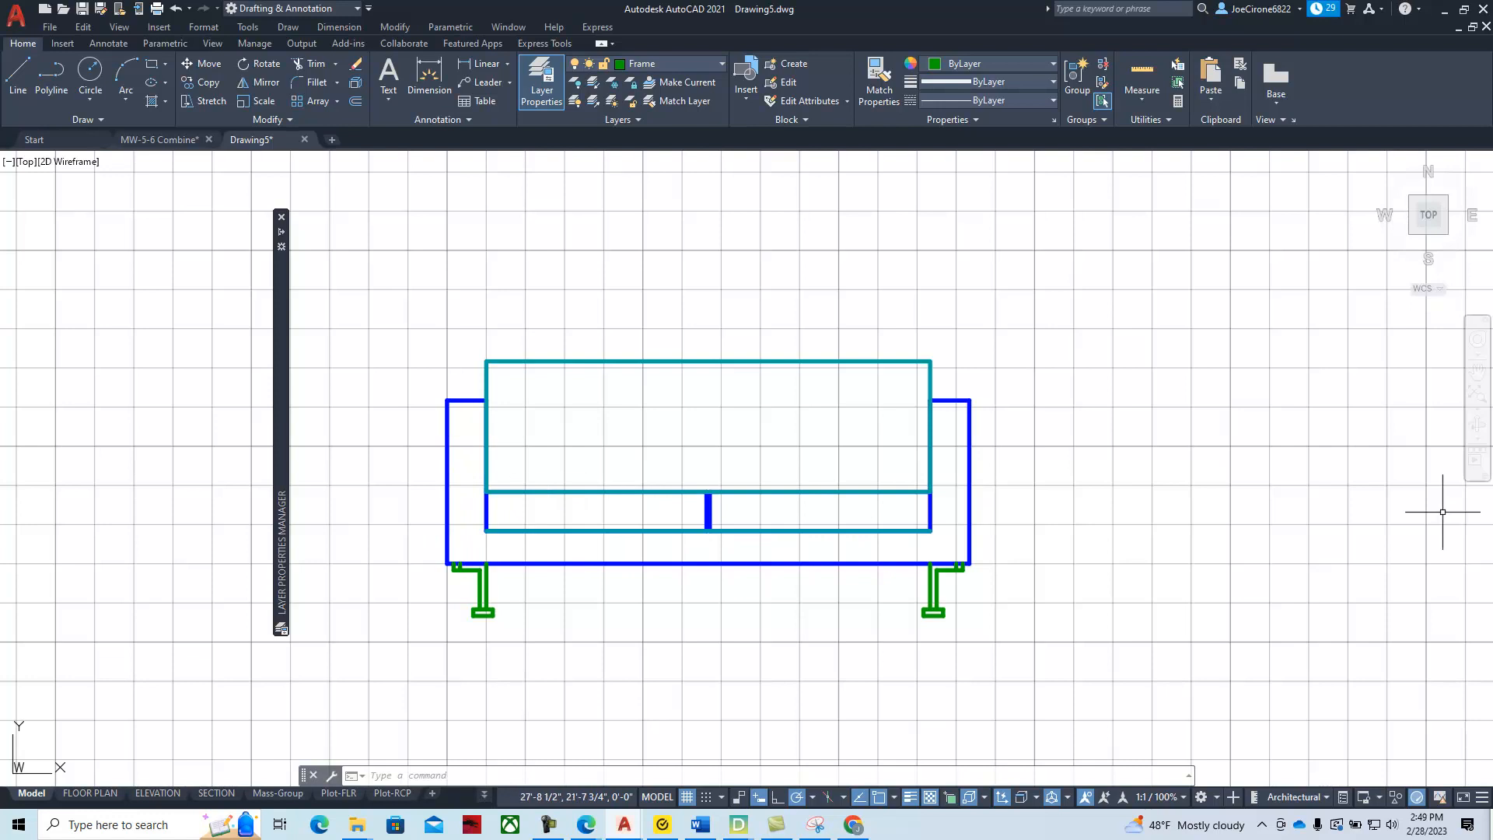
{"action": "left_click_drag", "start_coordinate": [1492, 164], "coordinate": [874, 168]}
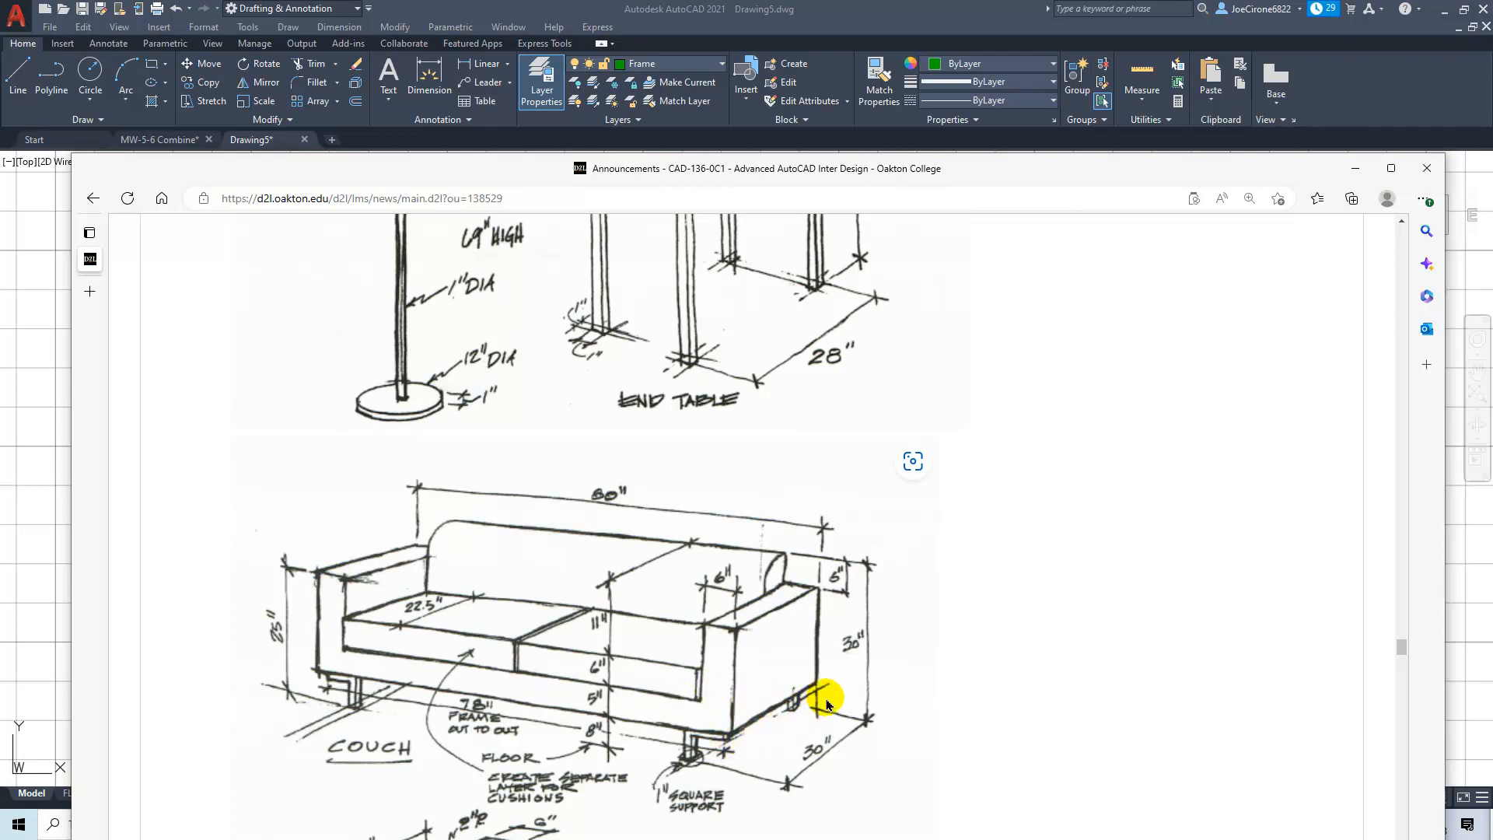
{"action": "left_click_drag", "start_coordinate": [753, 169], "coordinate": [1492, 171]}
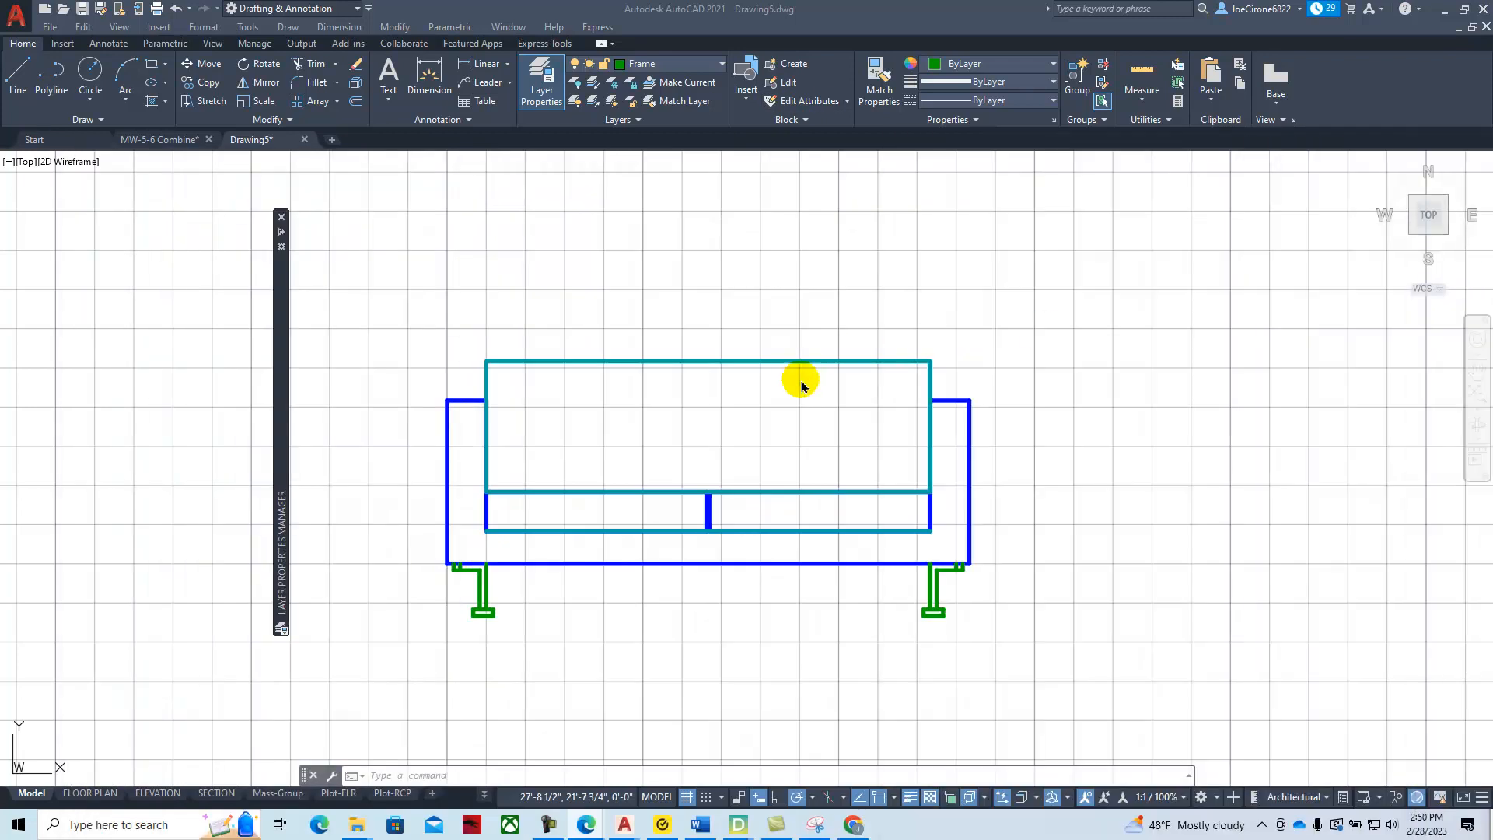
Switch the drawing to the SE Isometric view and bring the whole couch outline into sight
{"action": "left_click", "coordinate": [24, 163]}
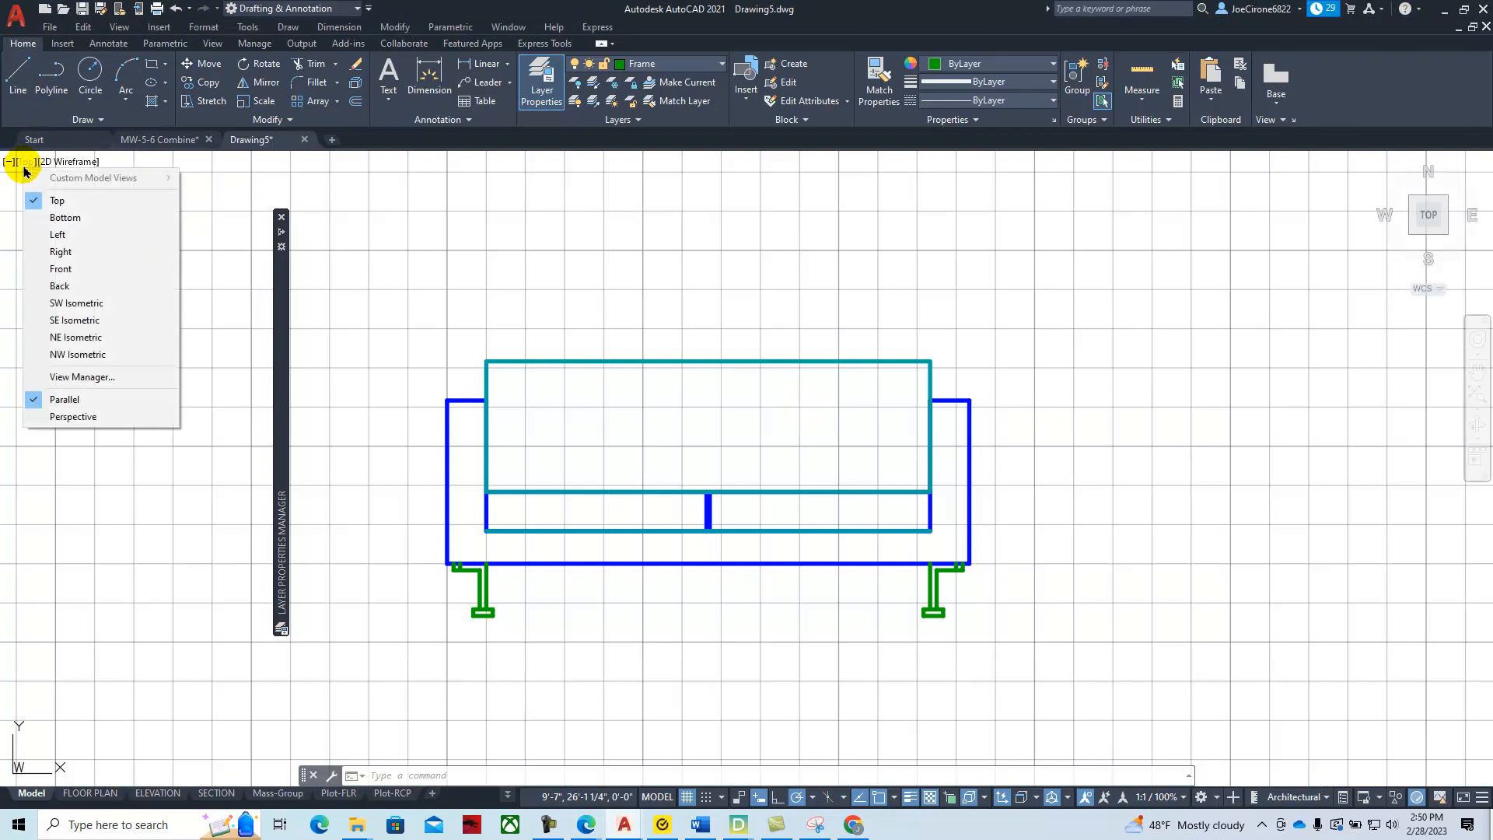
{"action": "left_click", "coordinate": [82, 320]}
{"action": "mouse_move", "coordinate": [567, 560]}
{"action": "middle_mouse_down"}
{"action": "mouse_move", "coordinate": [655, 516]}
{"action": "mouse_move", "coordinate": [672, 540]}
{"action": "middle_mouse_up"}
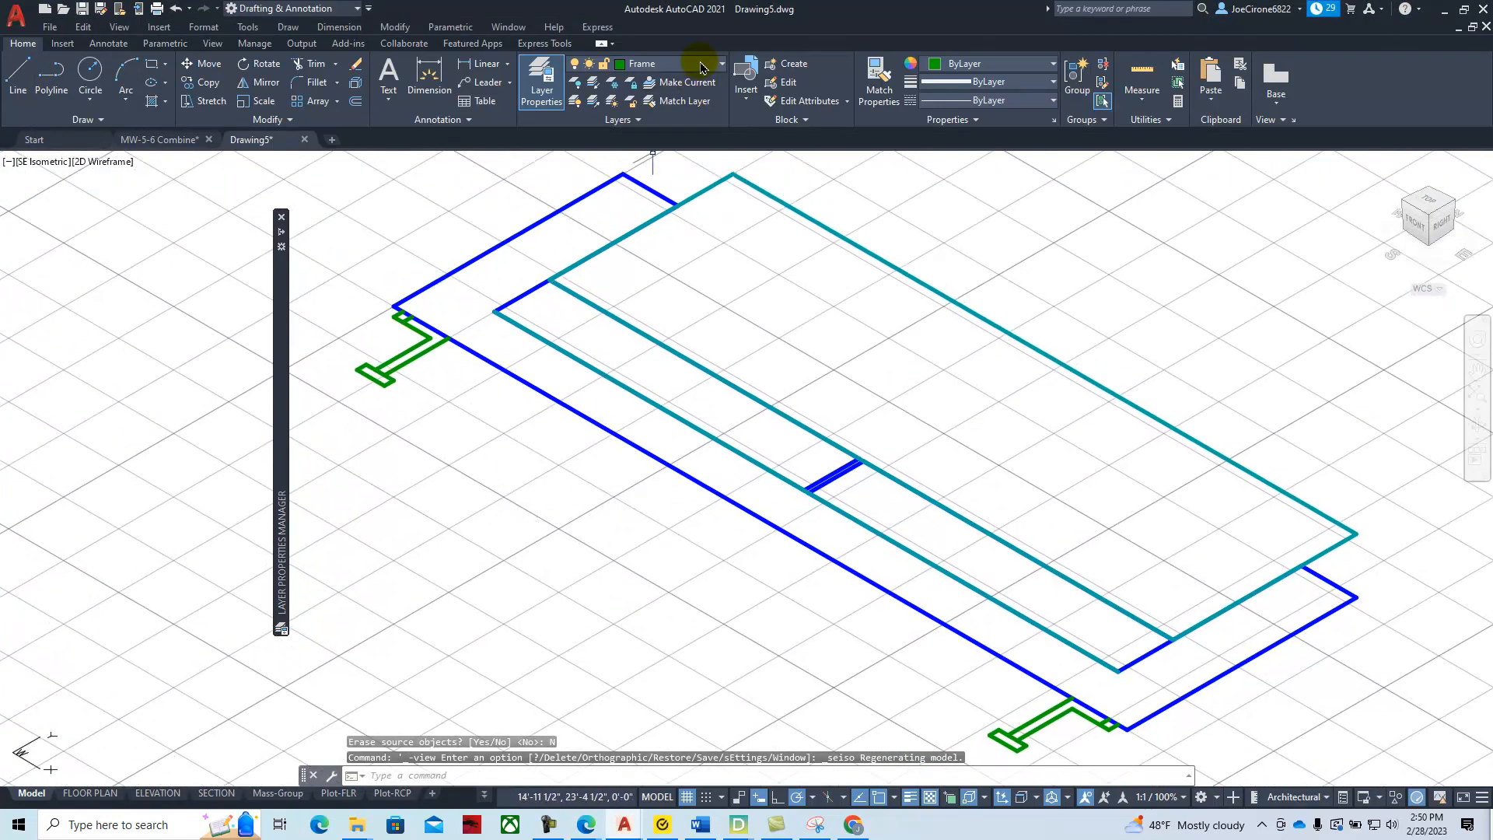
Make the Furniture layer current and switch to the 3D Modeling workspace
{"action": "left_click", "coordinate": [669, 63]}
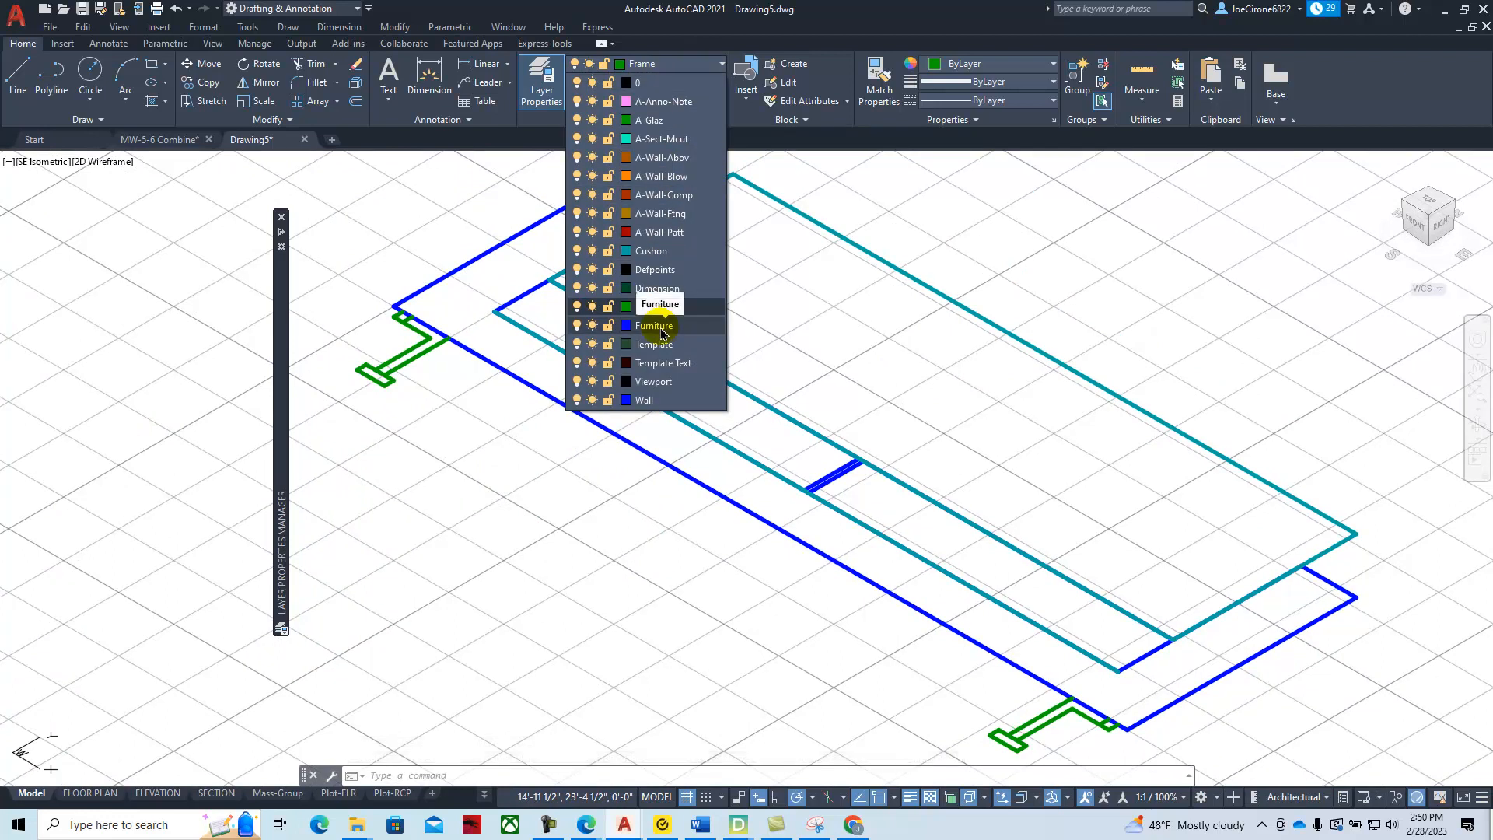
{"action": "left_click", "coordinate": [662, 326]}
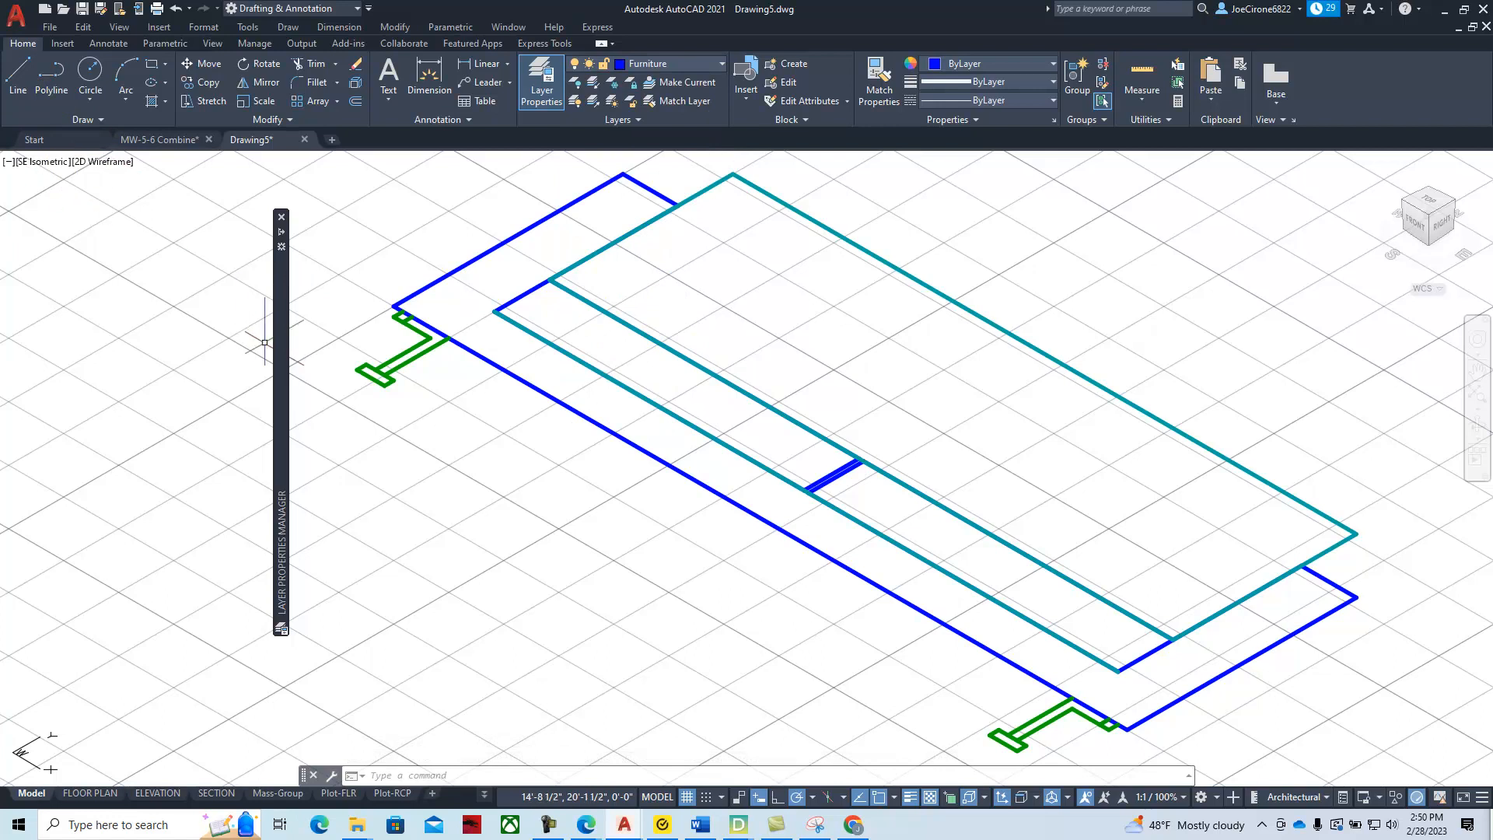
{"action": "left_click", "coordinate": [1202, 798]}
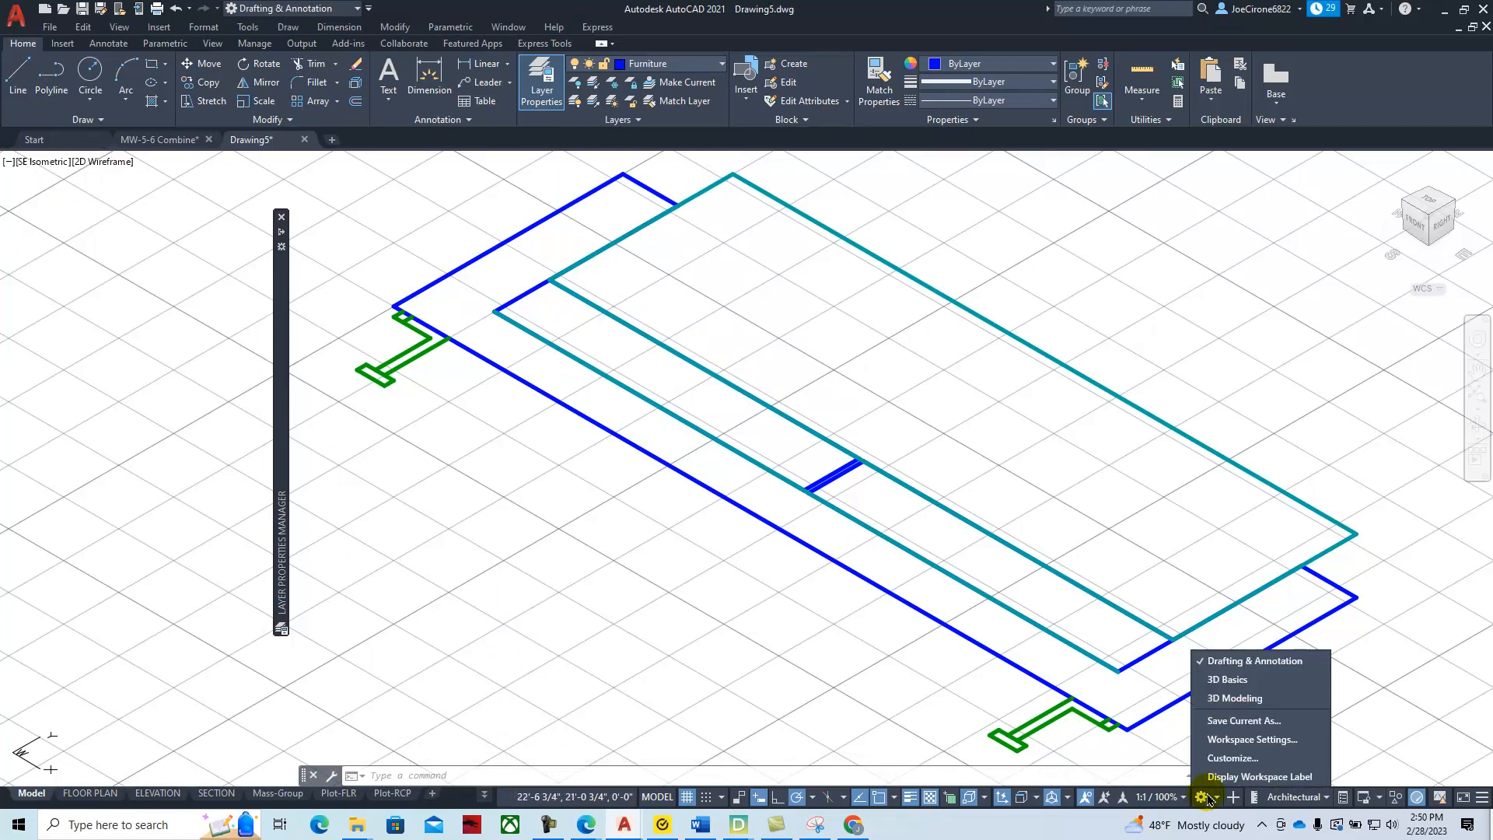
{"action": "left_click", "coordinate": [1231, 698]}
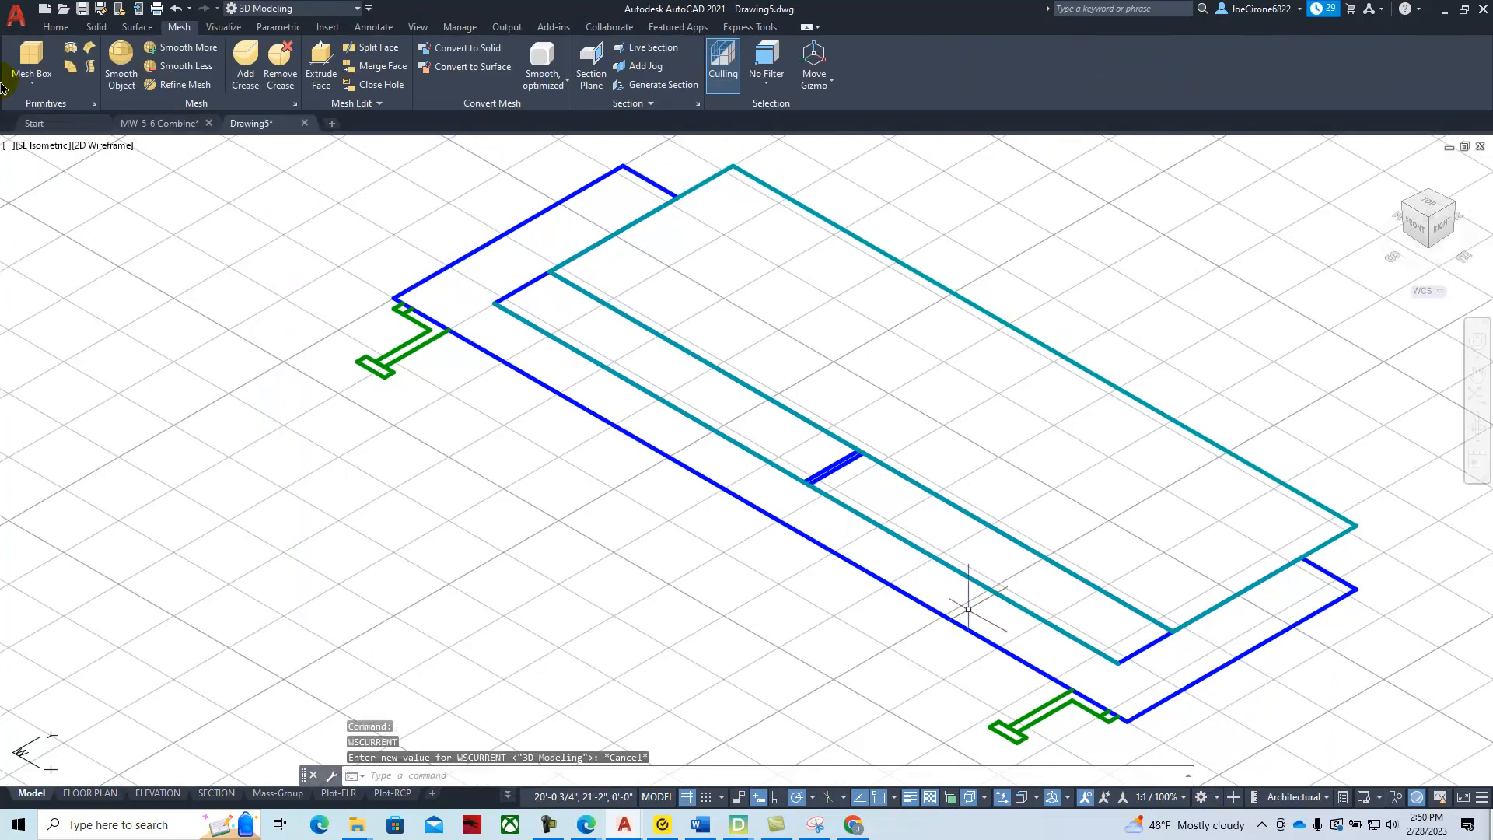
Press-pull the U-shaped back-and-arms area of the couch outline 30 inches downward
{"action": "left_click", "coordinate": [57, 30]}
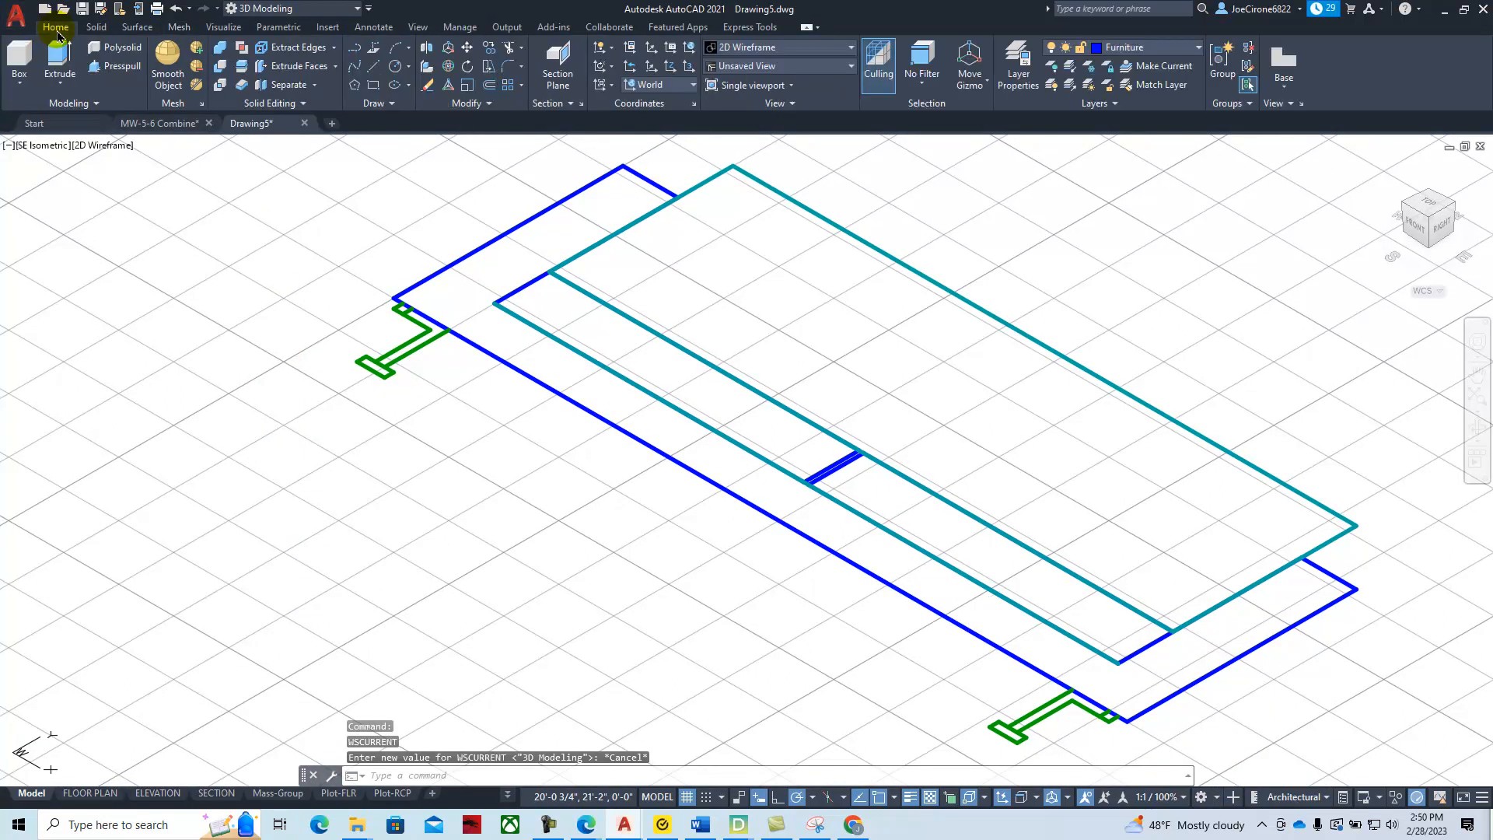
{"action": "left_click", "coordinate": [115, 66]}
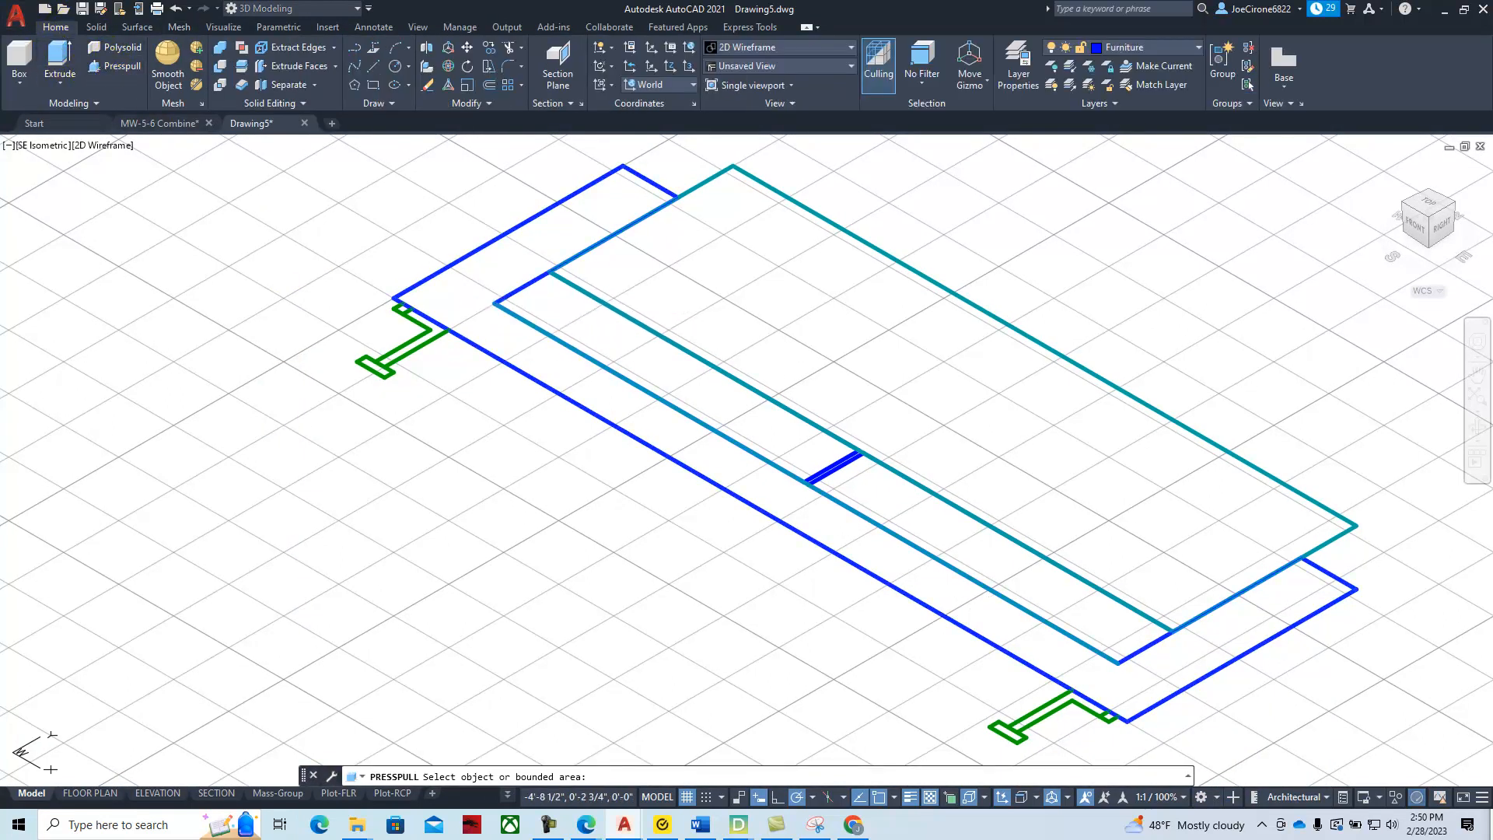
{"action": "left_click", "coordinate": [478, 292]}
{"action": "scroll", "coordinate": [502, 535], "scroll_direction": "down", "scroll_amount": 2}
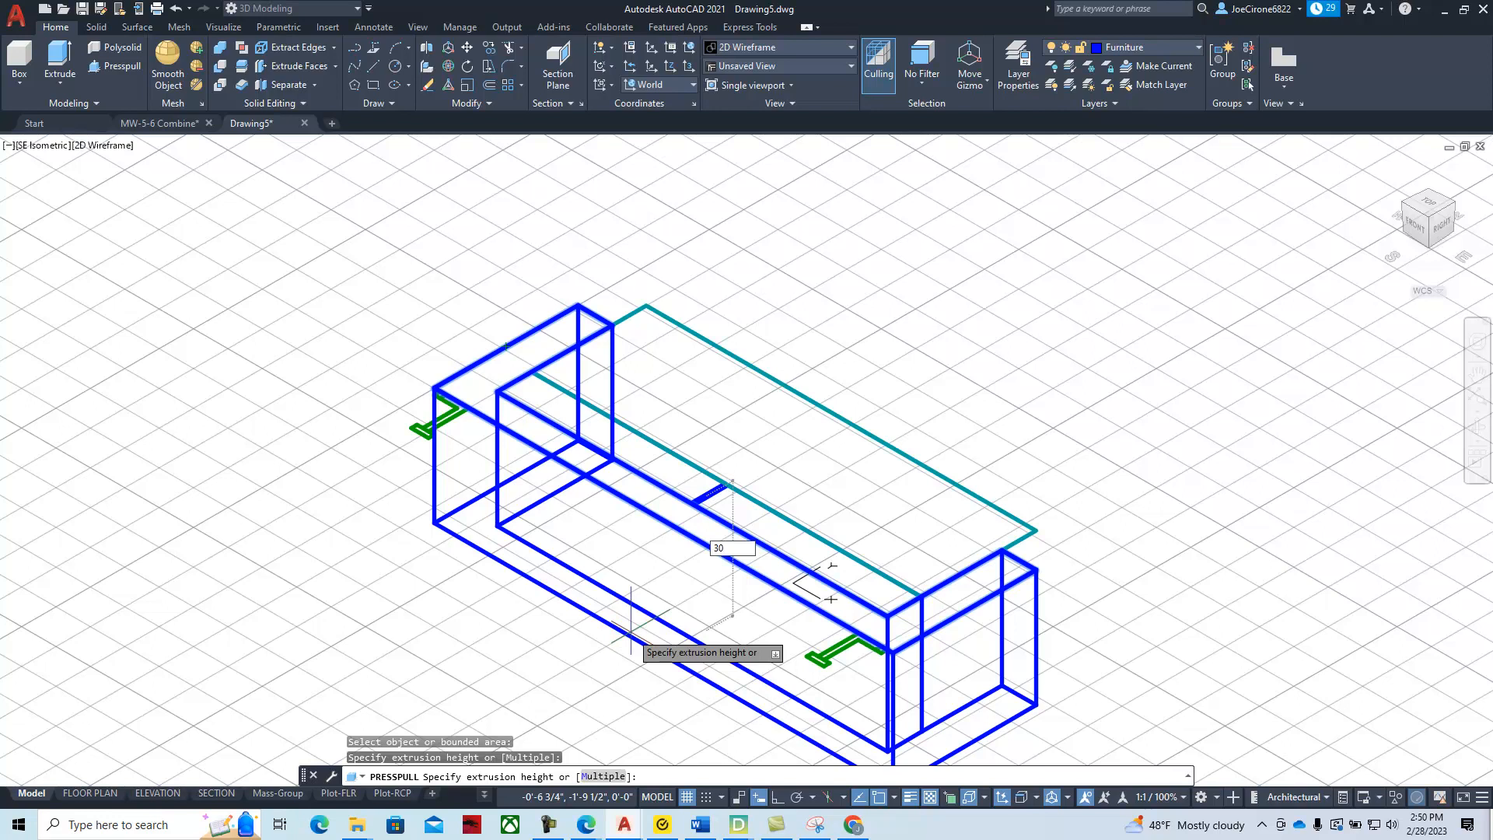
{"action": "key", "text": "Return"}
{"action": "middle_click_drag", "start_coordinate": [588, 504], "coordinate": [591, 358]}
{"action": "middle_click_drag", "start_coordinate": [658, 466], "coordinate": [623, 506]}
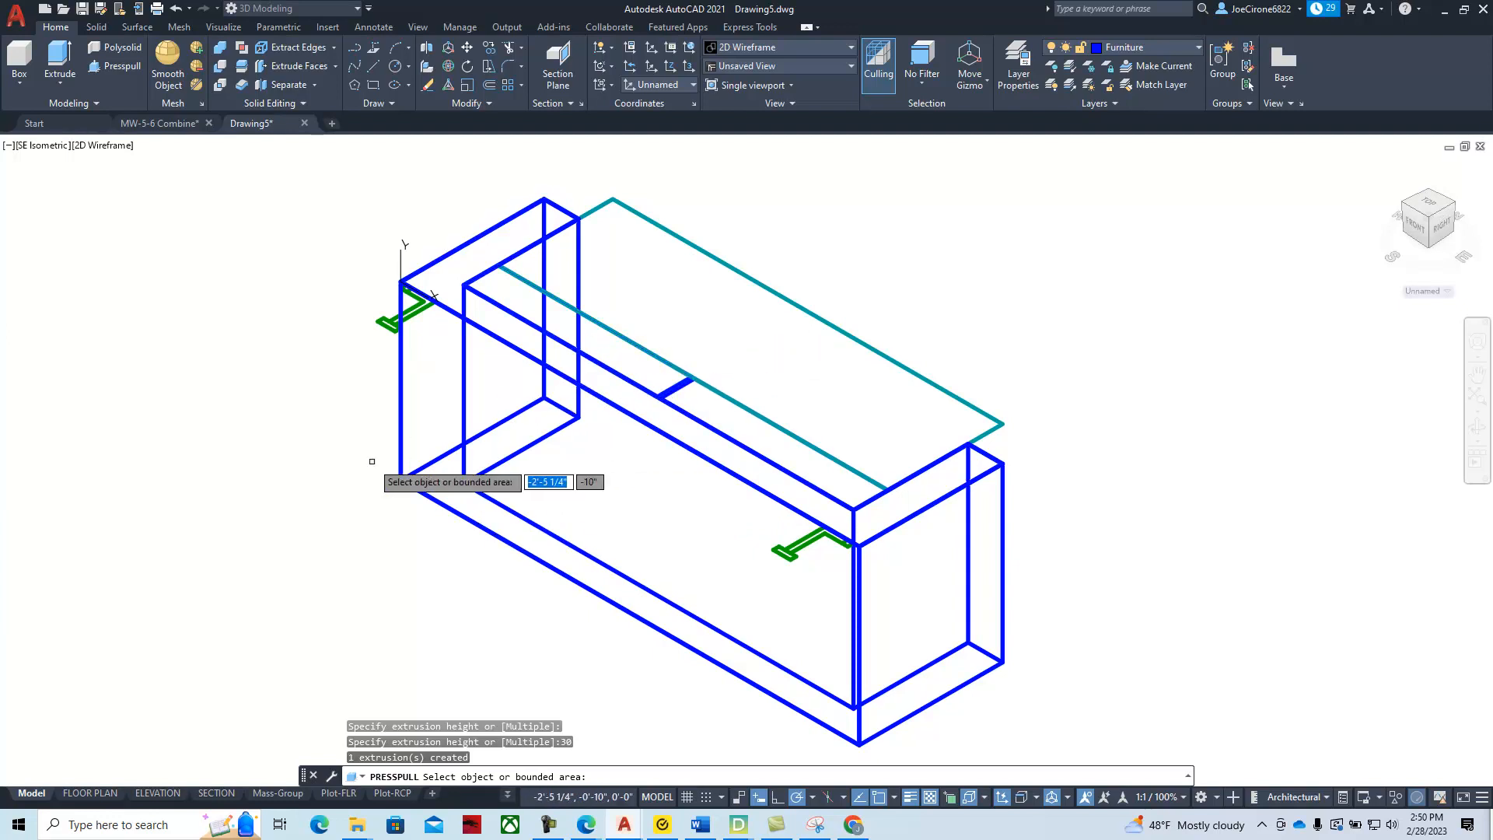
{"action": "key", "text": "Escape"}
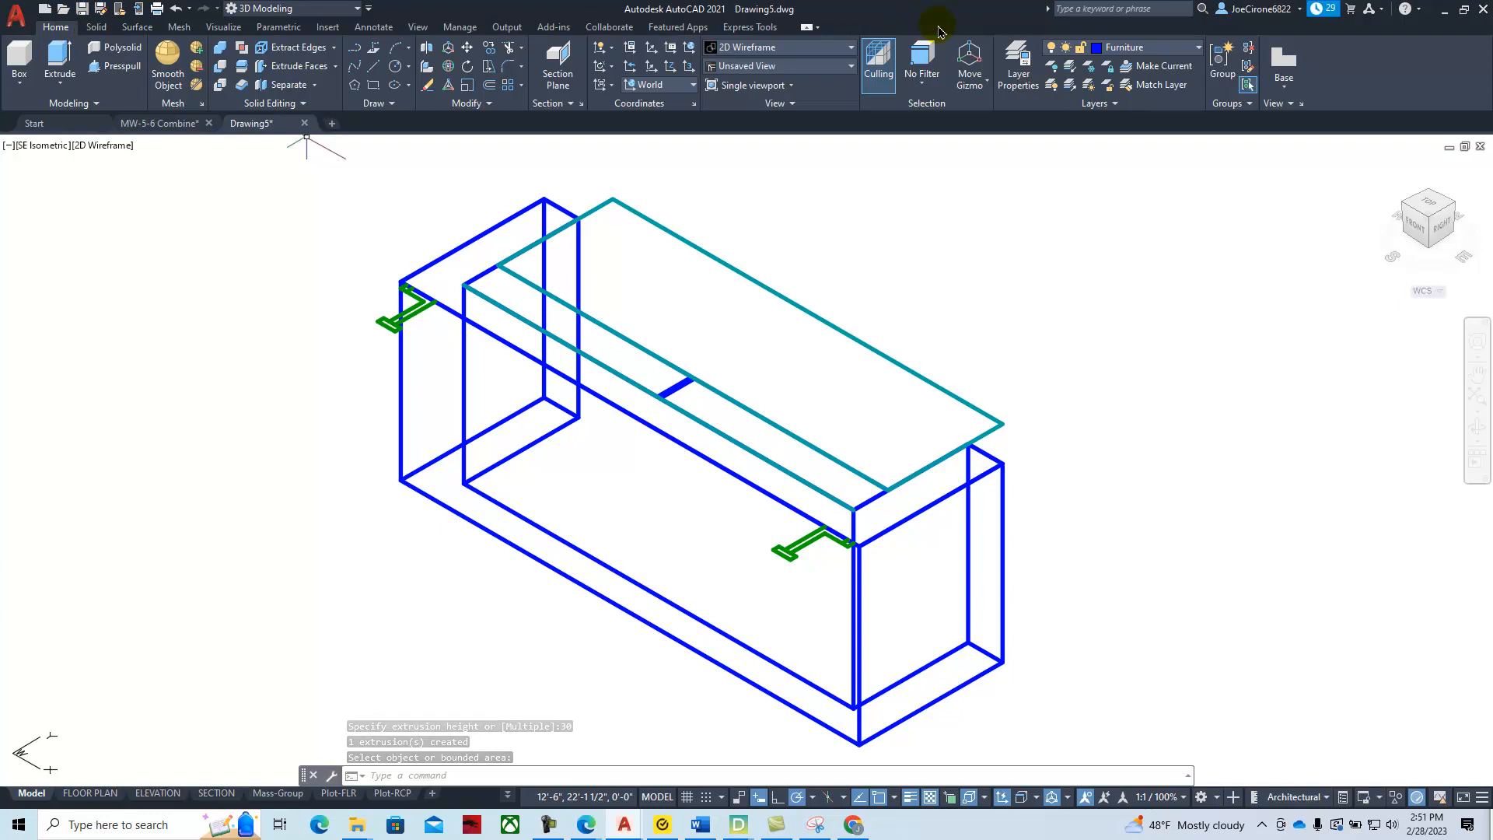
Make the Cushon layer current and press-pull the large rectangular seat area 6 inches downward
{"action": "left_click", "coordinate": [1170, 51]}
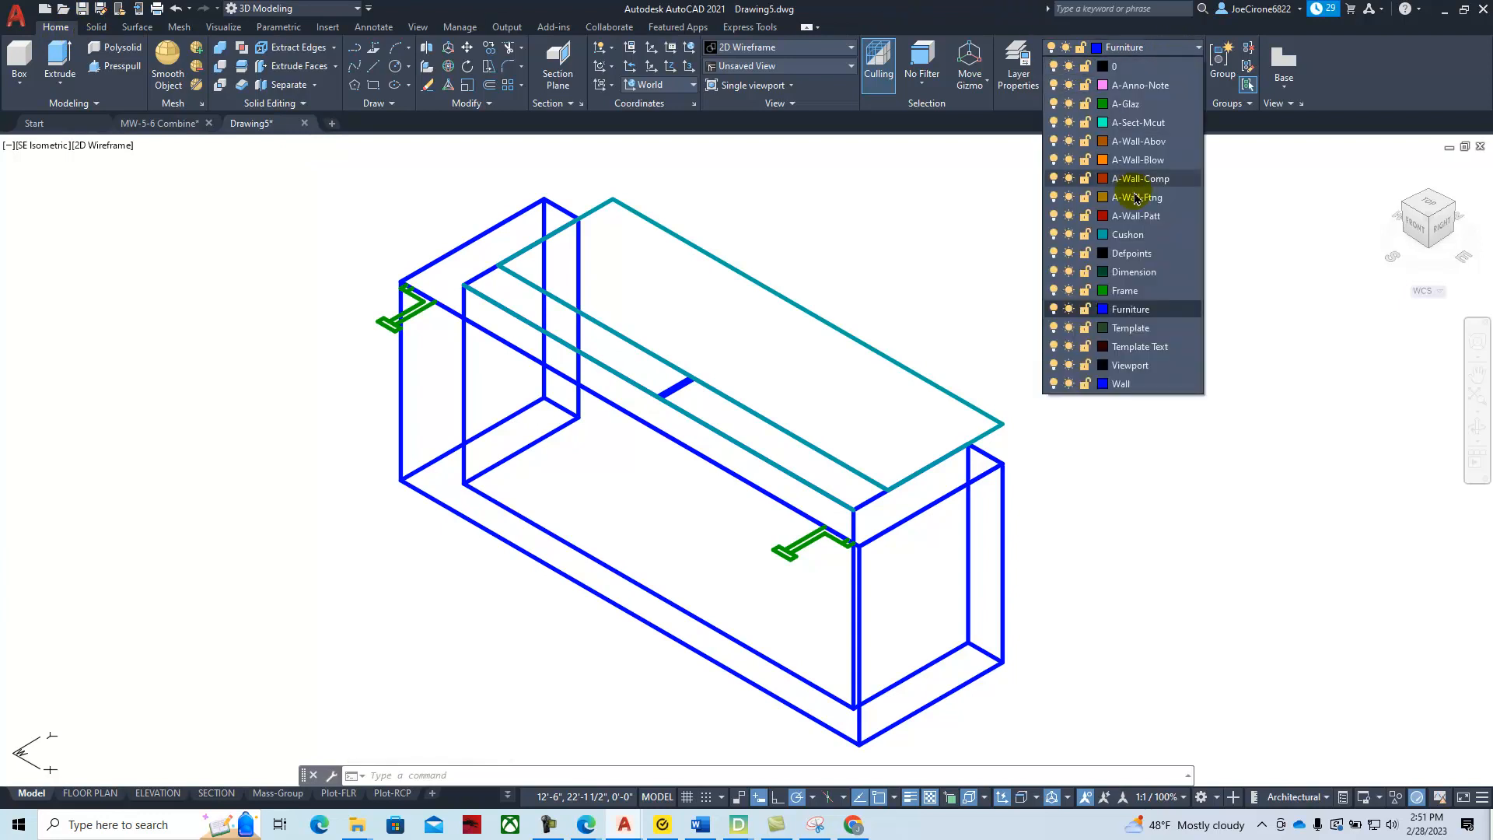
{"action": "left_click", "coordinate": [1143, 237]}
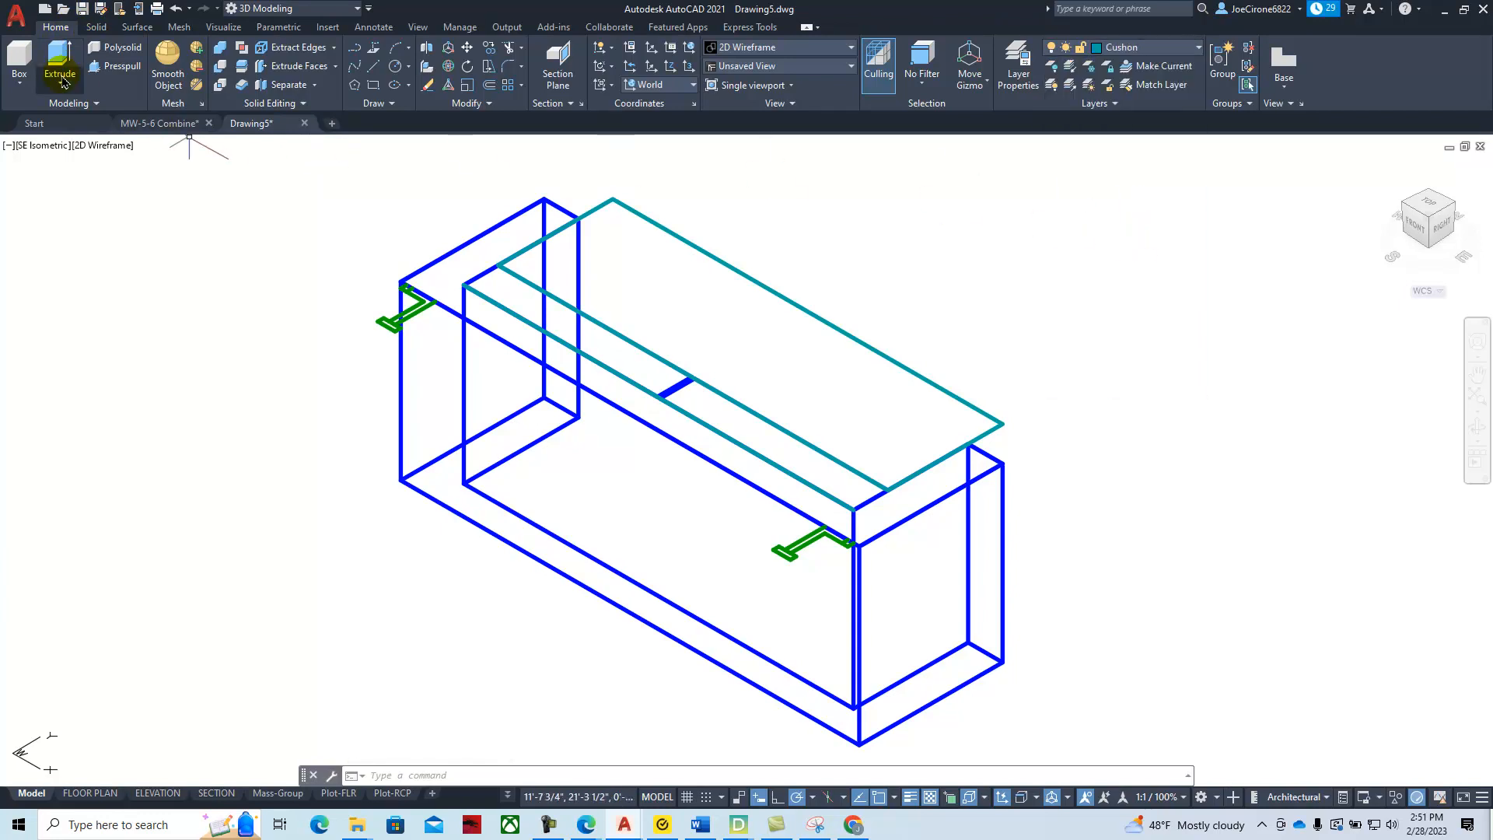
{"action": "left_click", "coordinate": [122, 70]}
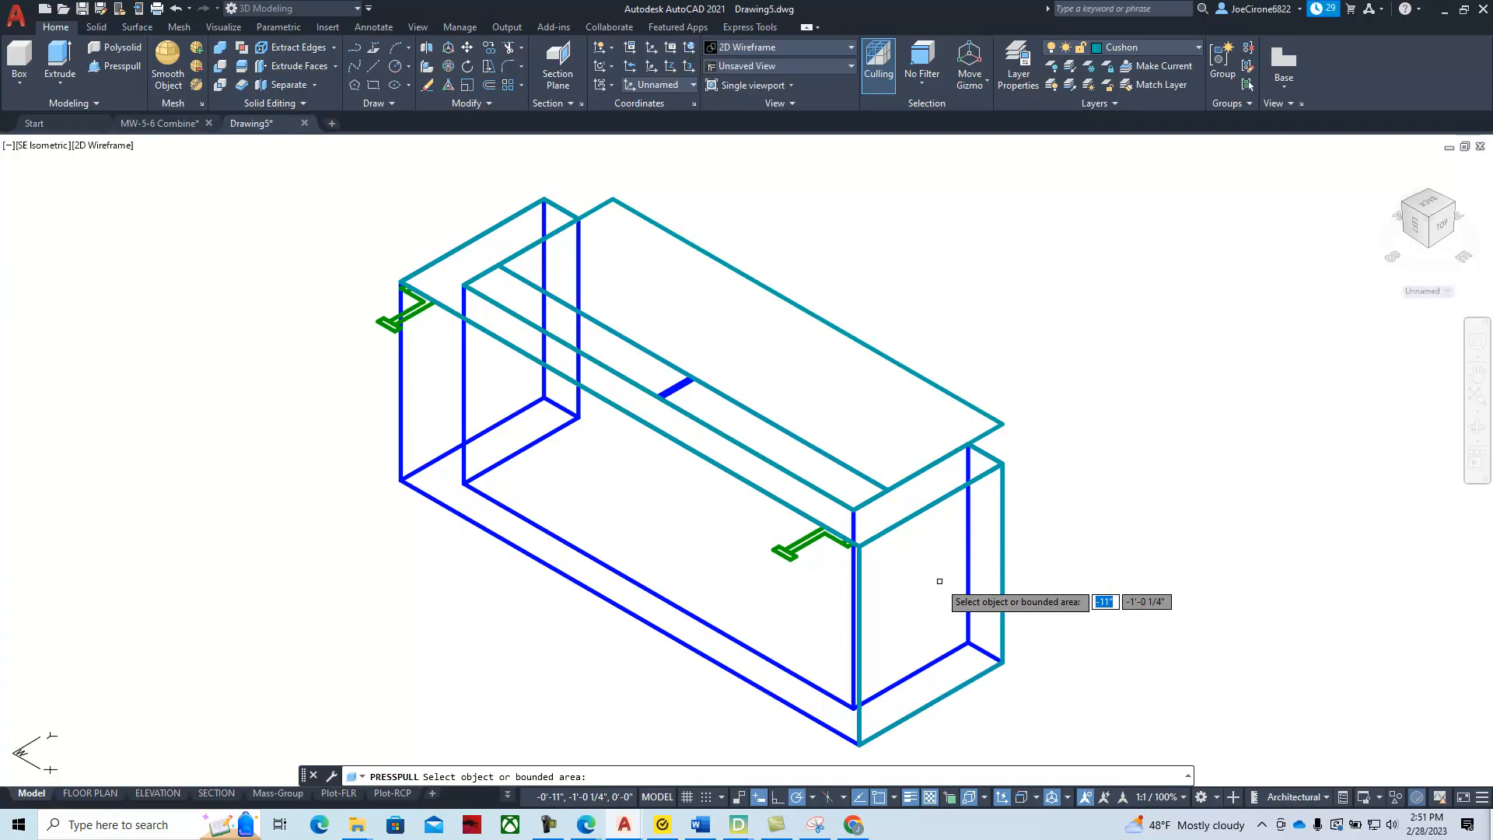
{"action": "left_click", "coordinate": [908, 412]}
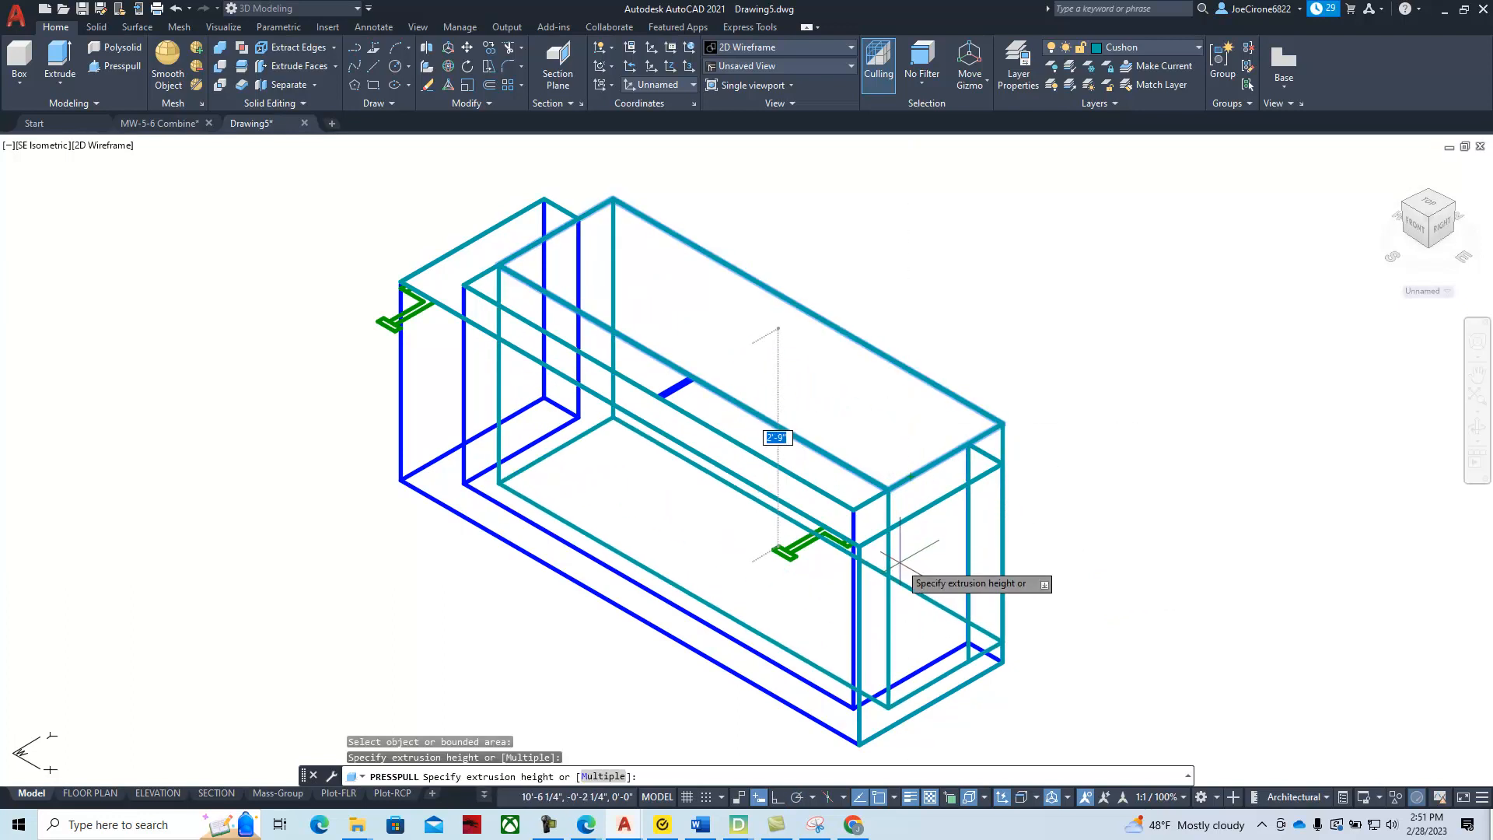
{"action": "type", "text": "6"}
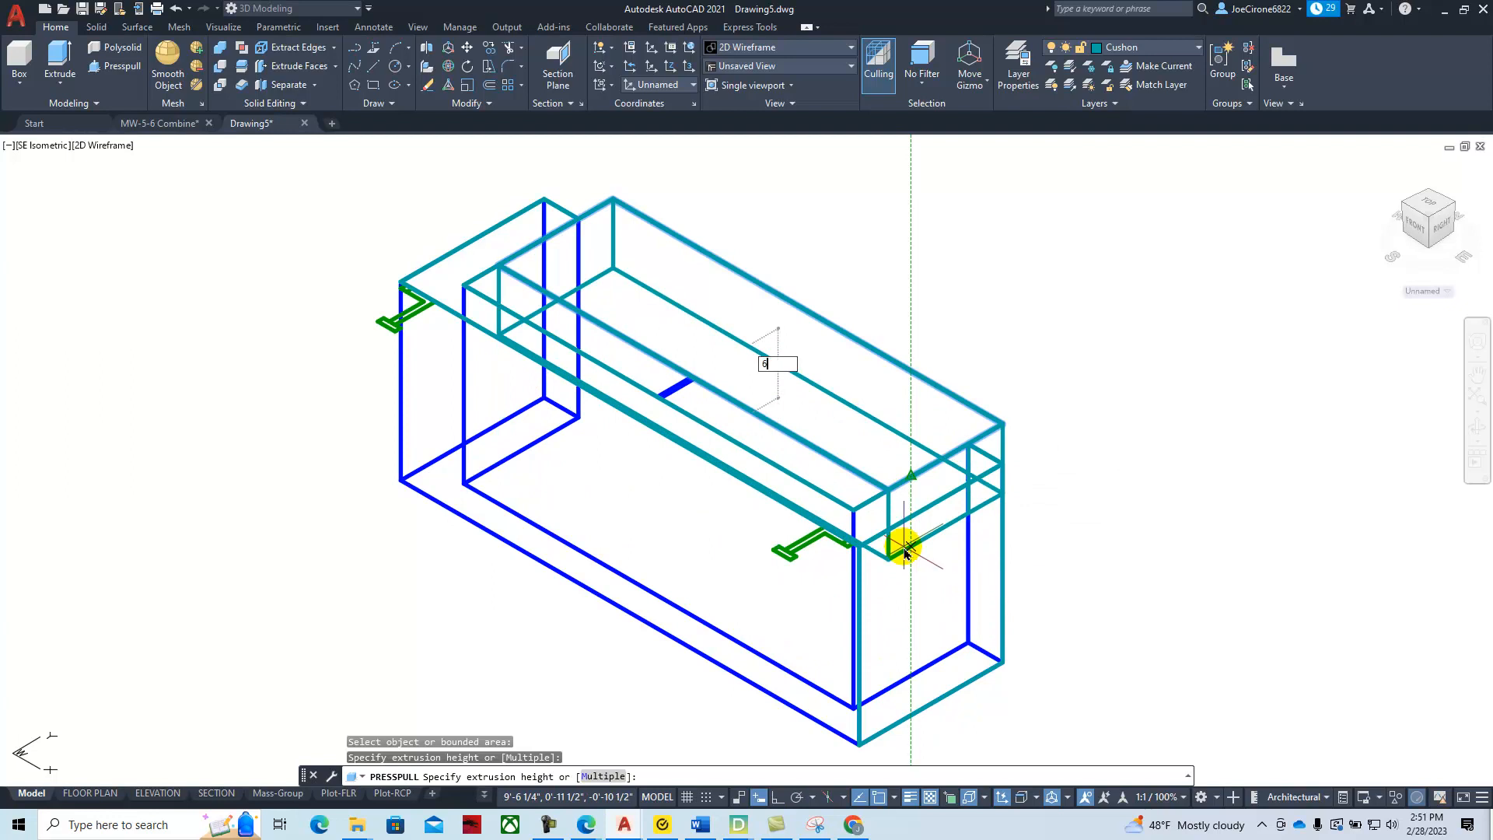
{"action": "key", "text": "Return"}
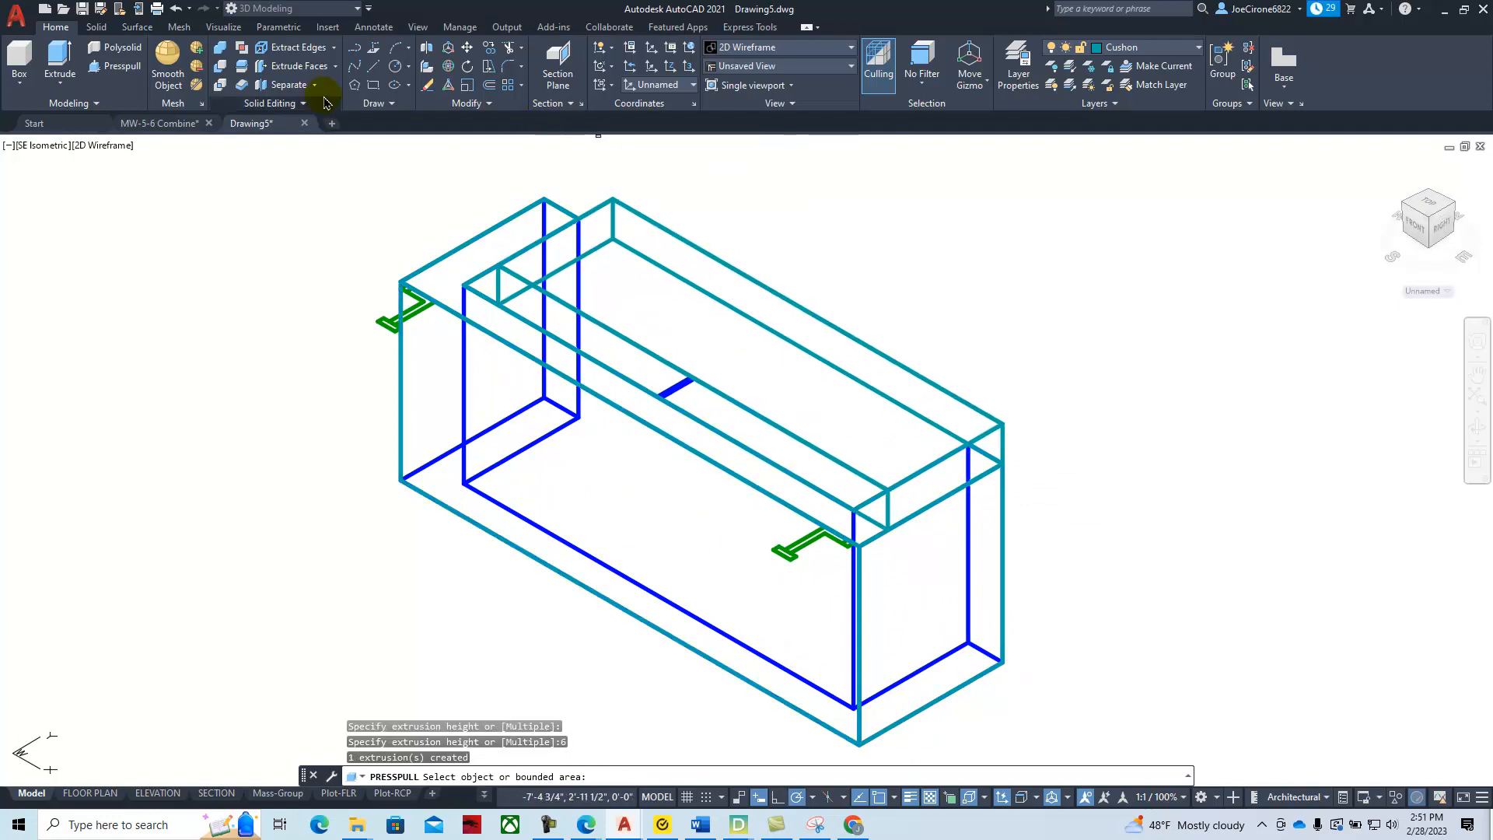
{"action": "left_click", "coordinate": [467, 49]}
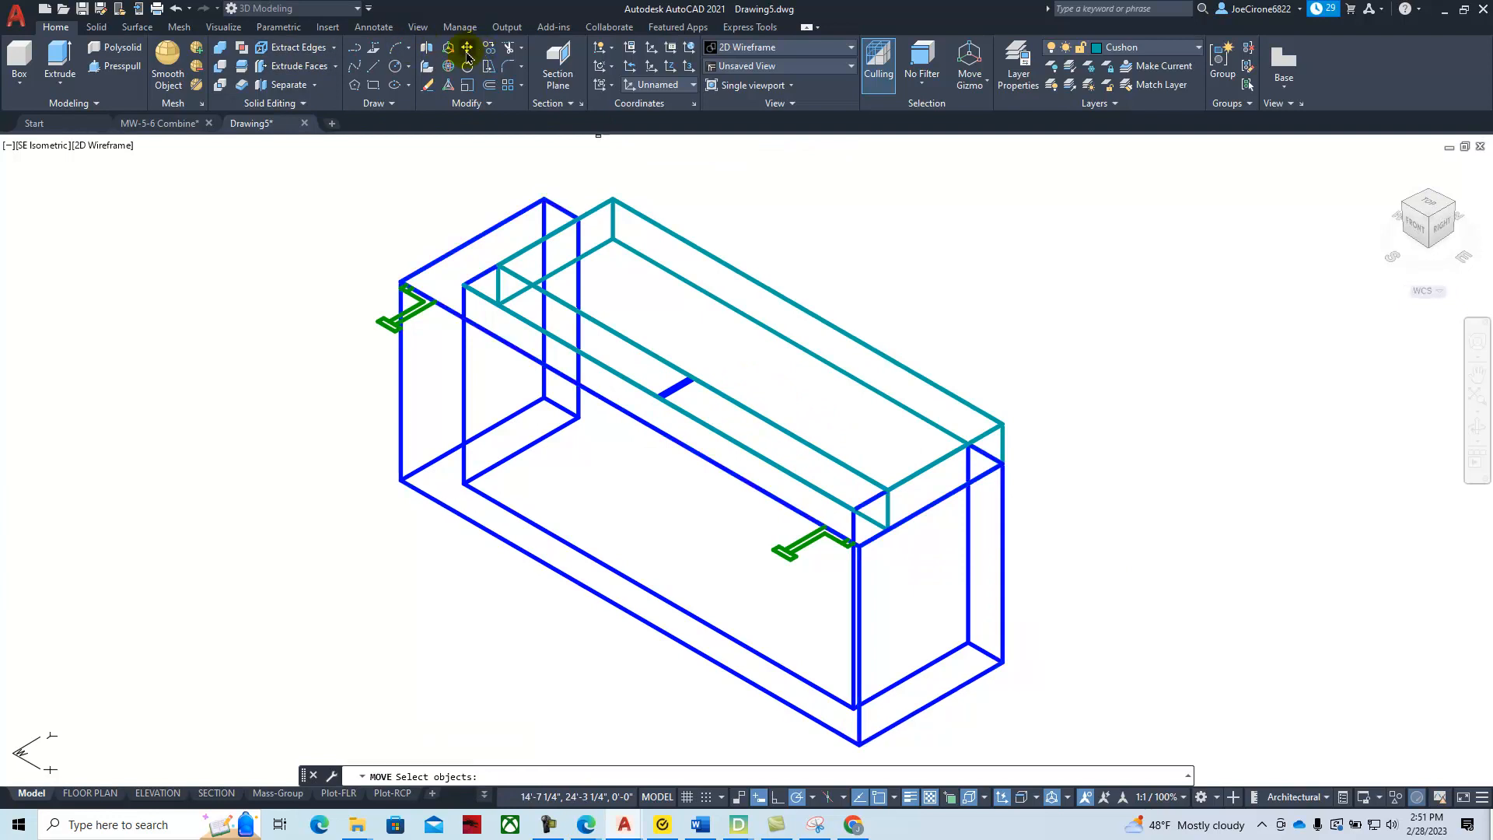
{"action": "left_click", "coordinate": [987, 414]}
{"action": "left_click", "coordinate": [1002, 464]}
{"action": "key", "text": "Escape"}
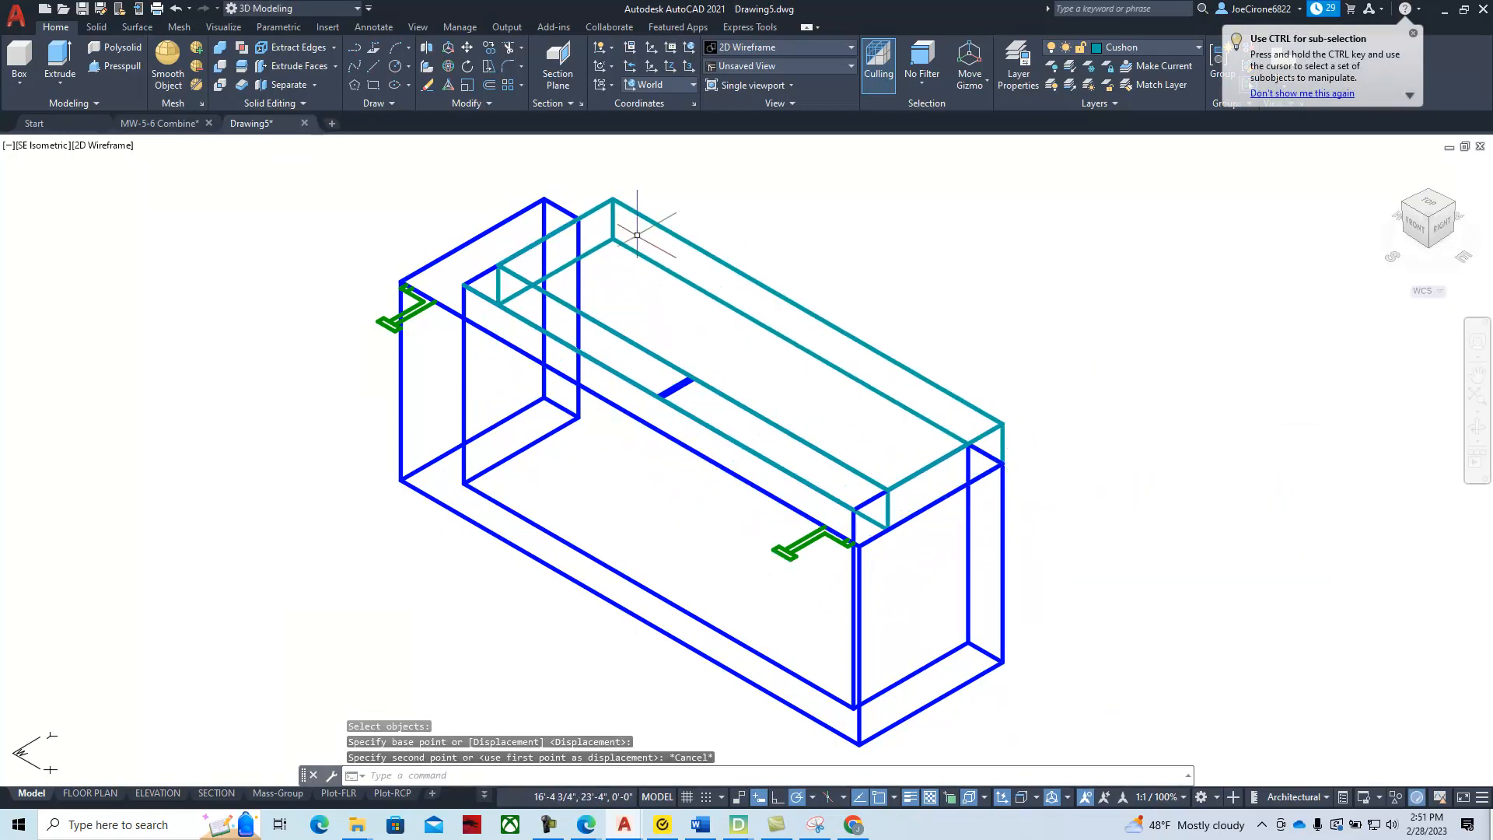
Move the seat cushion solid from its lower outer corner straight down to the bottom corner of the adjoining couch arm
{"action": "left_click", "coordinate": [465, 51]}
{"action": "left_click", "coordinate": [870, 361]}
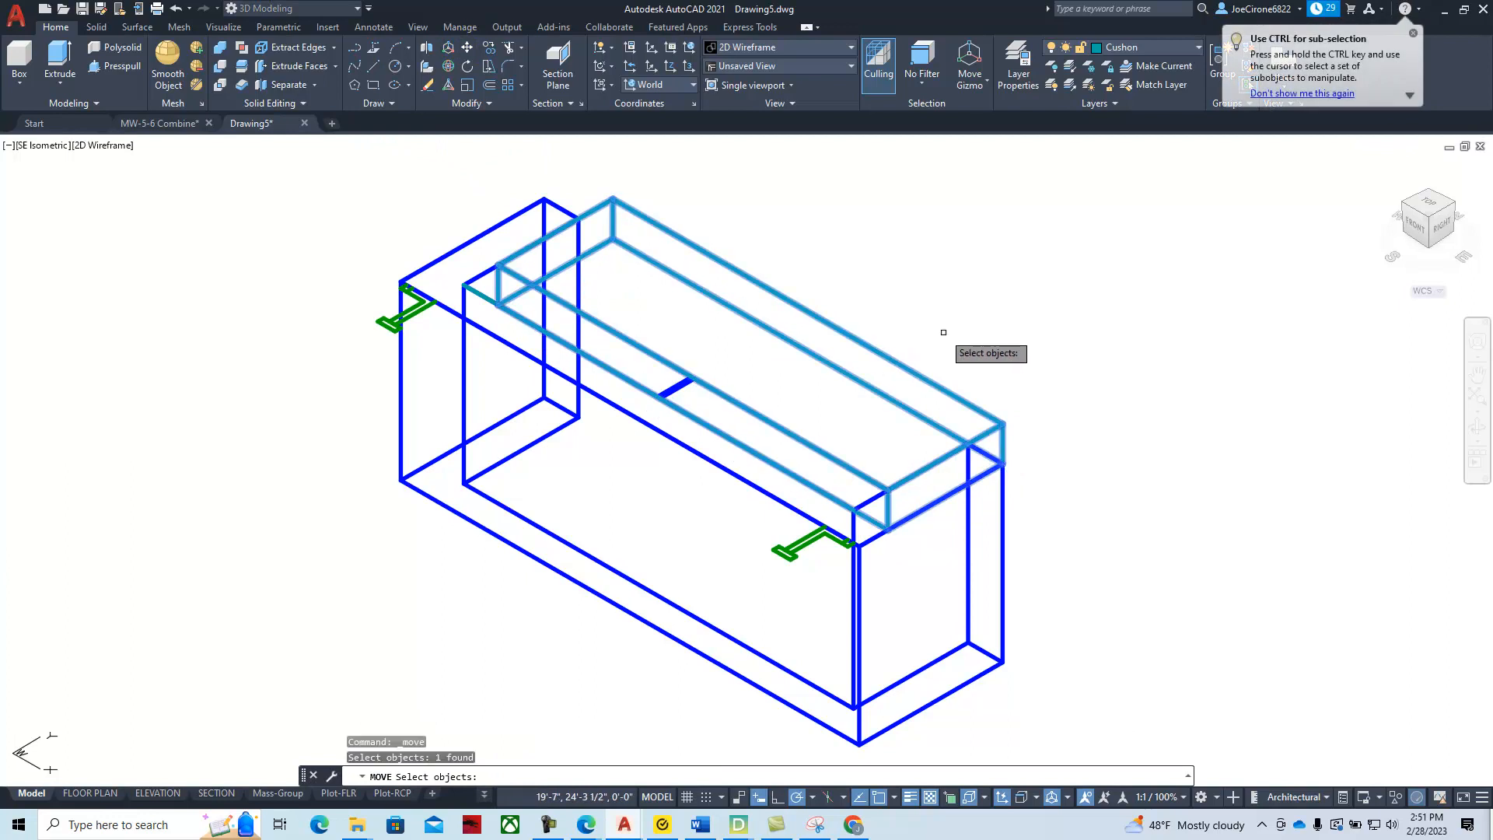
{"action": "key", "text": "Return"}
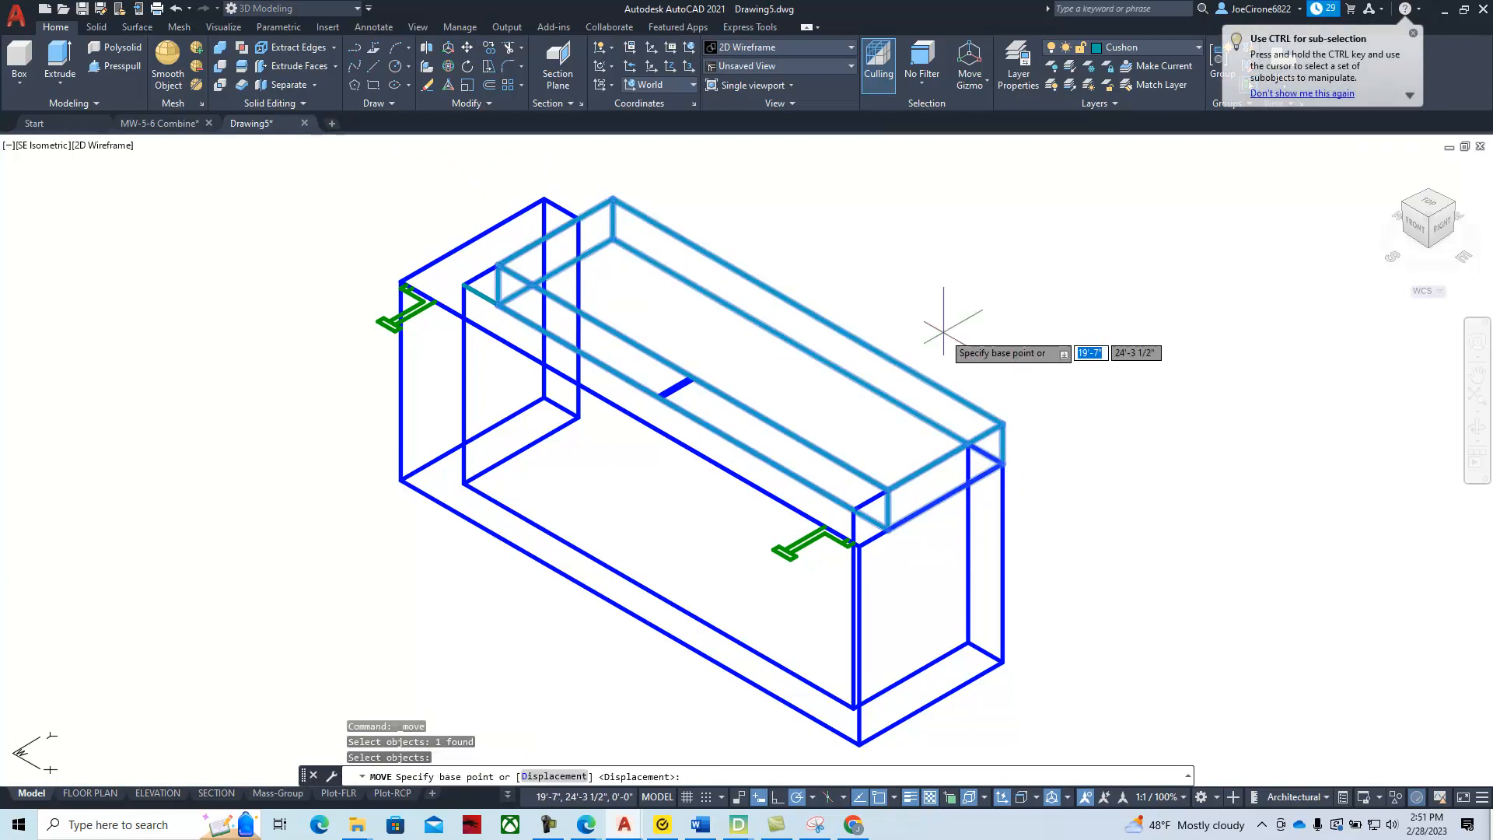
{"action": "left_click", "coordinate": [1002, 463]}
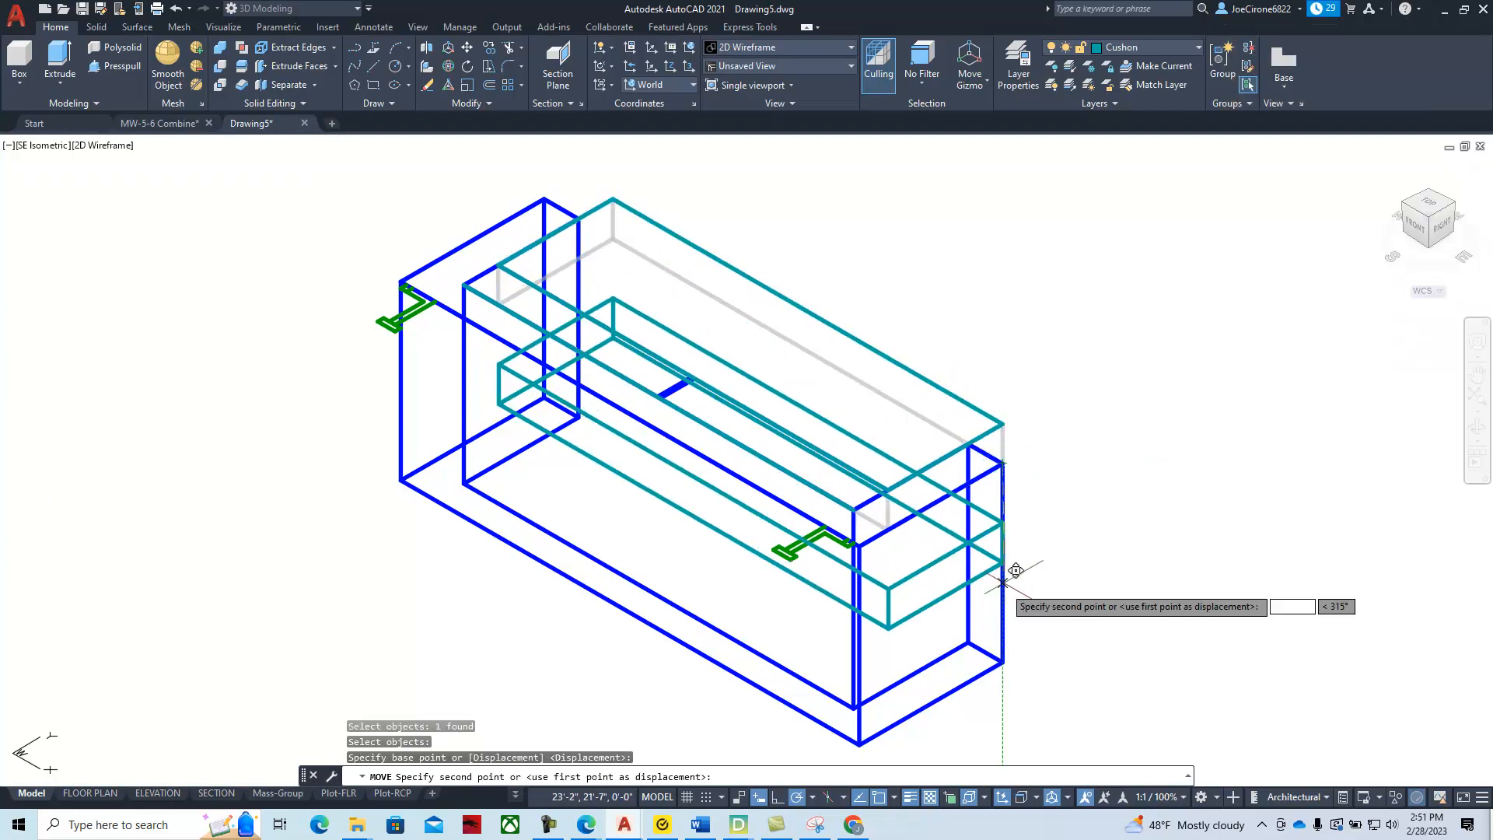
{"action": "left_click", "coordinate": [1003, 663]}
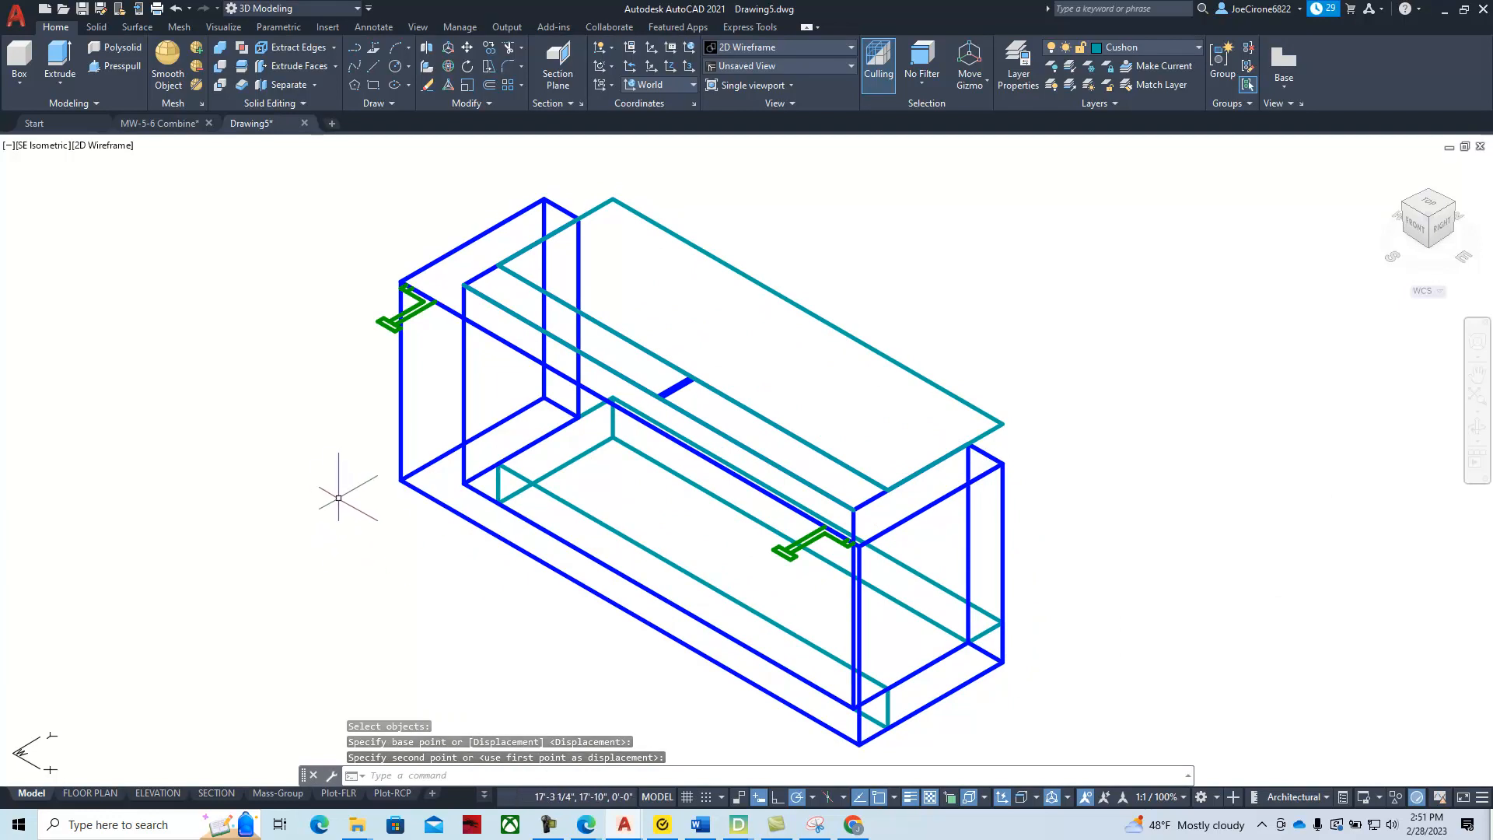
Erase the leftover seat rectangle outline above the moved cushion
{"action": "middle_click_drag", "start_coordinate": [309, 507], "coordinate": [360, 537], "text": "shift"}
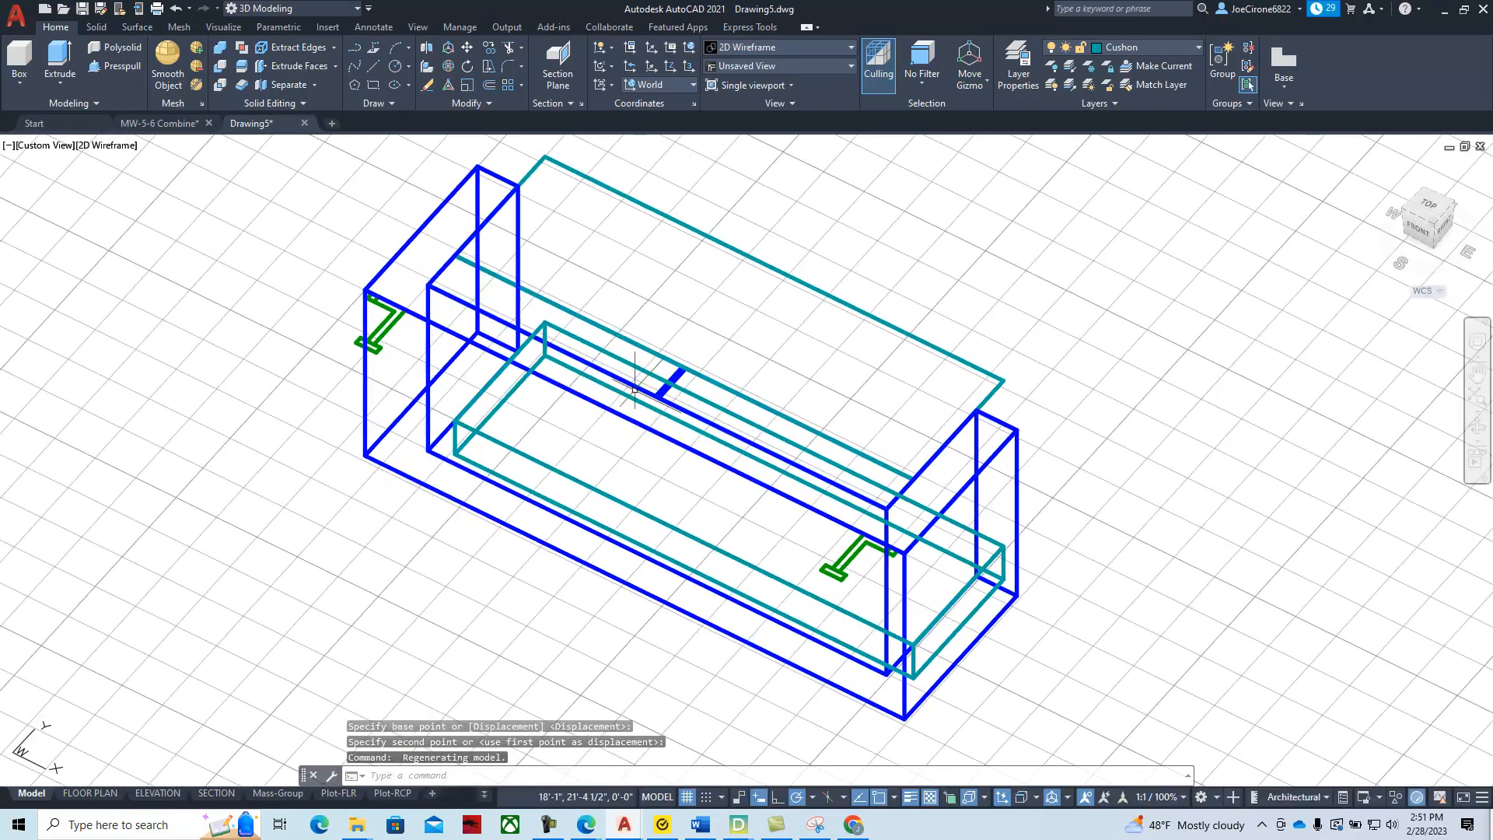
{"action": "left_click", "coordinate": [810, 287]}
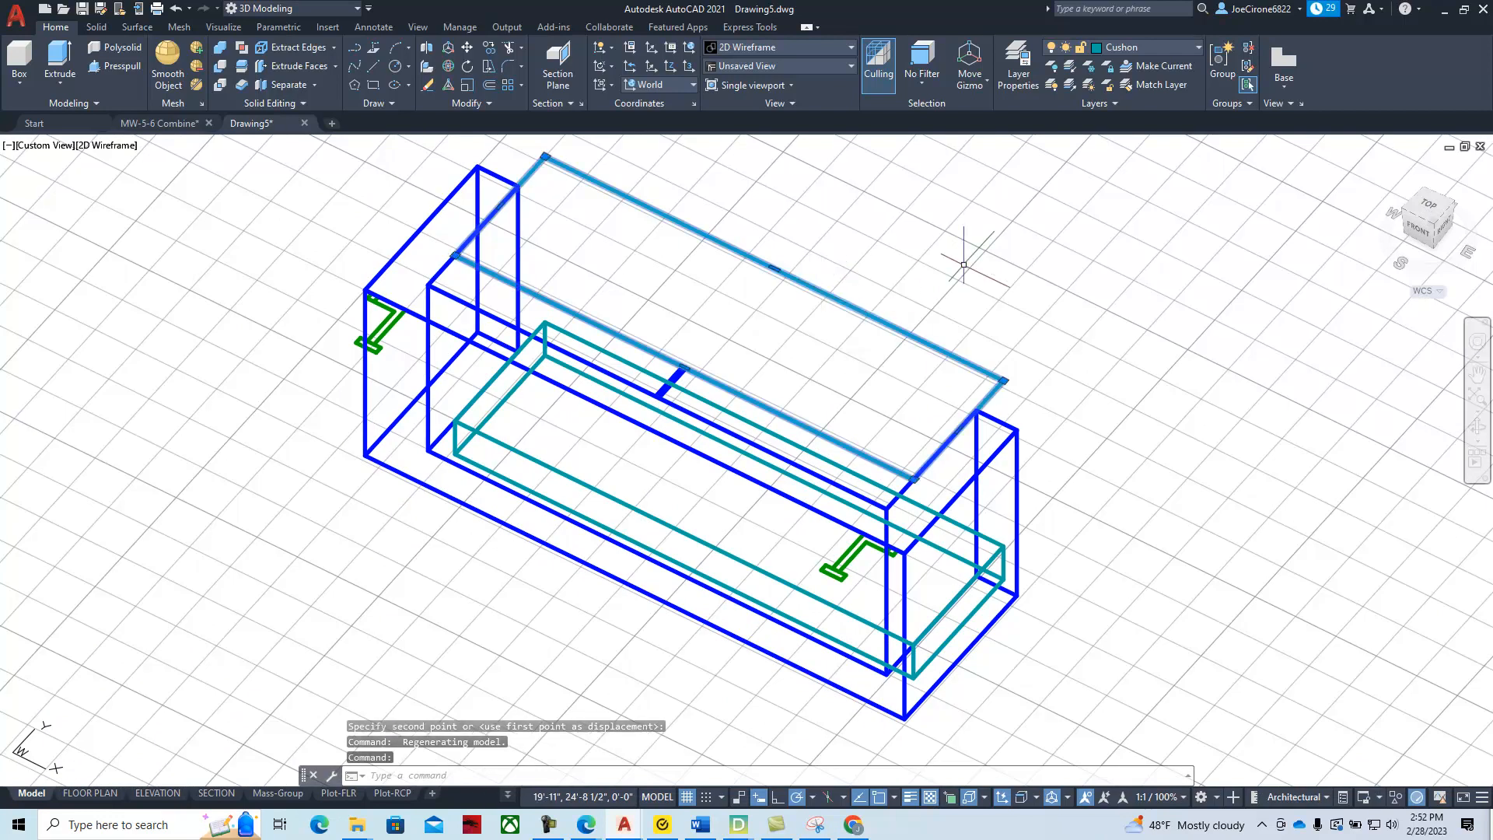
{"action": "key", "text": "Delete"}
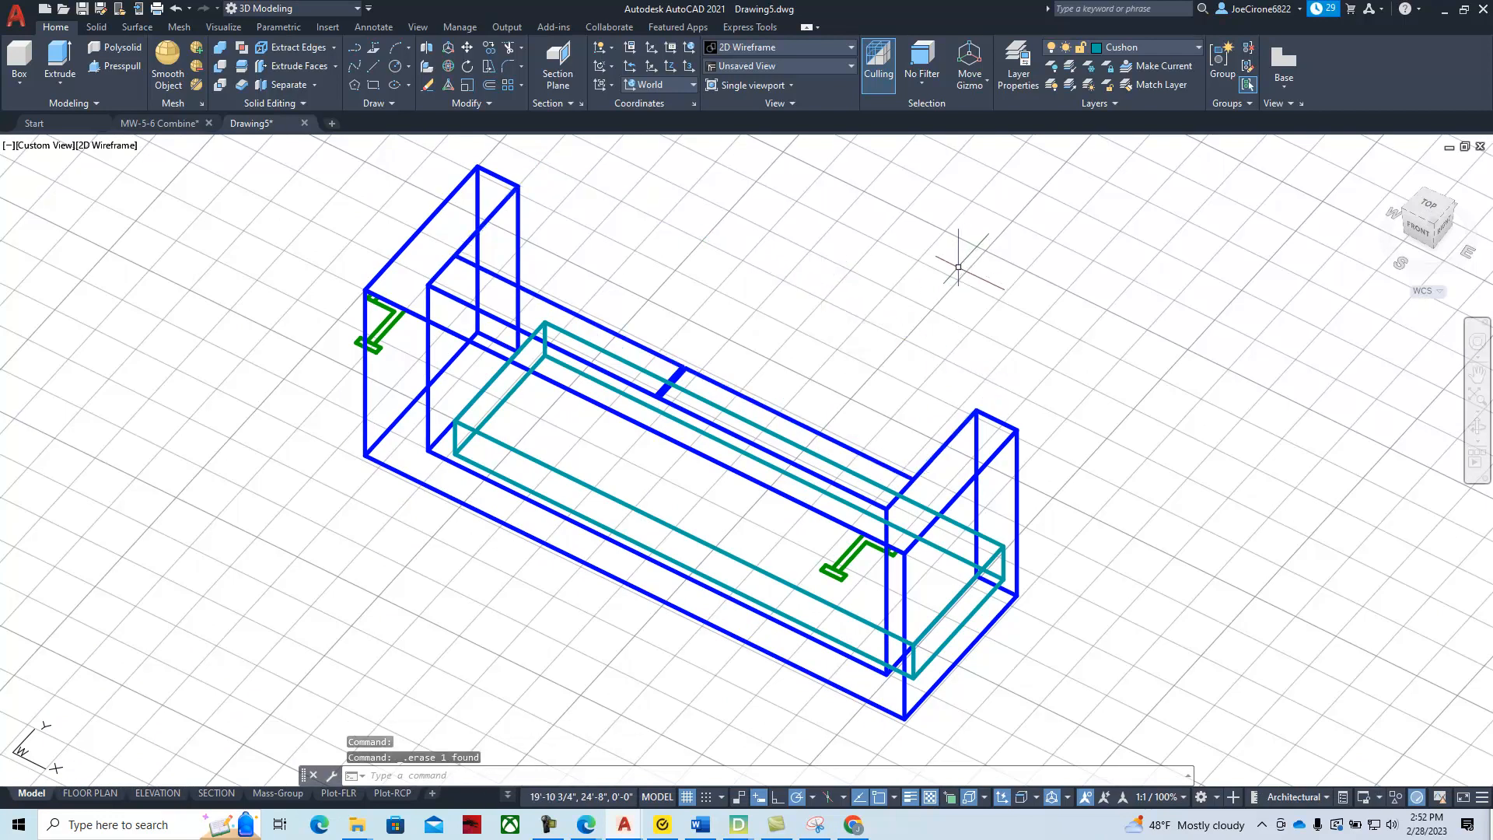
{"action": "middle_click_drag", "start_coordinate": [739, 291], "coordinate": [816, 306]}
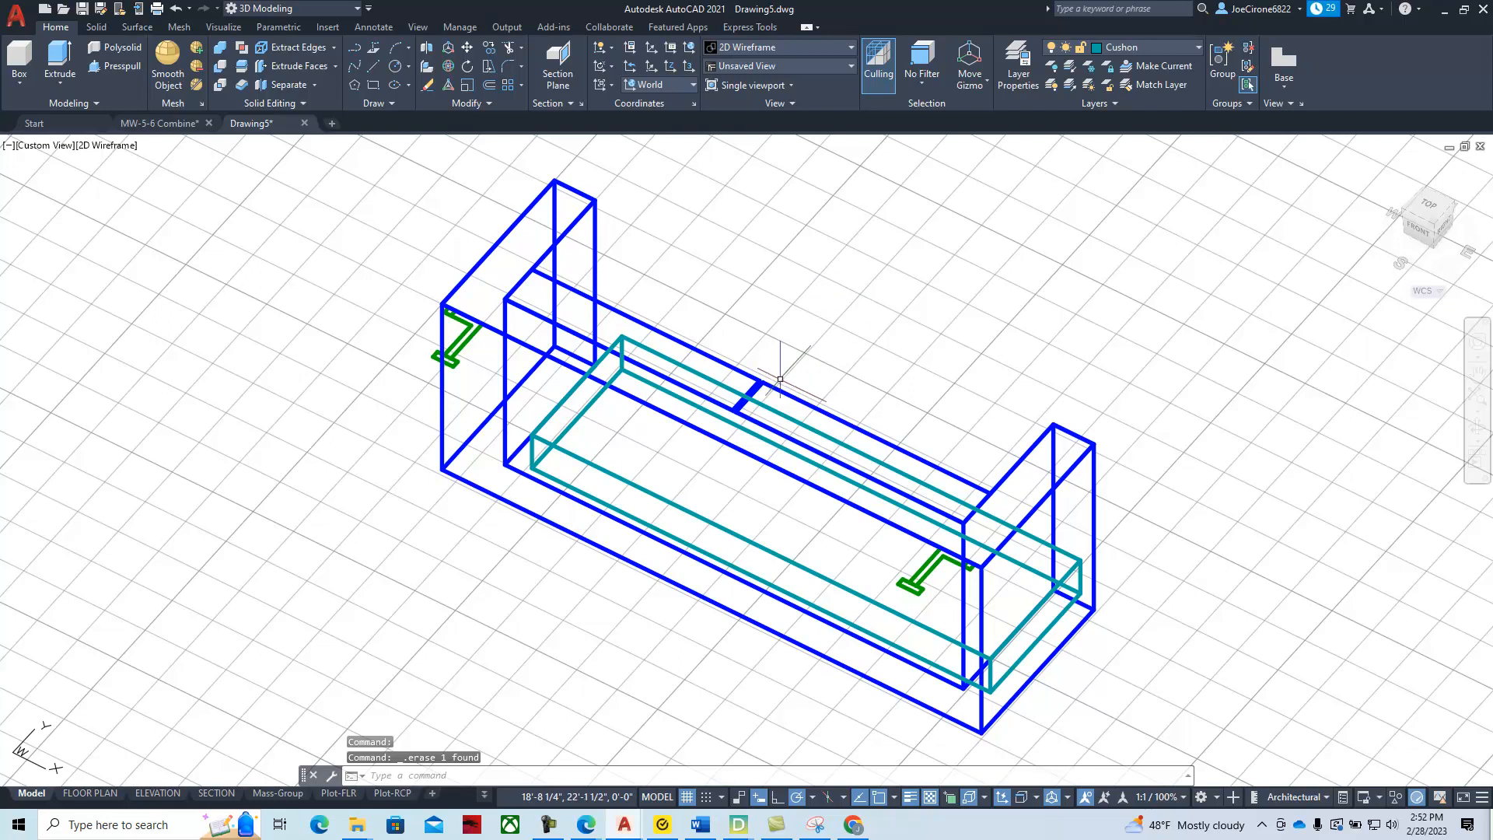
Apply the Shaded with edges visual style, inspect the couch from several angles and restore the SE Isometric view
{"action": "left_click", "coordinate": [106, 147]}
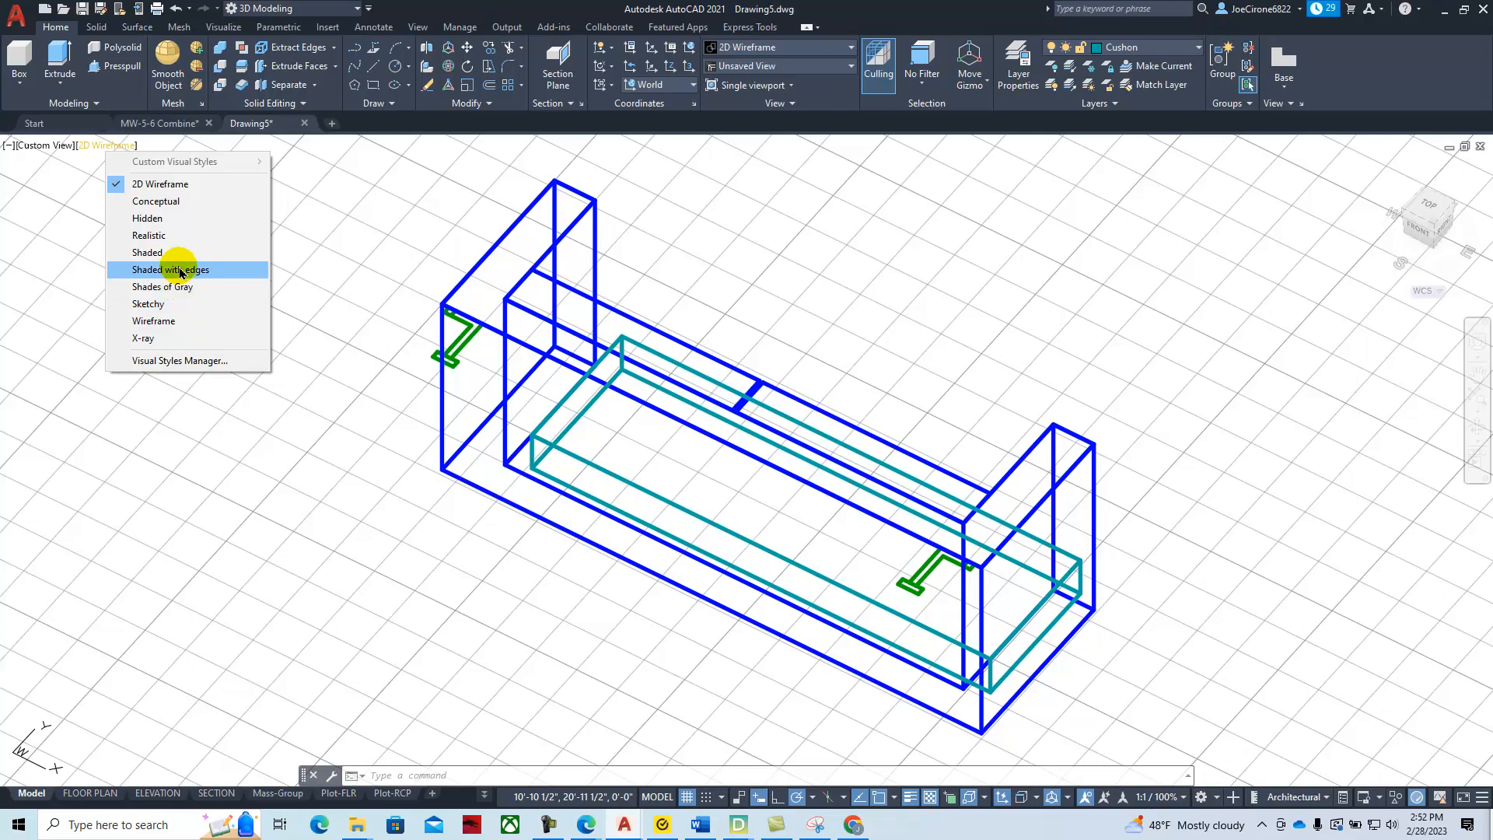
{"action": "left_click", "coordinate": [183, 270]}
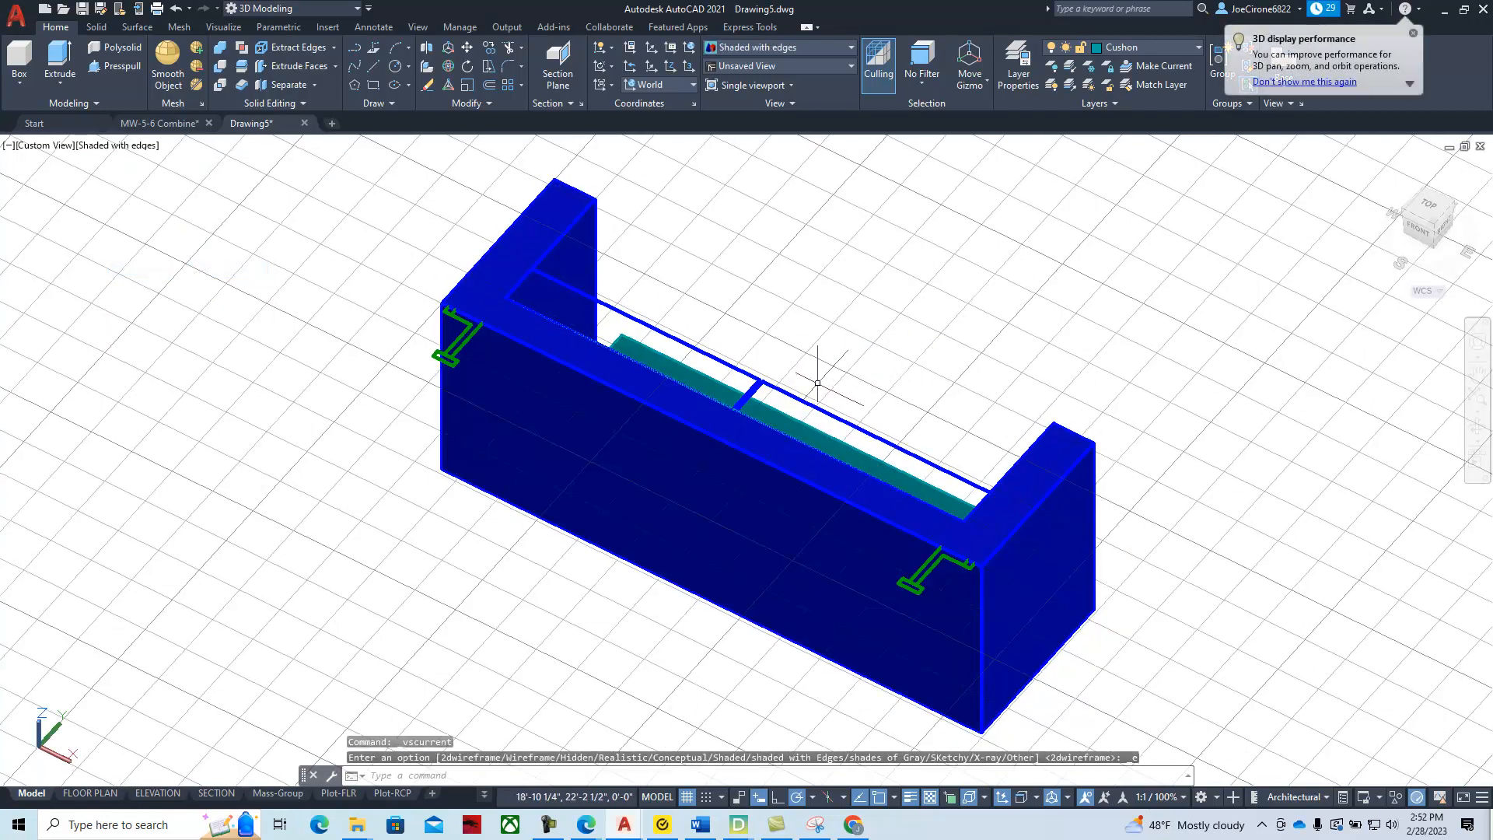
{"action": "middle_click_drag", "start_coordinate": [855, 412], "coordinate": [610, 353], "text": "shift"}
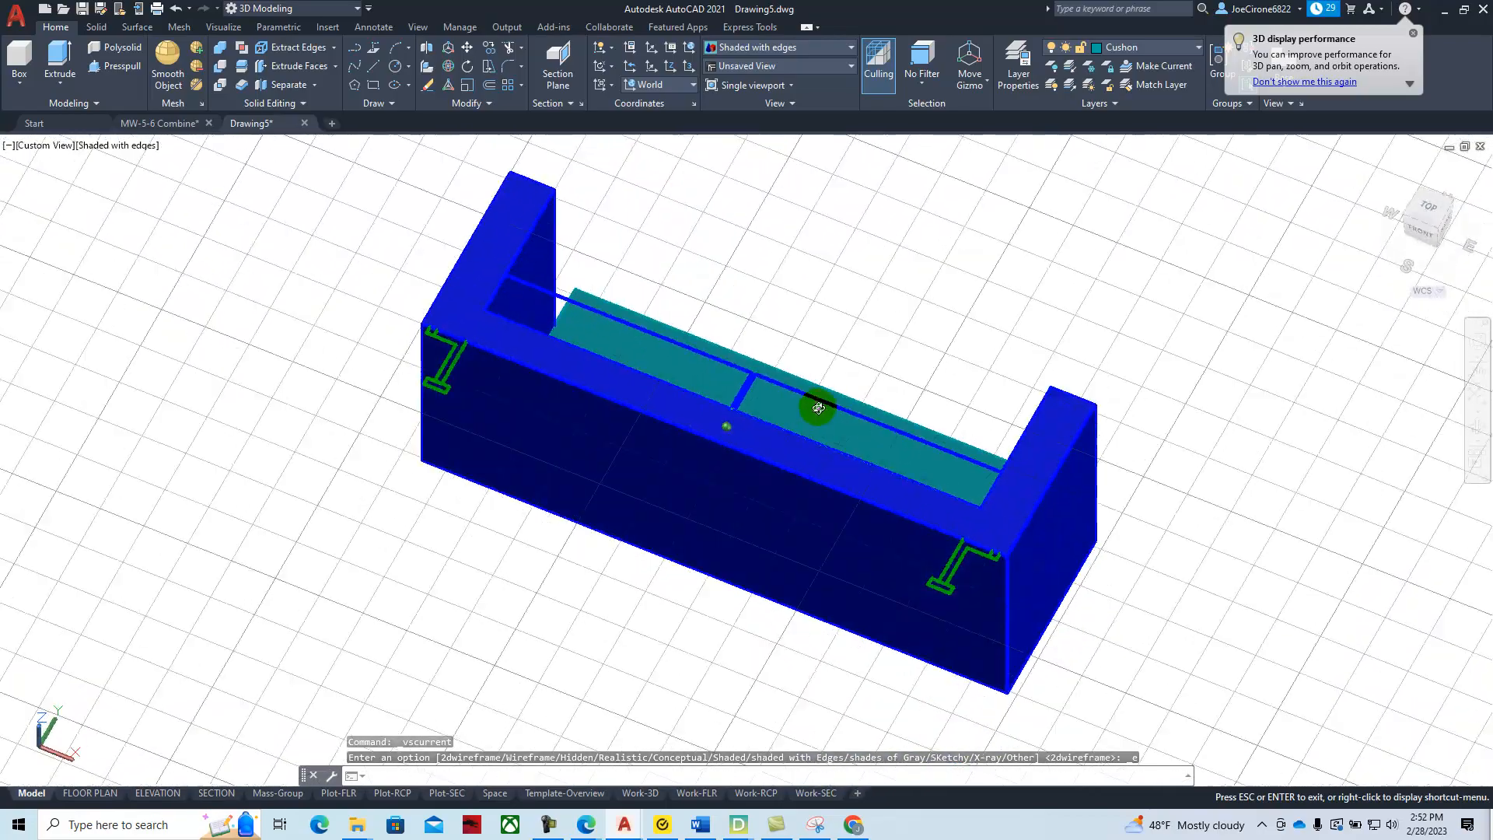
{"action": "middle_click_drag", "start_coordinate": [727, 438], "coordinate": [714, 487], "text": "shift"}
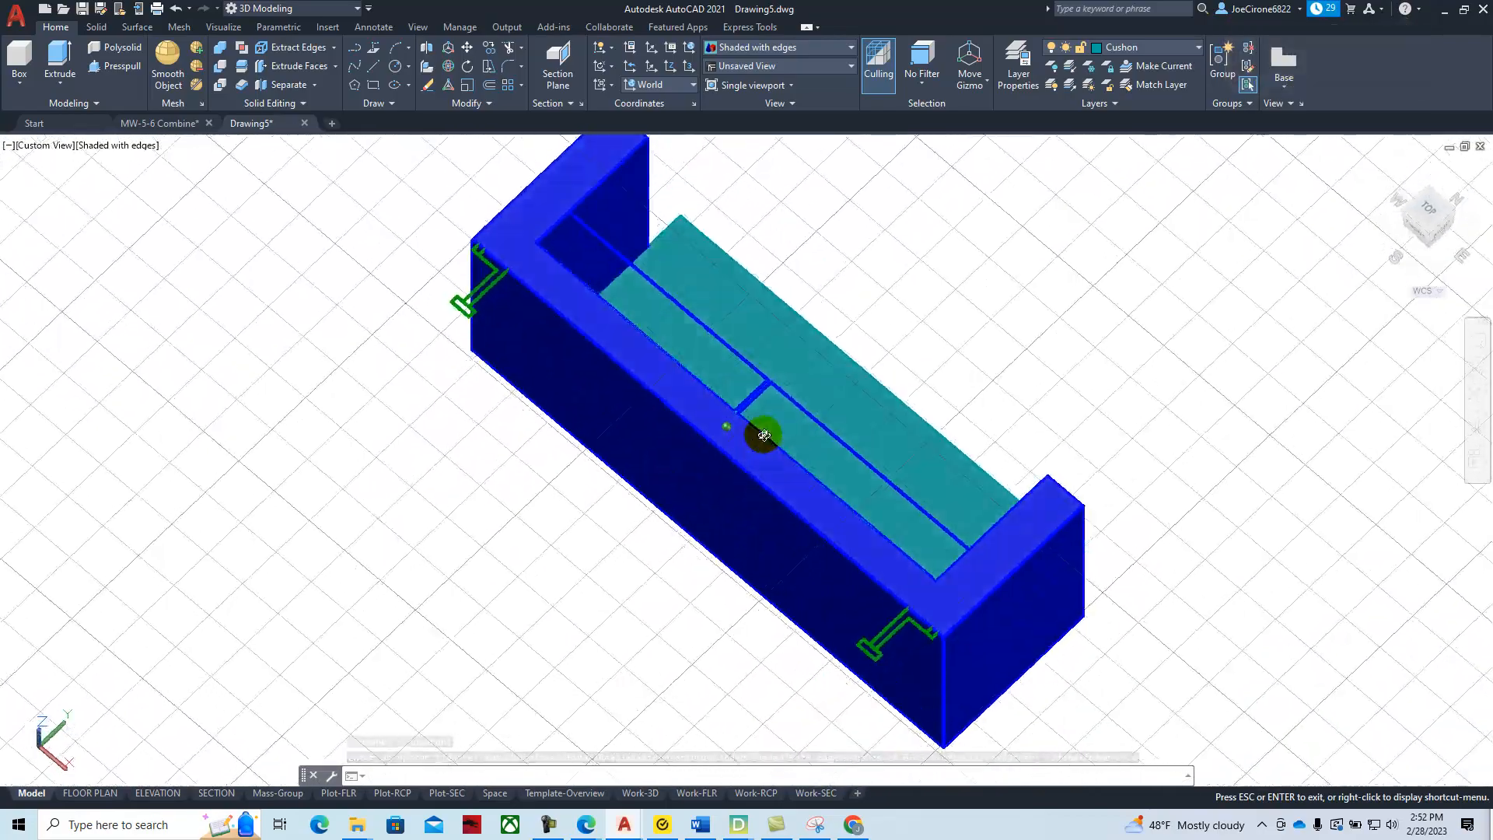
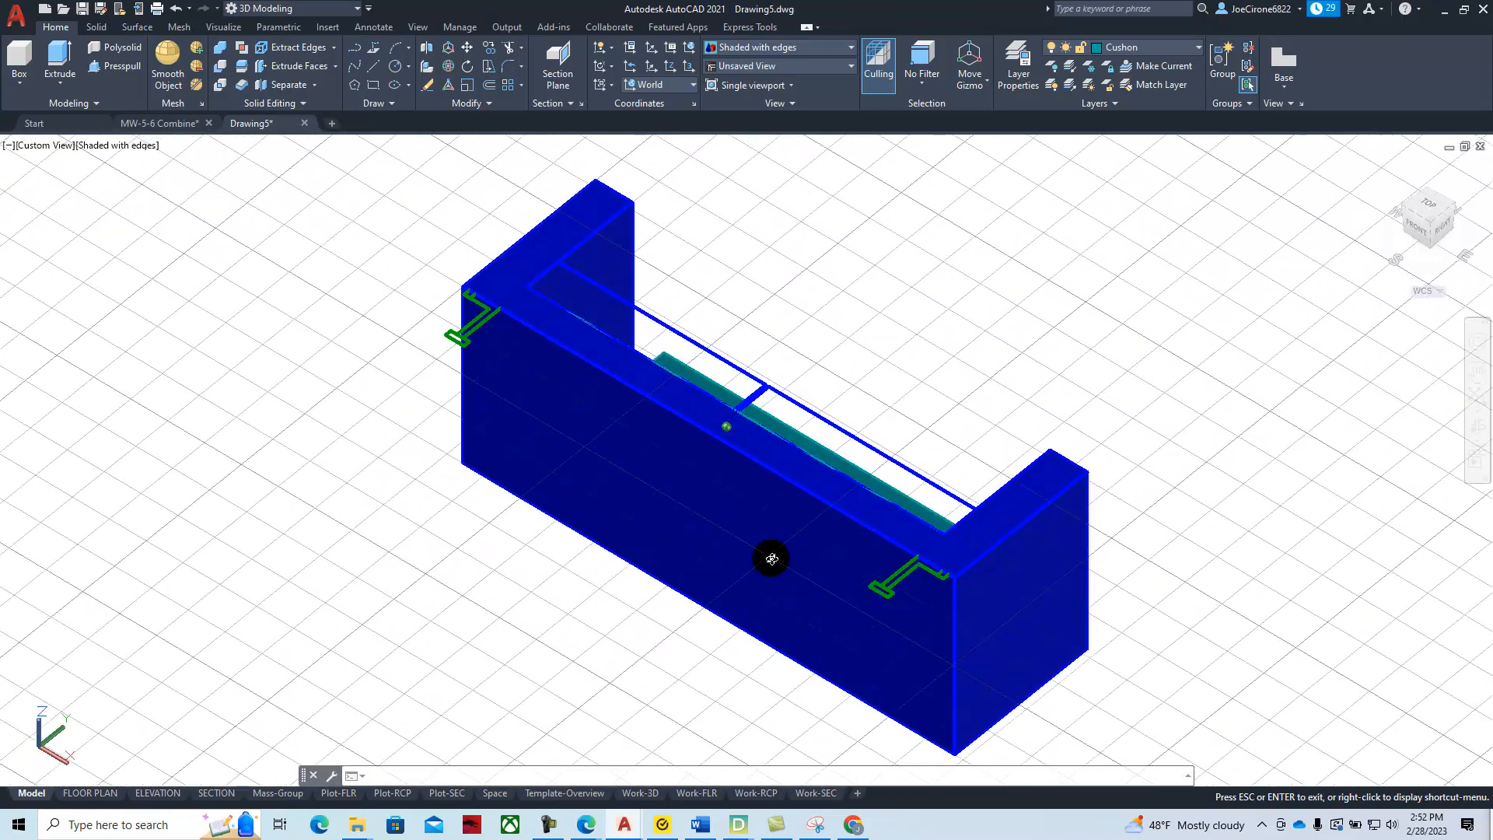
{"action": "key", "text": "Escape"}
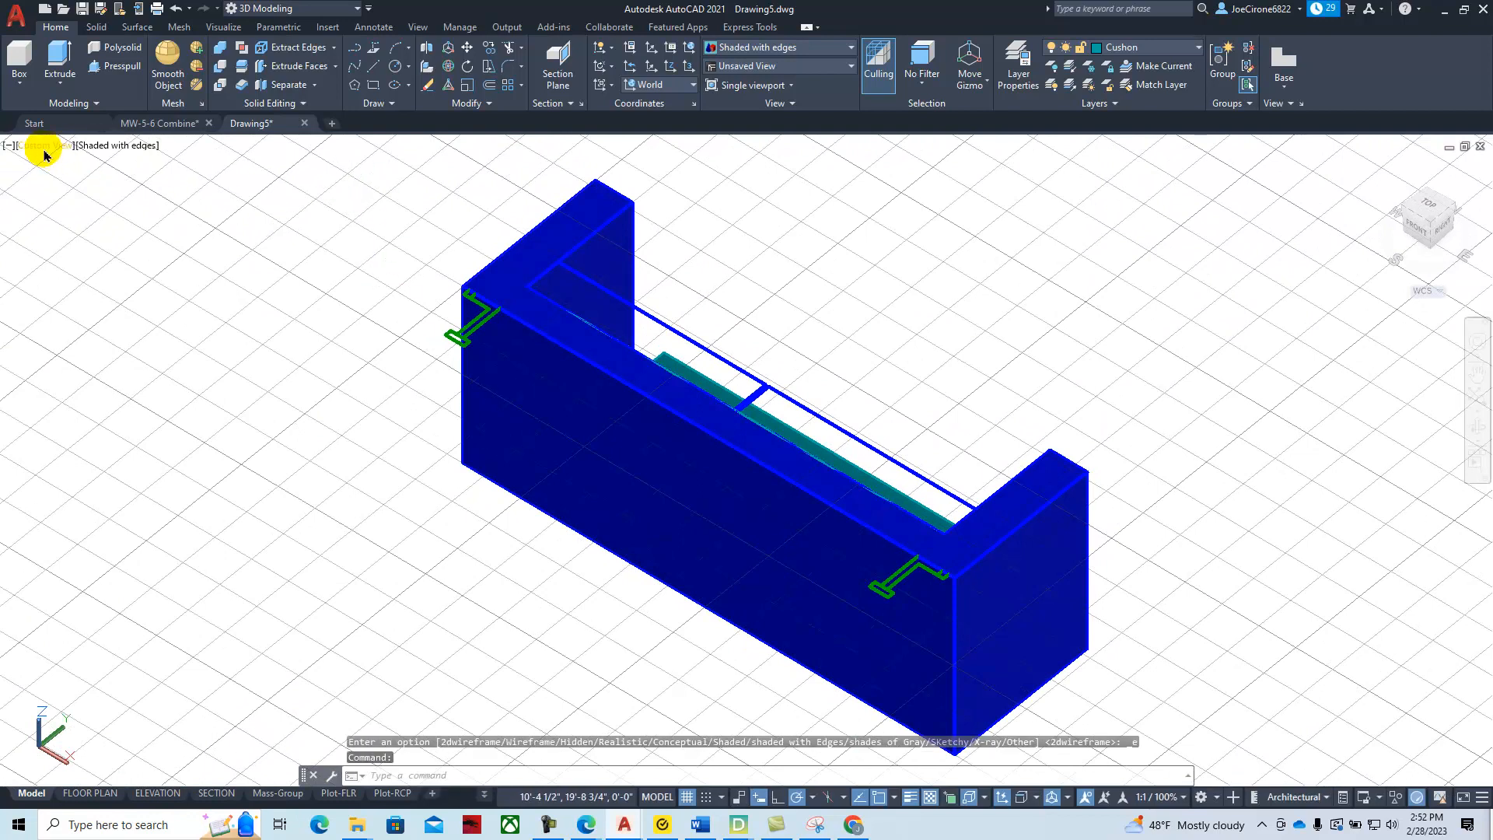
{"action": "left_click", "coordinate": [49, 153]}
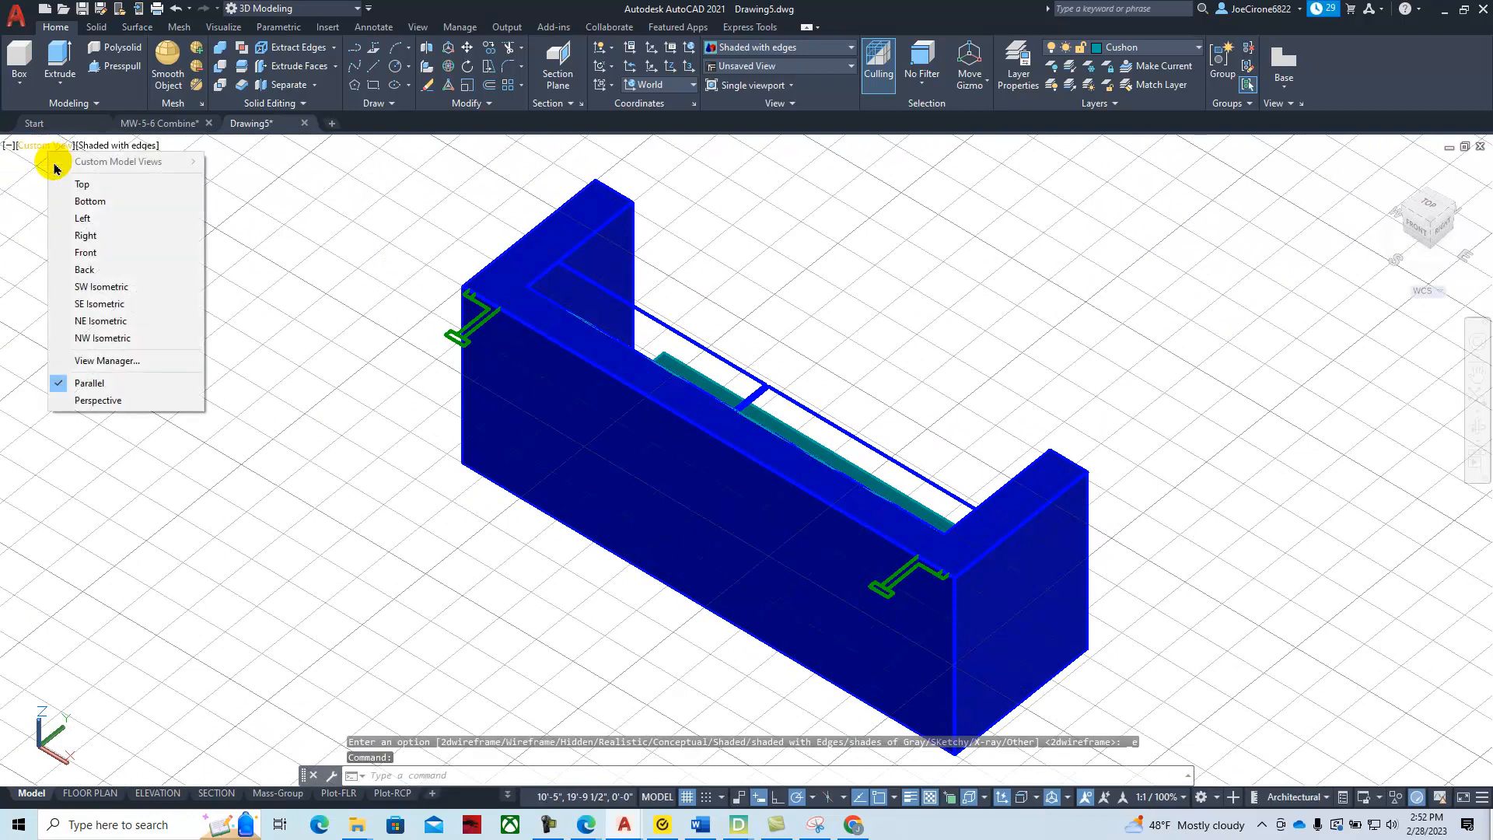
{"action": "left_click", "coordinate": [121, 304]}
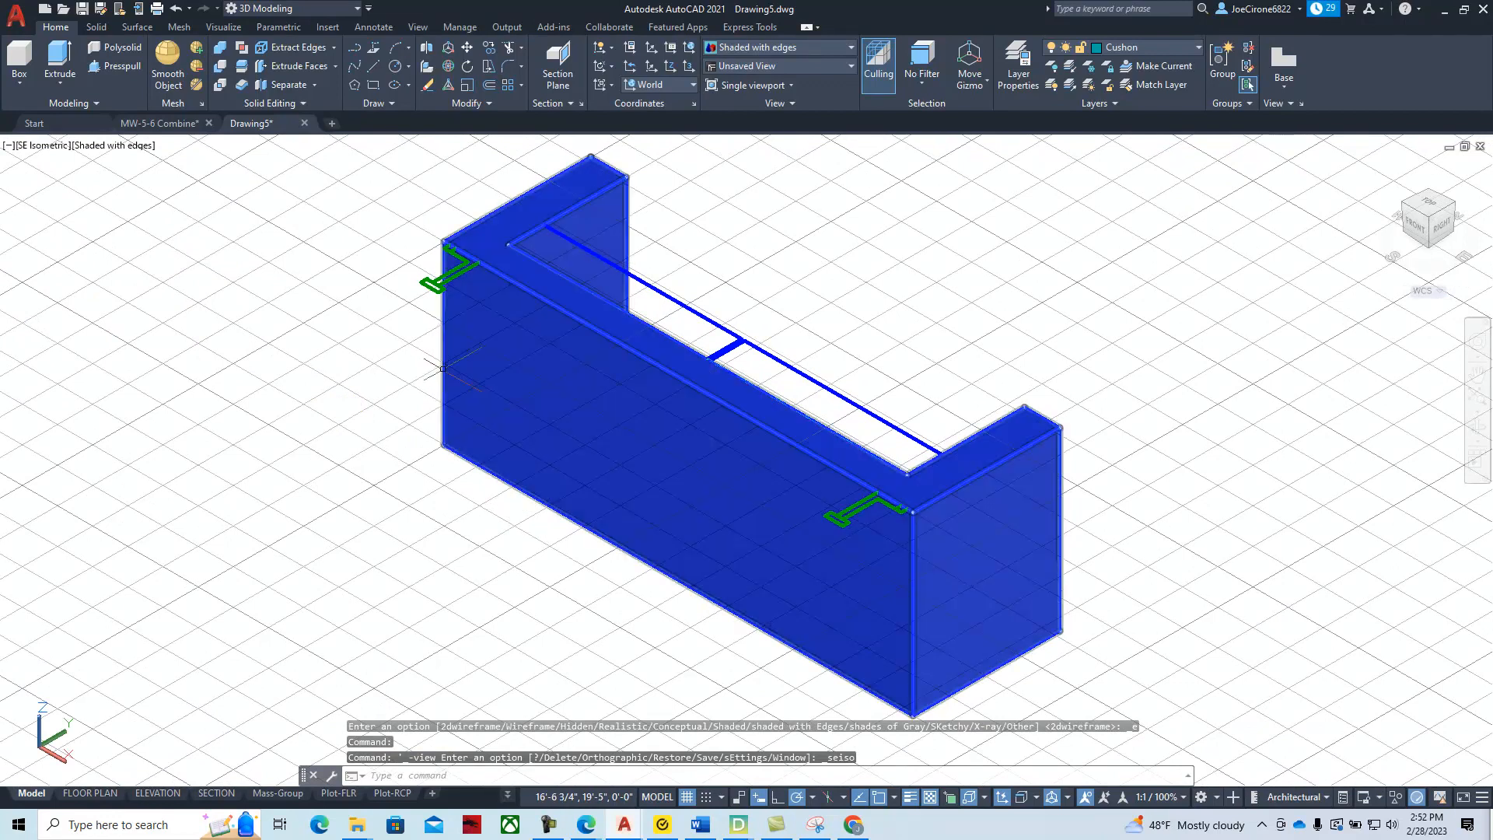
Press-pull the two narrow cushion areas on either side of the center divider 24 inches downward each
{"action": "scroll", "coordinate": [640, 225], "scroll_direction": "down", "scroll_amount": 2}
{"action": "middle_click_drag", "start_coordinate": [760, 340], "coordinate": [724, 382]}
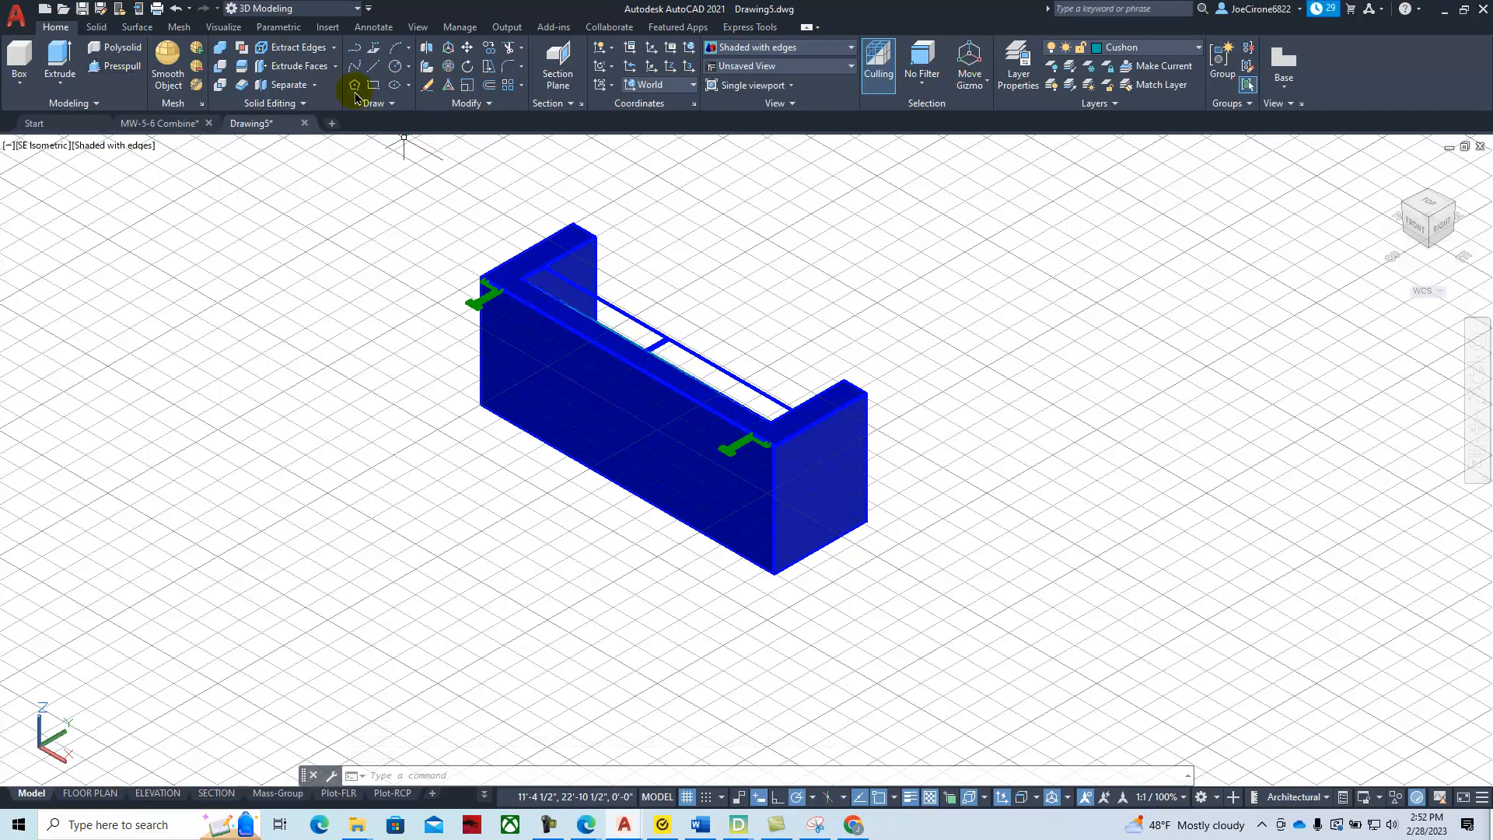
{"action": "left_click", "coordinate": [122, 70]}
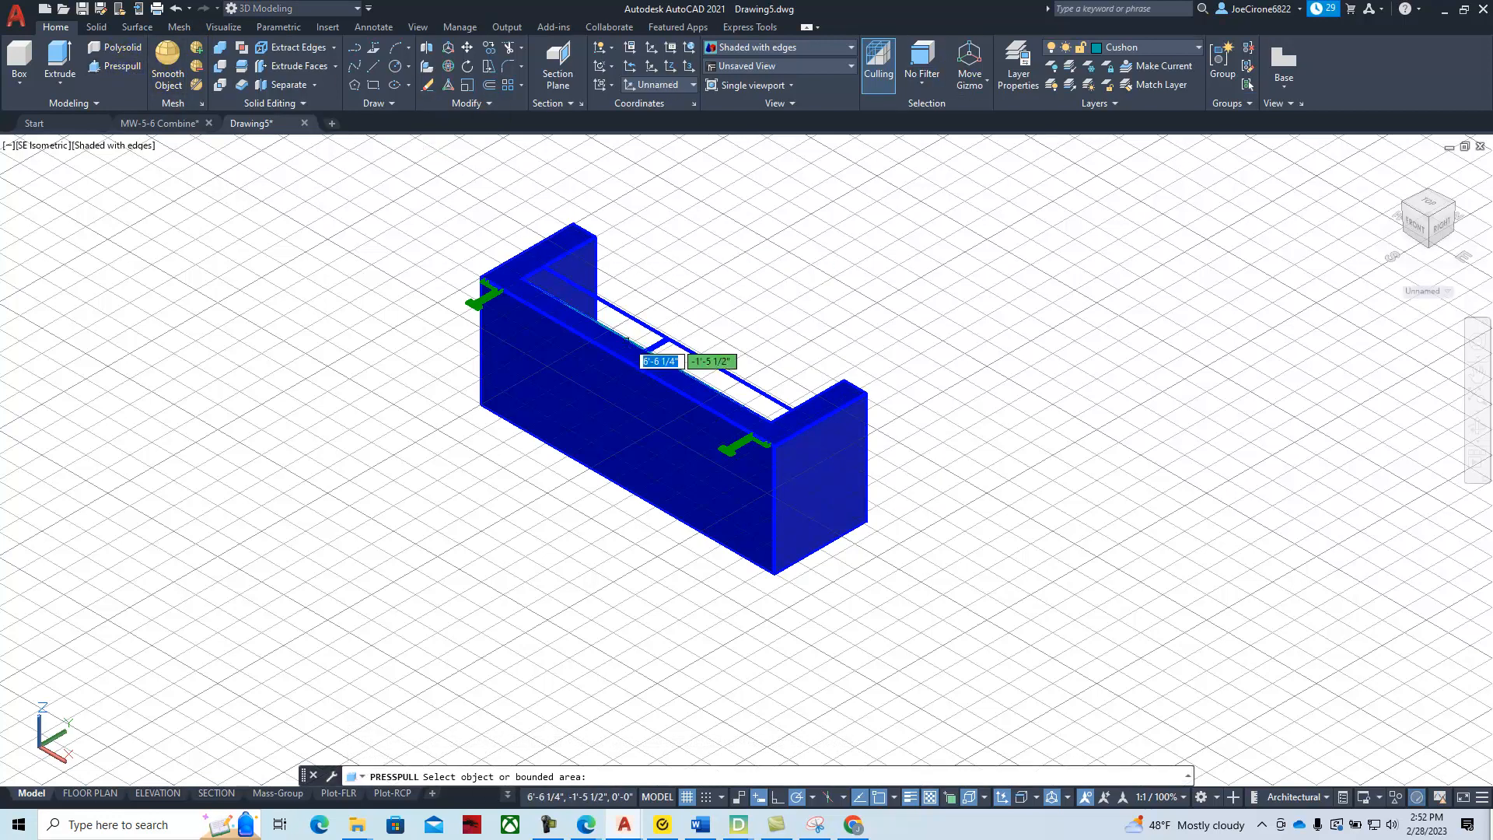
{"action": "left_click", "coordinate": [632, 328]}
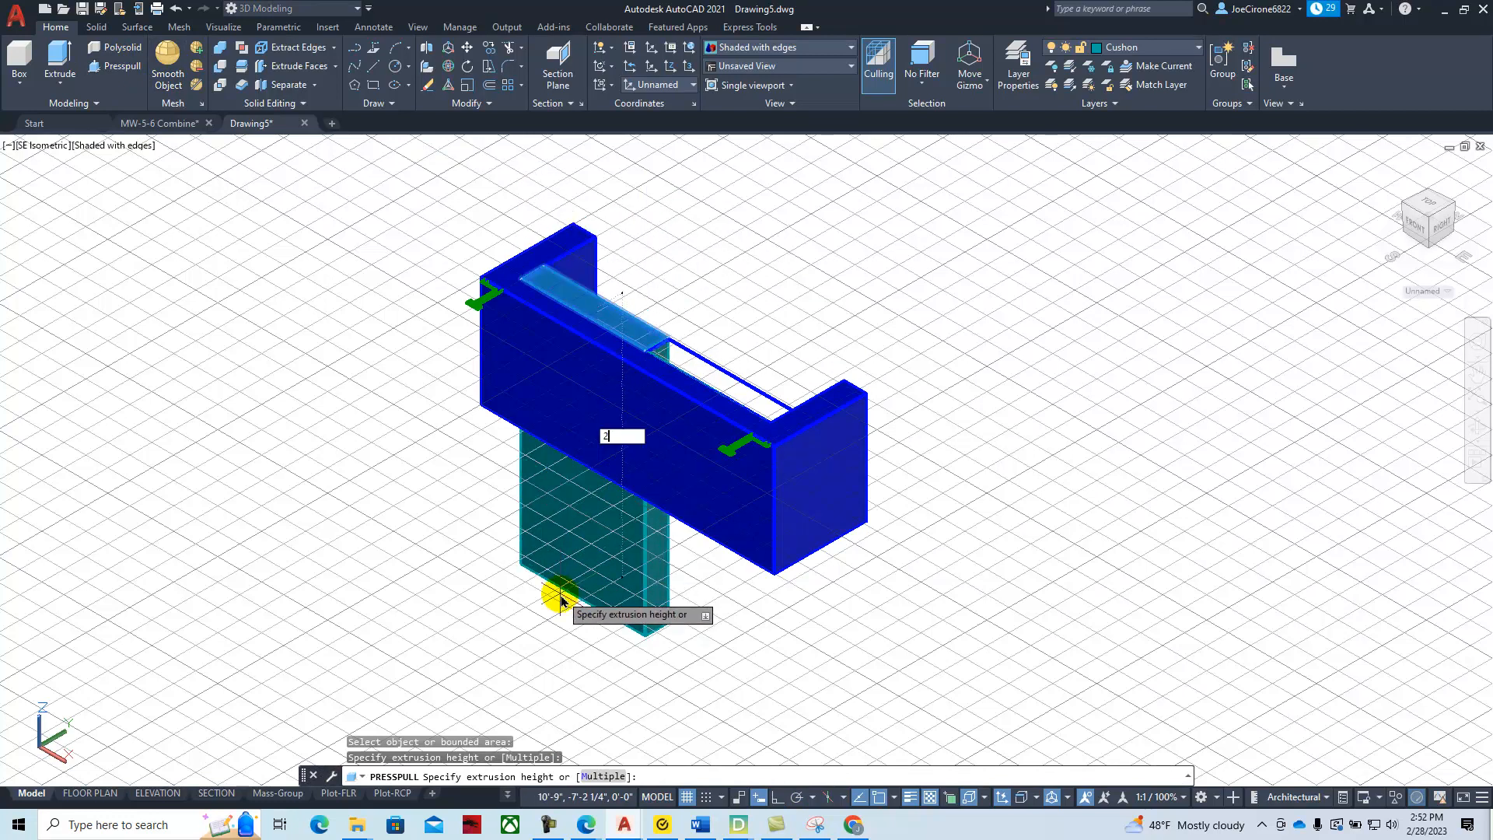
{"action": "type", "text": "24"}
{"action": "key", "text": "Return"}
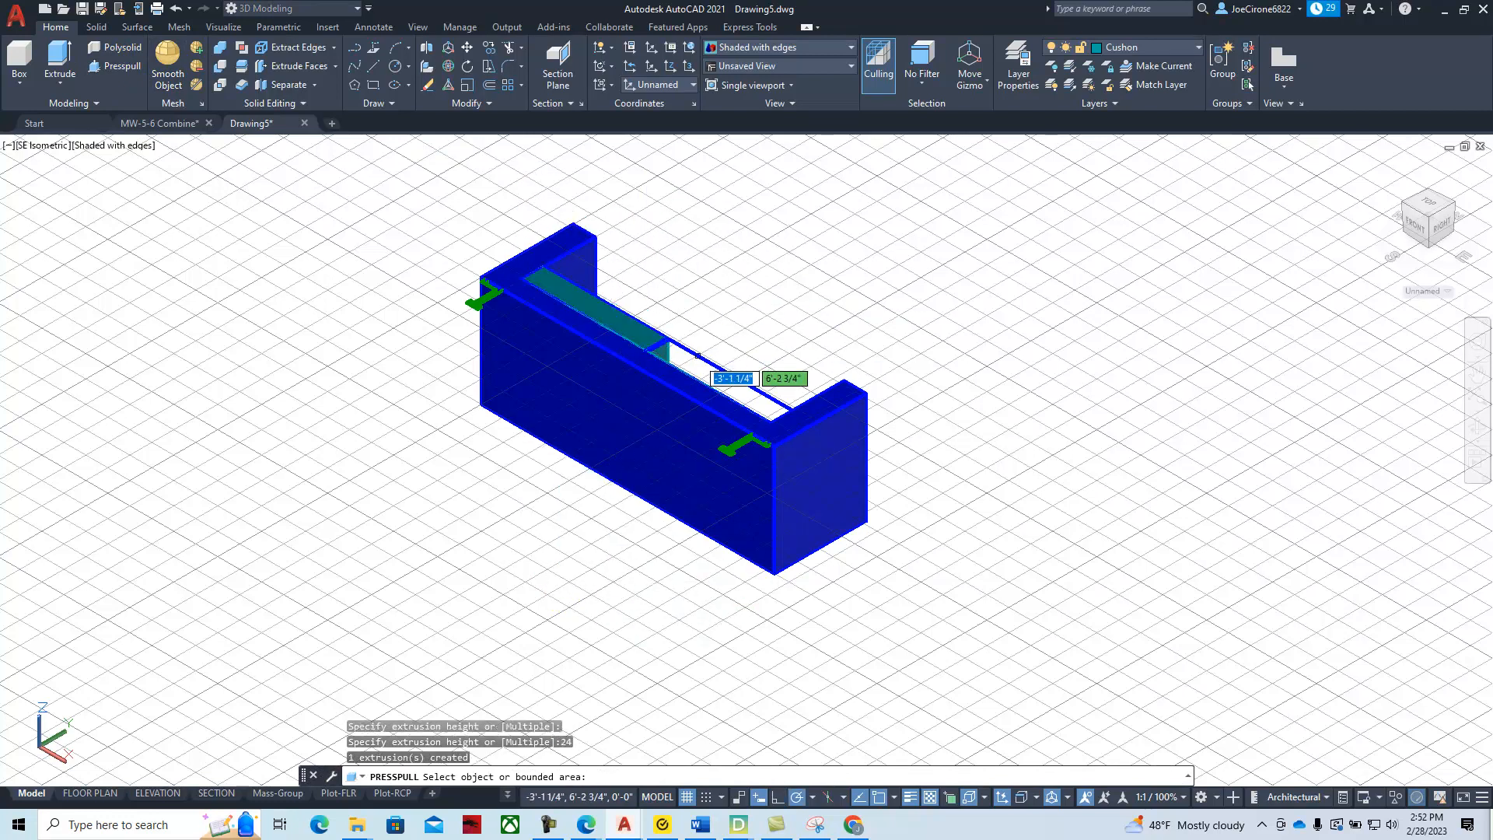
{"action": "left_click", "coordinate": [696, 364]}
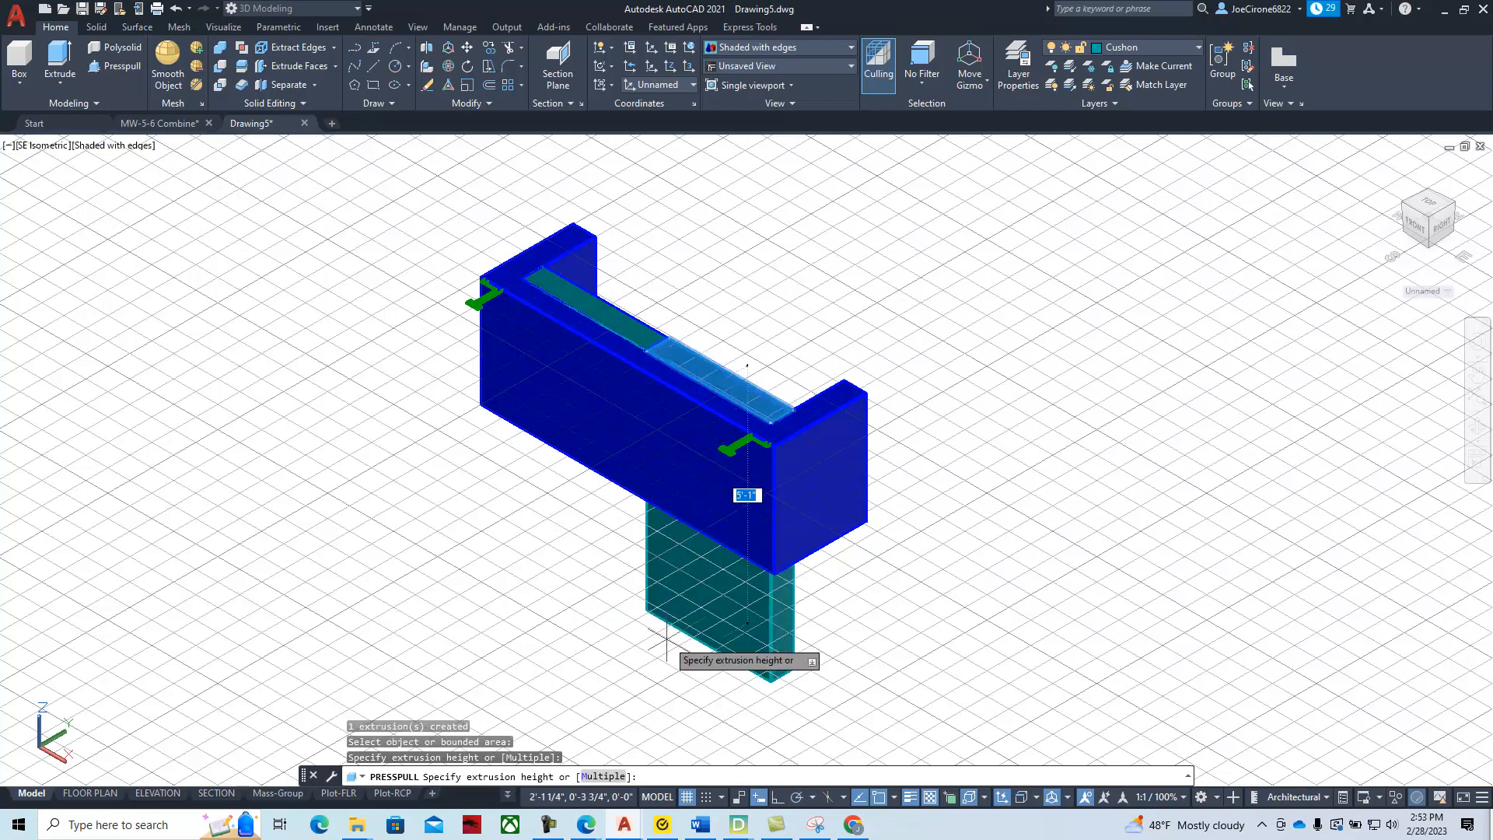
{"action": "type", "text": "24"}
{"action": "key", "text": "Return"}
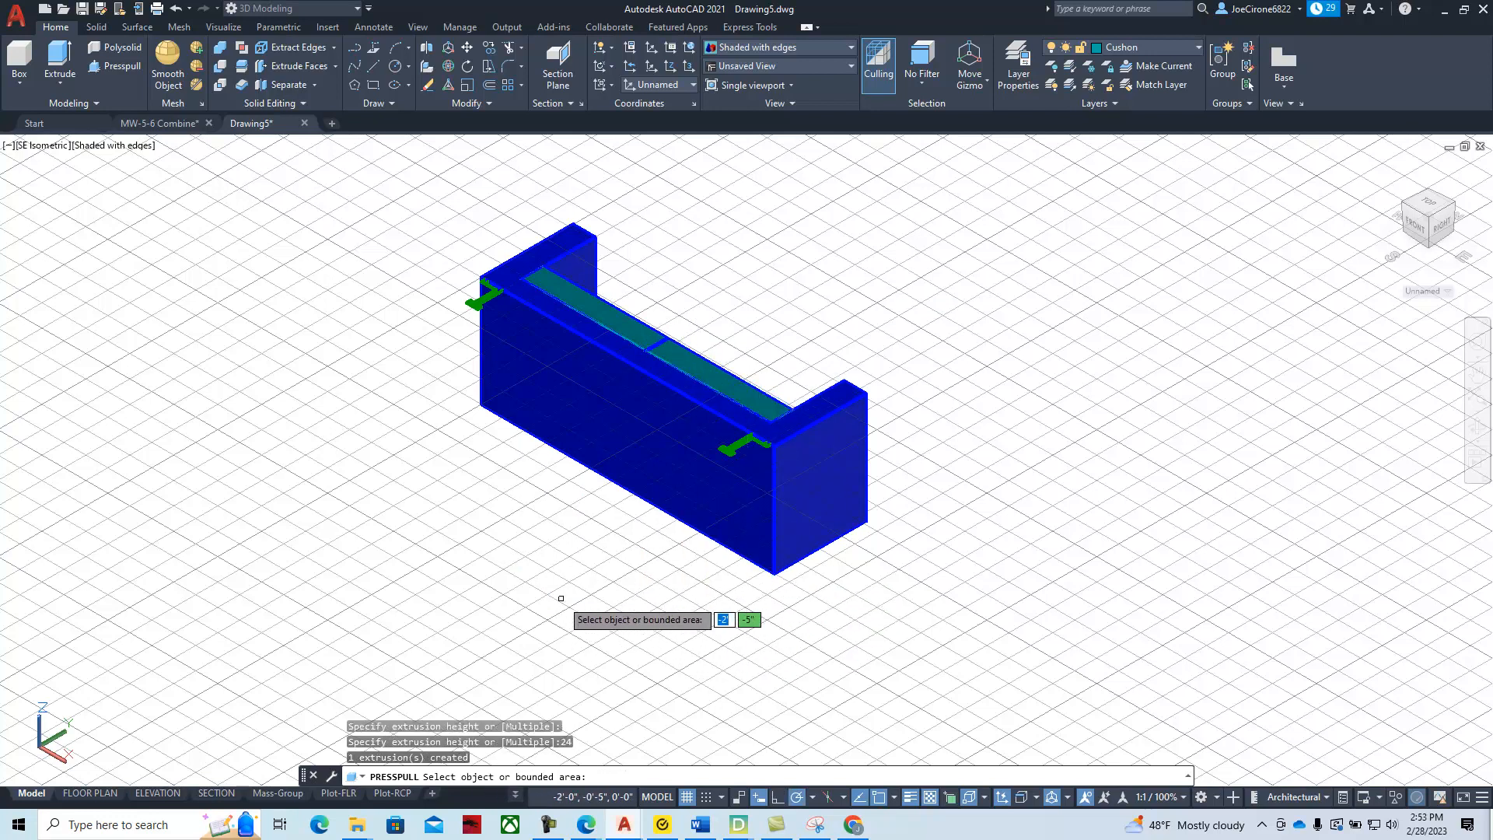
Rotate the entire couch, legs included, 90 degrees about the X axis through its lower corner so it stands upright
{"action": "key", "text": "Return"}
{"action": "middle_click_drag", "start_coordinate": [683, 584], "coordinate": [690, 527], "text": "shift"}
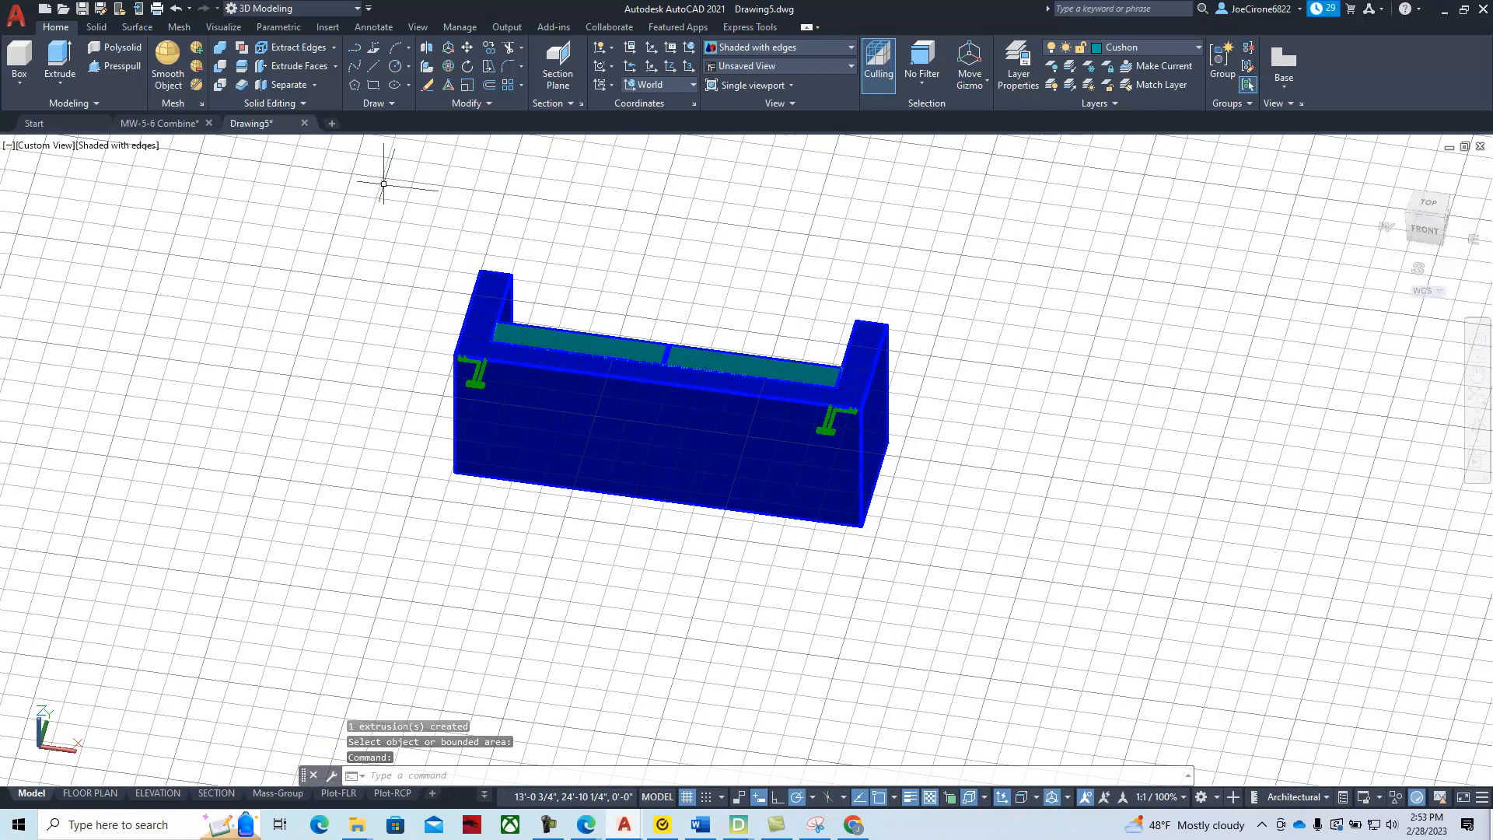
{"action": "left_click", "coordinate": [448, 66]}
{"action": "left_click", "coordinate": [950, 250]}
{"action": "left_click", "coordinate": [400, 601]}
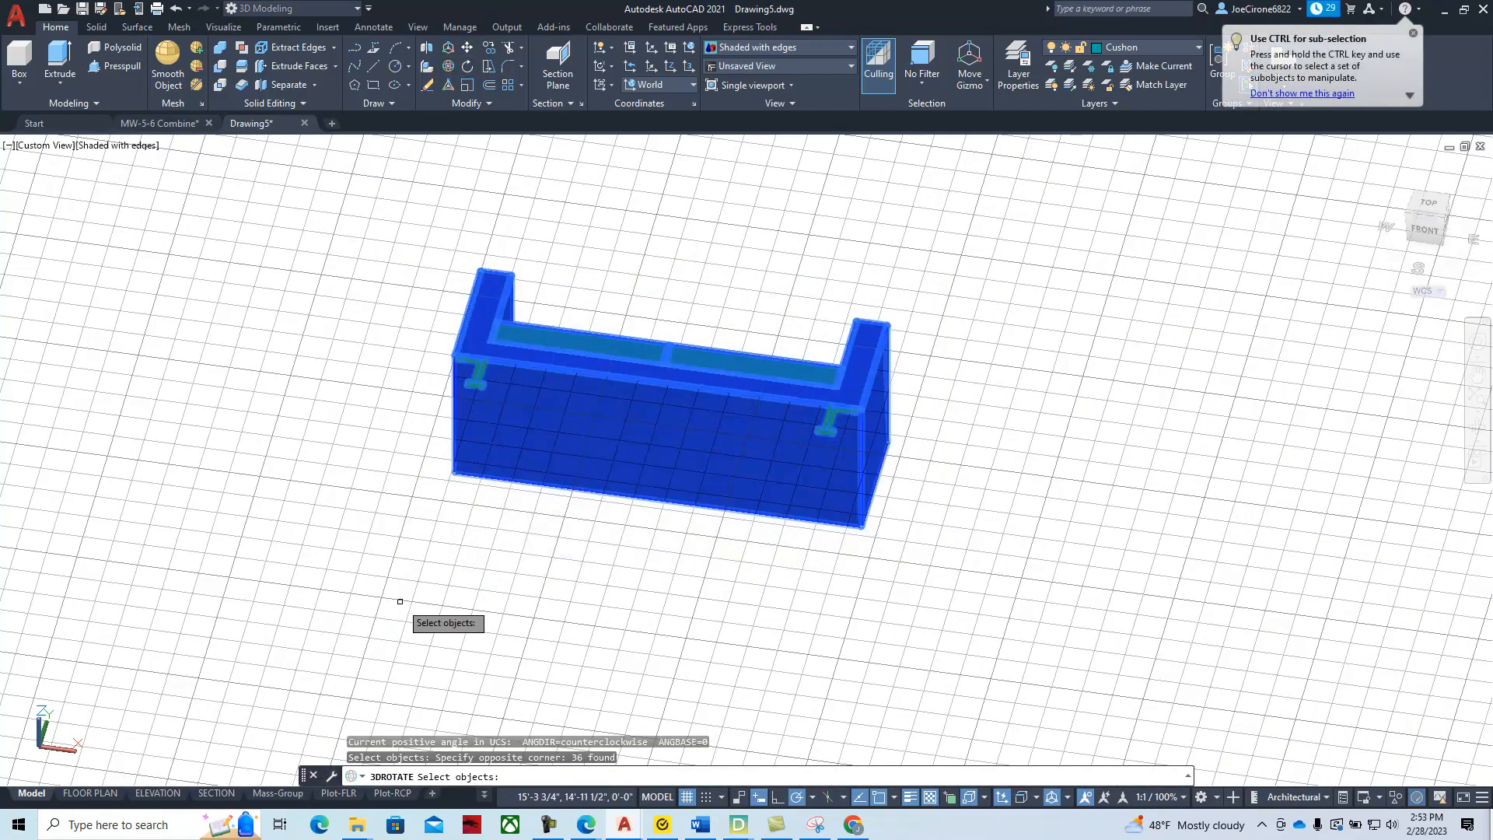
{"action": "key", "text": "Return"}
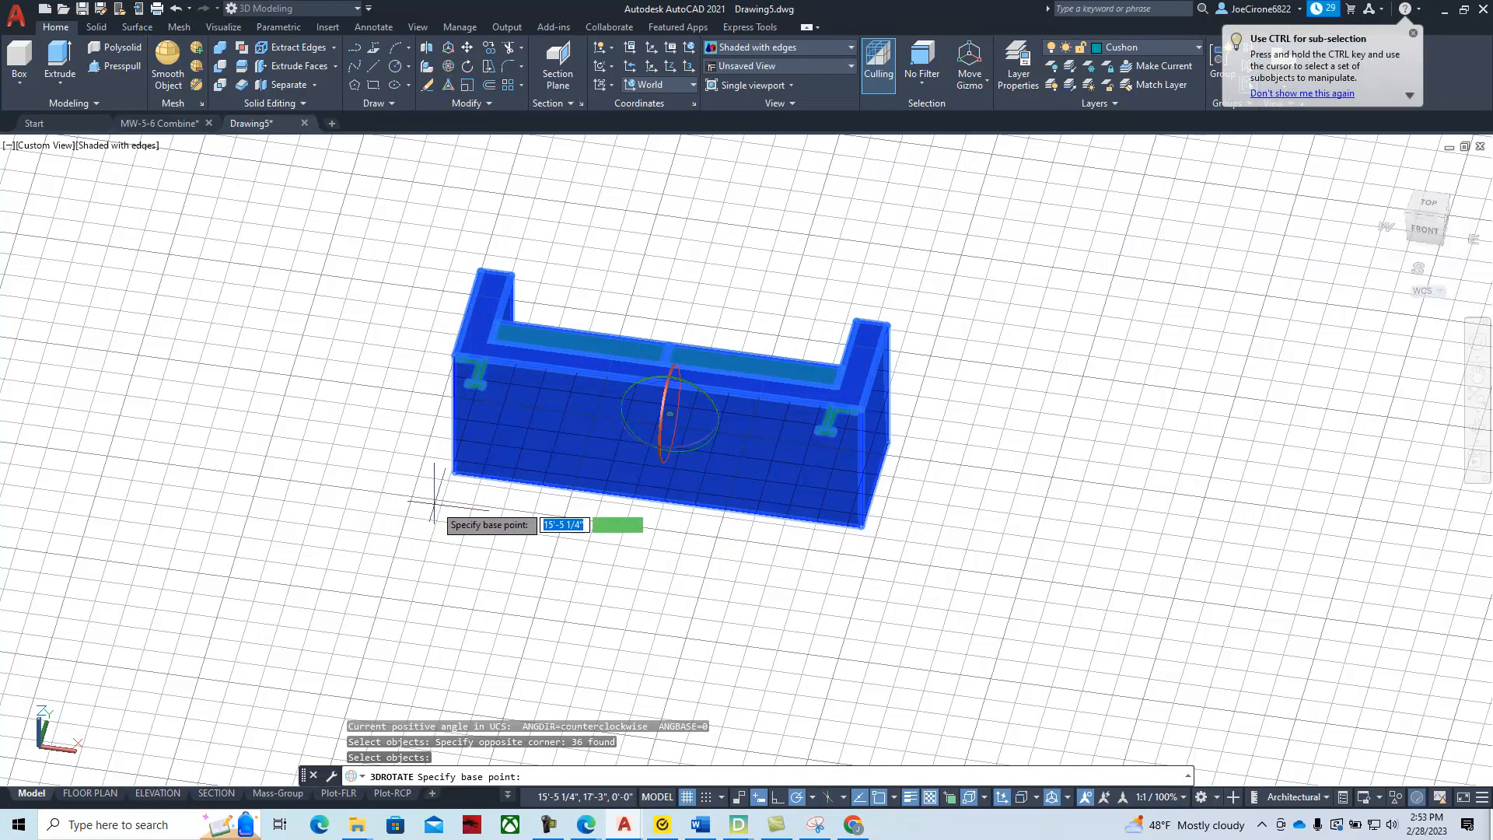
{"action": "left_click", "coordinate": [456, 471]}
{"action": "left_click", "coordinate": [453, 450]}
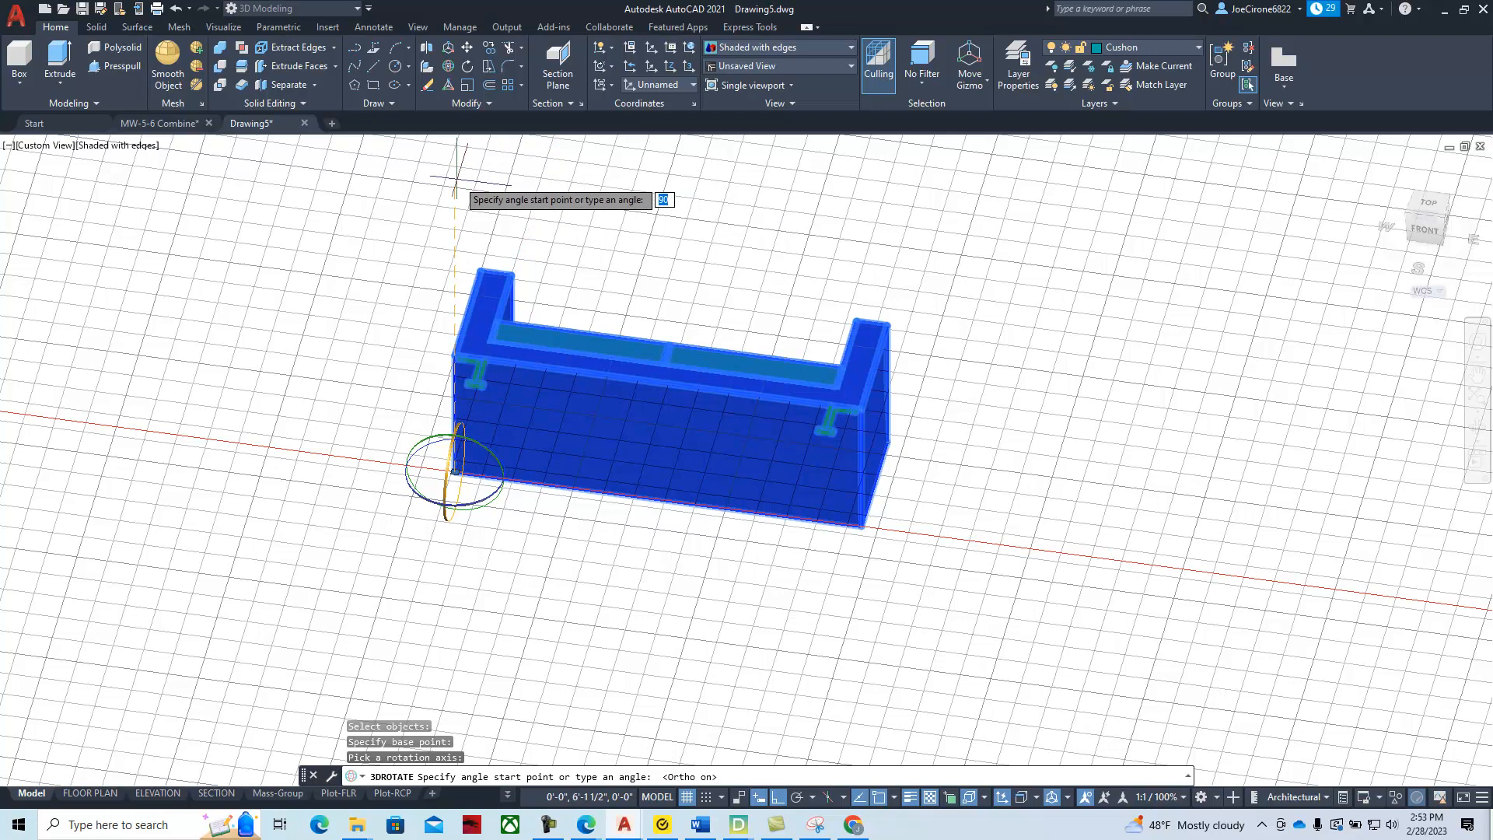
{"action": "left_click", "coordinate": [373, 572]}
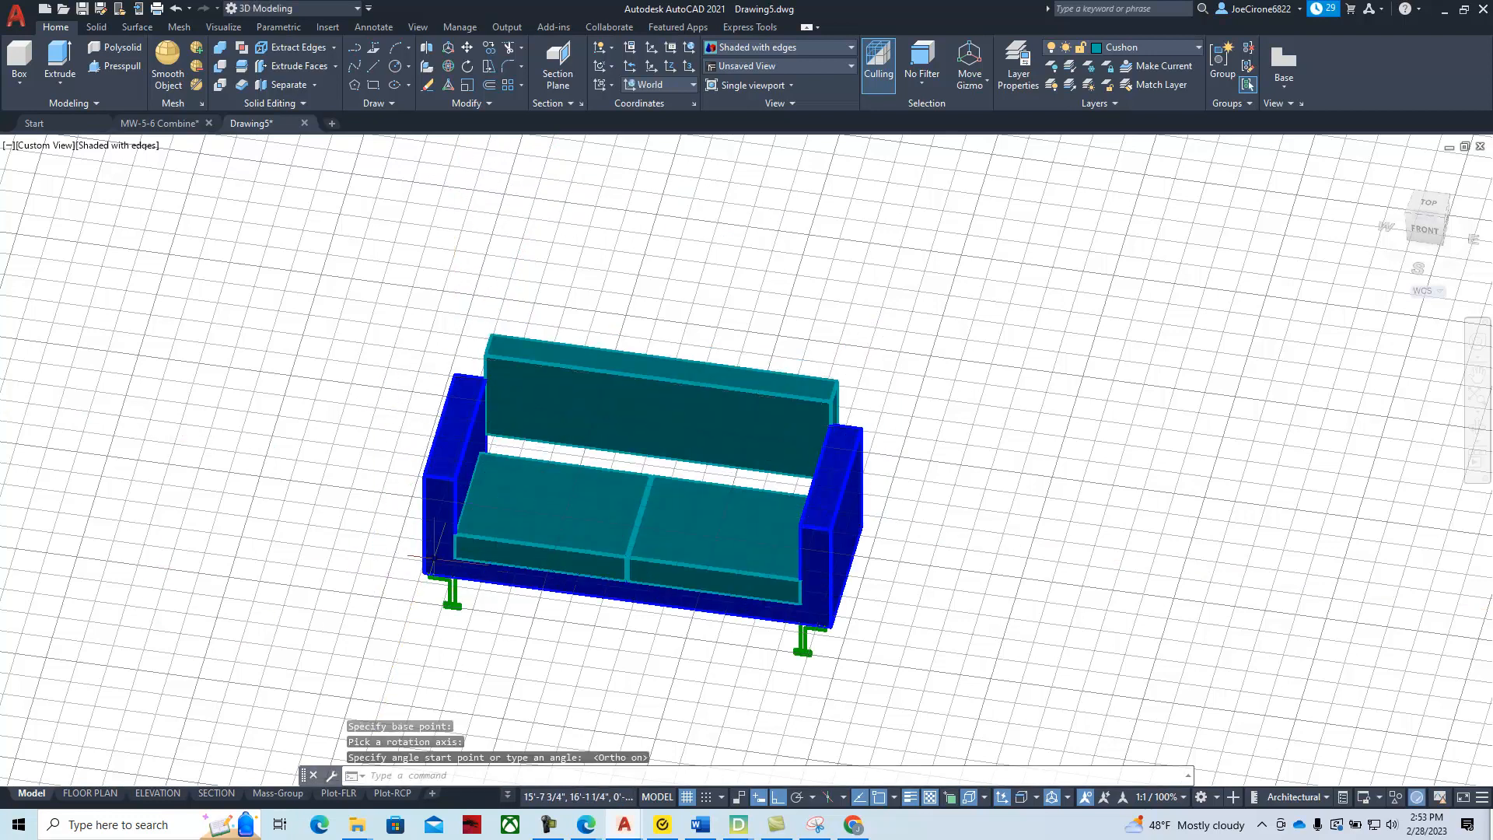
Turn off object snap and move the back cushion 6 inches along the Y axis toward the seat cushions
{"action": "scroll", "coordinate": [493, 557], "scroll_direction": "up", "scroll_amount": 5}
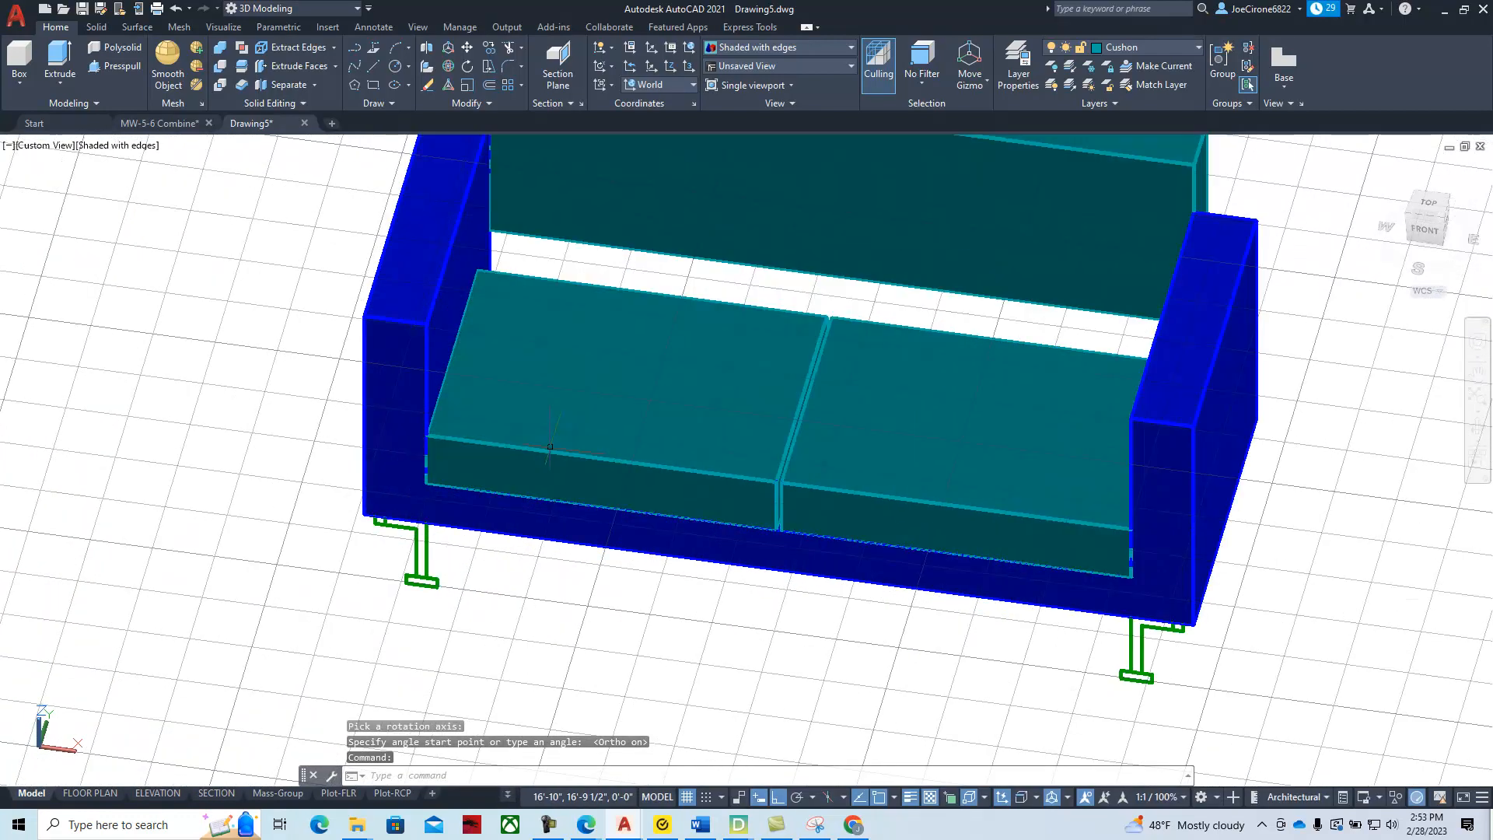
{"action": "scroll", "coordinate": [550, 447], "scroll_direction": "down", "scroll_amount": 4}
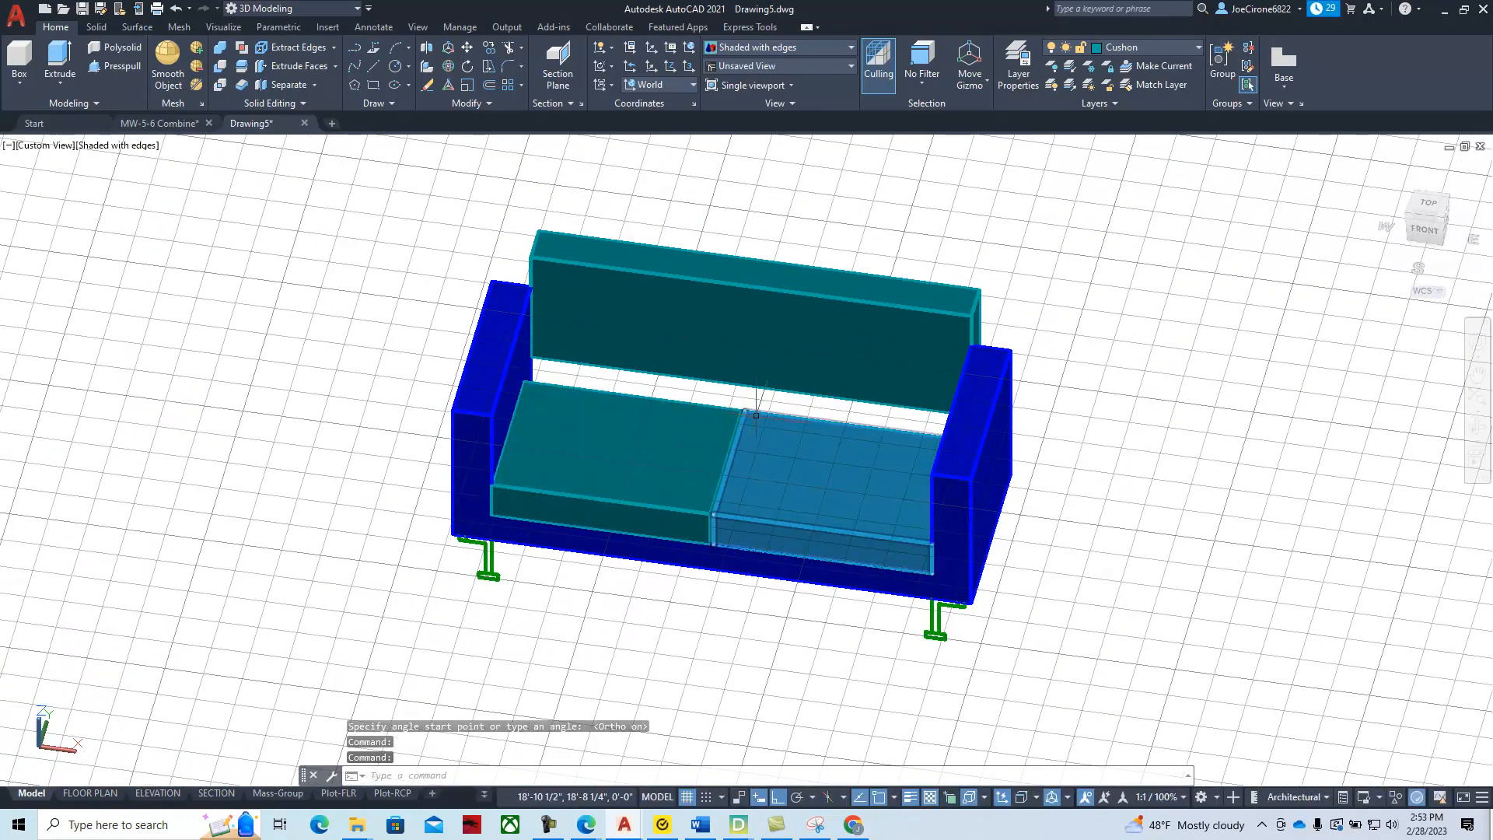
{"action": "scroll", "coordinate": [1010, 370], "scroll_direction": "up", "scroll_amount": 5}
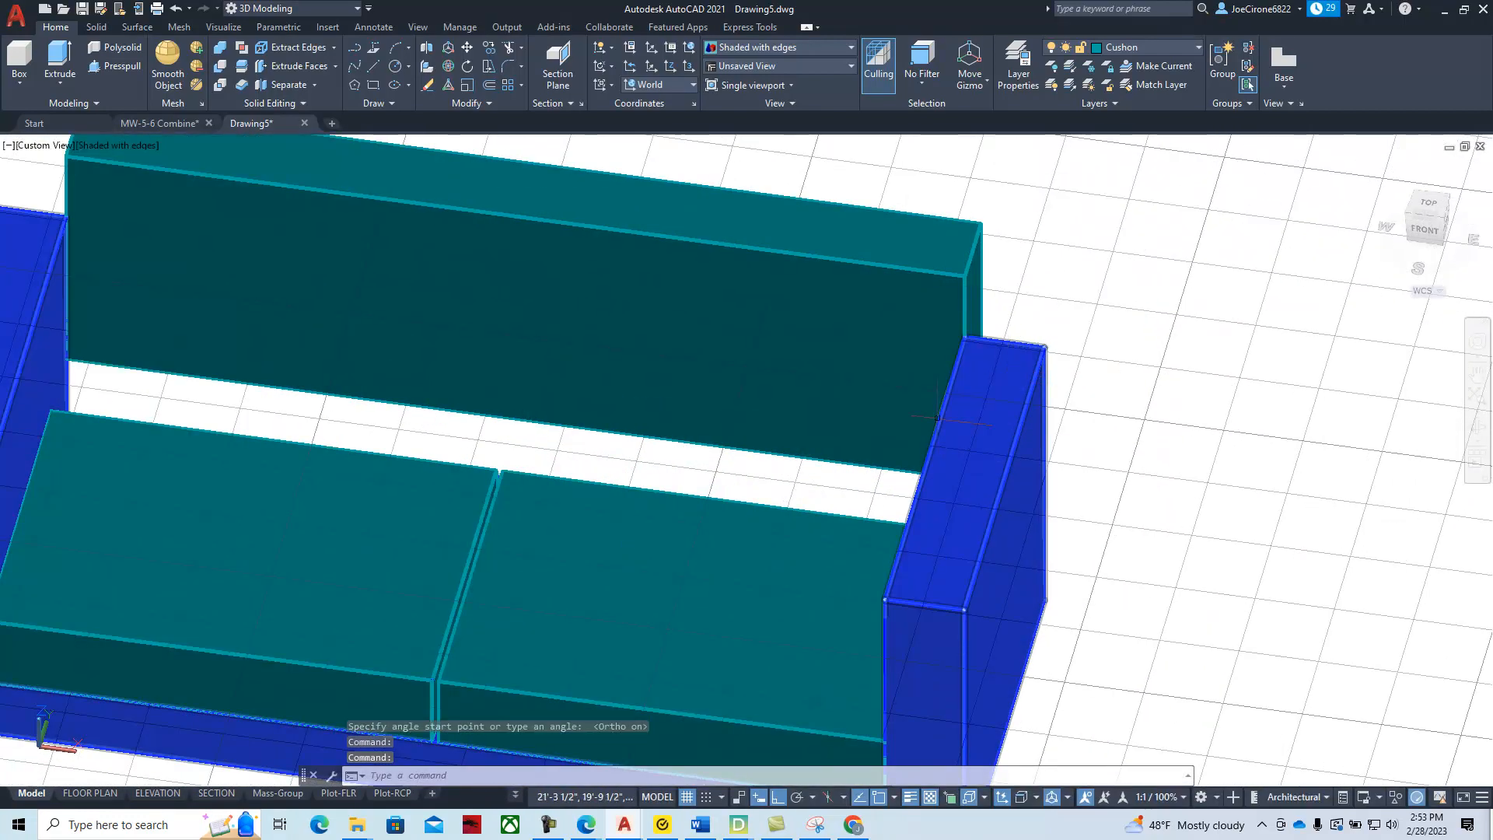
{"action": "middle_click_drag", "start_coordinate": [963, 406], "coordinate": [631, 389], "text": "shift"}
{"action": "scroll", "coordinate": [704, 438], "scroll_direction": "down", "scroll_amount": 3}
{"action": "middle_click_drag", "start_coordinate": [714, 431], "coordinate": [606, 369]}
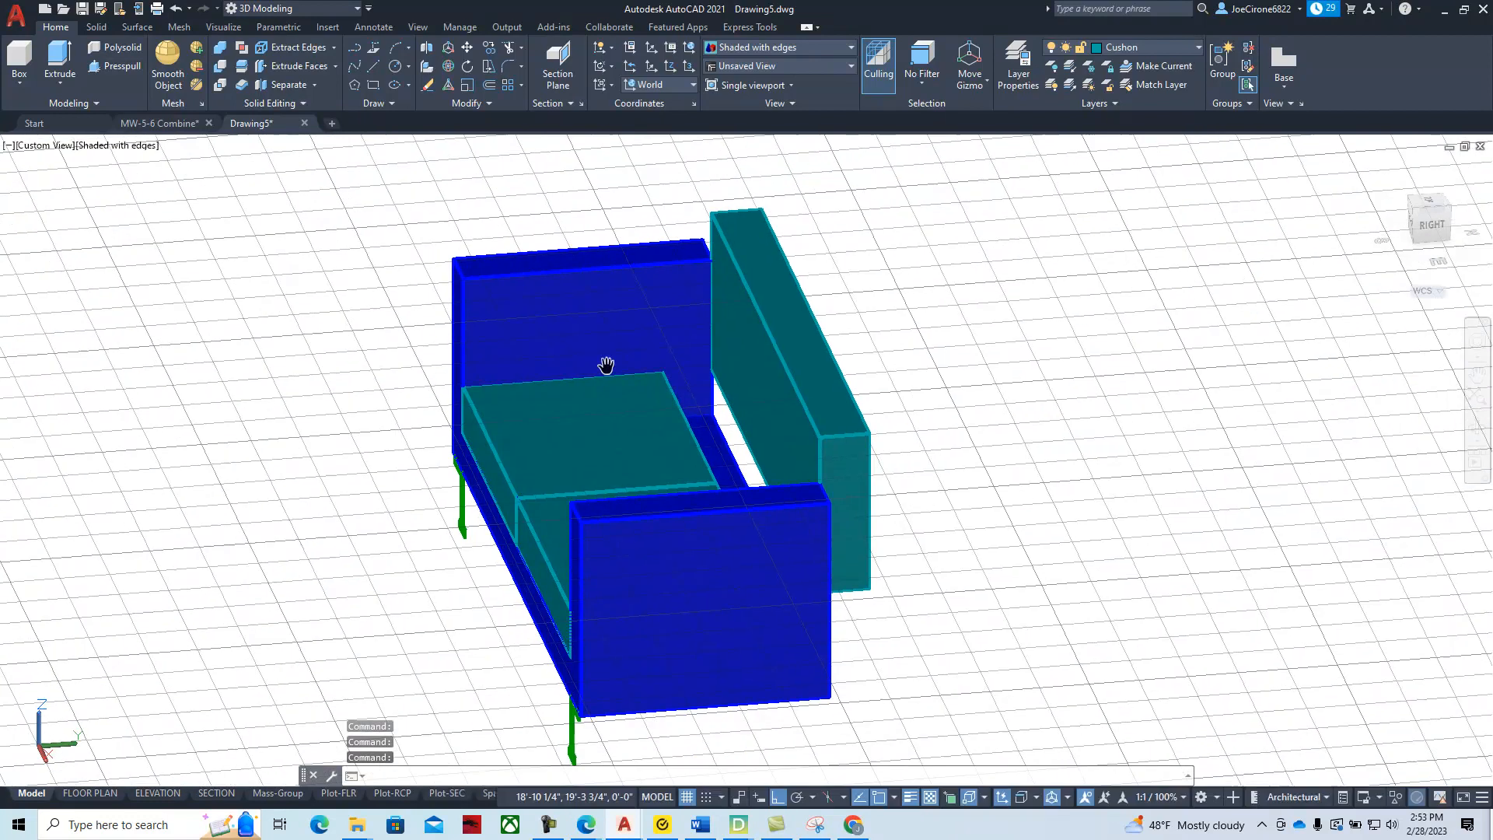
{"action": "left_click", "coordinate": [449, 50]}
{"action": "left_click", "coordinate": [842, 422]}
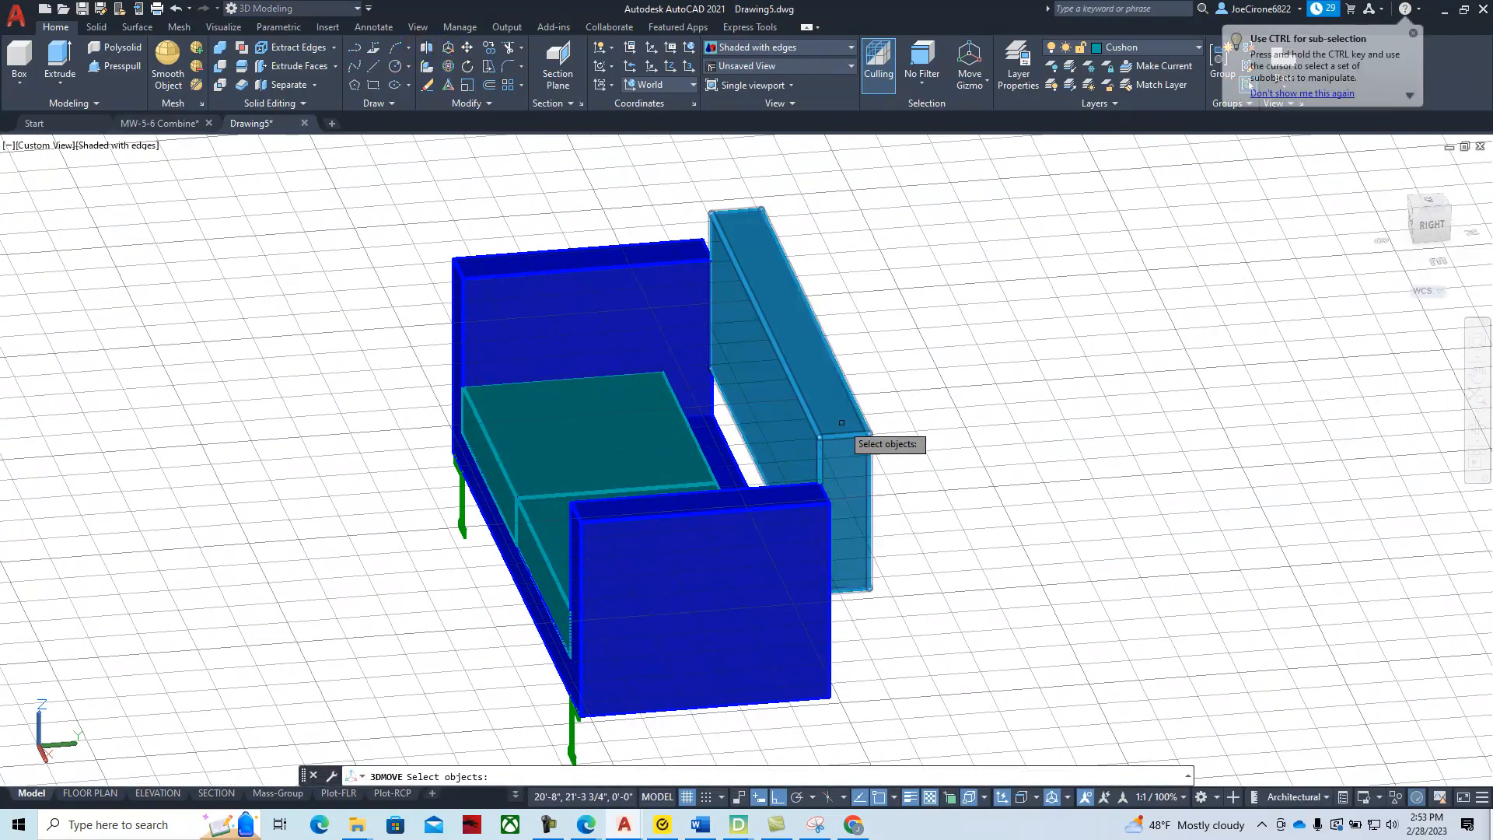
{"action": "key", "text": "Return"}
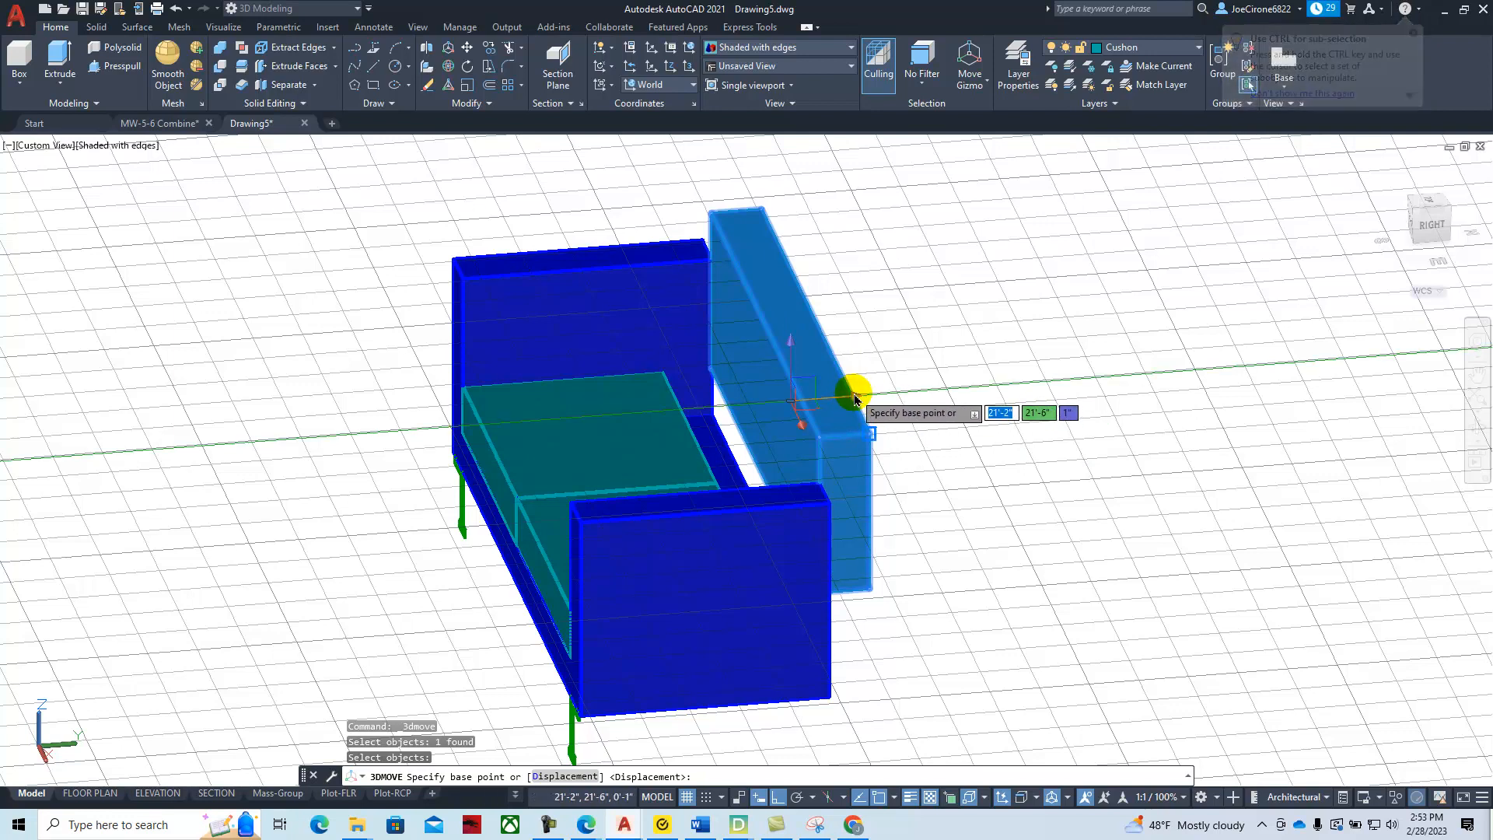
{"action": "left_click", "coordinate": [878, 796]}
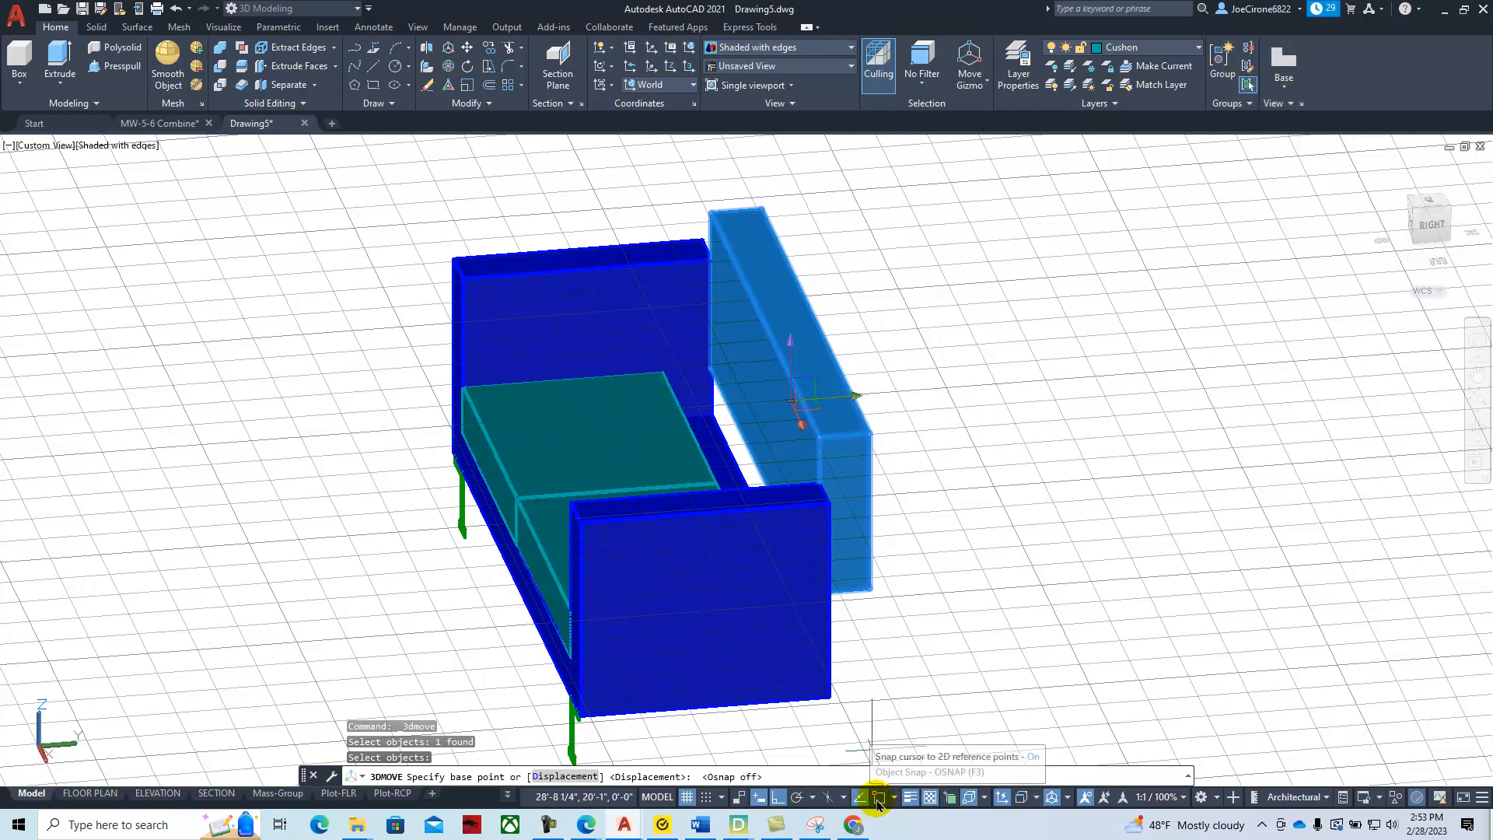
{"action": "left_click", "coordinate": [856, 395]}
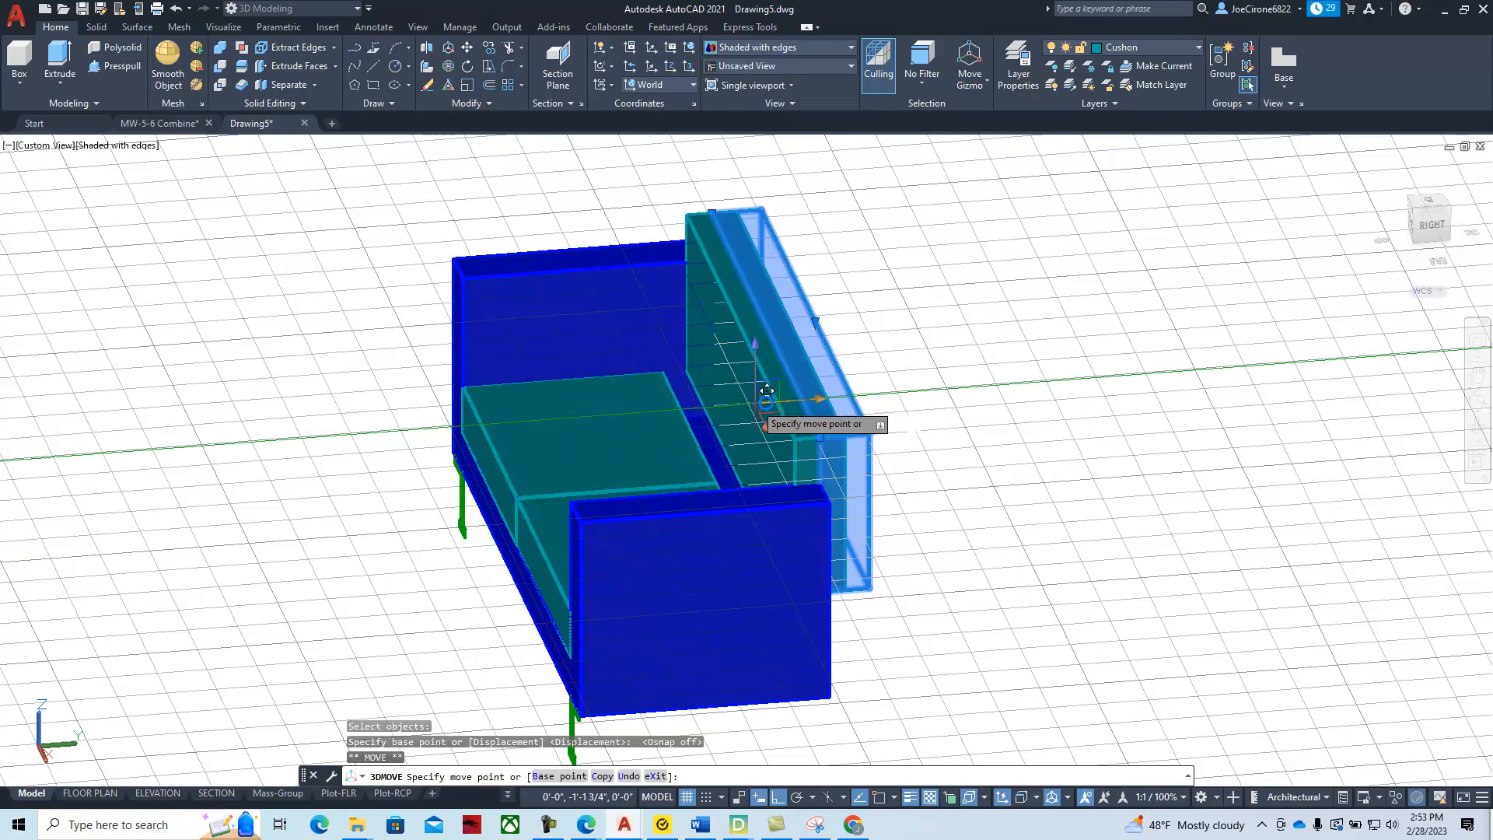
{"action": "type", "text": "6"}
{"action": "key", "text": "Return"}
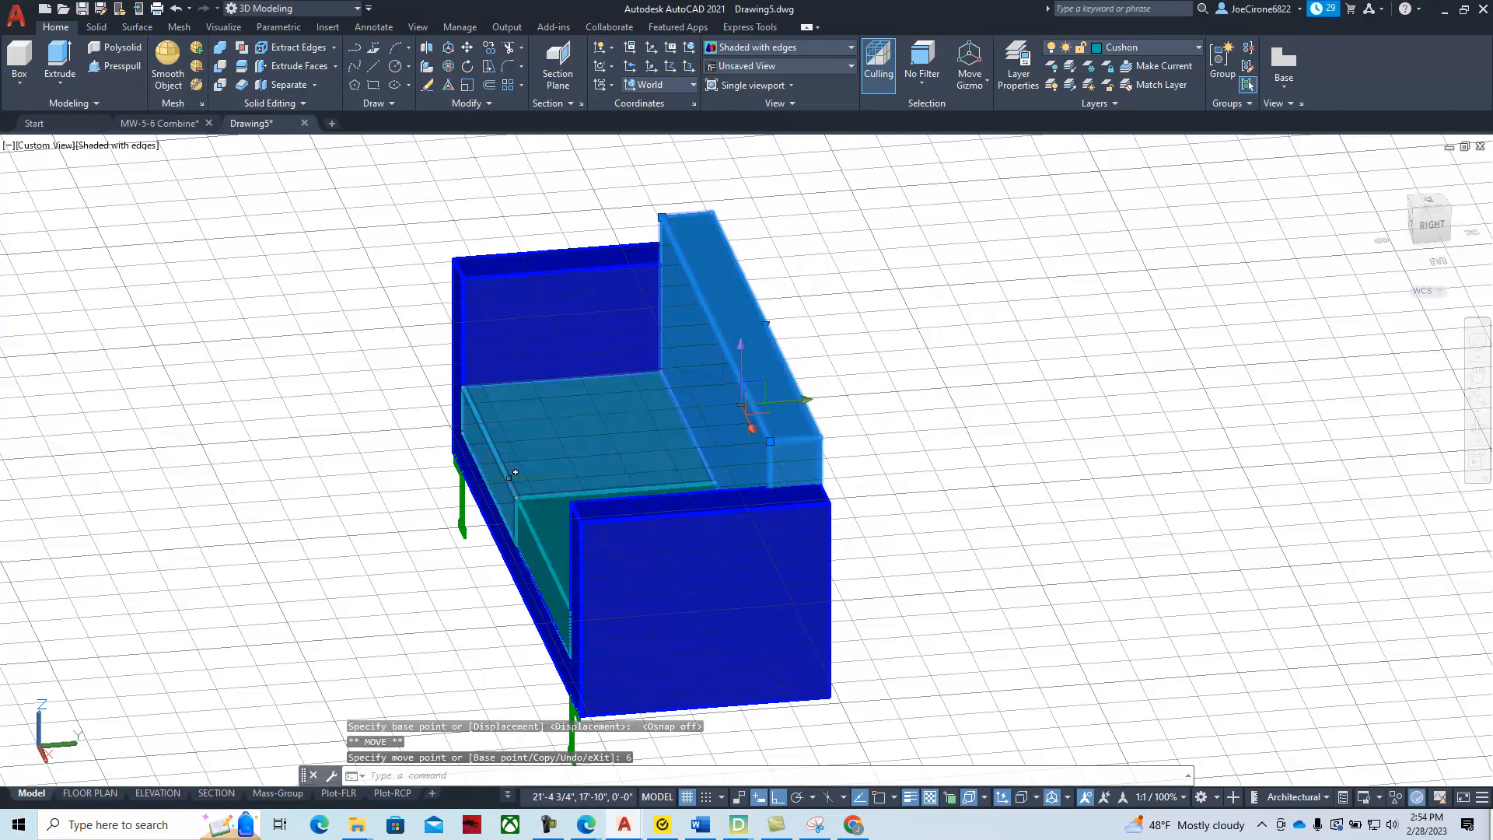
{"action": "key", "text": "Escape"}
Stretch the top face of the back cushion 6 inches upward along the Z axis
{"action": "middle_click_drag", "start_coordinate": [421, 447], "coordinate": [293, 470], "text": "shift"}
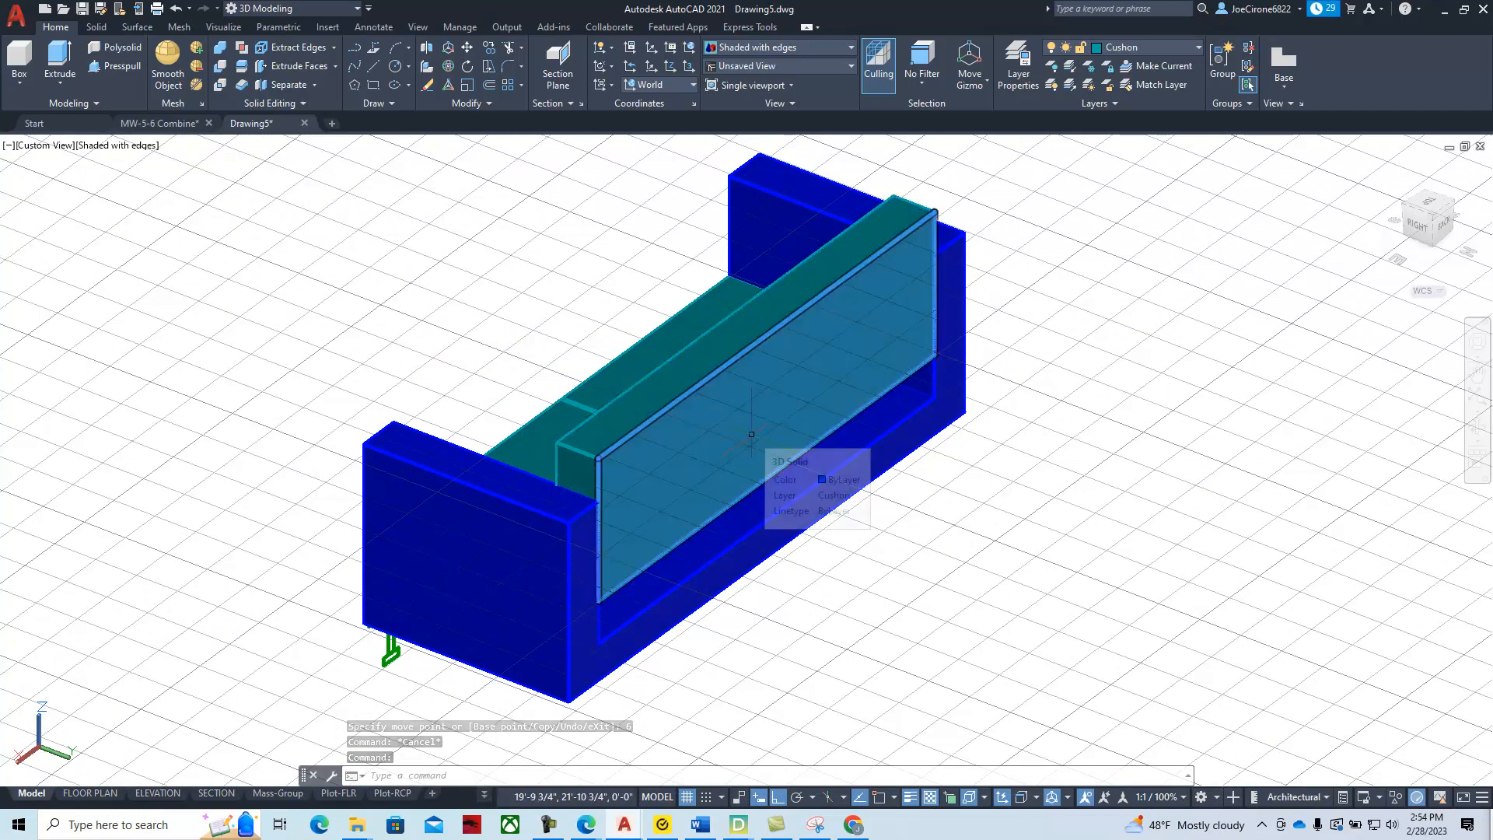
{"action": "left_click", "coordinate": [680, 381]}
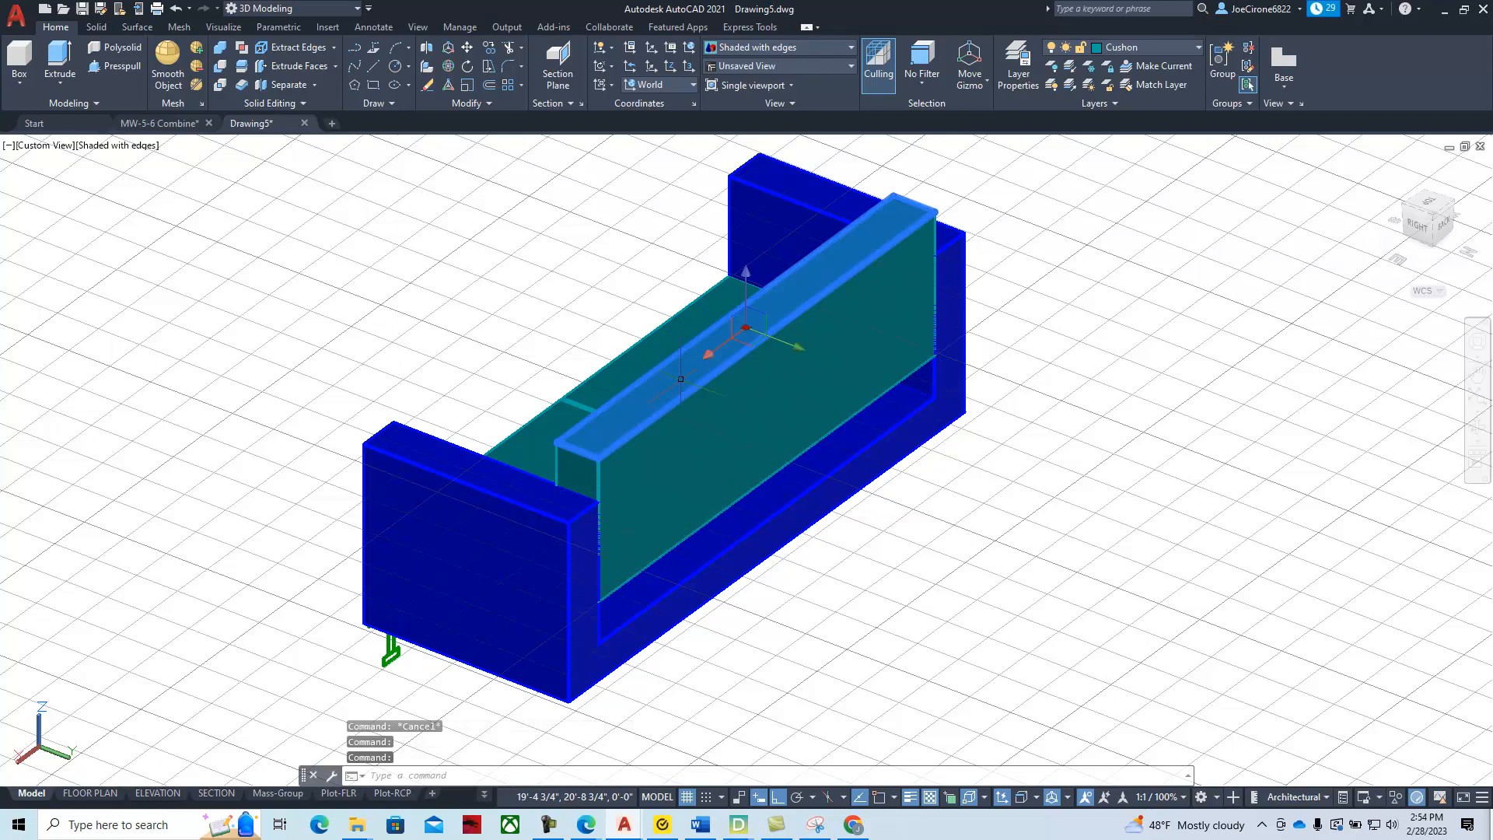
{"action": "left_click", "coordinate": [747, 275]}
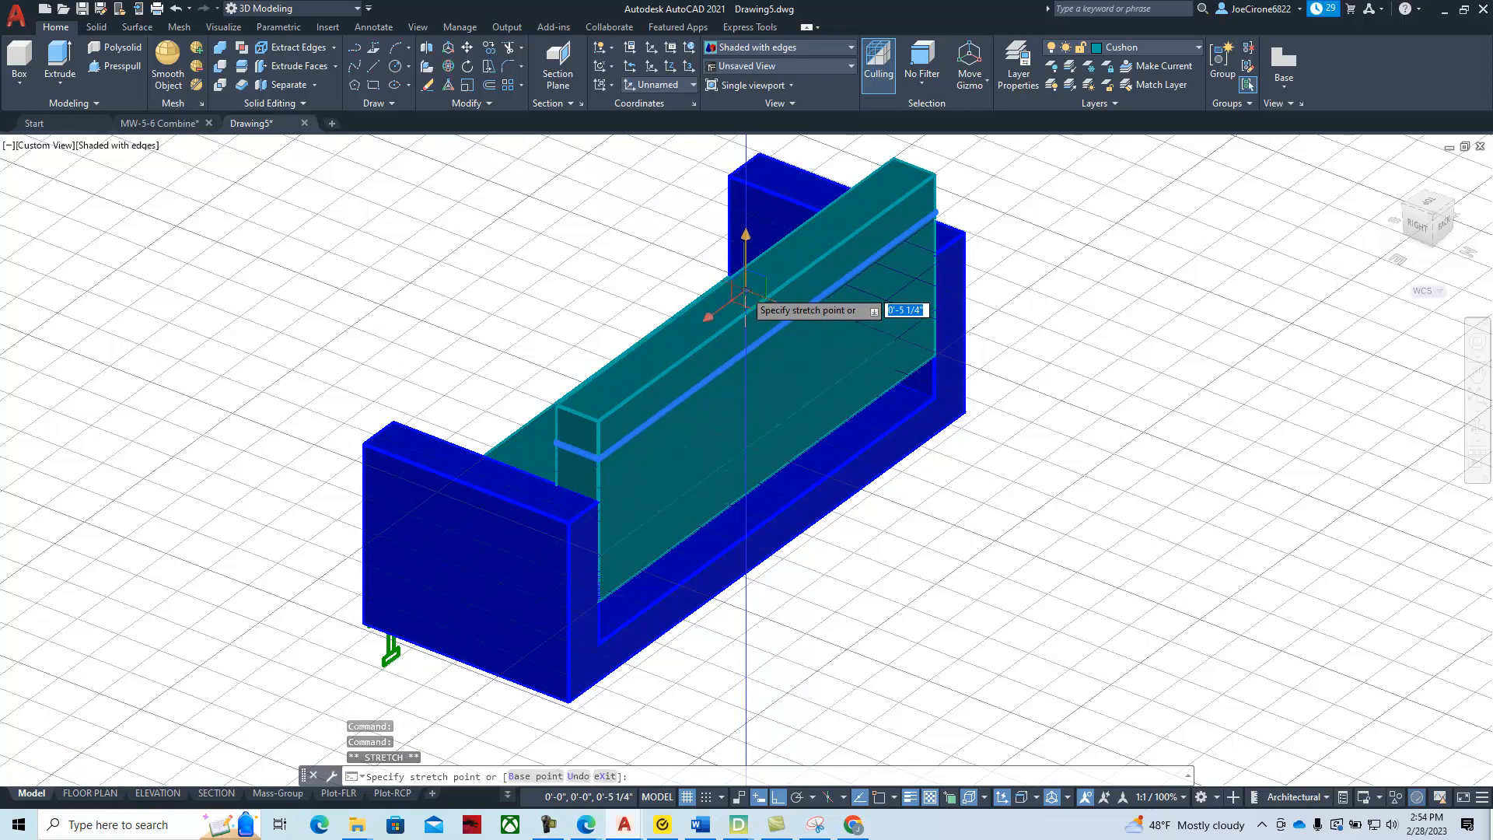
{"action": "type", "text": "6"}
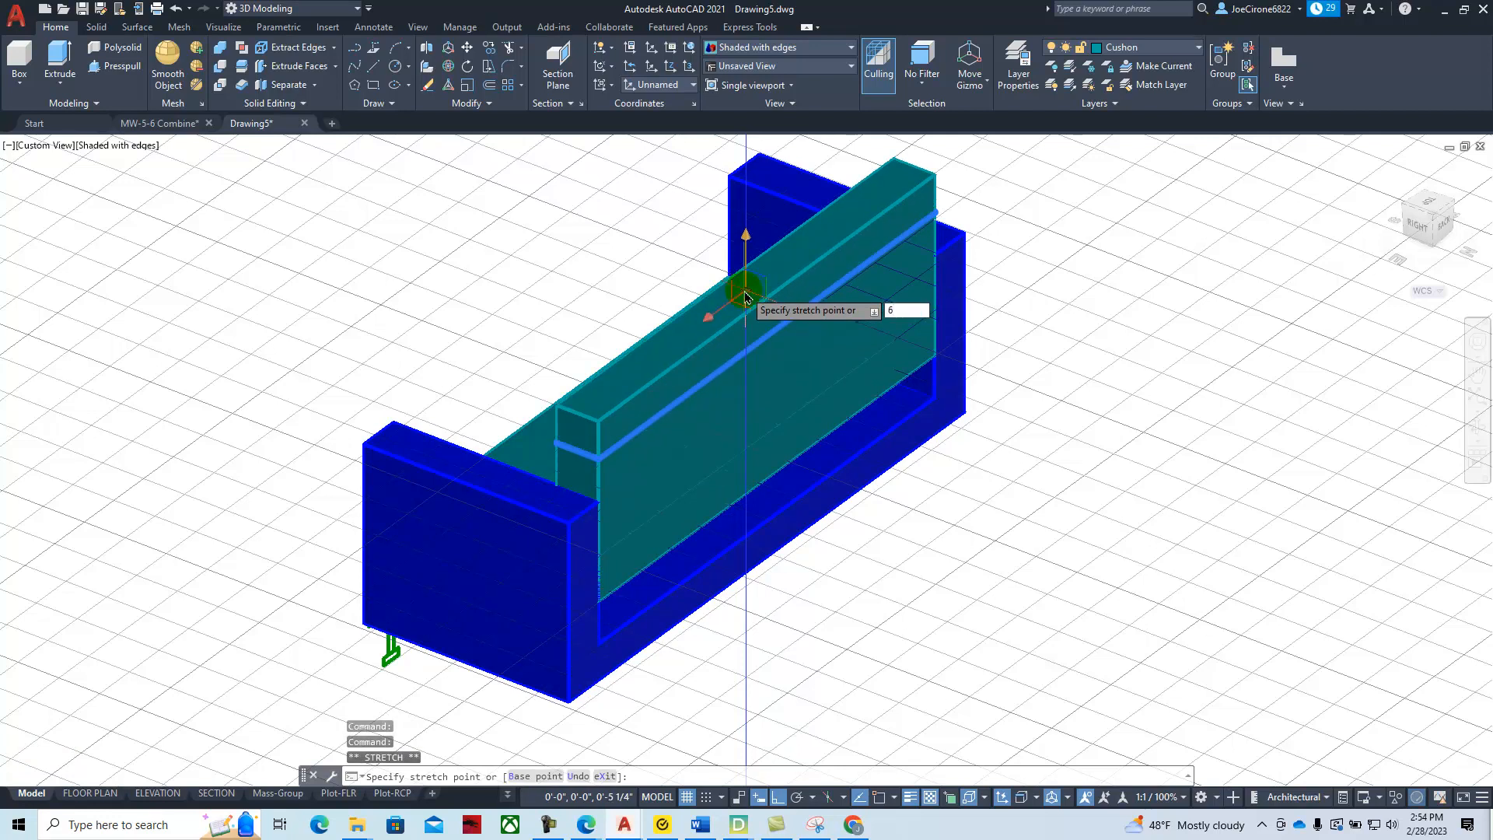
{"action": "key", "text": "Return"}
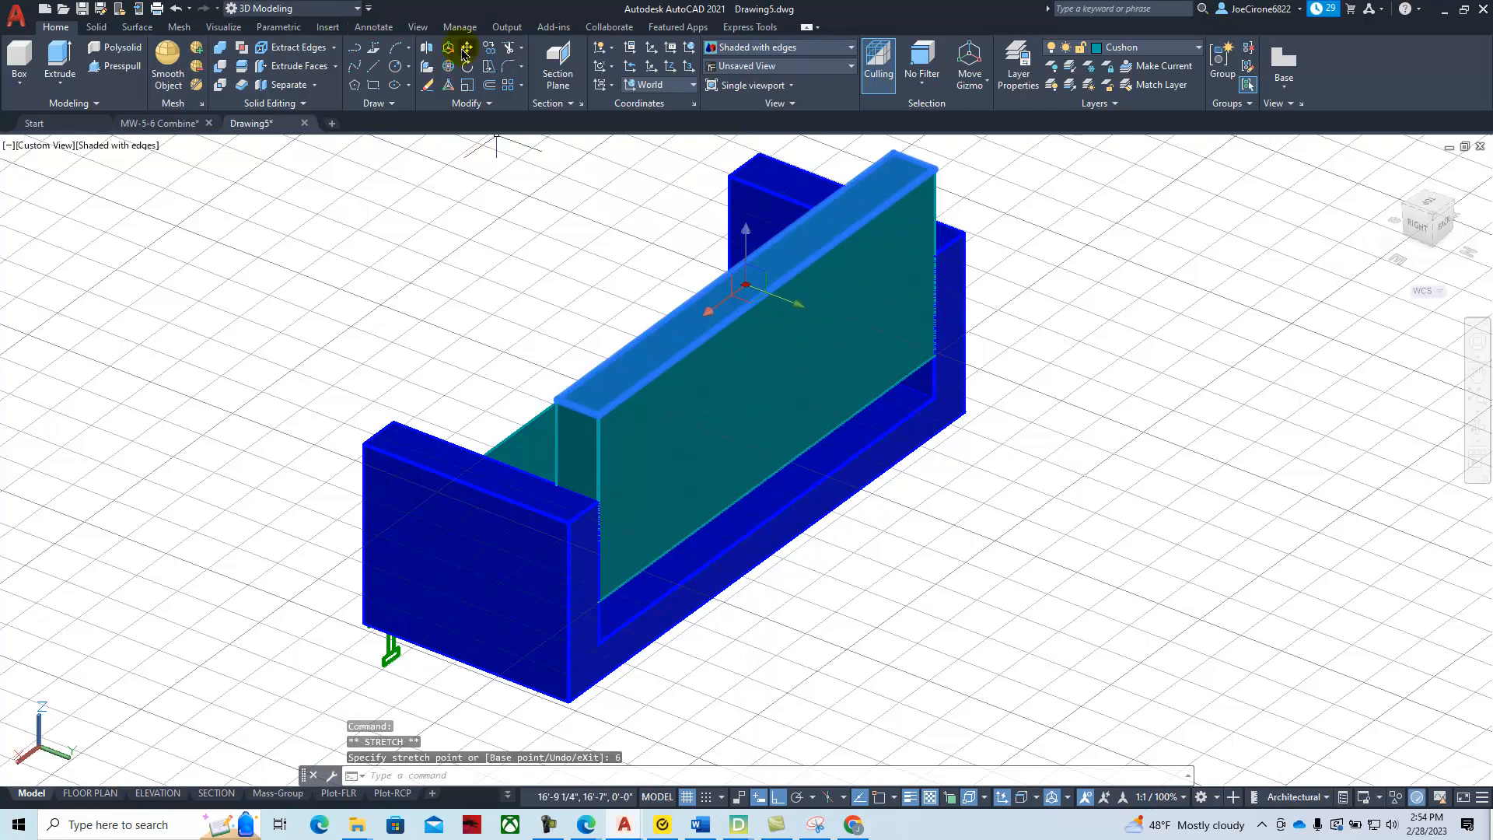
{"action": "left_click", "coordinate": [739, 229]}
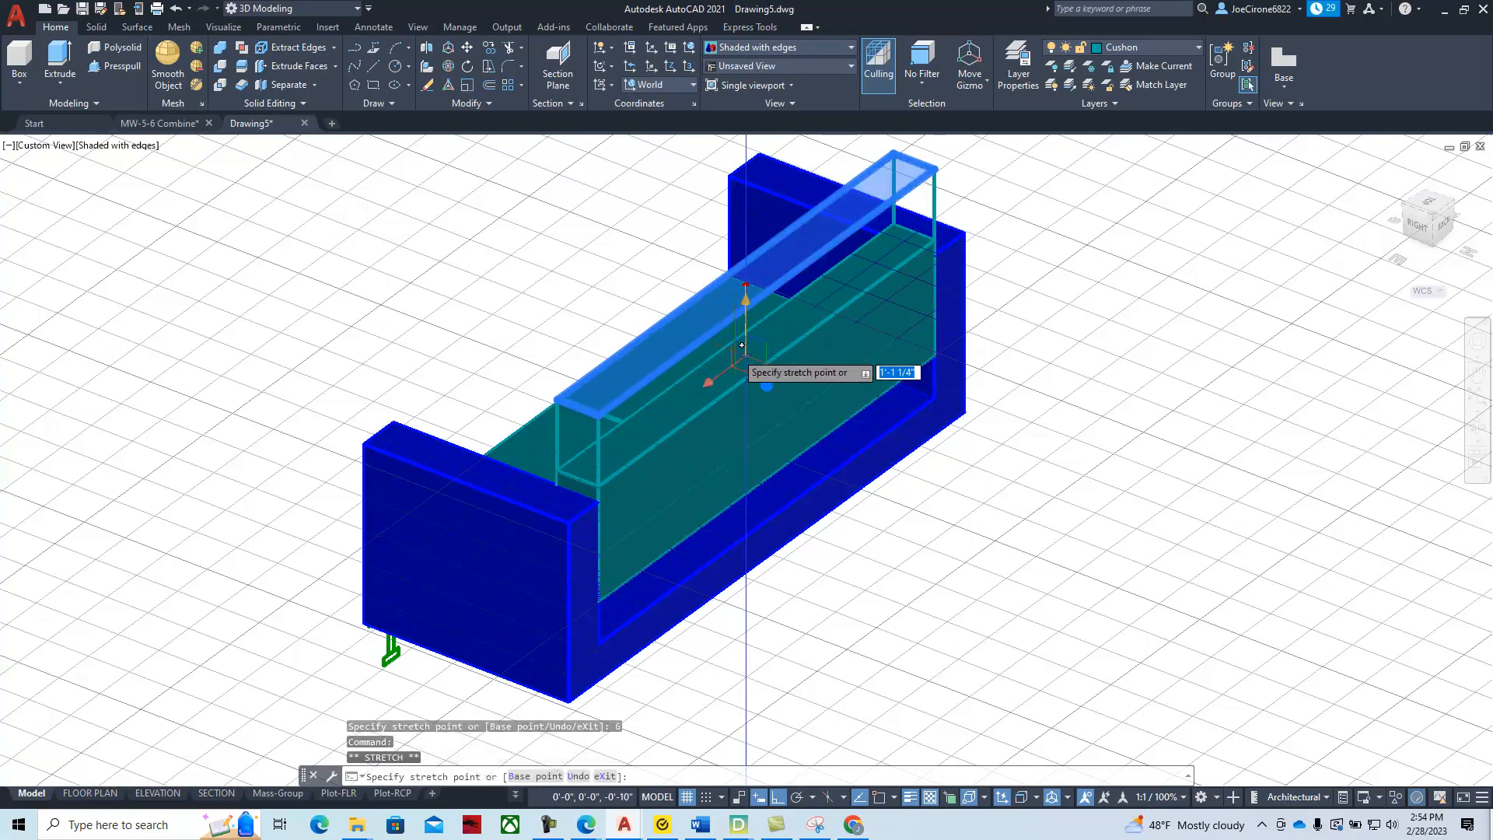
{"action": "key", "text": "Escape"}
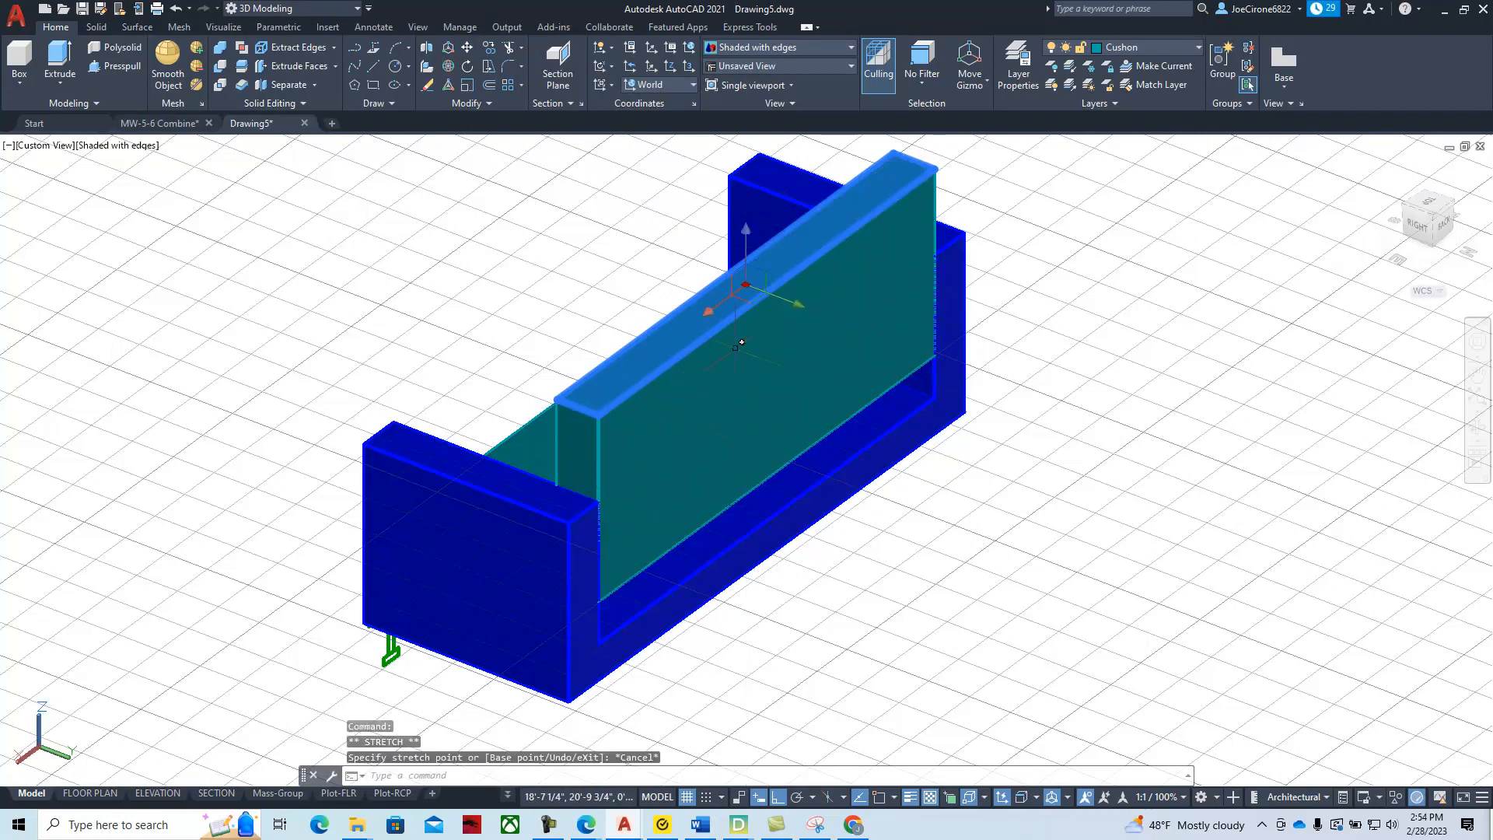
{"action": "left_click", "coordinate": [467, 48]}
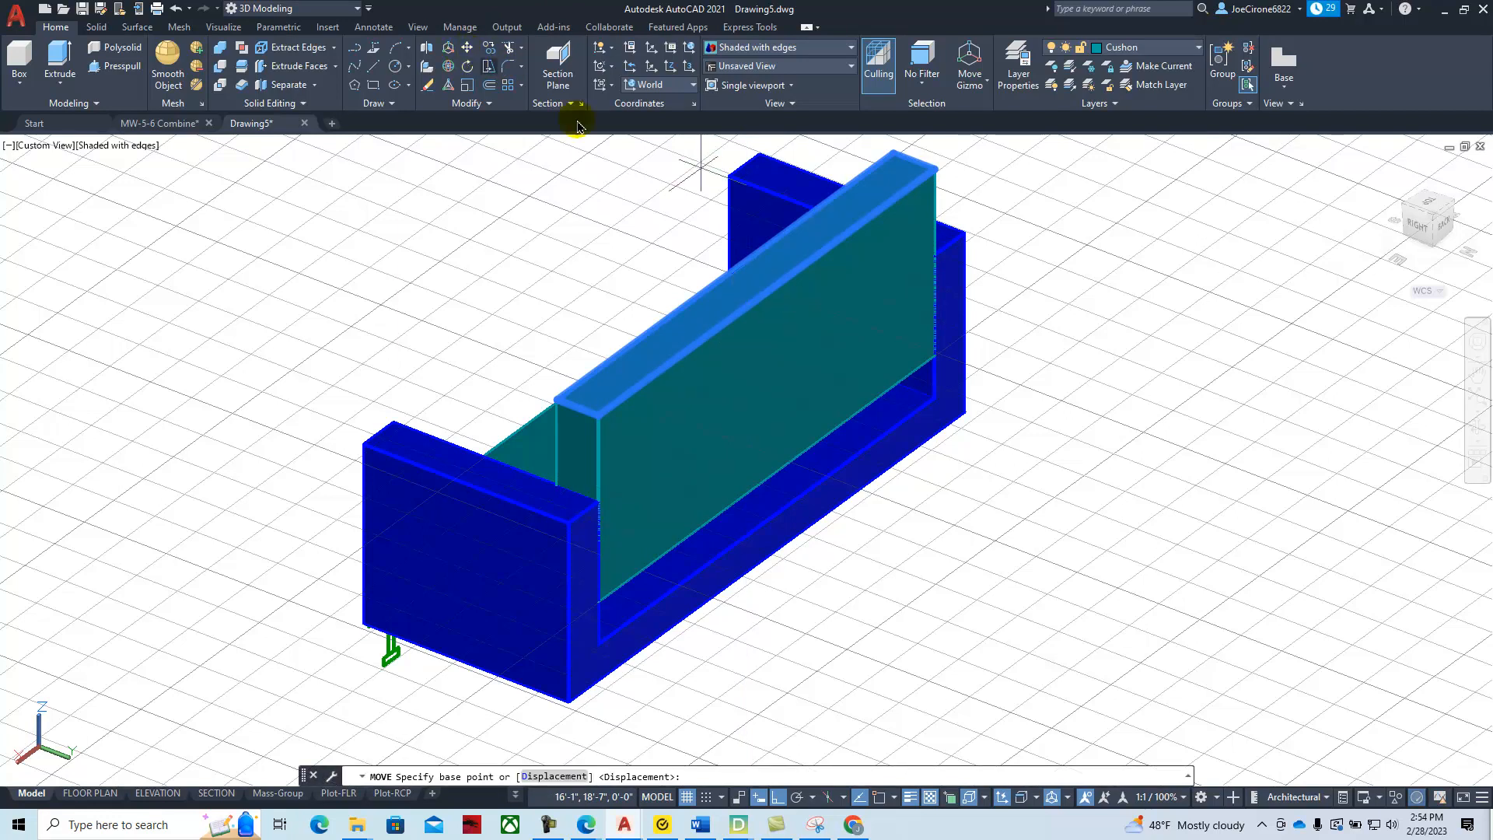
{"action": "key", "text": "Escape"}
{"action": "key", "text": "Escape"}
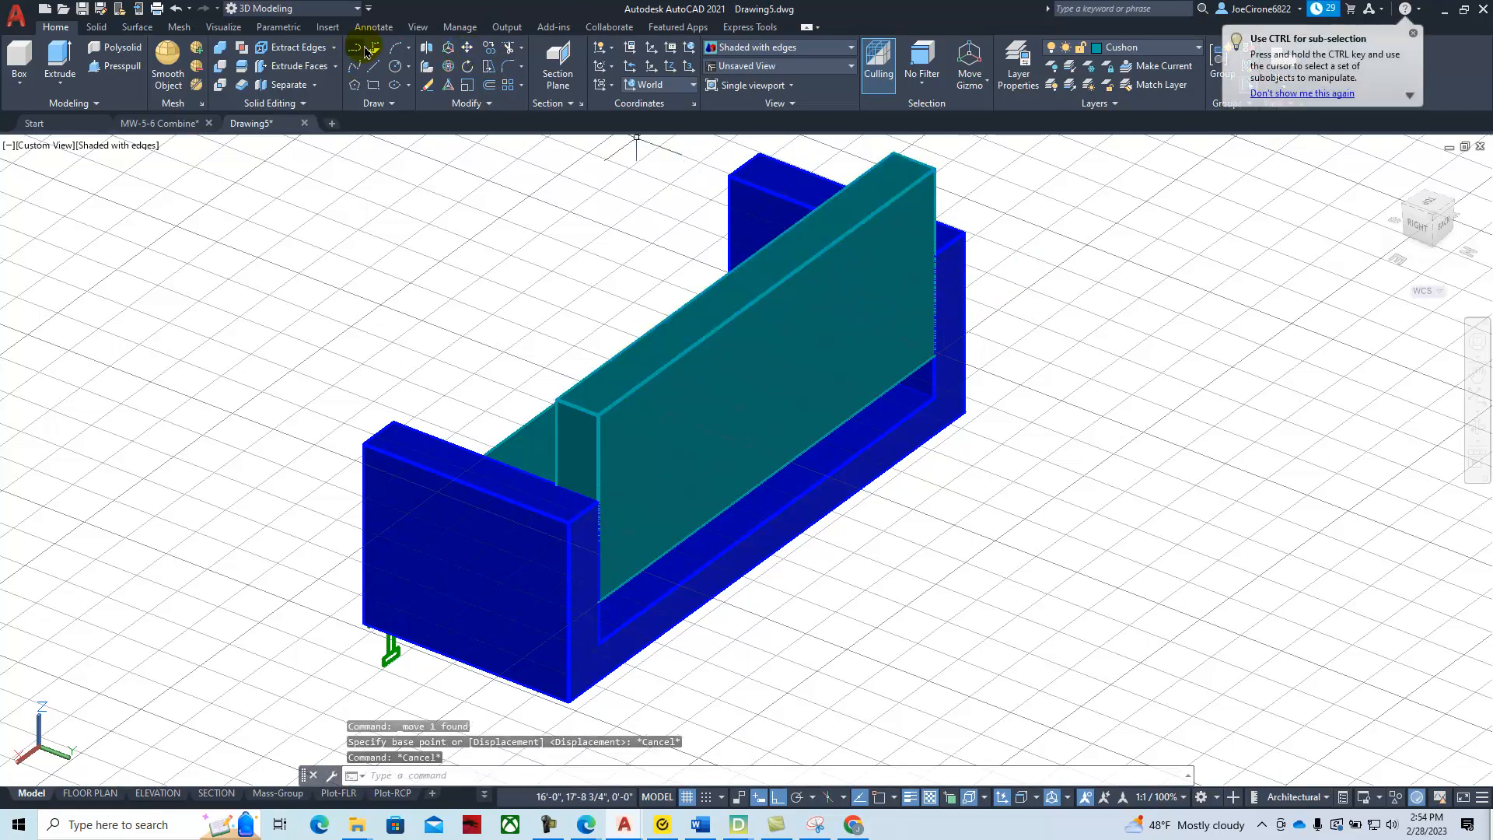
Move the back cushion straight down from its lower rear corner so it rests on the couch frame's base
{"action": "left_click", "coordinate": [467, 48]}
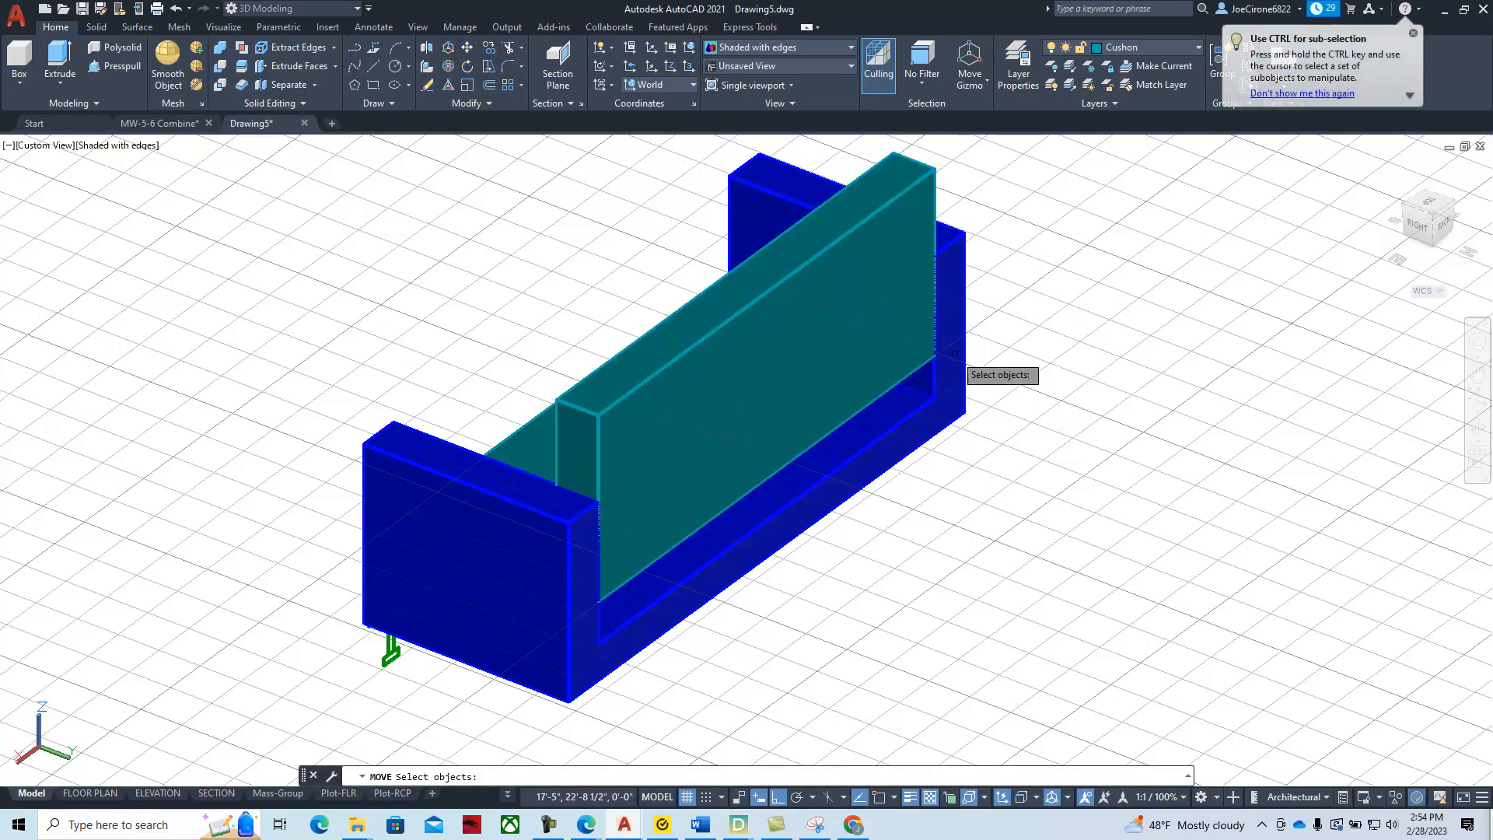
{"action": "left_click", "coordinate": [878, 340]}
{"action": "key", "text": "Return"}
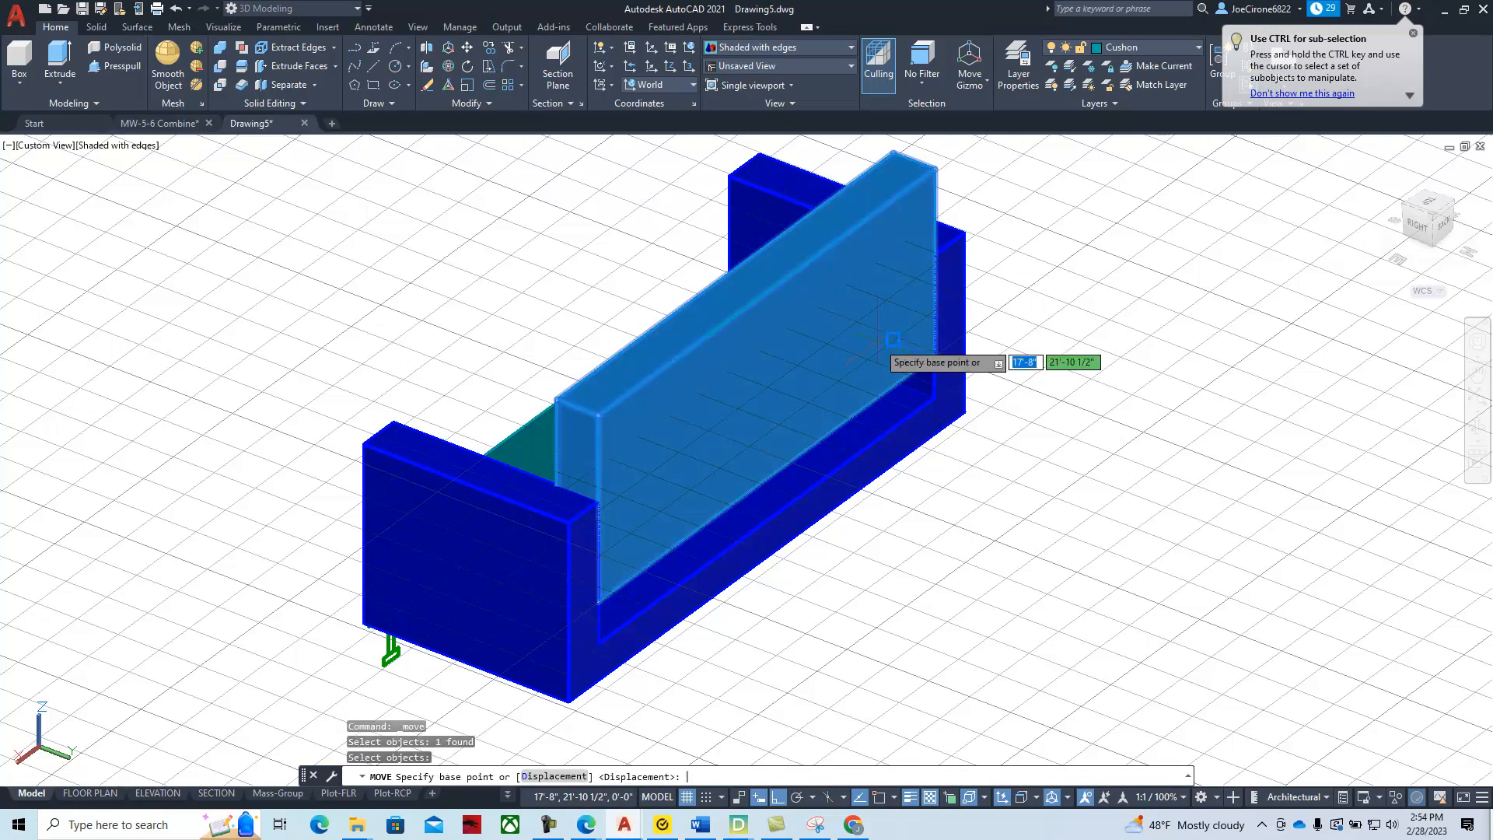
{"action": "left_click", "coordinate": [934, 360]}
{"action": "left_click", "coordinate": [948, 380]}
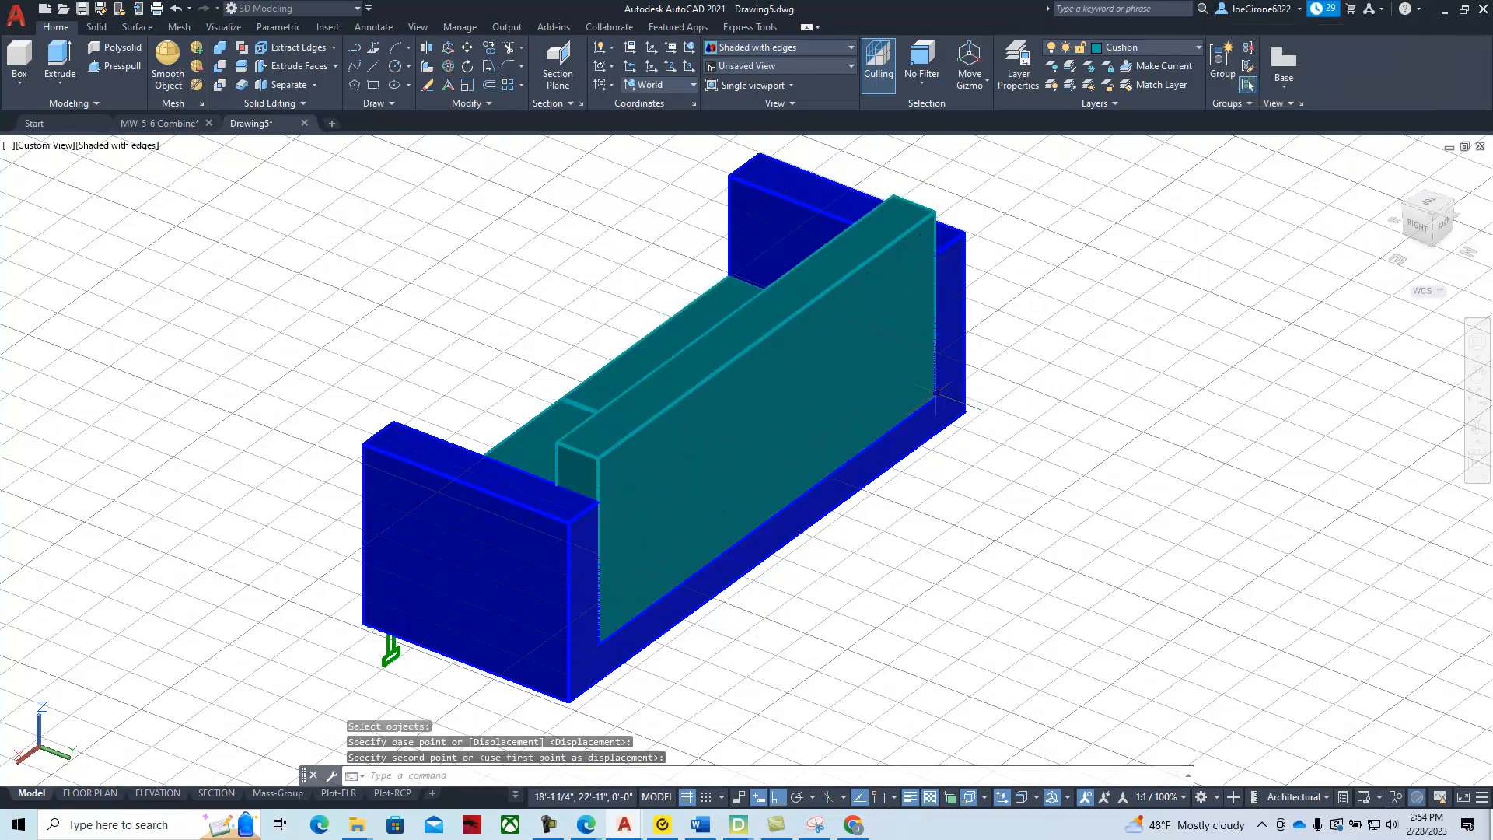
Try to press-pull the small bounded area at the top of the leg outline below the right arm
{"action": "middle_click_drag", "start_coordinate": [389, 404], "coordinate": [392, 362], "text": "shift"}
{"action": "left_click_drag", "start_coordinate": [408, 361], "coordinate": [680, 360]}
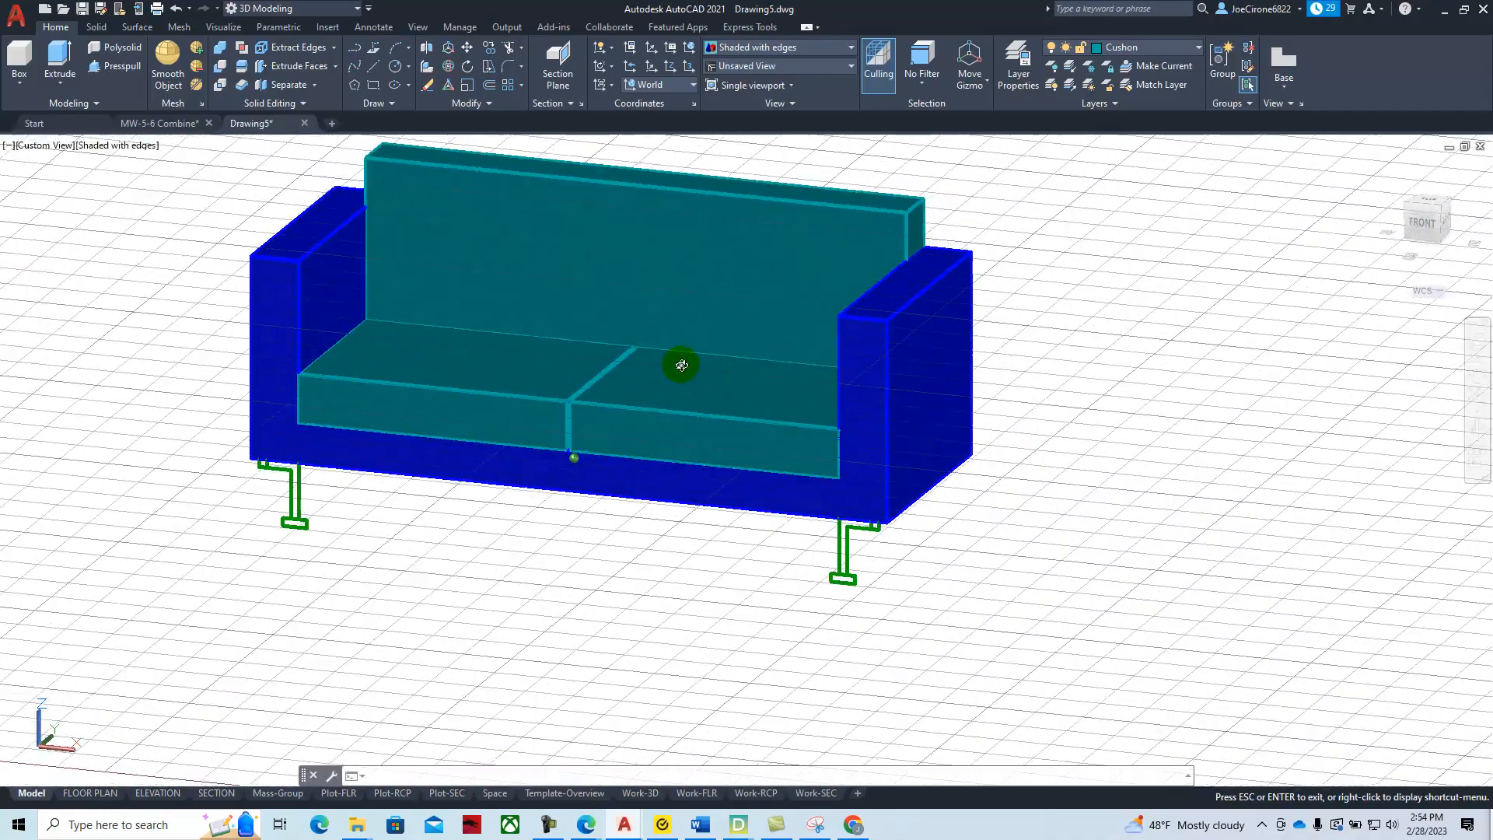
{"action": "key", "text": "Escape"}
{"action": "scroll", "coordinate": [844, 548], "scroll_direction": "up", "scroll_amount": 3}
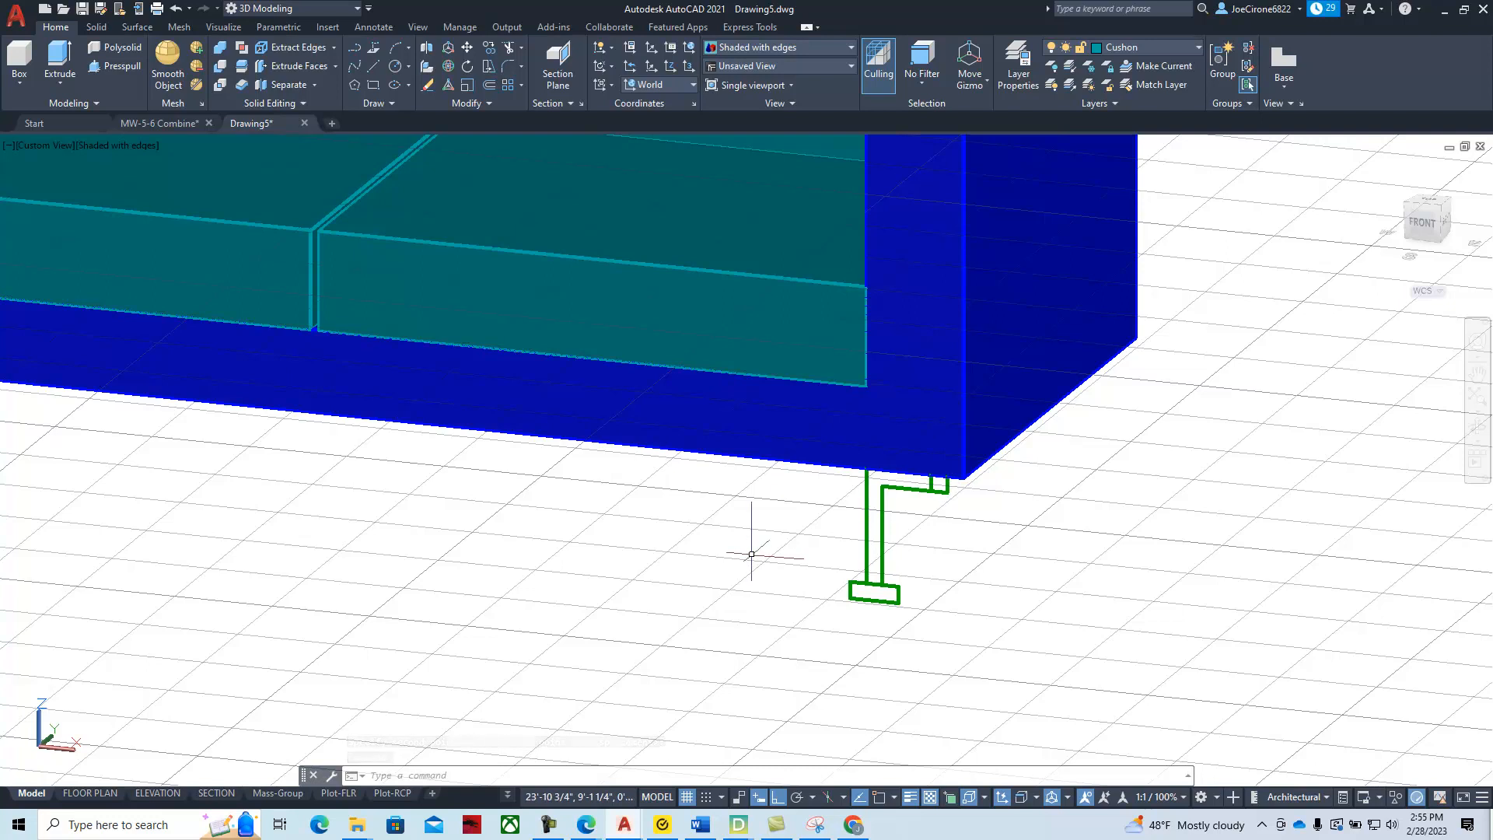
{"action": "scroll", "coordinate": [751, 554], "scroll_direction": "down", "scroll_amount": 3}
{"action": "scroll", "coordinate": [763, 559], "scroll_direction": "up", "scroll_amount": 3}
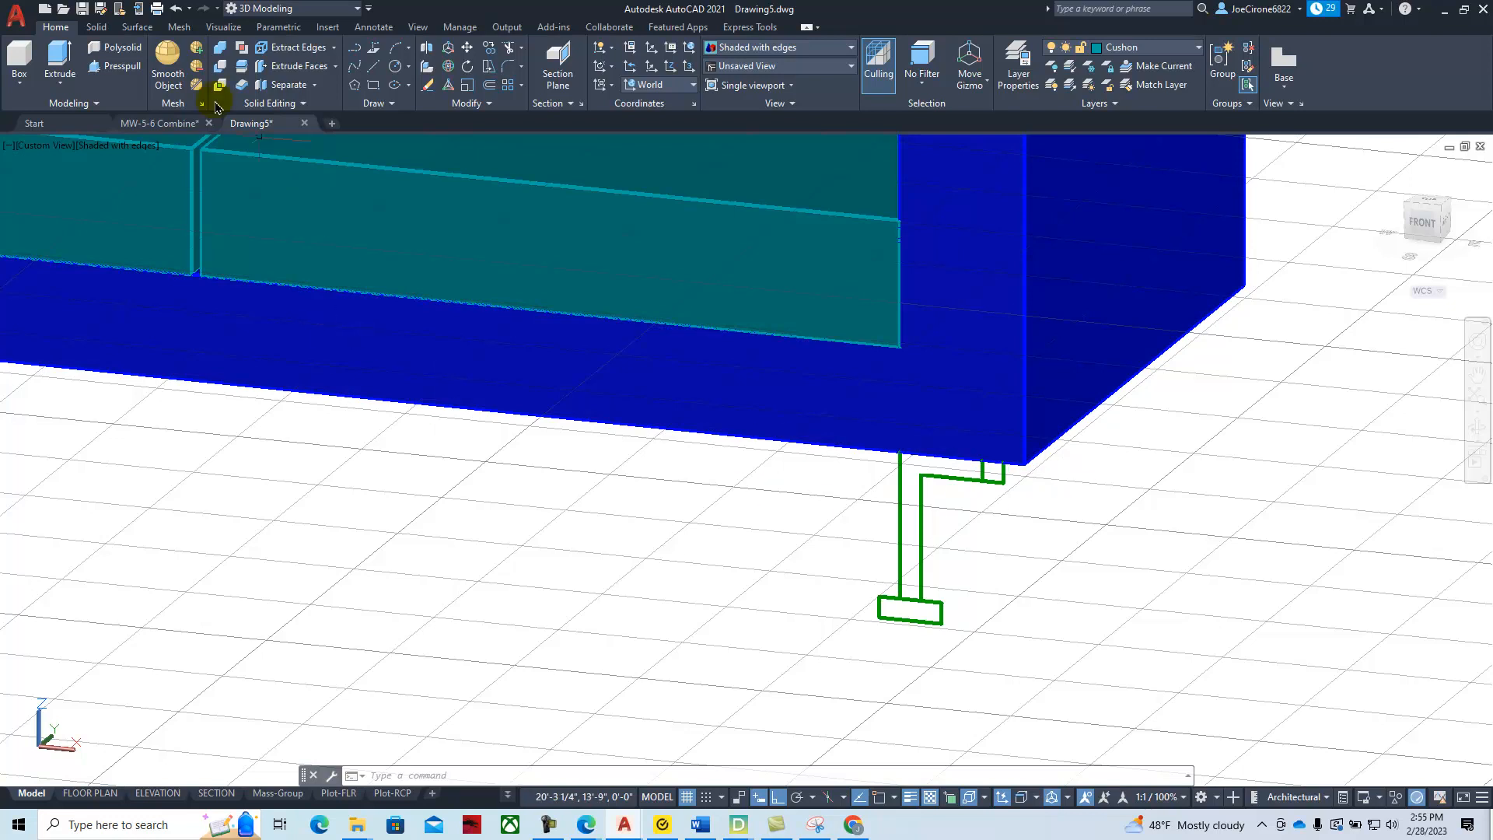
{"action": "left_click", "coordinate": [116, 67]}
{"action": "left_click", "coordinate": [1007, 470]}
{"action": "left_click", "coordinate": [989, 474]}
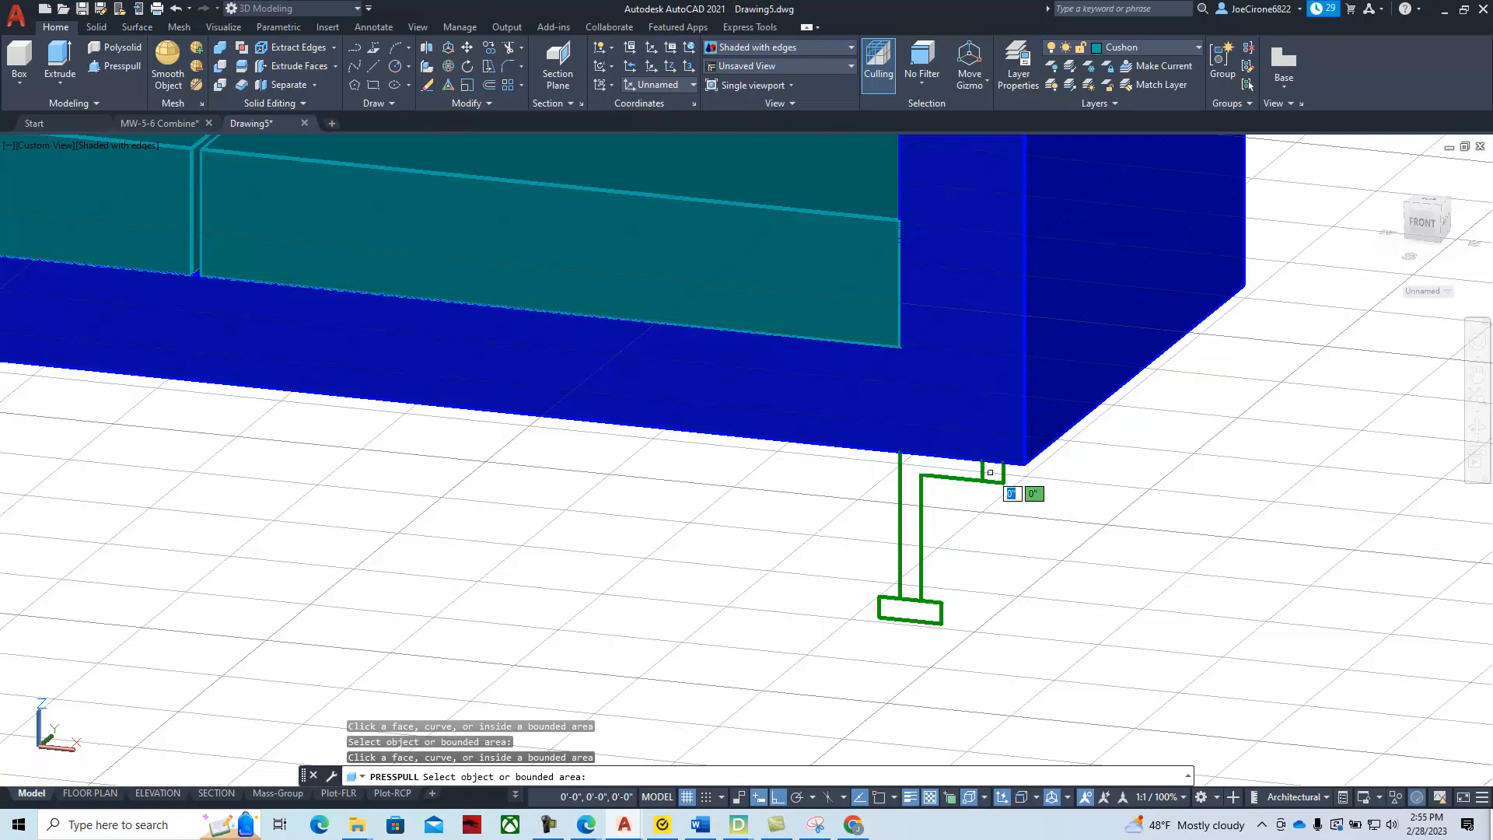
{"action": "key", "text": "Return"}
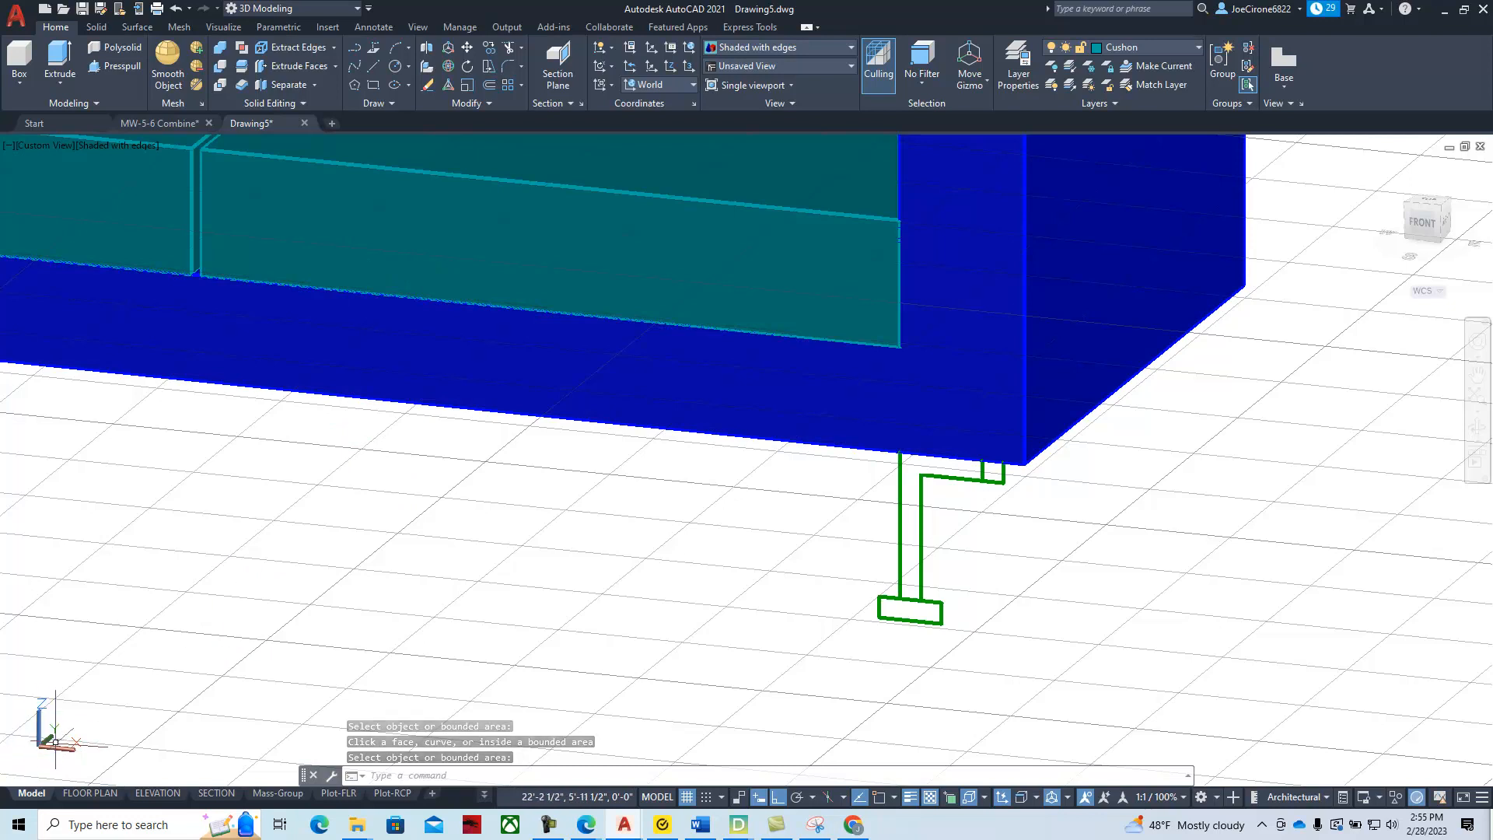
Define a three-point UCS on the couch front: origin at the left arm's lower corner, X along the bottom edge, Y up the arm
{"action": "scroll", "coordinate": [938, 529], "scroll_direction": "down", "scroll_amount": 4}
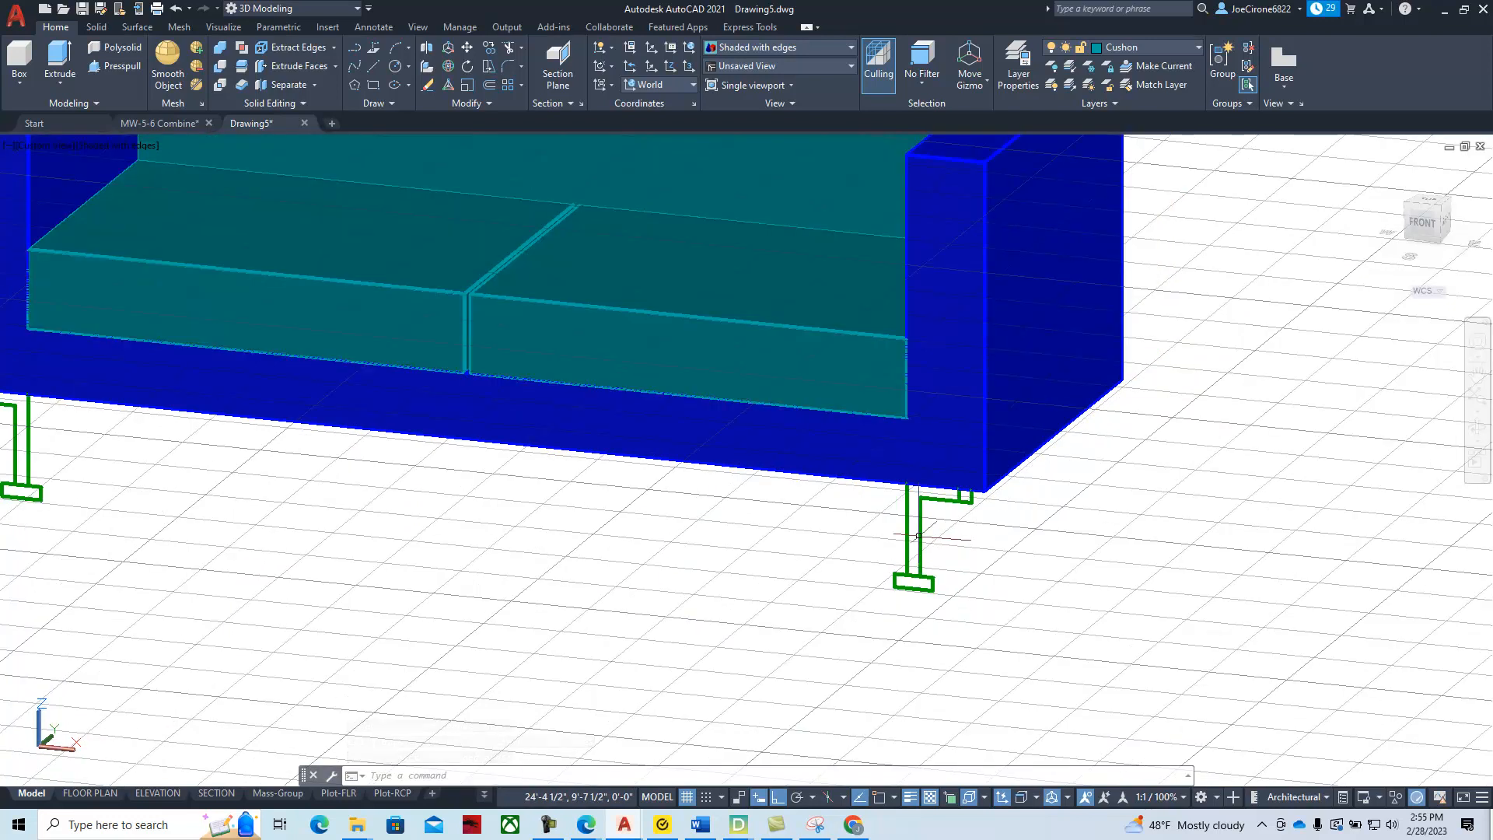
{"action": "middle_click_drag", "start_coordinate": [650, 500], "coordinate": [801, 597]}
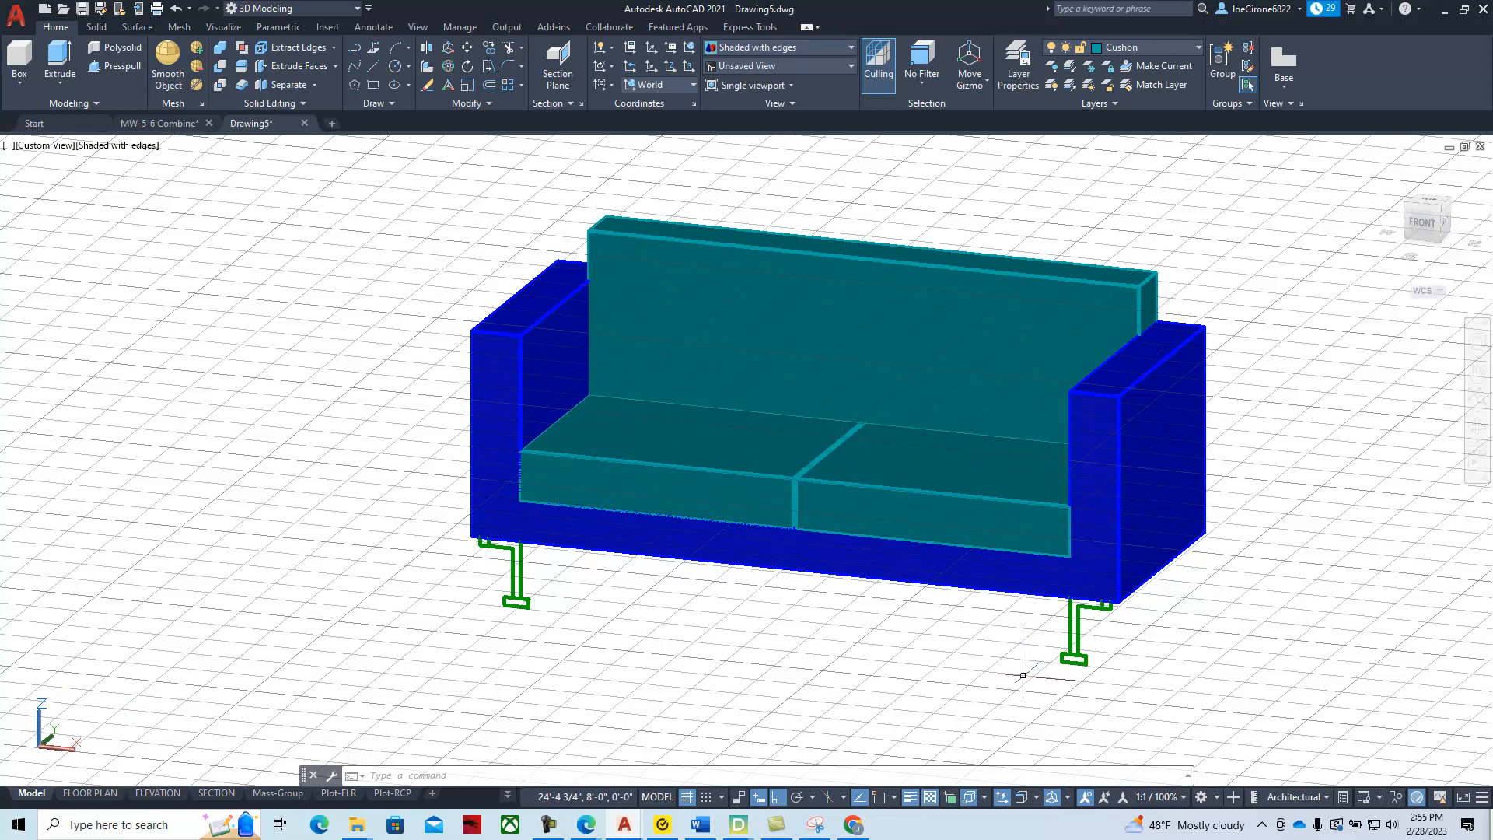
{"action": "left_click", "coordinate": [689, 78]}
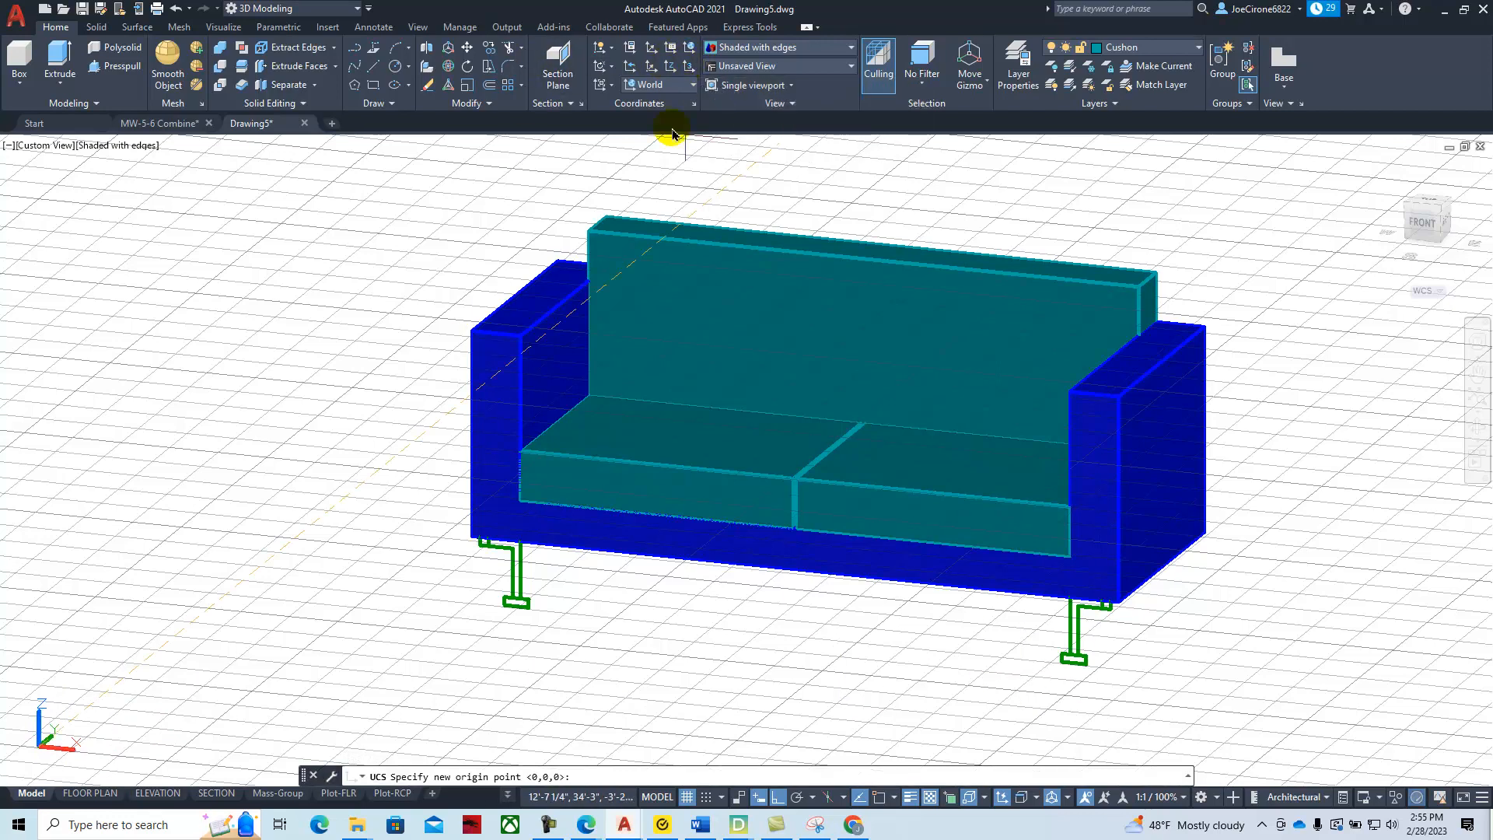
{"action": "left_click", "coordinate": [473, 536]}
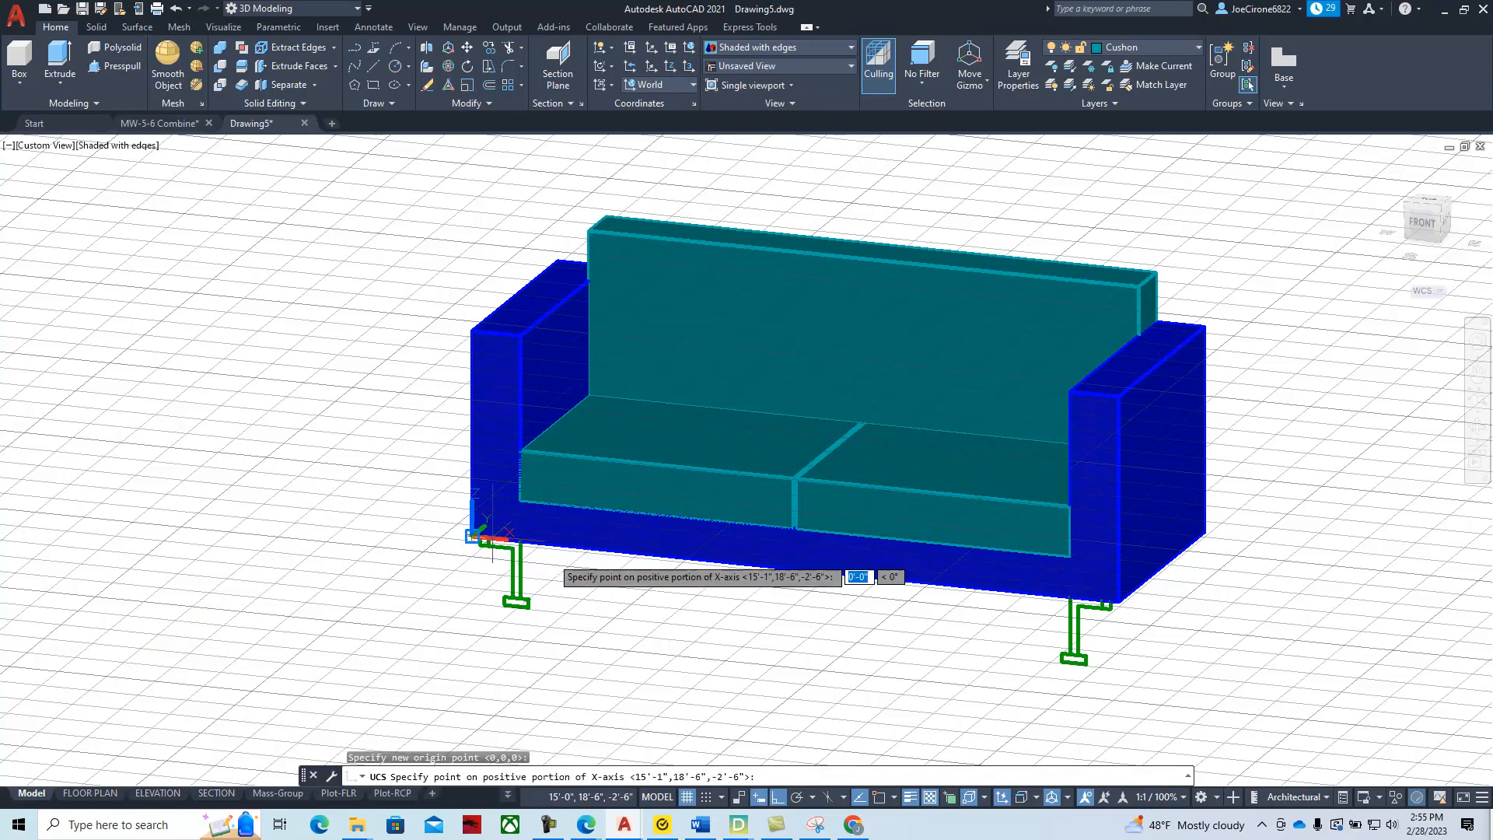
{"action": "left_click", "coordinate": [1118, 602]}
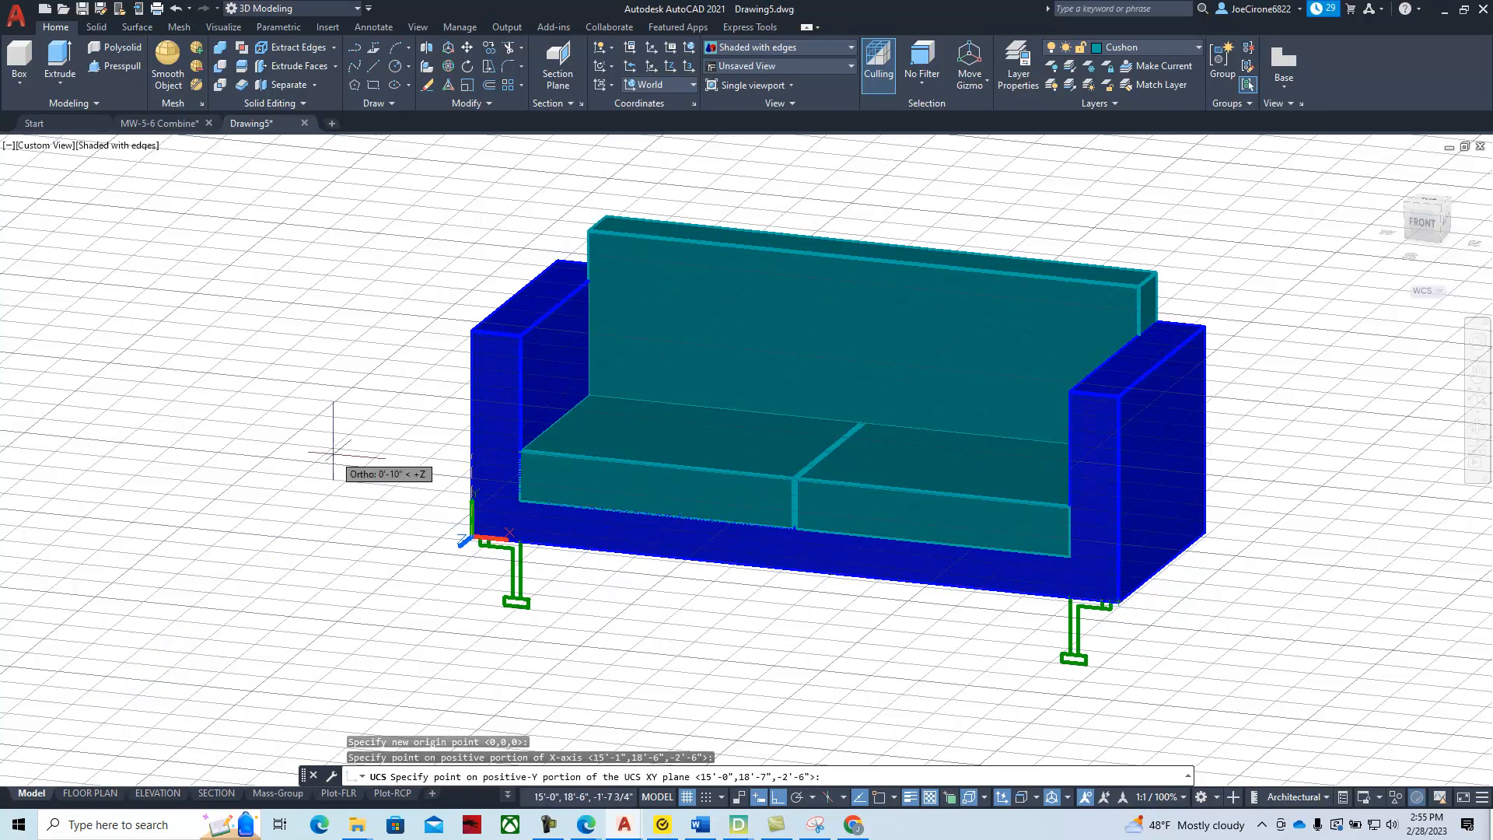
{"action": "left_click", "coordinate": [472, 330]}
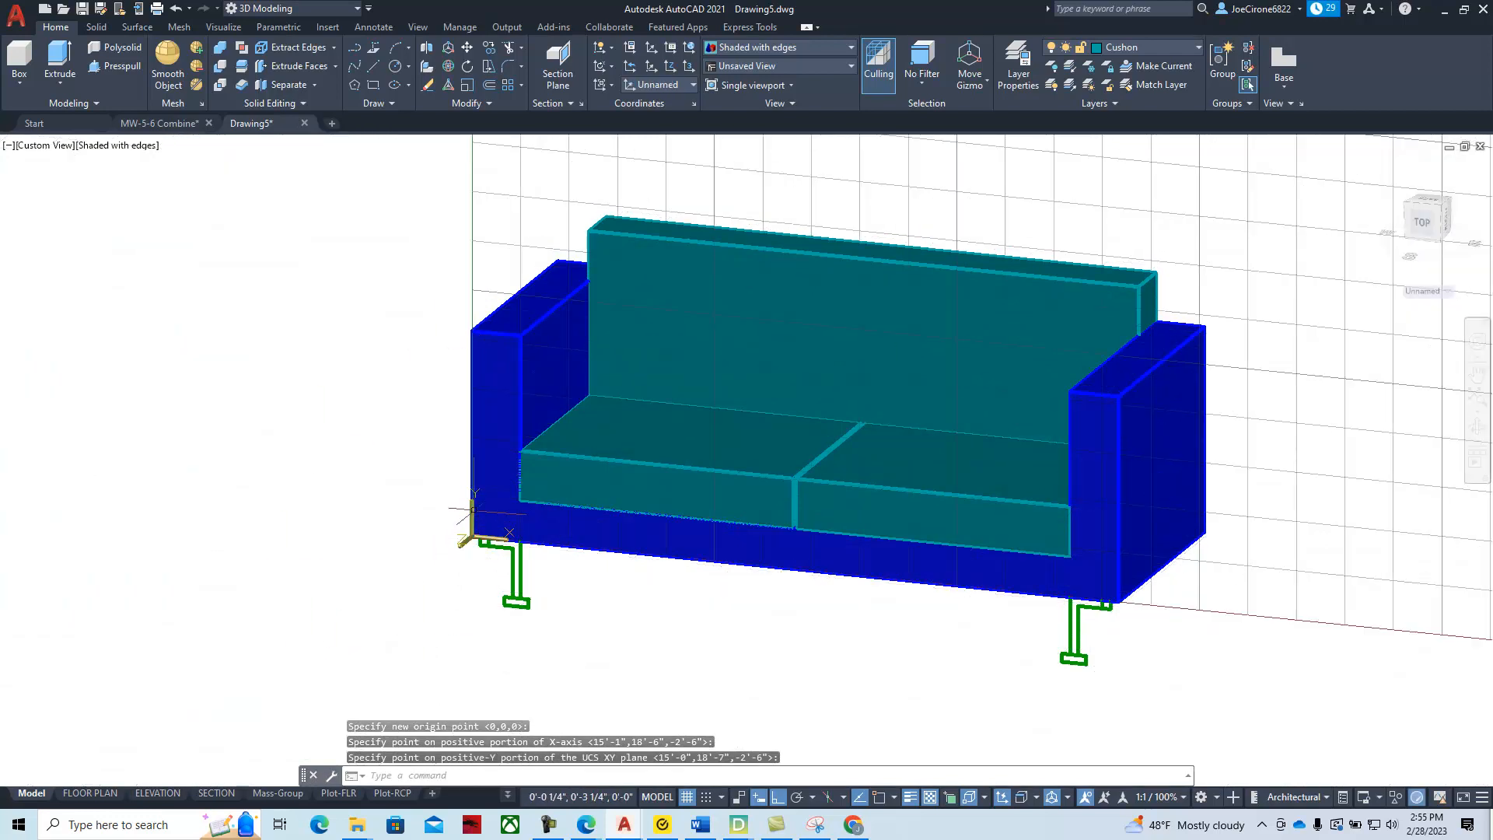
Presspull the small square at the outer end of the sofa's right leg profile by 29 inches
{"action": "scroll", "coordinate": [840, 673], "scroll_direction": "down", "scroll_amount": 2}
{"action": "scroll", "coordinate": [902, 693], "scroll_direction": "up", "scroll_amount": 3}
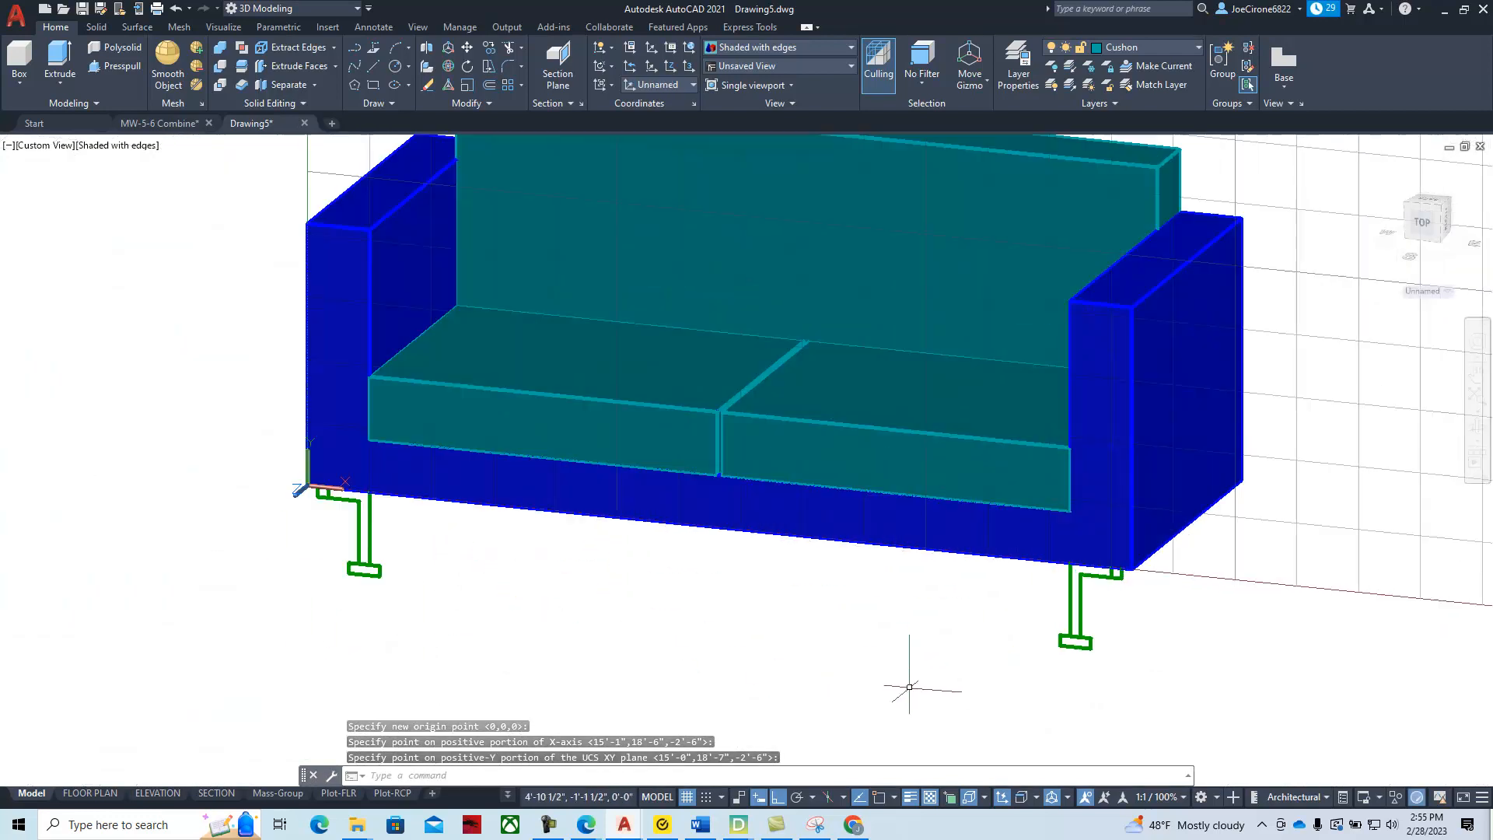
{"action": "middle_click_drag", "start_coordinate": [918, 650], "coordinate": [797, 603]}
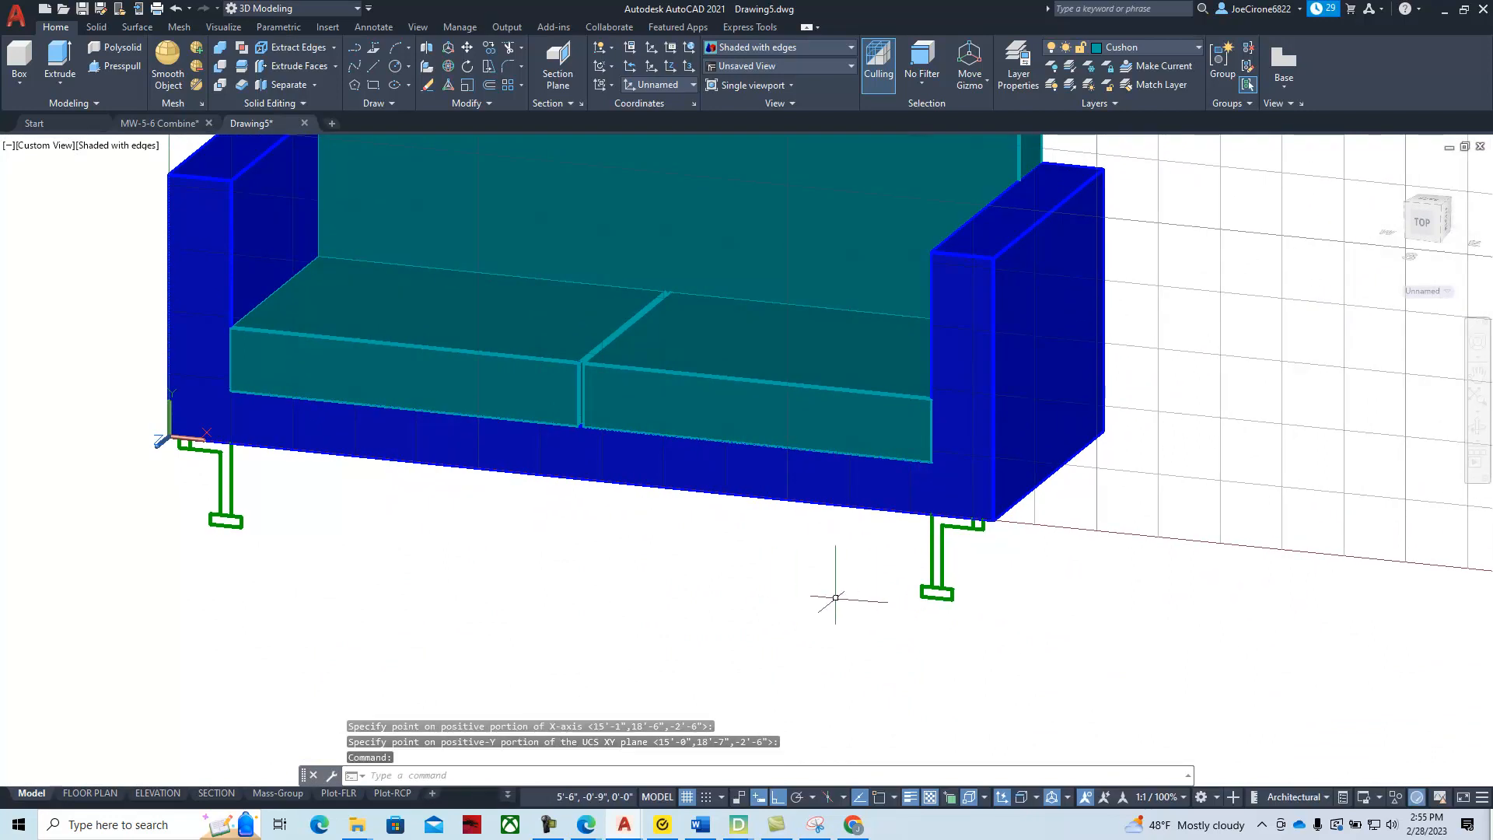
{"action": "left_click", "coordinate": [113, 67]}
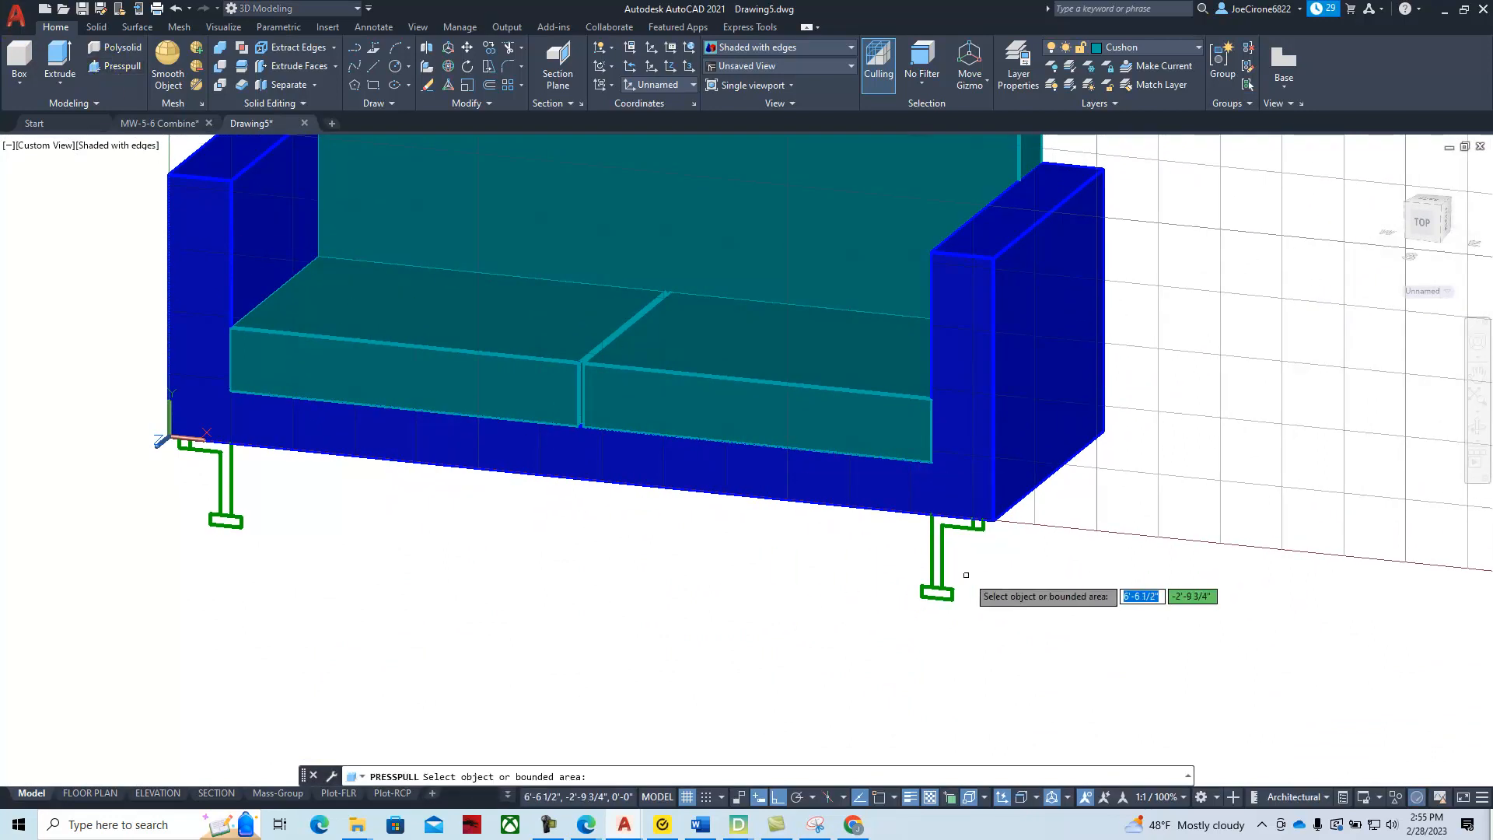
{"action": "scroll", "coordinate": [978, 547], "scroll_direction": "up", "scroll_amount": 3}
{"action": "left_click", "coordinate": [984, 477]}
{"action": "scroll", "coordinate": [1279, 408], "scroll_direction": "down", "scroll_amount": 2}
{"action": "middle_click_drag", "start_coordinate": [1261, 428], "coordinate": [1105, 614]}
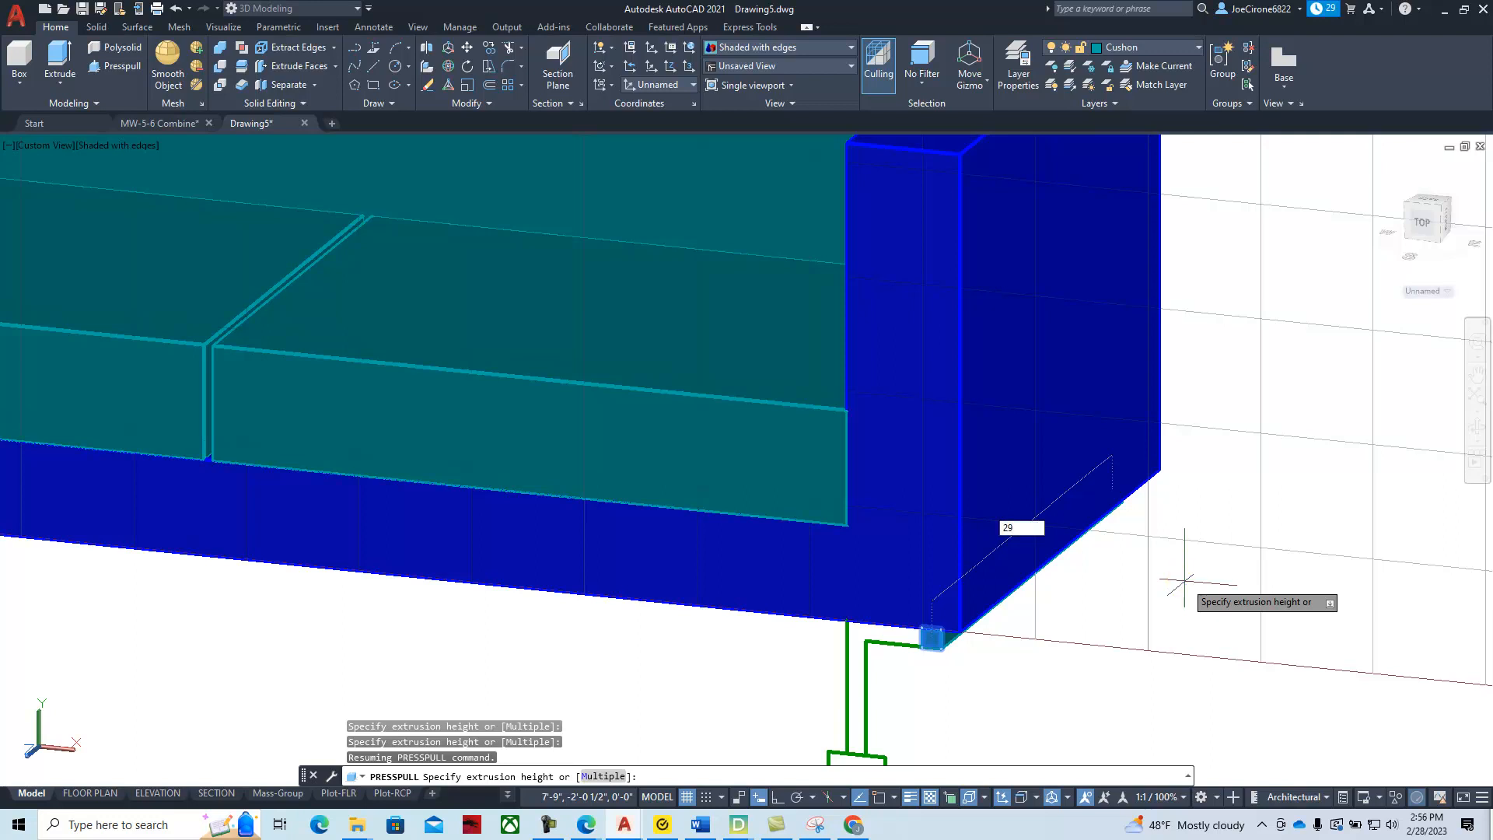
{"action": "key", "text": "Return"}
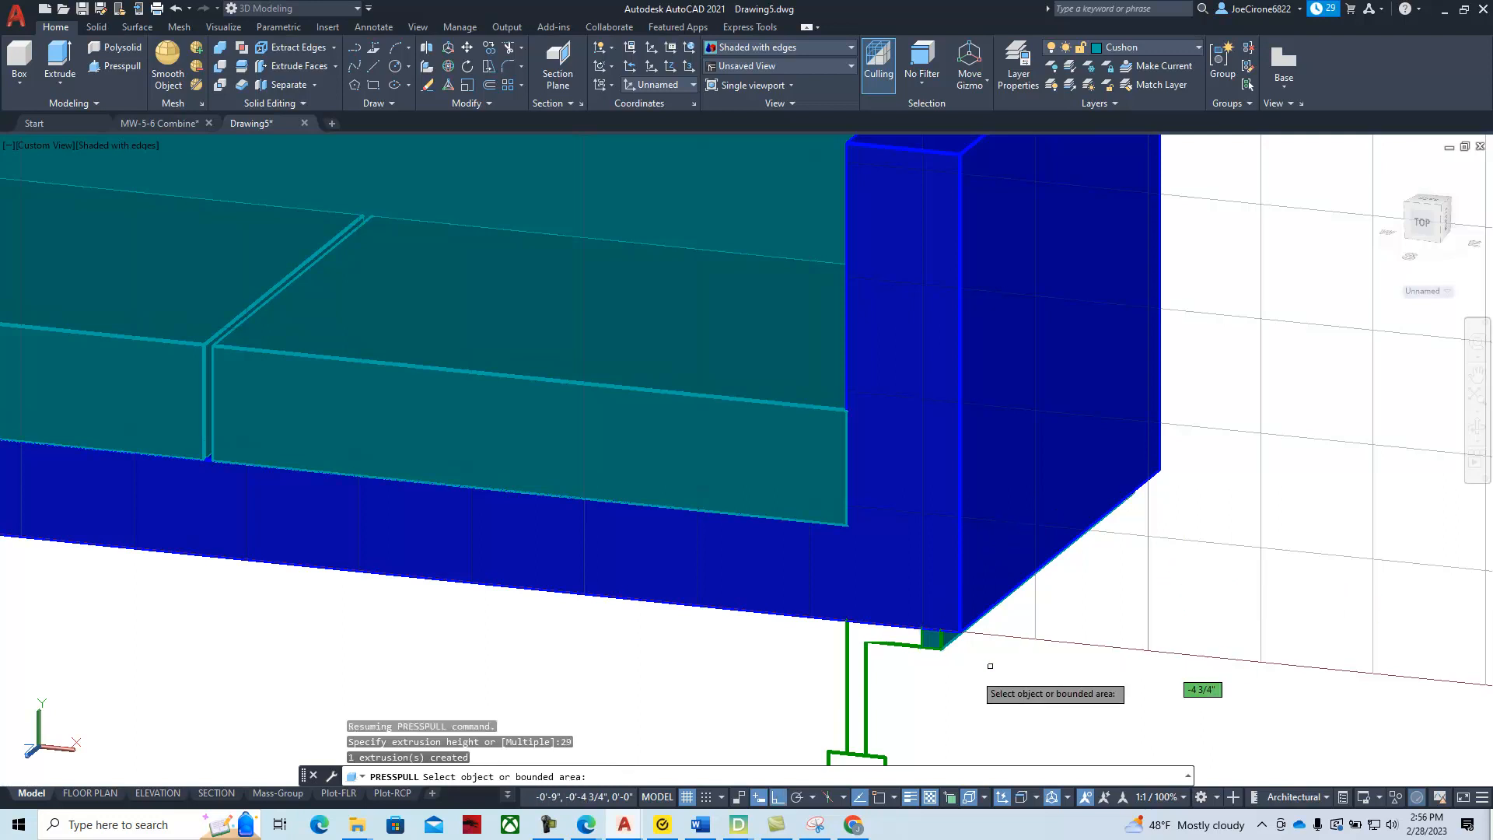
Presspull the L-shaped right leg profile by 1 inch
{"action": "left_click", "coordinate": [858, 636]}
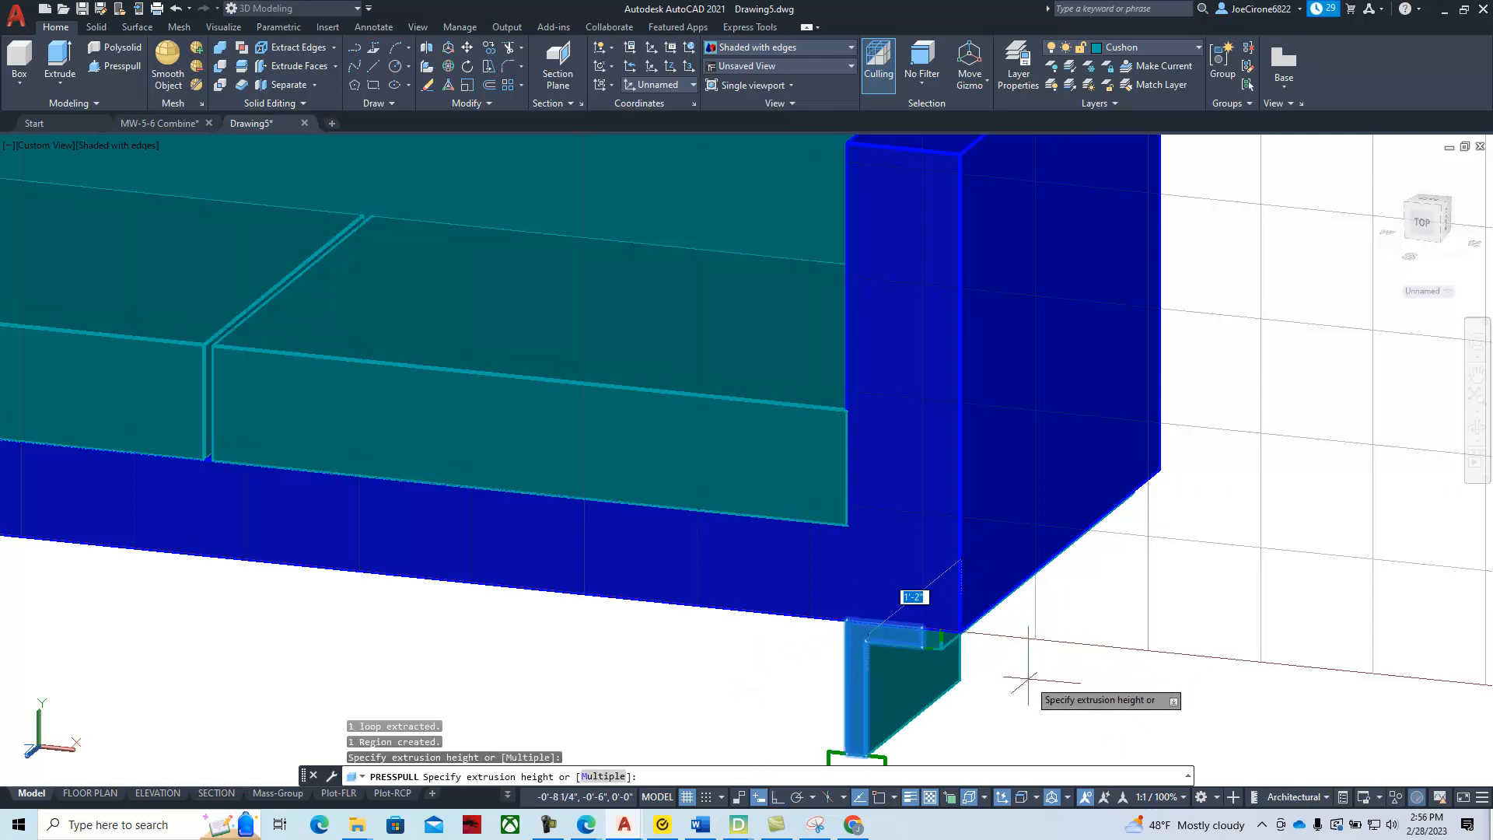
{"action": "type", "text": "1"}
{"action": "key", "text": "Return"}
Presspull the small square at the outer end of the sofa's left leg profile by 29 inches
{"action": "scroll", "coordinate": [903, 691], "scroll_direction": "down", "scroll_amount": 4}
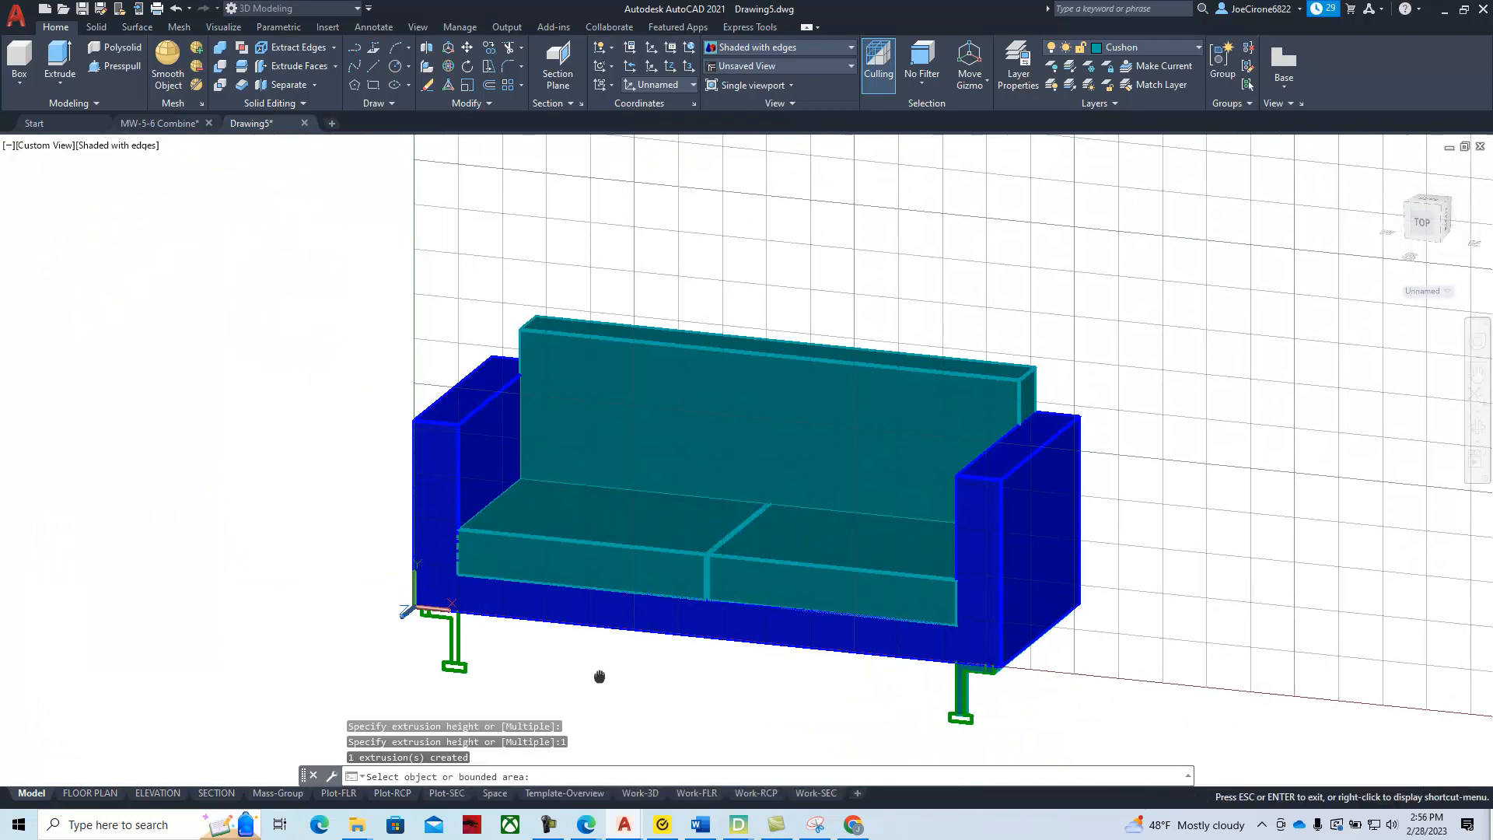
{"action": "middle_click_drag", "start_coordinate": [600, 677], "coordinate": [1110, 680]}
{"action": "scroll", "coordinate": [929, 650], "scroll_direction": "up", "scroll_amount": 2}
{"action": "scroll", "coordinate": [925, 642], "scroll_direction": "up", "scroll_amount": 2}
{"action": "left_click", "coordinate": [1003, 568]}
{"action": "left_click", "coordinate": [1005, 571]}
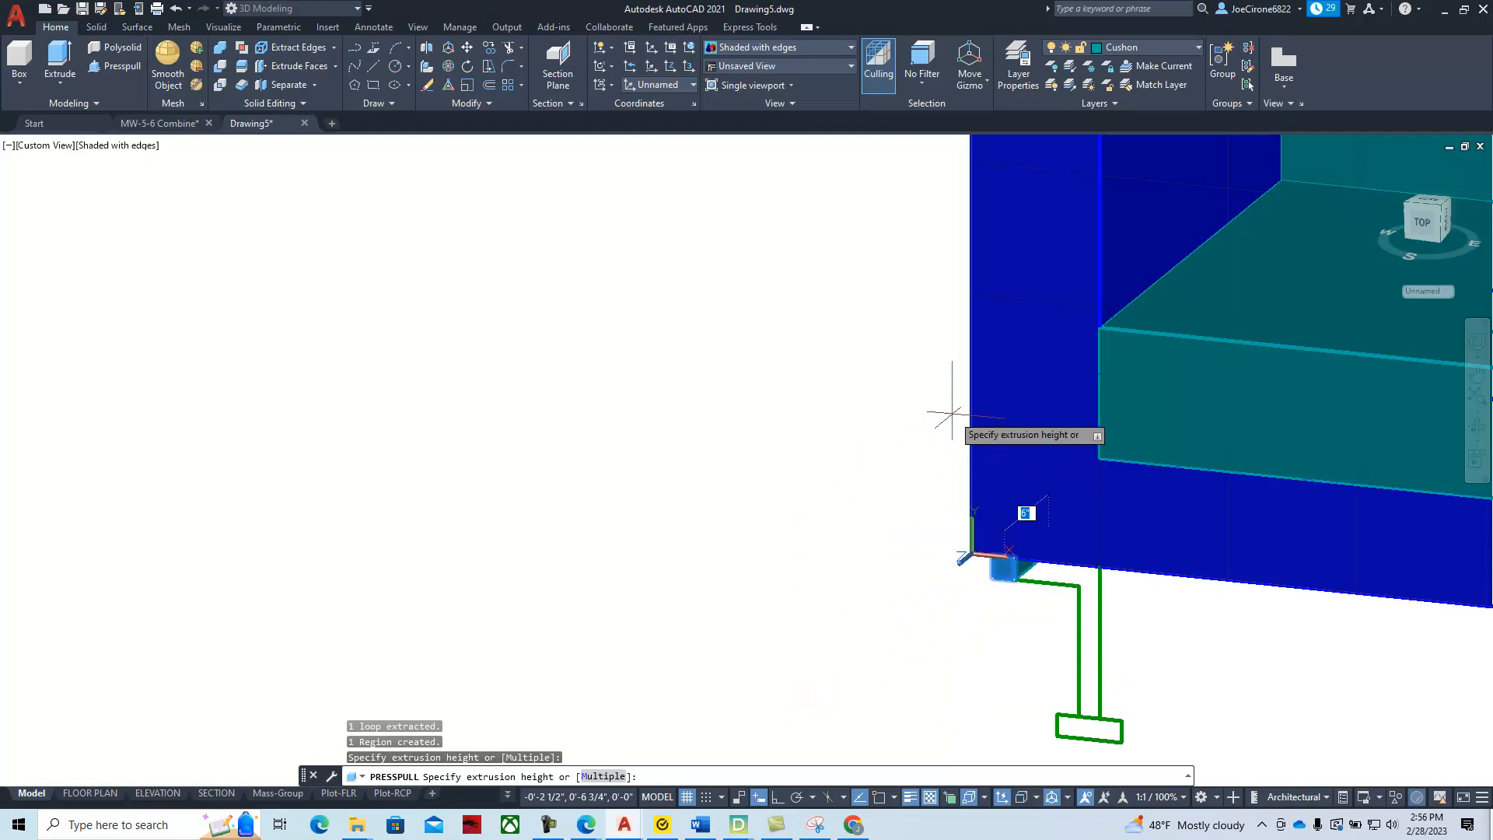
{"action": "type", "text": "29"}
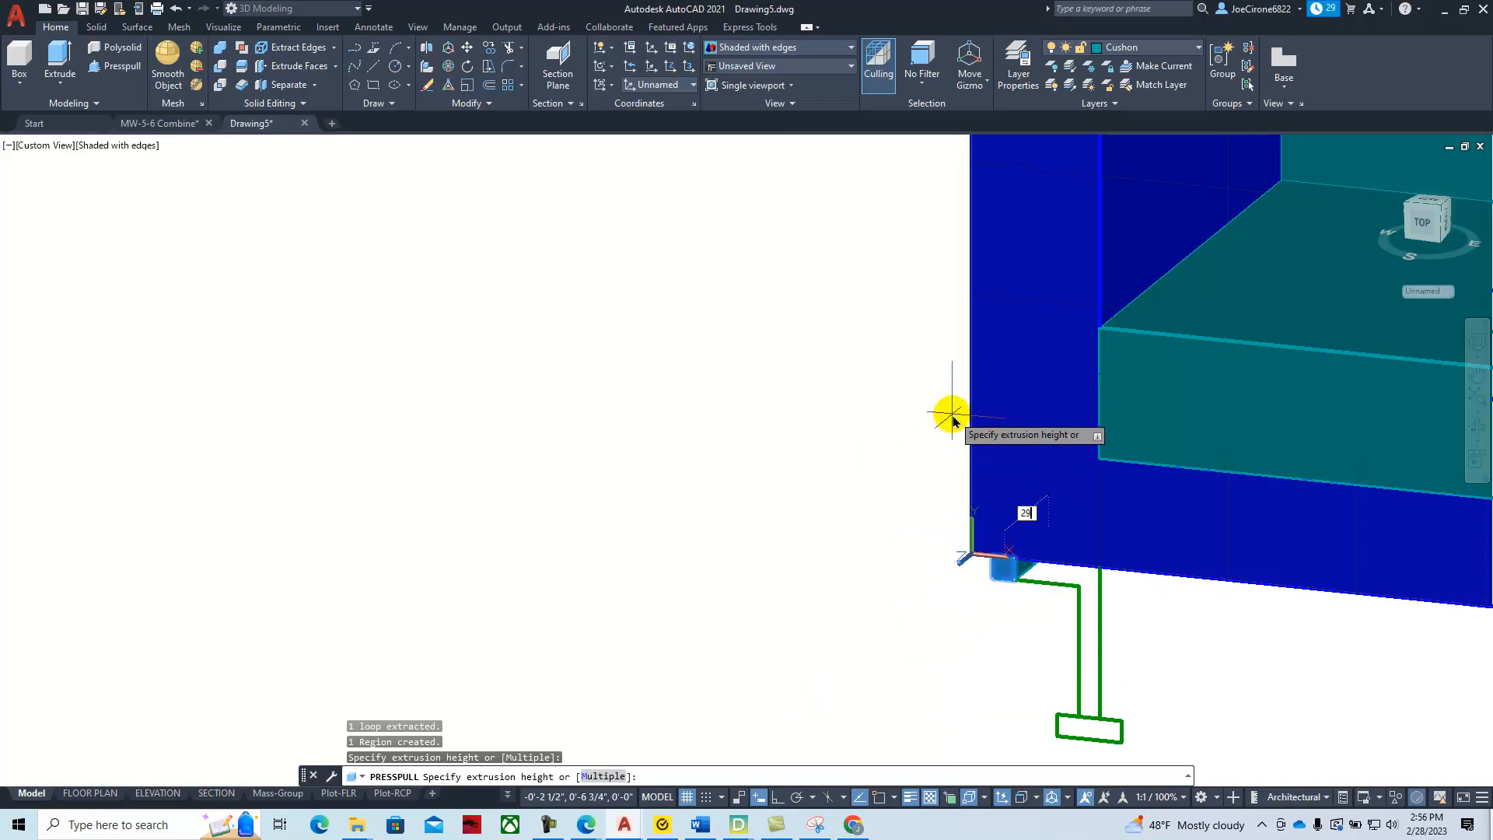
{"action": "key", "text": "Return"}
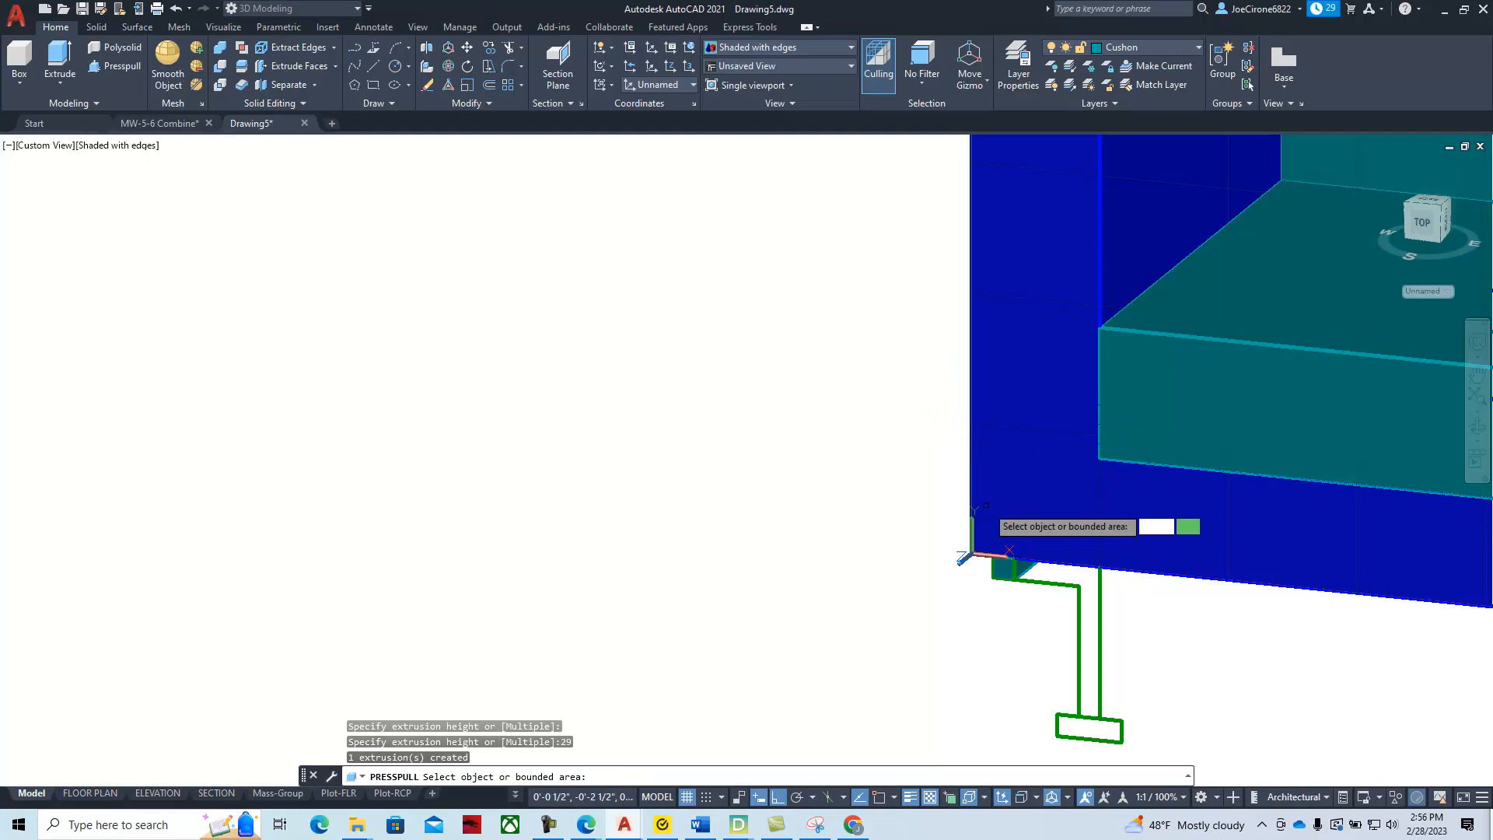
Presspull the L-shaped left leg profile by 1 inch
{"action": "left_click", "coordinate": [1089, 614]}
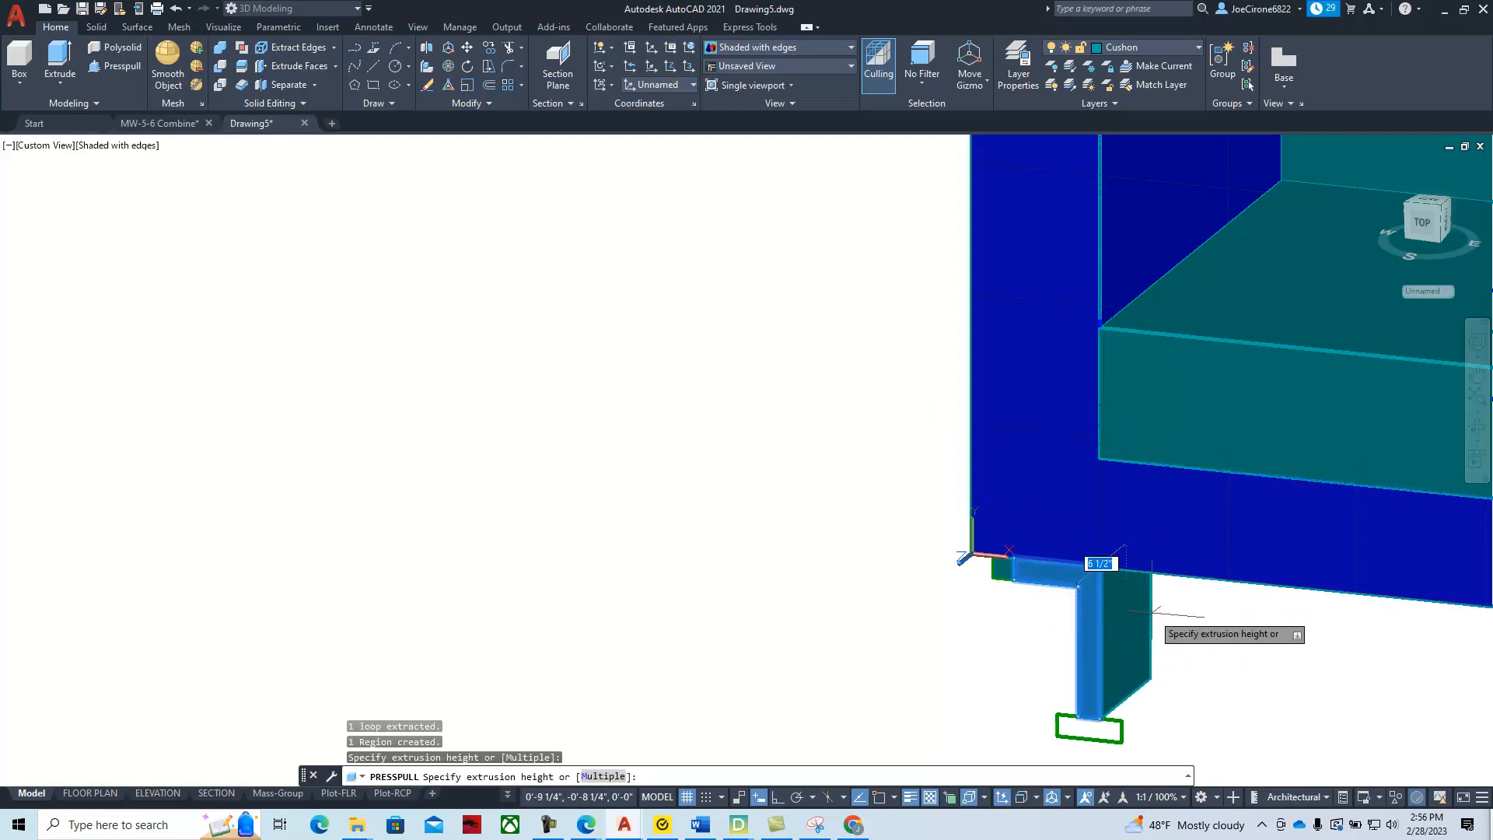
{"action": "type", "text": "1"}
{"action": "key", "text": "Return"}
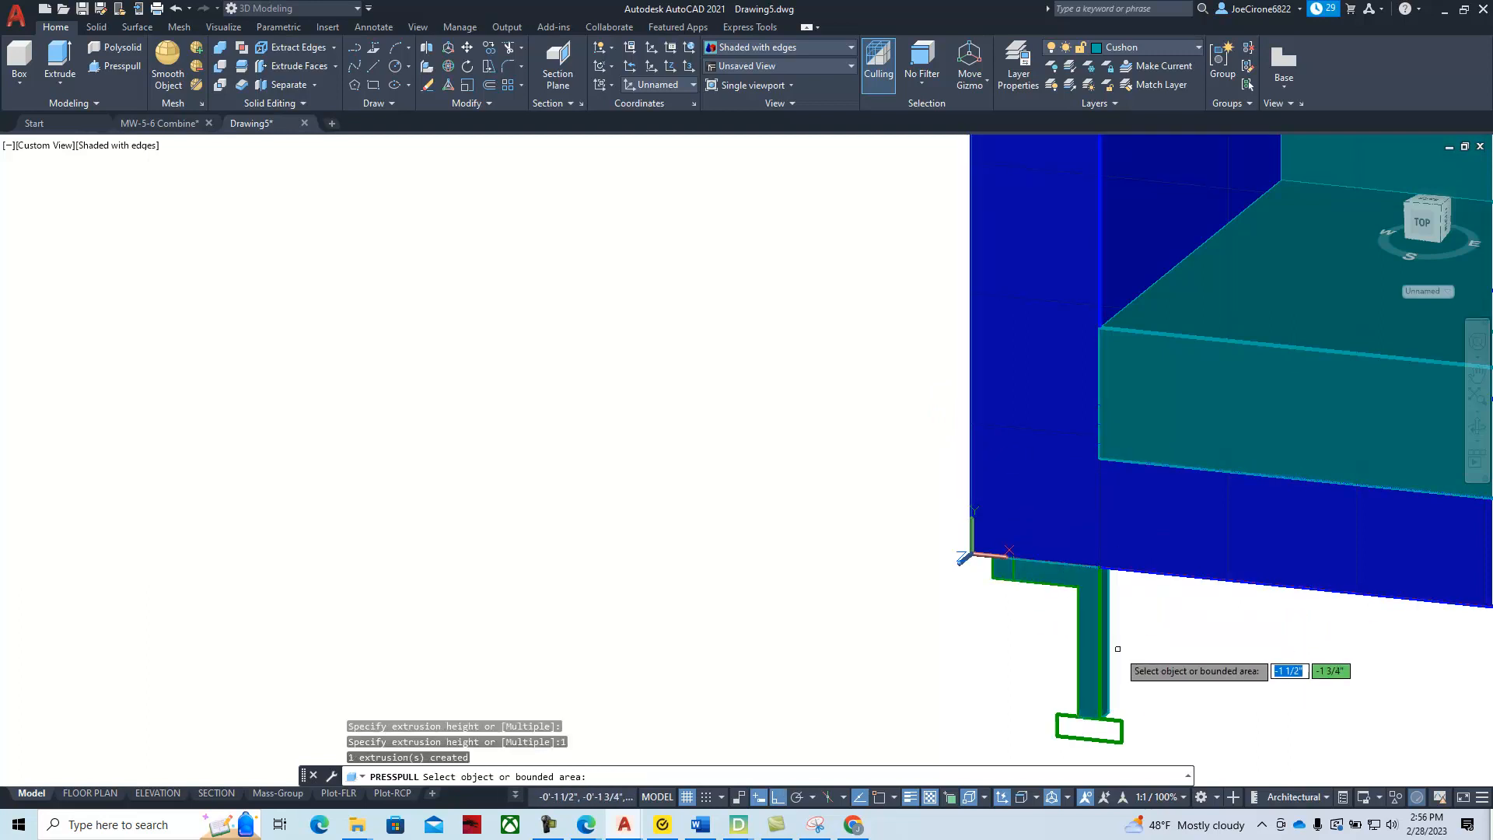
{"action": "scroll", "coordinate": [1120, 645], "scroll_direction": "down", "scroll_amount": 3}
{"action": "middle_click_drag", "start_coordinate": [1120, 669], "coordinate": [594, 647]}
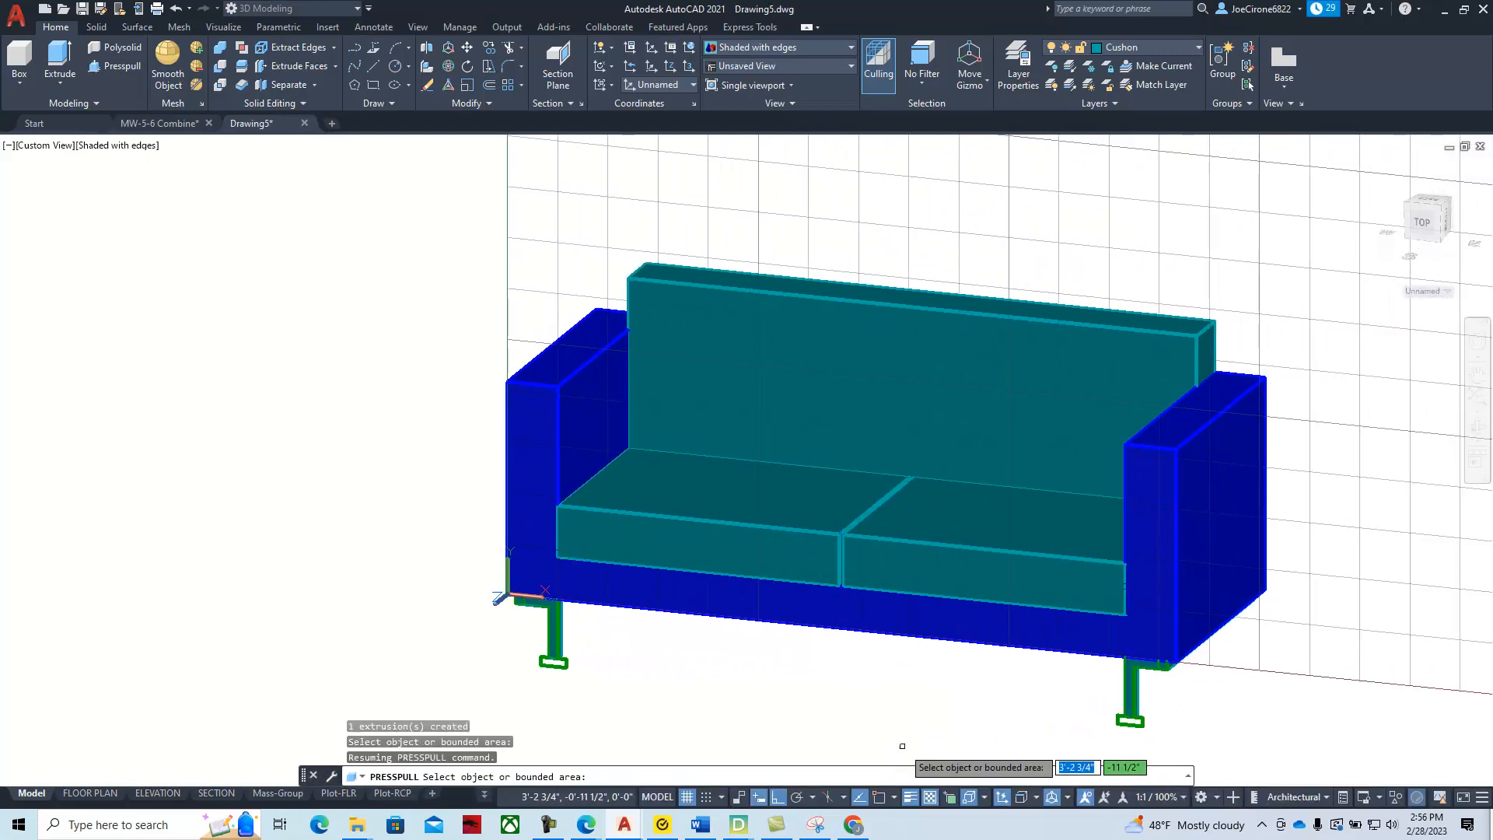
{"action": "scroll", "coordinate": [906, 746], "scroll_direction": "up", "scroll_amount": 2}
{"action": "middle_click_drag", "start_coordinate": [1015, 696], "coordinate": [853, 613]}
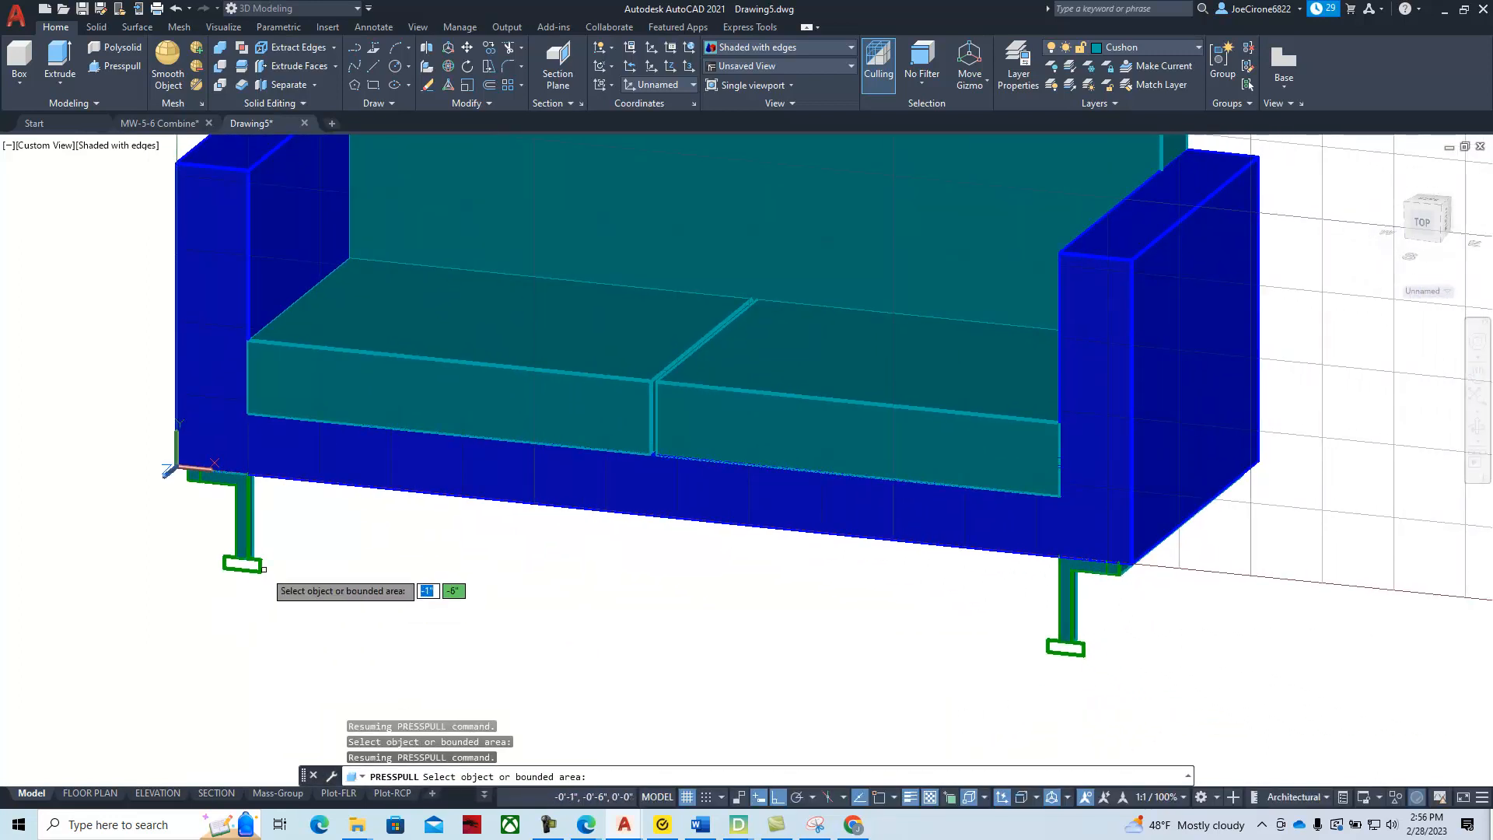
{"action": "scroll", "coordinate": [240, 573], "scroll_direction": "up", "scroll_amount": 2}
{"action": "scroll", "coordinate": [239, 573], "scroll_direction": "up", "scroll_amount": 3}
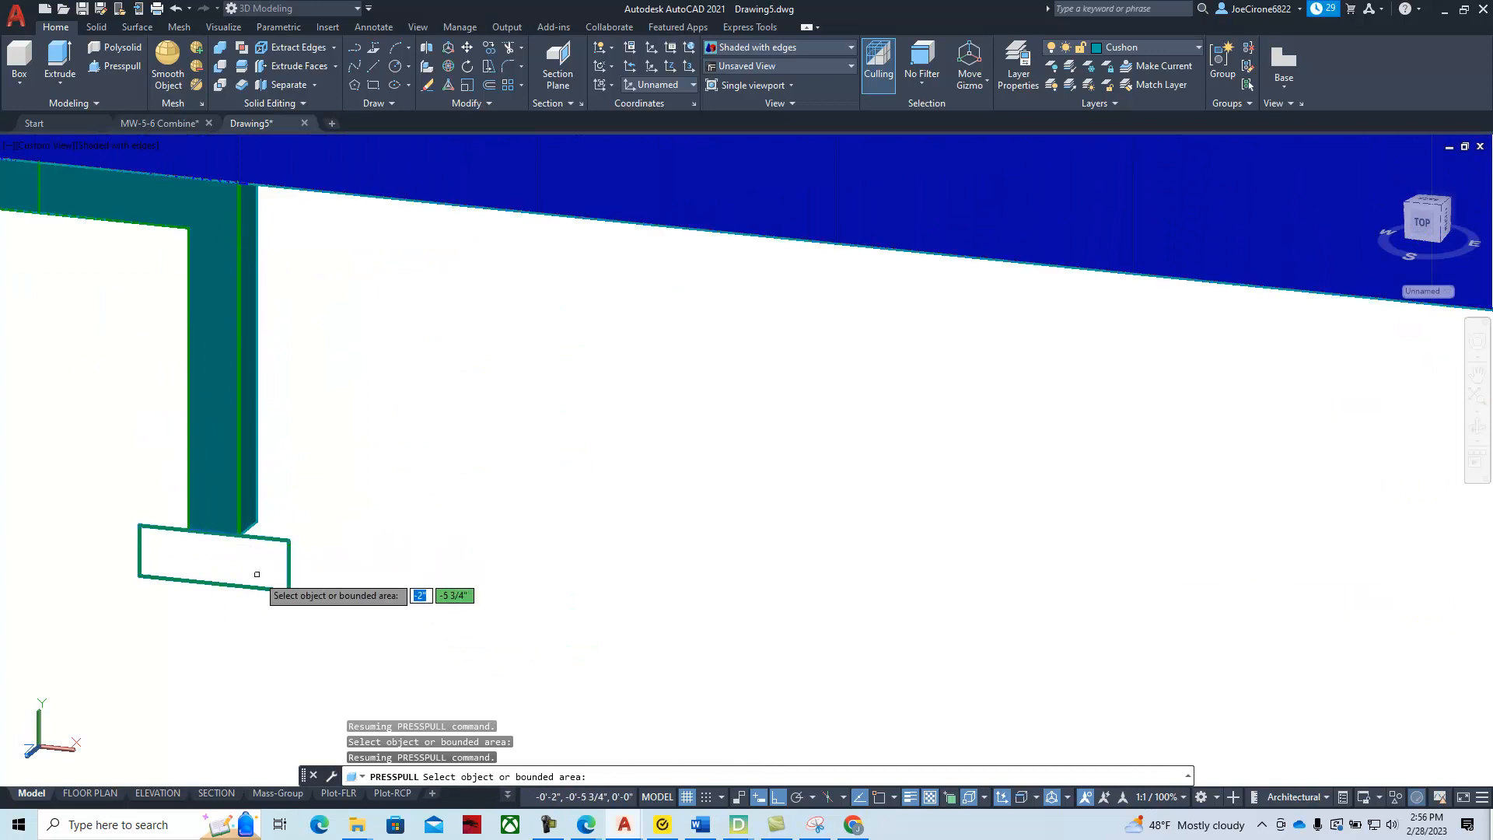
{"action": "left_click", "coordinate": [25, 82]}
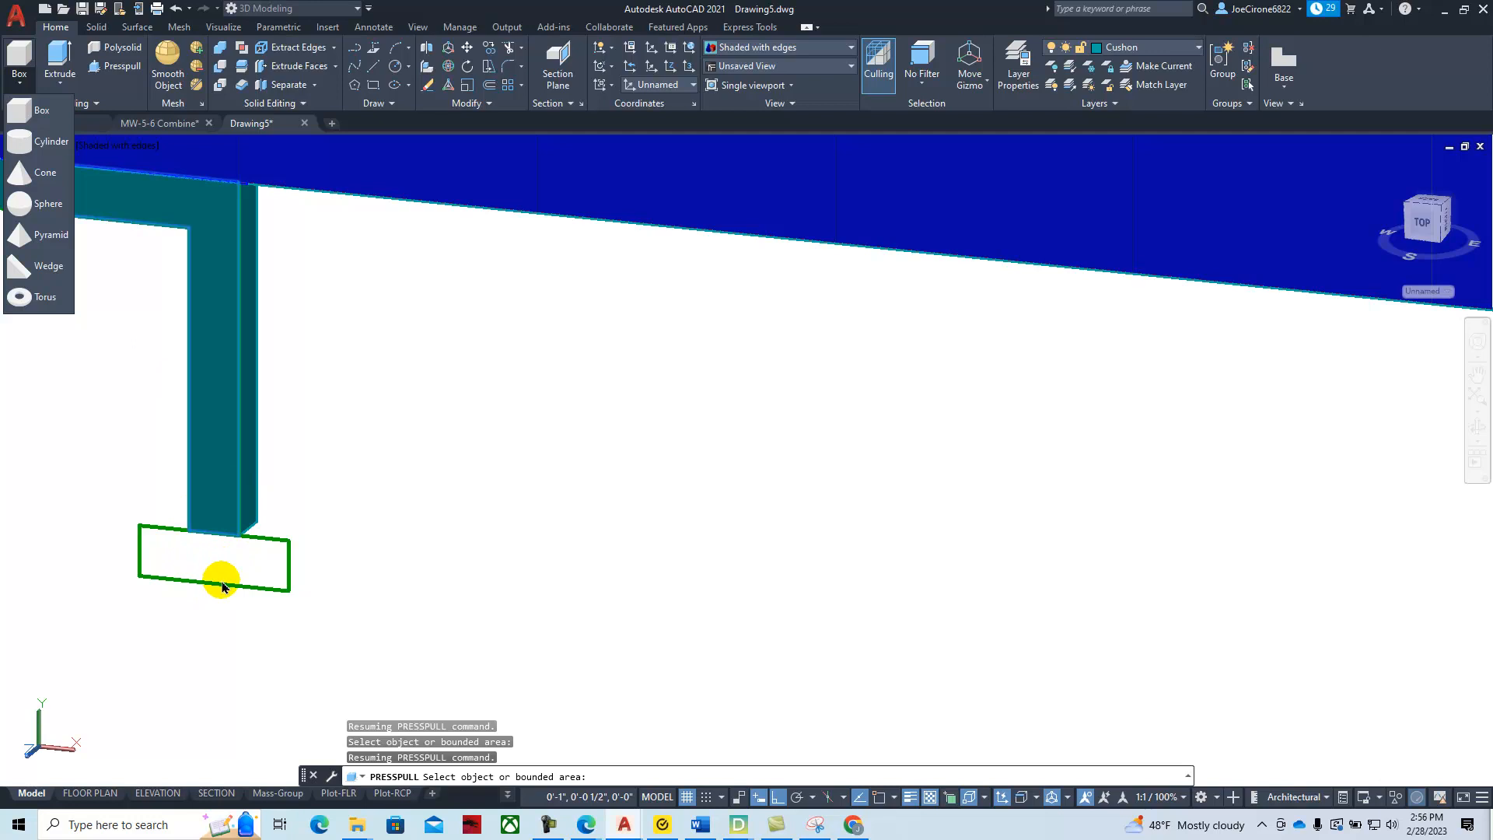
{"action": "left_click", "coordinate": [45, 141]}
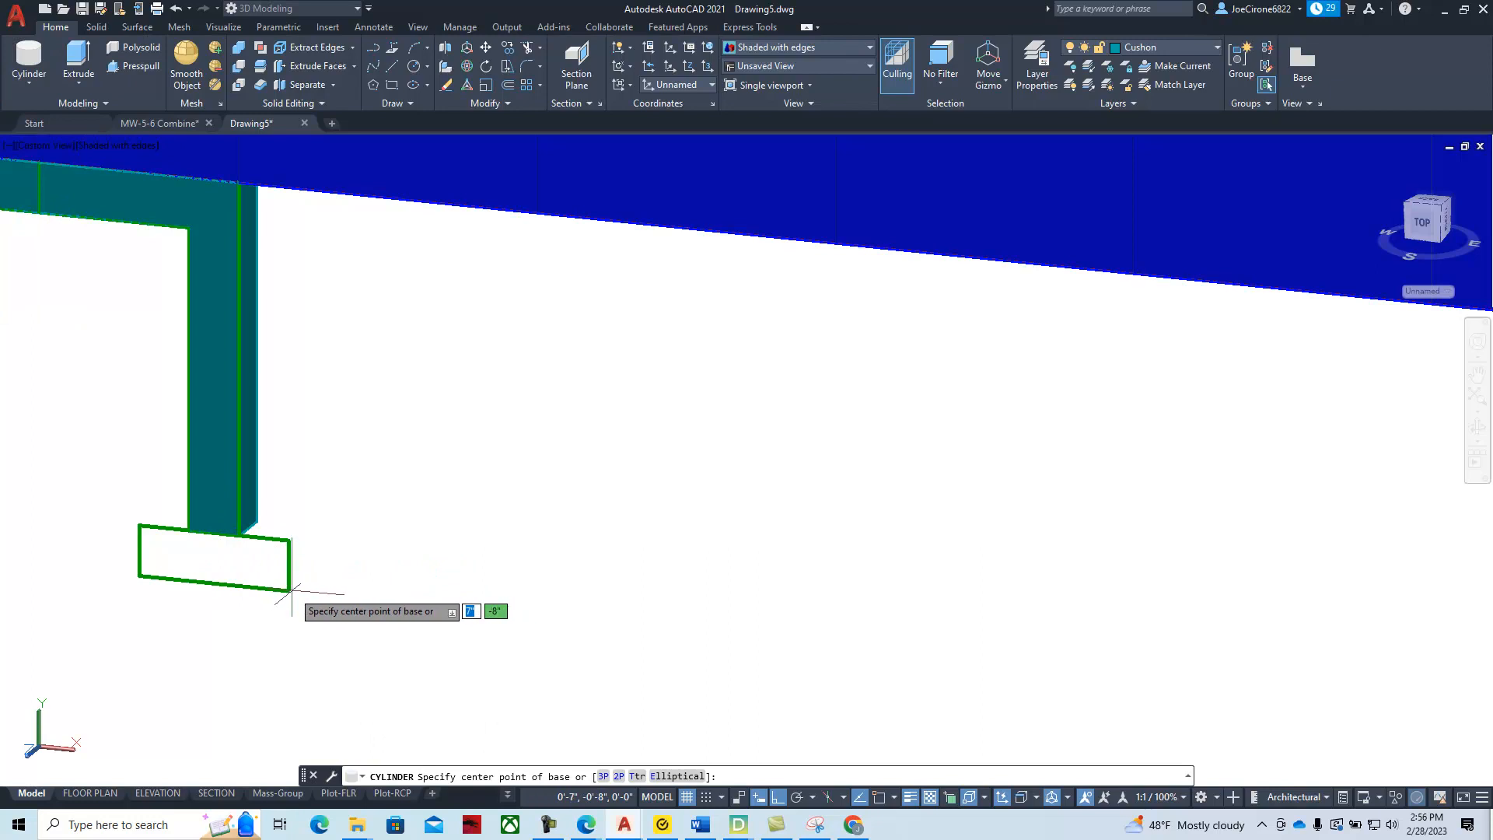
{"action": "left_click", "coordinate": [211, 566]}
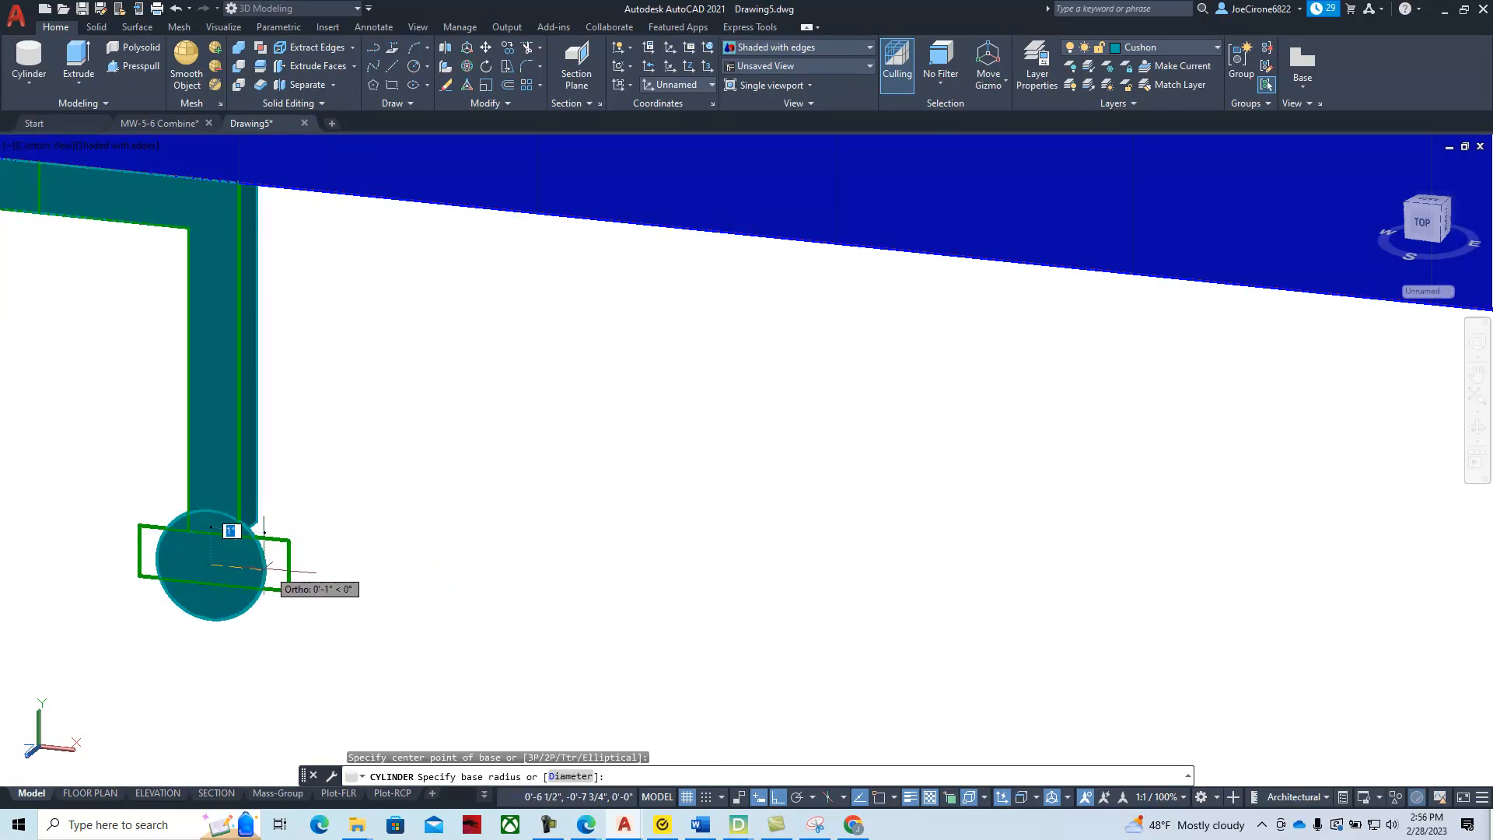
{"action": "key", "text": "Escape"}
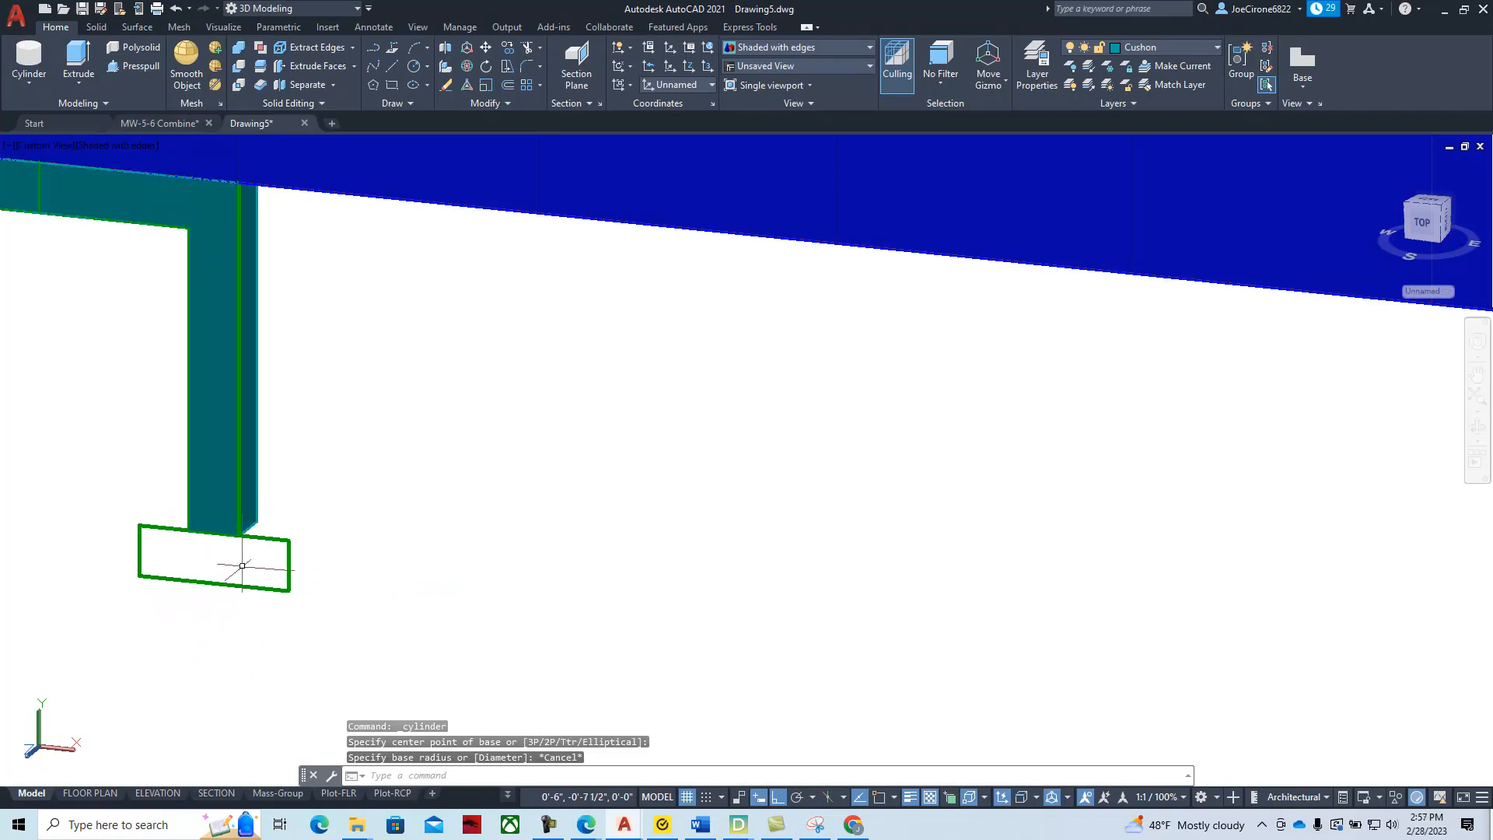
Restore the previous user coordinate system with the UCS command
{"action": "scroll", "coordinate": [474, 621], "scroll_direction": "down", "scroll_amount": 4}
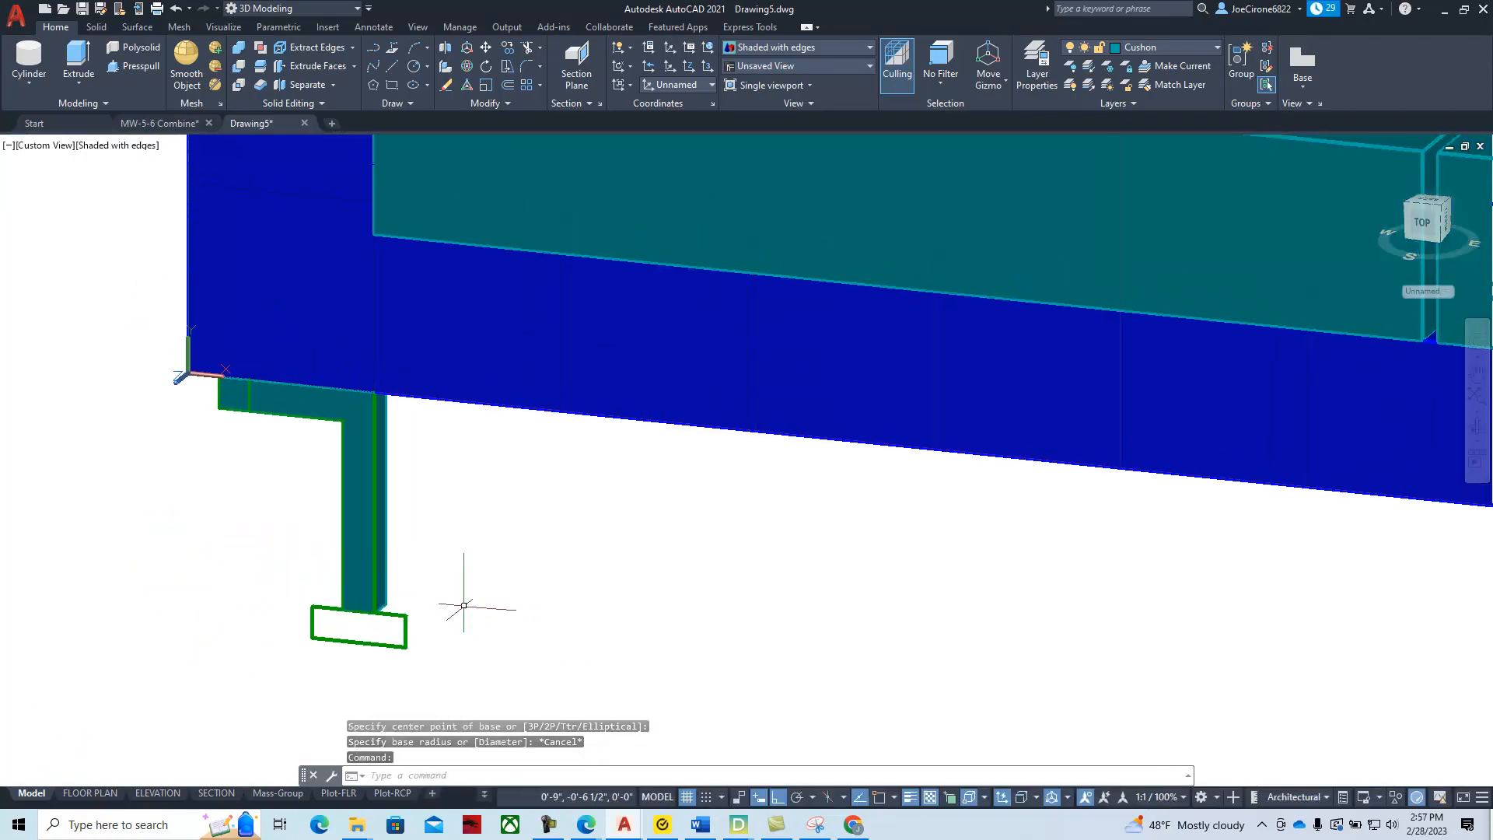
{"action": "scroll", "coordinate": [466, 585], "scroll_direction": "down", "scroll_amount": 2}
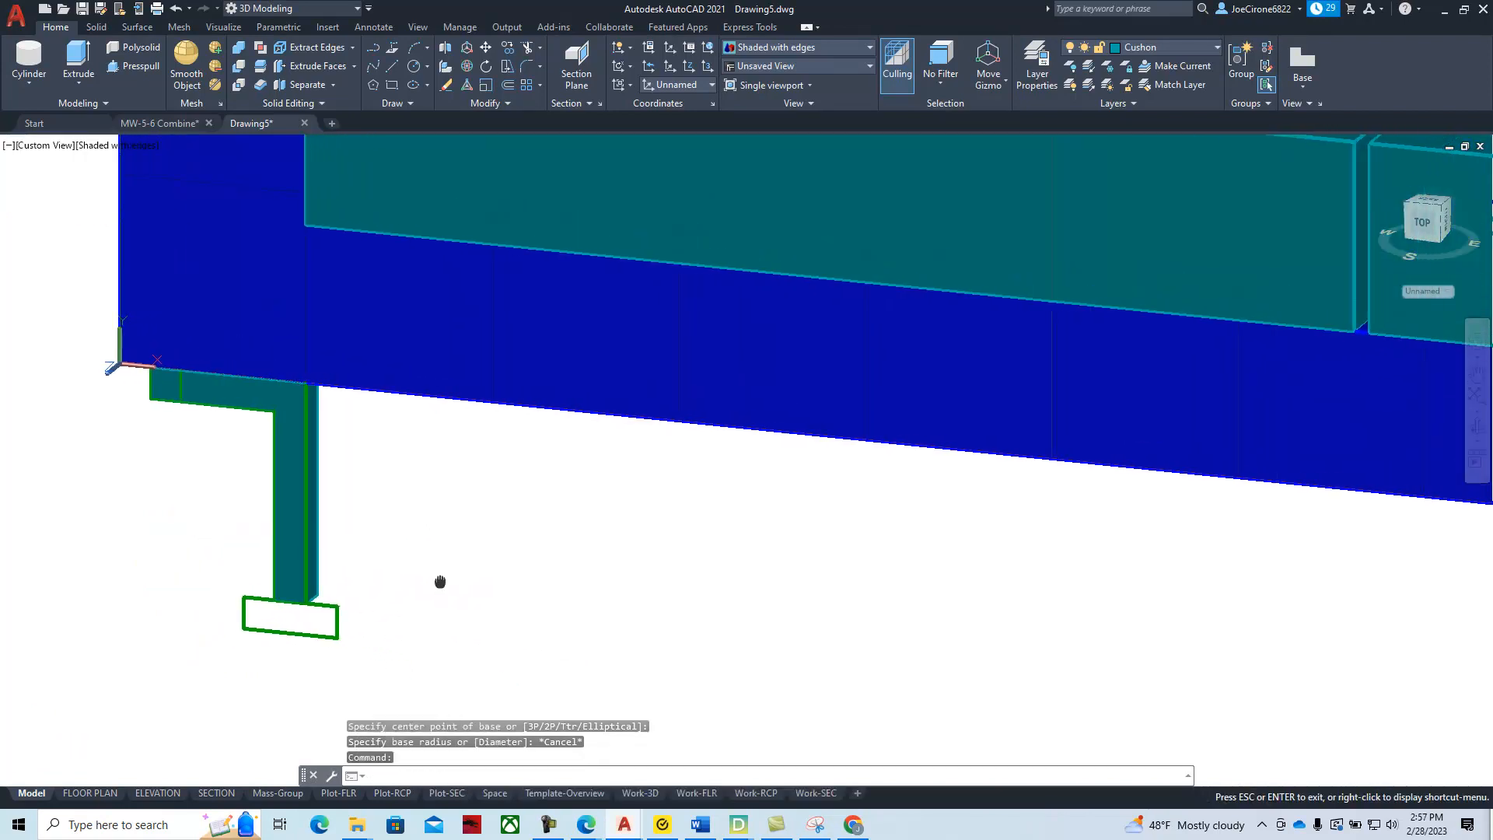
{"action": "scroll", "coordinate": [868, 591], "scroll_direction": "down", "scroll_amount": 3}
{"action": "middle_click_drag", "start_coordinate": [868, 591], "coordinate": [522, 557]}
{"action": "middle_click_drag", "start_coordinate": [773, 560], "coordinate": [879, 560]}
{"action": "scroll", "coordinate": [863, 619], "scroll_direction": "up", "scroll_amount": 5}
{"action": "scroll", "coordinate": [868, 625], "scroll_direction": "down", "scroll_amount": 3}
{"action": "scroll", "coordinate": [676, 528], "scroll_direction": "down", "scroll_amount": 4}
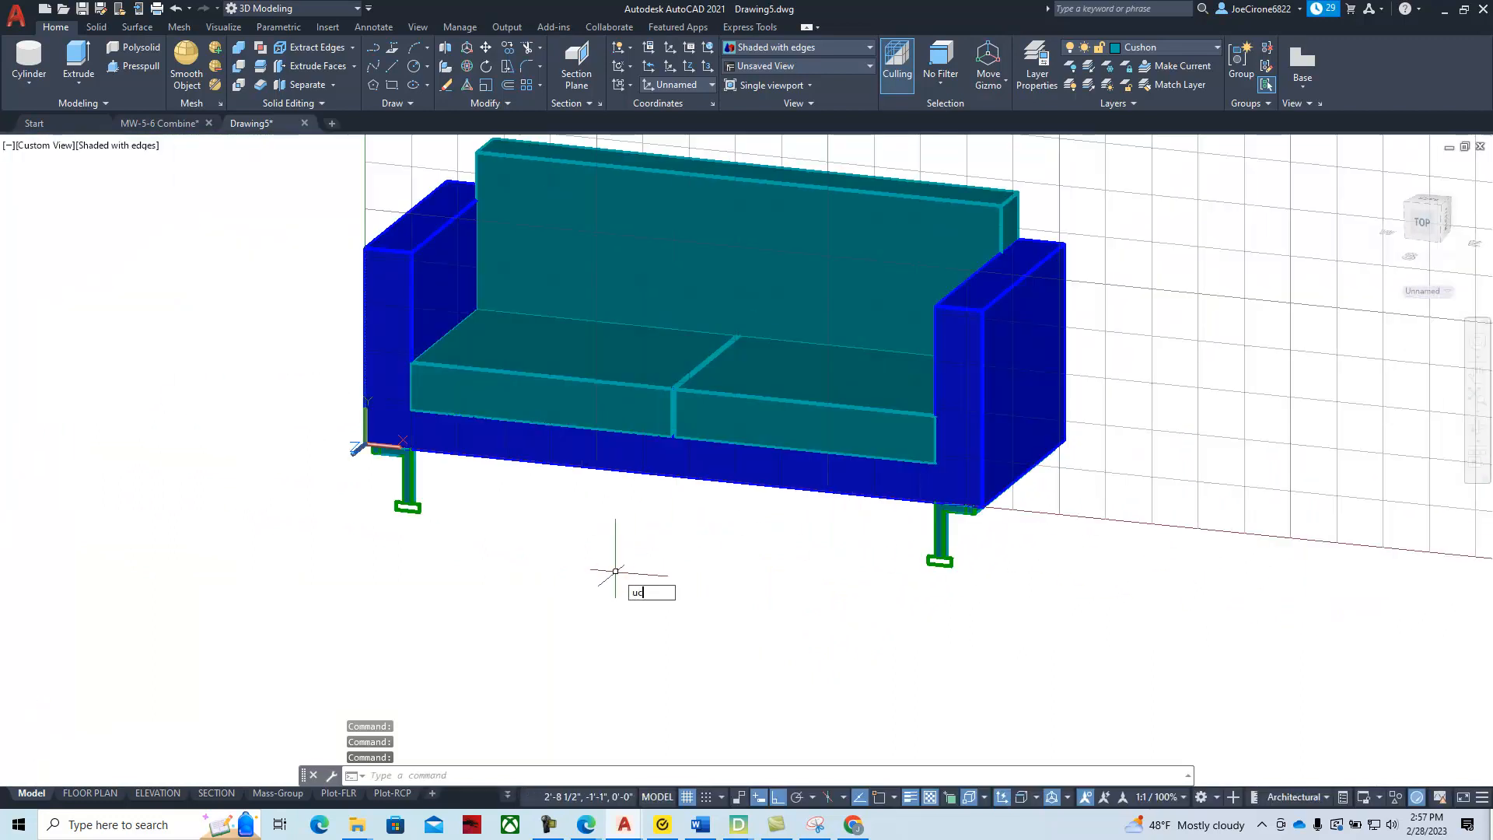
{"action": "key", "text": "Return"}
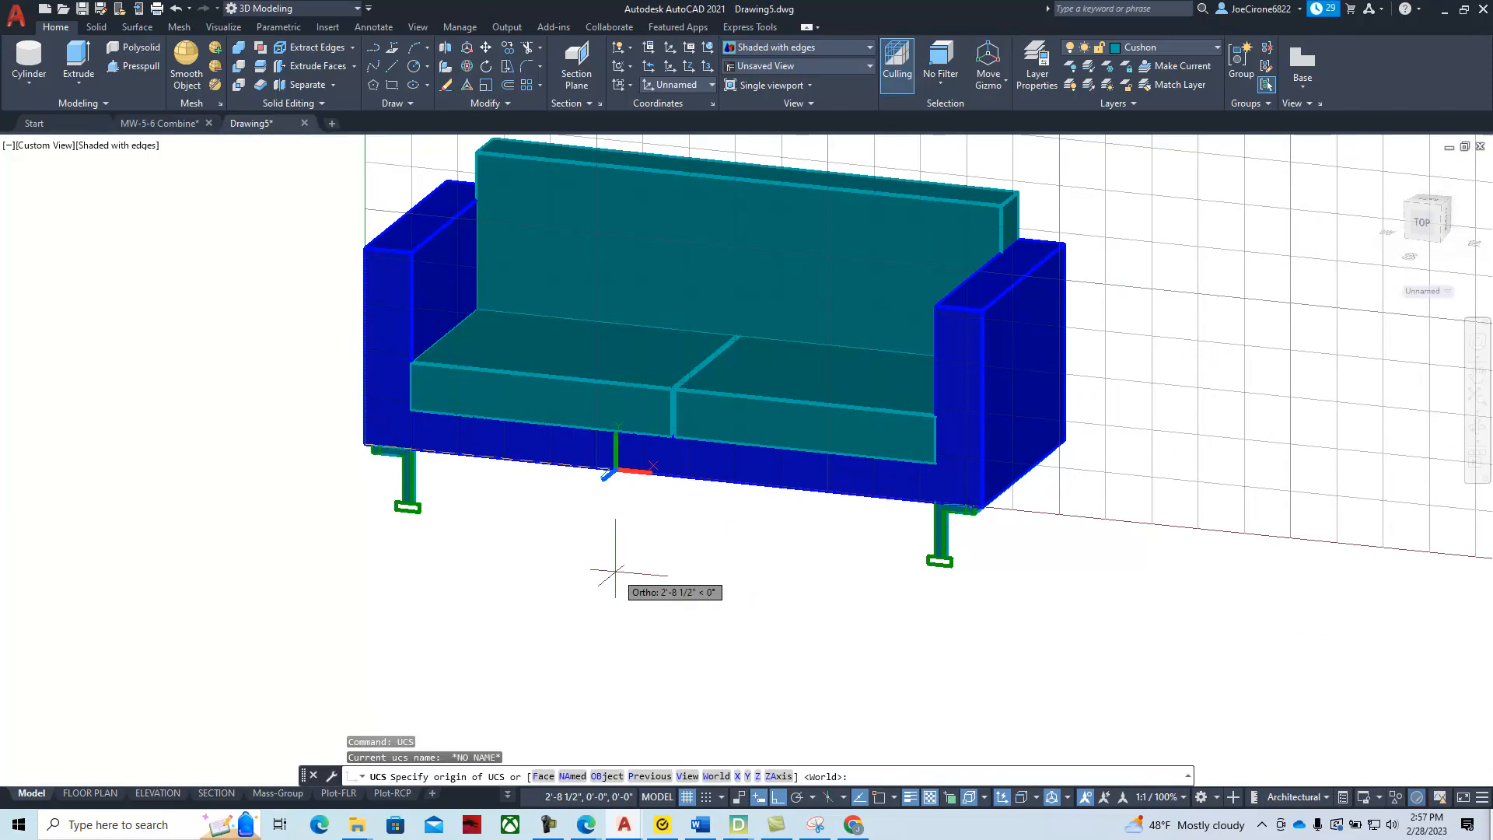
{"action": "type", "text": "p"}
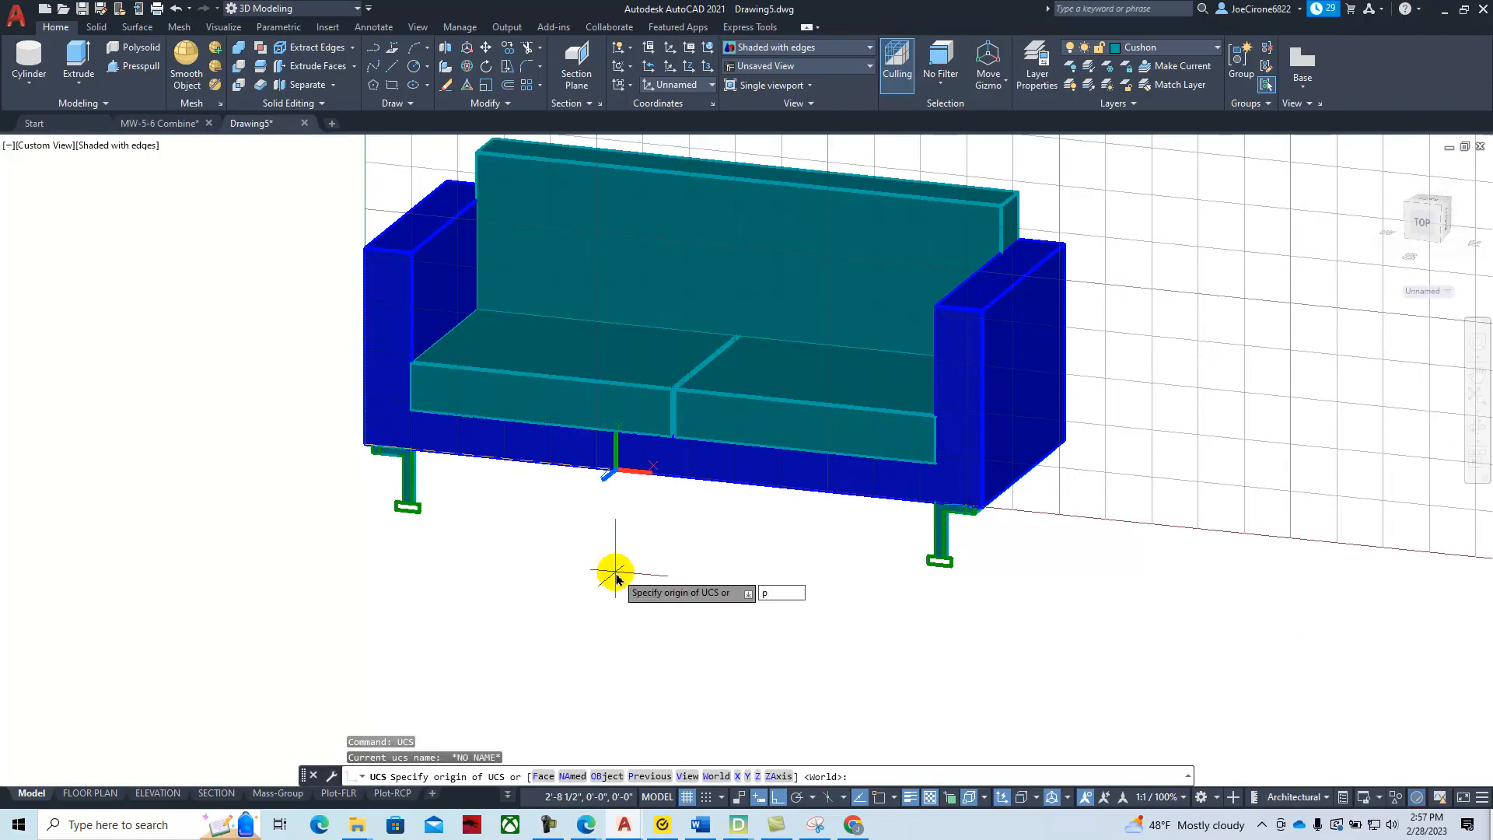
{"action": "key", "text": "Return"}
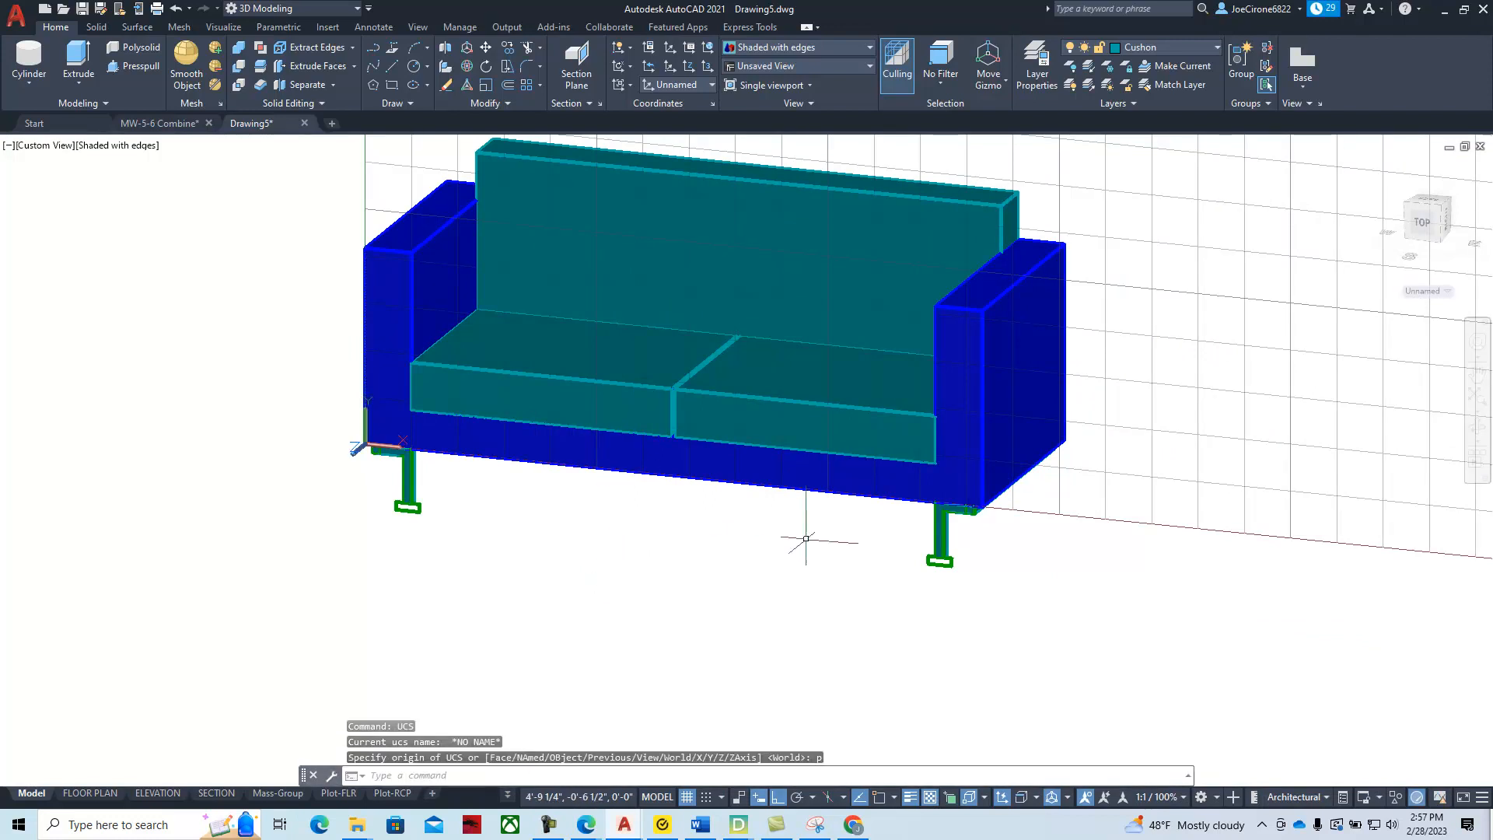
{"action": "scroll", "coordinate": [510, 513], "scroll_direction": "up", "scroll_amount": 3}
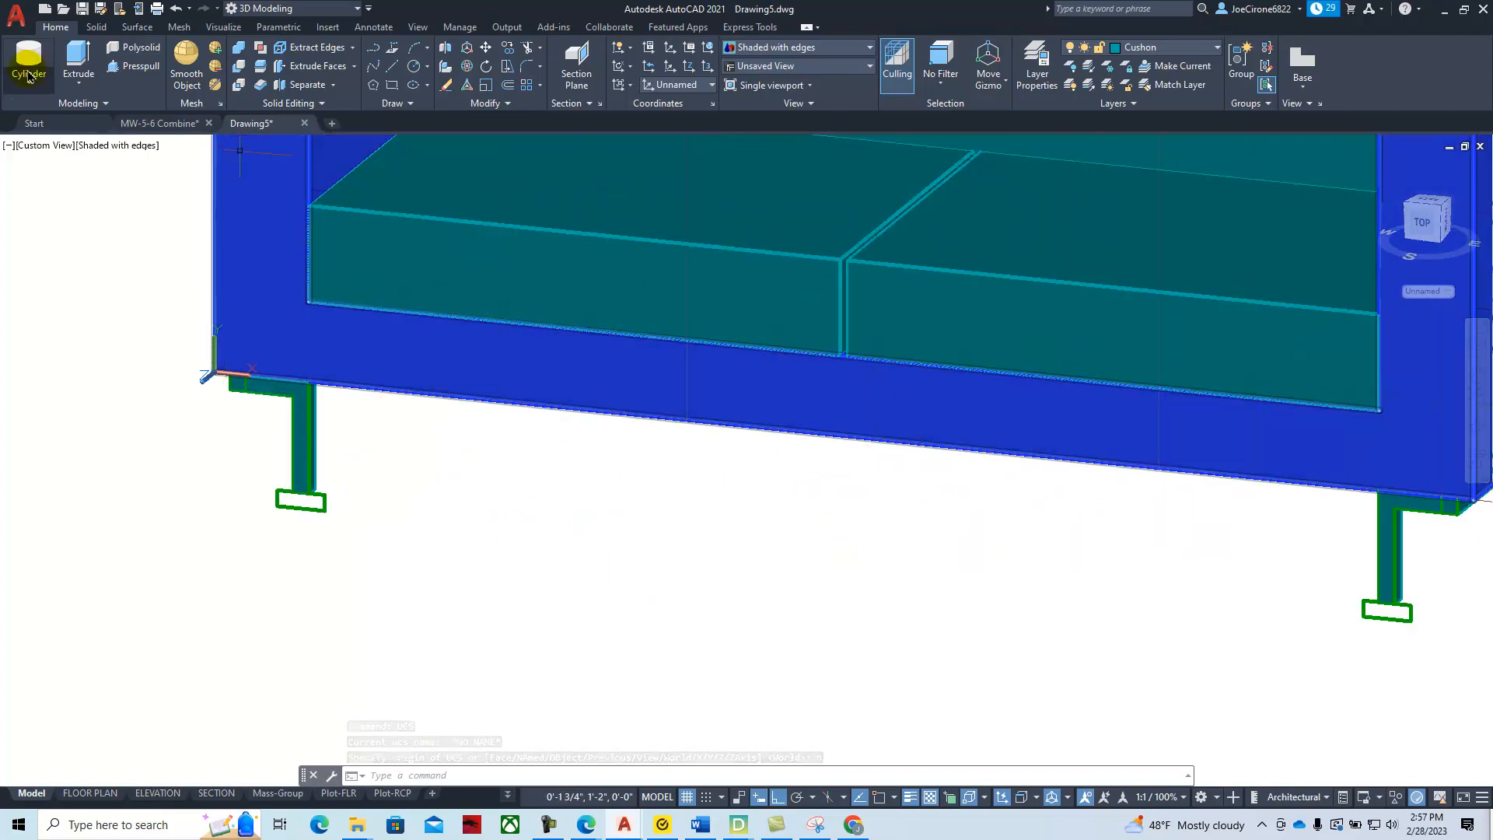
{"action": "left_click", "coordinate": [727, 588]}
{"action": "left_click_drag", "start_coordinate": [727, 589], "coordinate": [576, 427]}
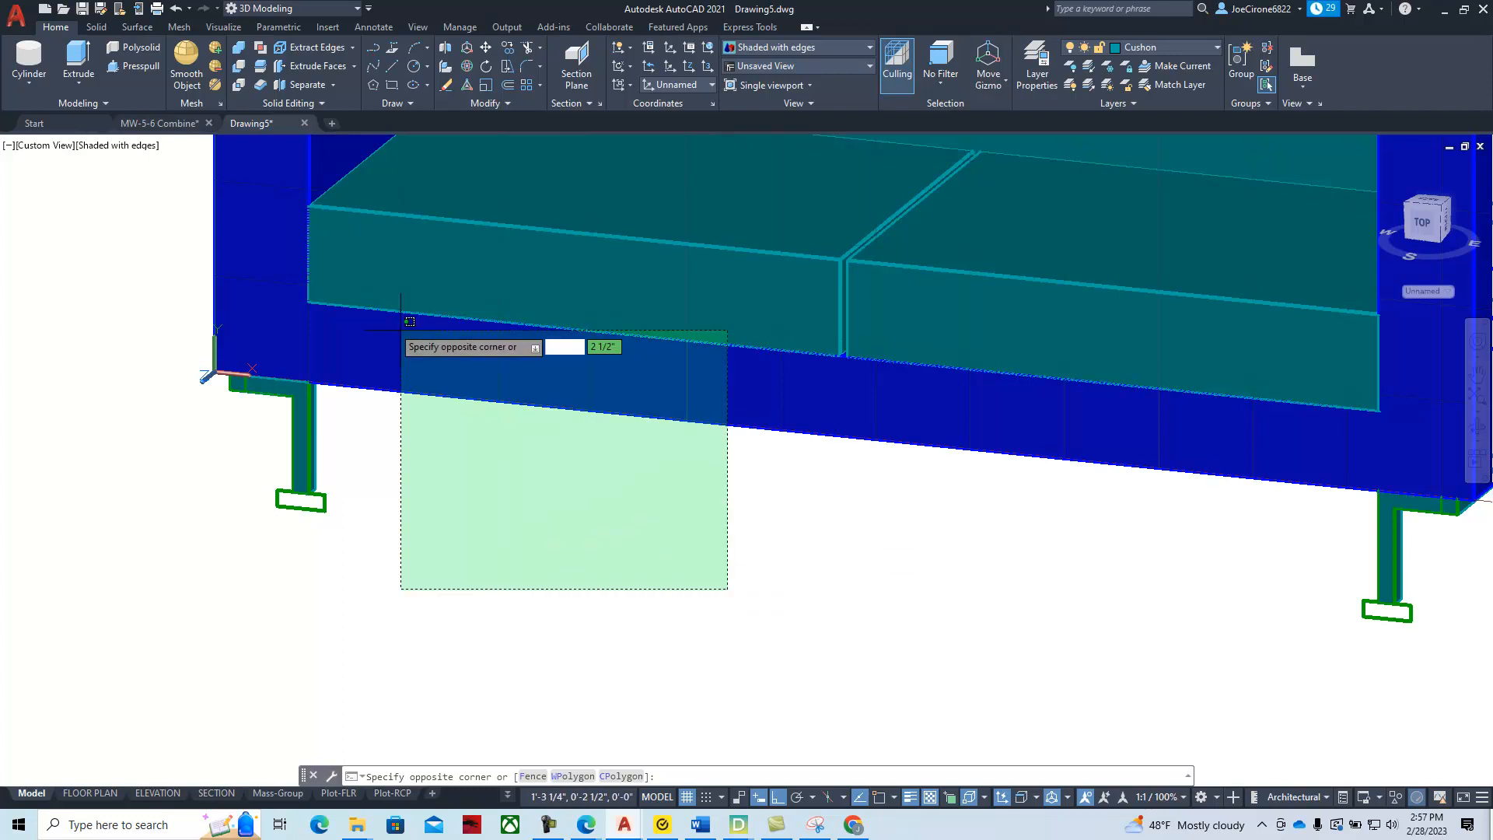
{"action": "key", "text": "Escape"}
{"action": "key", "text": "Escape"}
{"action": "left_click", "coordinate": [27, 62]}
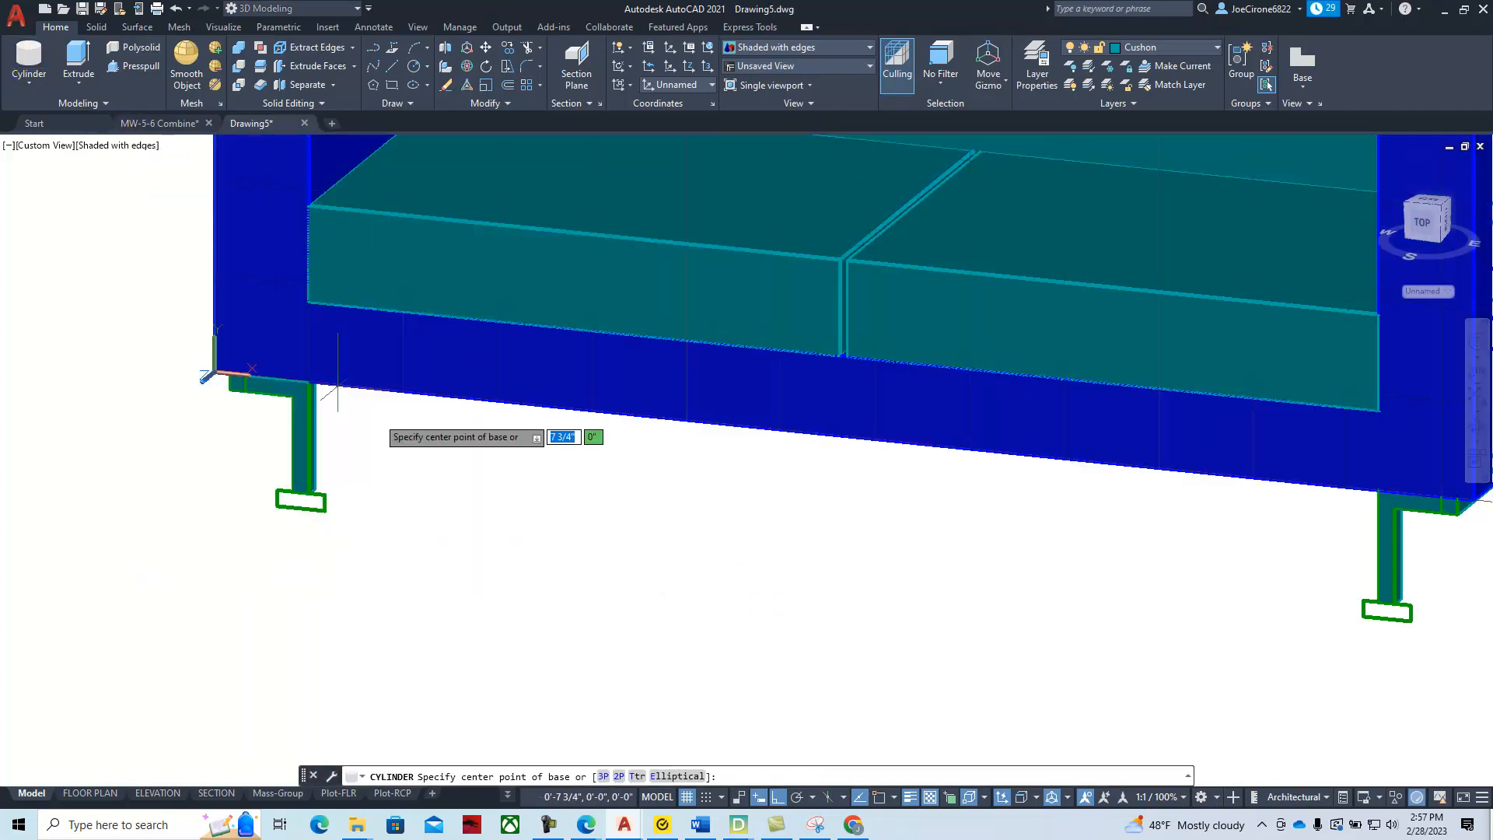
{"action": "left_click", "coordinate": [645, 594]}
{"action": "key", "text": "Escape"}
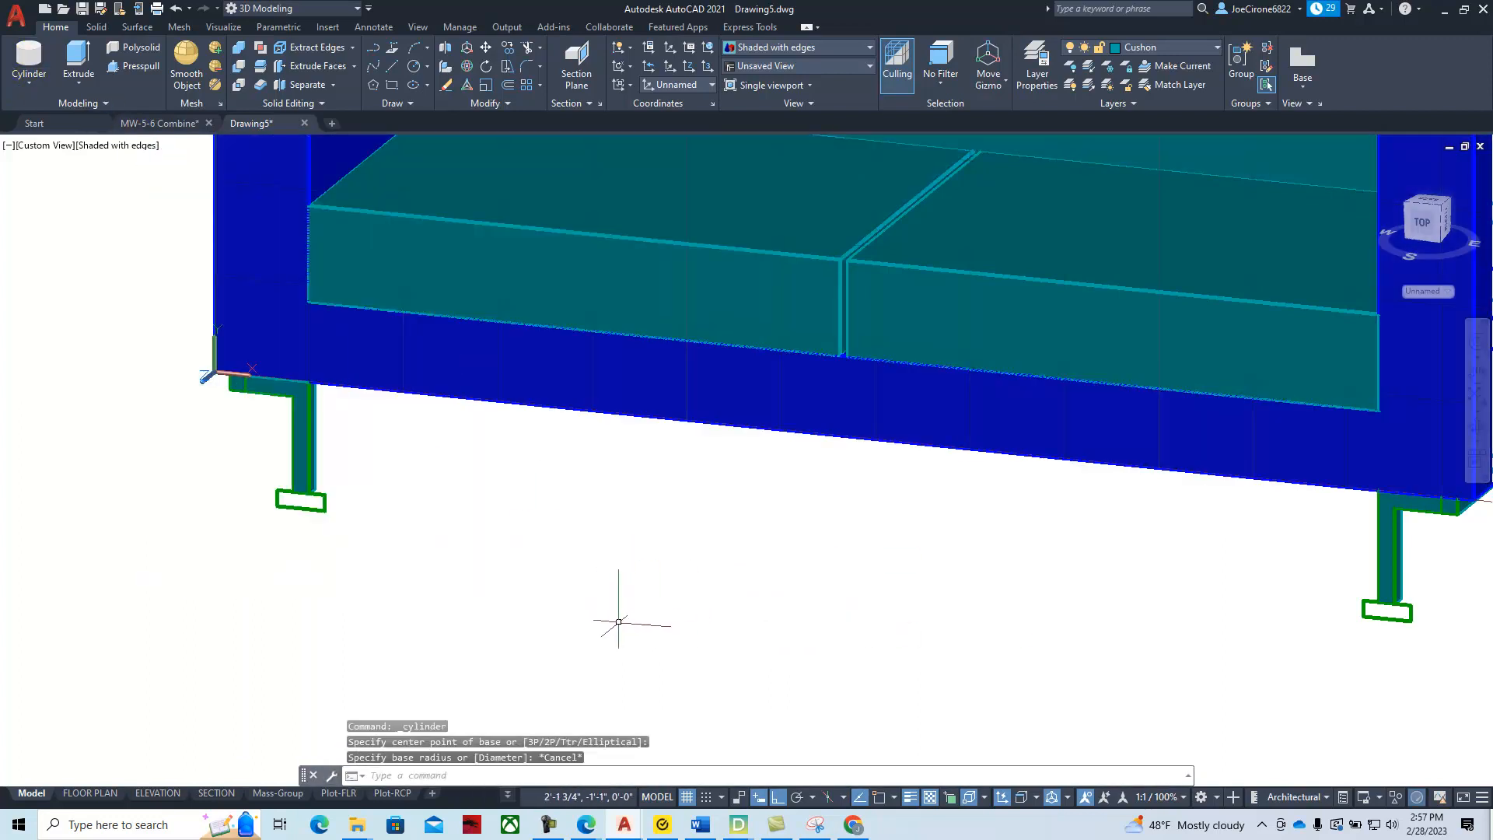
Set the user coordinate system to World
{"action": "key", "text": "Return"}
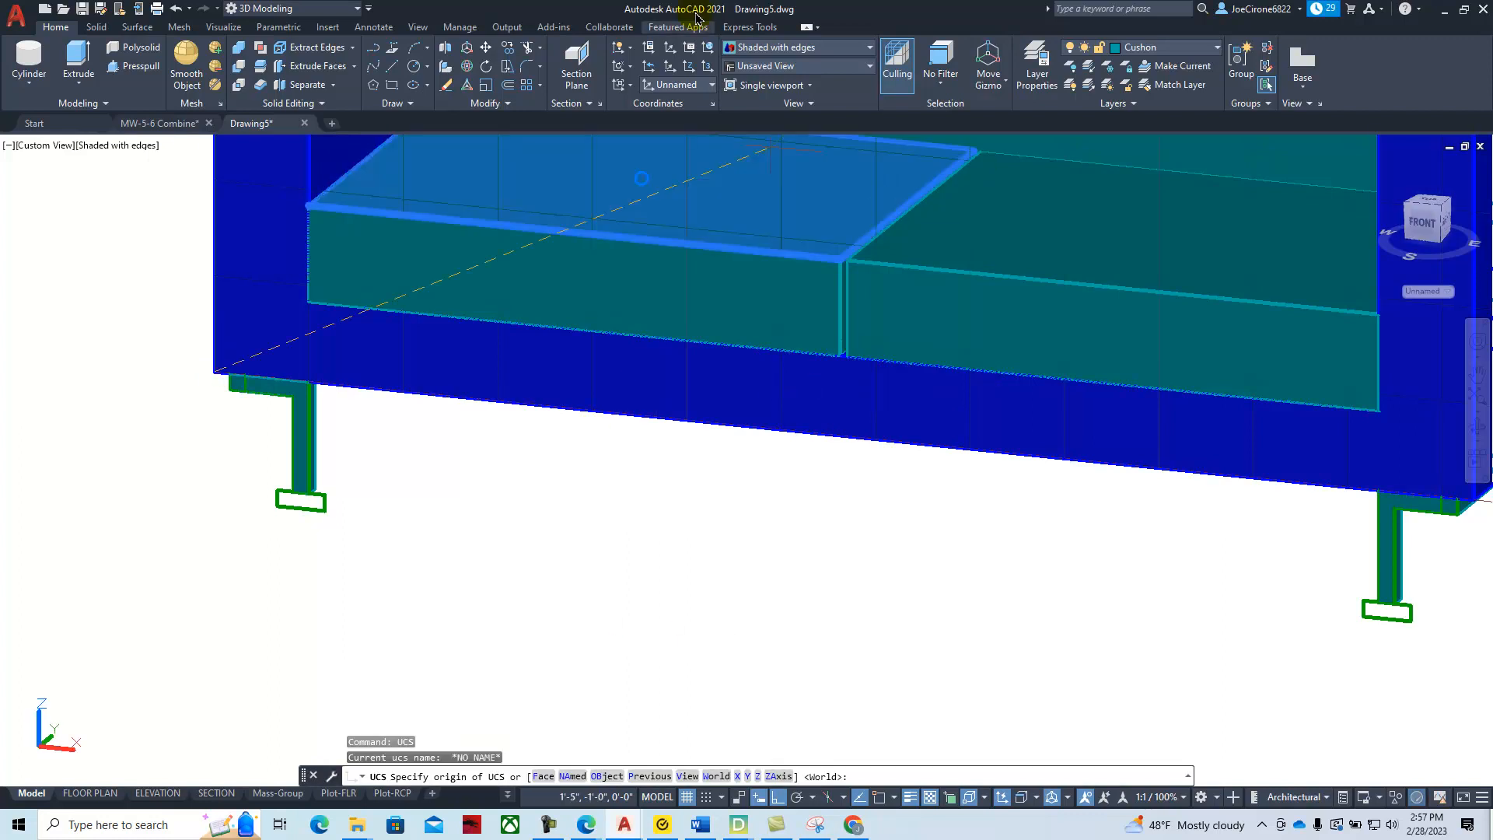
{"action": "left_click", "coordinate": [708, 48]}
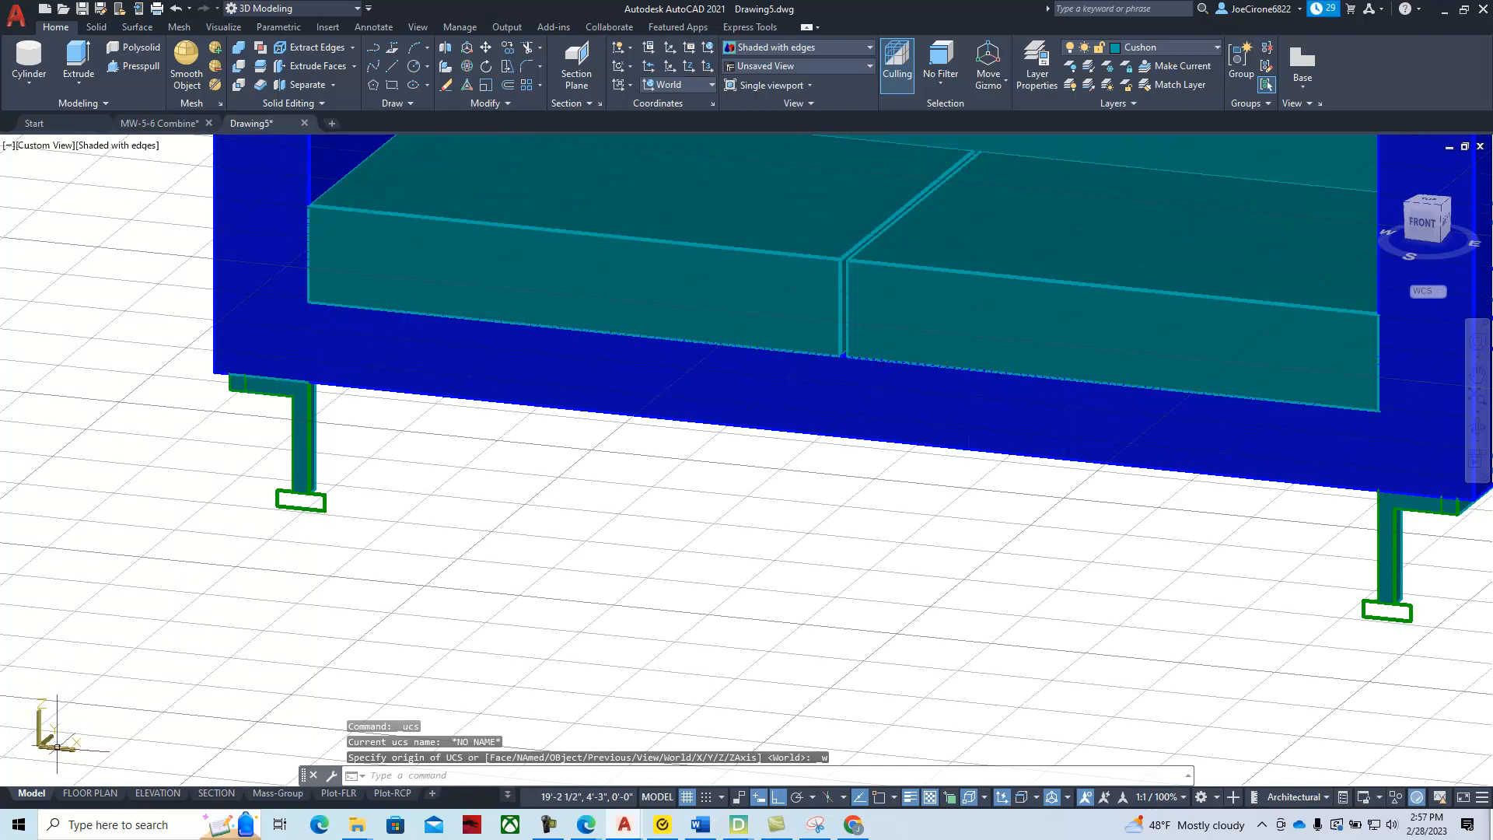
Create a cylinder at the left foot profile, centred on its bottom edge's midpoint, with radius and height snapped to the profile's right-hand corners
{"action": "scroll", "coordinate": [111, 488], "scroll_direction": "up", "scroll_amount": 3}
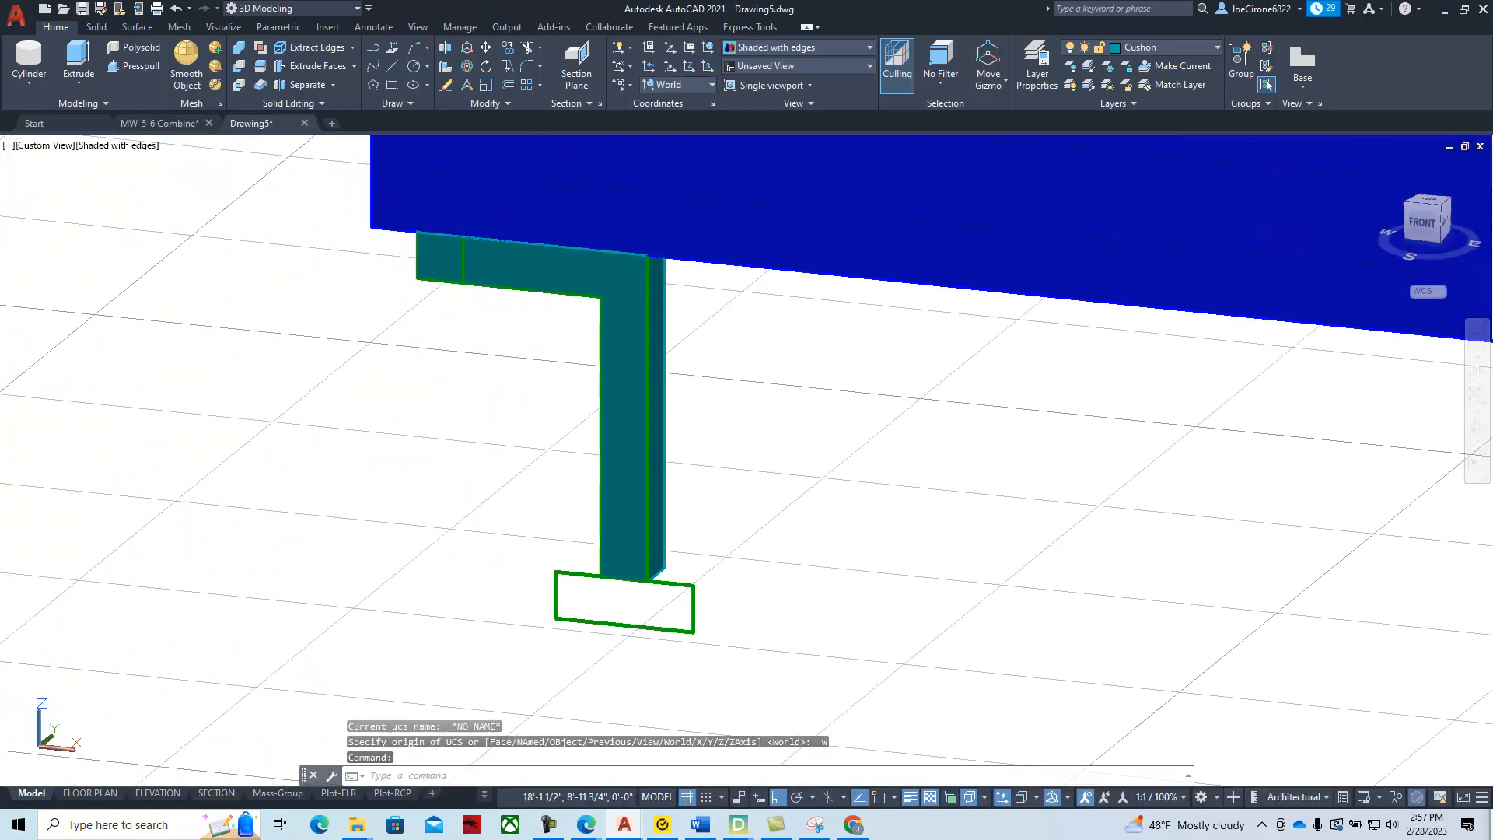
{"action": "left_click", "coordinate": [22, 58]}
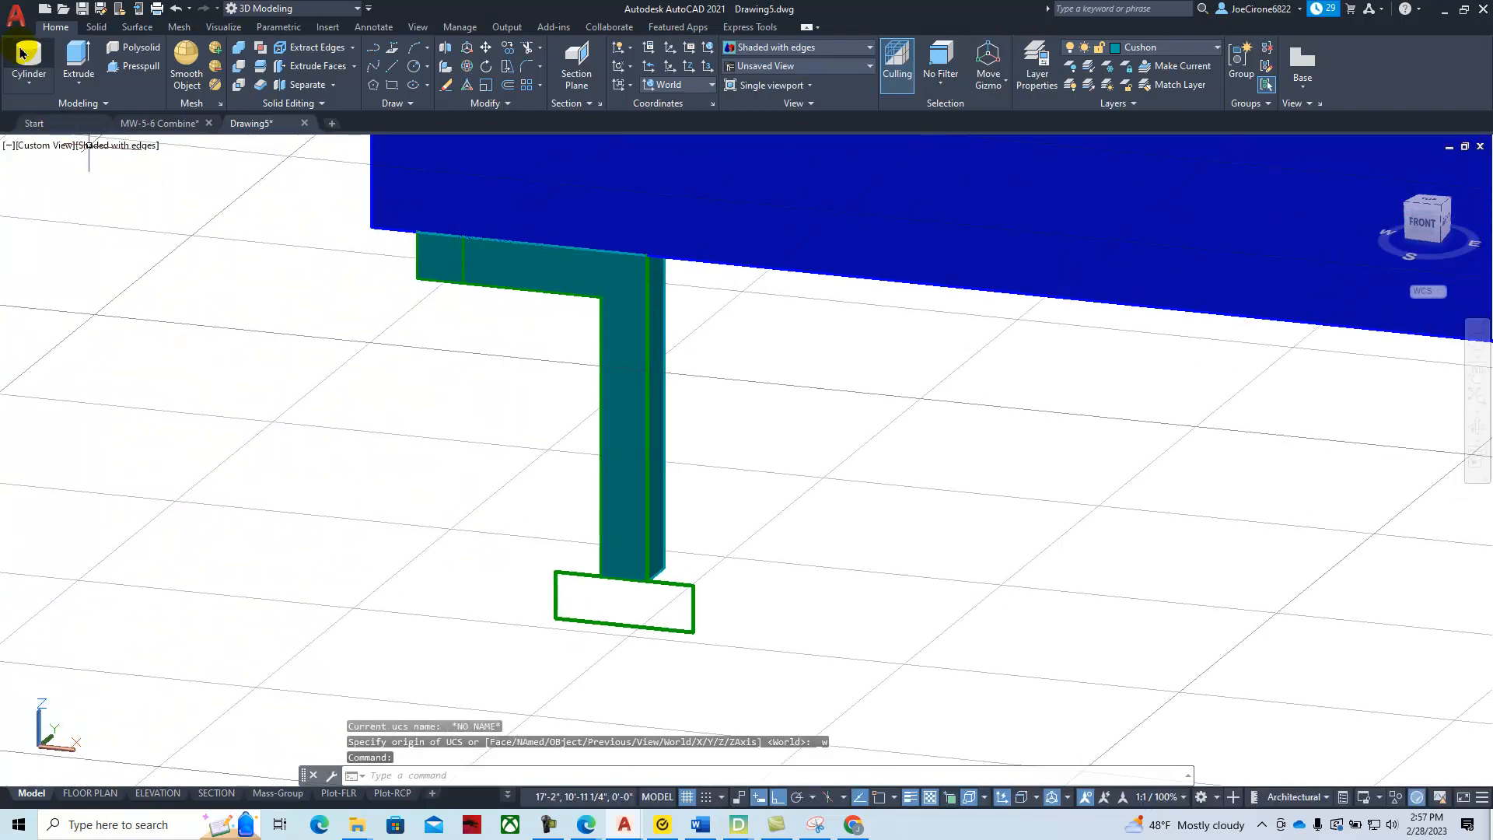
{"action": "right_click", "coordinate": [620, 629], "text": "shift"}
{"action": "left_click", "coordinate": [665, 347]}
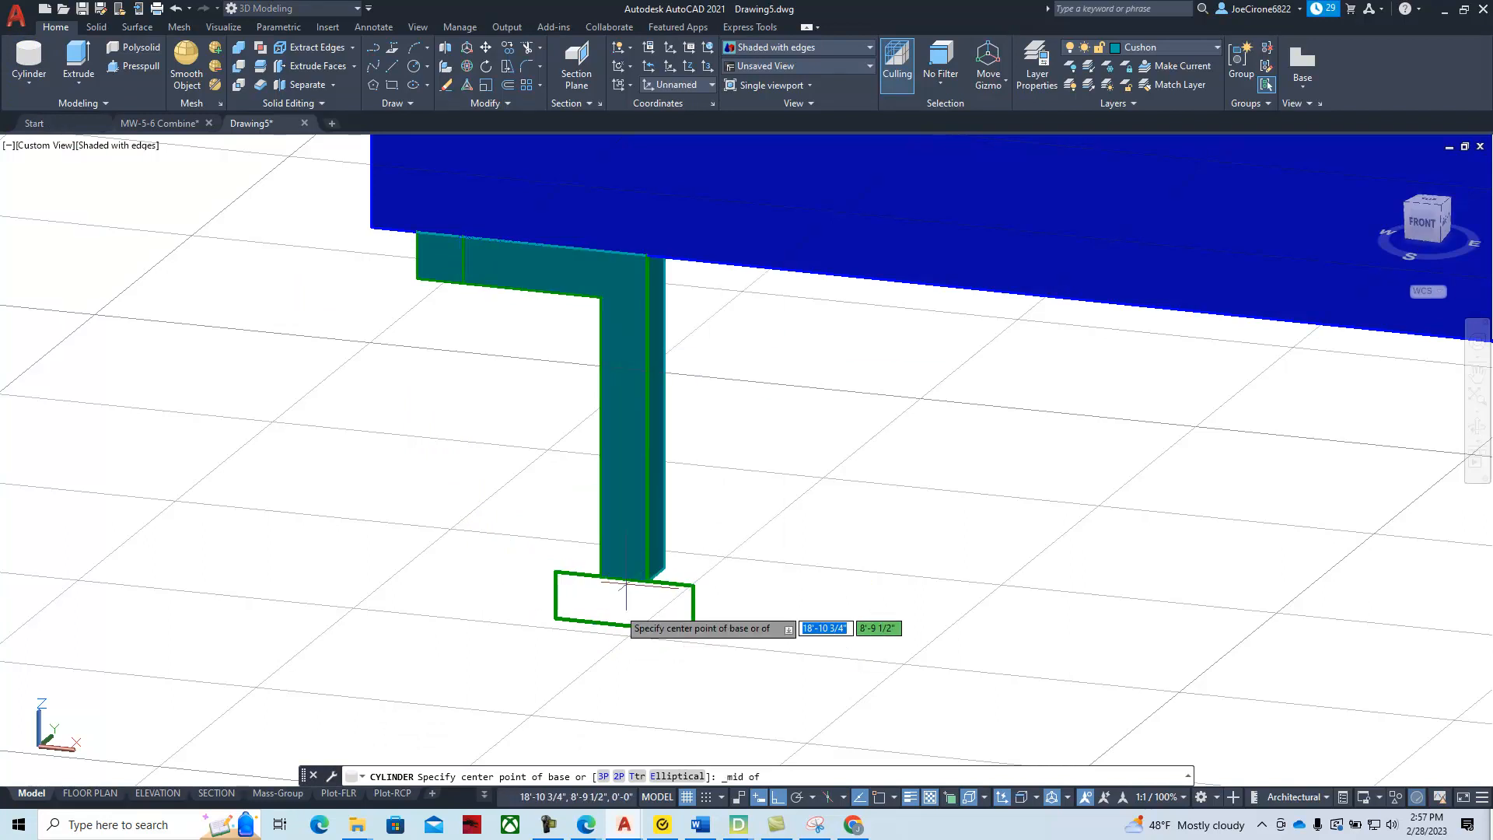
{"action": "left_click", "coordinate": [624, 623]}
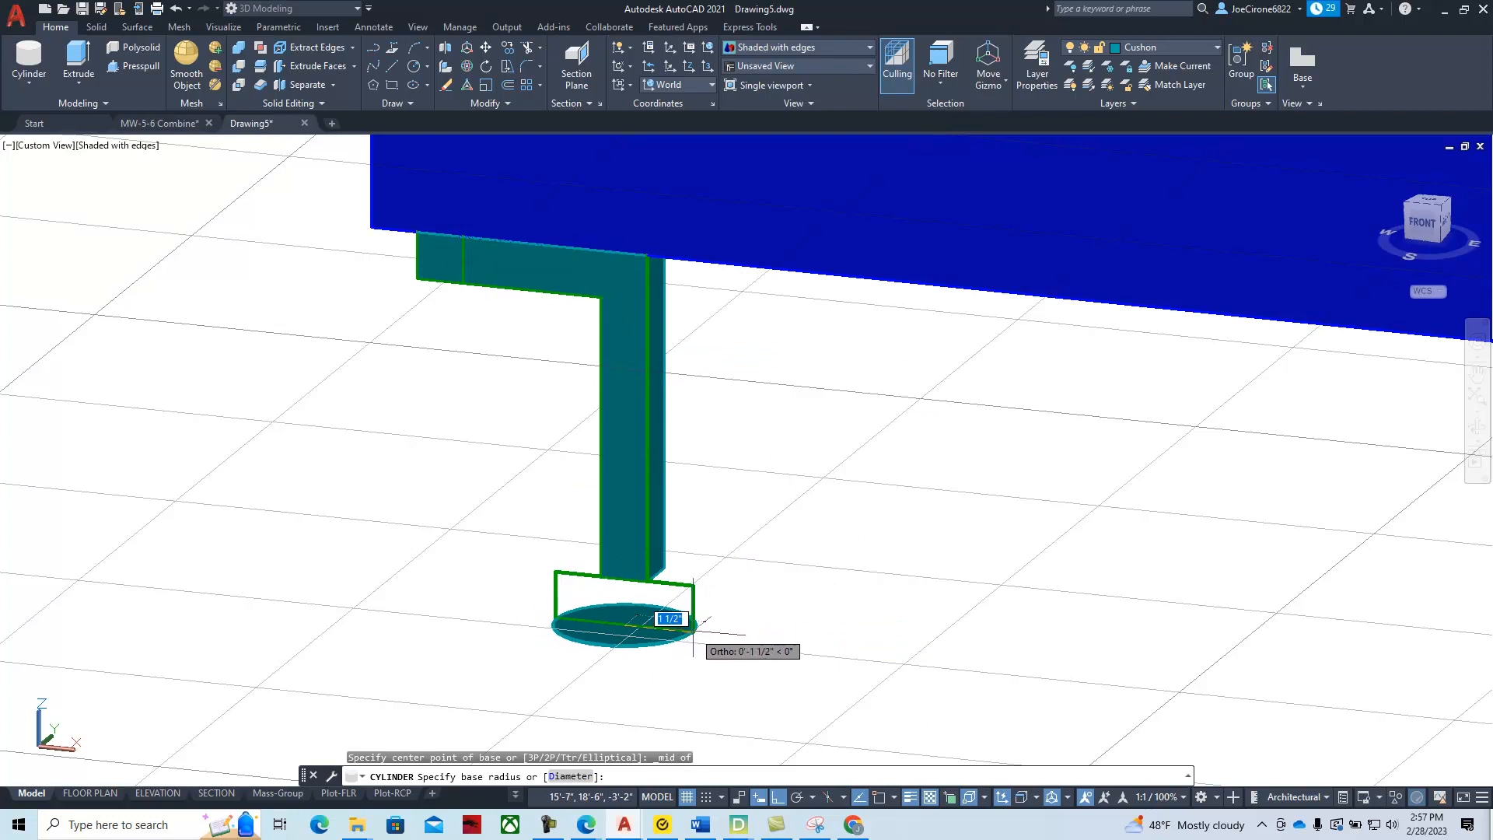
{"action": "right_click", "coordinate": [716, 658], "text": "shift"}
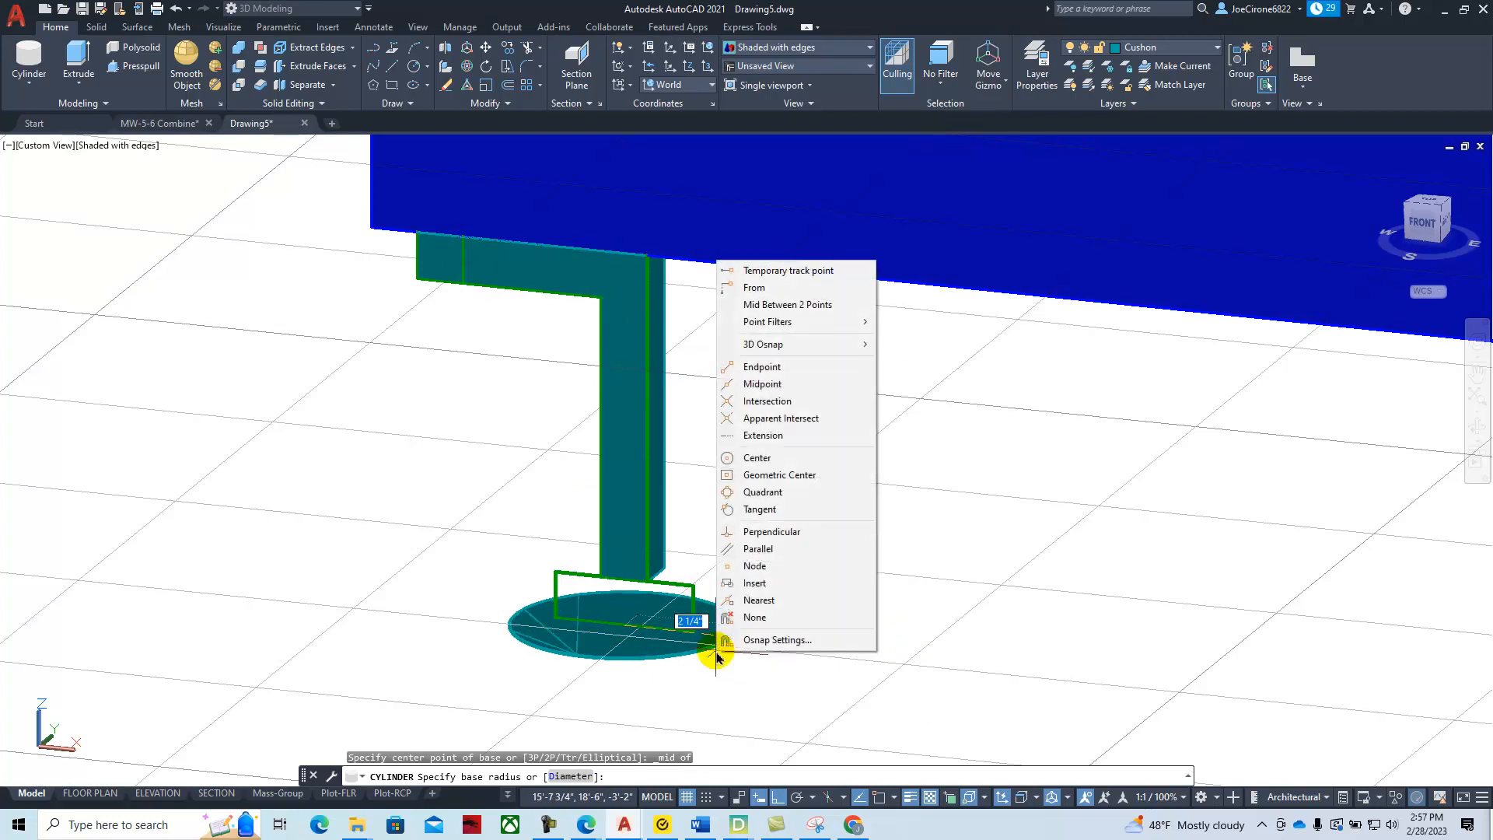
{"action": "left_click", "coordinate": [756, 371]}
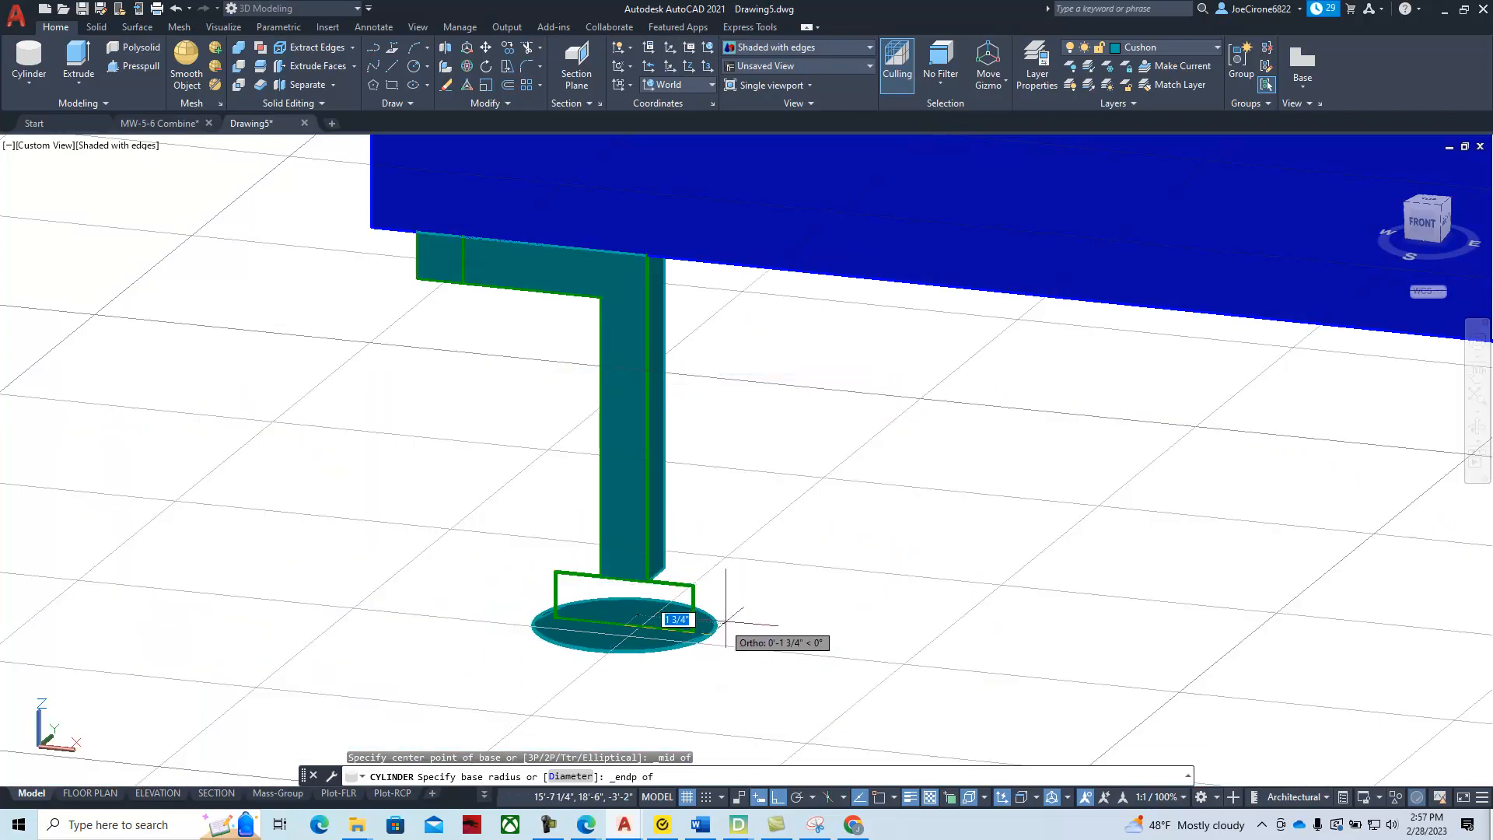
{"action": "left_click", "coordinate": [692, 634]}
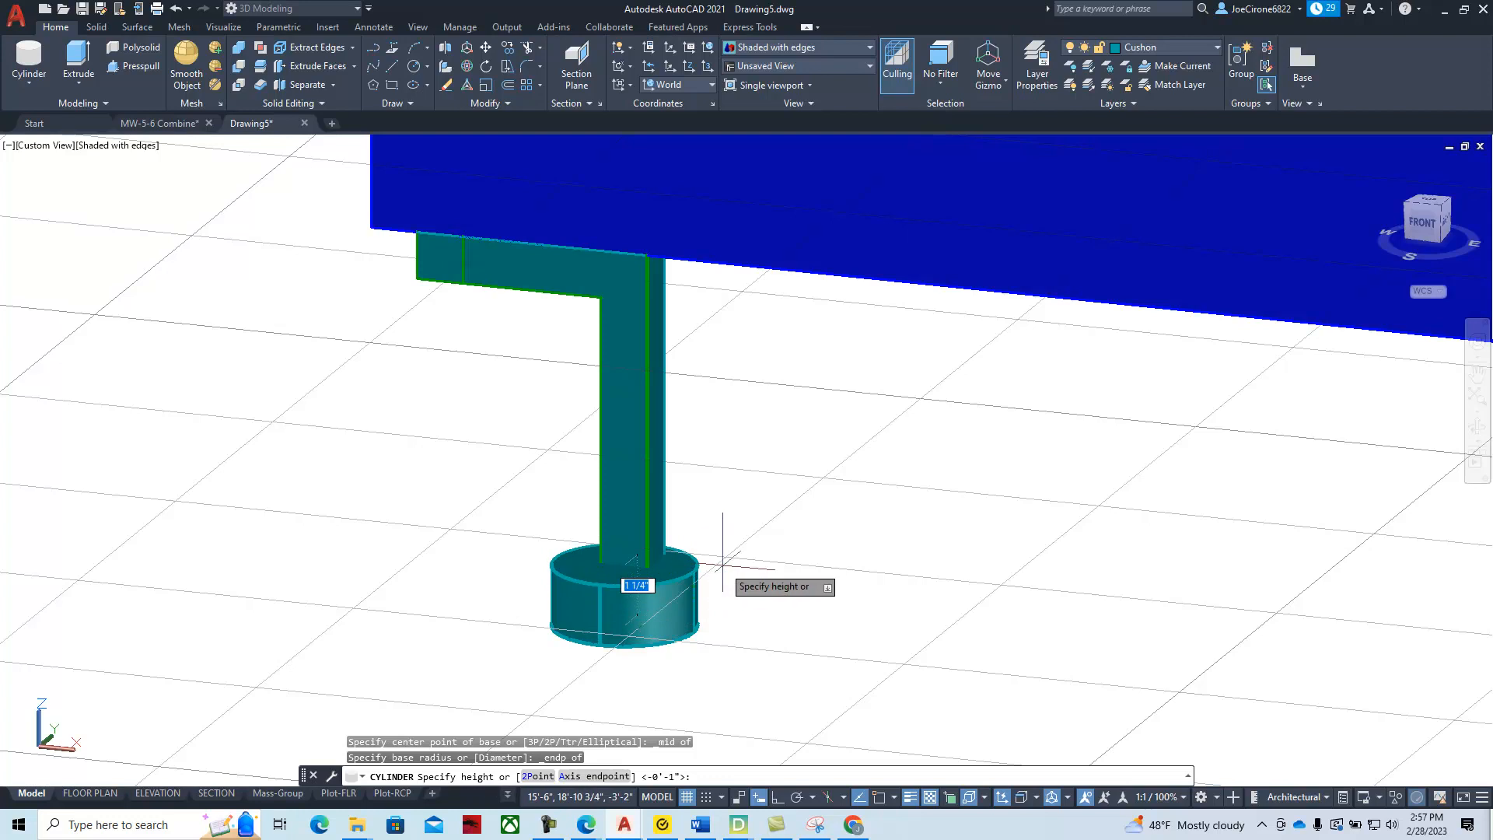
{"action": "right_click", "coordinate": [723, 567], "text": "shift"}
{"action": "left_click", "coordinate": [763, 288]}
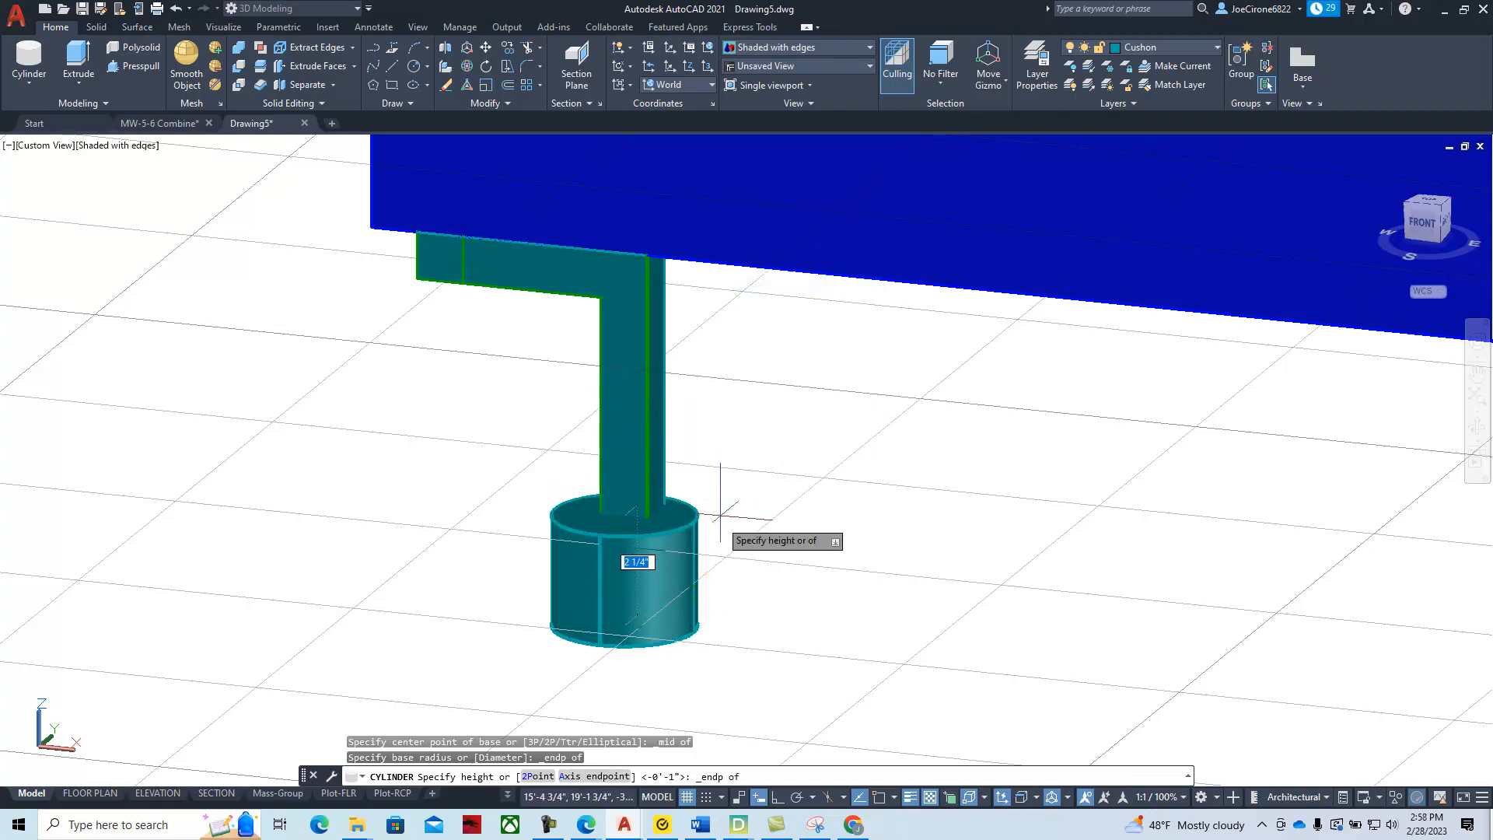
{"action": "left_click", "coordinate": [691, 593]}
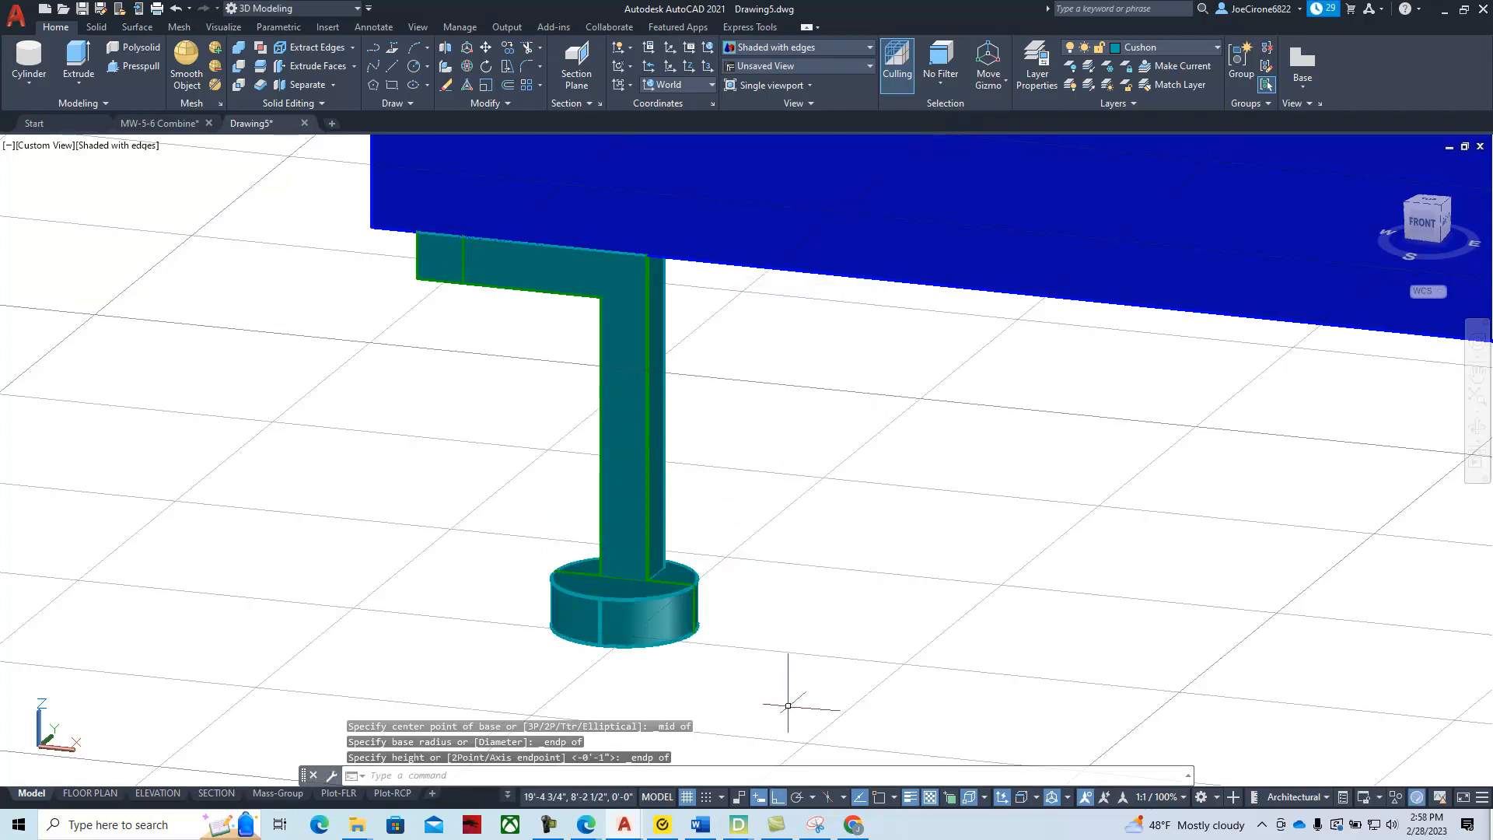
{"action": "key", "text": "Escape"}
Copy the cylindrical foot from the left leg's lower front inner corner to the matching lower front corner of the right leg
{"action": "scroll", "coordinate": [794, 676], "scroll_direction": "down", "scroll_amount": 3}
{"action": "middle_click_drag", "start_coordinate": [833, 599], "coordinate": [456, 516]}
{"action": "scroll", "coordinate": [722, 577], "scroll_direction": "down", "scroll_amount": 2}
{"action": "middle_click_drag", "start_coordinate": [723, 577], "coordinate": [657, 557]}
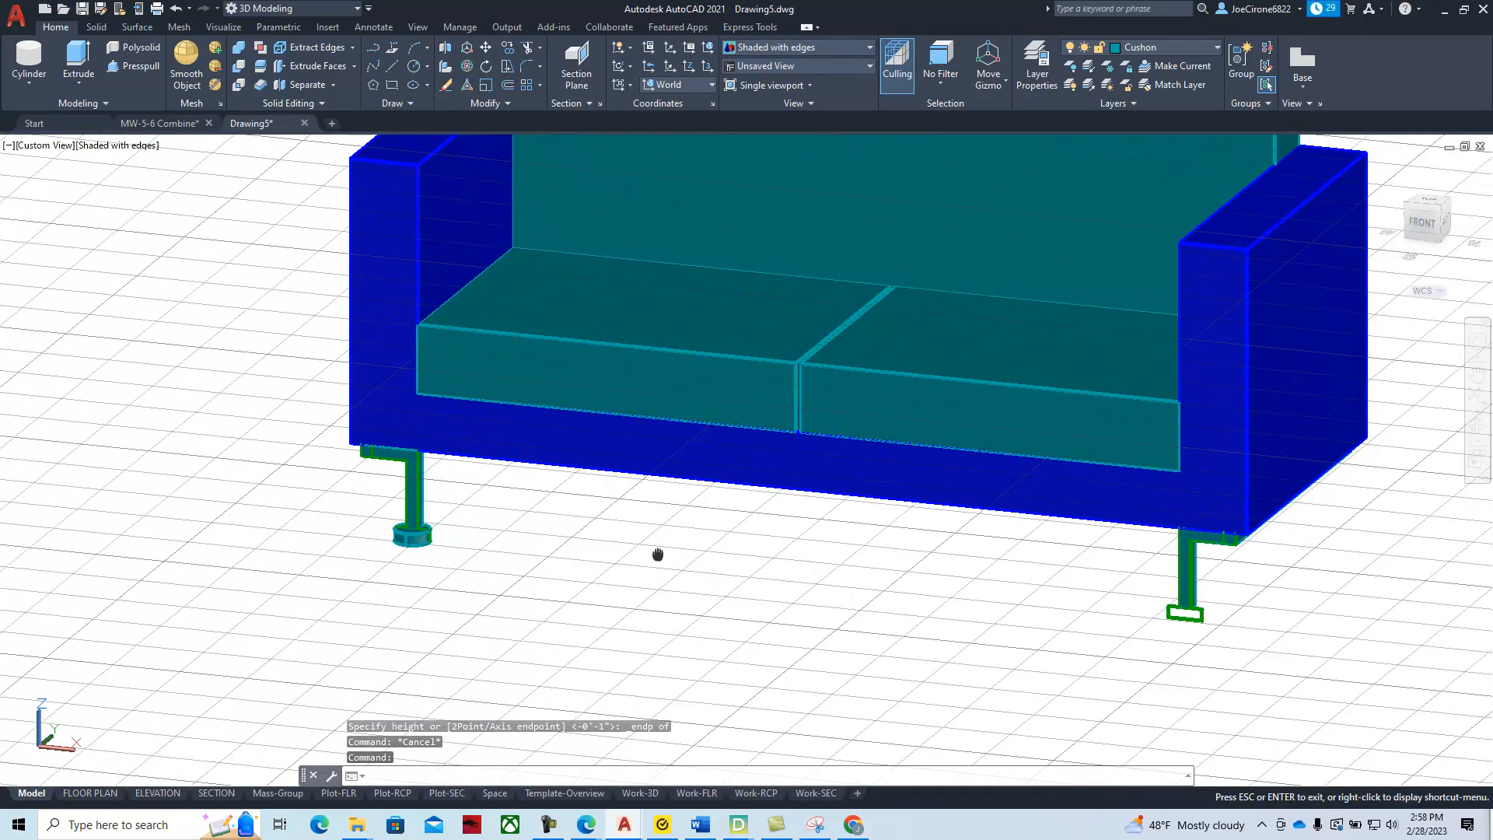
{"action": "scroll", "coordinate": [474, 537], "scroll_direction": "up", "scroll_amount": 3}
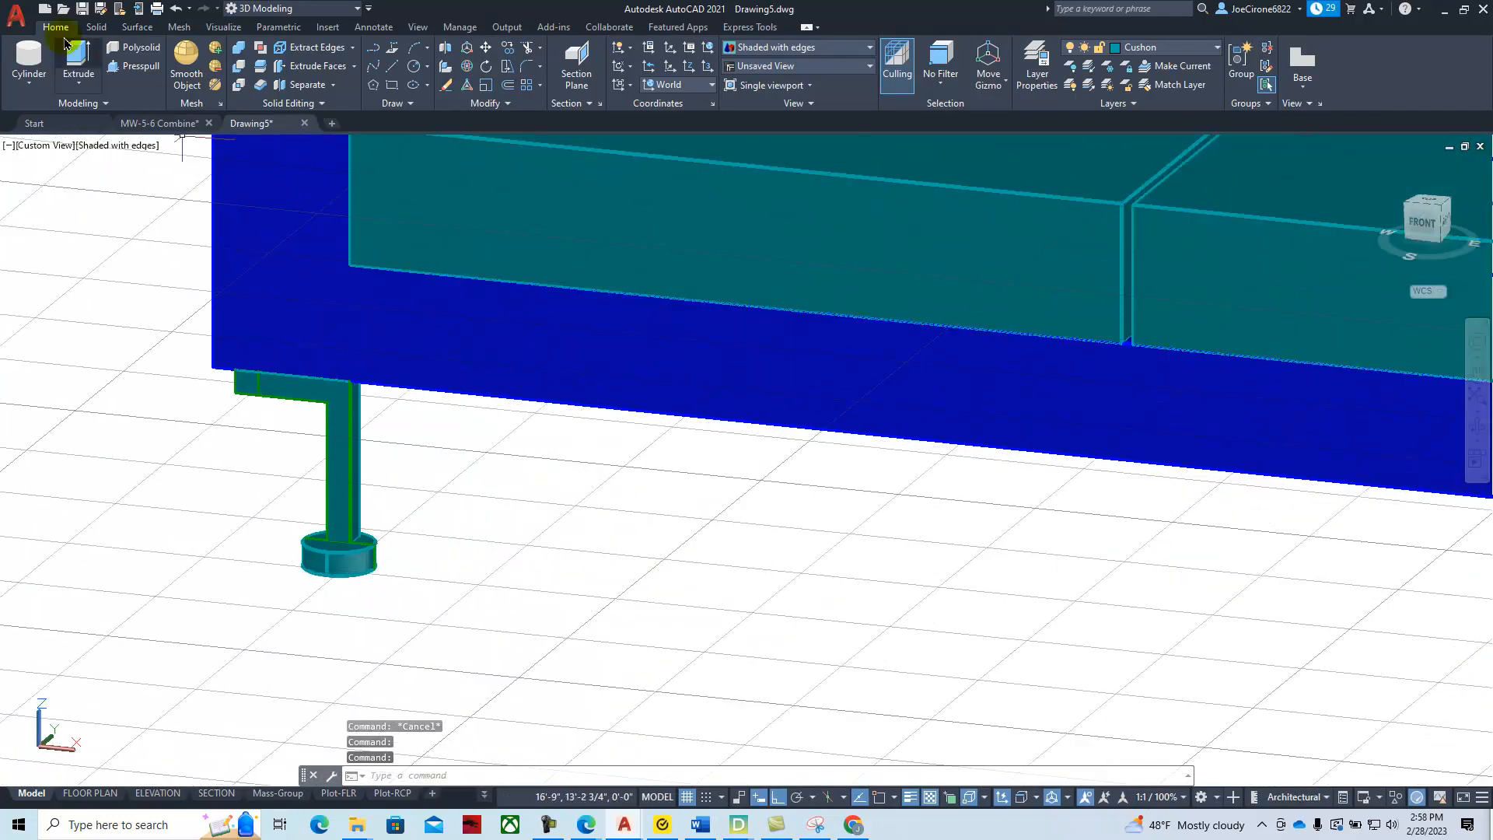
{"action": "left_click", "coordinate": [507, 48]}
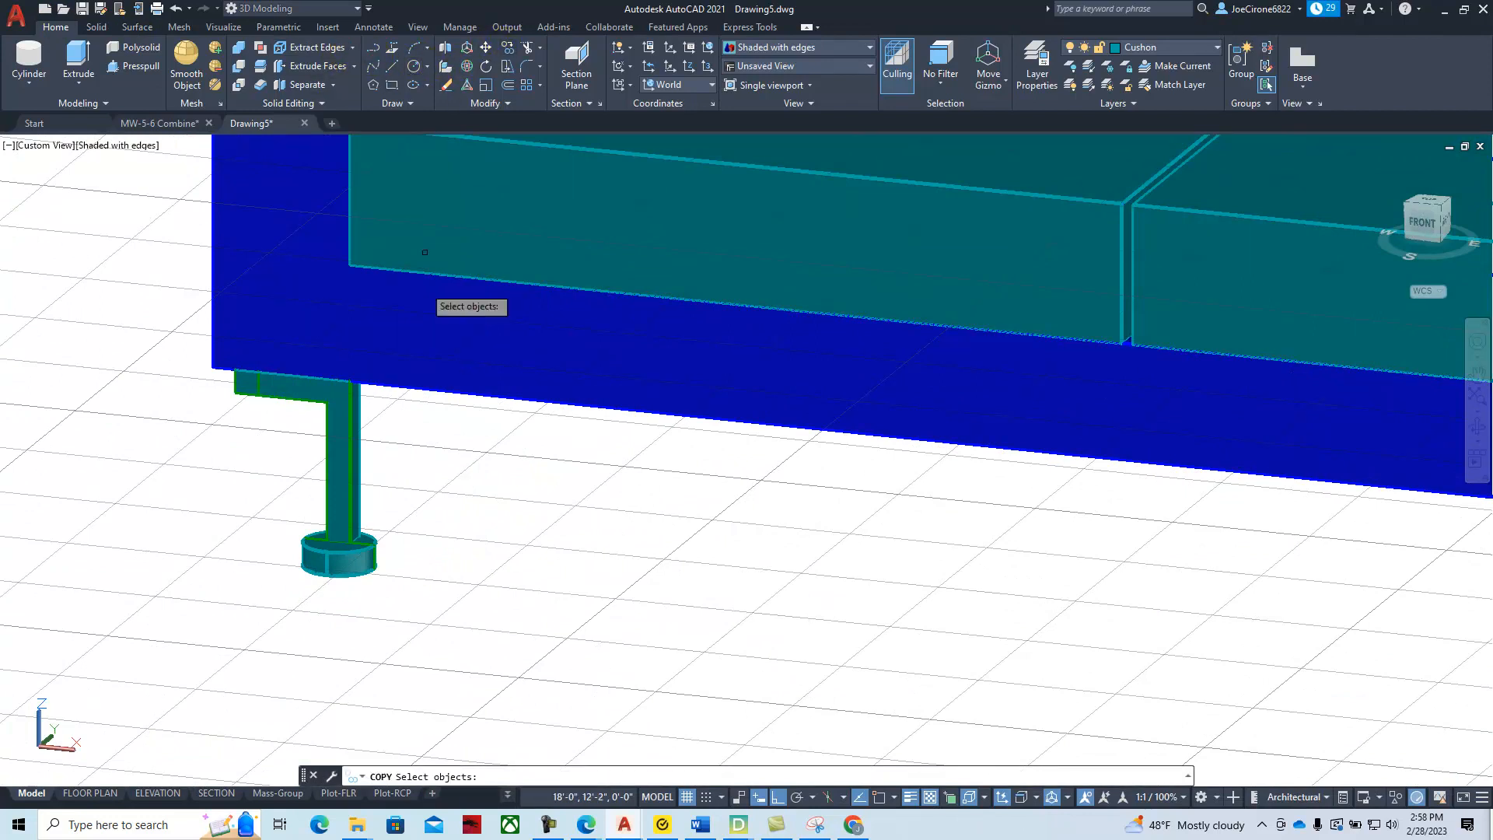
{"action": "left_click", "coordinate": [349, 560]}
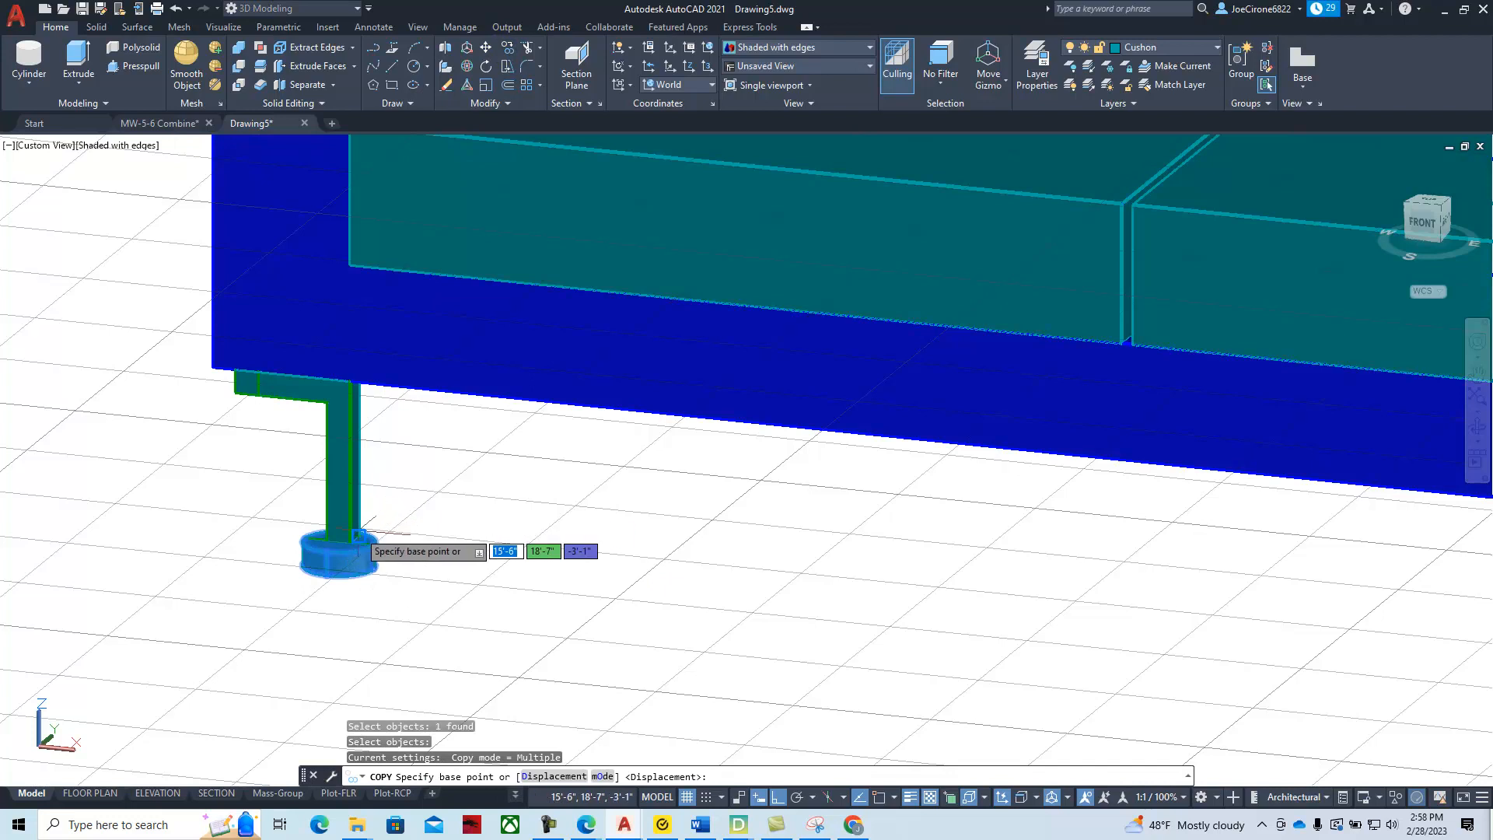
{"action": "scroll", "coordinate": [341, 549], "scroll_direction": "up", "scroll_amount": 6}
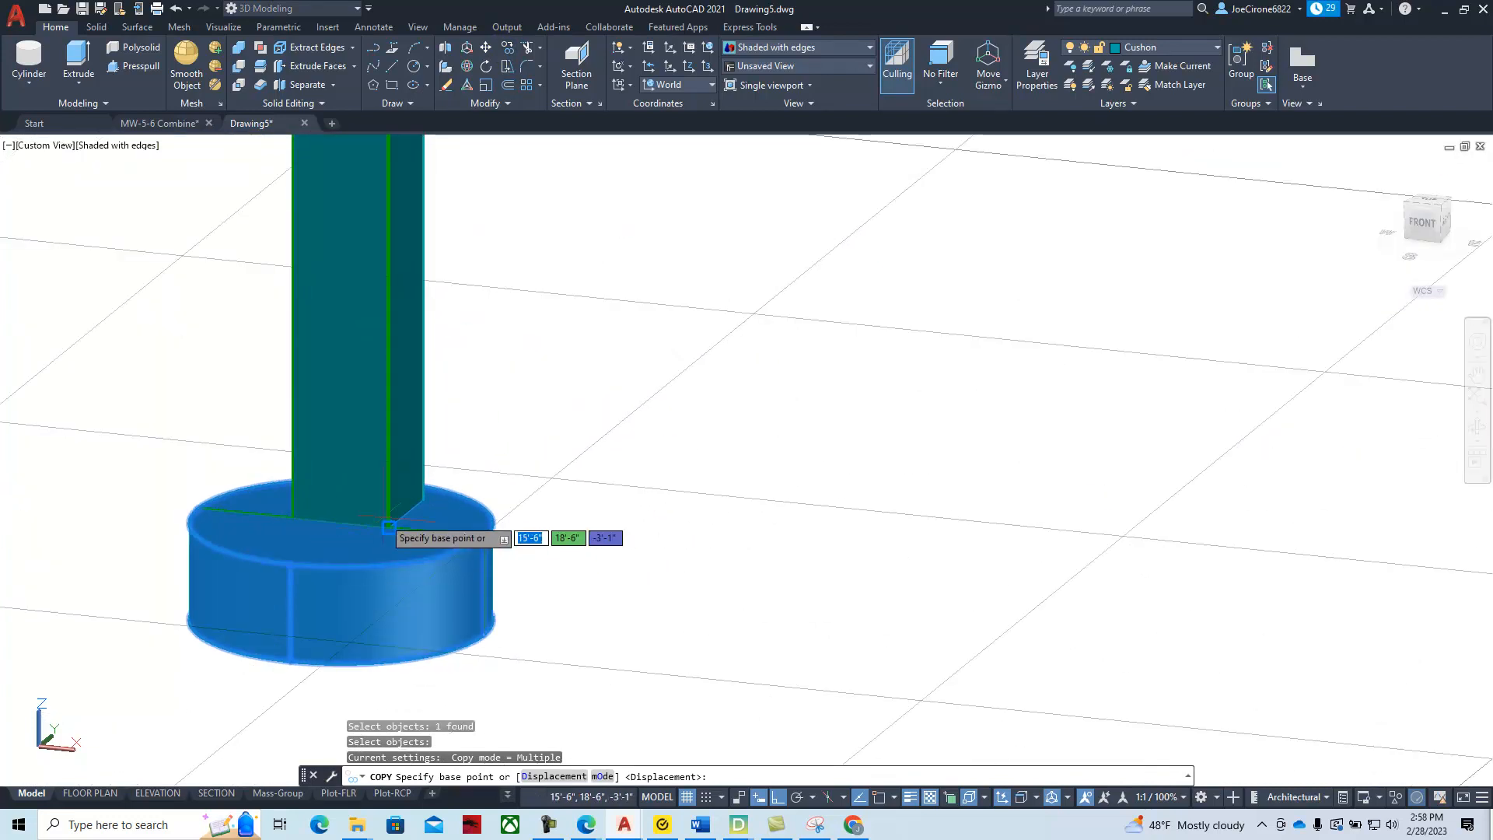
{"action": "left_click", "coordinate": [389, 528]}
{"action": "scroll", "coordinate": [1172, 595], "scroll_direction": "down", "scroll_amount": 5}
{"action": "middle_click_drag", "start_coordinate": [1176, 597], "coordinate": [114, 425]}
{"action": "middle_click_drag", "start_coordinate": [1229, 661], "coordinate": [123, 459]}
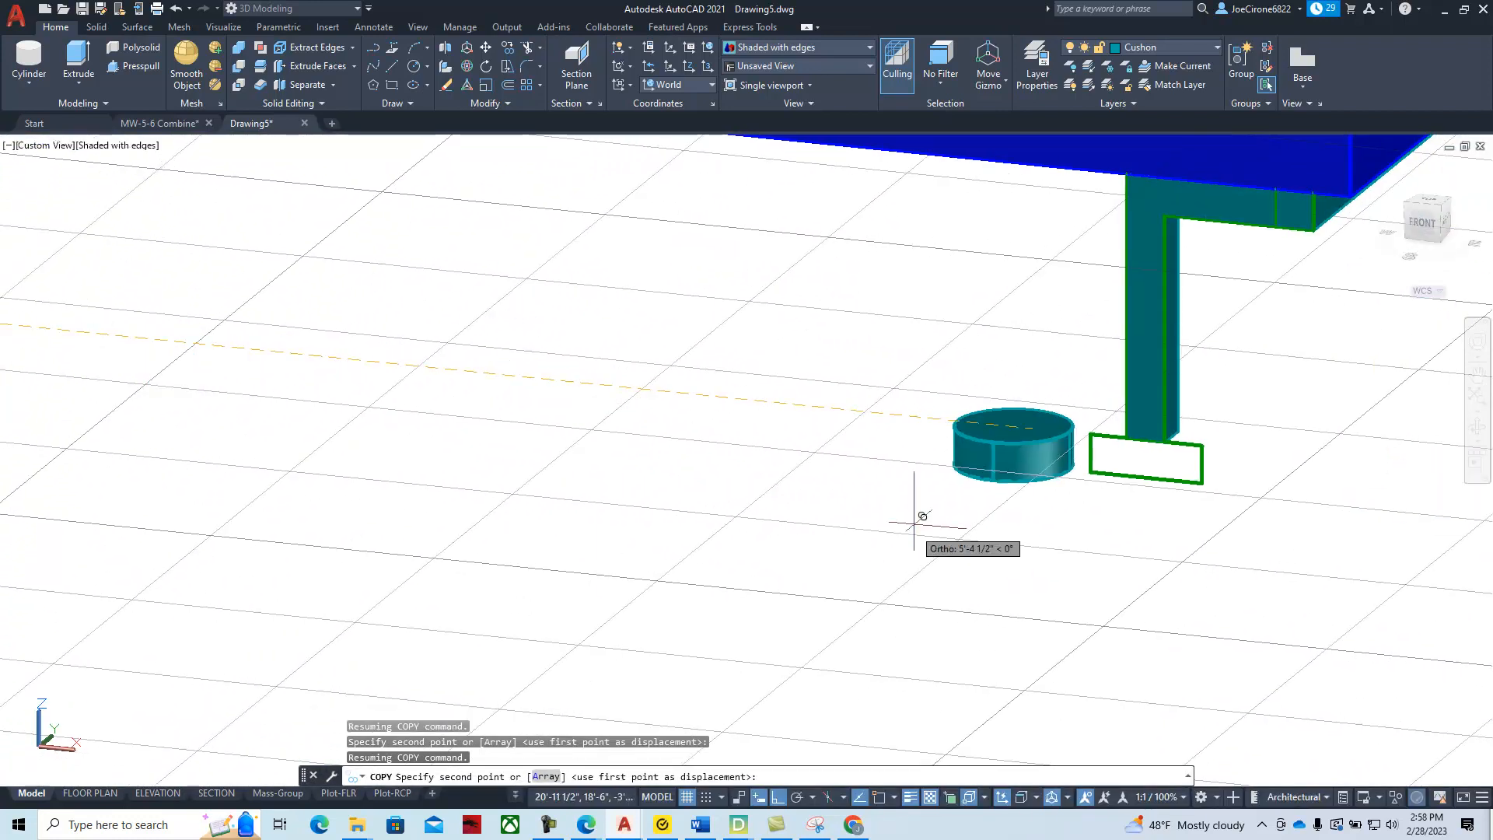
{"action": "left_click", "coordinate": [1164, 441]}
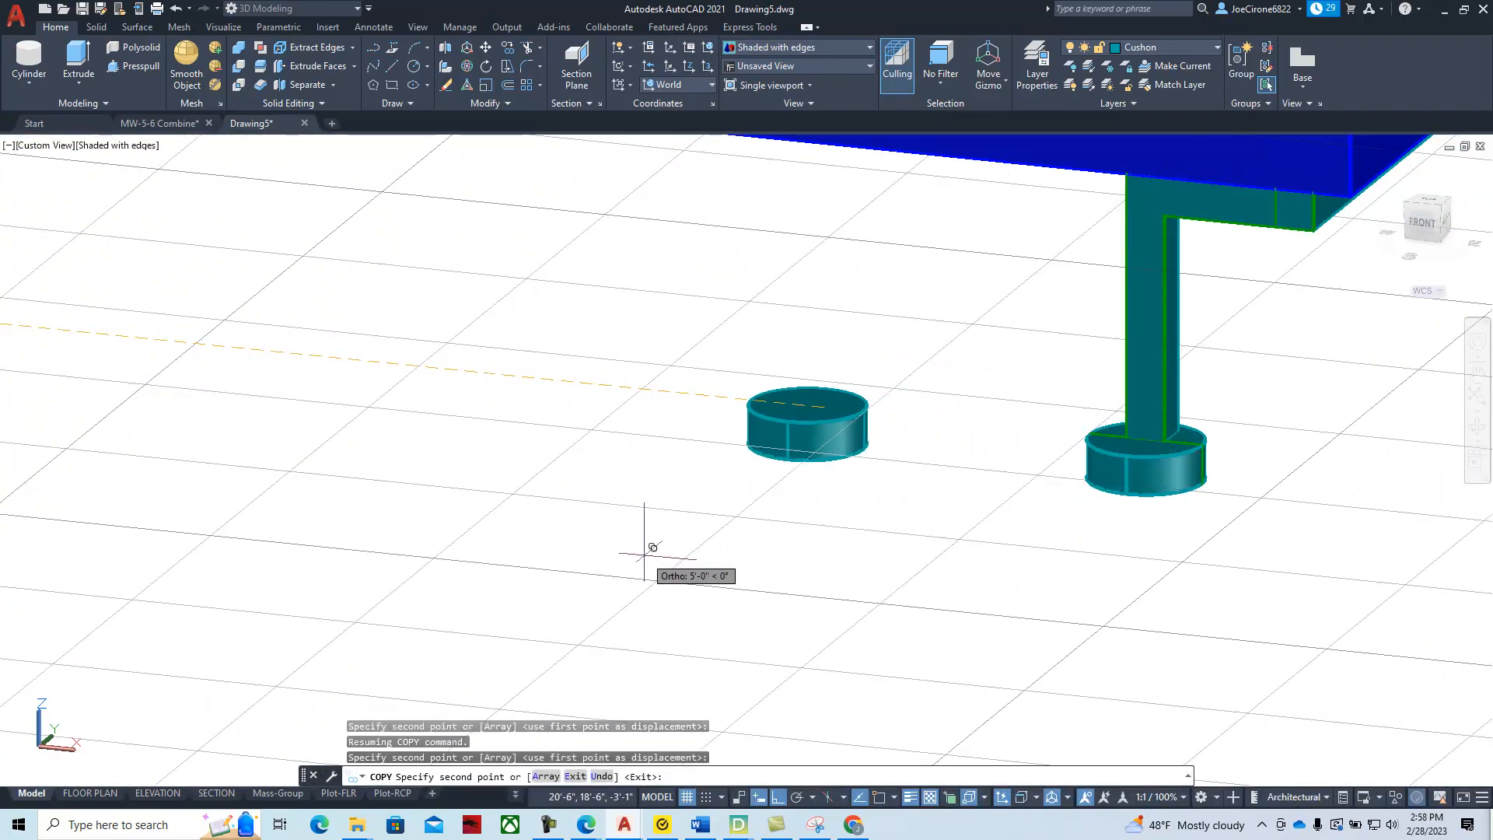
{"action": "key", "text": "Escape"}
Examine the whole sofa and the backrest's upper corner from several angles with the solid editing tools at hand
{"action": "scroll", "coordinate": [677, 545], "scroll_direction": "down", "scroll_amount": 4}
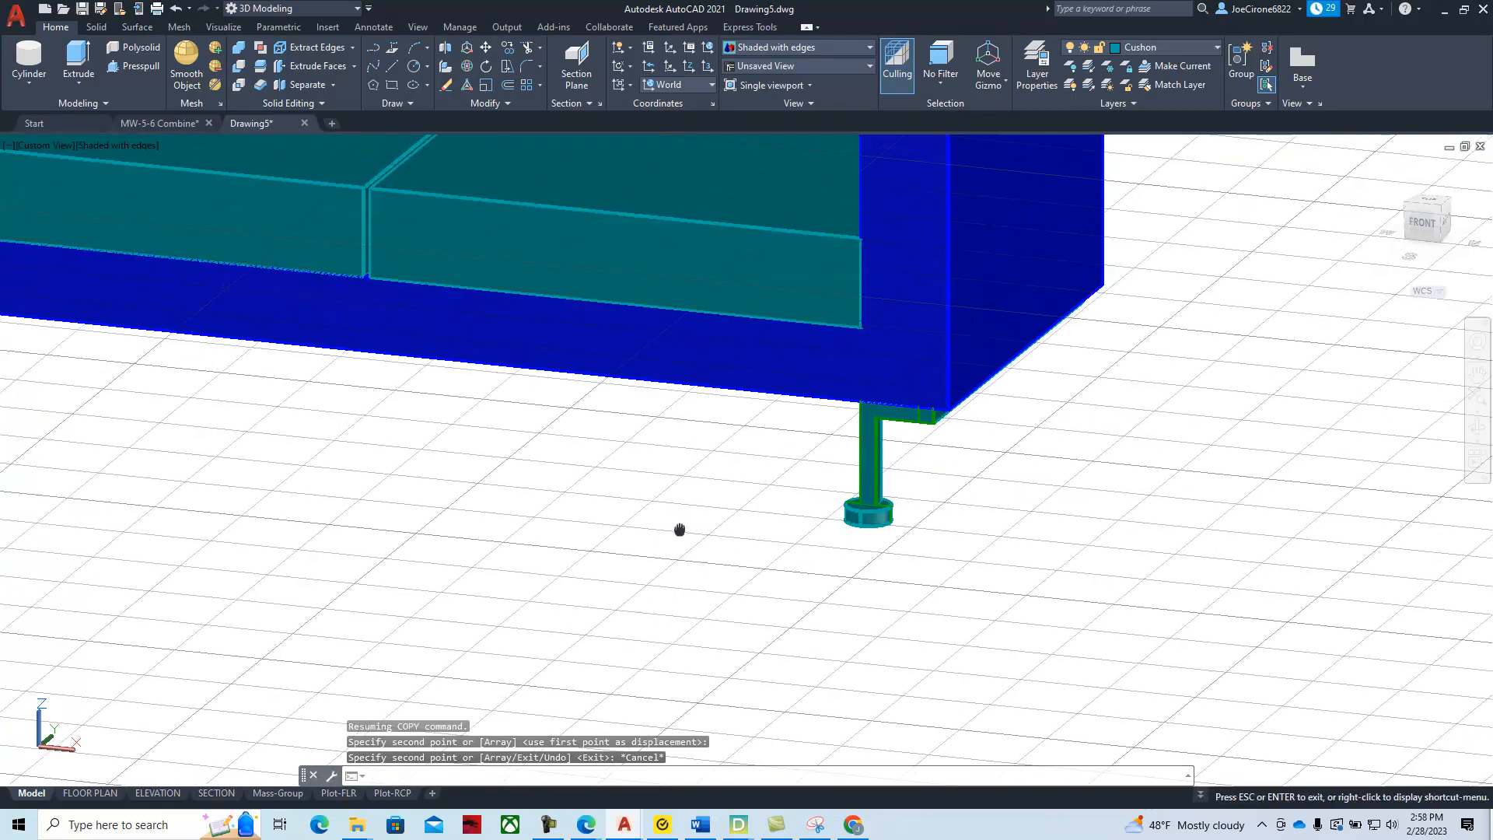
{"action": "scroll", "coordinate": [910, 597], "scroll_direction": "down", "scroll_amount": 5}
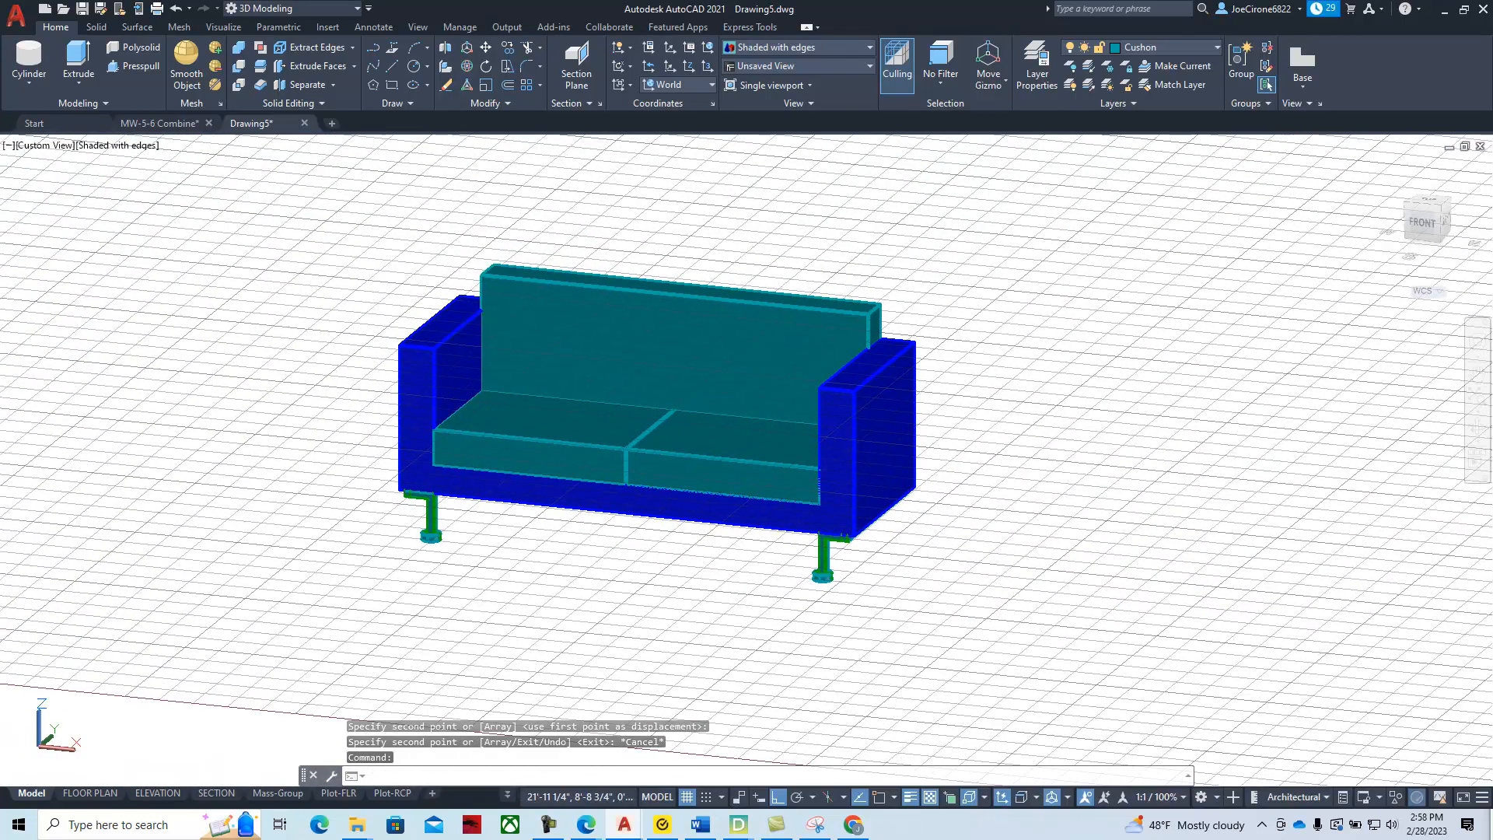
{"action": "scroll", "coordinate": [626, 502], "scroll_direction": "up", "scroll_amount": 2}
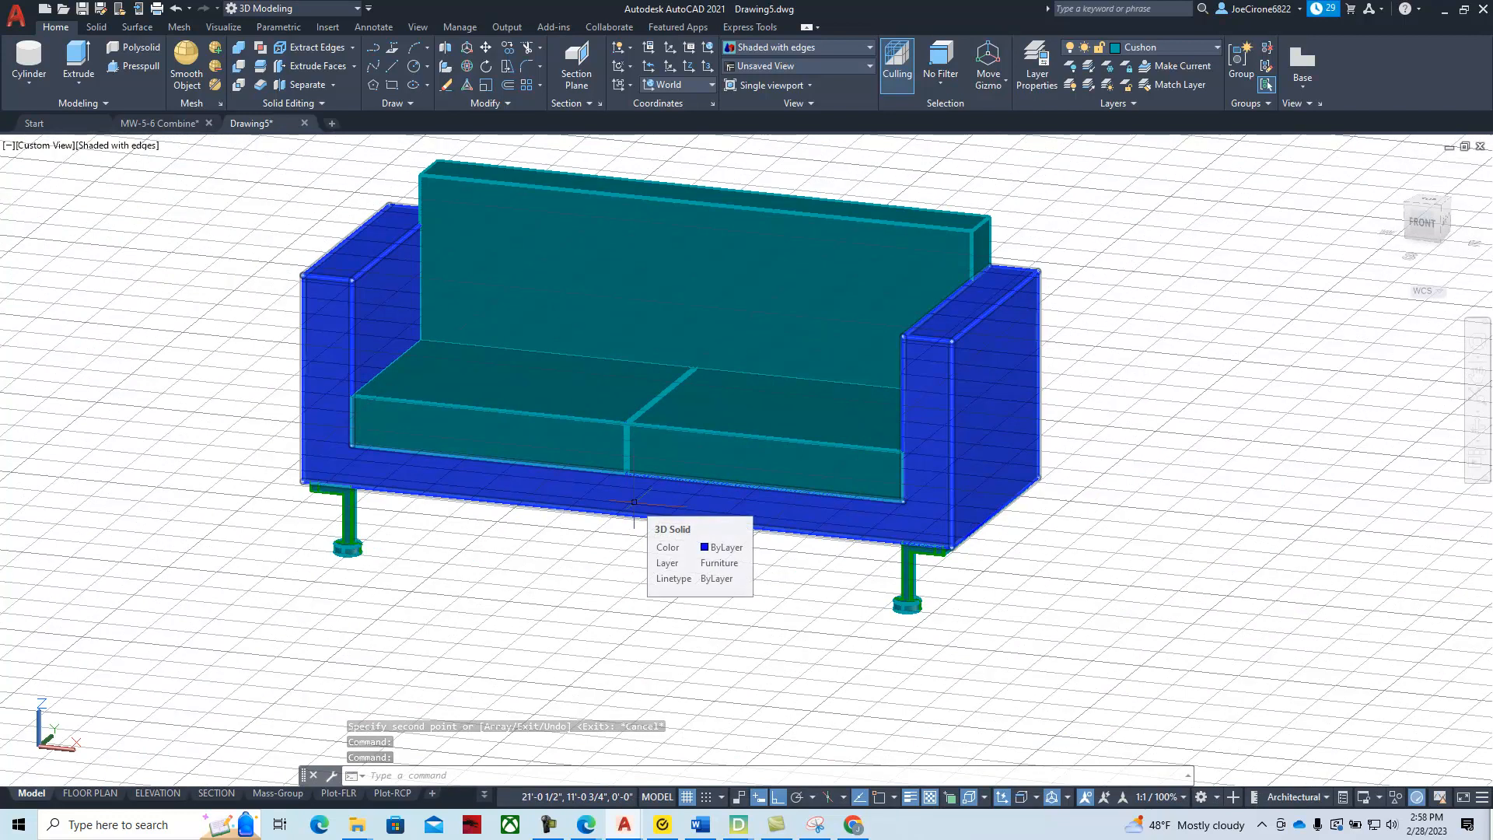
{"action": "left_click", "coordinate": [966, 230]}
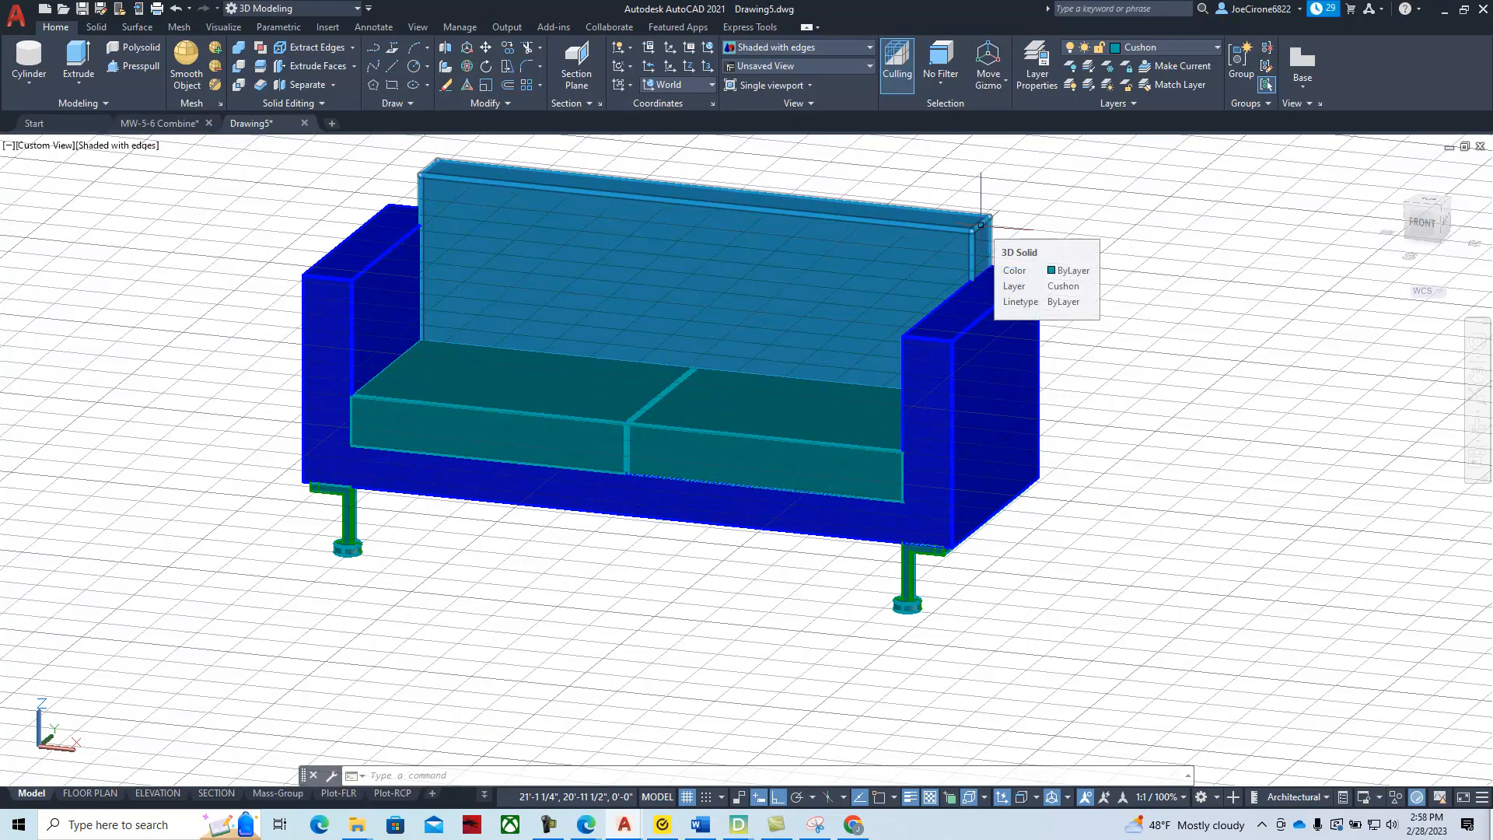
{"action": "key", "text": "Escape"}
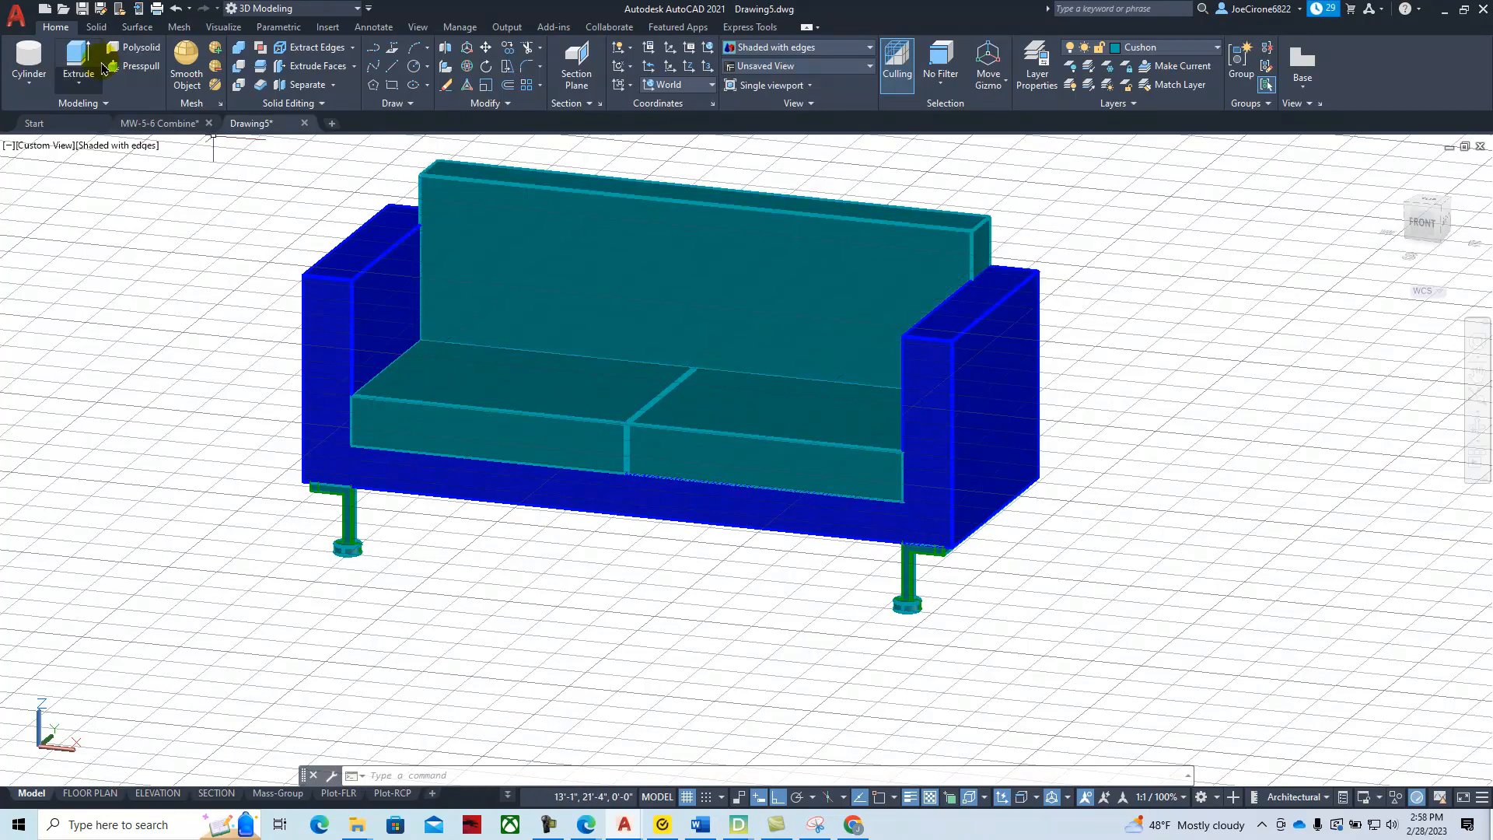
{"action": "left_click", "coordinate": [96, 27]}
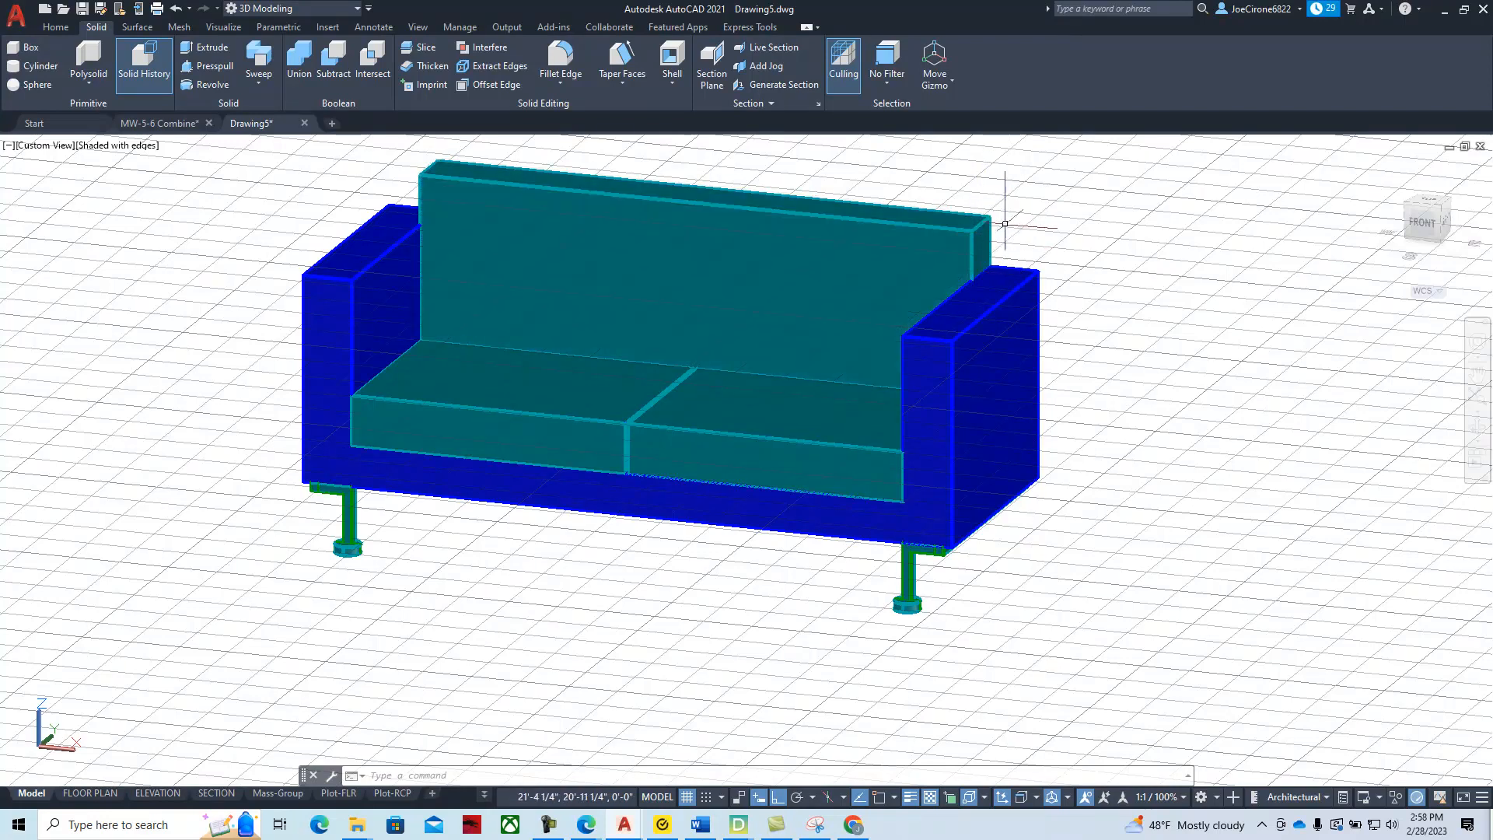
{"action": "scroll", "coordinate": [1003, 242], "scroll_direction": "up", "scroll_amount": 6}
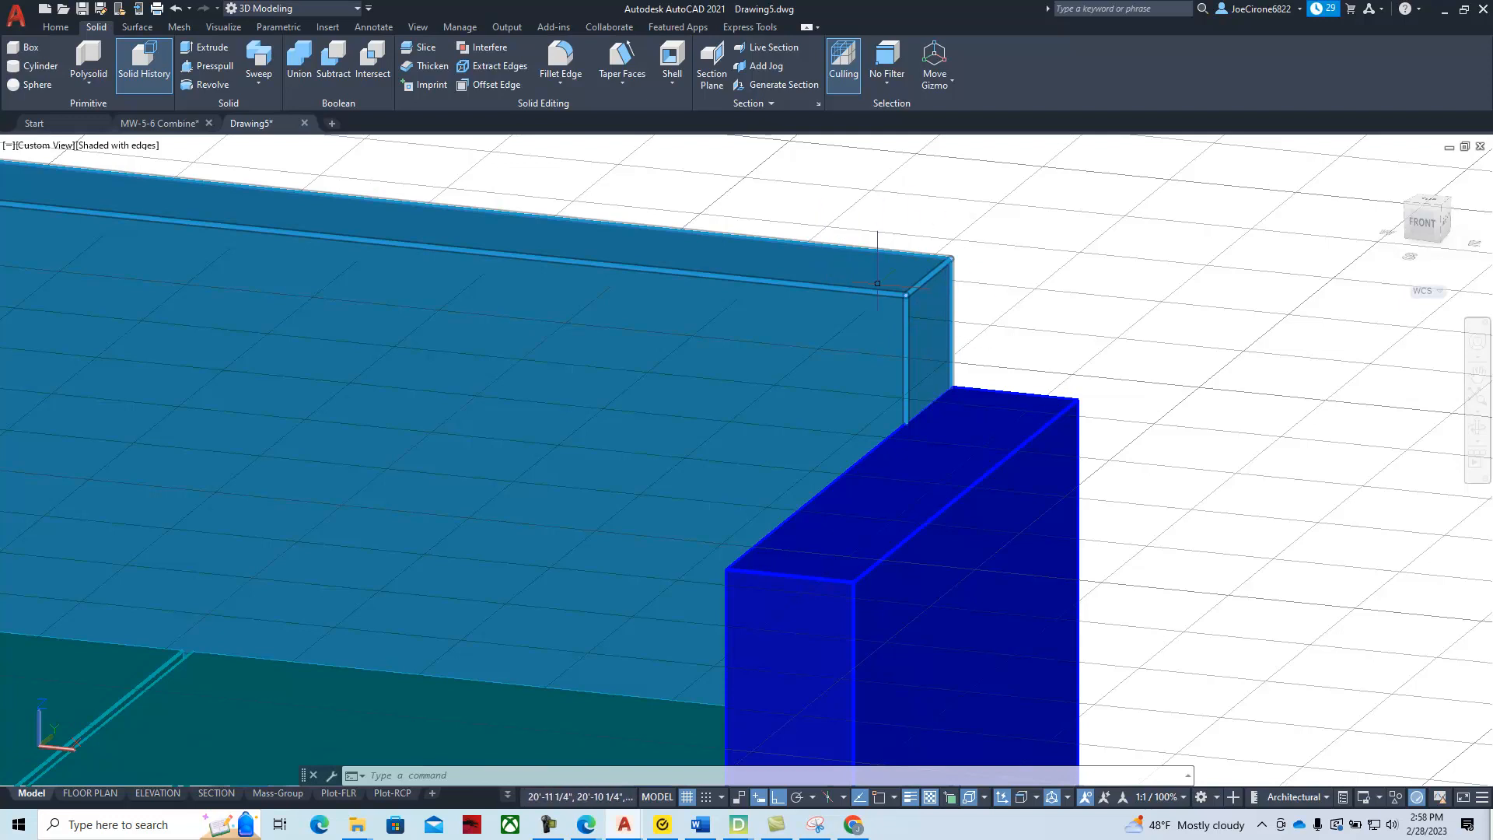
{"action": "scroll", "coordinate": [807, 309], "scroll_direction": "down", "scroll_amount": 6}
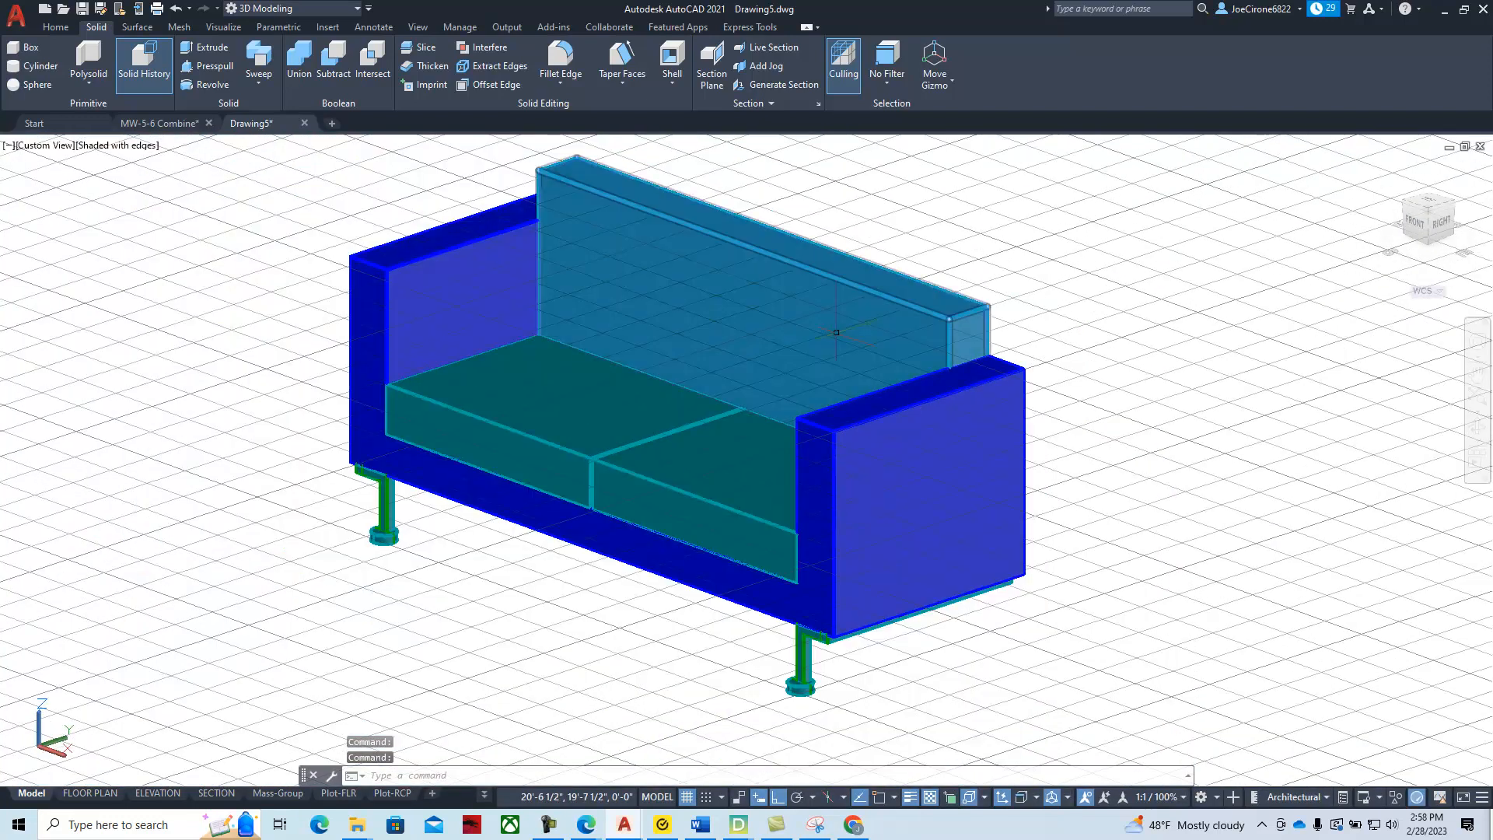
{"action": "middle_click_drag", "start_coordinate": [836, 332], "coordinate": [690, 357]}
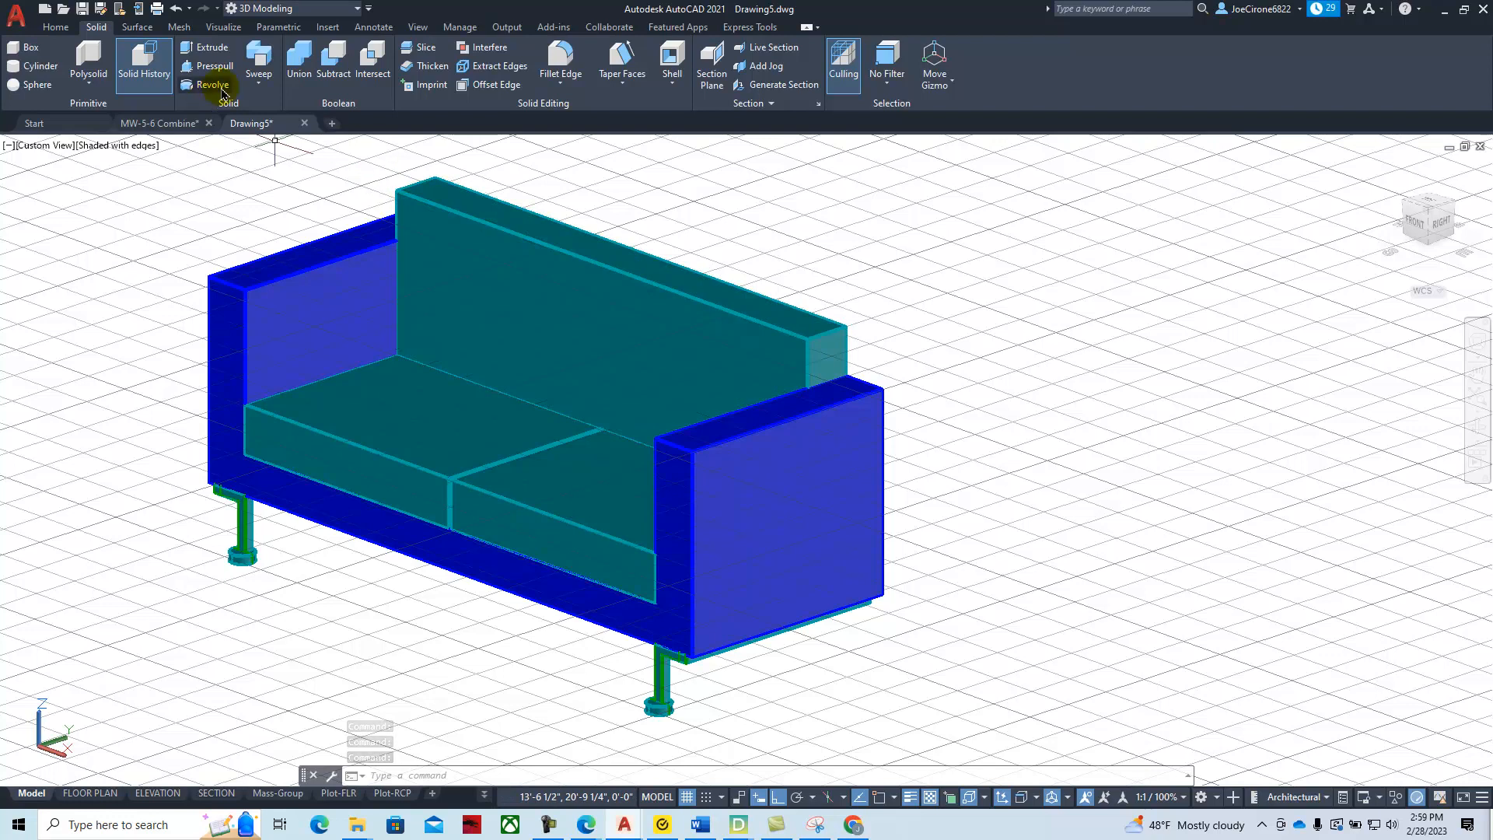
{"action": "left_click", "coordinate": [570, 68]}
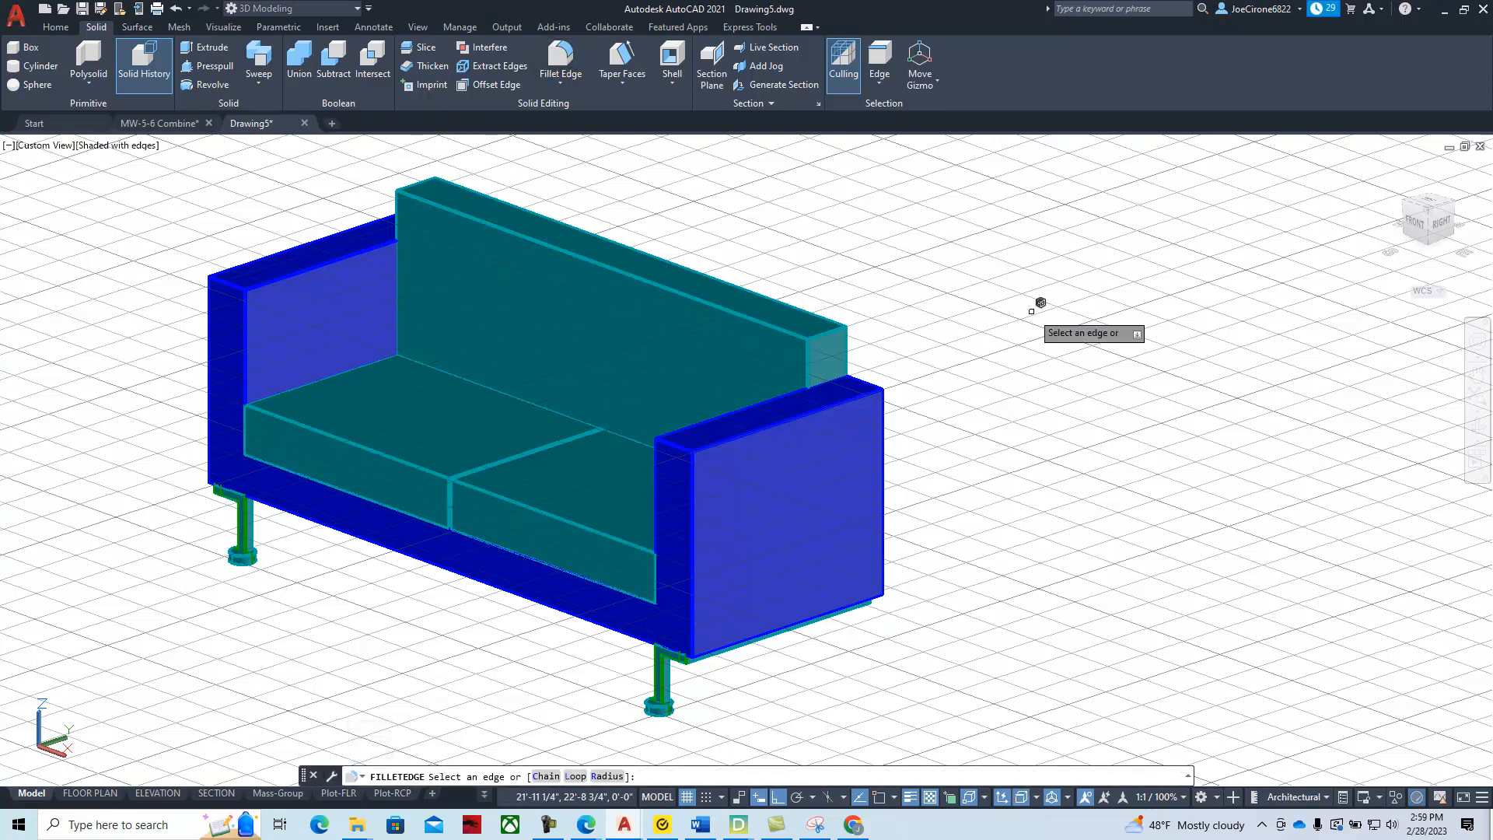
{"action": "key", "text": "Down"}
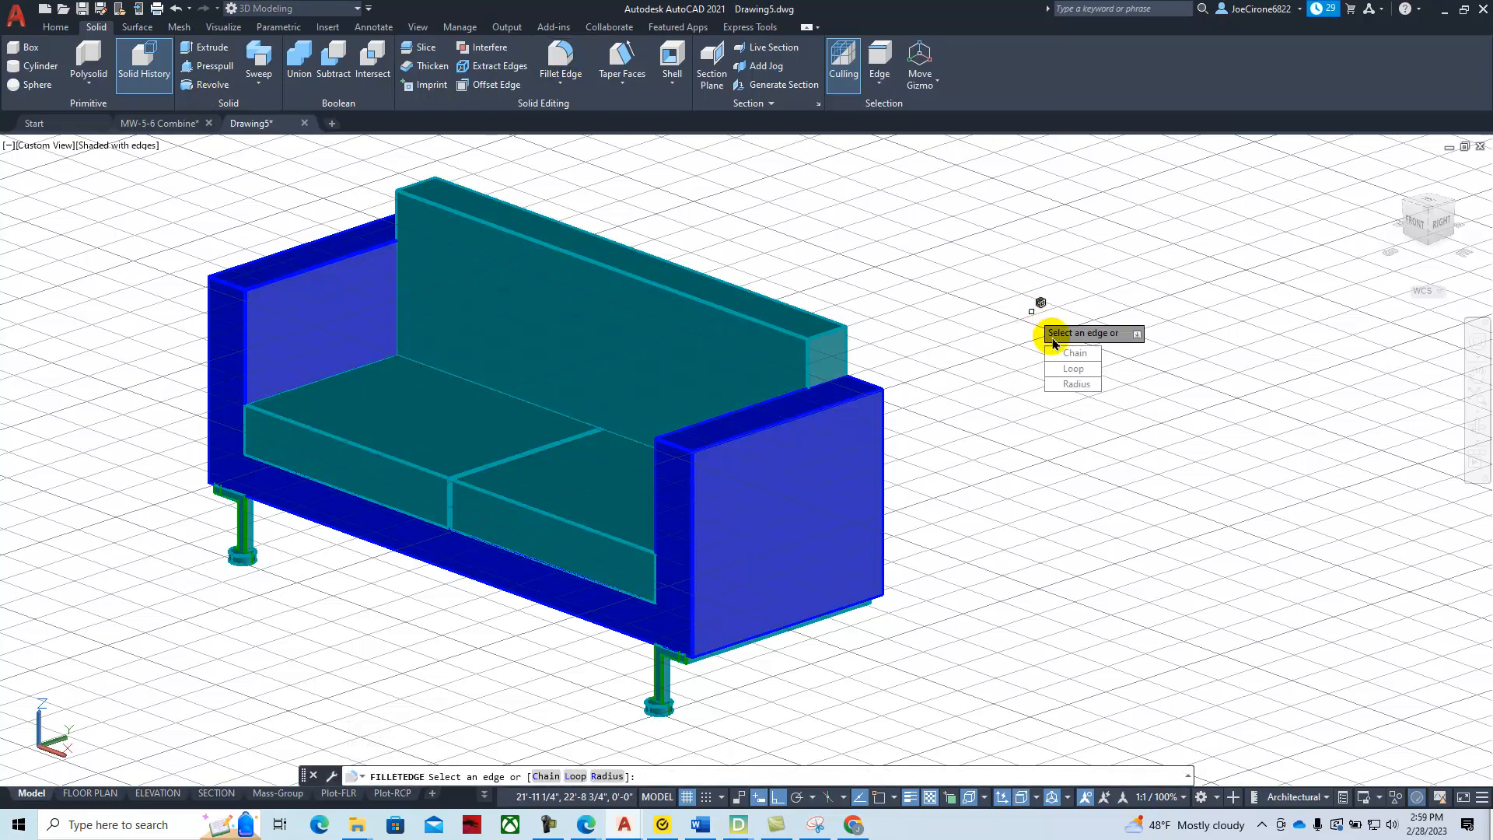
{"action": "left_click", "coordinate": [1076, 385]}
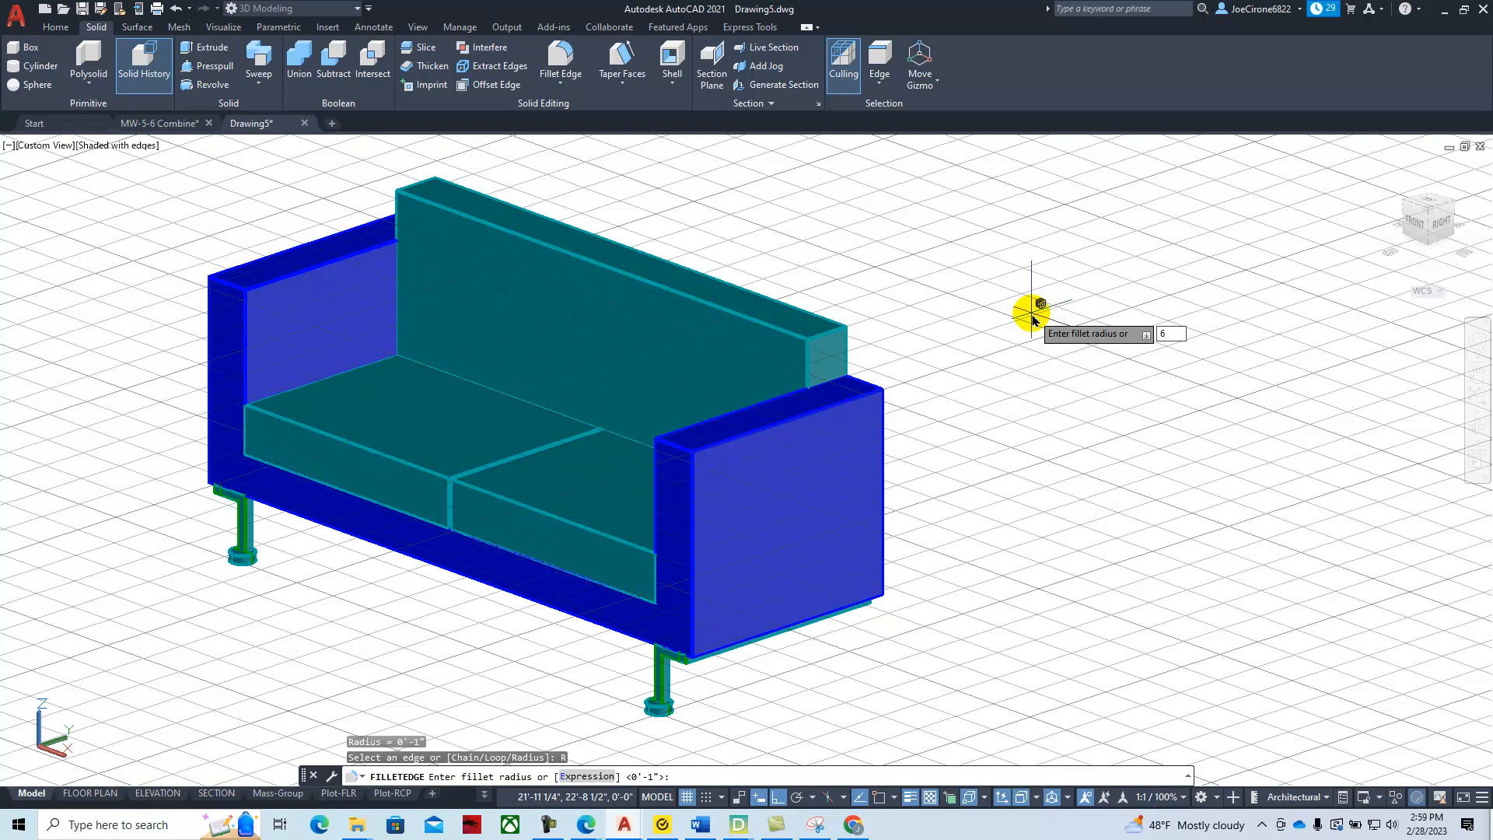
{"action": "key", "text": "Escape"}
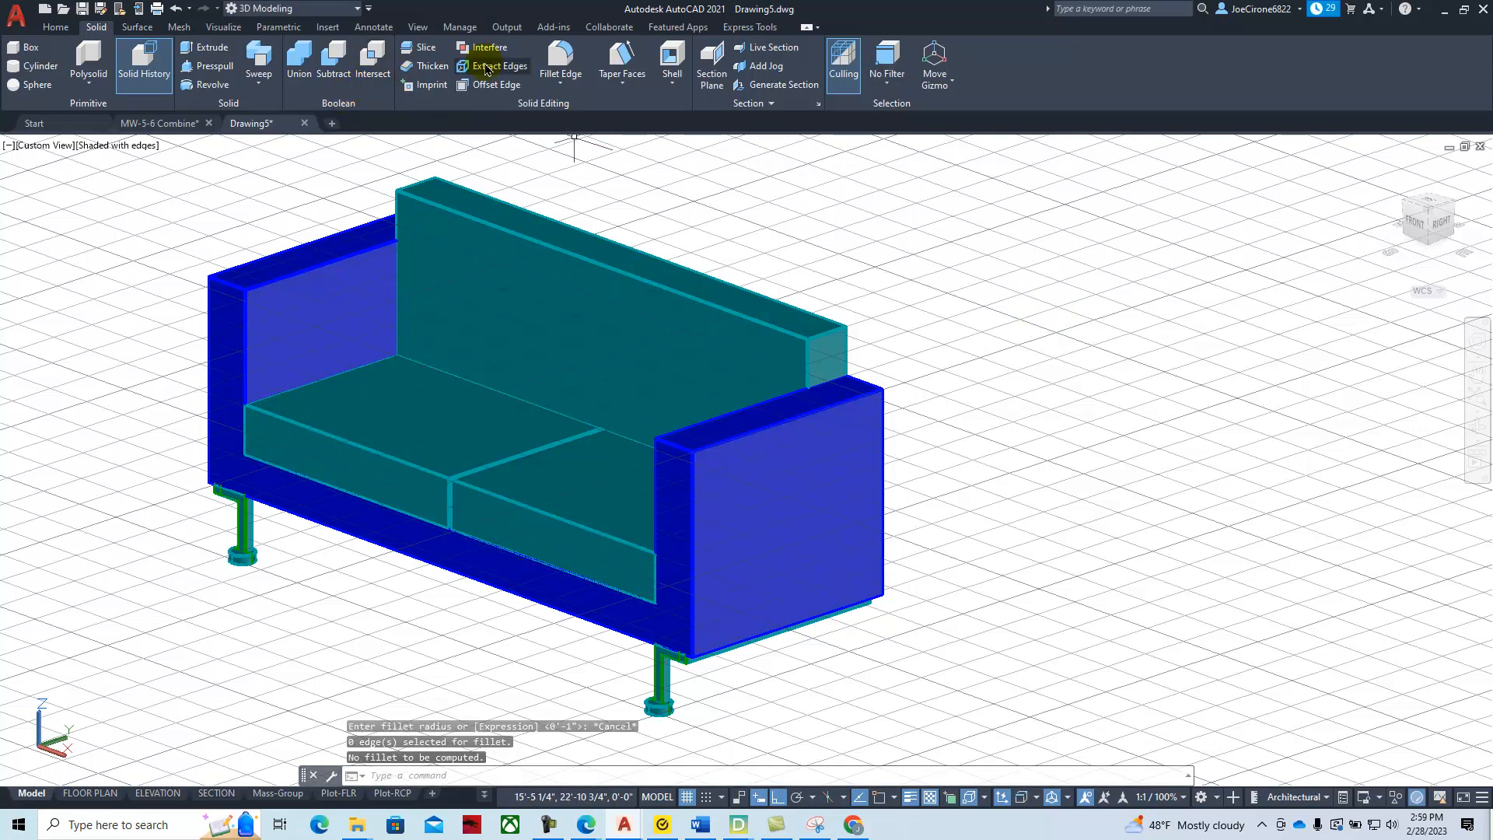
Fillet the backrest's upper front edge with a radius of 5 inches
{"action": "left_click", "coordinate": [563, 68]}
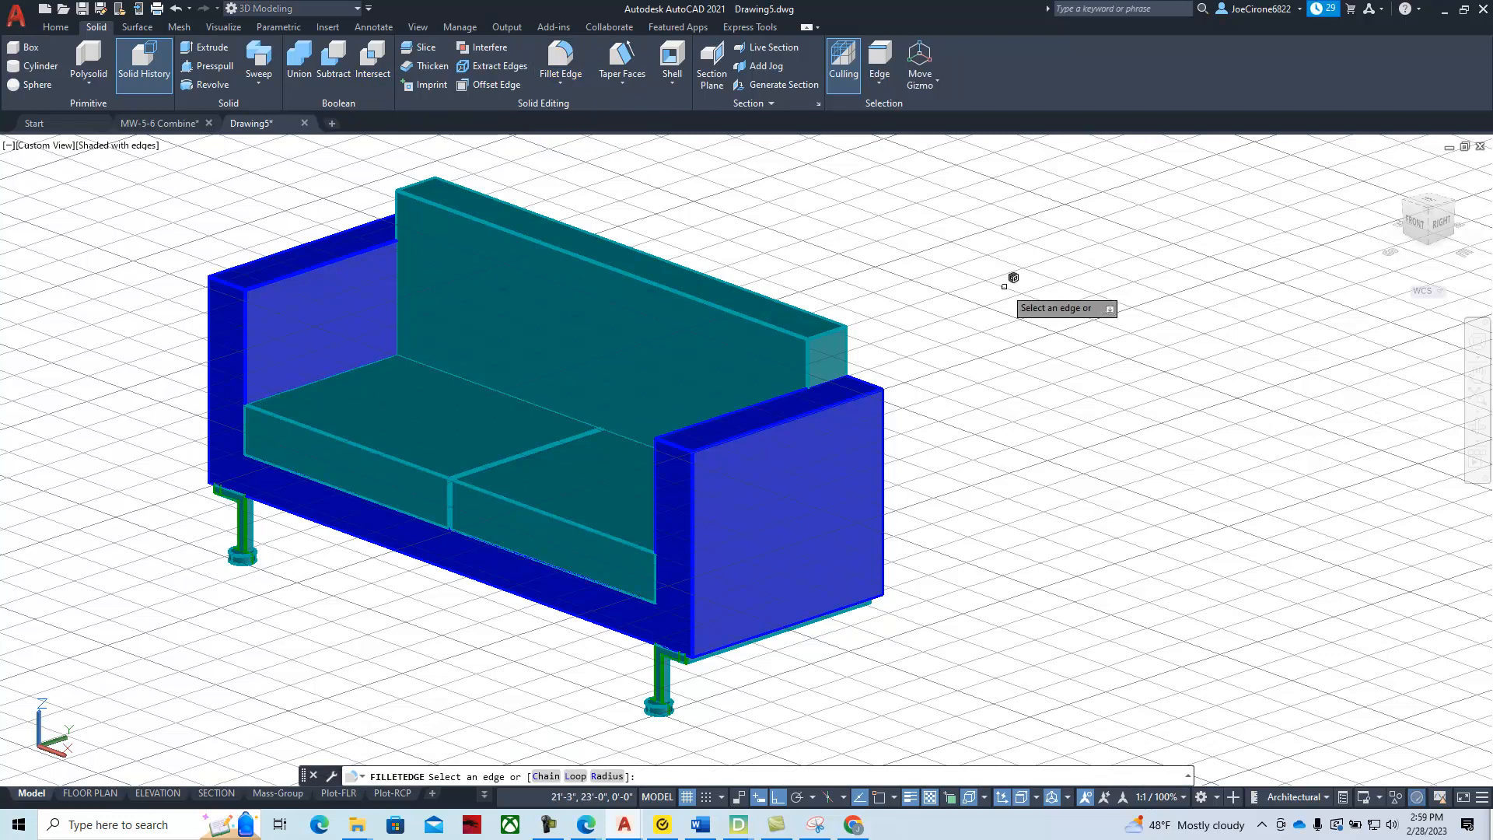
{"action": "key", "text": "Down"}
{"action": "key", "text": "Down"}
{"action": "key", "text": "Down"}
{"action": "key", "text": "Return"}
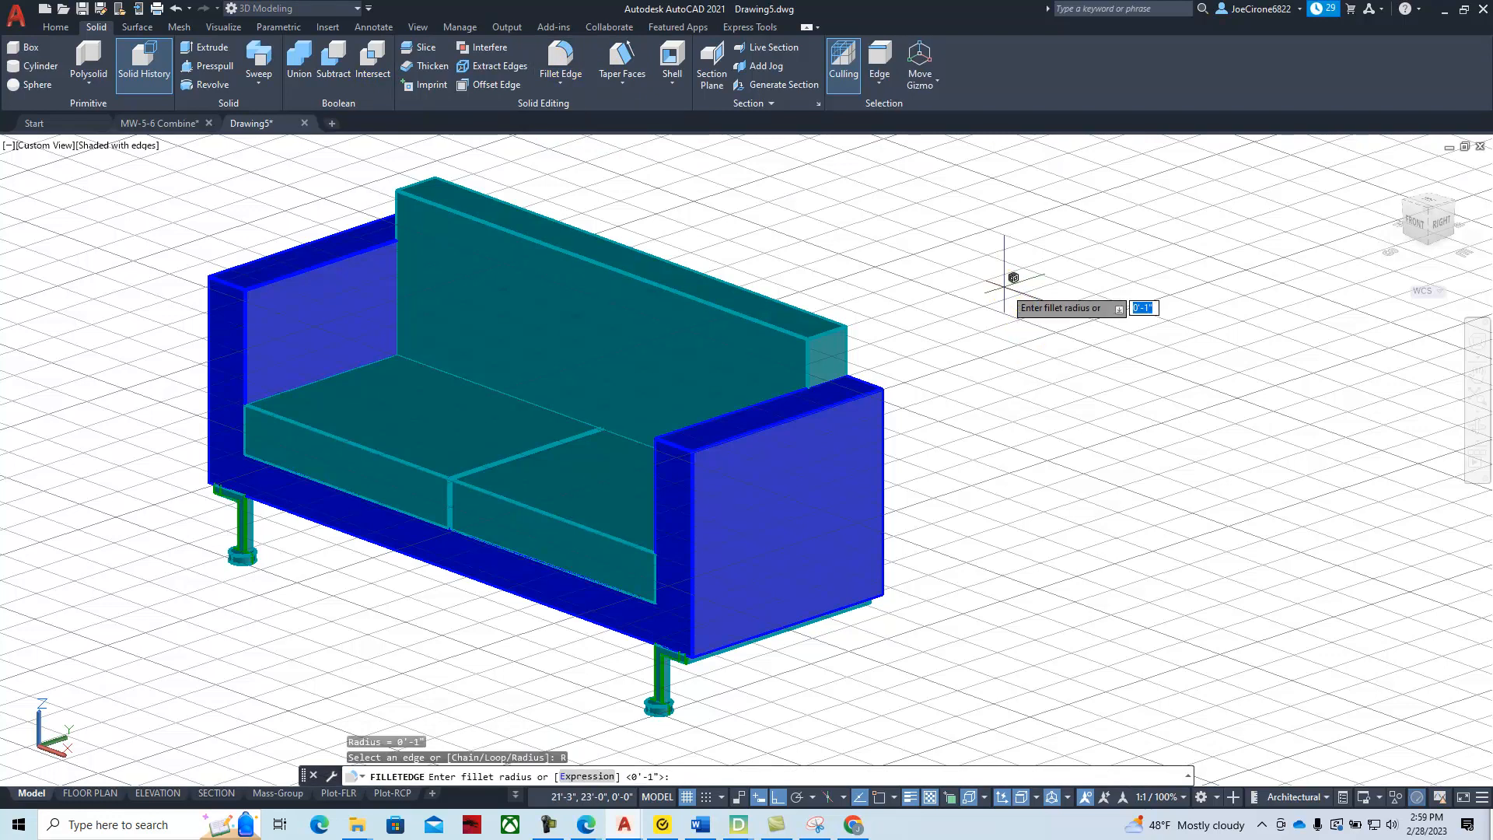
{"action": "type", "text": "5"}
{"action": "key", "text": "Return"}
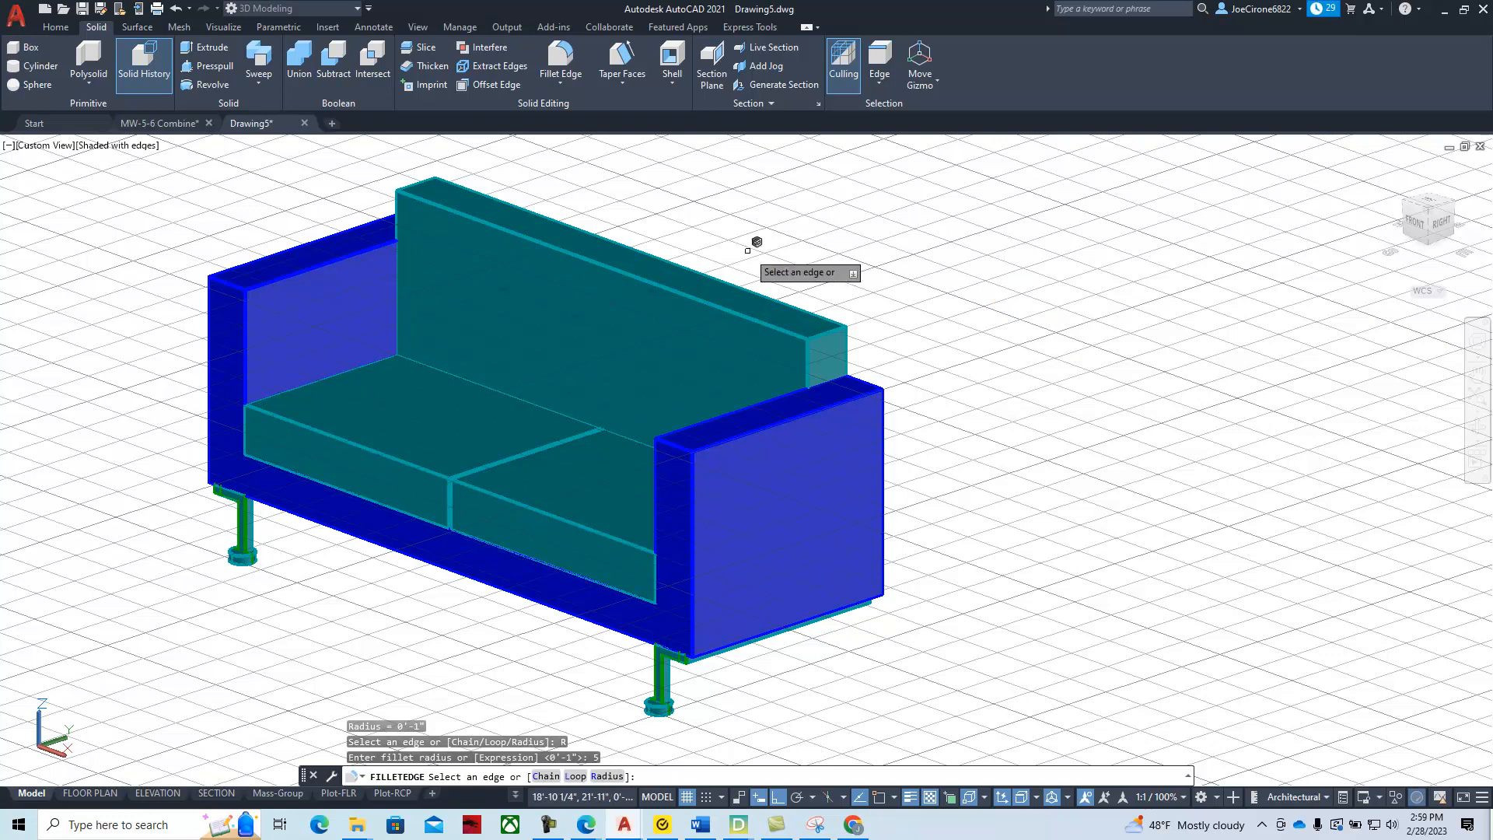
{"action": "left_click", "coordinate": [733, 314]}
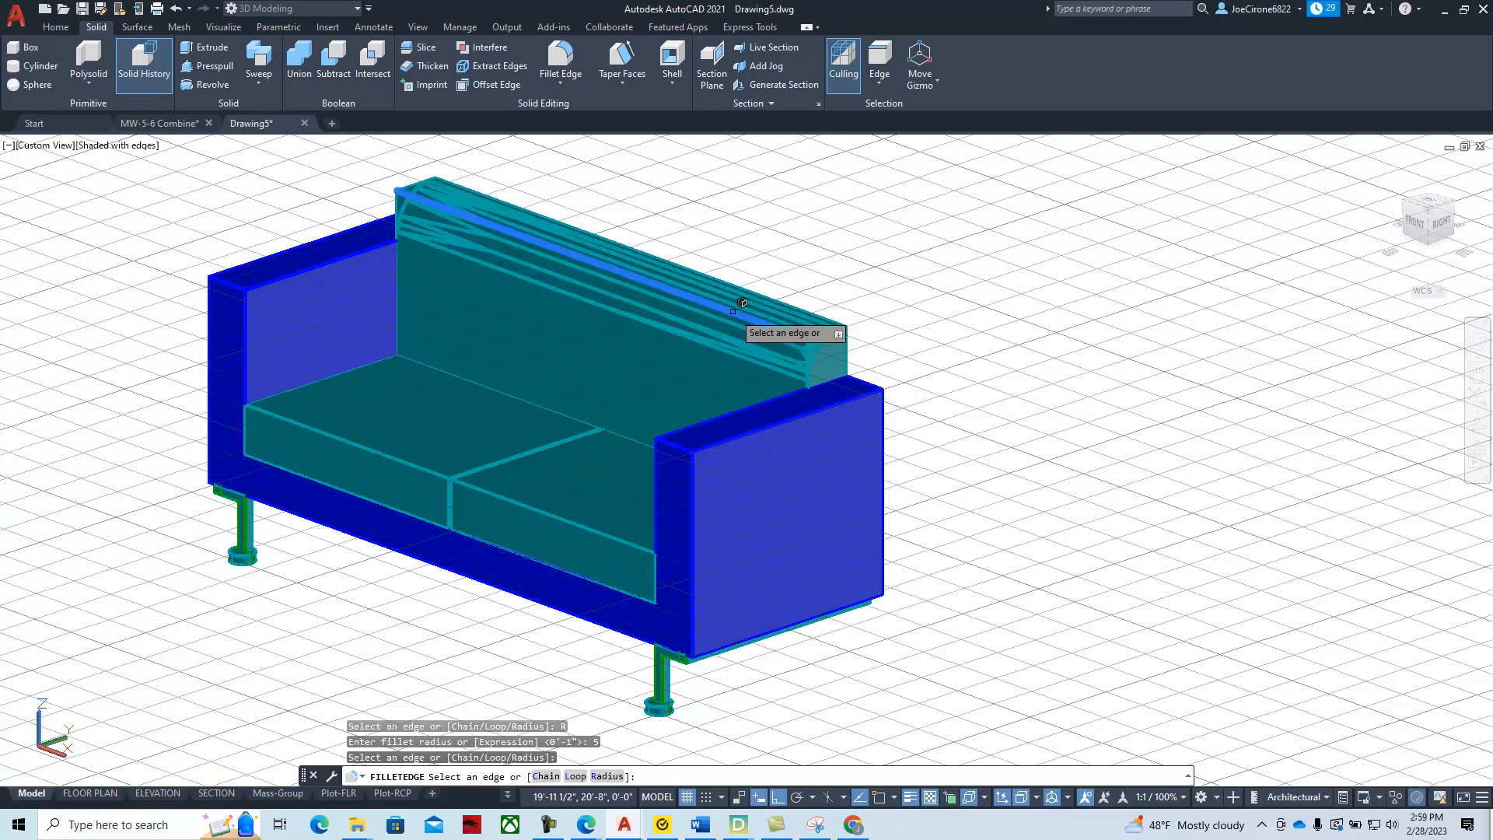
{"action": "right_click", "coordinate": [1027, 292]}
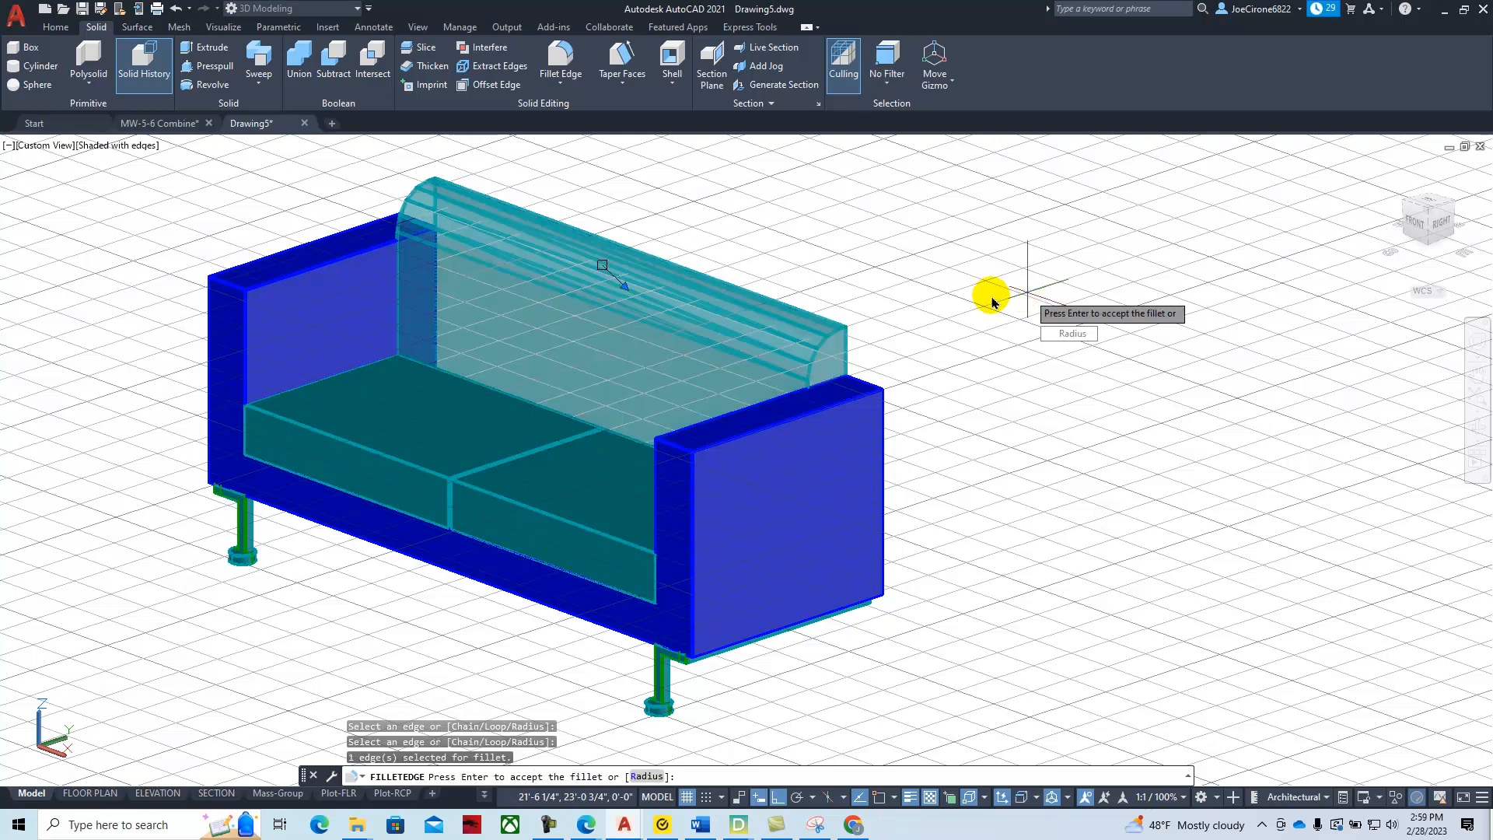
{"action": "right_click", "coordinate": [993, 302]}
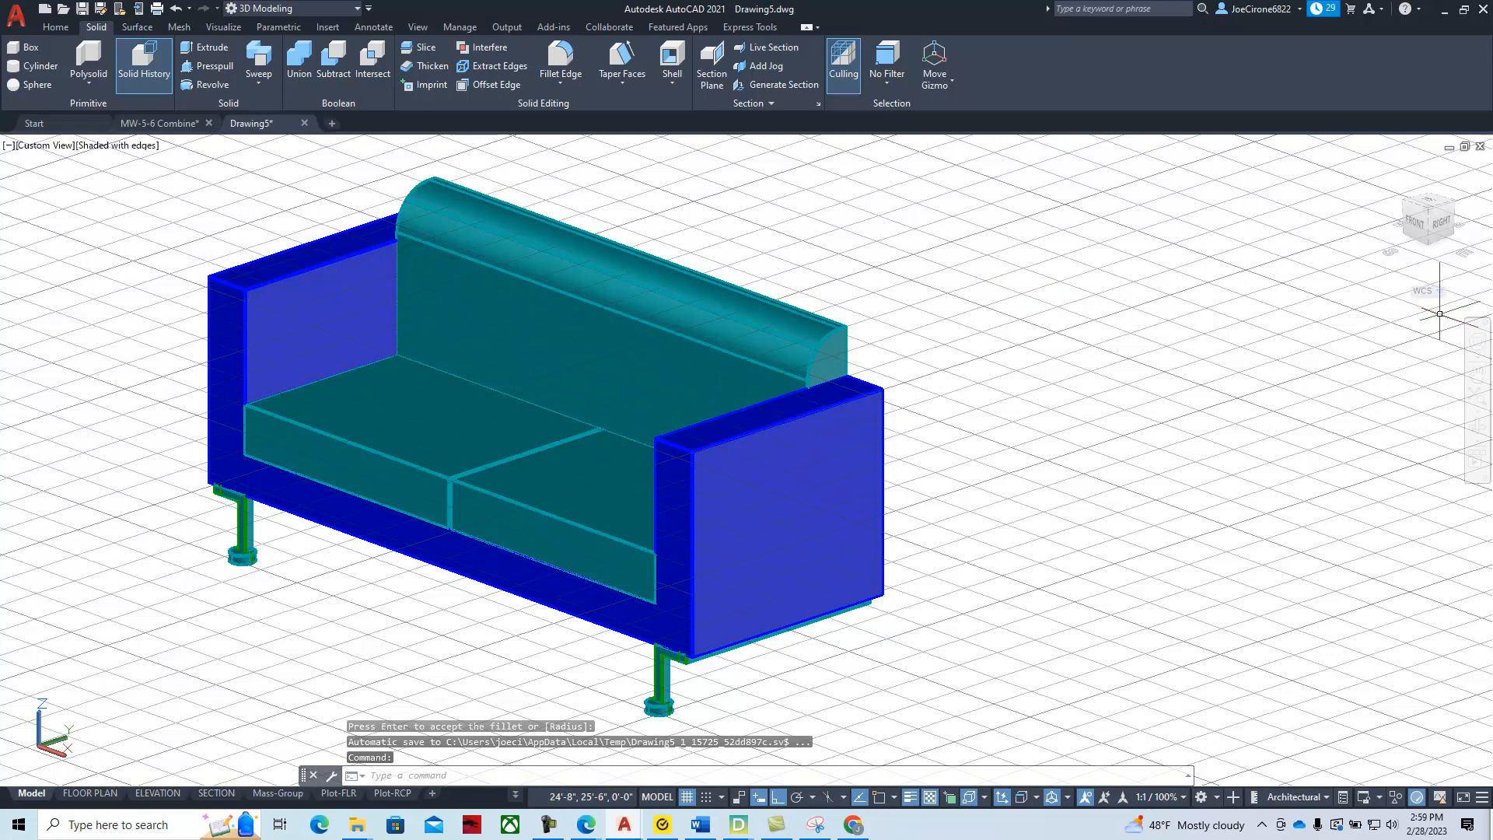
Check the couch sketch in the browser, return to AutoCAD and examine how the cylindrical feet sit under the front legs
{"action": "left_click", "coordinate": [586, 825]}
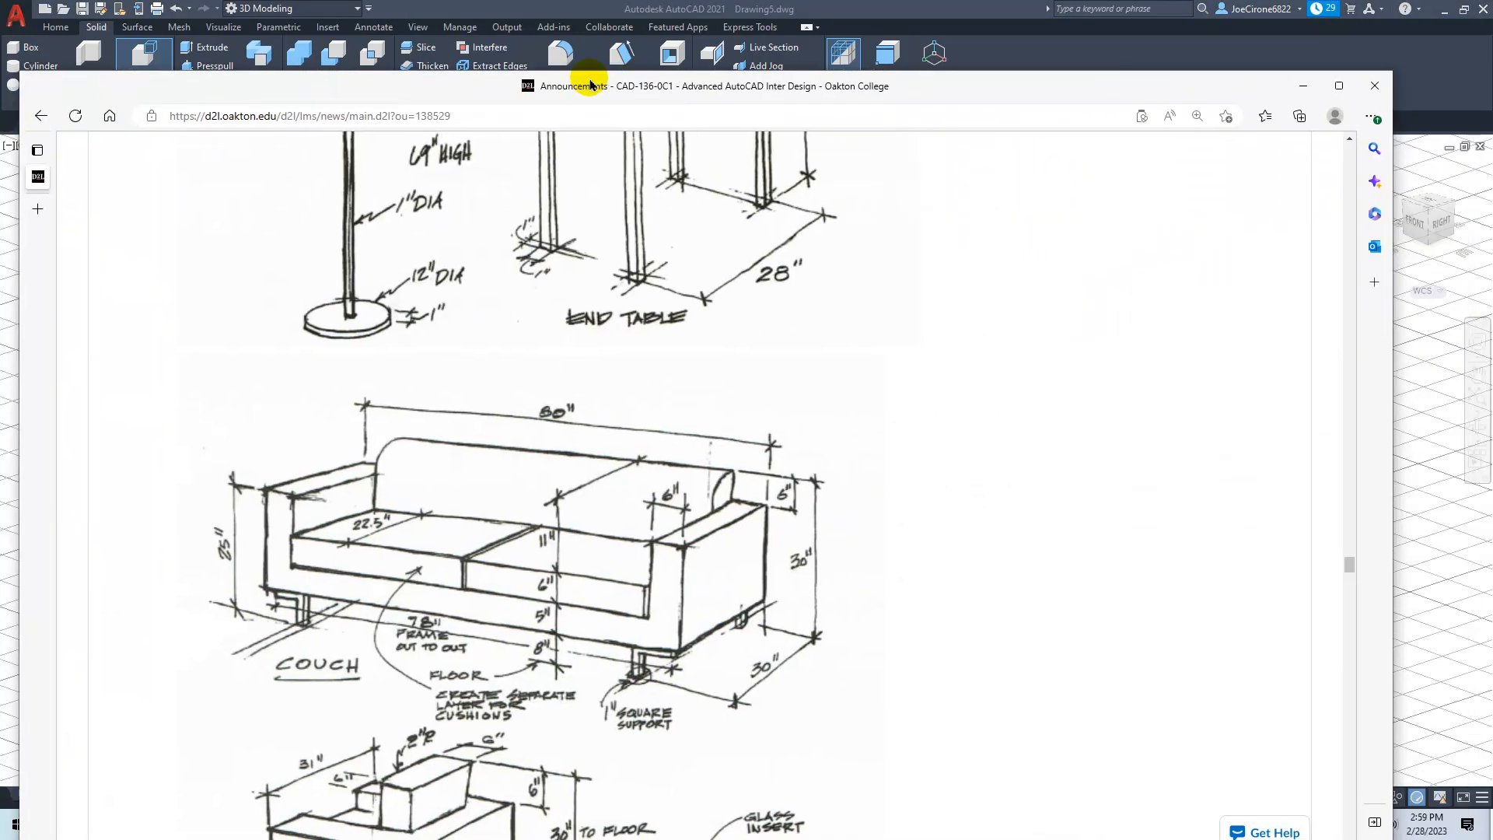
{"action": "left_click_drag", "start_coordinate": [590, 84], "coordinate": [1492, 120]}
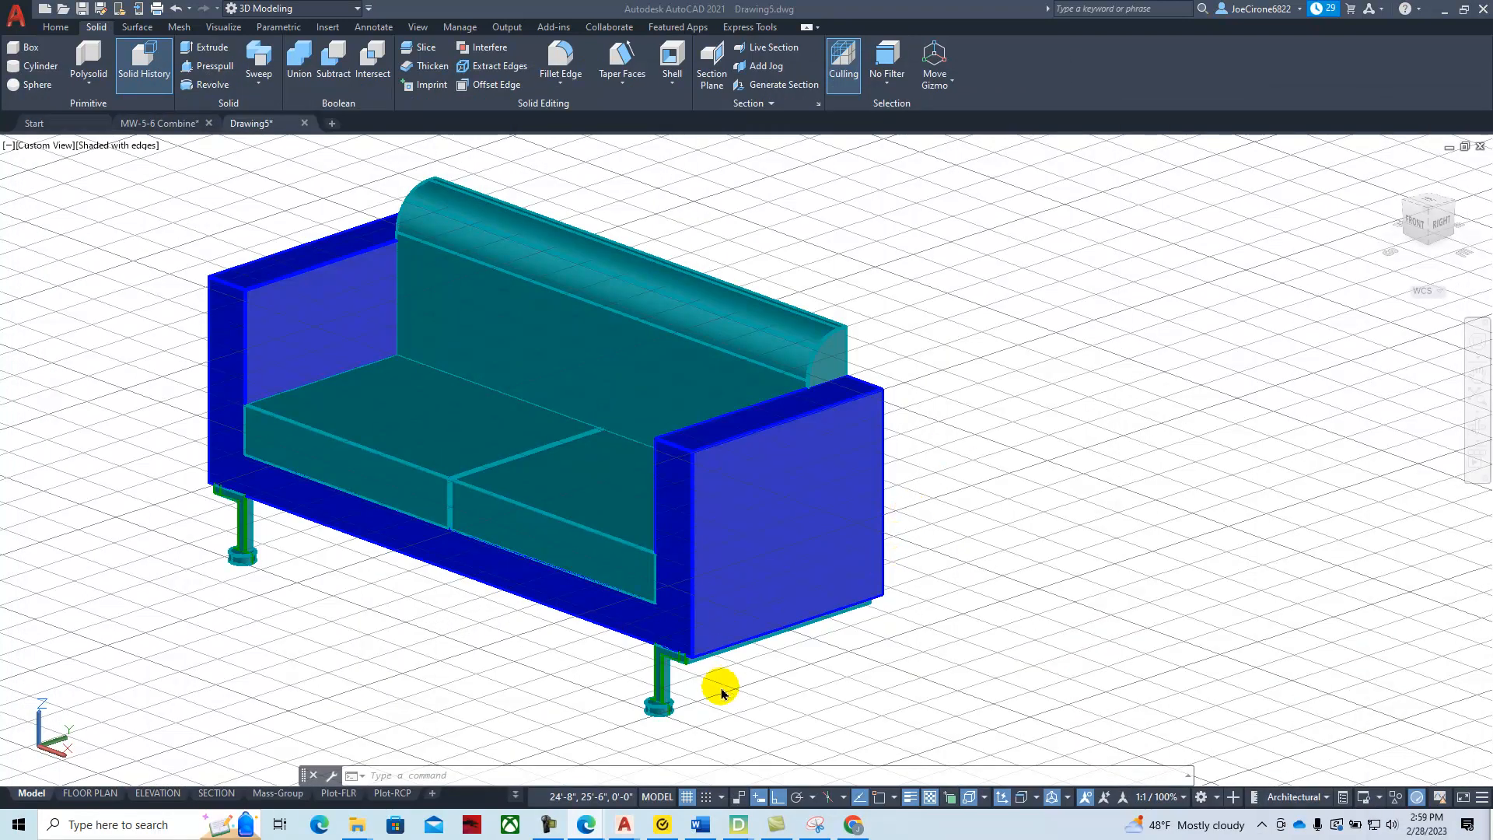
{"action": "scroll", "coordinate": [721, 698], "scroll_direction": "up", "scroll_amount": 3}
{"action": "scroll", "coordinate": [721, 698], "scroll_direction": "down", "scroll_amount": 2}
{"action": "middle_click_drag", "start_coordinate": [497, 612], "coordinate": [681, 323]}
{"action": "middle_click_drag", "start_coordinate": [424, 448], "coordinate": [469, 407]}
{"action": "key", "text": "Escape"}
{"action": "scroll", "coordinate": [622, 482], "scroll_direction": "up", "scroll_amount": 3}
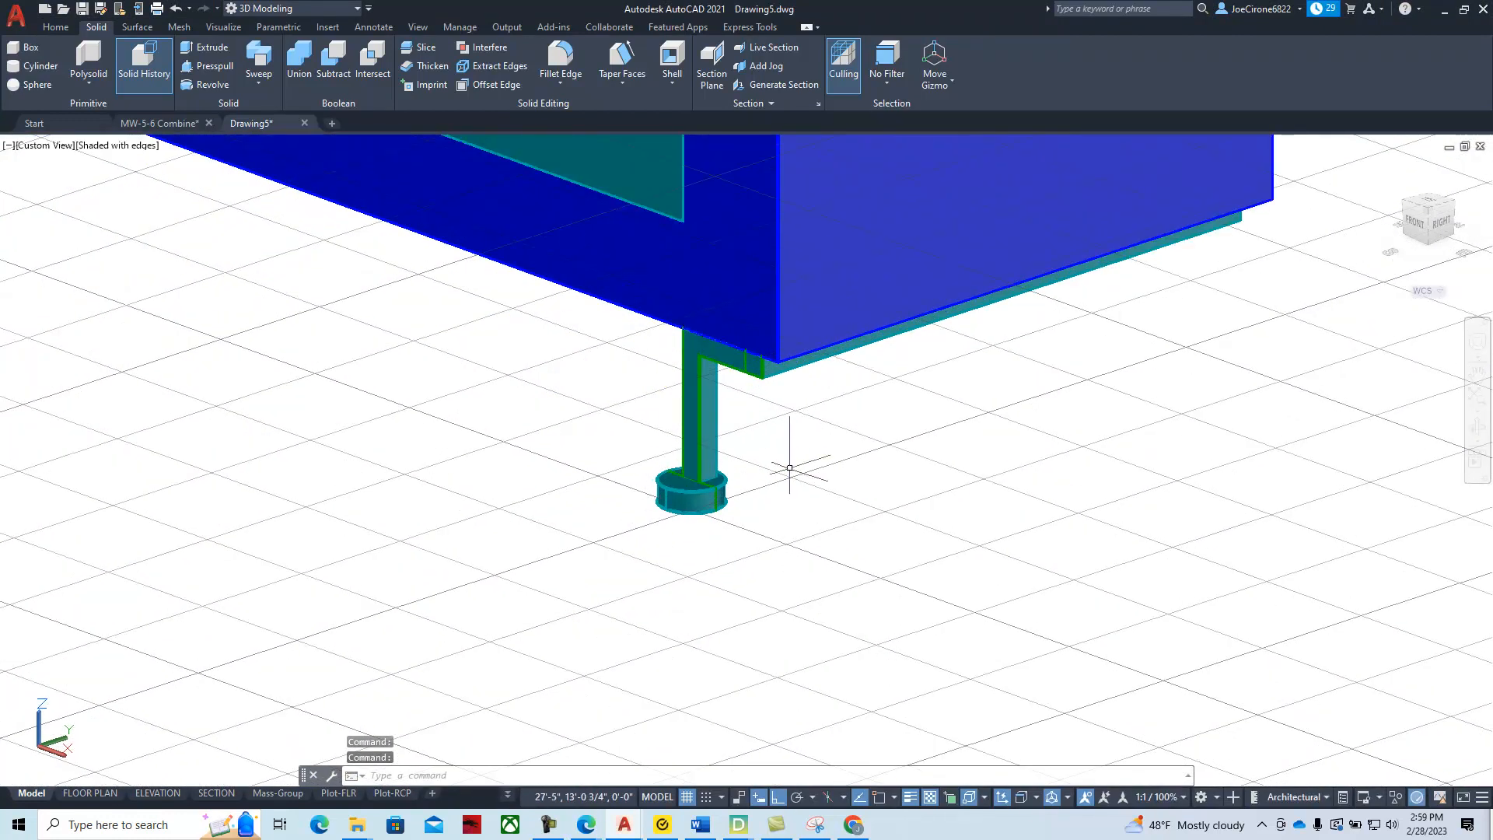
{"action": "middle_click_drag", "start_coordinate": [792, 468], "coordinate": [723, 532]}
{"action": "left_click", "coordinate": [623, 503]}
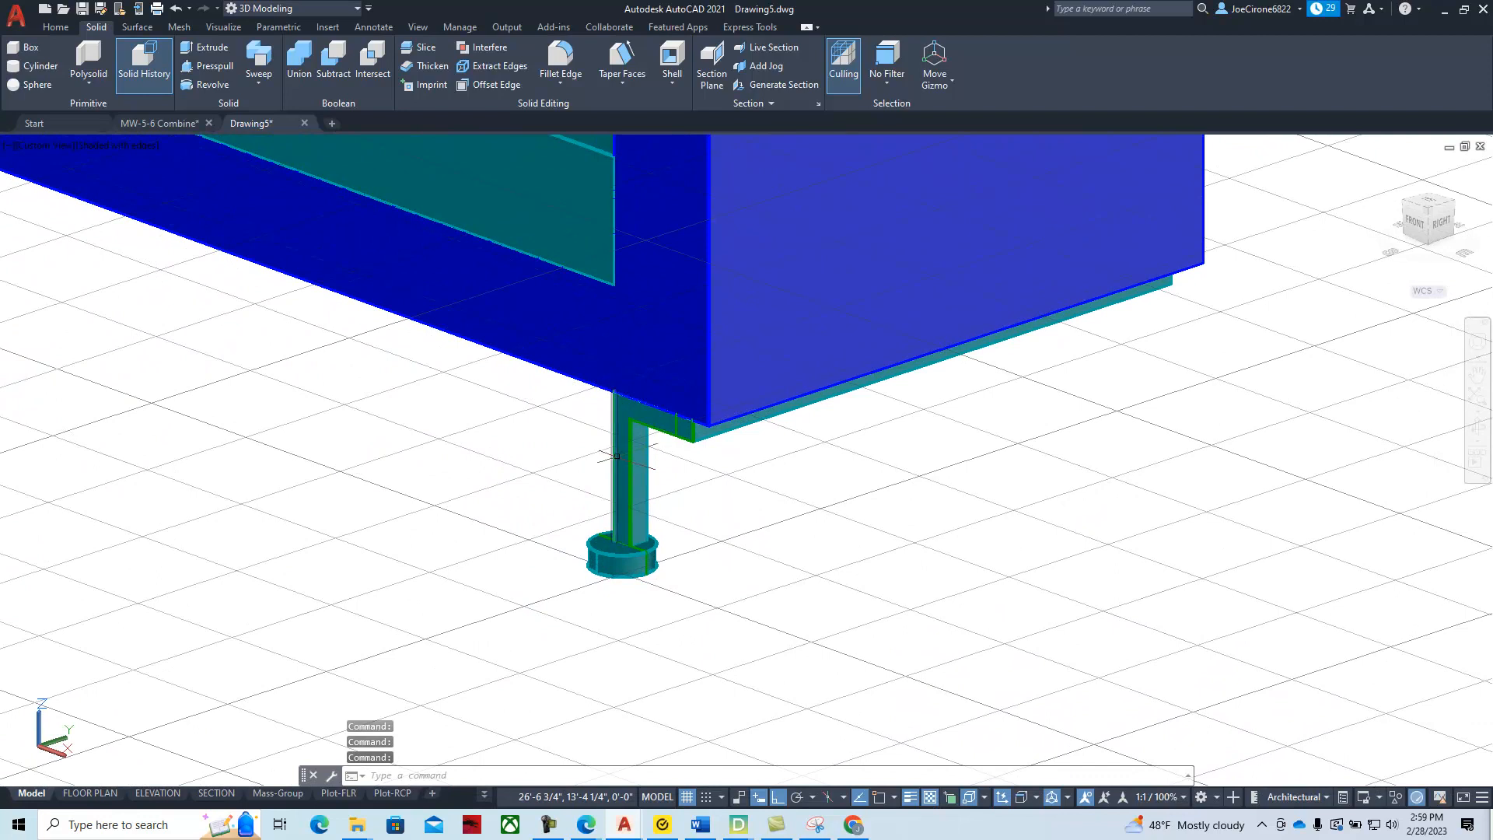
{"action": "key", "text": "Escape"}
{"action": "scroll", "coordinate": [622, 537], "scroll_direction": "up", "scroll_amount": 3}
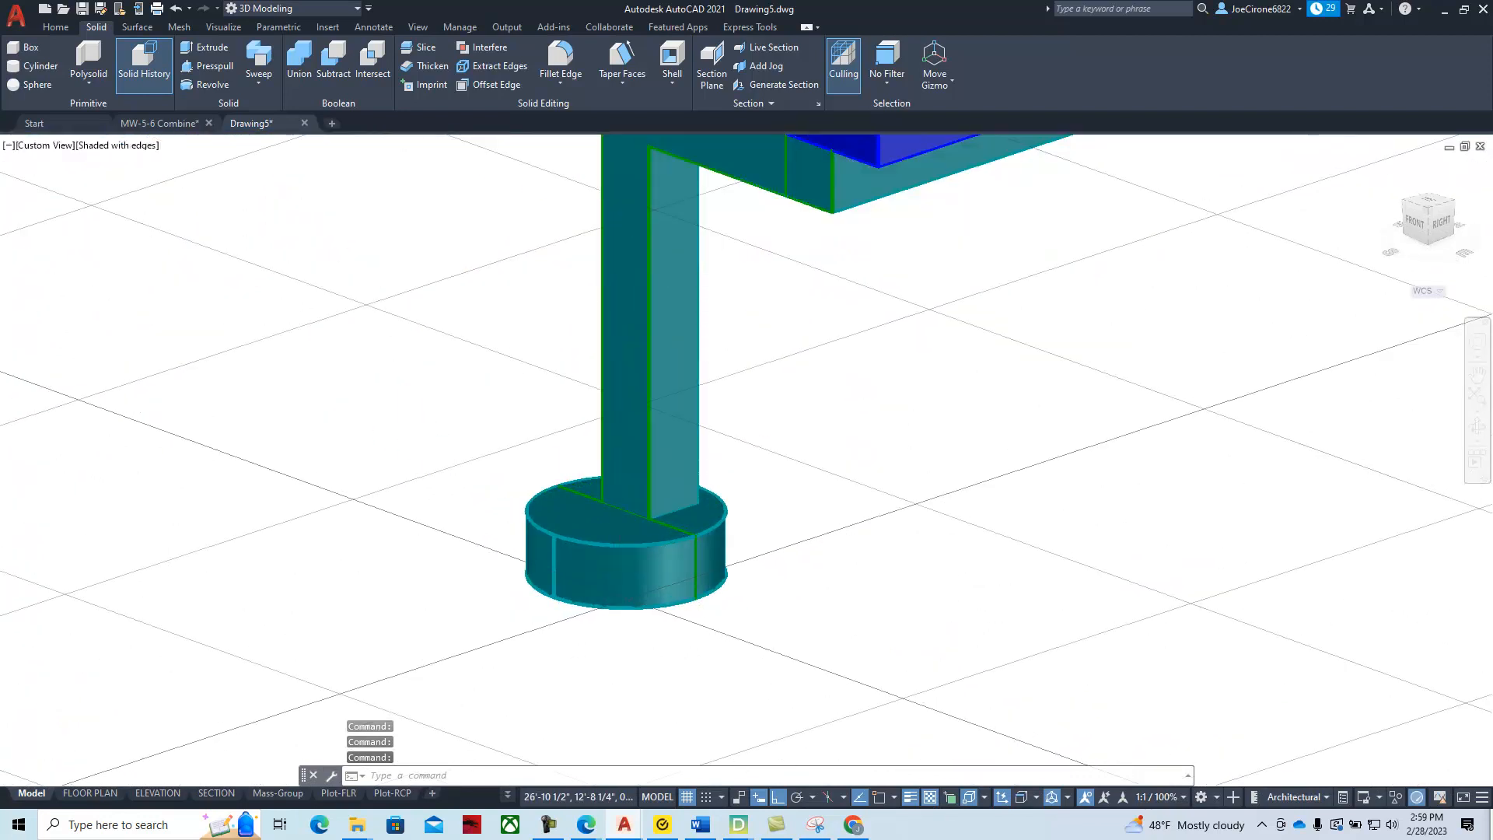
{"action": "scroll", "coordinate": [394, 436], "scroll_direction": "down", "scroll_amount": 2}
{"action": "middle_click_drag", "start_coordinate": [293, 403], "coordinate": [1338, 603]}
{"action": "middle_click_drag", "start_coordinate": [287, 307], "coordinate": [1339, 780]}
{"action": "scroll", "coordinate": [1073, 641], "scroll_direction": "up", "scroll_amount": 2}
{"action": "scroll", "coordinate": [1014, 614], "scroll_direction": "up", "scroll_amount": 3}
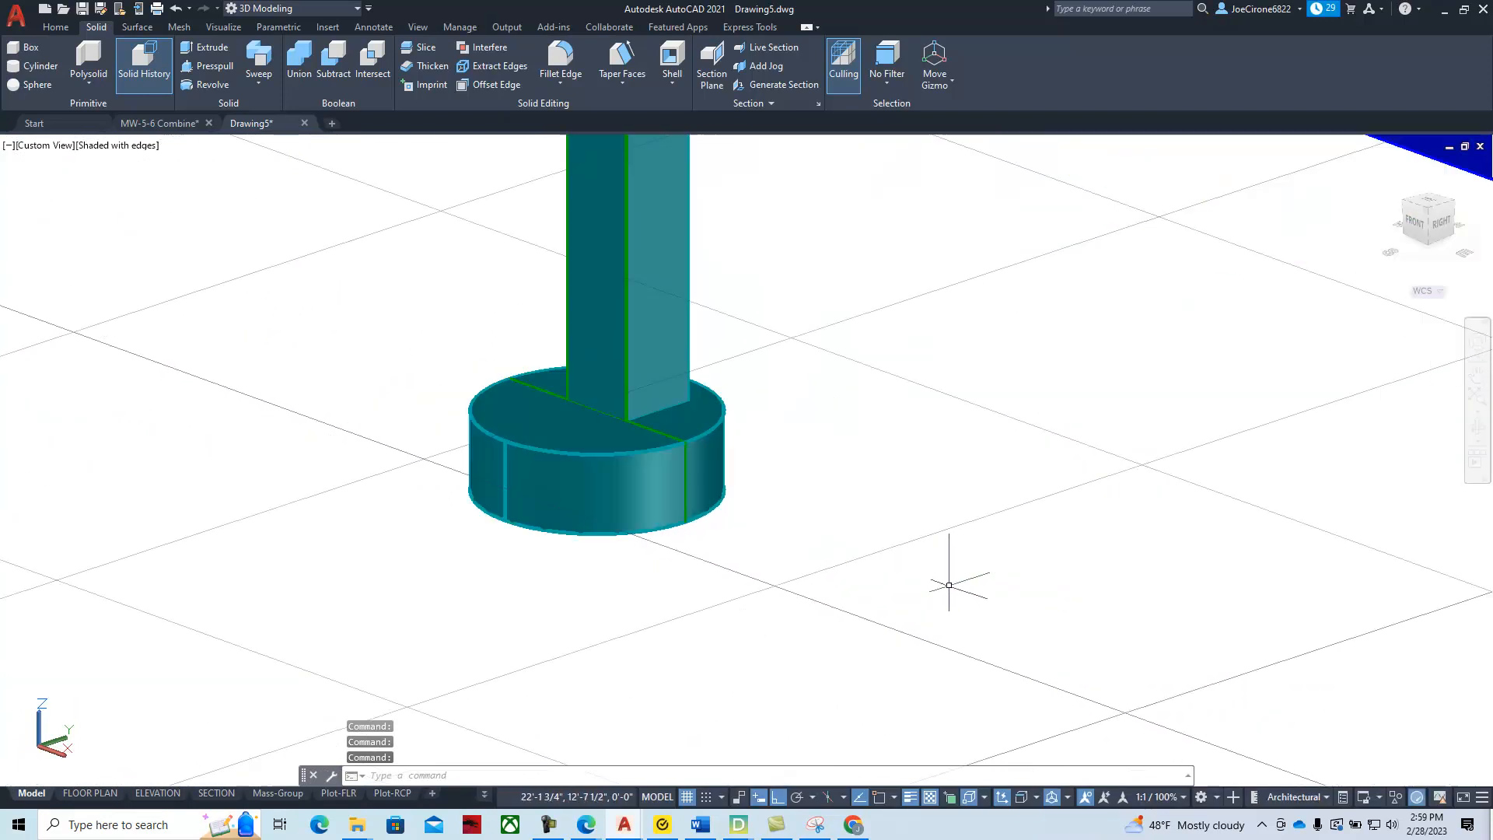
{"action": "middle_click_drag", "start_coordinate": [420, 378], "coordinate": [551, 534]}
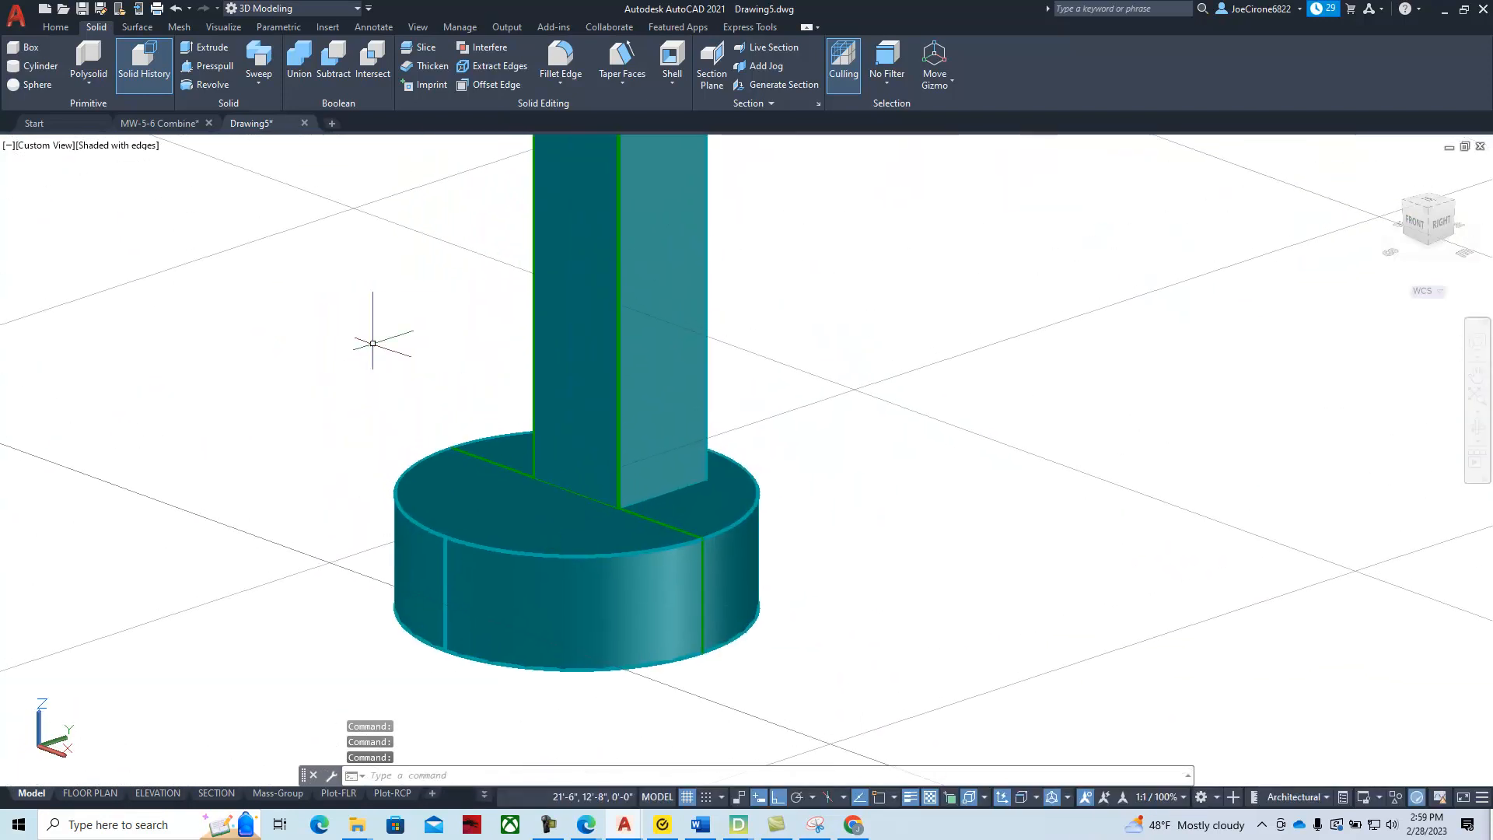
Switch the visual style to 2D Wireframe and set the current drawing colour to red
{"action": "left_click", "coordinate": [109, 148]}
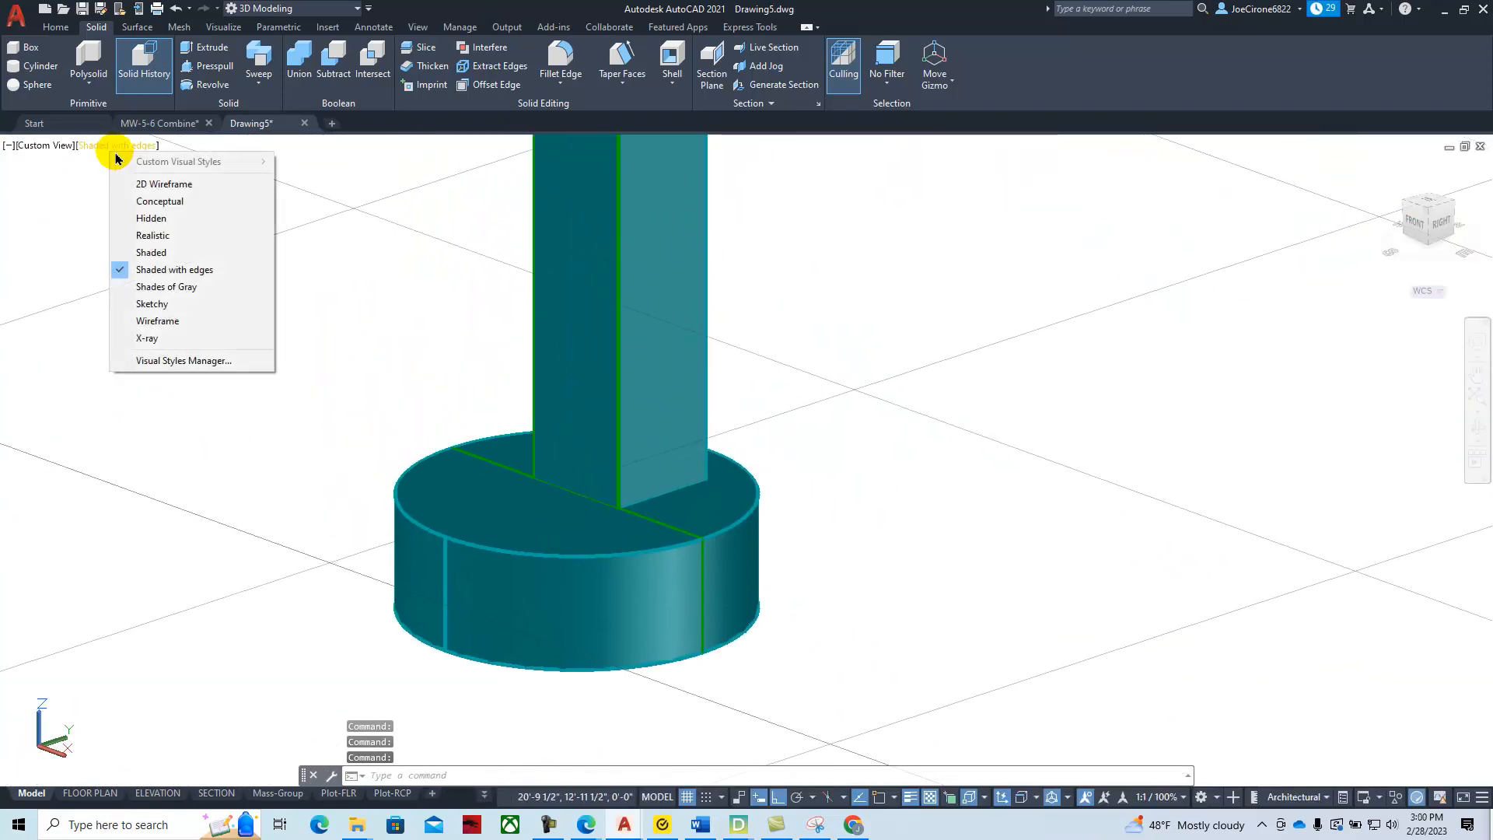
{"action": "left_click", "coordinate": [146, 185]}
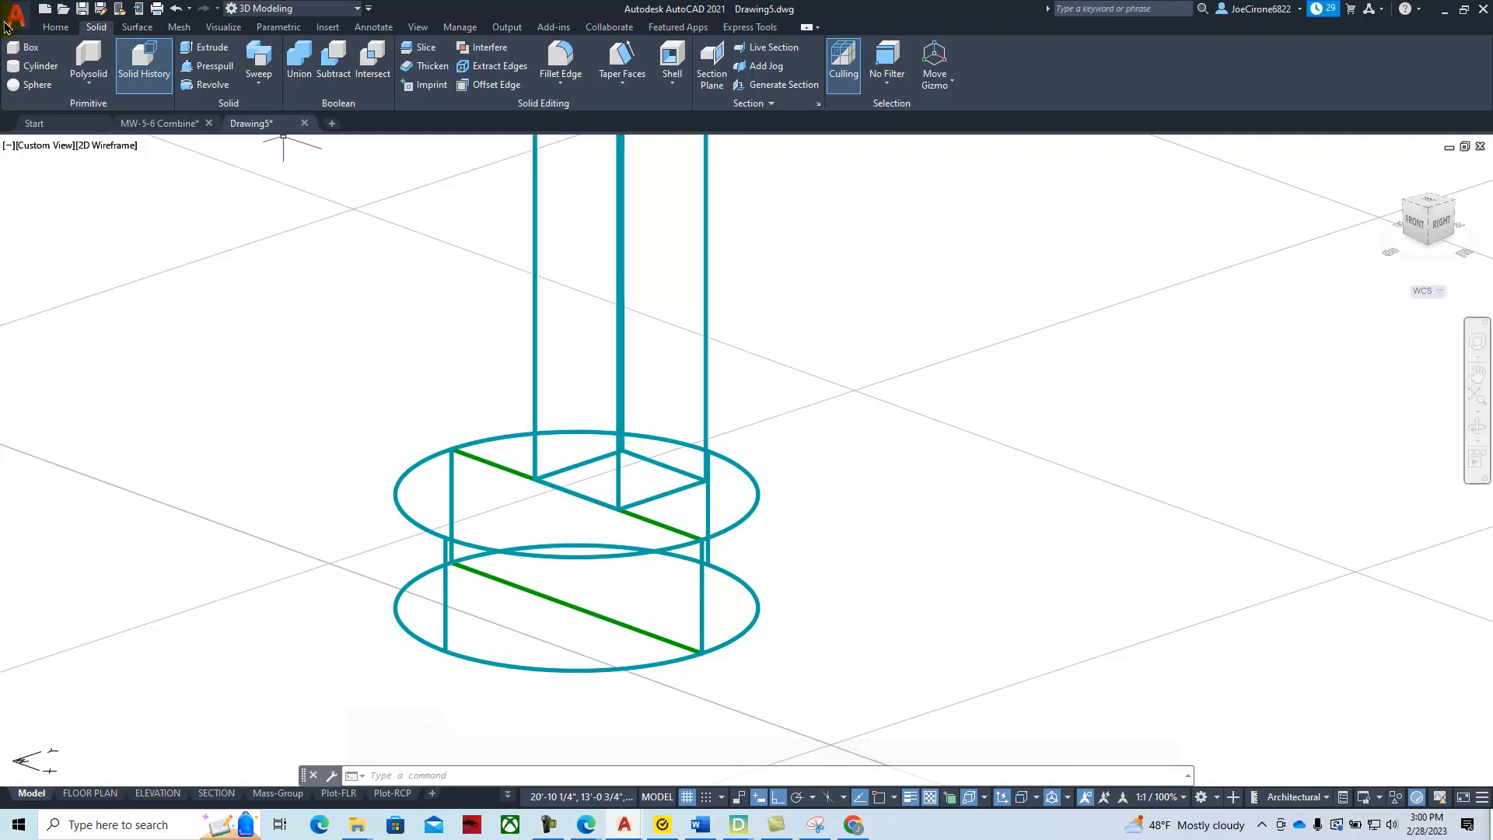
{"action": "left_click", "coordinate": [56, 27]}
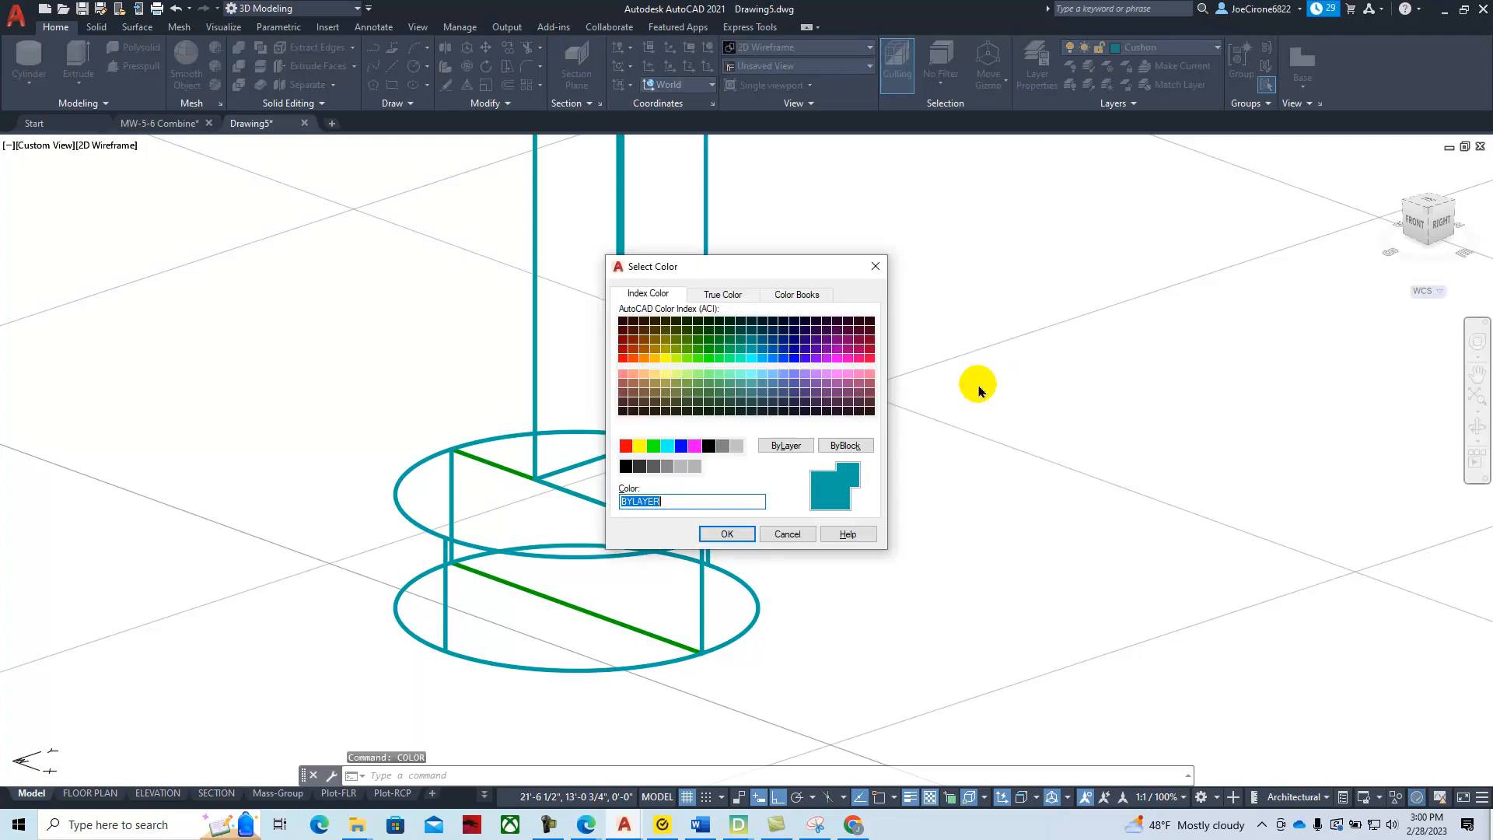
{"action": "left_click", "coordinate": [626, 446]}
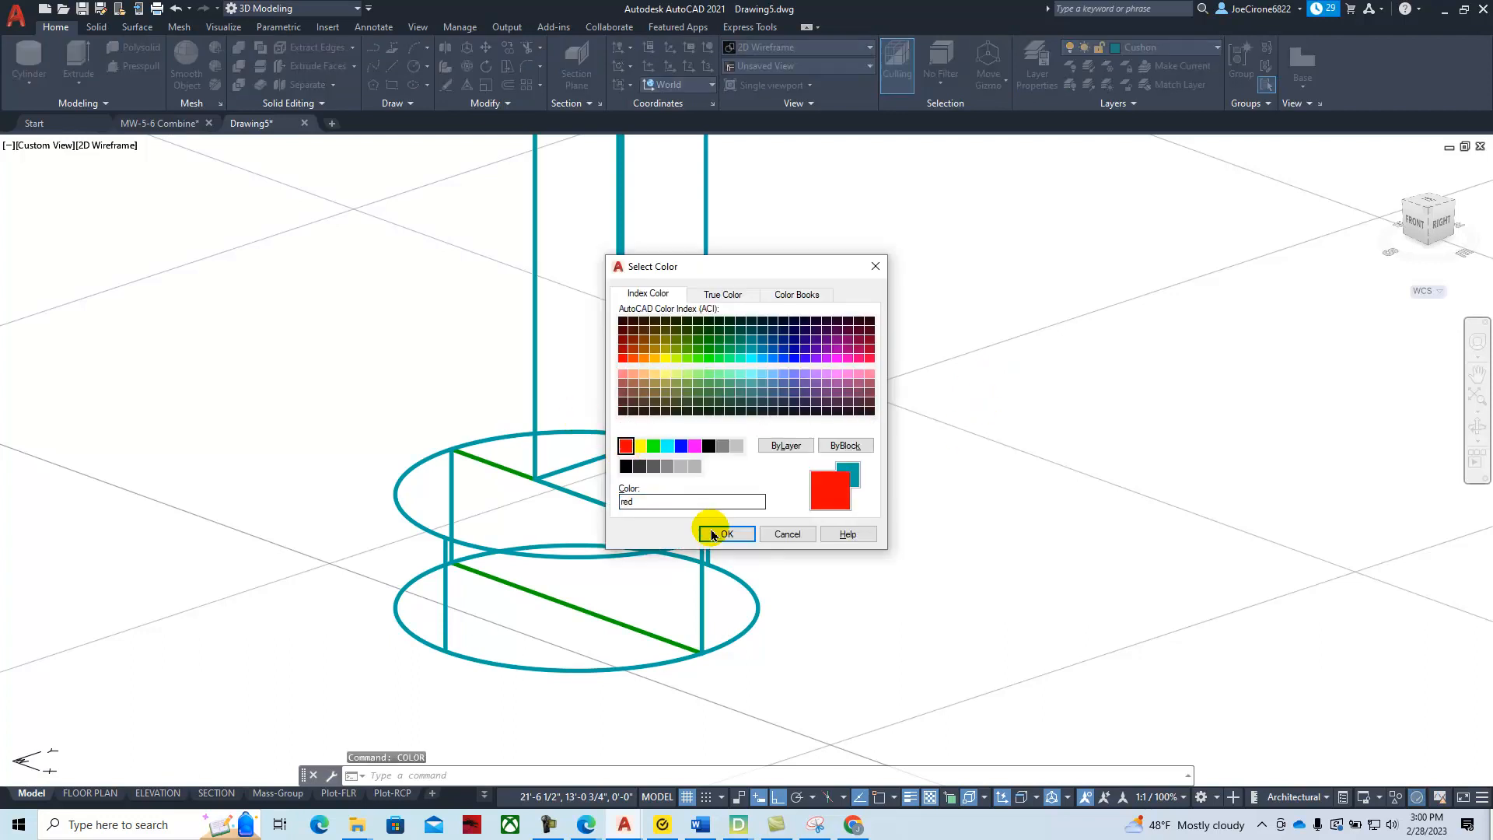
{"action": "left_click", "coordinate": [718, 534]}
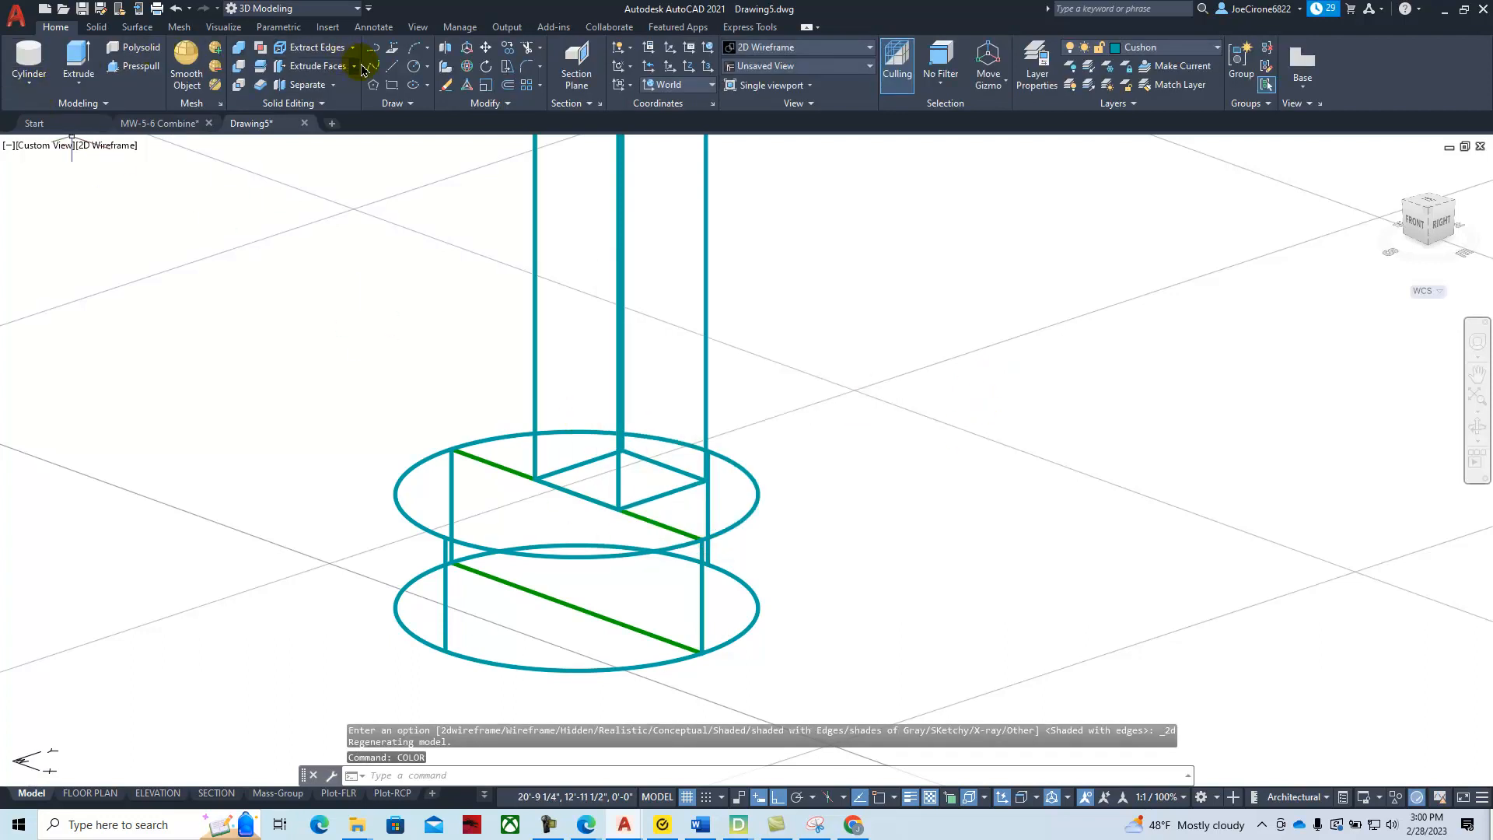
Turn Ortho off and draw a diagonal line between opposite corners of the left leg's bottom face
{"action": "left_click", "coordinate": [391, 69]}
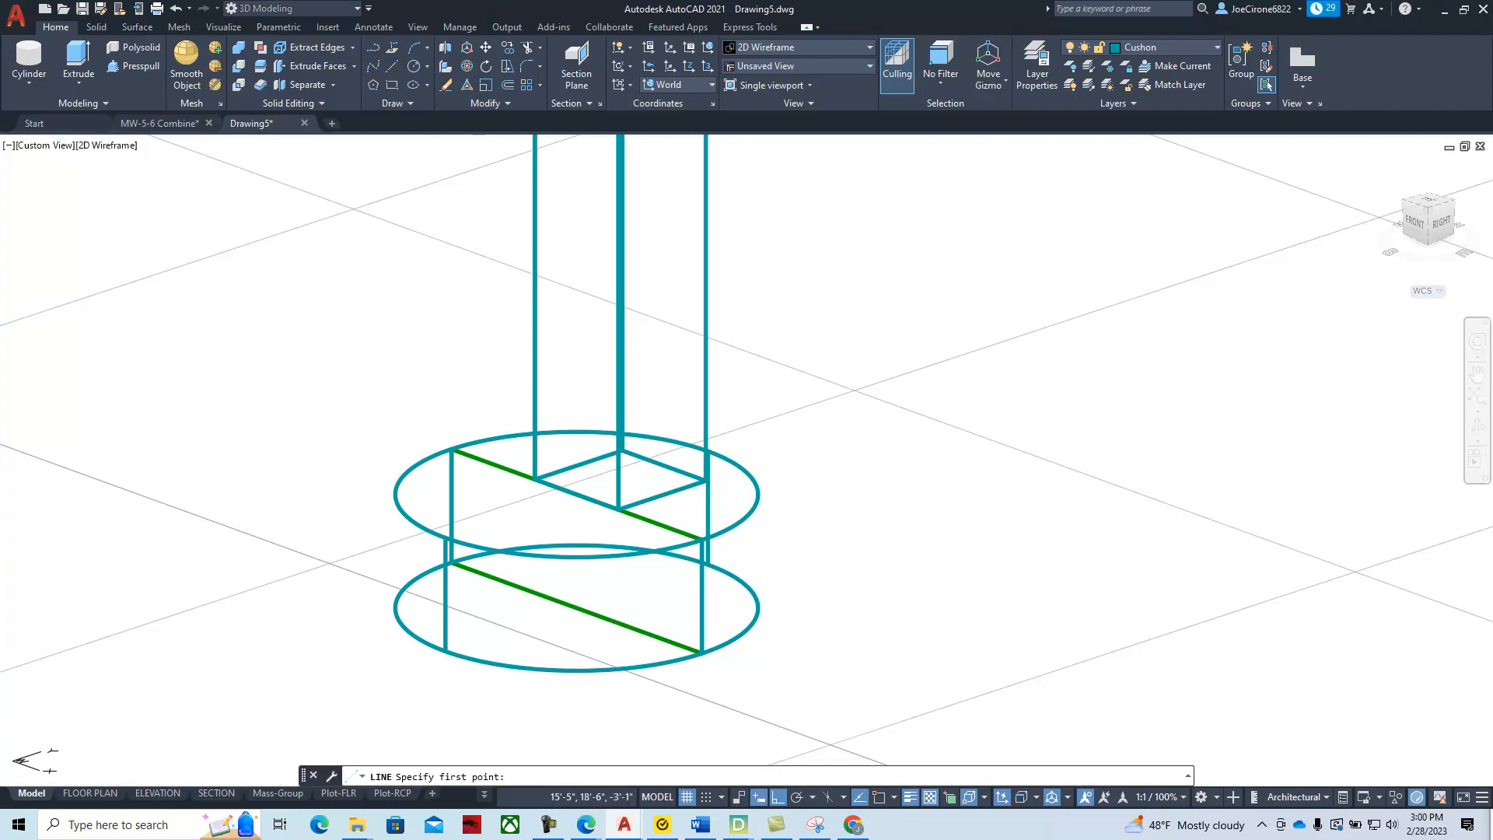
{"action": "left_click", "coordinate": [536, 478]}
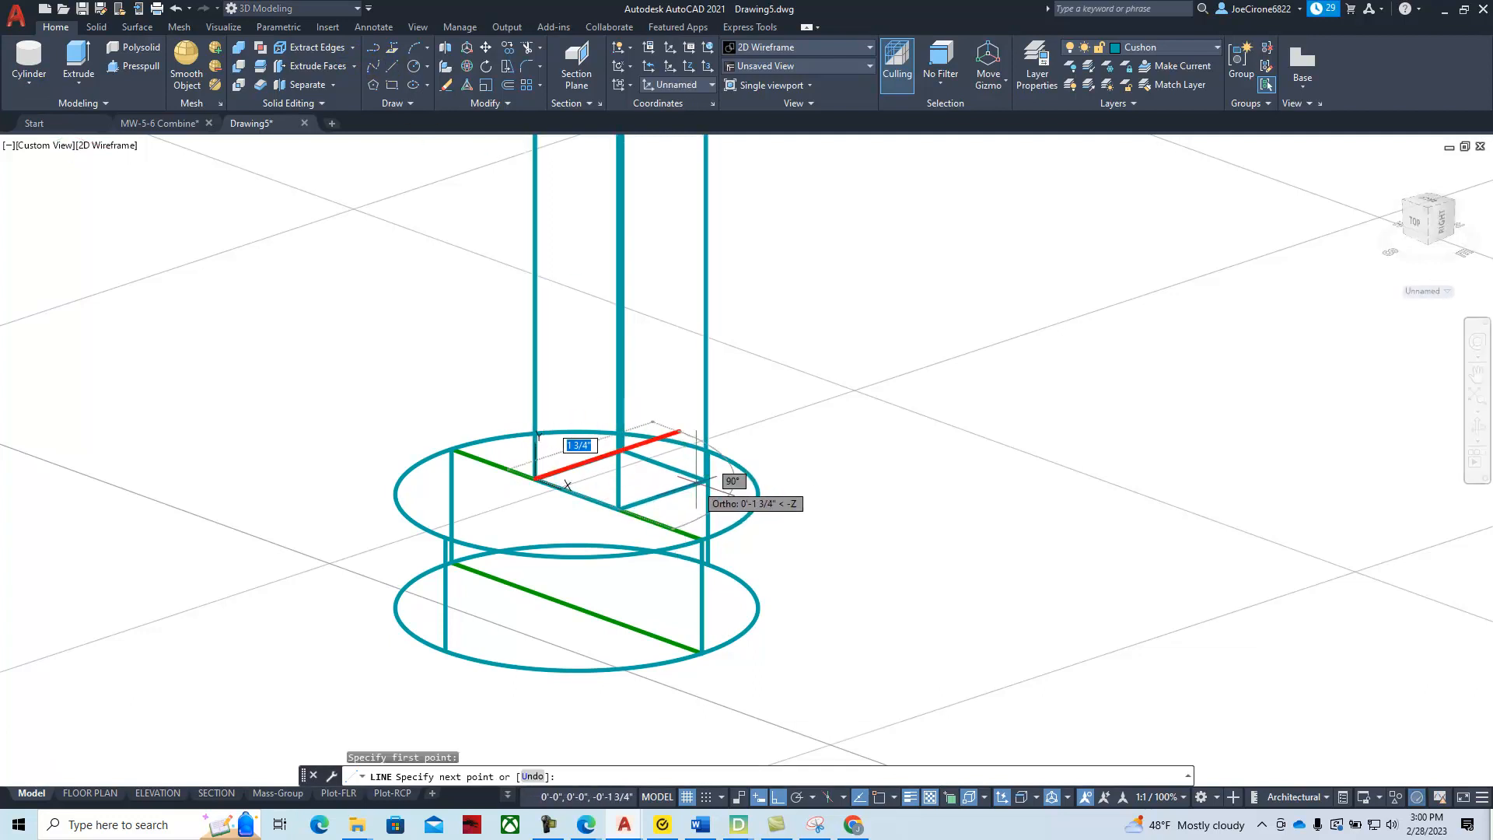
{"action": "left_click", "coordinate": [777, 796]}
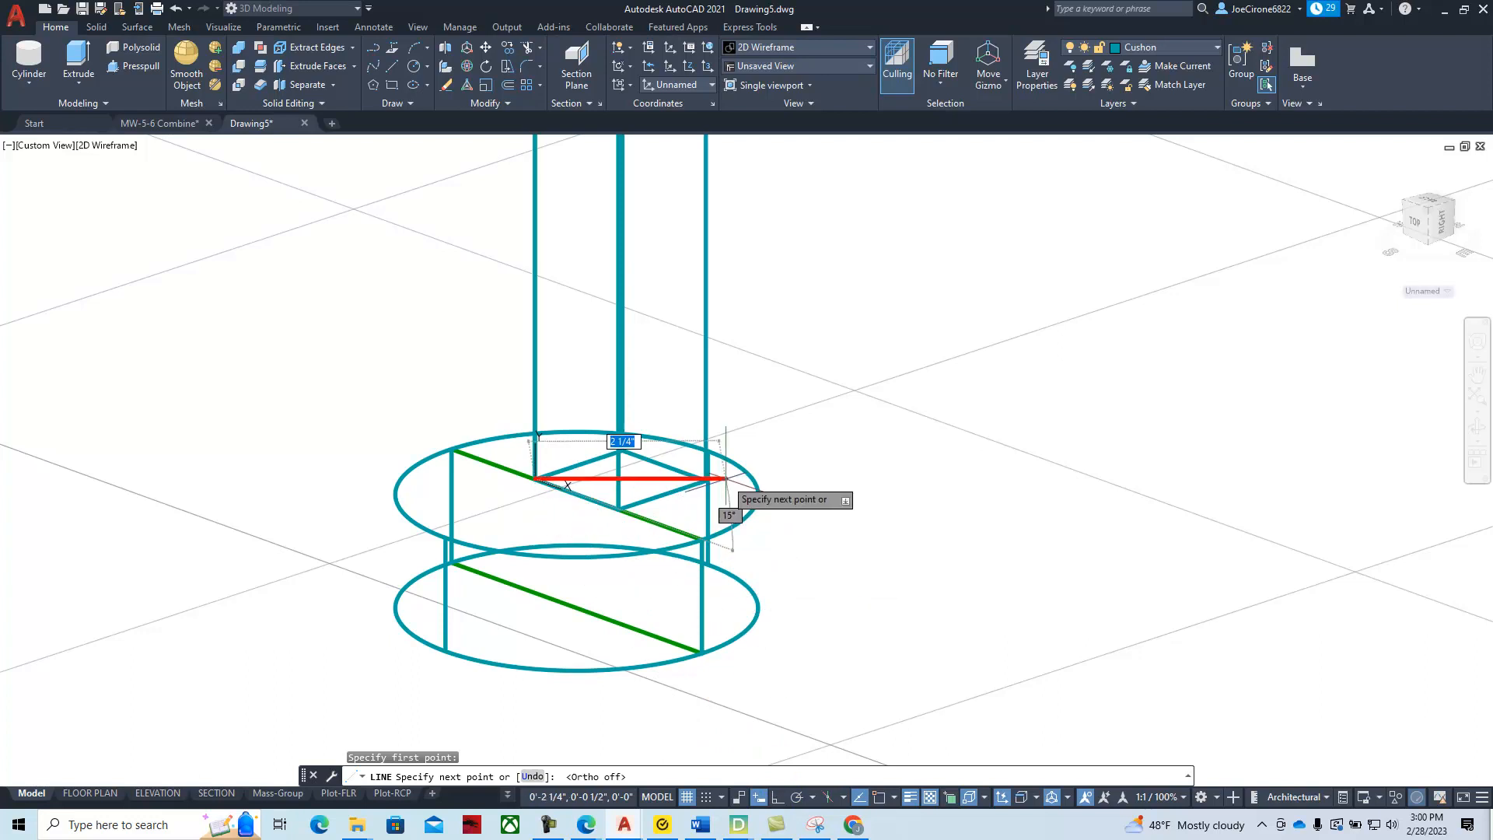
{"action": "right_click", "coordinate": [804, 483], "text": "shift"}
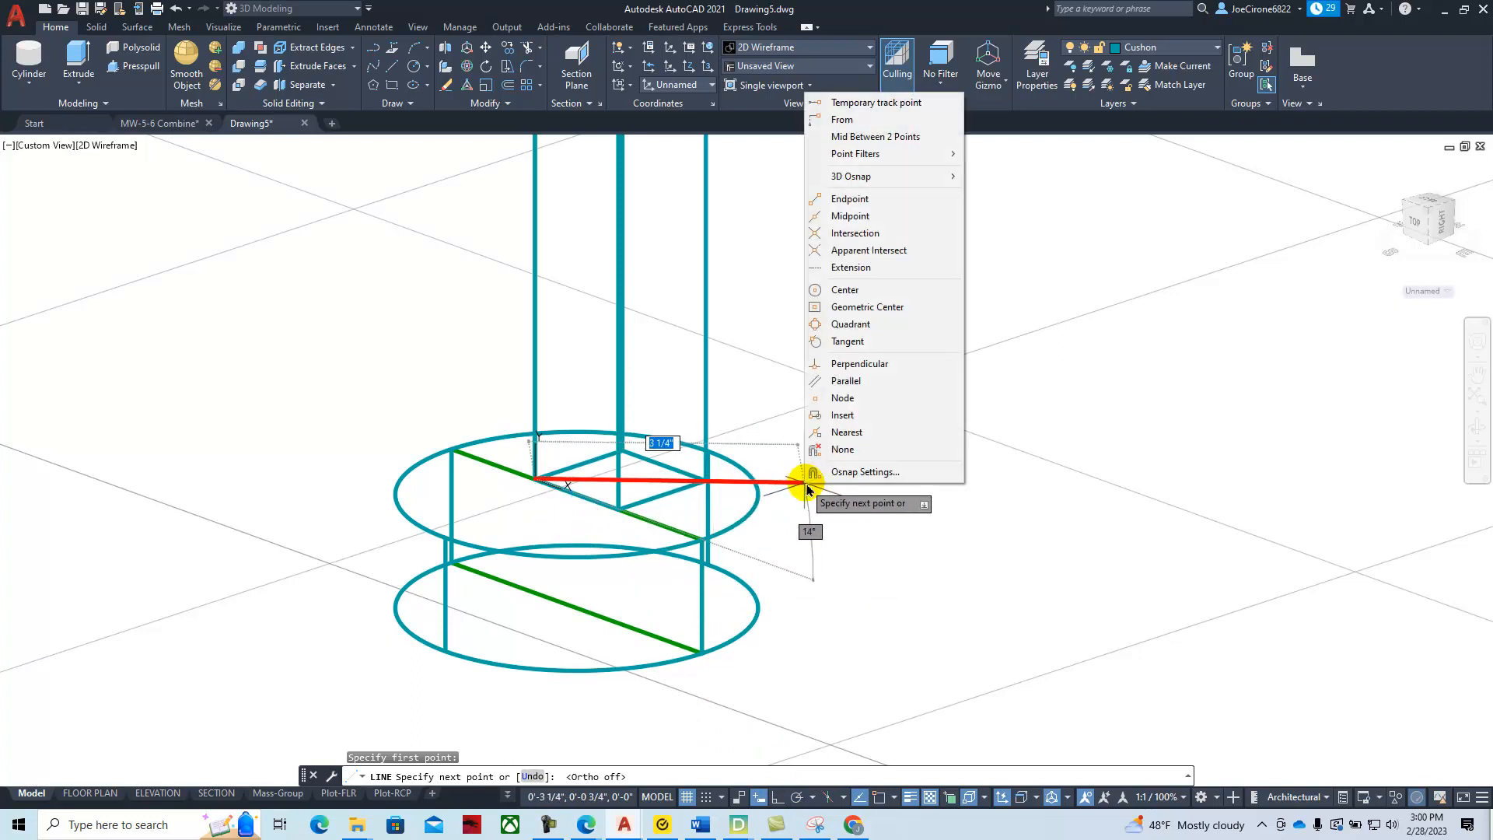
{"action": "left_click", "coordinate": [844, 199]}
{"action": "left_click", "coordinate": [706, 480]}
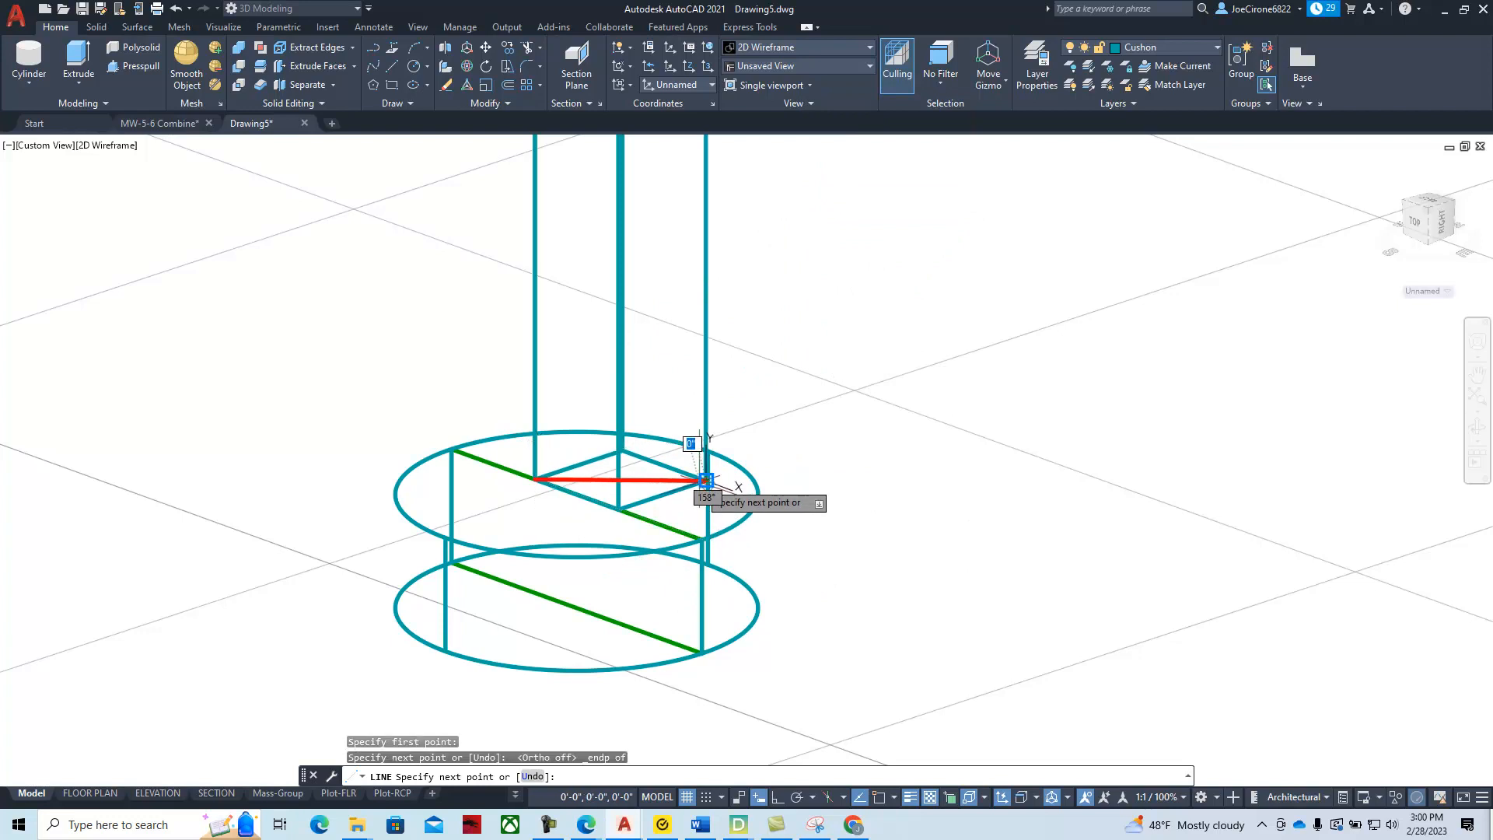
{"action": "key", "text": "Escape"}
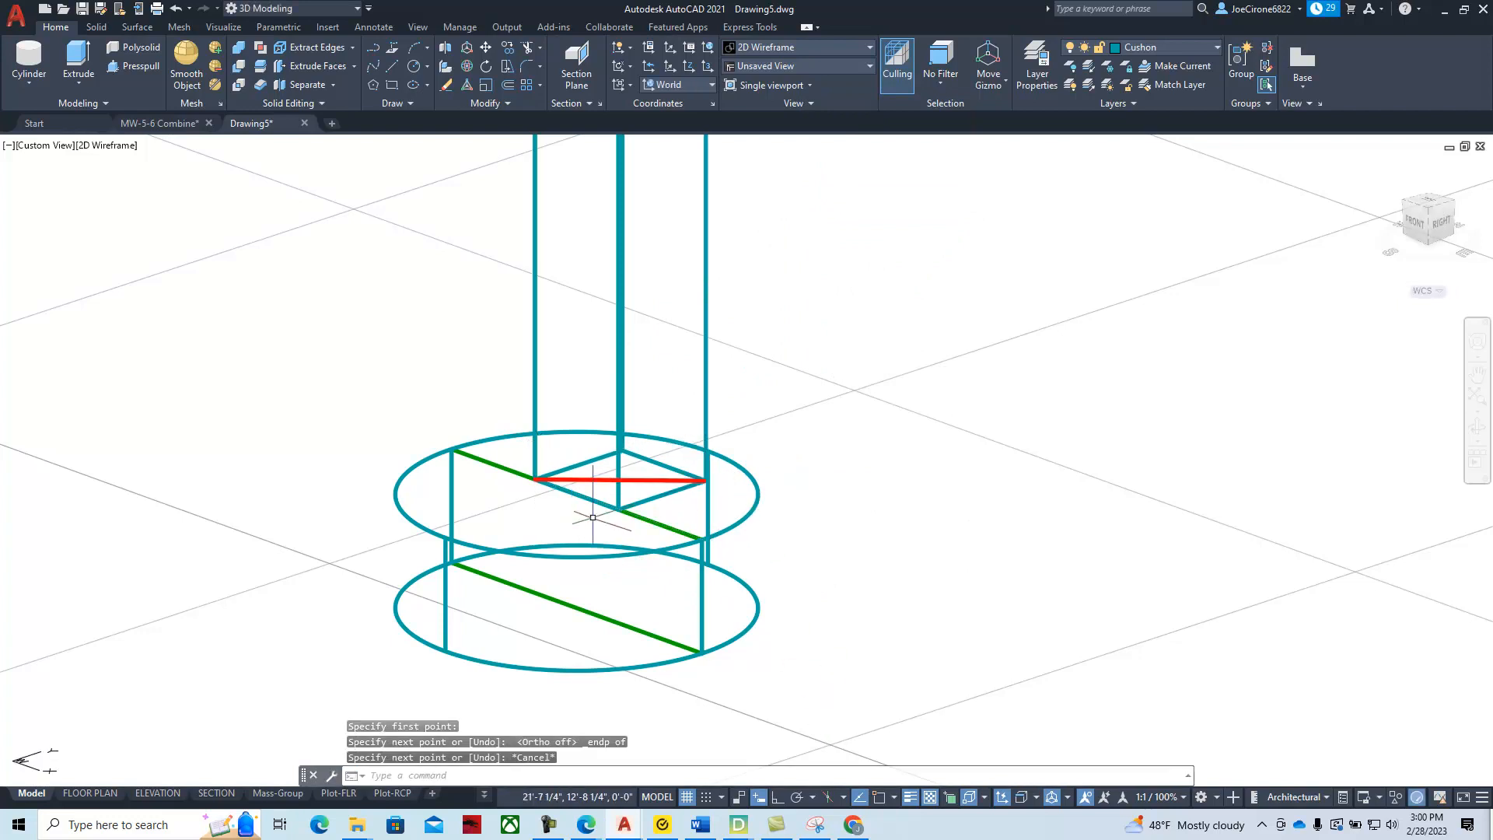
Move the left cylindrical foot from its top centre to the midpoint of the red diagonal line under the leg
{"action": "left_click", "coordinate": [485, 48]}
{"action": "left_click", "coordinate": [465, 542]}
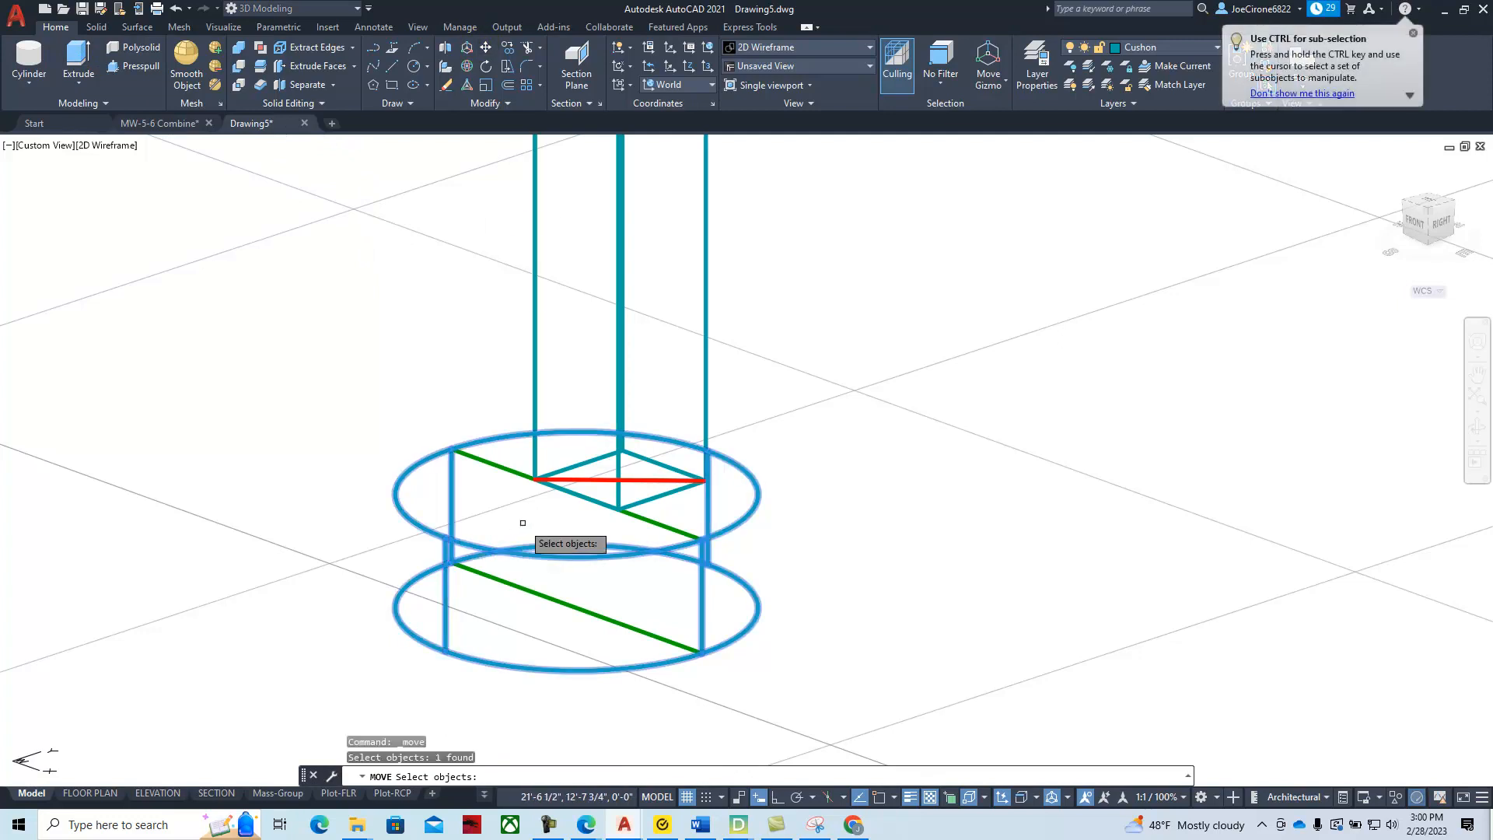
{"action": "key", "text": "Return"}
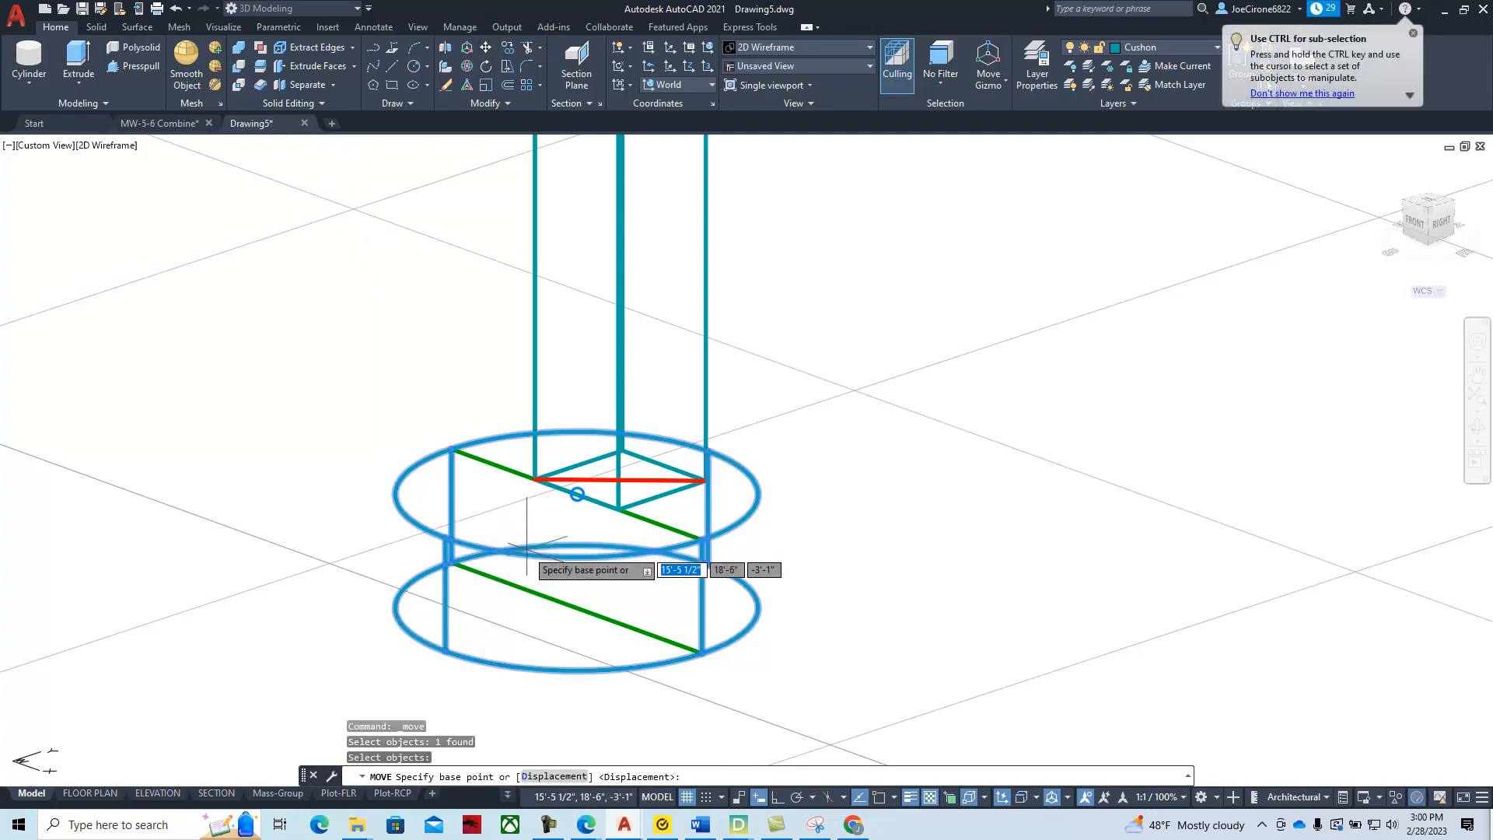
{"action": "left_click", "coordinate": [529, 543]}
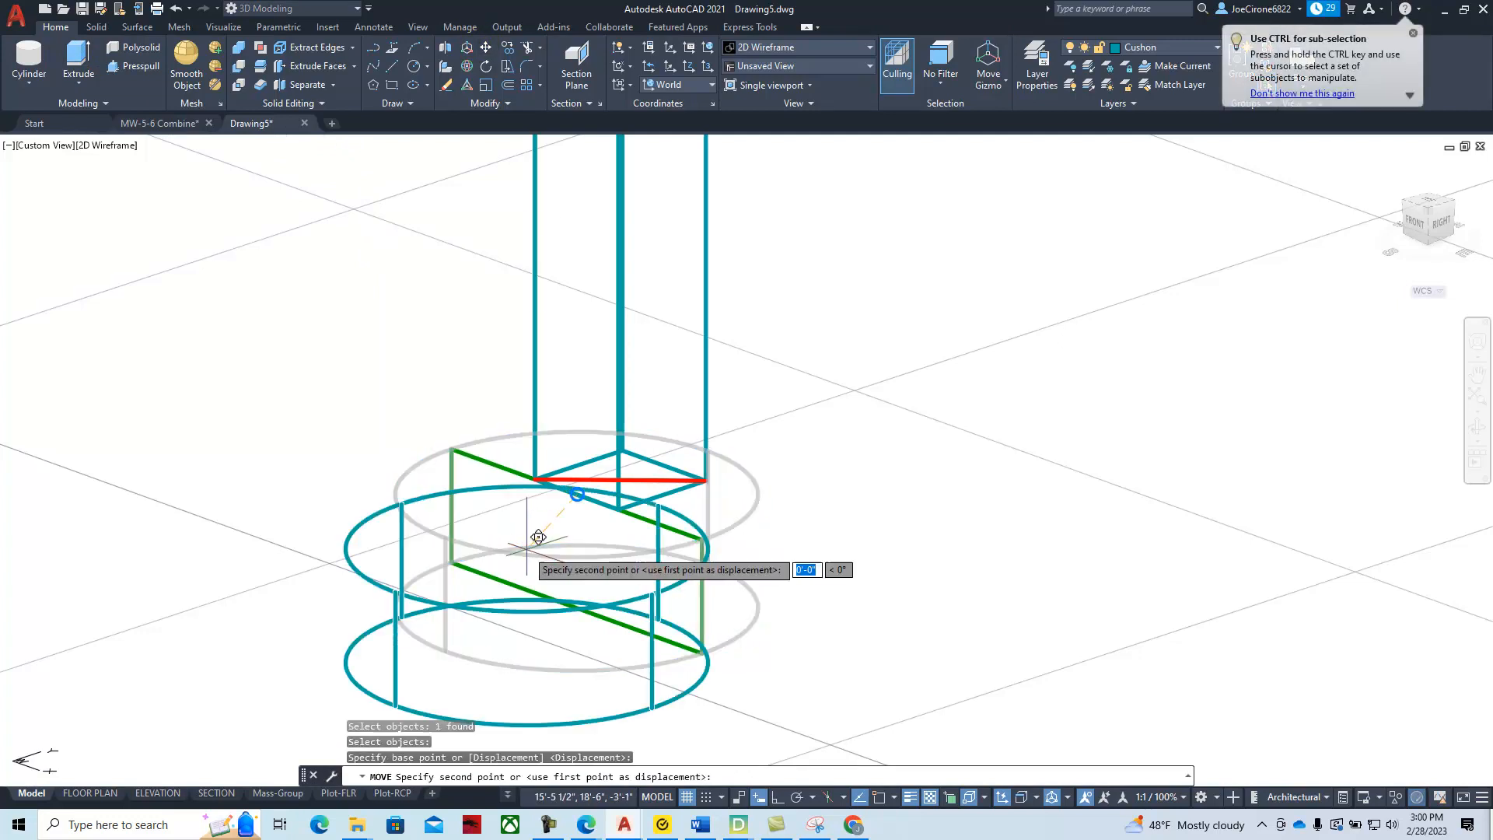
{"action": "right_click", "coordinate": [627, 467], "text": "shift"}
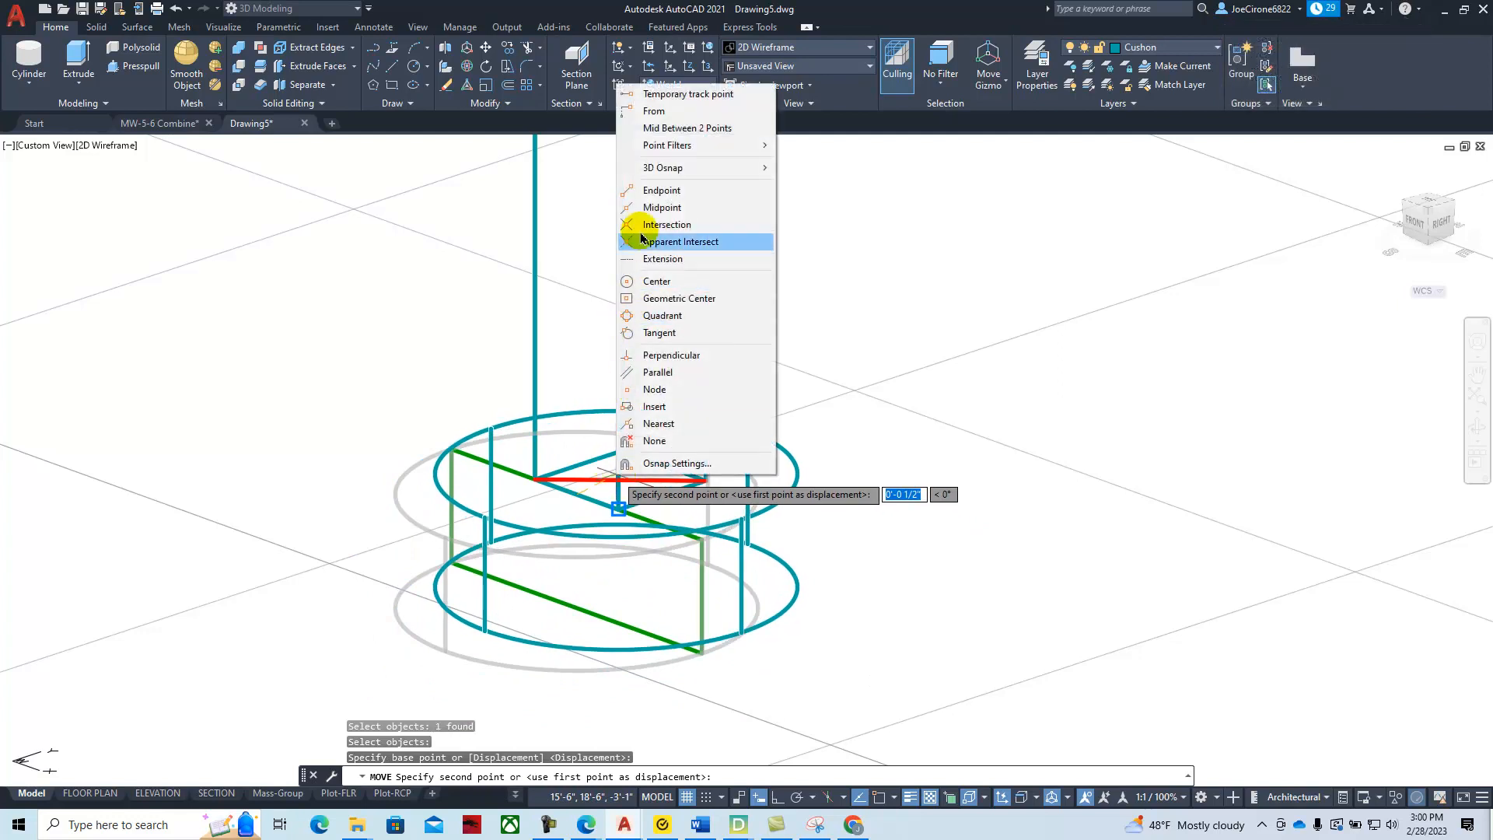
{"action": "left_click", "coordinate": [657, 206]}
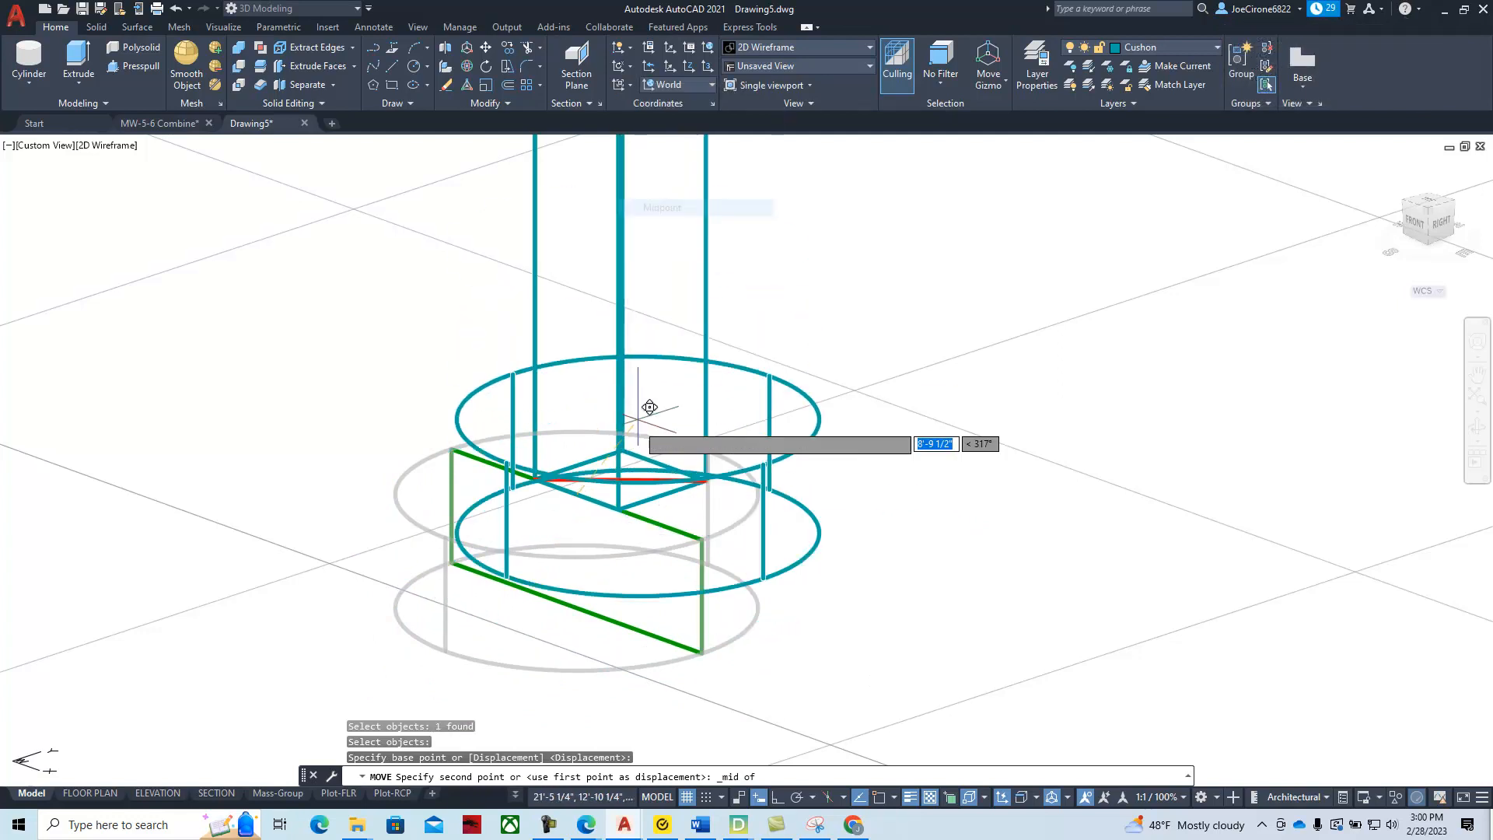
{"action": "left_click", "coordinate": [632, 467]}
Erase the leftover green construction lines and the red diagonal line around the left foot
{"action": "scroll", "coordinate": [699, 591], "scroll_direction": "down", "scroll_amount": 5}
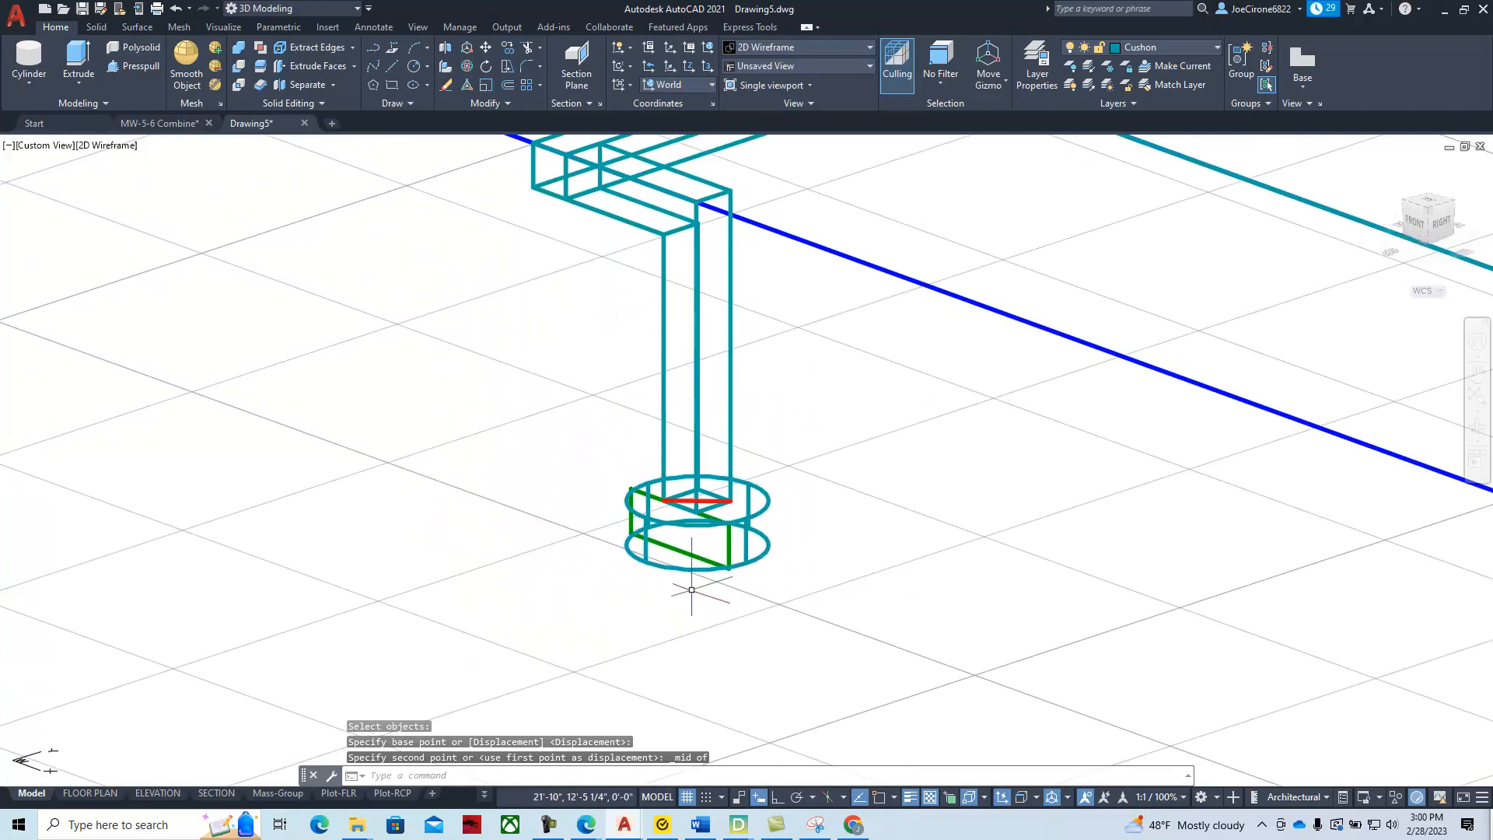
{"action": "left_click", "coordinate": [729, 546]}
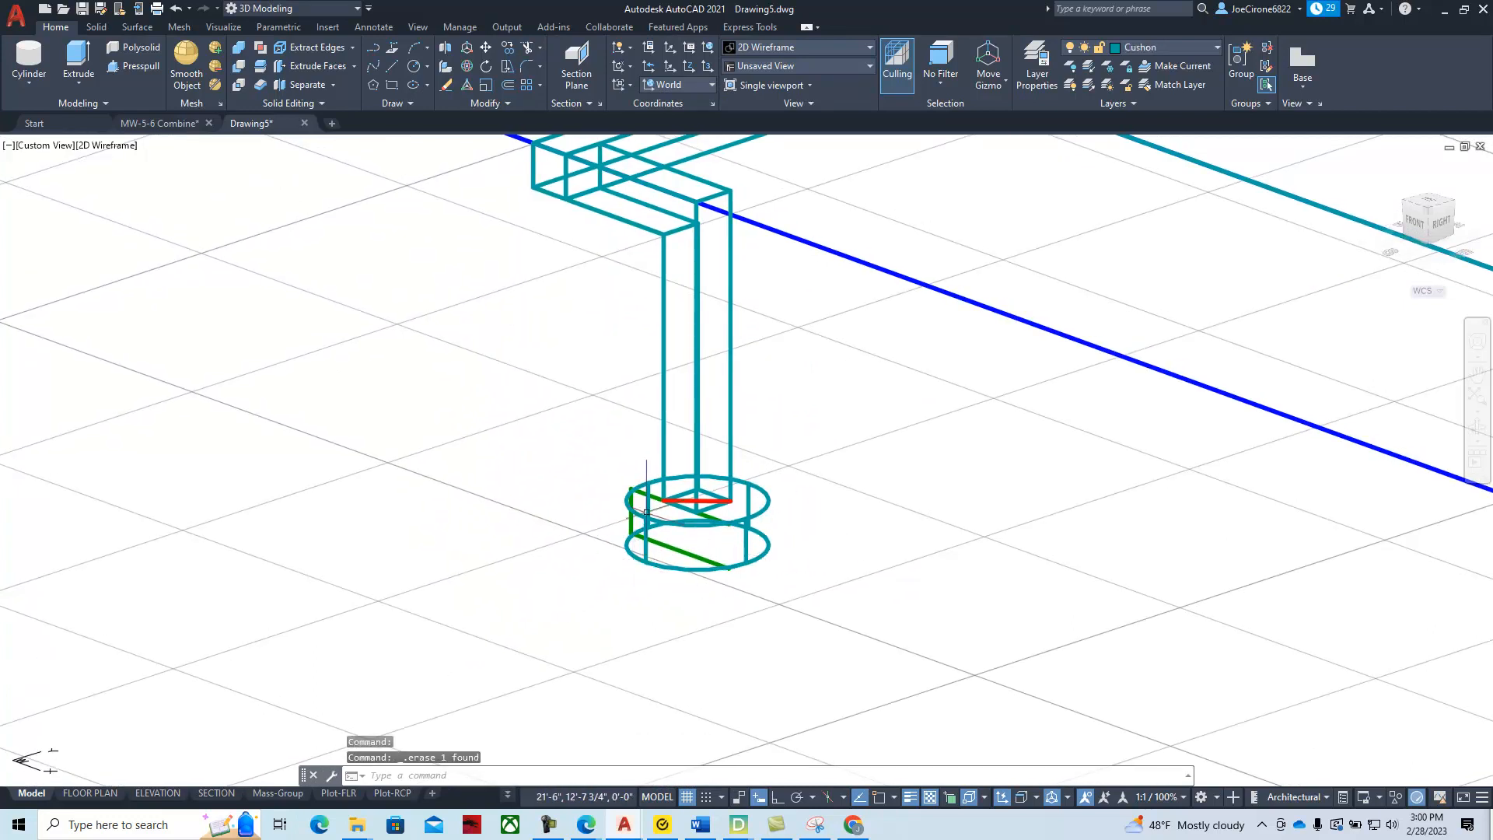
{"action": "key", "text": "Delete"}
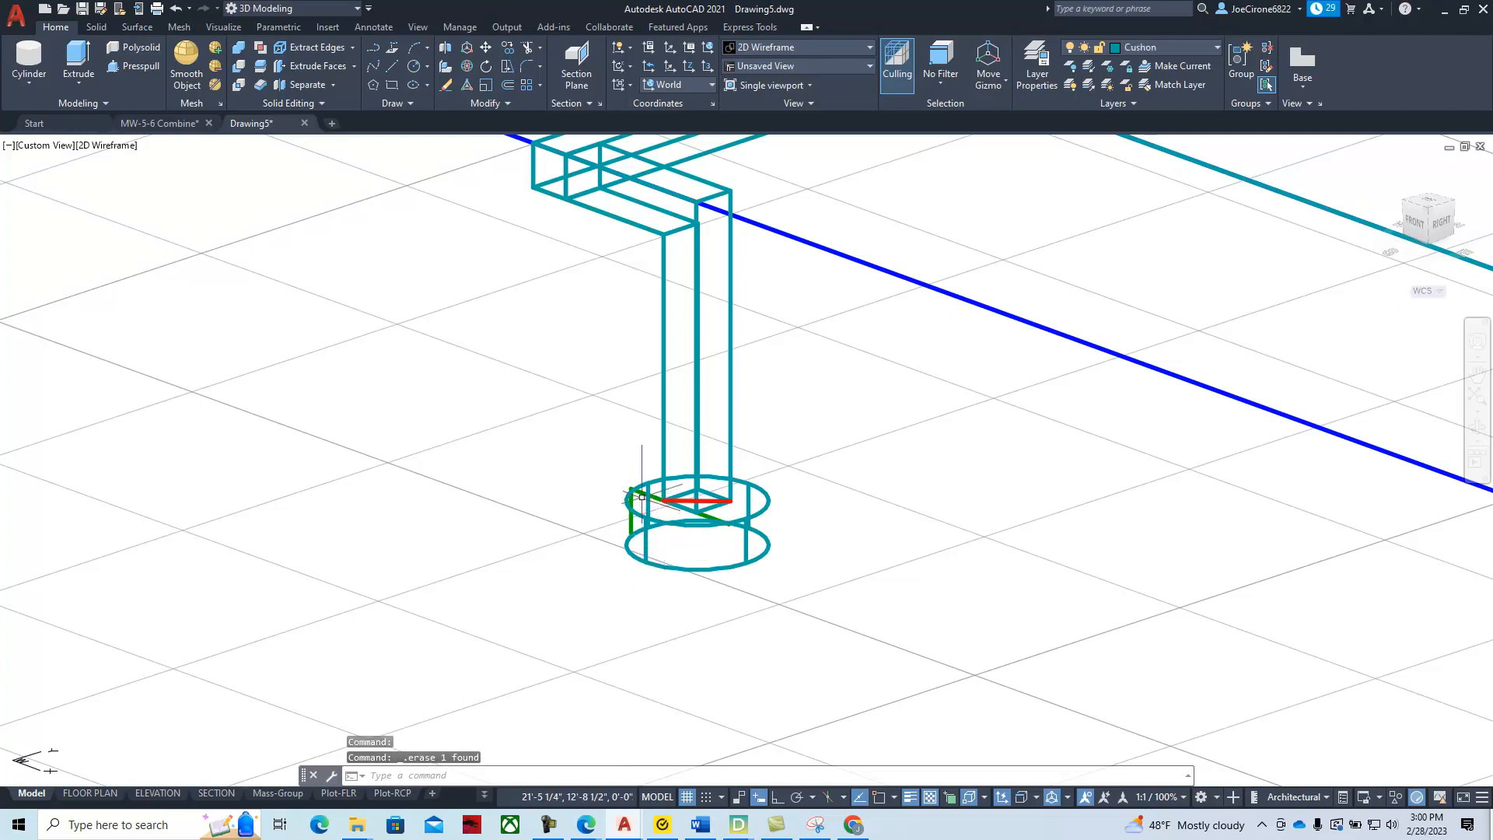
{"action": "left_click", "coordinate": [632, 520]}
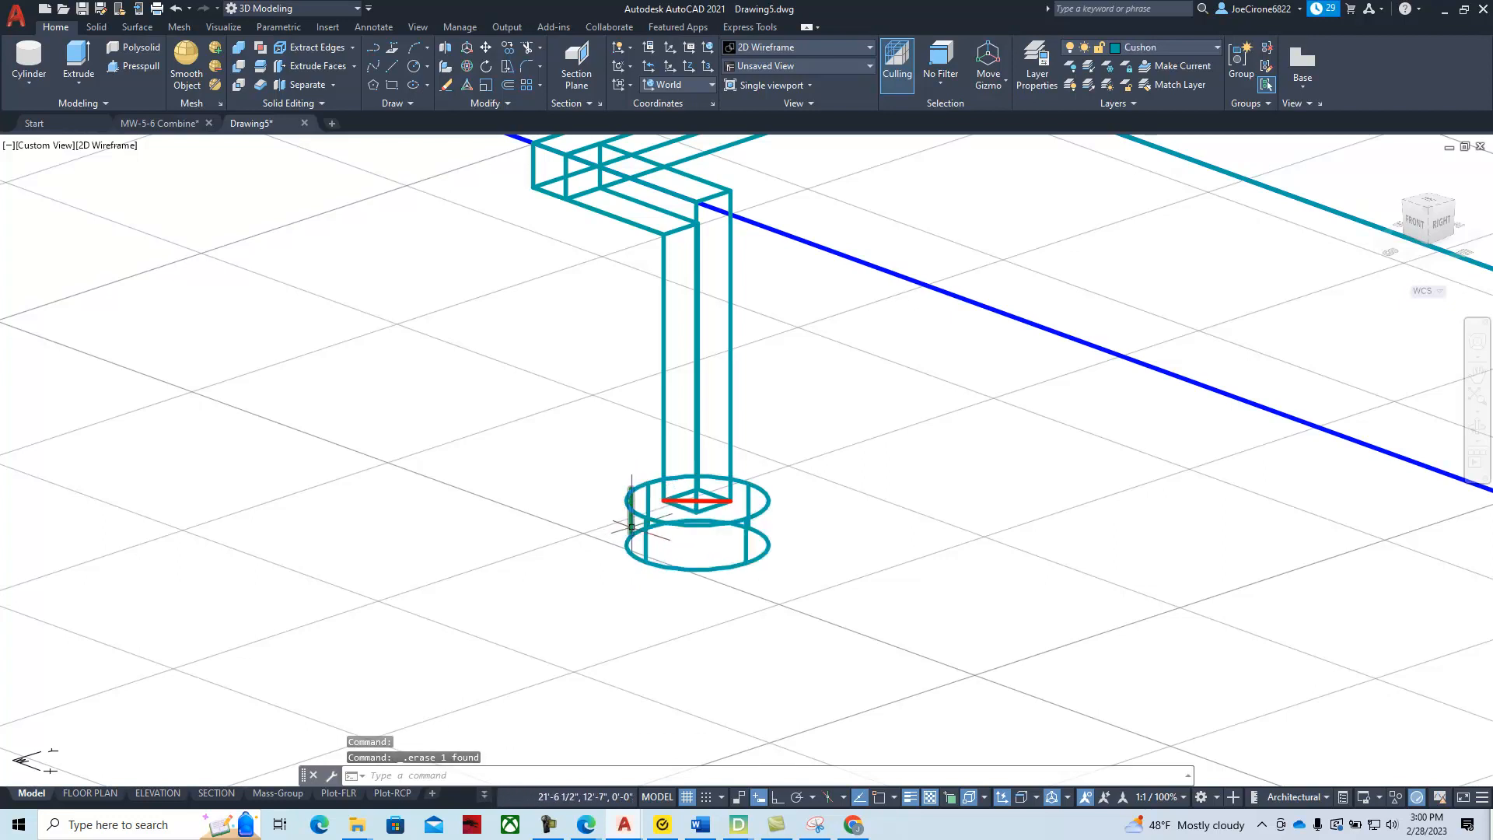
{"action": "key", "text": "Delete"}
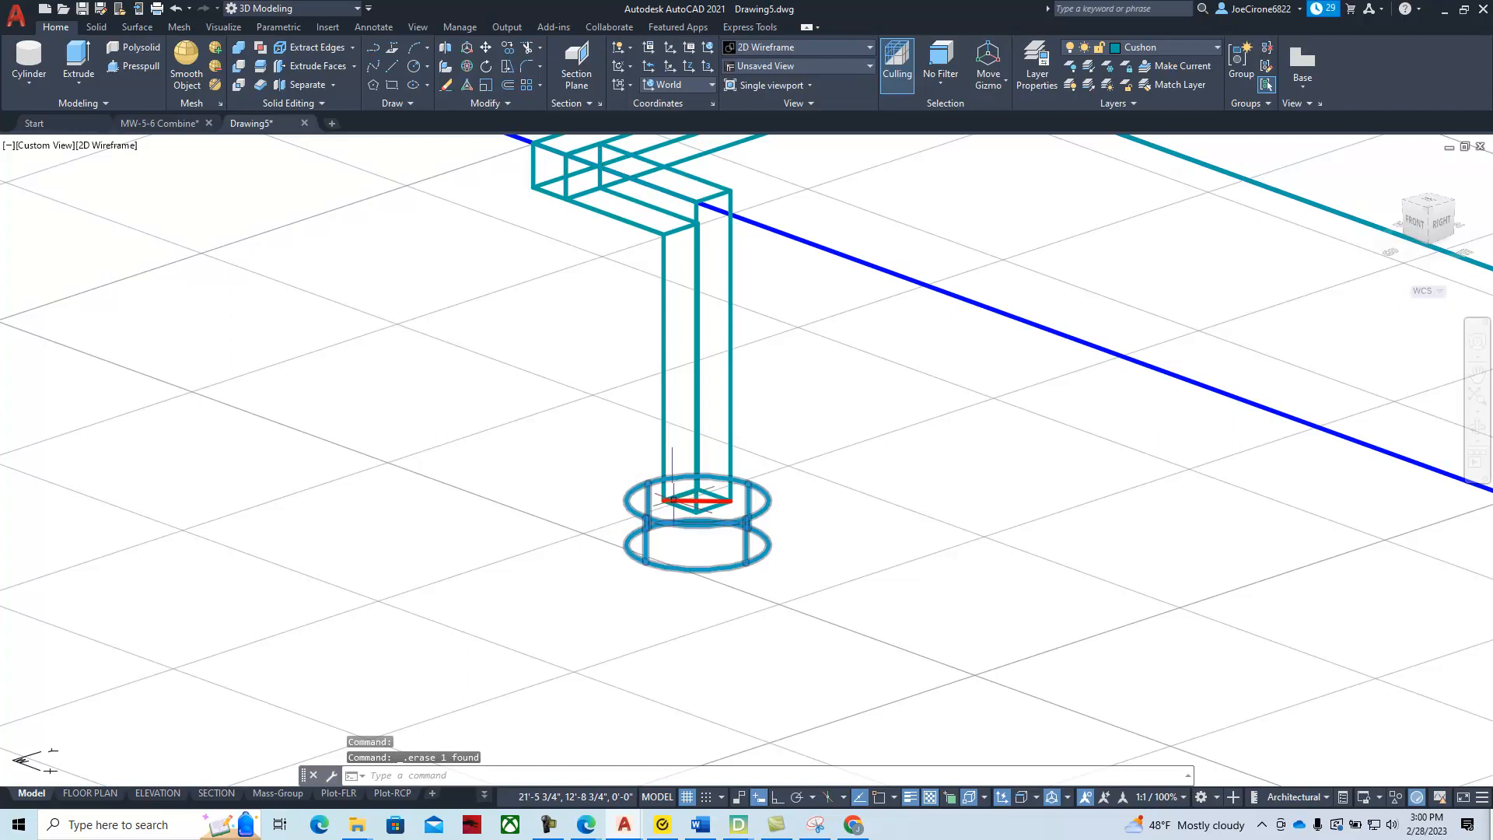
{"action": "left_click", "coordinate": [705, 501]}
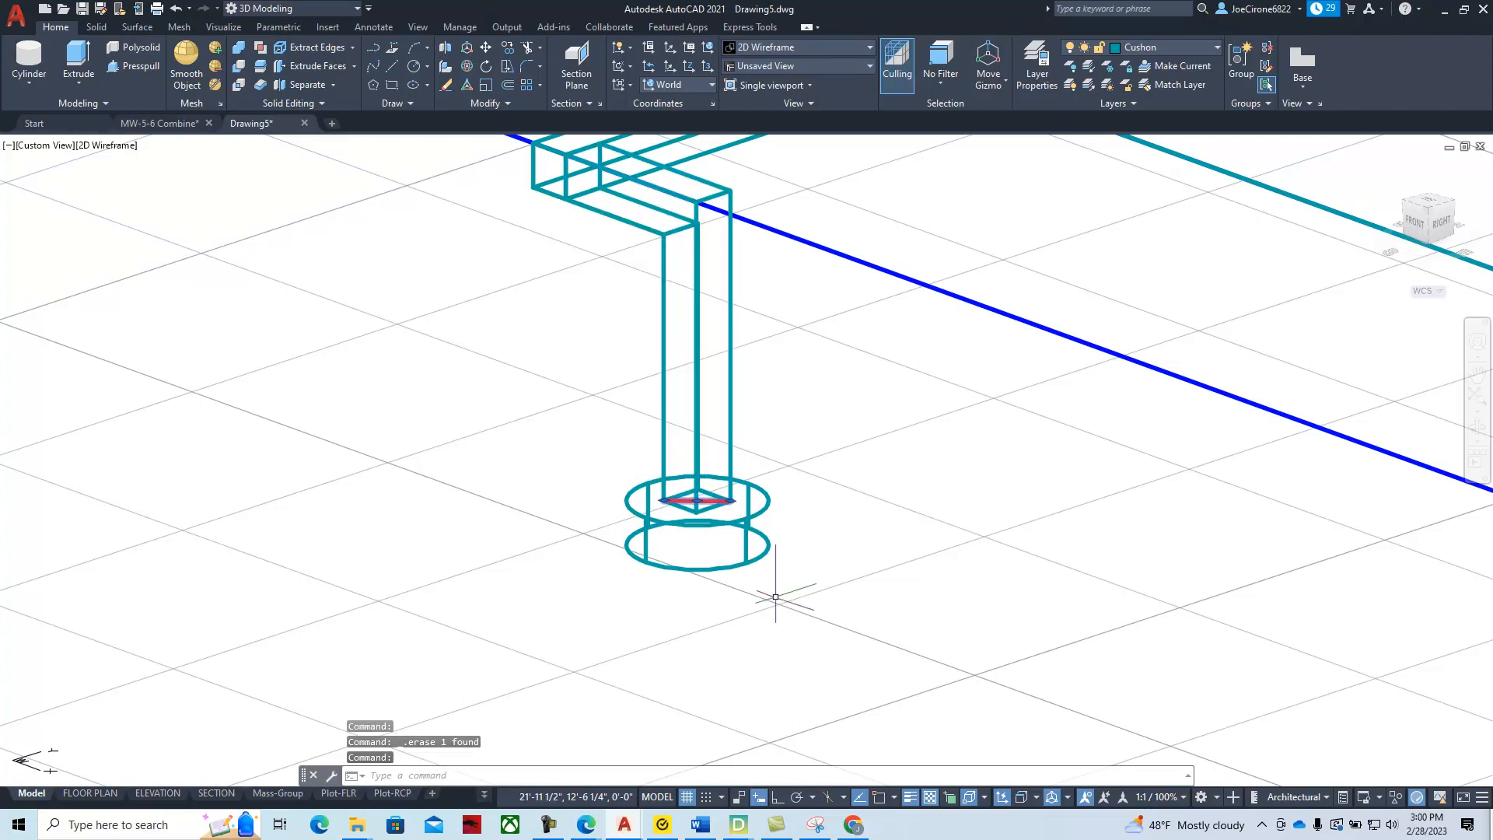
{"action": "key", "text": "Delete"}
Draw a diagonal line between opposite corners of the right leg's bottom face, snapping its second point to the corner endpoint
{"action": "scroll", "coordinate": [773, 595], "scroll_direction": "down", "scroll_amount": 3}
{"action": "scroll", "coordinate": [830, 513], "scroll_direction": "up", "scroll_amount": 1}
{"action": "scroll", "coordinate": [314, 274], "scroll_direction": "up", "scroll_amount": 2}
{"action": "scroll", "coordinate": [1004, 569], "scroll_direction": "up", "scroll_amount": 10}
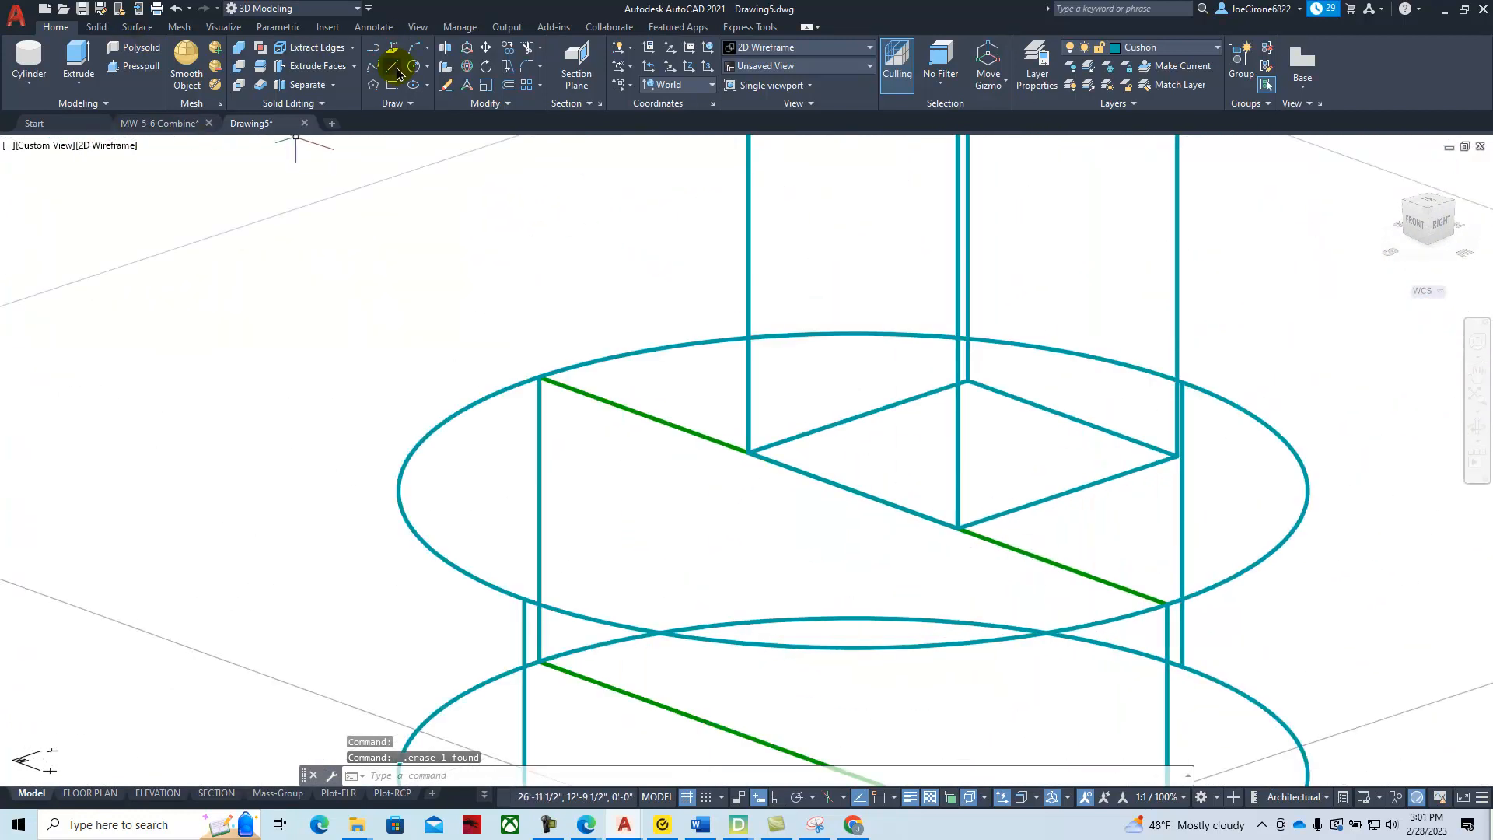
{"action": "left_click", "coordinate": [396, 70]}
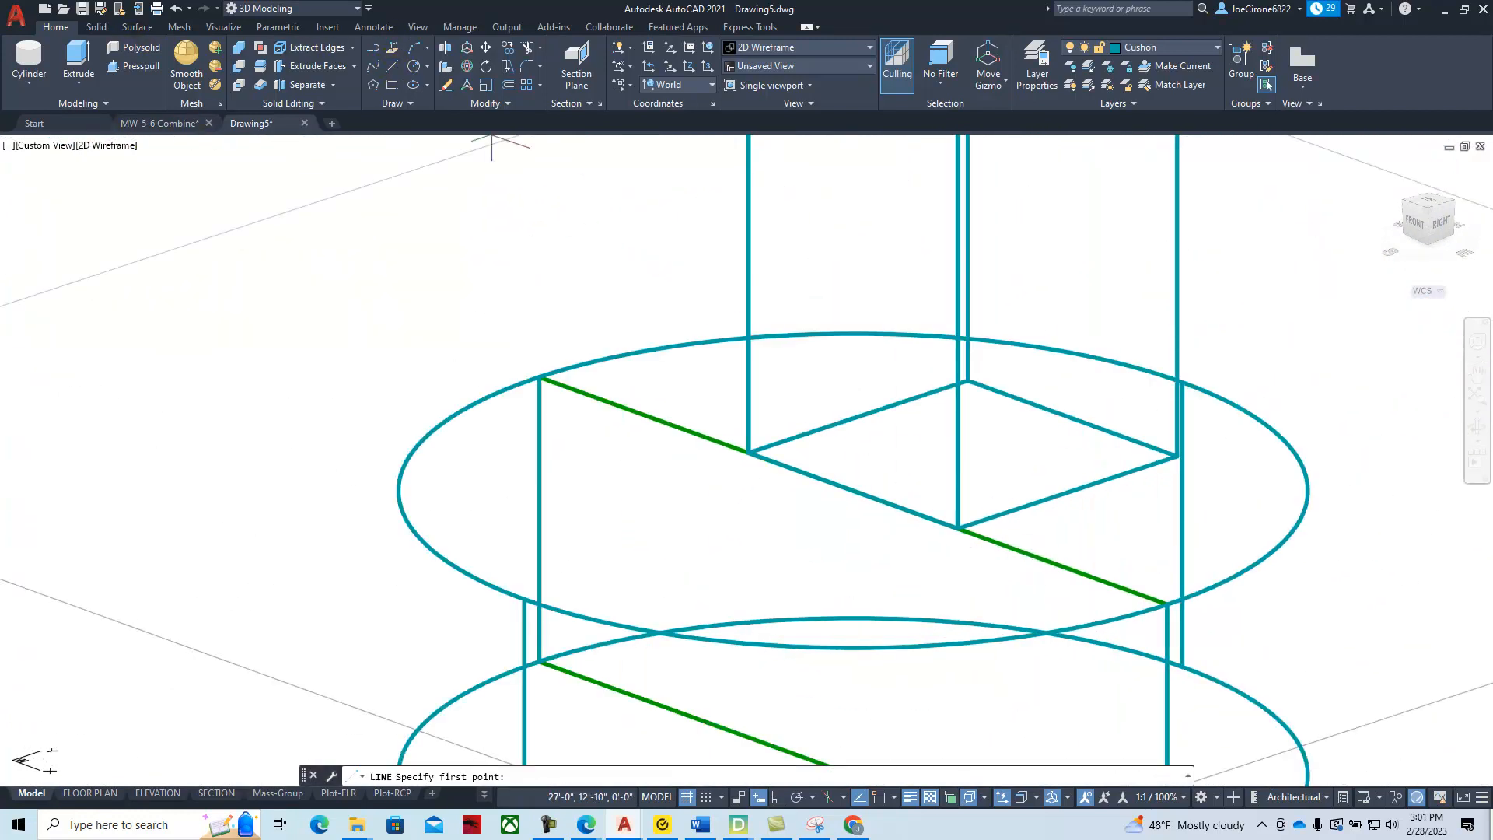
{"action": "left_click", "coordinate": [748, 451]}
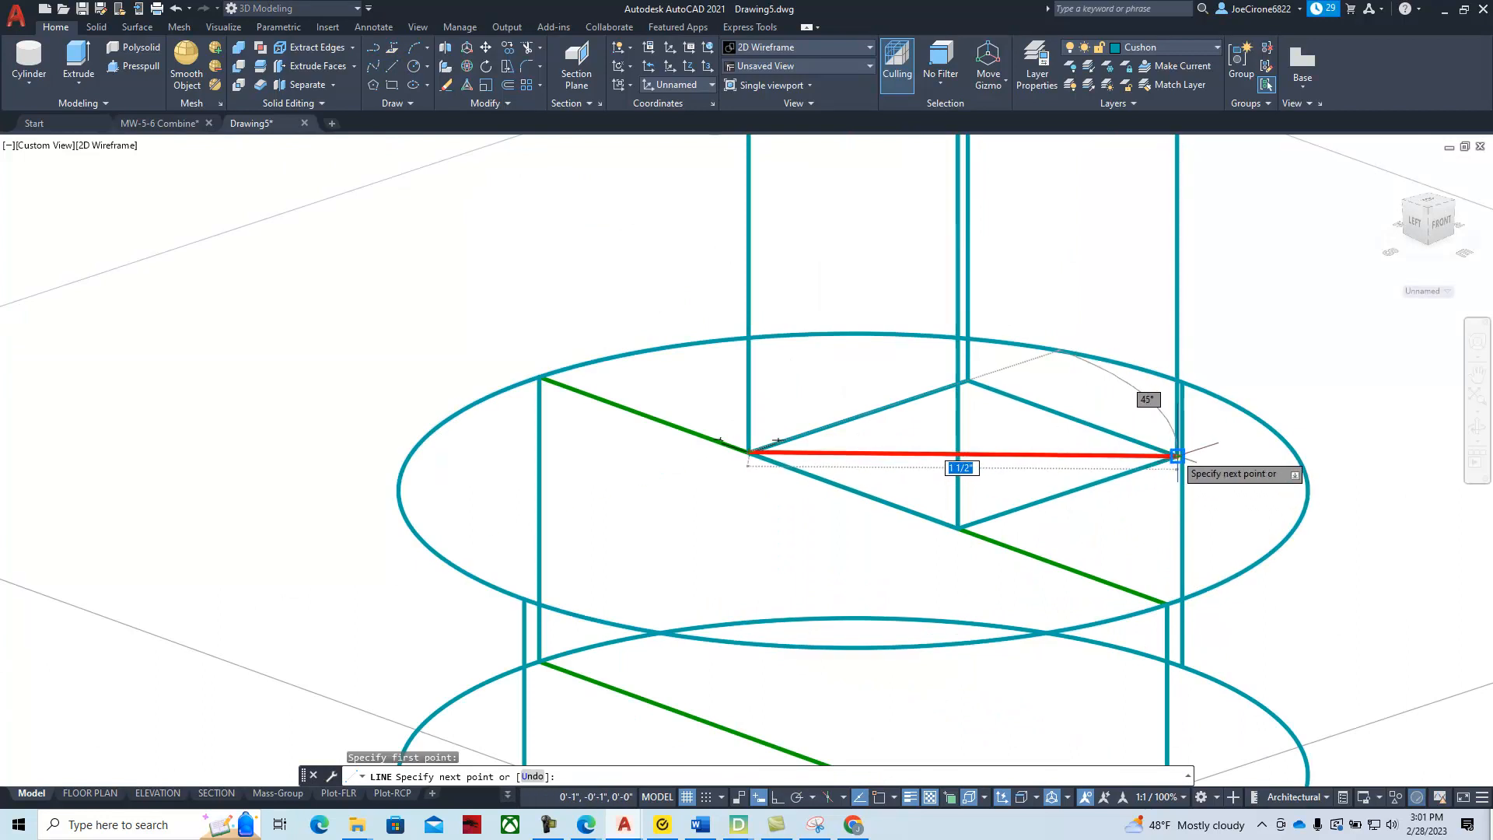
{"action": "left_click", "coordinate": [854, 491]}
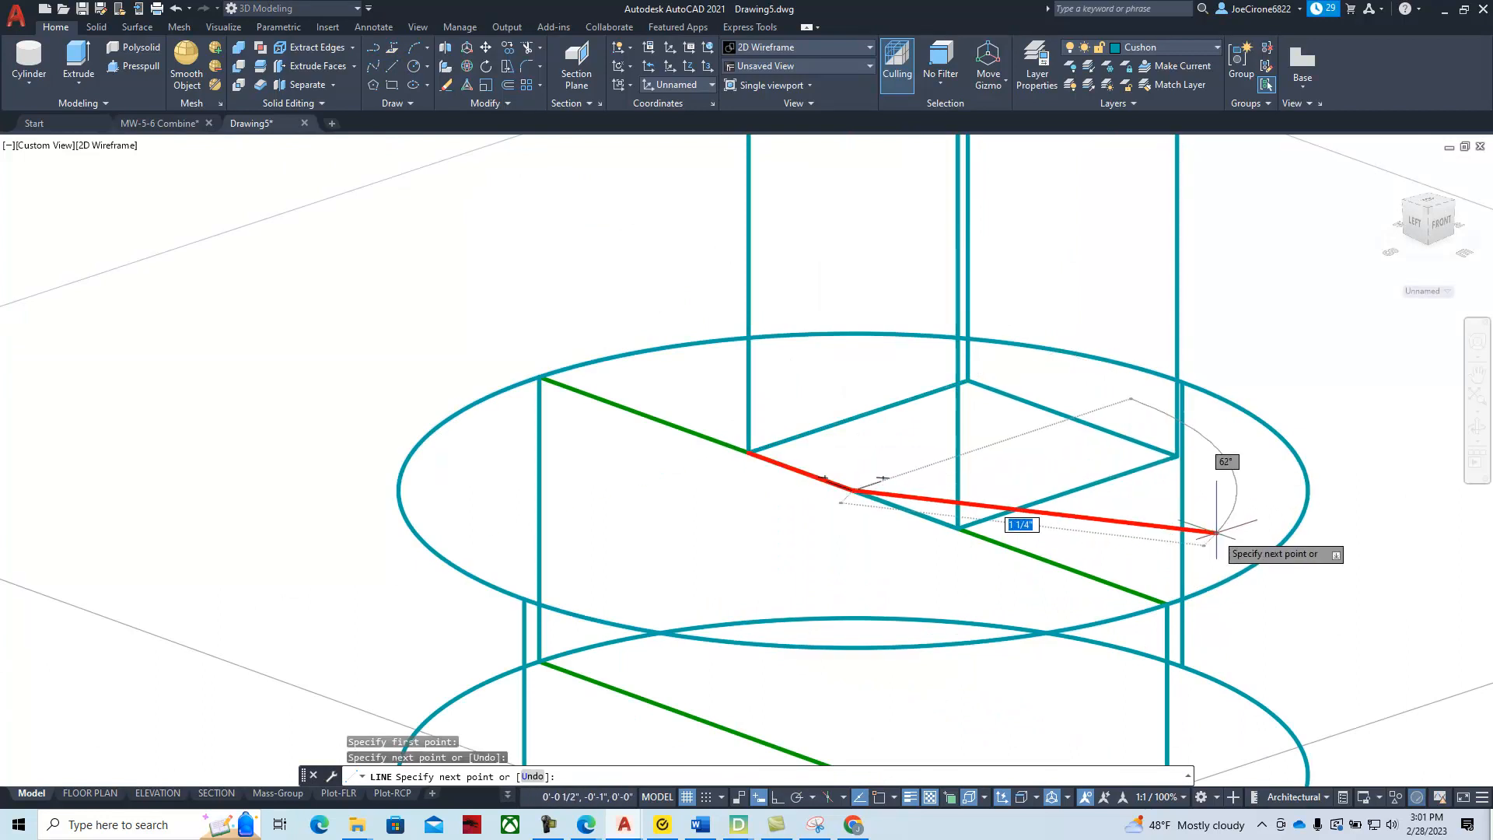
{"action": "type", "text": "u"}
{"action": "key", "text": "Return"}
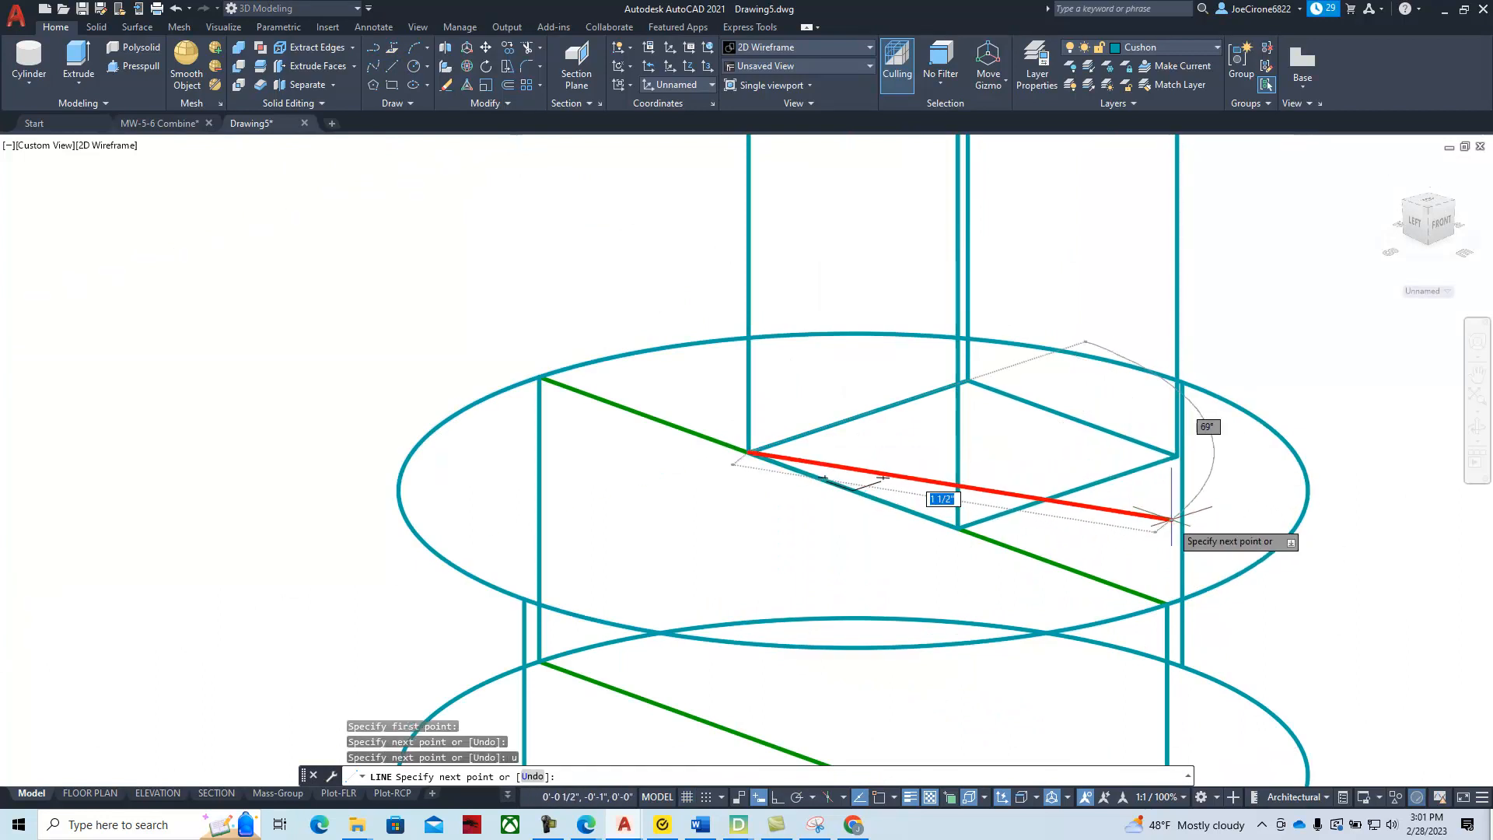
{"action": "right_click", "coordinate": [1133, 462], "text": "shift"}
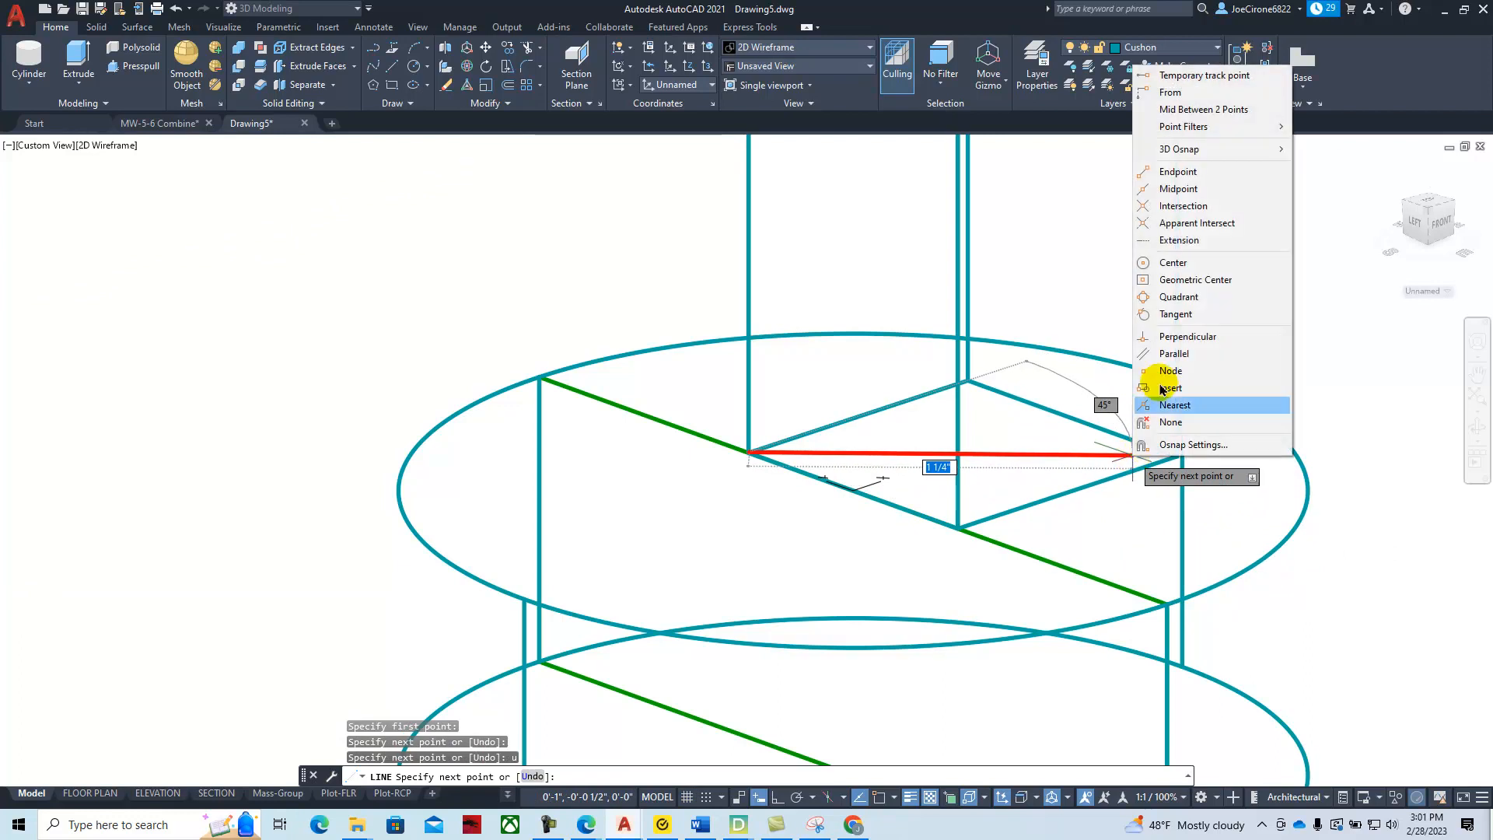
{"action": "left_click", "coordinate": [1178, 171]}
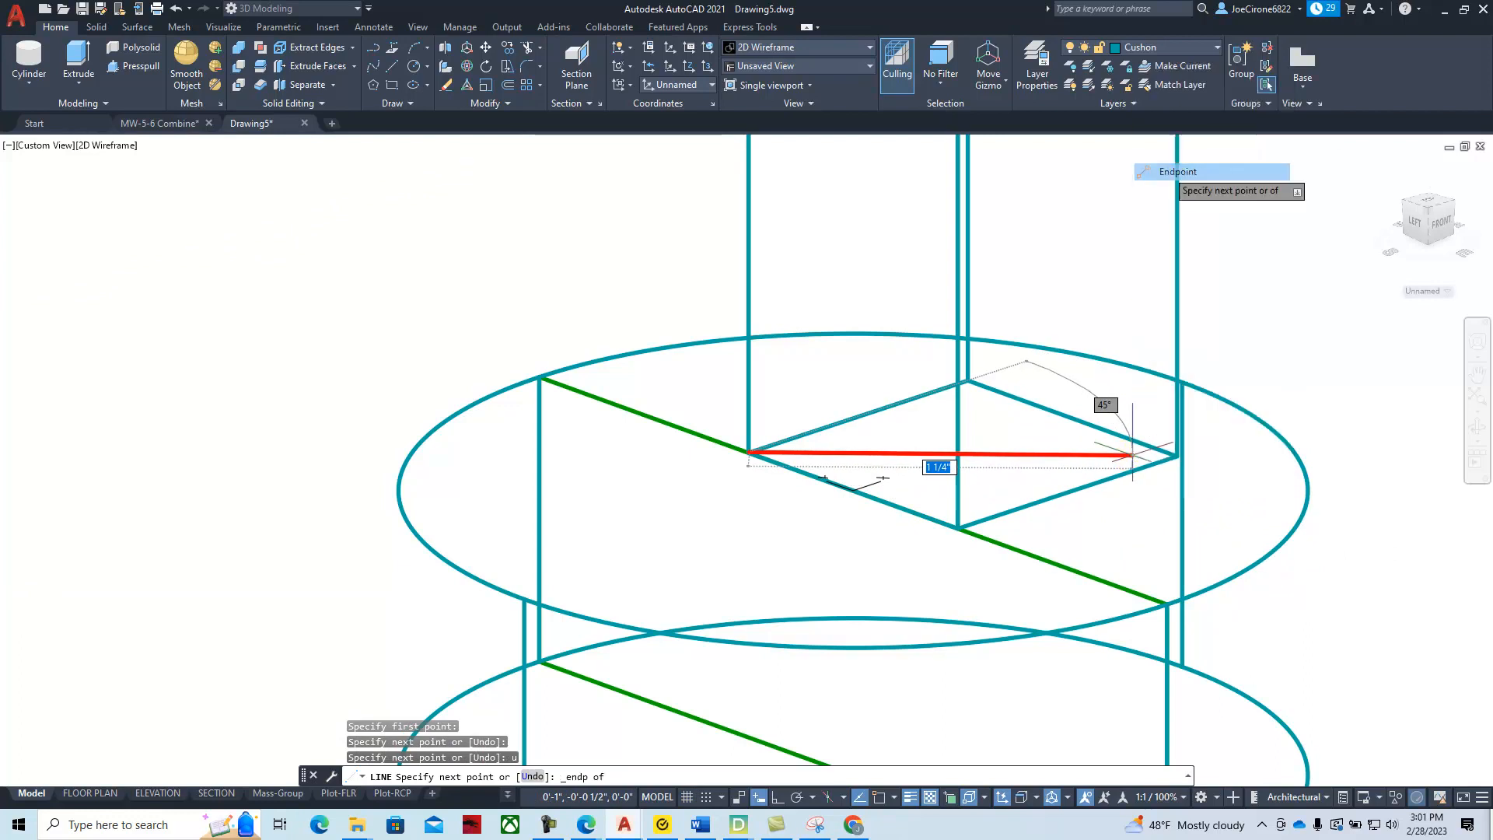
{"action": "left_click", "coordinate": [1178, 456]}
{"action": "key", "text": "Escape"}
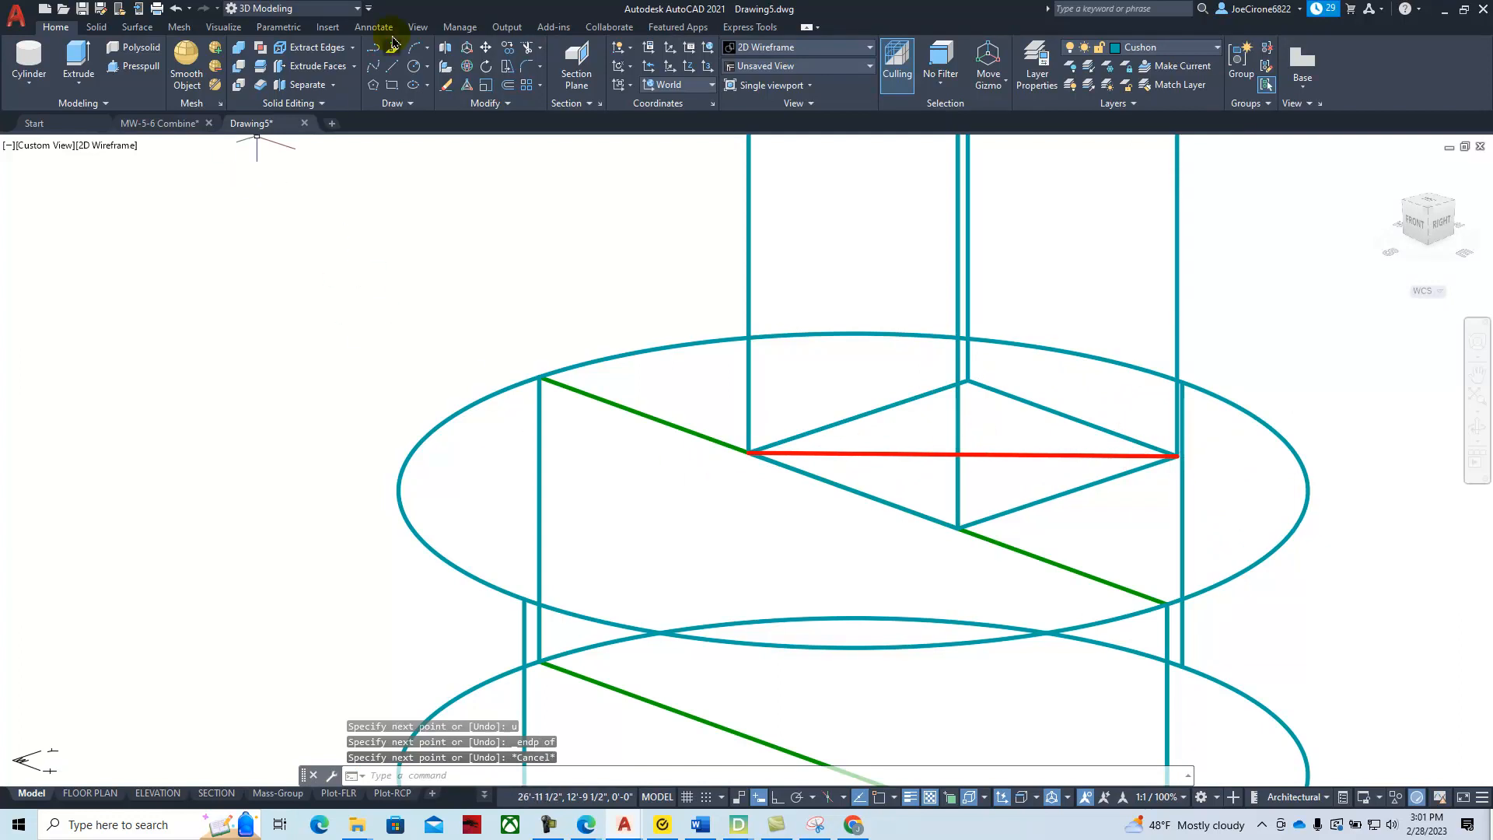
Move the right cylindrical foot from its top centre to the midpoint of the red diagonal line under the leg
{"action": "left_click", "coordinate": [486, 48]}
{"action": "left_click", "coordinate": [473, 401]}
{"action": "key", "text": "Return"}
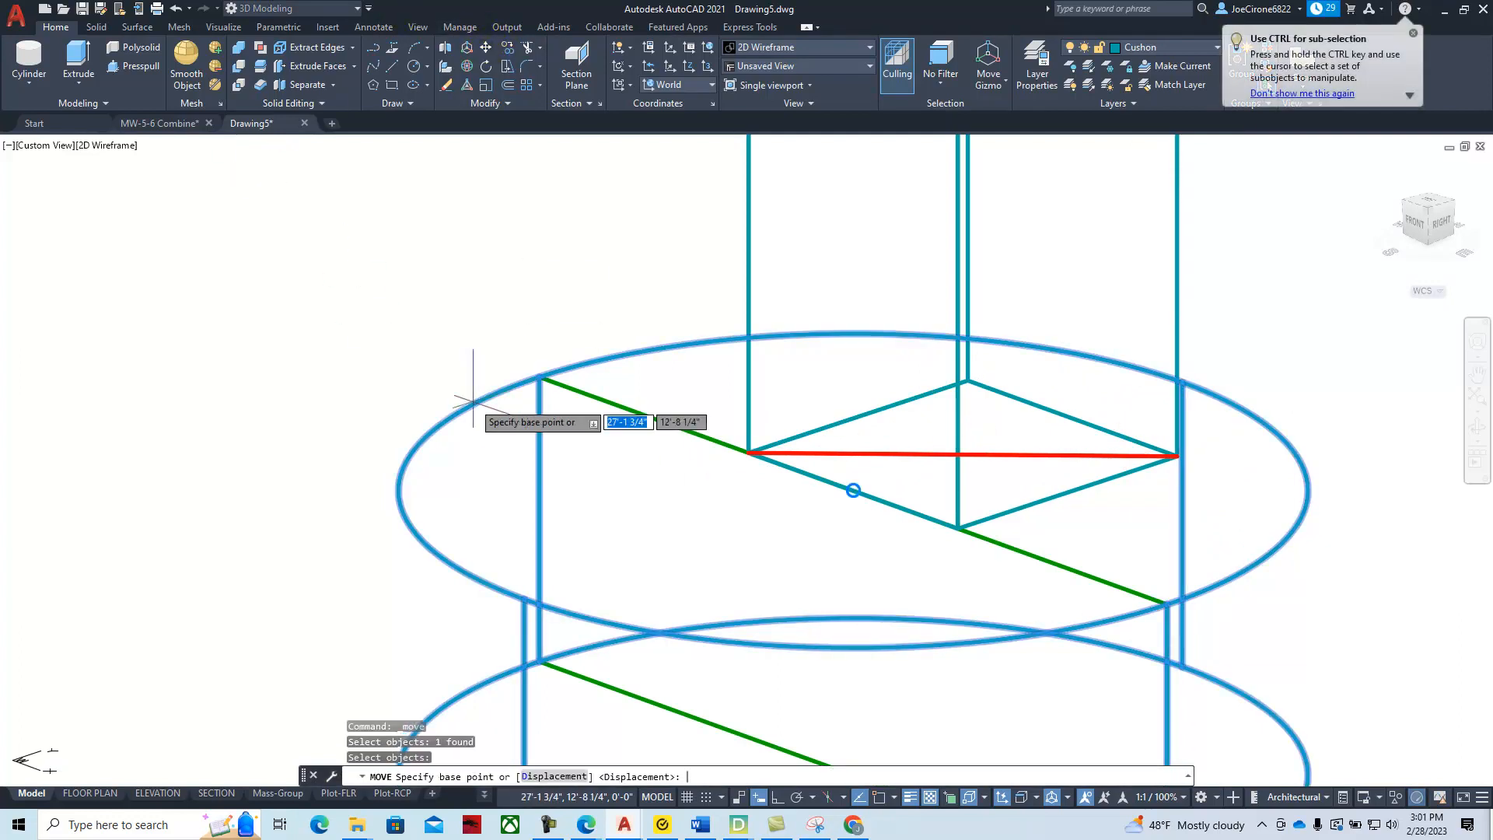
{"action": "left_click", "coordinate": [884, 639]}
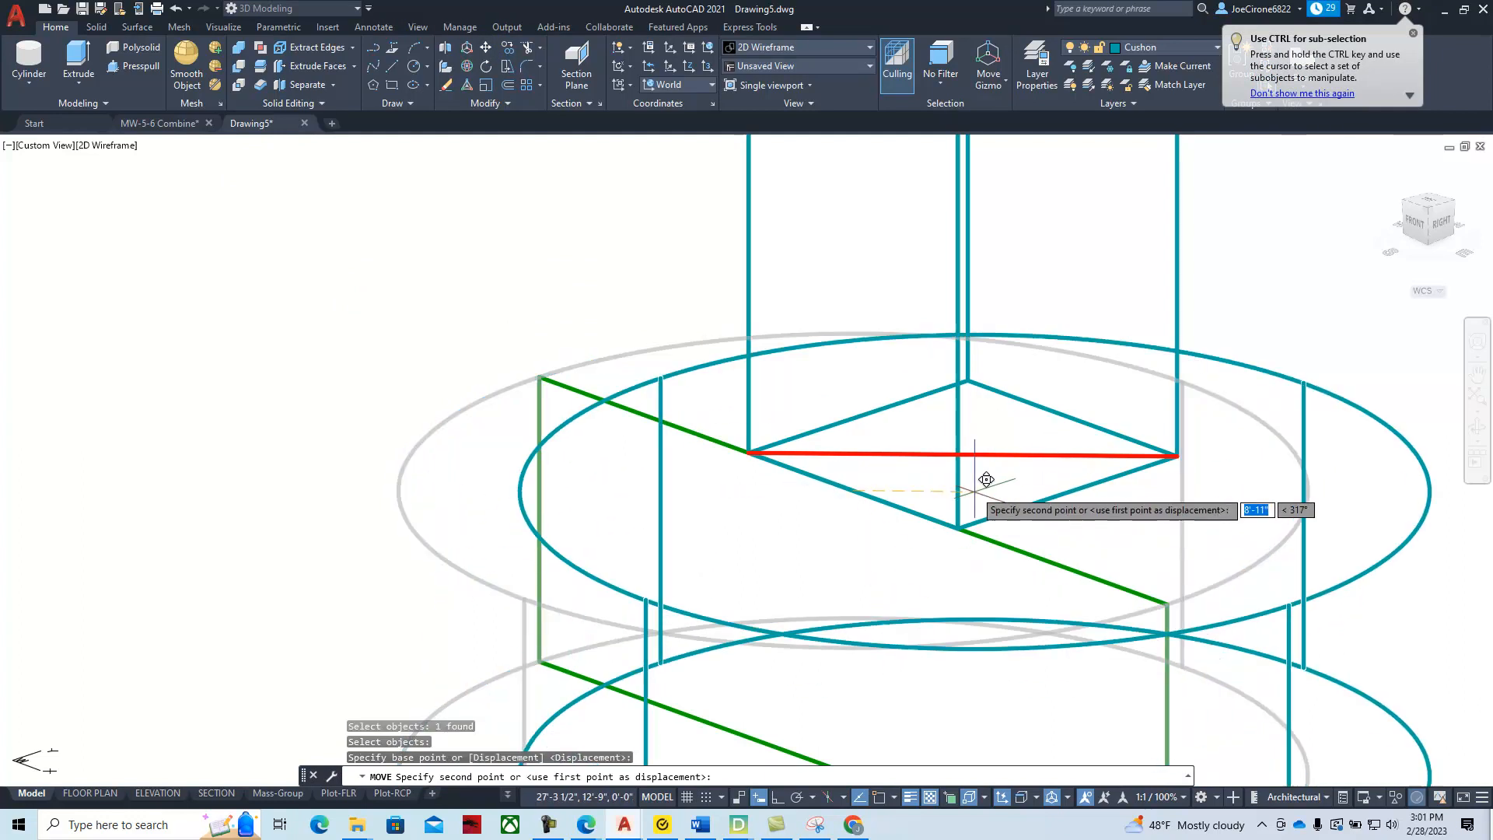
{"action": "right_click", "coordinate": [984, 423], "text": "shift"}
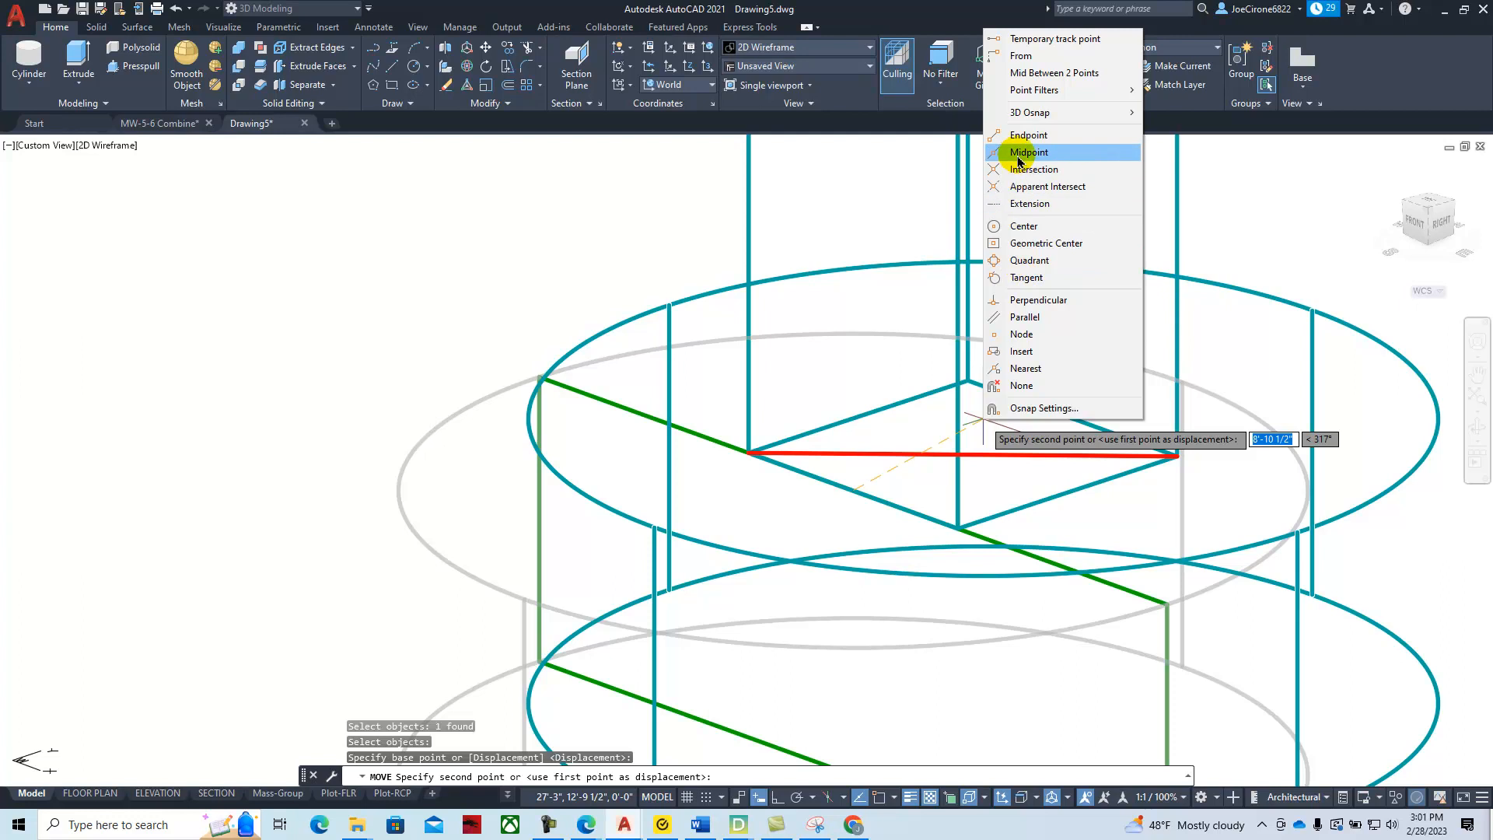
{"action": "left_click", "coordinate": [1015, 152]}
{"action": "left_click", "coordinate": [979, 451]}
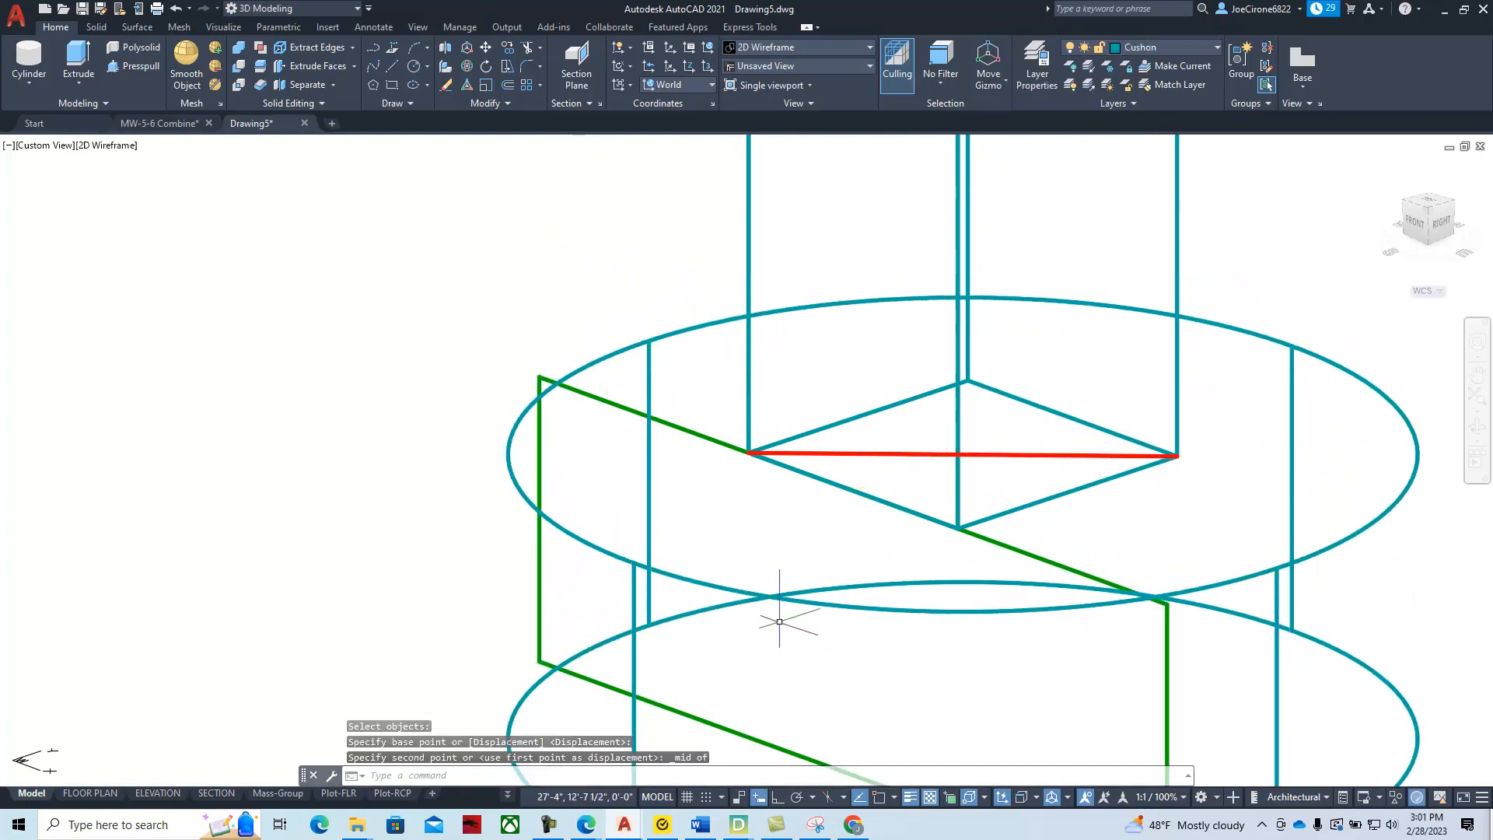
{"action": "key", "text": "Escape"}
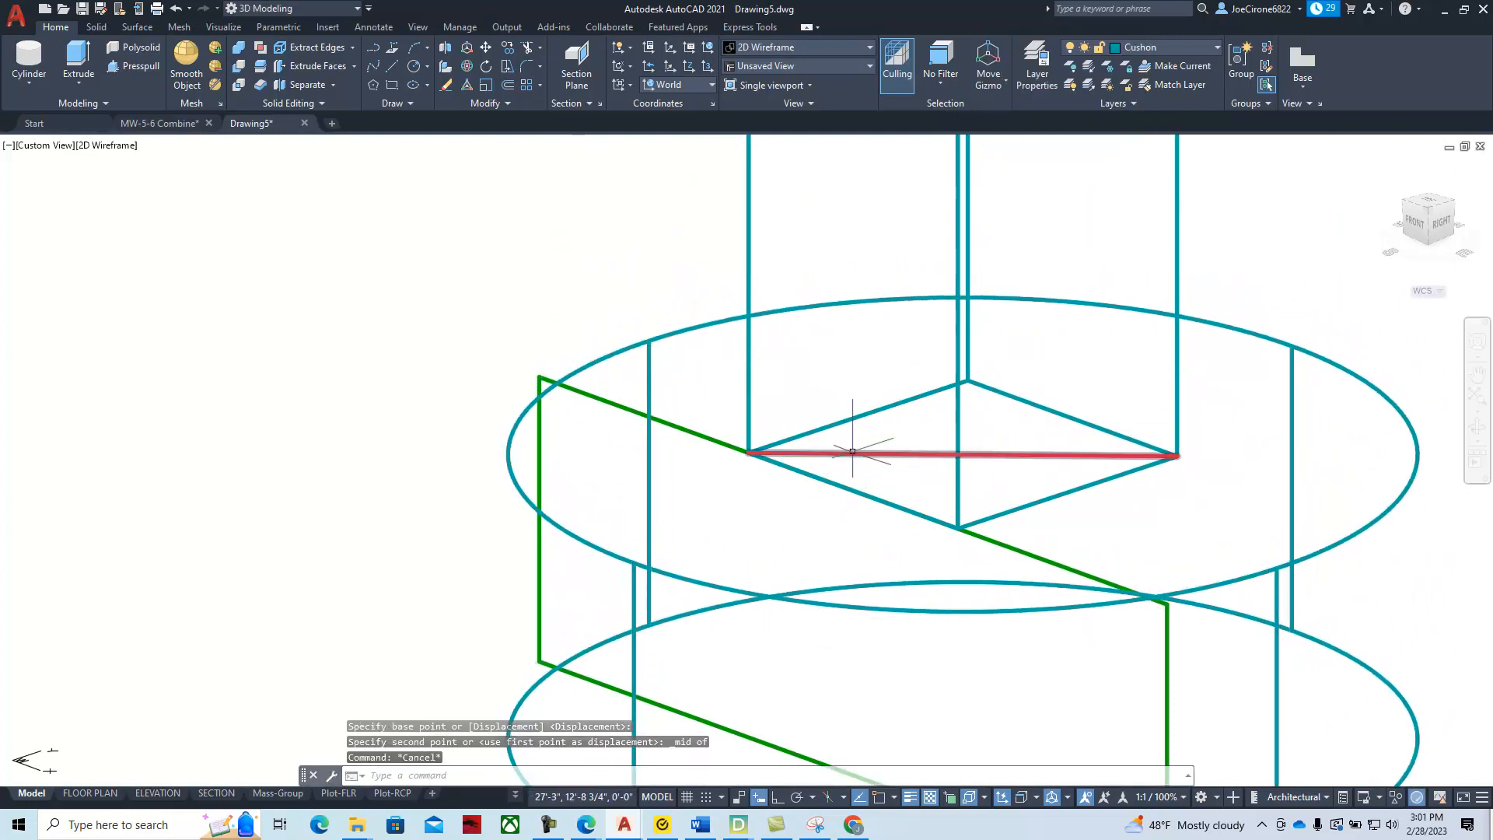
Erase the leftover green construction lines and the red diagonal line around the right foot
{"action": "left_click", "coordinate": [628, 407]}
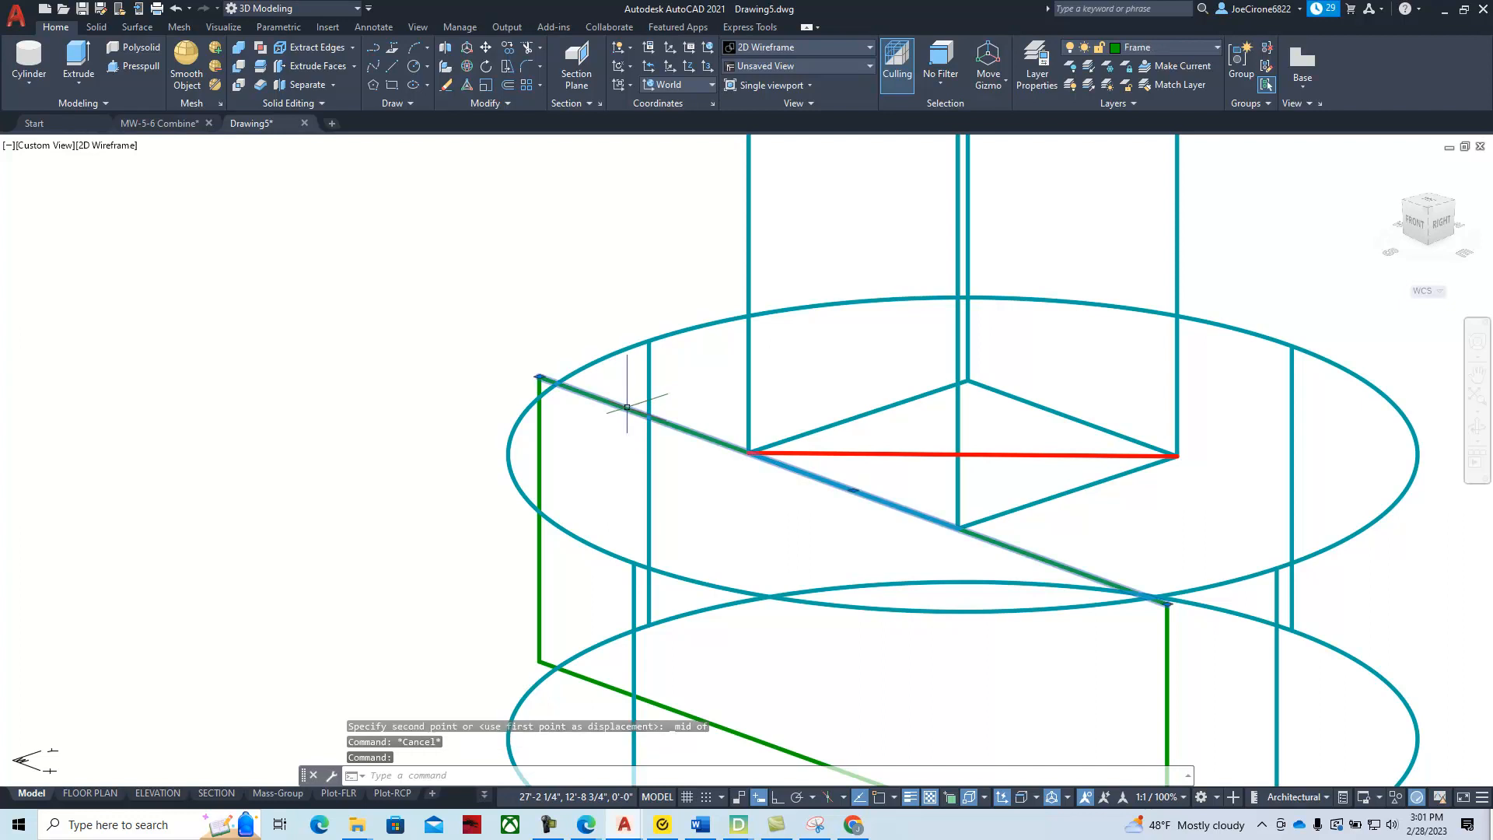
{"action": "key", "text": "Delete"}
{"action": "left_click", "coordinate": [542, 434]}
{"action": "key", "text": "Delete"}
{"action": "left_click", "coordinate": [570, 685]}
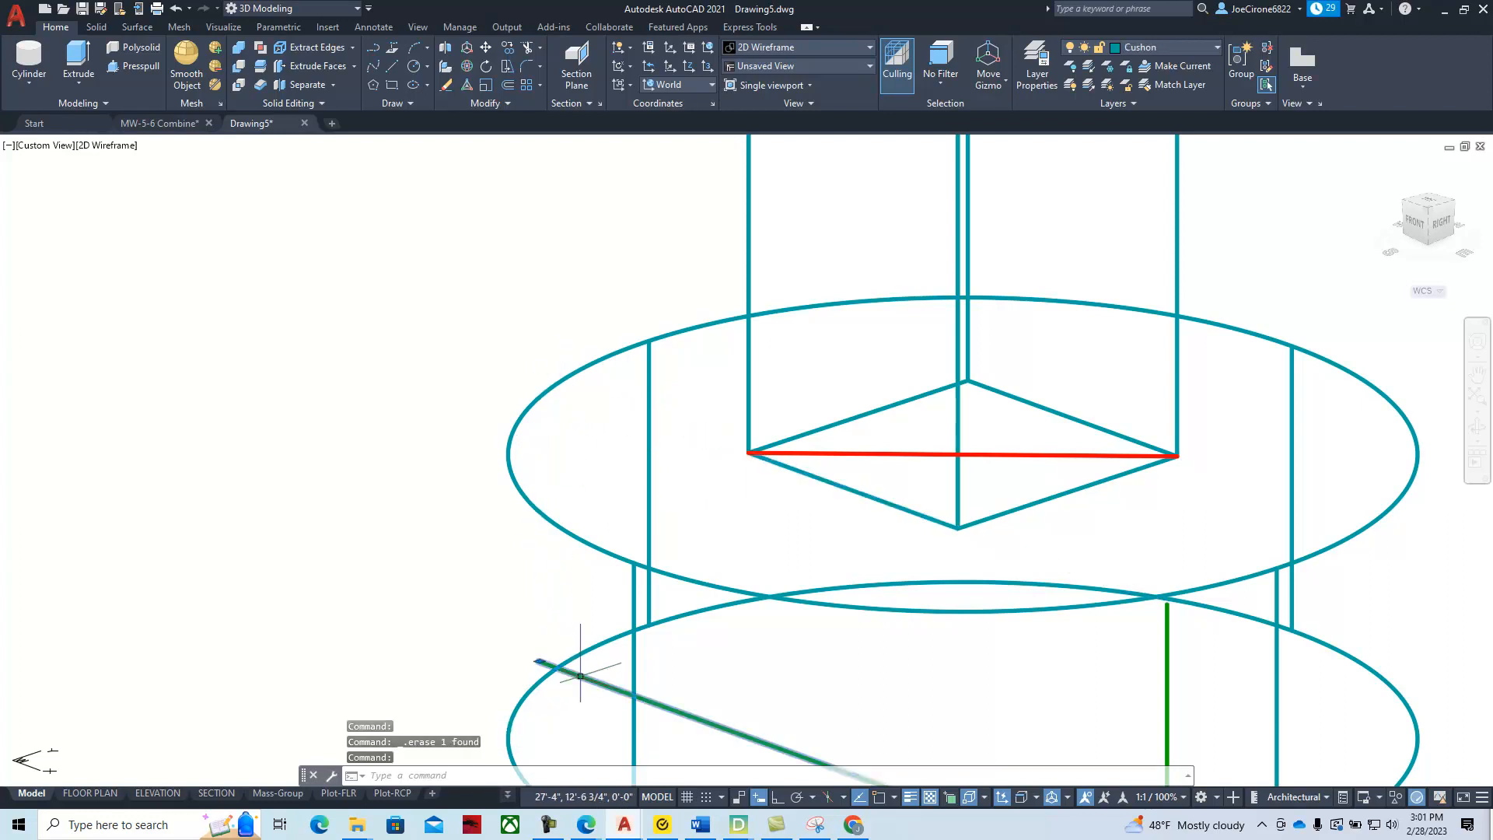
{"action": "key", "text": "Delete"}
{"action": "left_click", "coordinate": [1167, 681]}
{"action": "key", "text": "Delete"}
{"action": "left_click", "coordinate": [1043, 459]}
{"action": "key", "text": "Delete"}
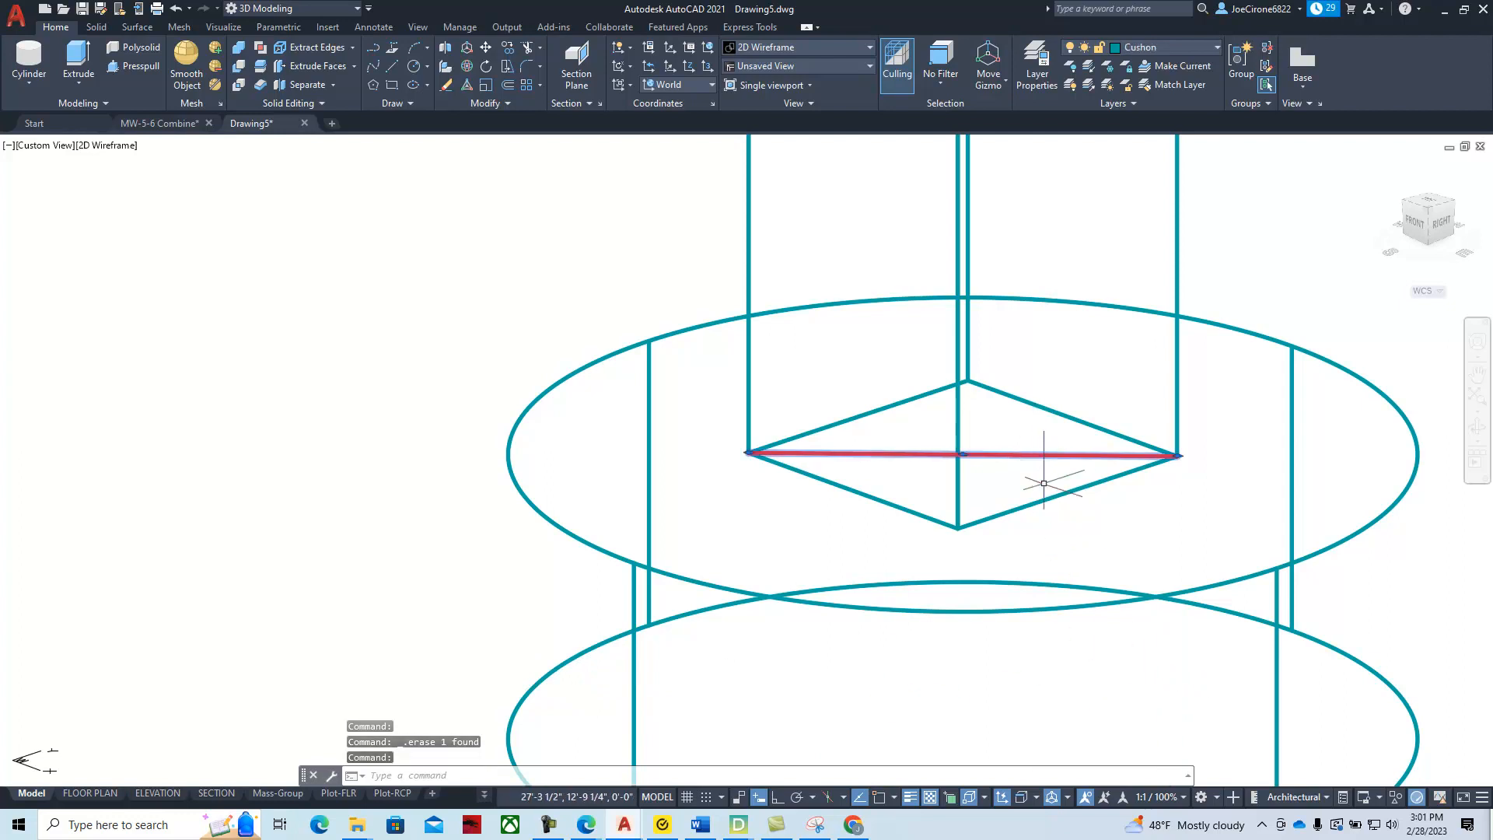
Copy the right front leg with its bracket and foot from the front corner of the side rail to its rear corner
{"action": "scroll", "coordinate": [1042, 482], "scroll_direction": "down", "scroll_amount": 5}
{"action": "scroll", "coordinate": [1029, 532], "scroll_direction": "down", "scroll_amount": 3}
{"action": "mouse_move", "coordinate": [1035, 513]}
{"action": "middle_mouse_down"}
{"action": "mouse_move", "coordinate": [1027, 489]}
{"action": "mouse_move", "coordinate": [676, 553]}
{"action": "middle_mouse_up"}
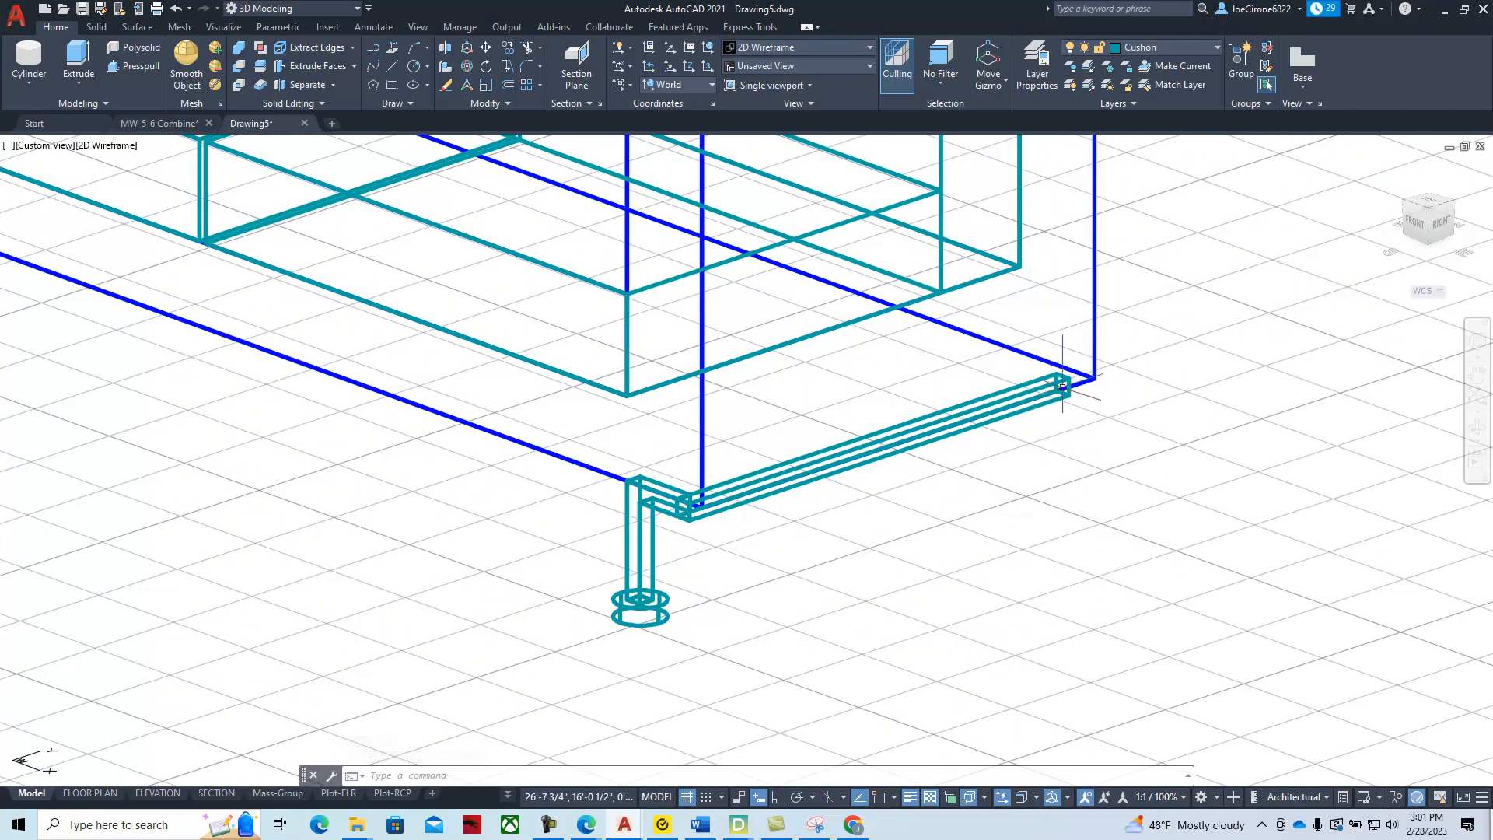
{"action": "left_click", "coordinate": [1062, 378]}
{"action": "key", "text": "Escape"}
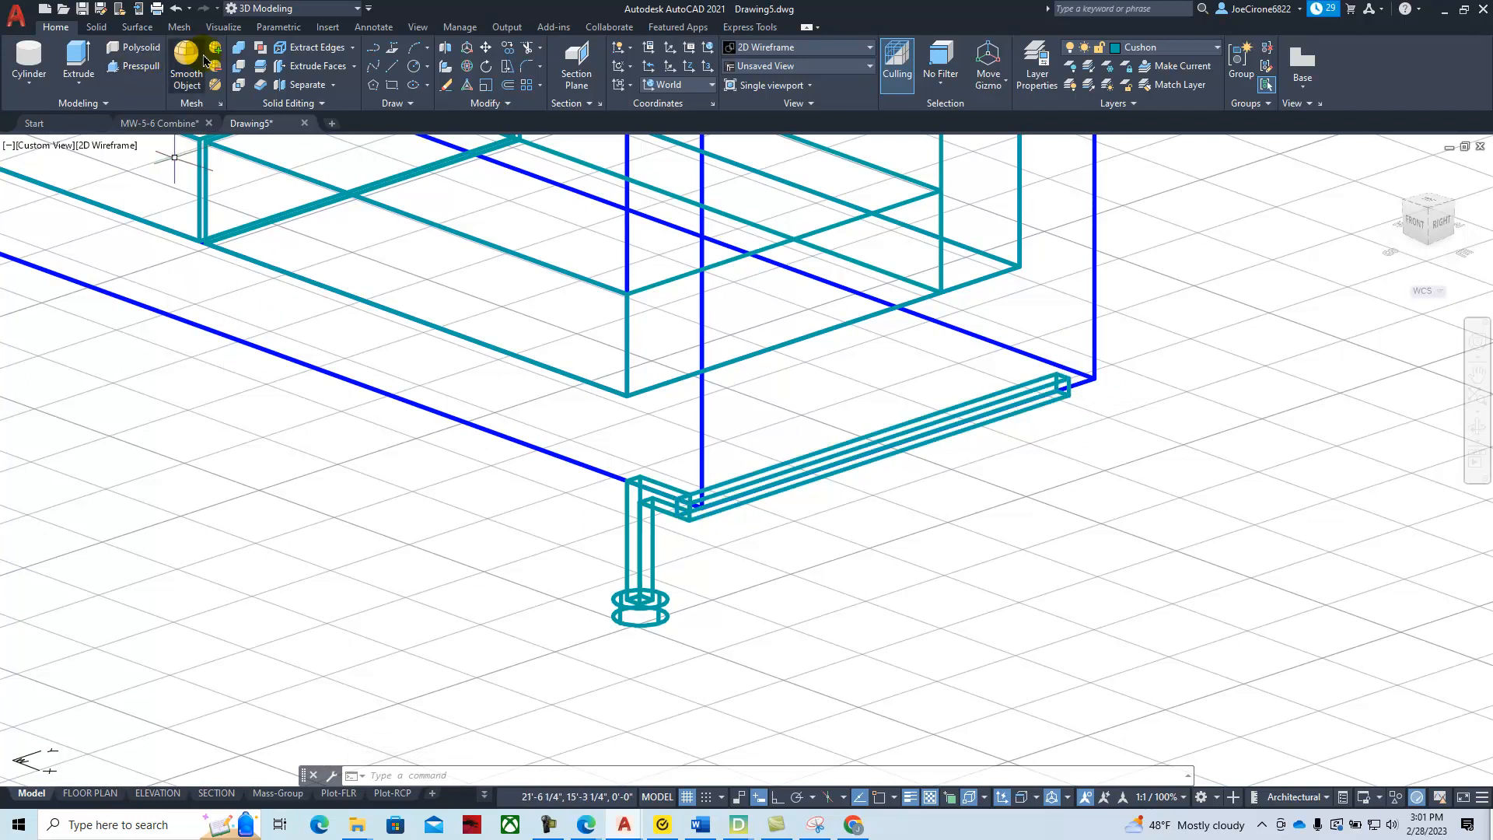
{"action": "left_click", "coordinate": [507, 51]}
{"action": "left_click", "coordinate": [671, 549]}
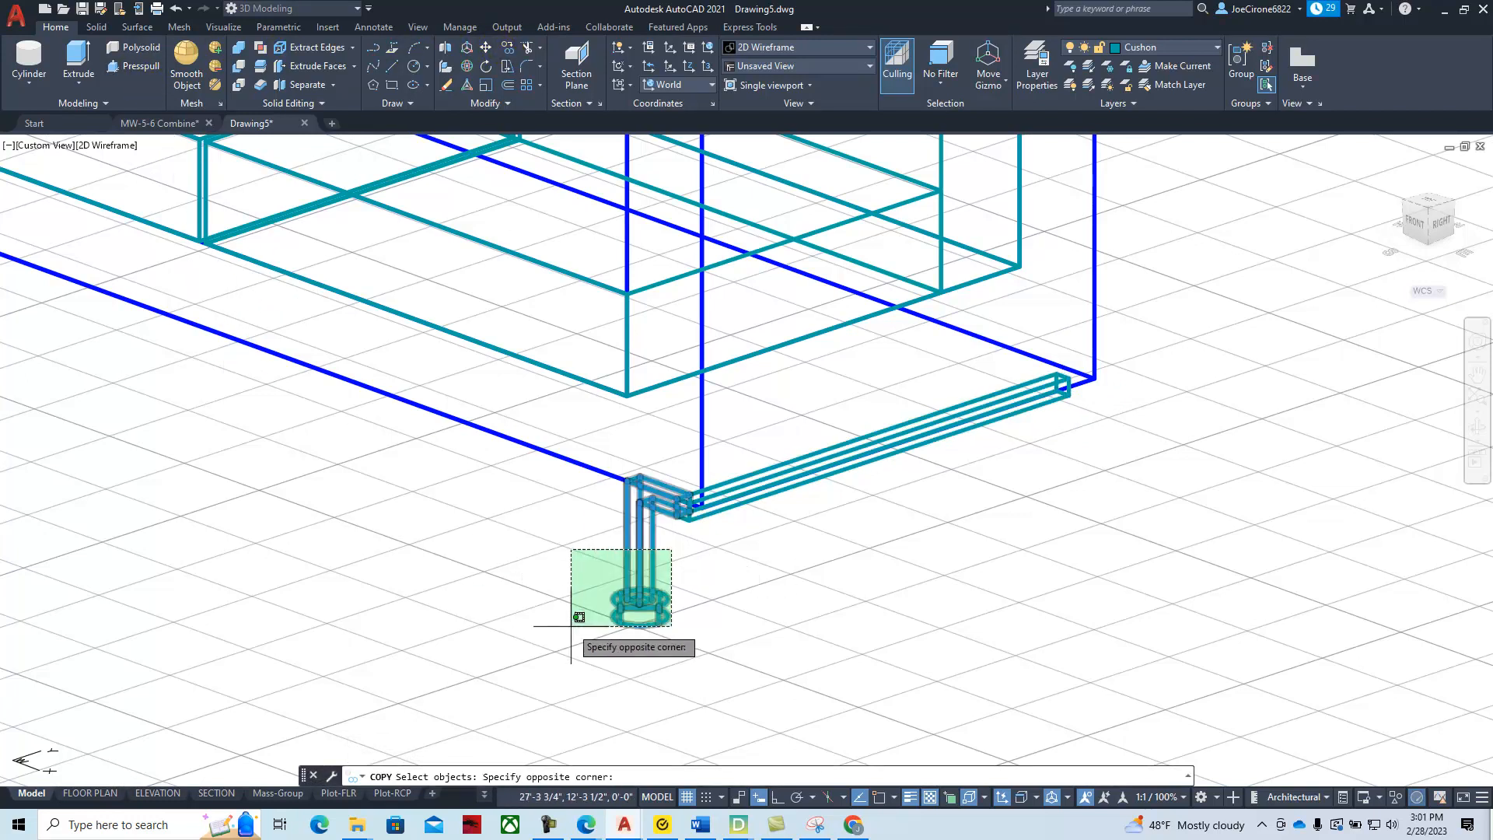
{"action": "left_click", "coordinate": [570, 655]}
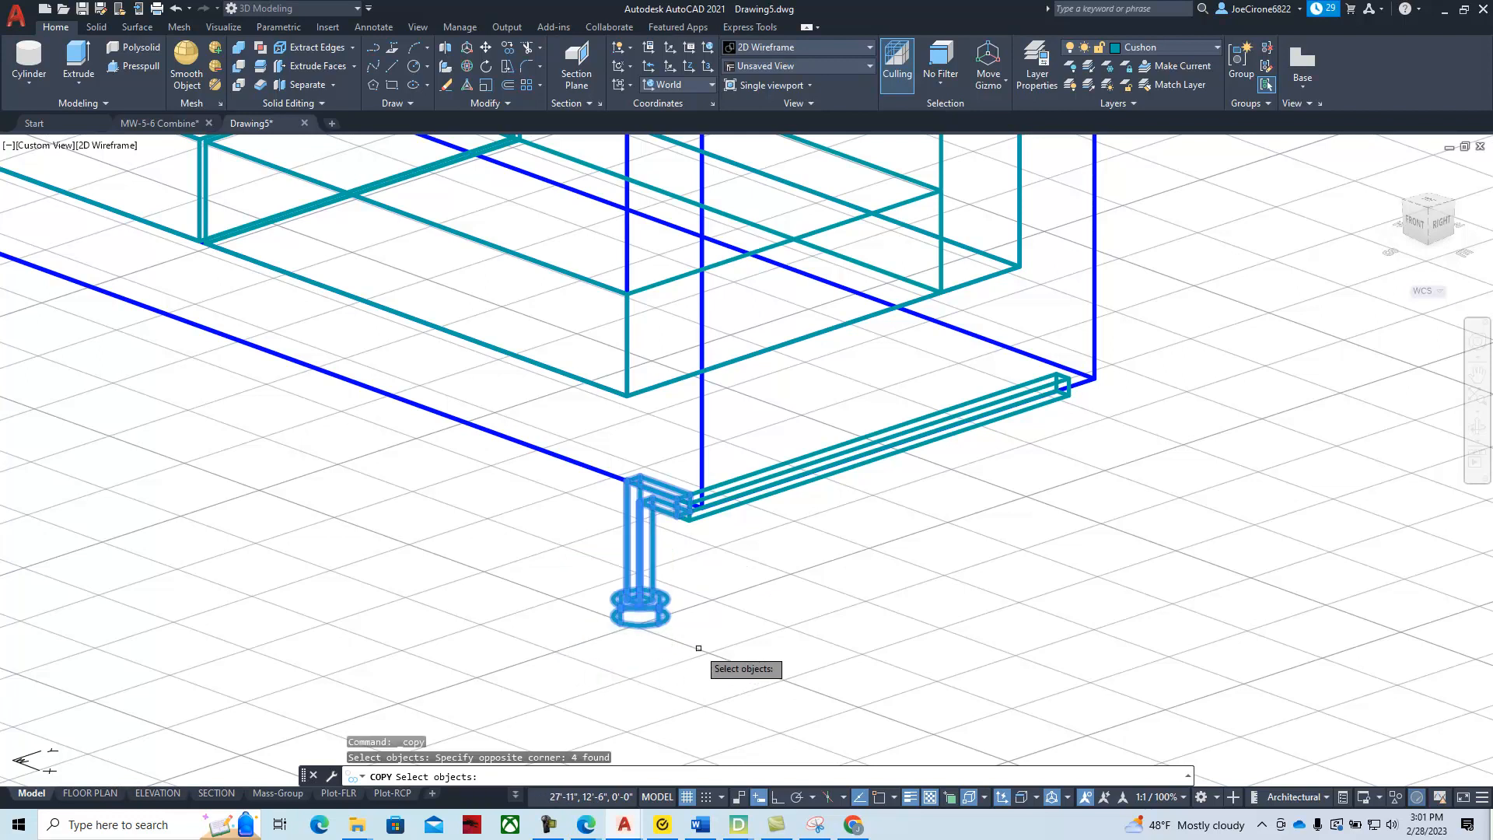
{"action": "key", "text": "Return"}
{"action": "scroll", "coordinate": [747, 575], "scroll_direction": "up", "scroll_amount": 4}
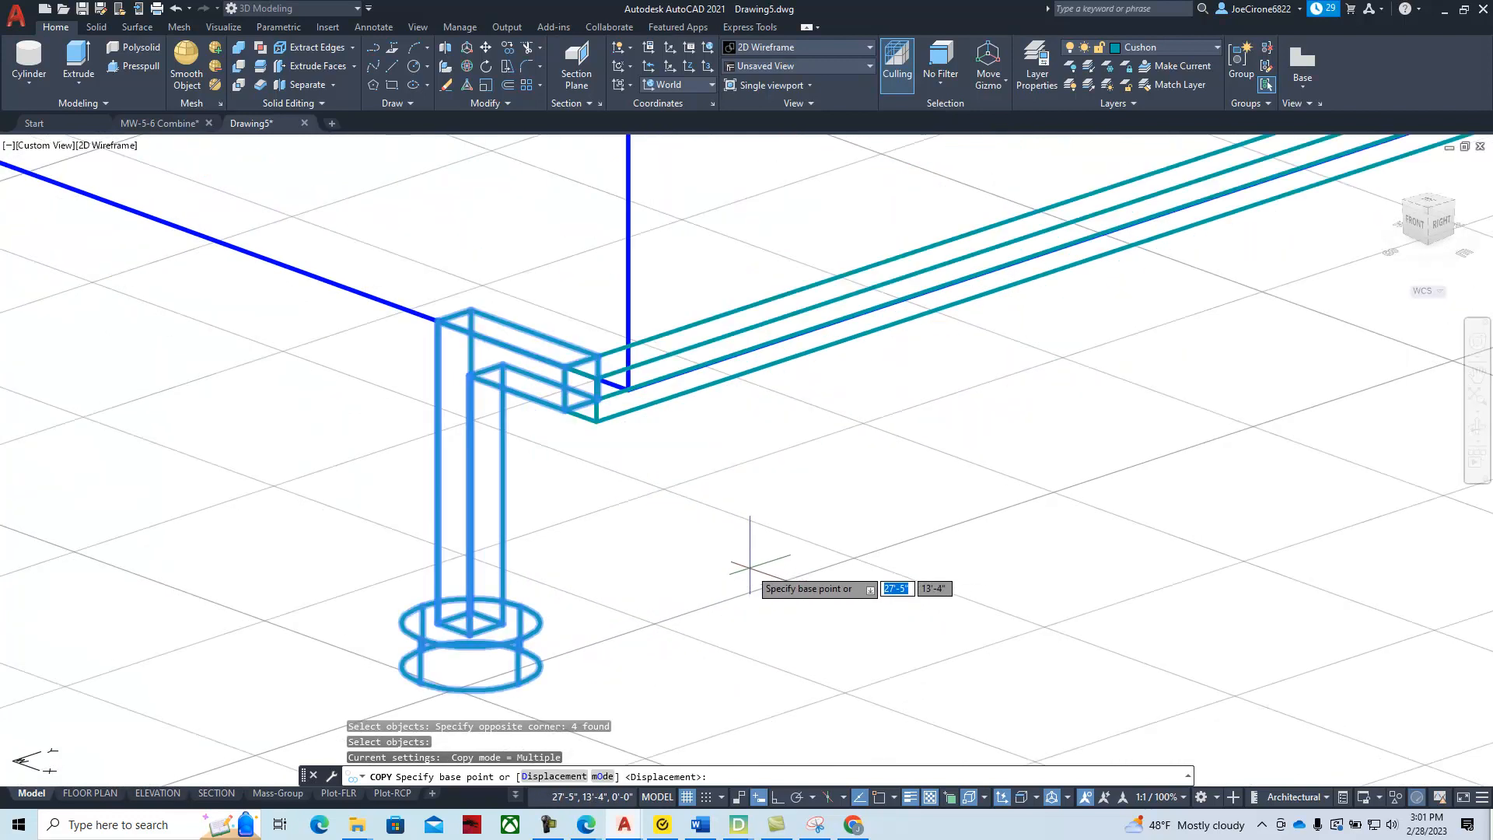
{"action": "scroll", "coordinate": [790, 536], "scroll_direction": "down", "scroll_amount": 3}
{"action": "scroll", "coordinate": [747, 622], "scroll_direction": "up", "scroll_amount": 4}
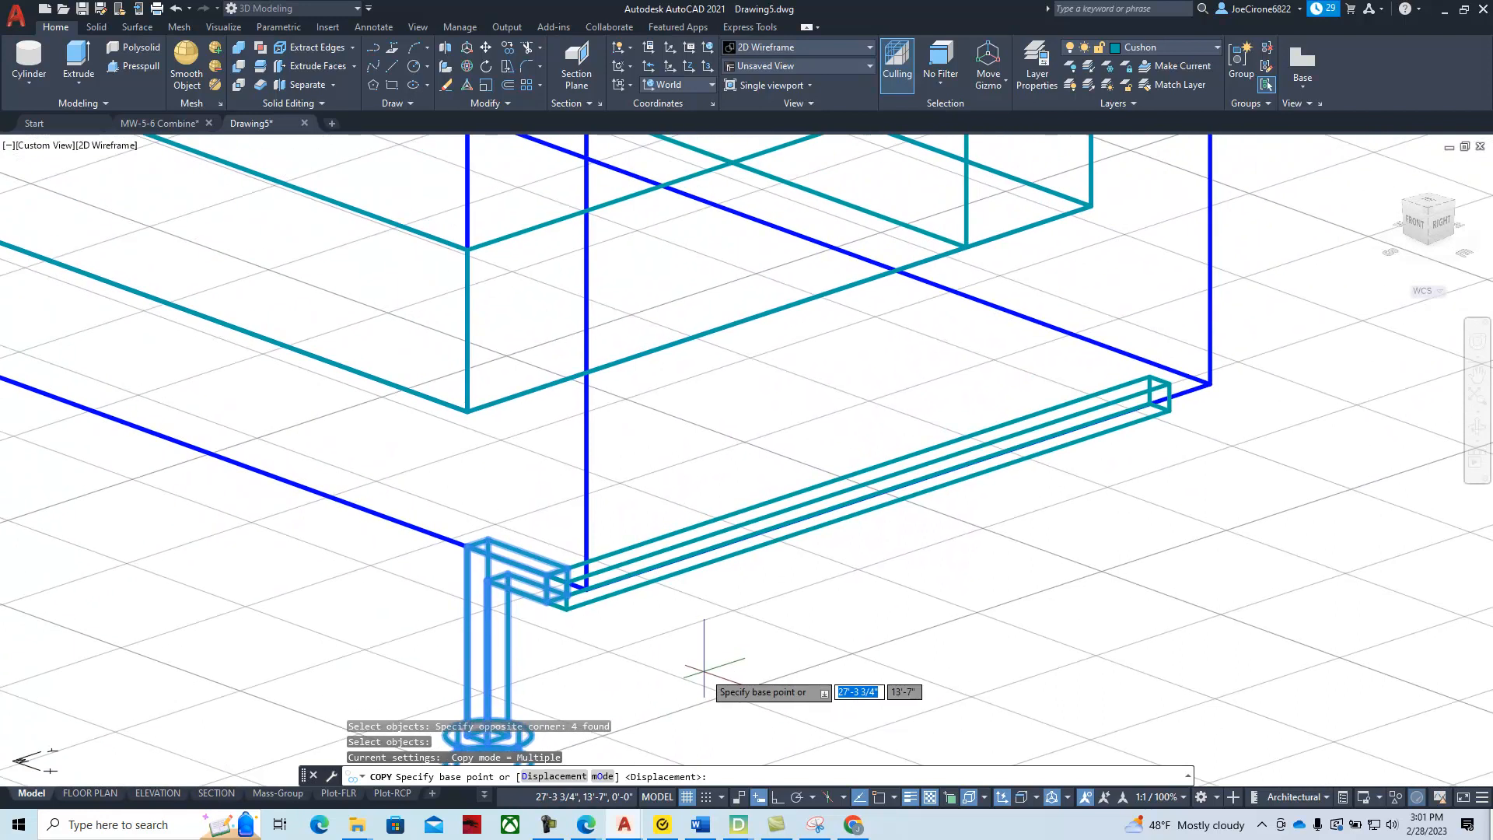
{"action": "left_click", "coordinate": [568, 567]}
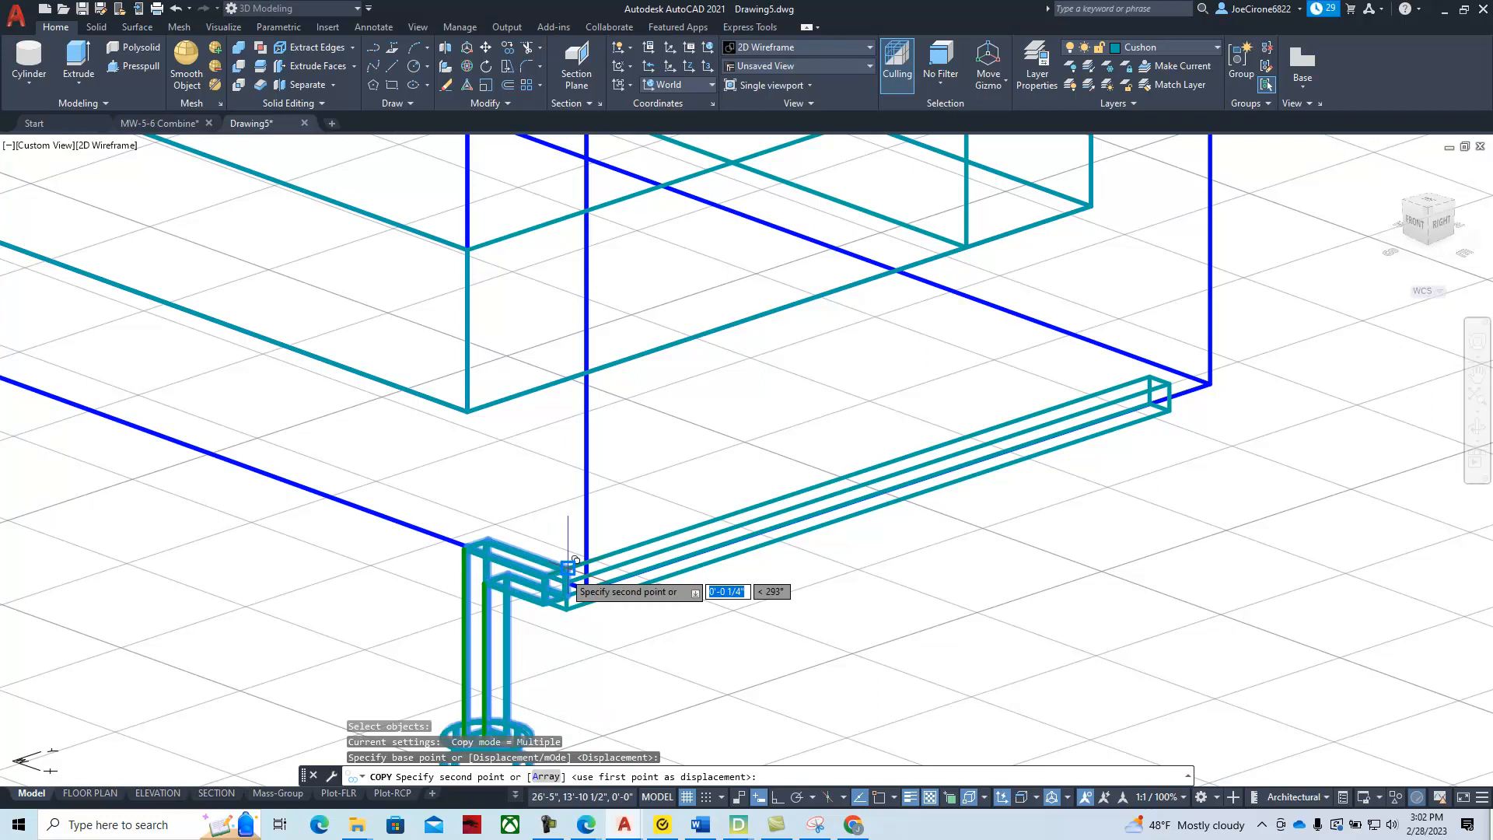
{"action": "left_click", "coordinate": [1152, 372]}
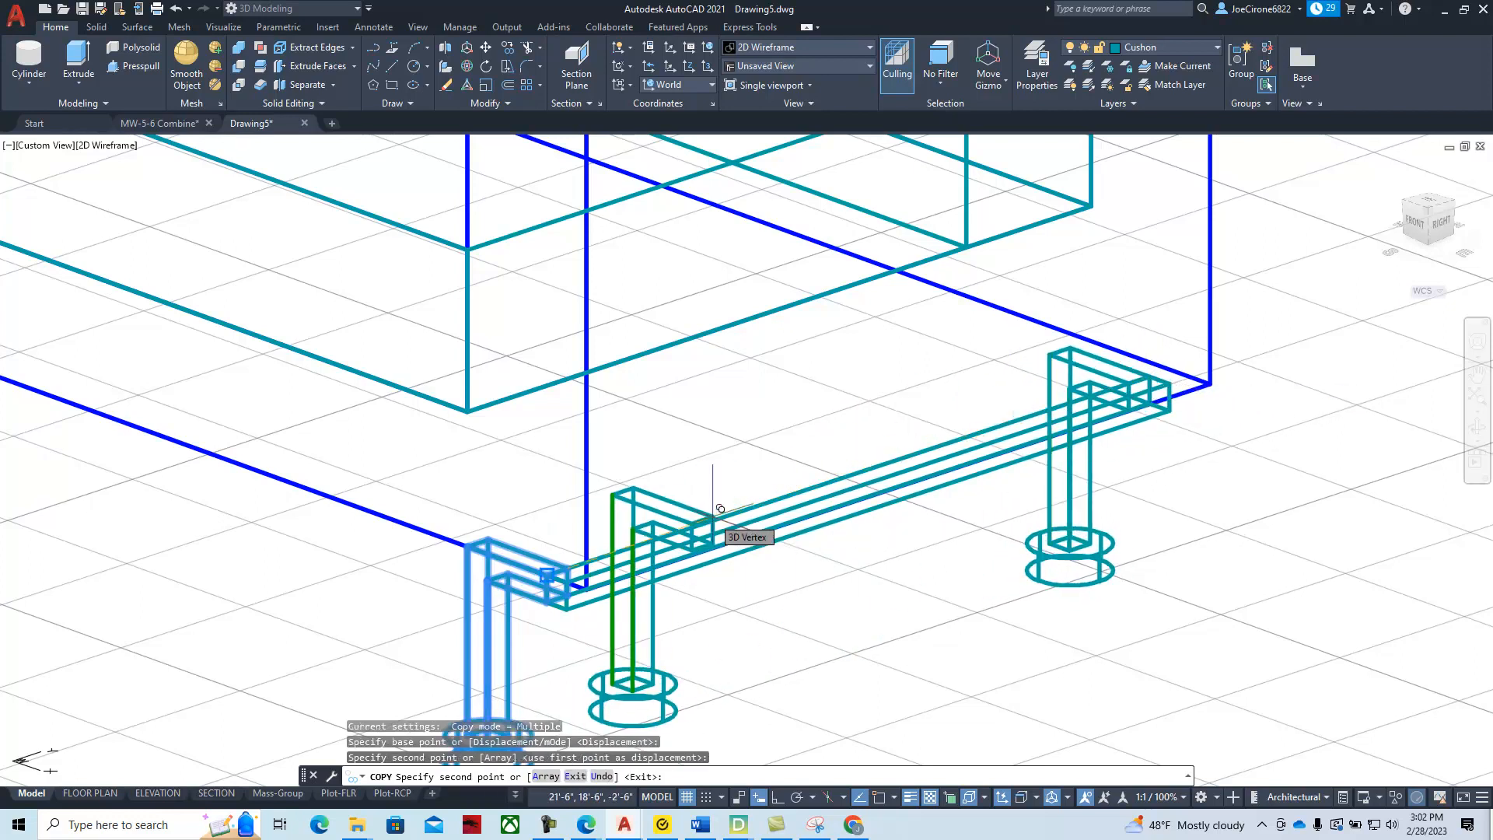
{"action": "key", "text": "Escape"}
Copy the left front leg with its bracket and foot from the front corner of the left side rail to its rear corner
{"action": "scroll", "coordinate": [707, 505], "scroll_direction": "down", "scroll_amount": 5}
{"action": "mouse_move", "coordinate": [576, 476]}
{"action": "middle_mouse_down"}
{"action": "mouse_move", "coordinate": [660, 538]}
{"action": "mouse_move", "coordinate": [973, 651]}
{"action": "middle_mouse_up"}
{"action": "scroll", "coordinate": [608, 502], "scroll_direction": "up", "scroll_amount": 6}
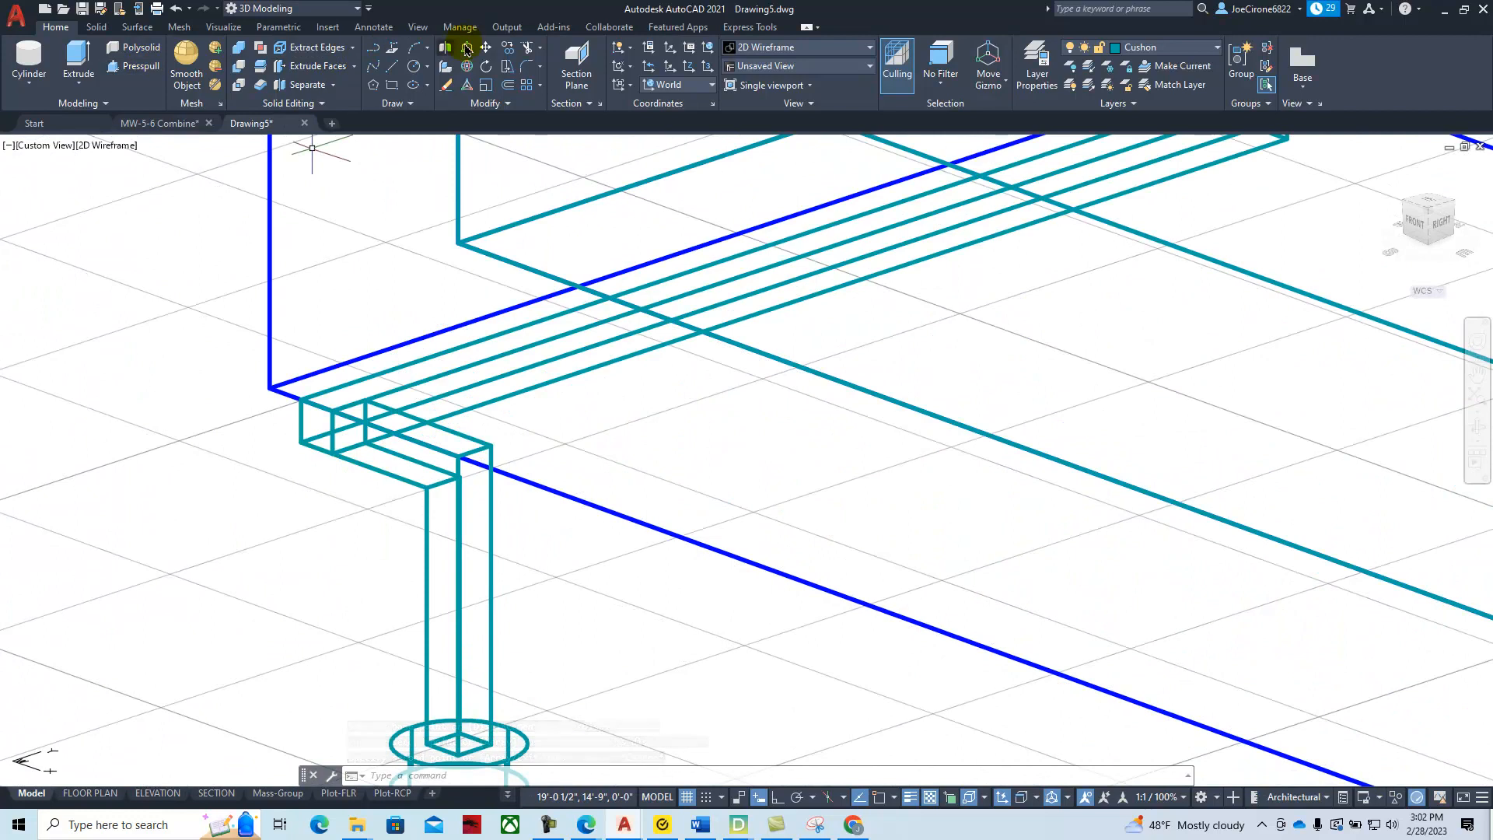
{"action": "left_click", "coordinate": [508, 47]}
{"action": "scroll", "coordinate": [470, 586], "scroll_direction": "down", "scroll_amount": 4}
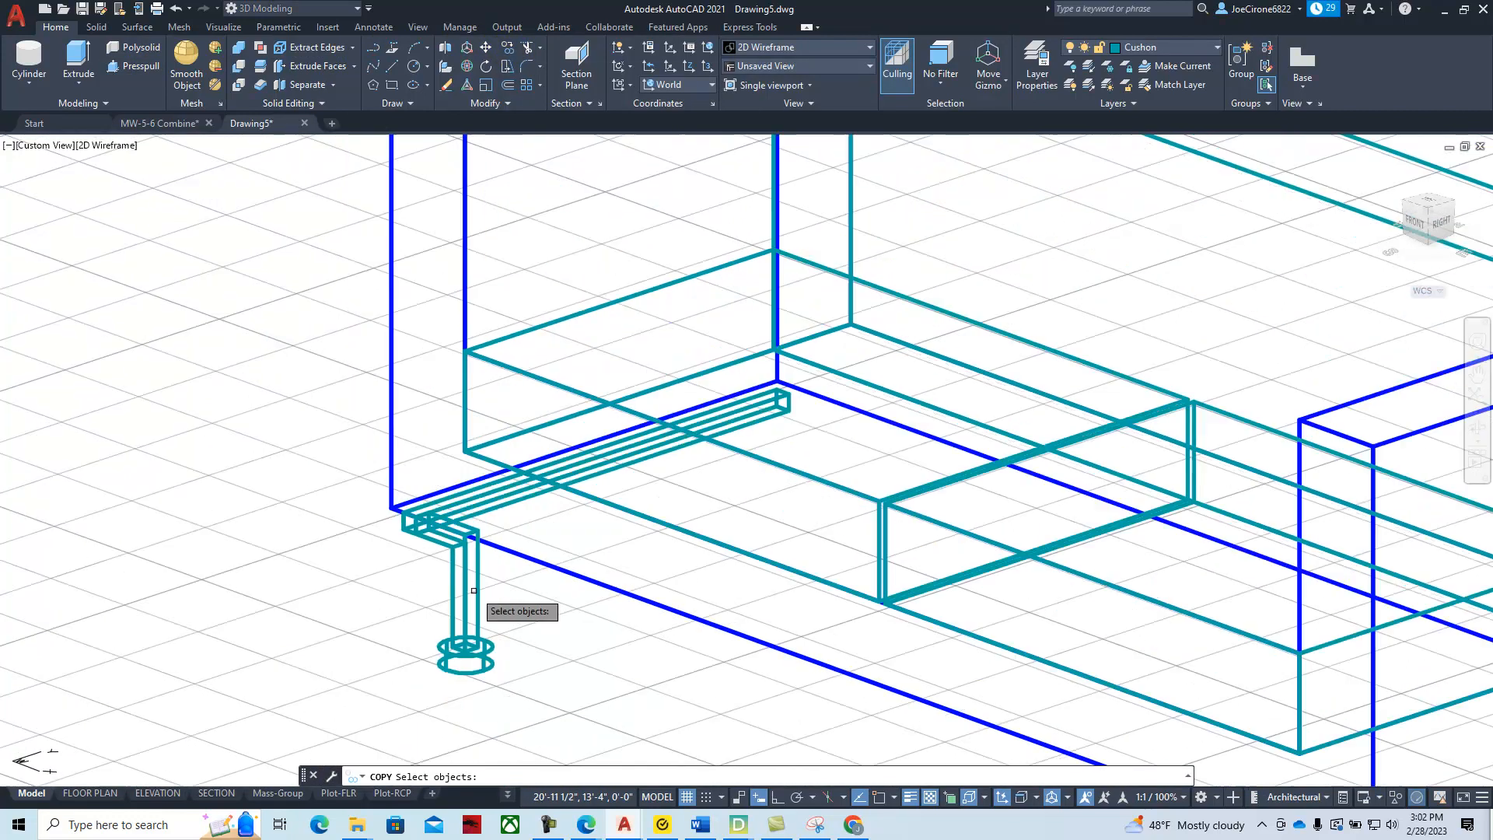
{"action": "left_click", "coordinate": [506, 590]}
{"action": "left_click", "coordinate": [399, 703]}
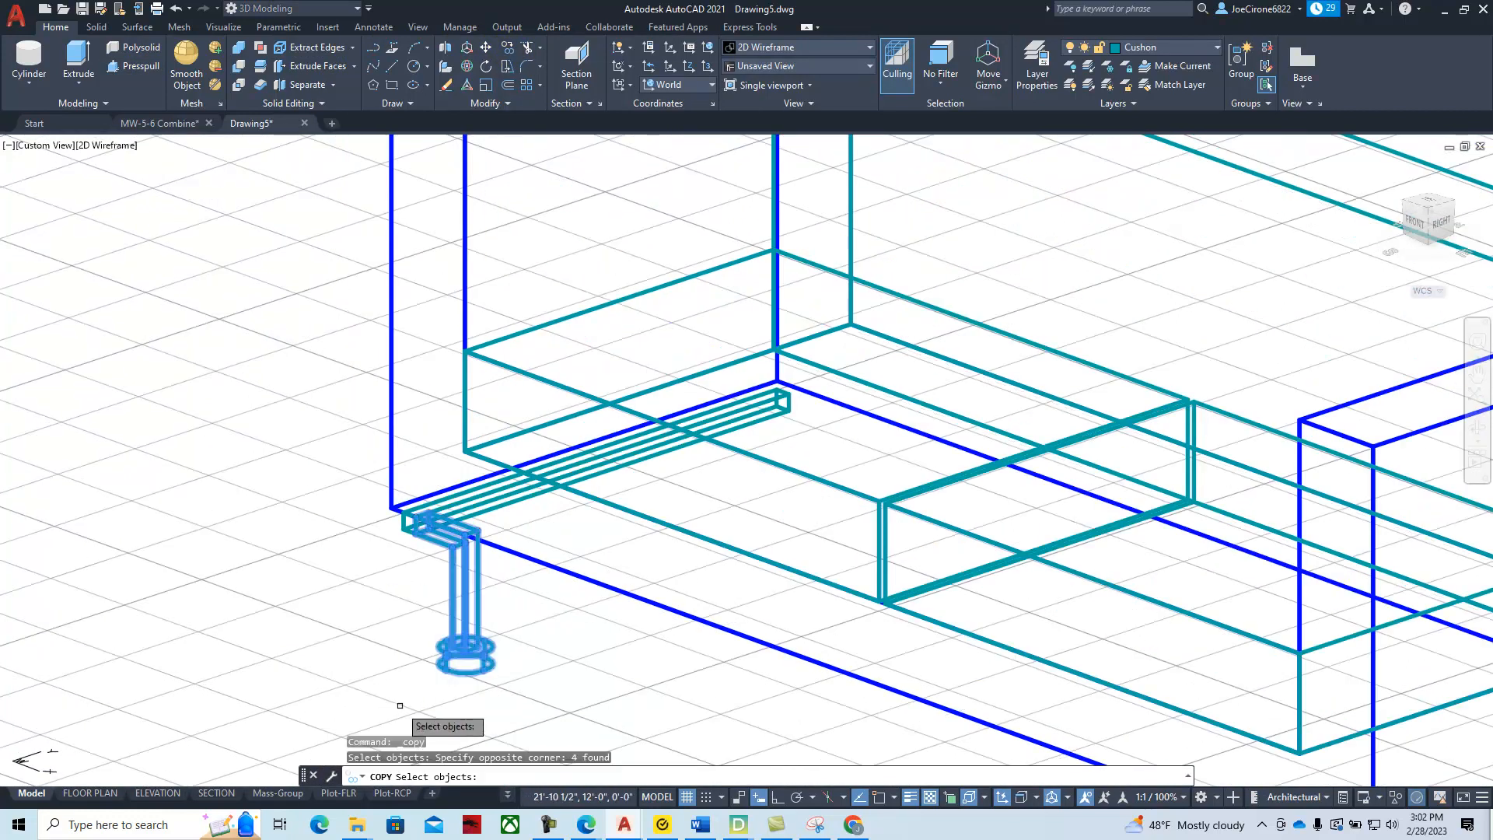
{"action": "key", "text": "Return"}
{"action": "scroll", "coordinate": [377, 537], "scroll_direction": "up", "scroll_amount": 3}
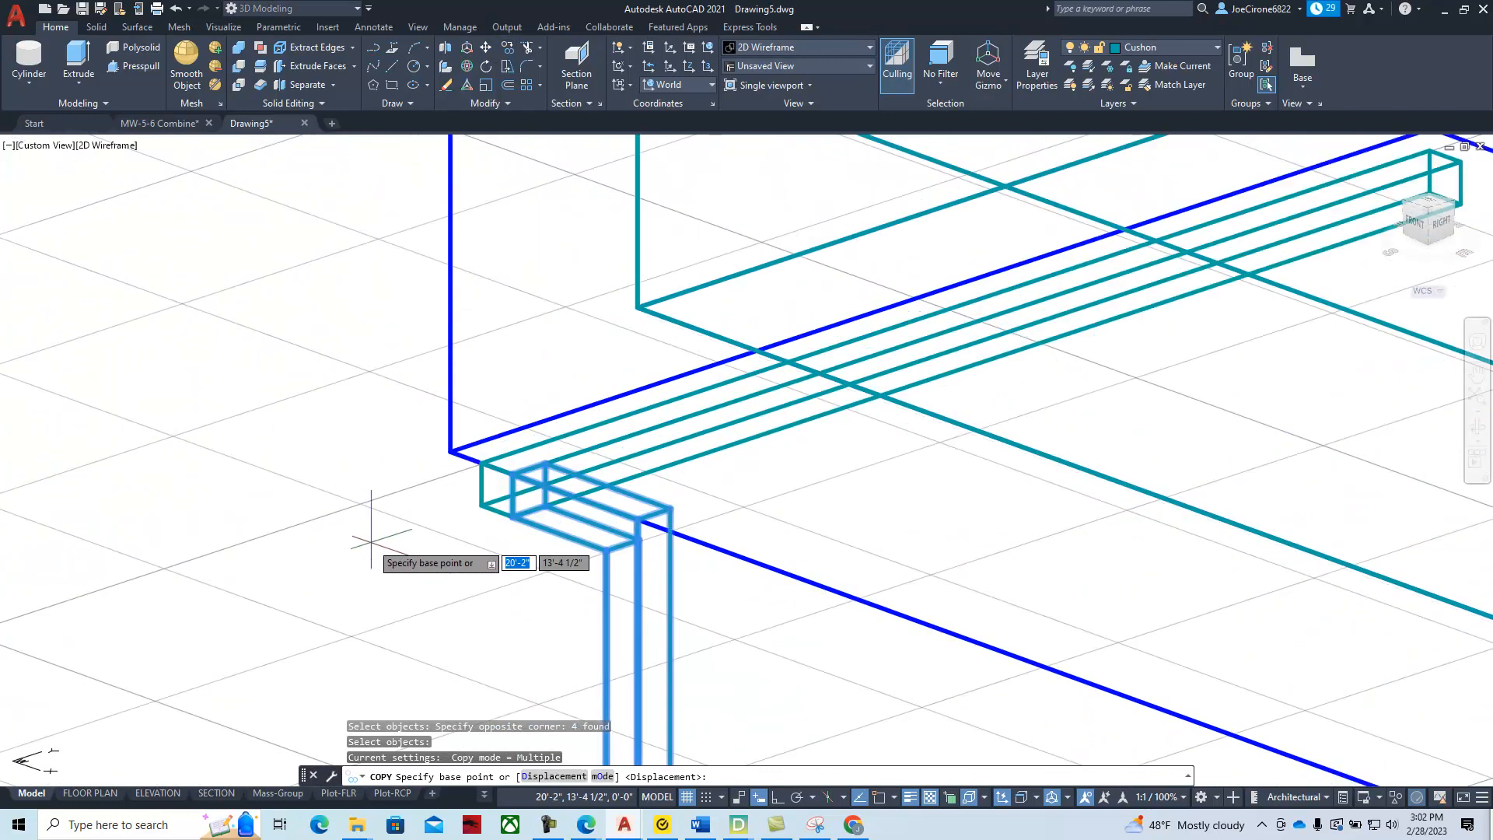
{"action": "left_click", "coordinate": [545, 464]}
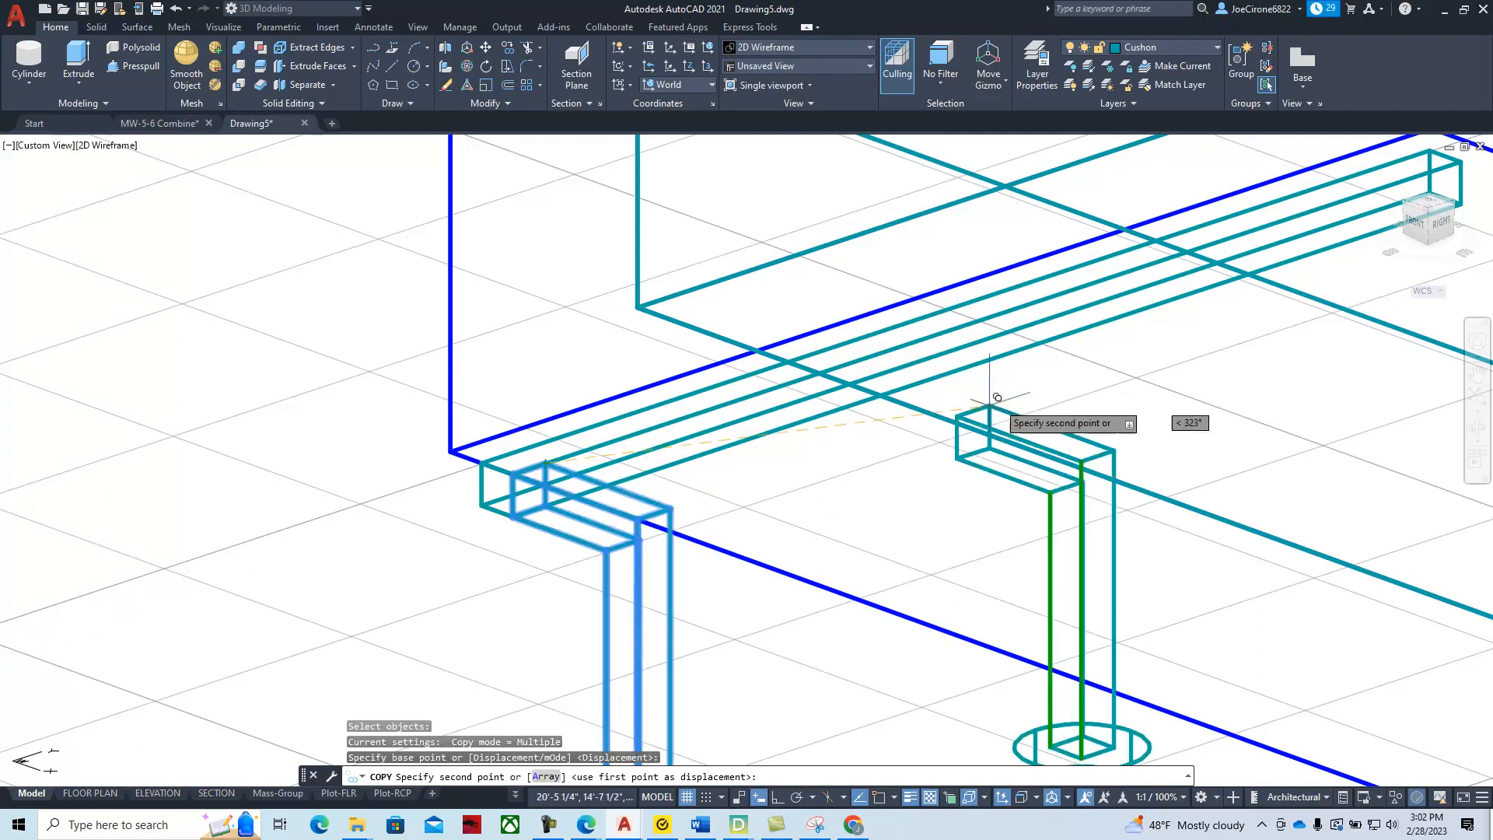
{"action": "middle_click_drag", "start_coordinate": [1117, 334], "coordinate": [692, 569]}
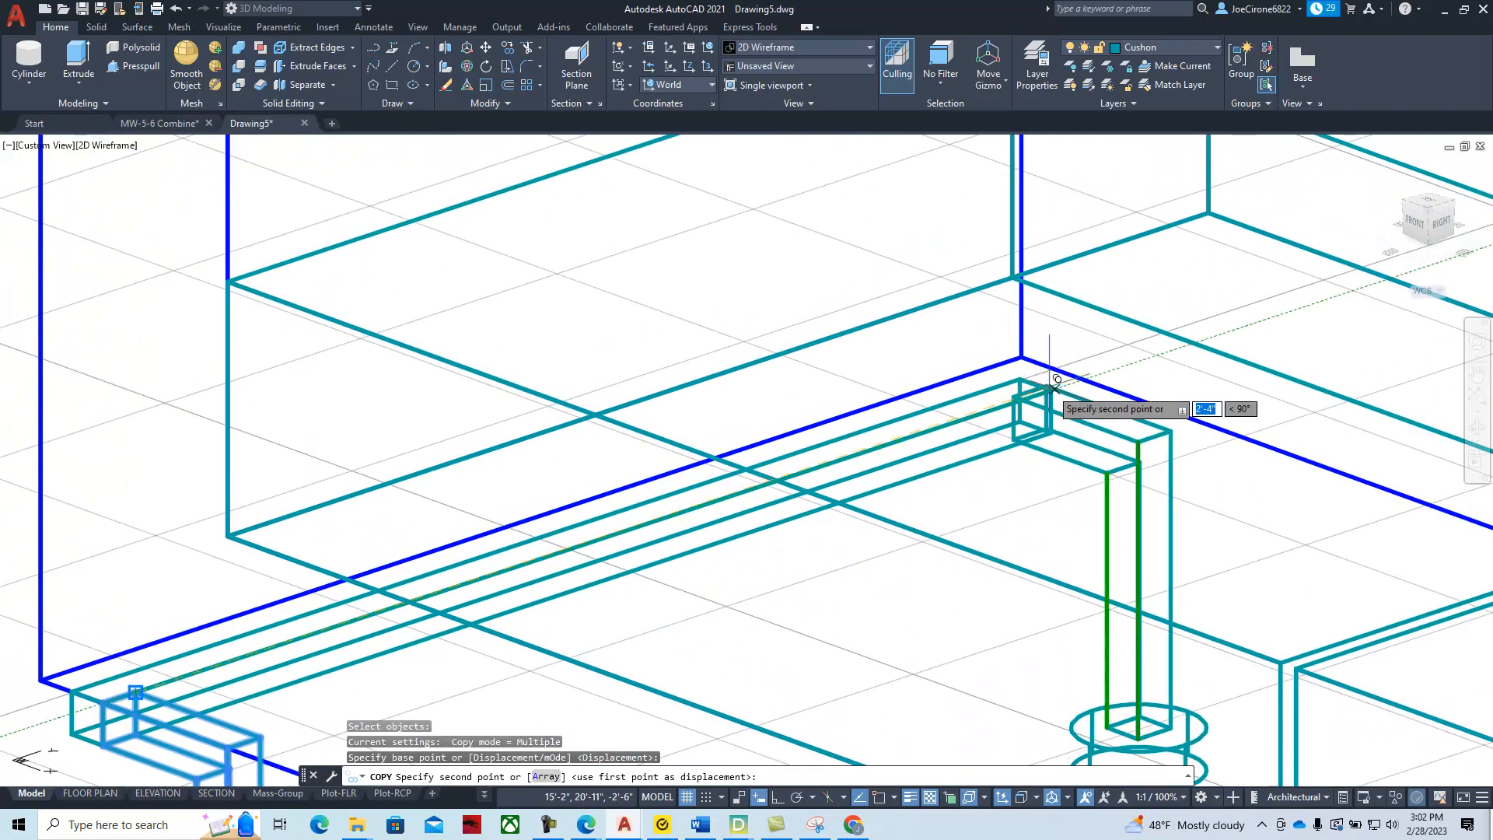
{"action": "left_click", "coordinate": [1036, 406]}
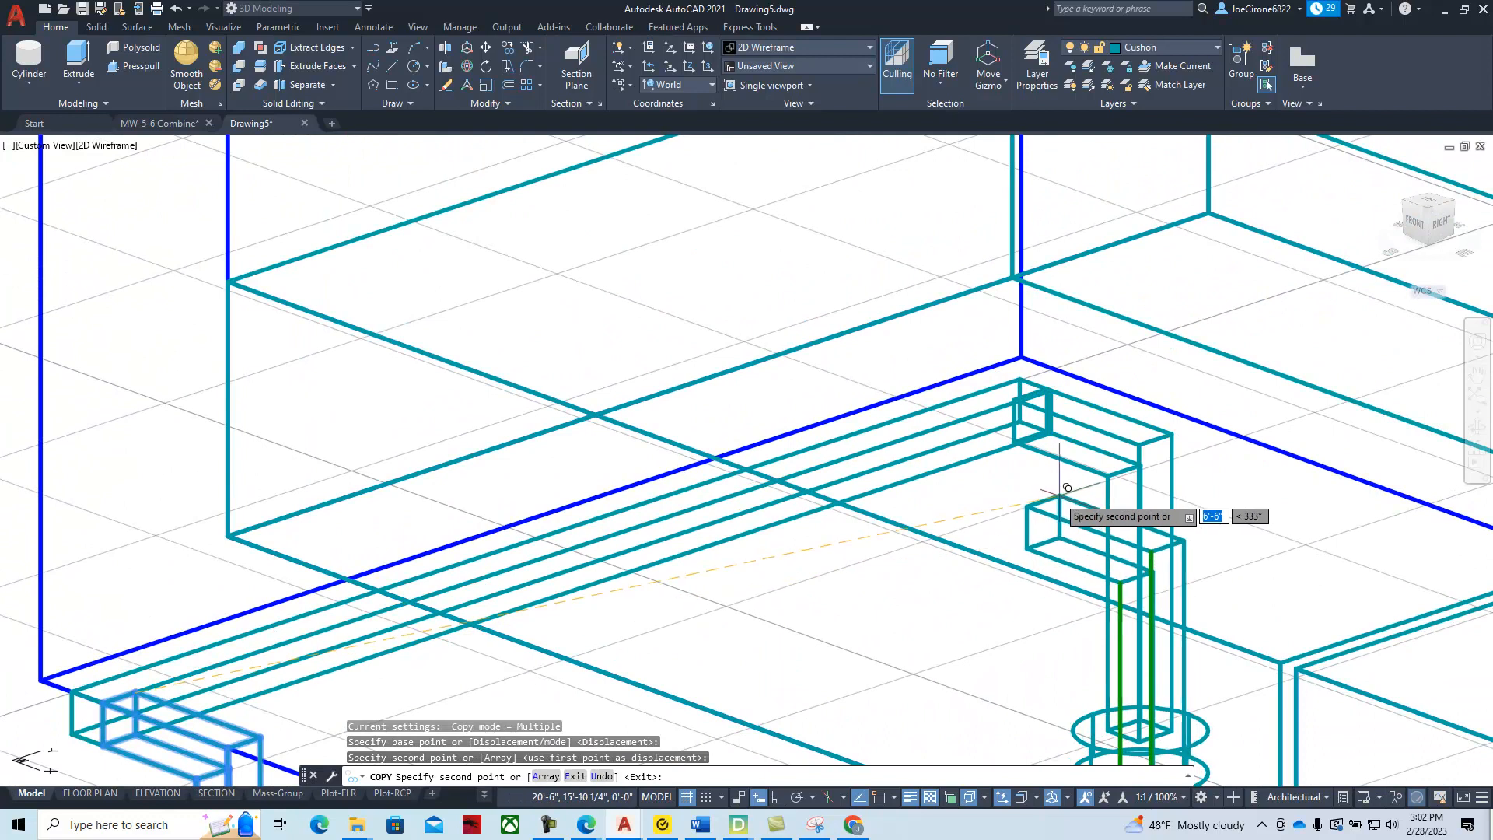
{"action": "key", "text": "Escape"}
Union the right side rail with its front and rear legs, brackets and feet into one solid
{"action": "scroll", "coordinate": [978, 573], "scroll_direction": "down", "scroll_amount": 3}
{"action": "scroll", "coordinate": [977, 573], "scroll_direction": "down", "scroll_amount": 3}
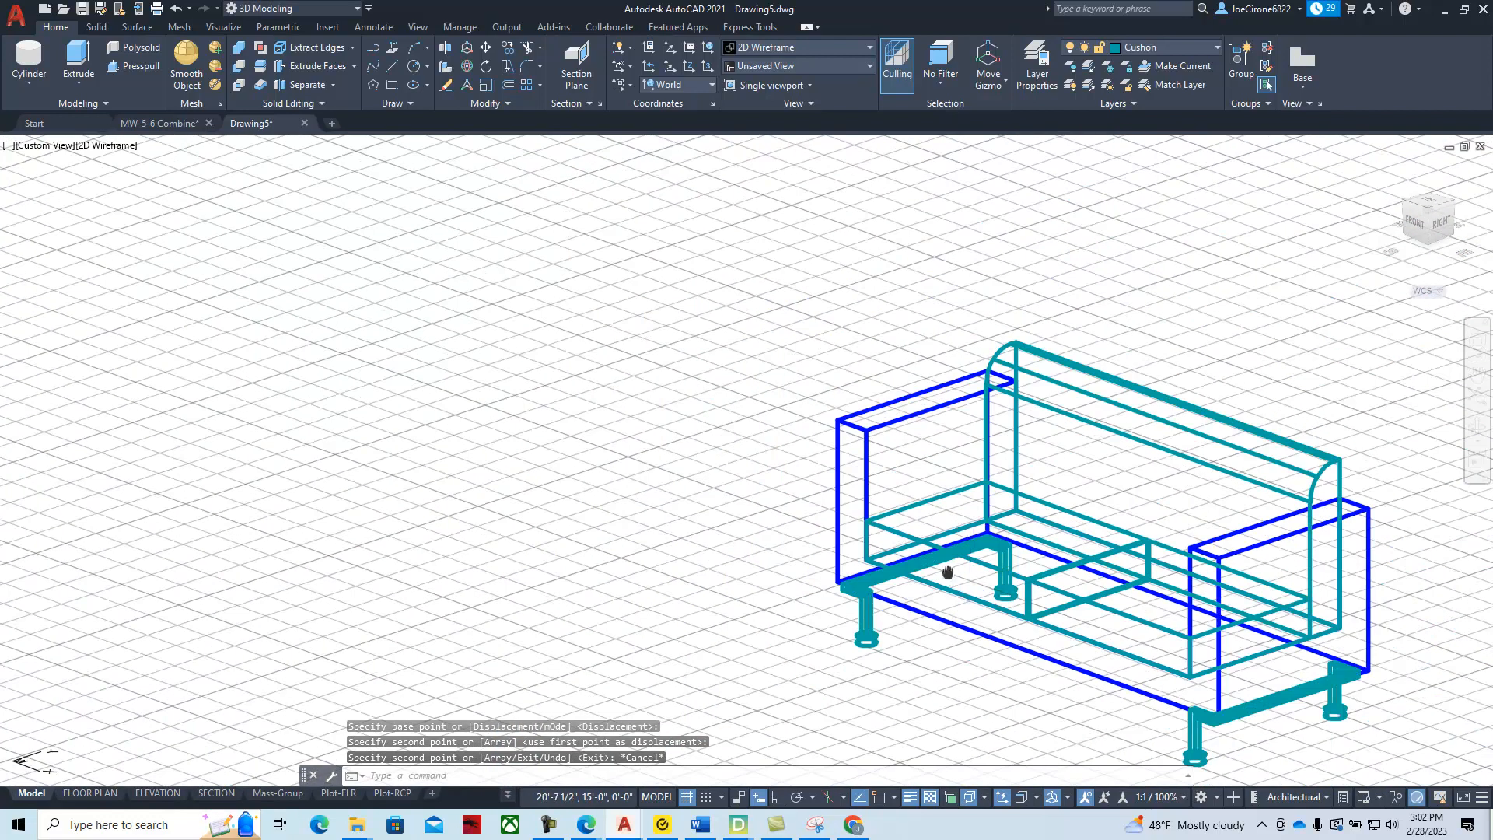
{"action": "middle_click_drag", "start_coordinate": [977, 572], "coordinate": [773, 486]}
{"action": "scroll", "coordinate": [972, 706], "scroll_direction": "up", "scroll_amount": 6}
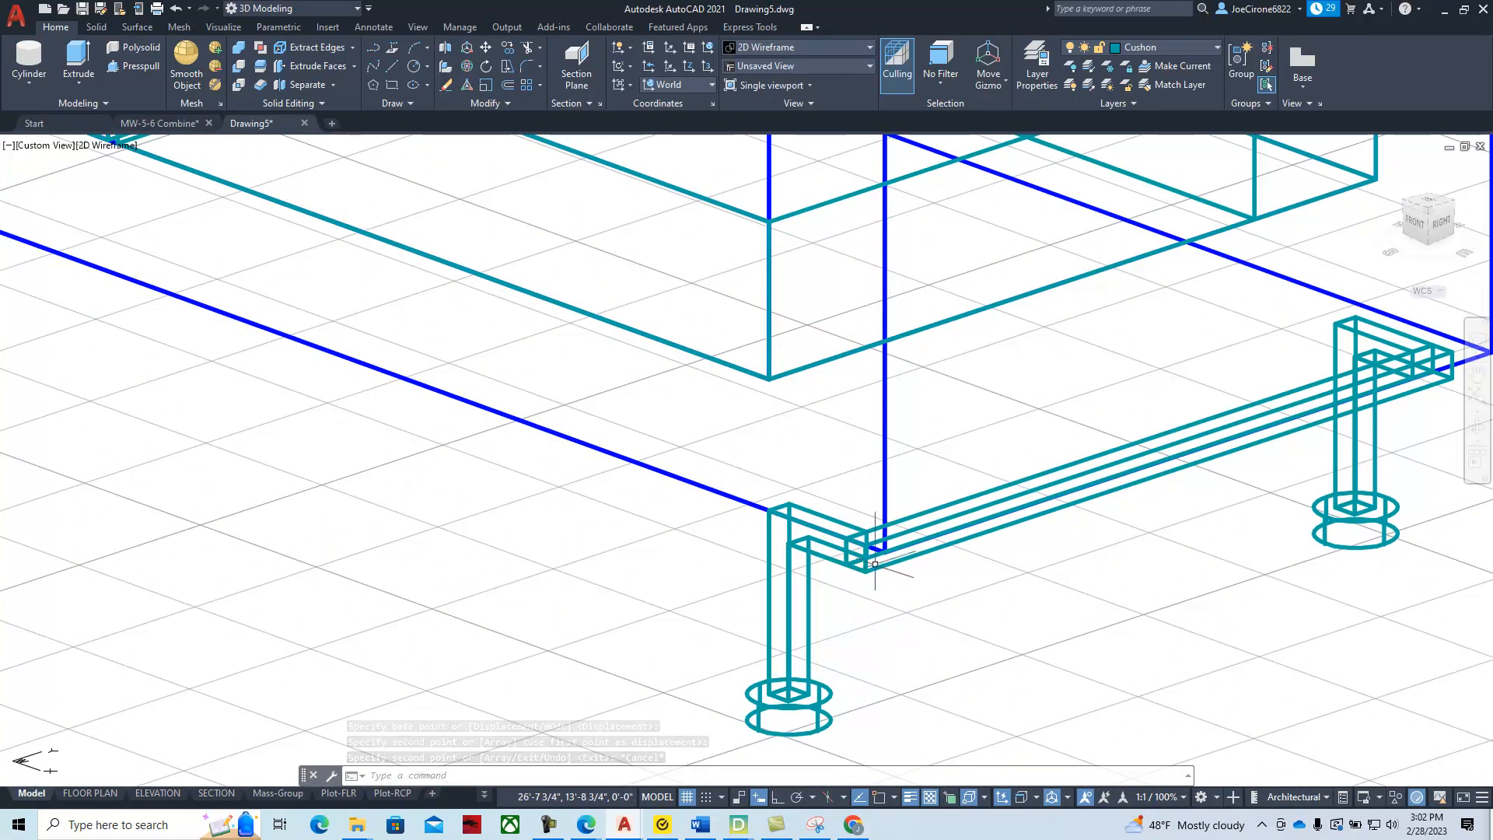
{"action": "left_click", "coordinate": [262, 67]}
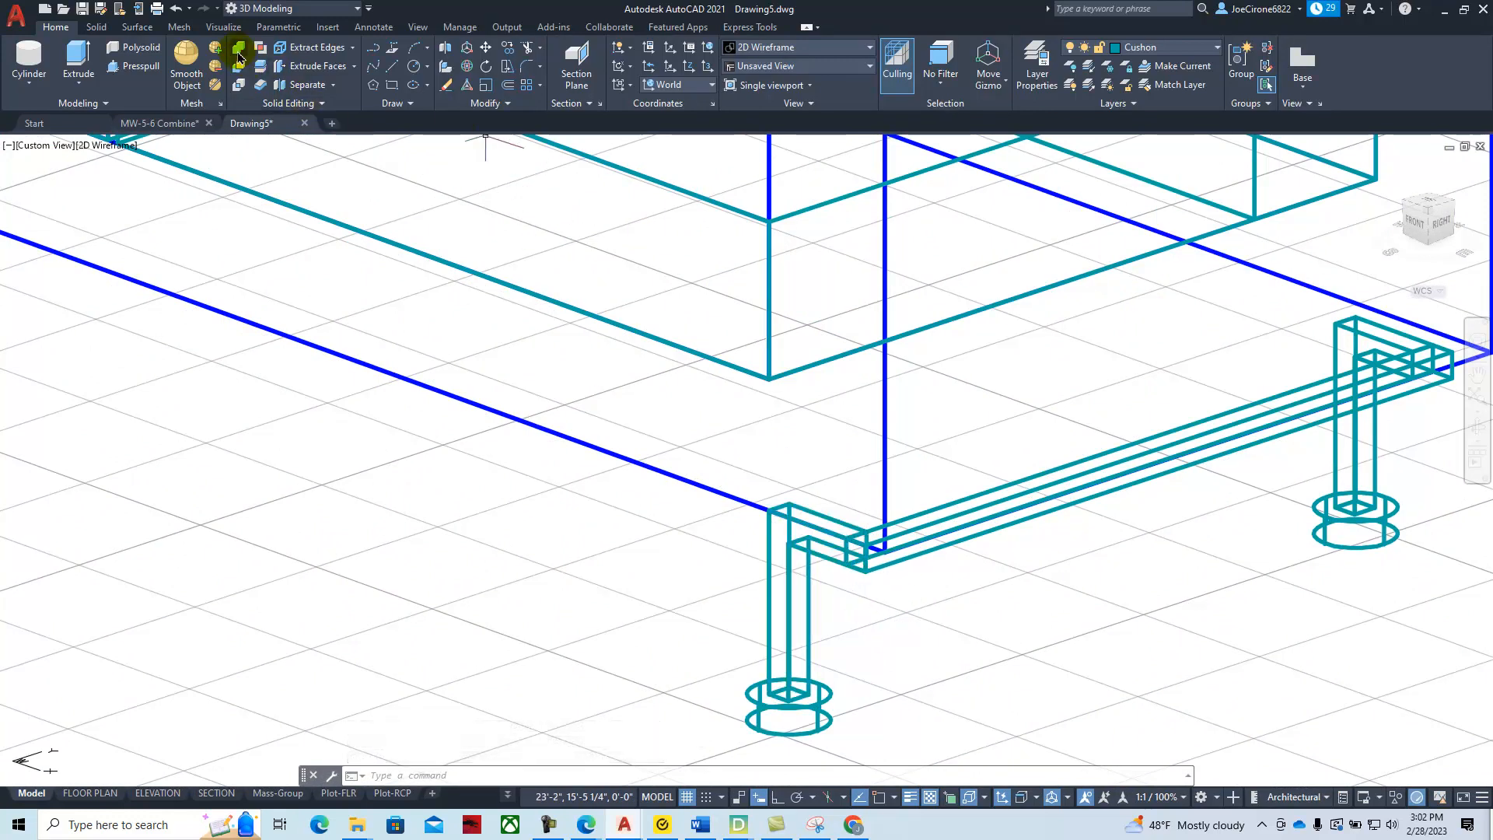
{"action": "left_click", "coordinate": [845, 642]}
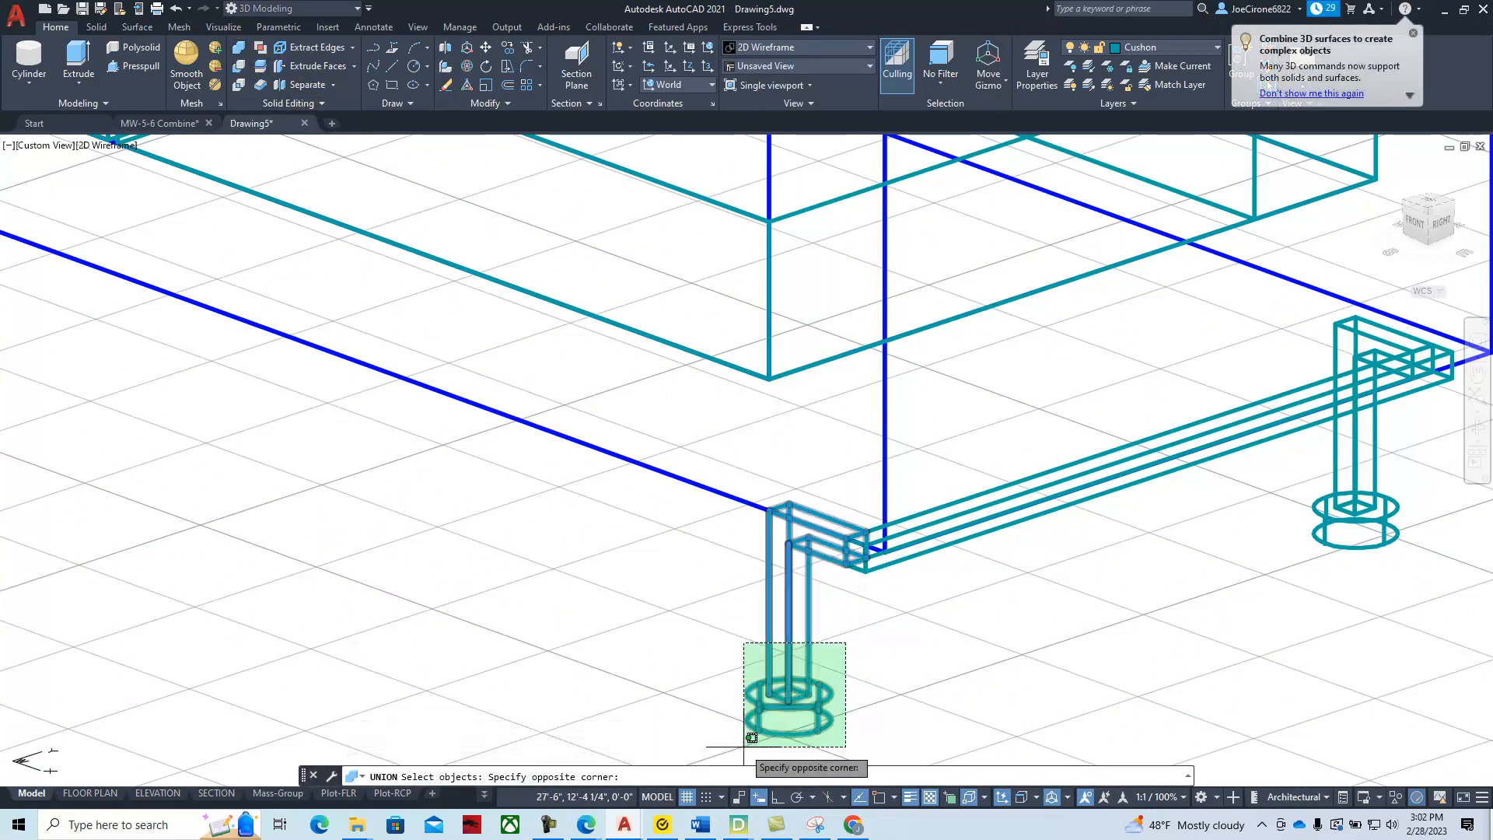
{"action": "left_click", "coordinate": [740, 737]}
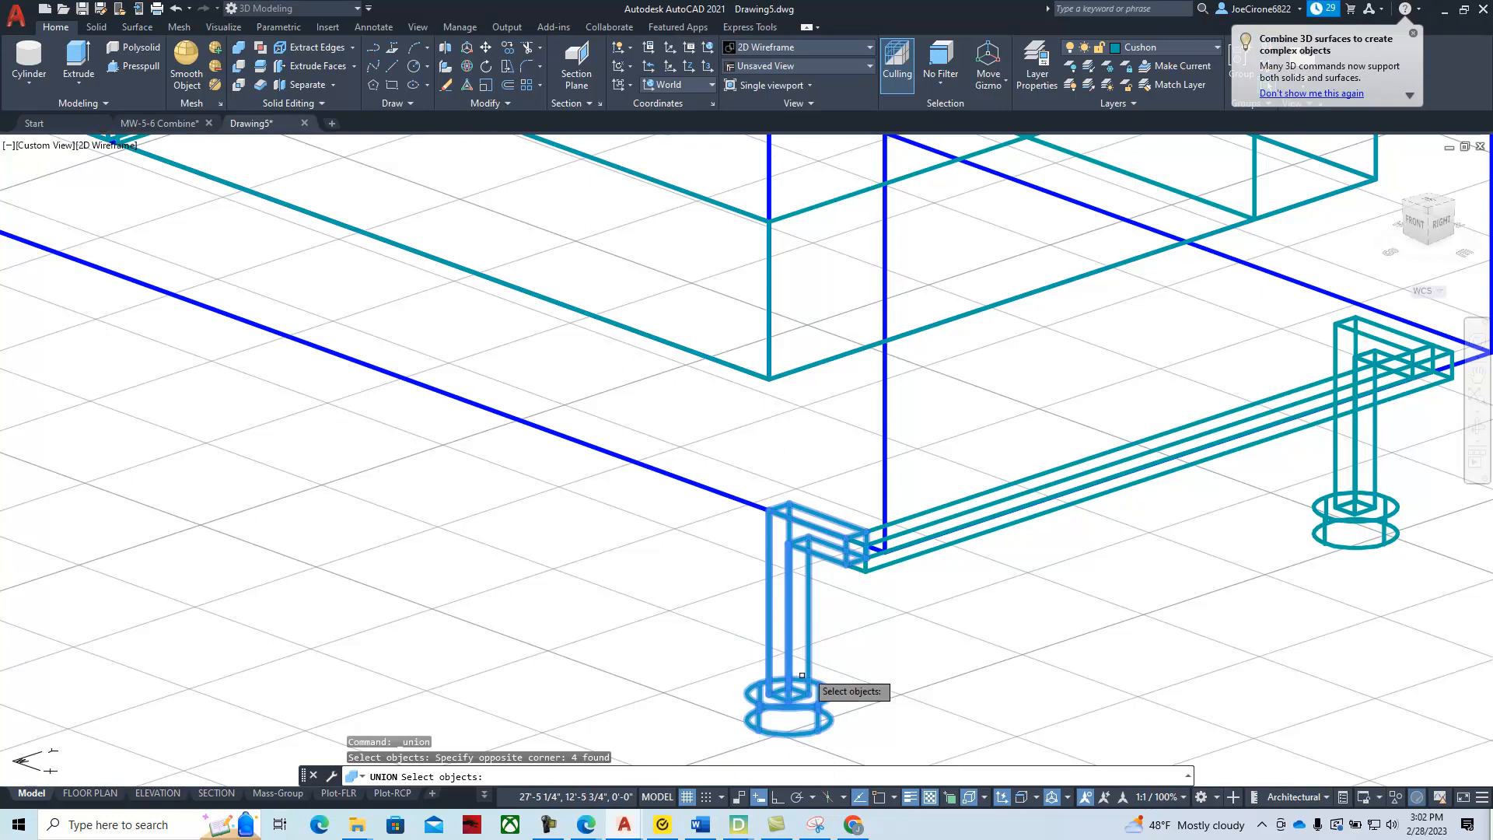
{"action": "left_click", "coordinate": [891, 565]}
{"action": "left_click", "coordinate": [1409, 467]}
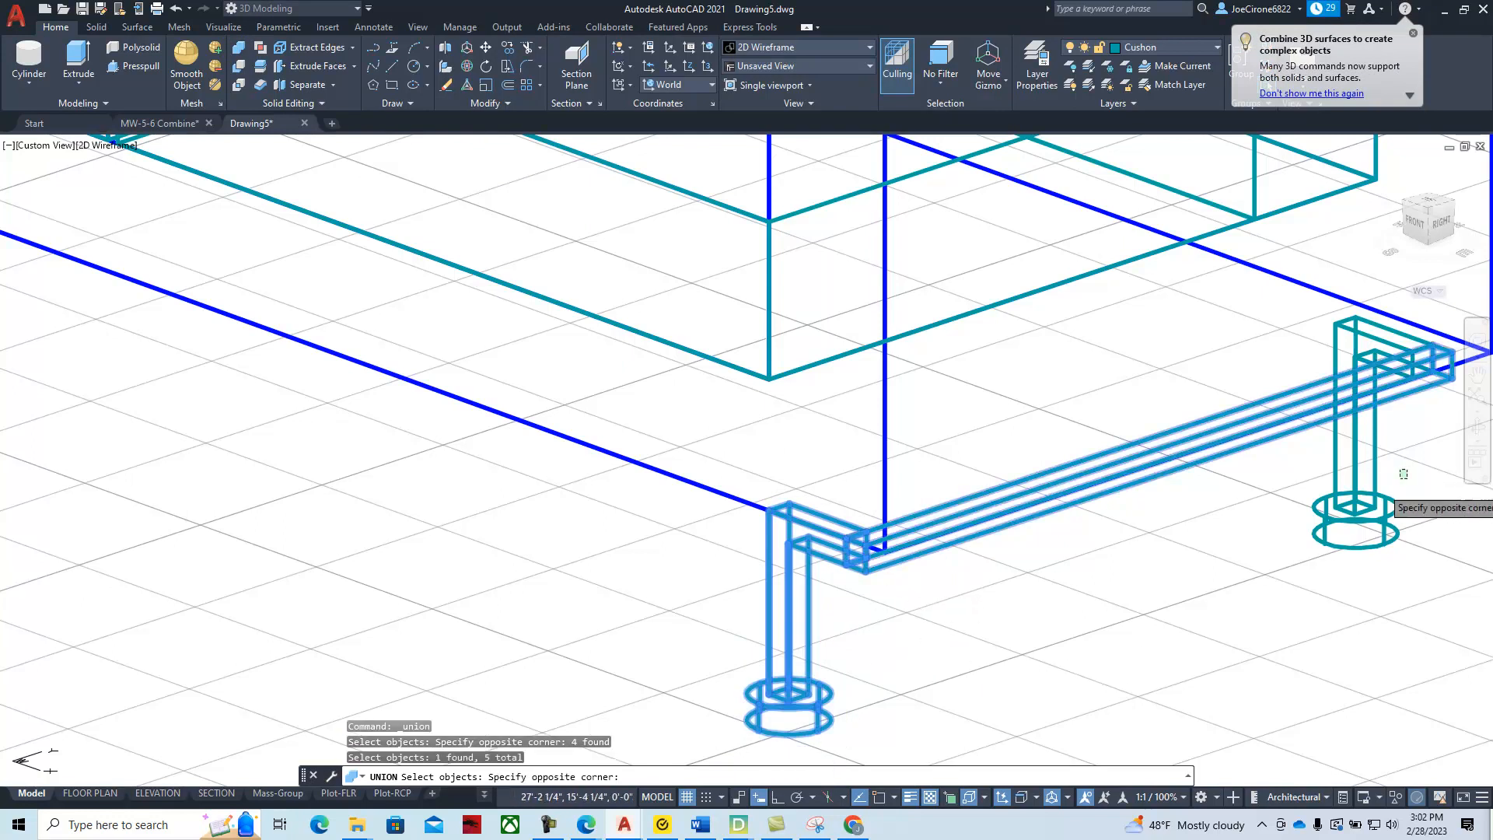
{"action": "left_click", "coordinate": [1271, 561]}
{"action": "key", "text": "Return"}
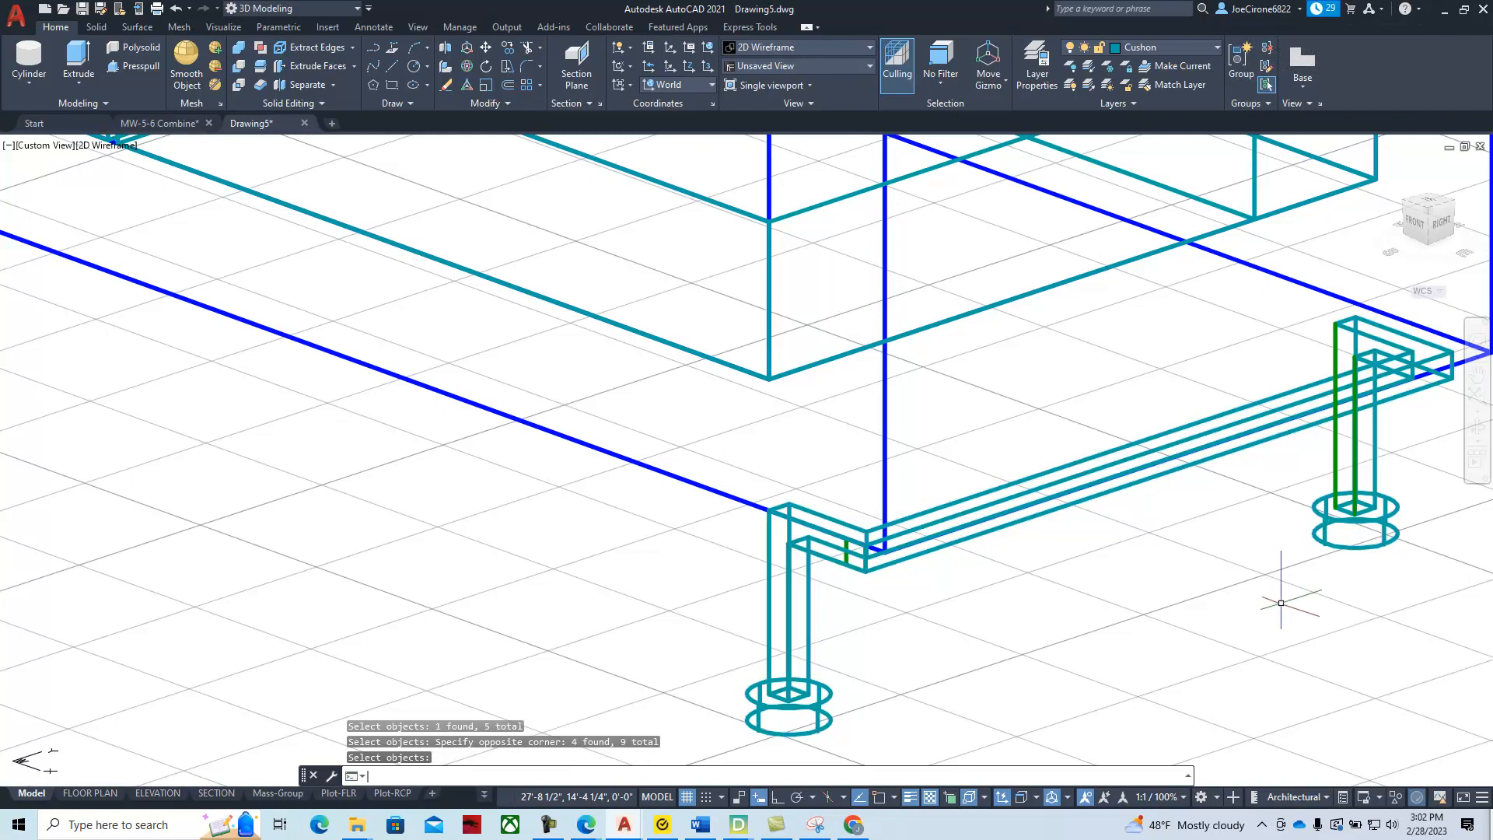
Union the left side rail with its front and rear legs, brackets and feet into one solid
{"action": "scroll", "coordinate": [1131, 589], "scroll_direction": "down", "scroll_amount": 2}
{"action": "scroll", "coordinate": [1131, 589], "scroll_direction": "down", "scroll_amount": 2}
{"action": "middle_click_drag", "start_coordinate": [790, 567], "coordinate": [923, 631]}
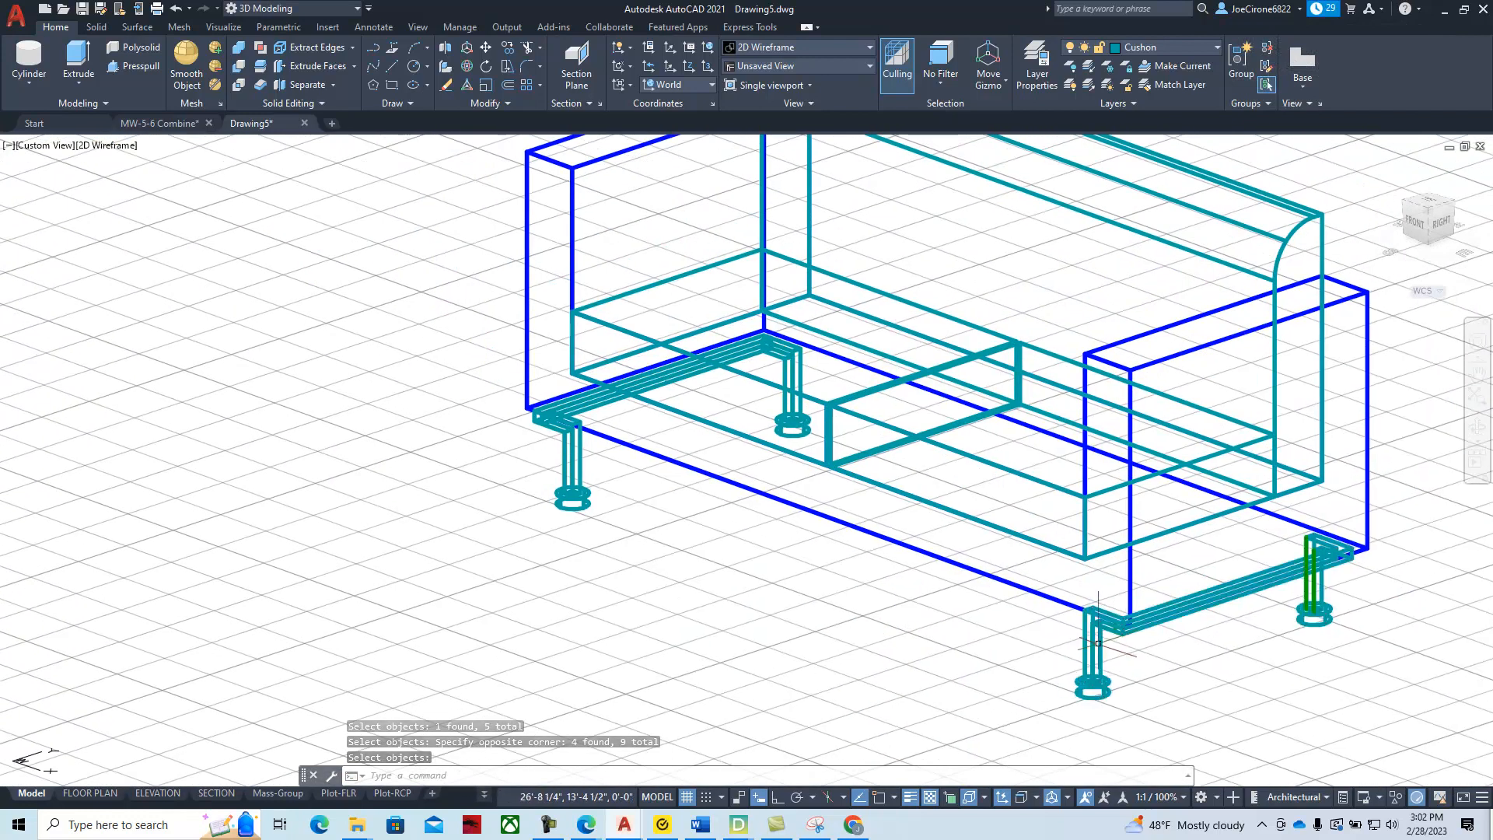
{"action": "middle_click_drag", "start_coordinate": [543, 544], "coordinate": [790, 593]}
{"action": "scroll", "coordinate": [767, 566], "scroll_direction": "up", "scroll_amount": 4}
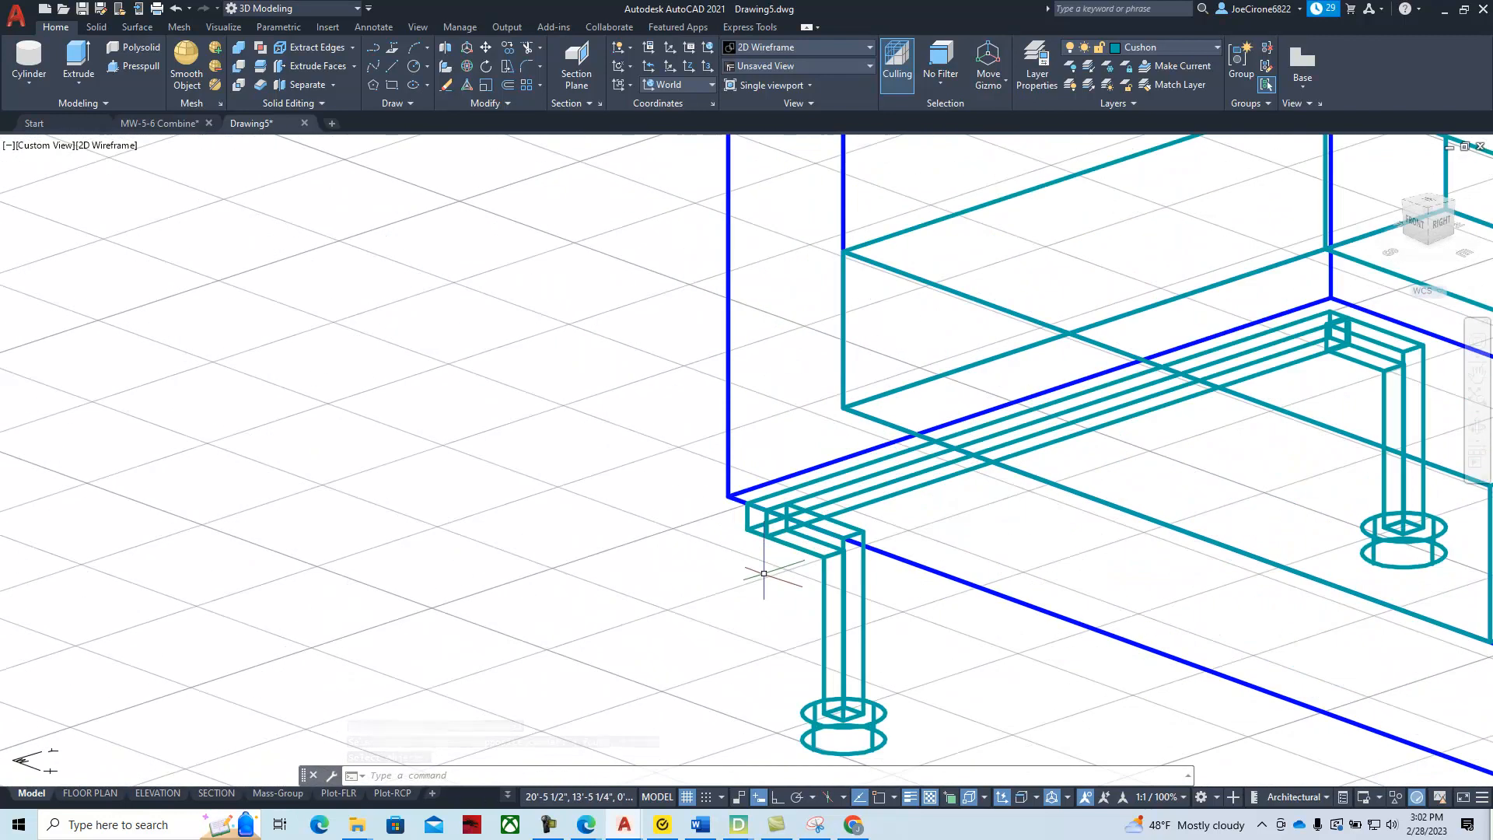
{"action": "left_click", "coordinate": [238, 52]}
{"action": "left_click", "coordinate": [900, 639]}
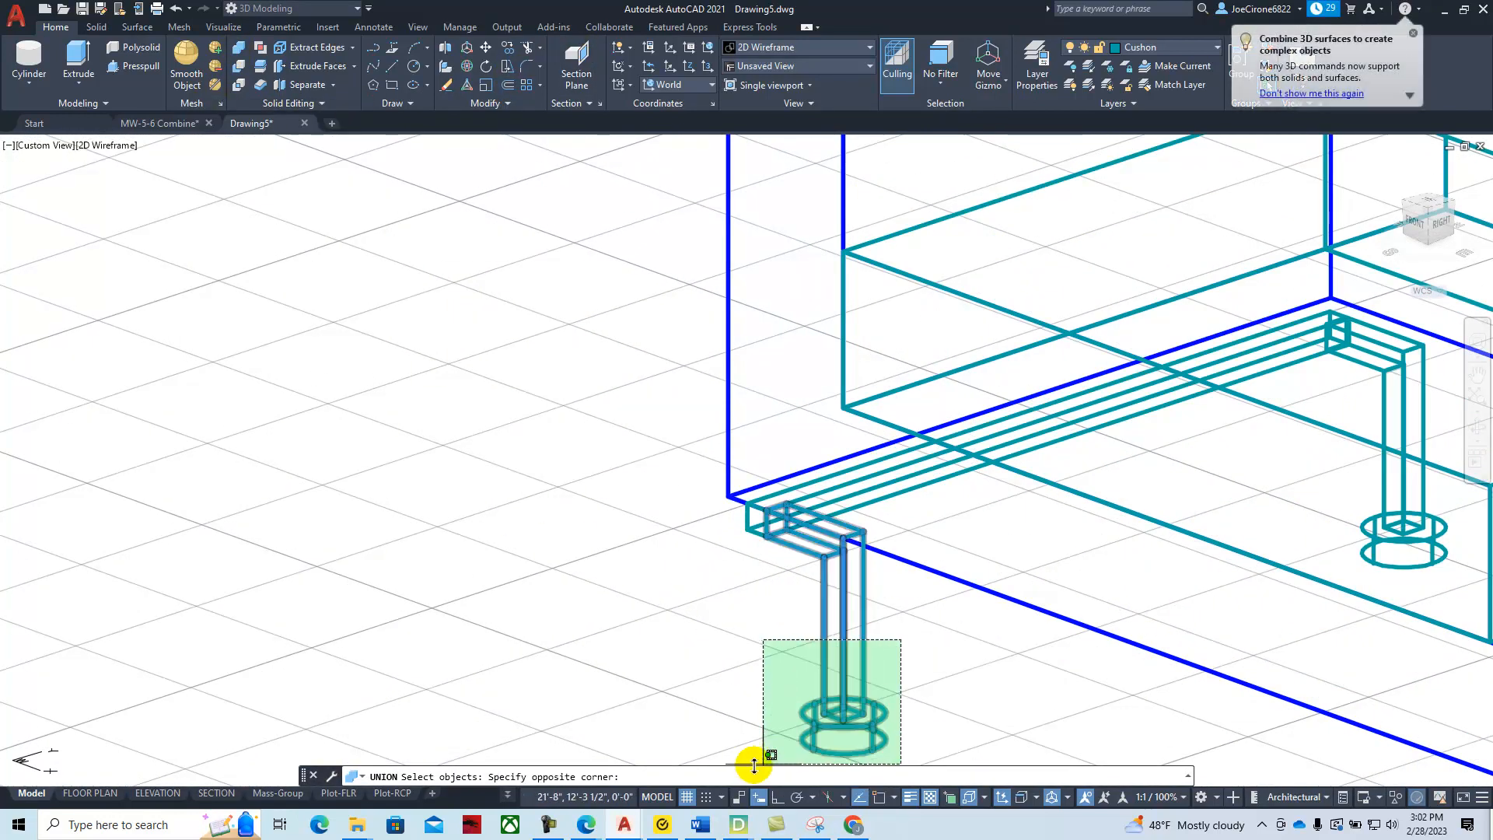
{"action": "left_click", "coordinate": [778, 731]}
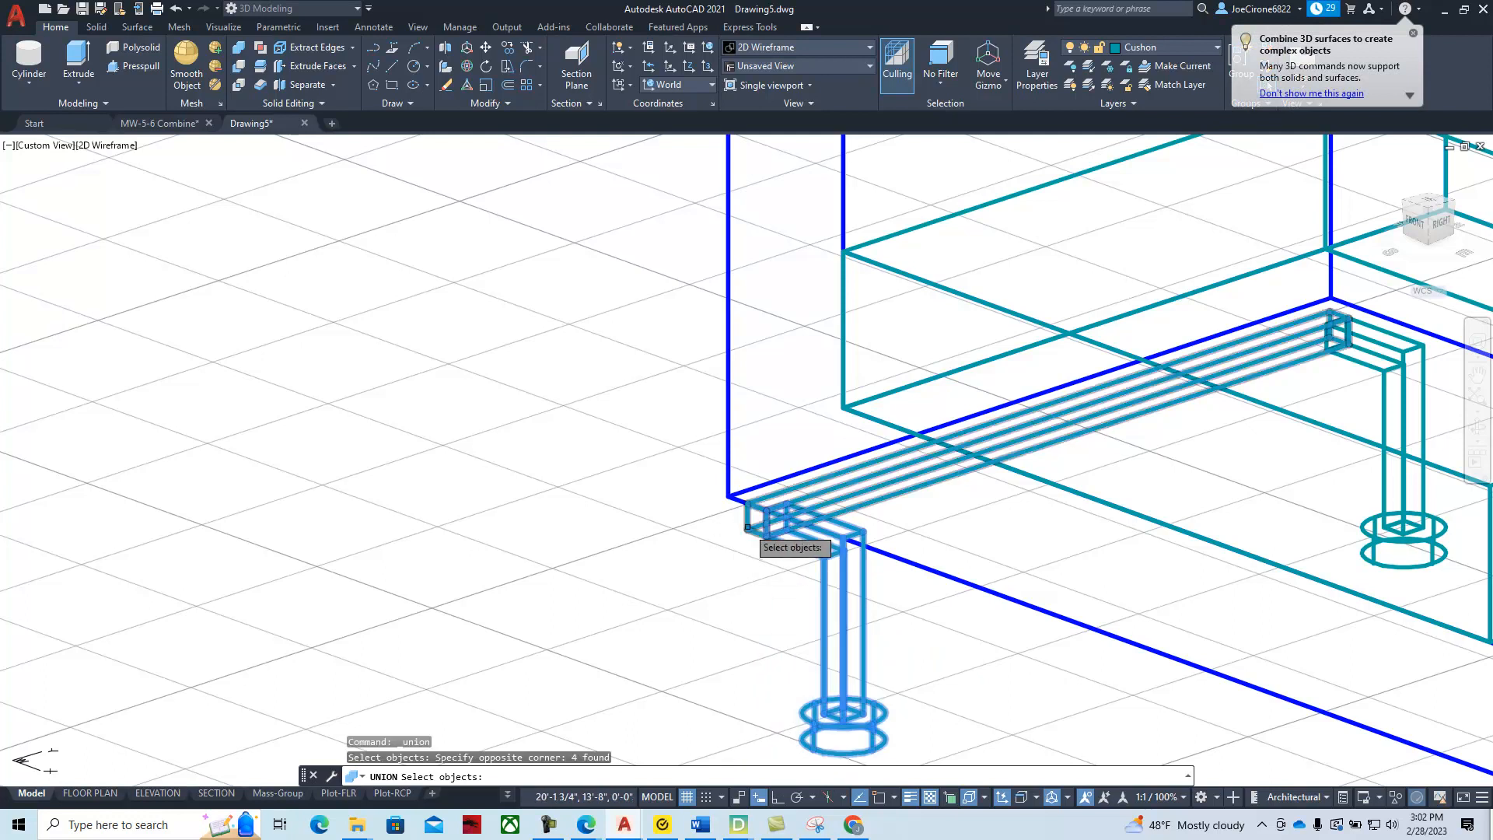
{"action": "left_click", "coordinate": [762, 528]}
{"action": "mouse_move", "coordinate": [1306, 526]}
{"action": "middle_mouse_down"}
{"action": "mouse_move", "coordinate": [1090, 544]}
{"action": "mouse_move", "coordinate": [1061, 565]}
{"action": "middle_mouse_up"}
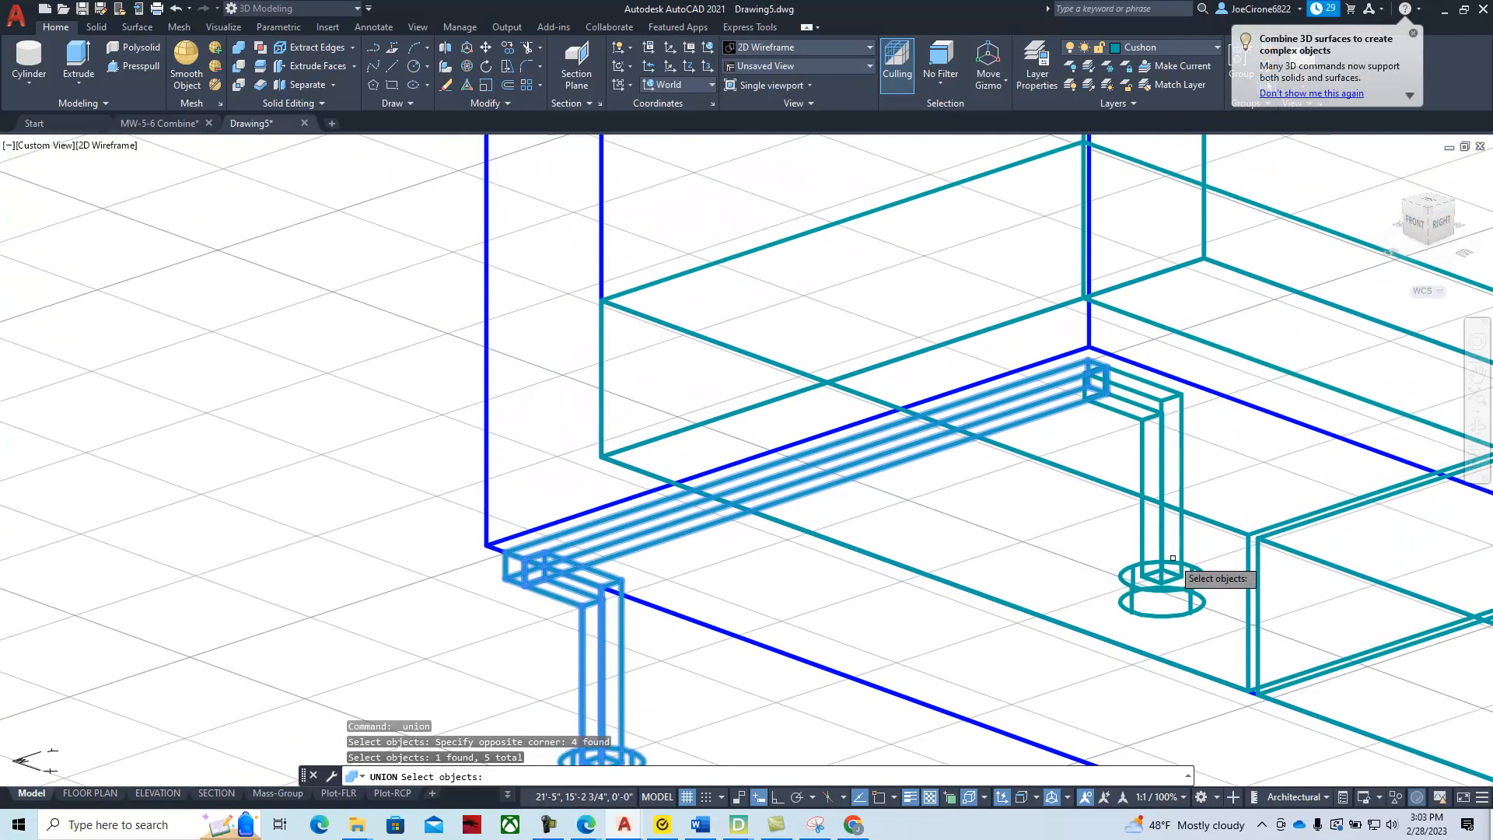
{"action": "left_click", "coordinate": [1225, 547]}
{"action": "left_click", "coordinate": [1085, 587]}
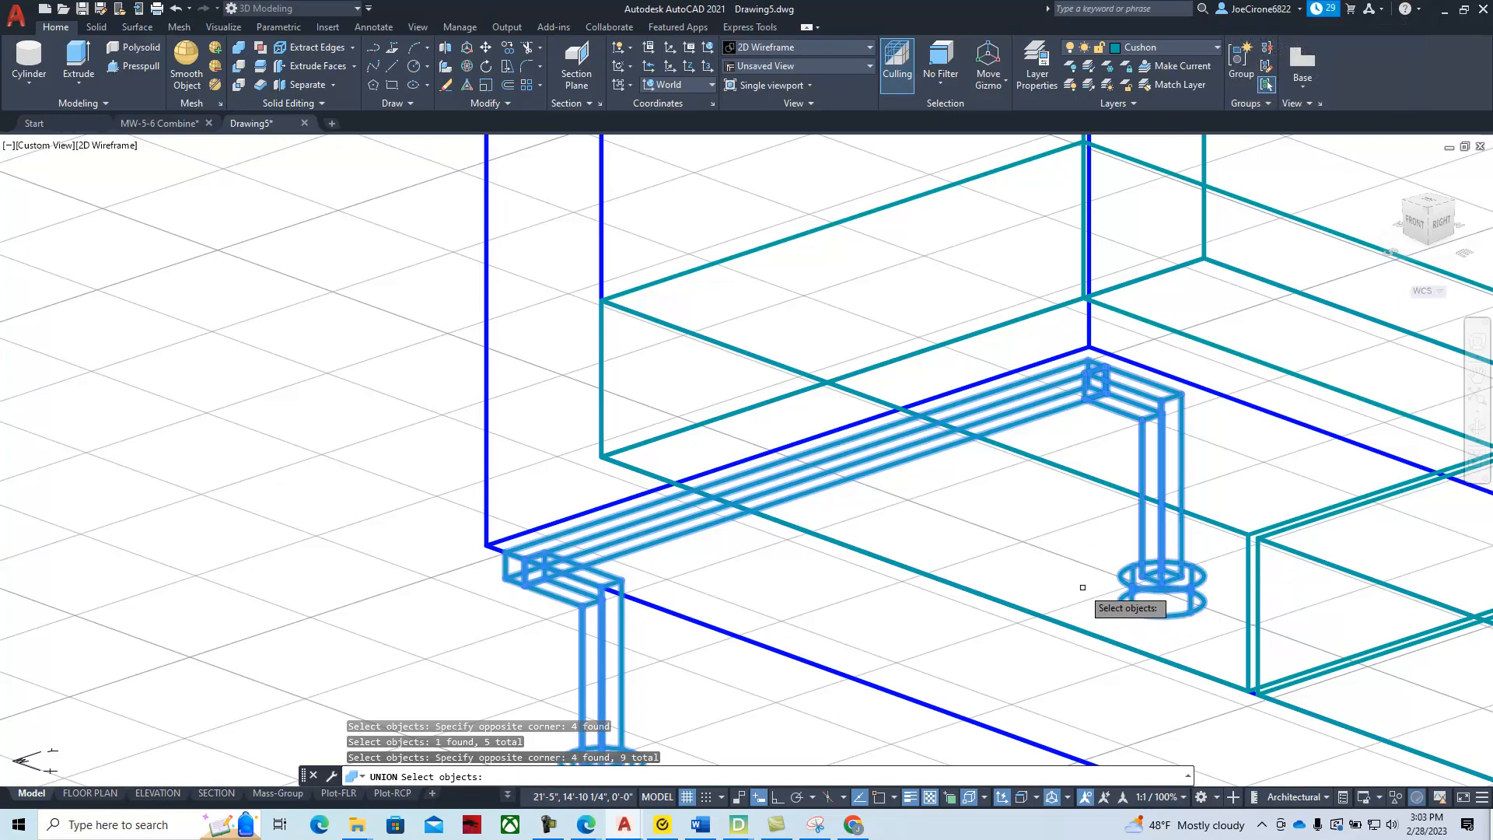
{"action": "key", "text": "Return"}
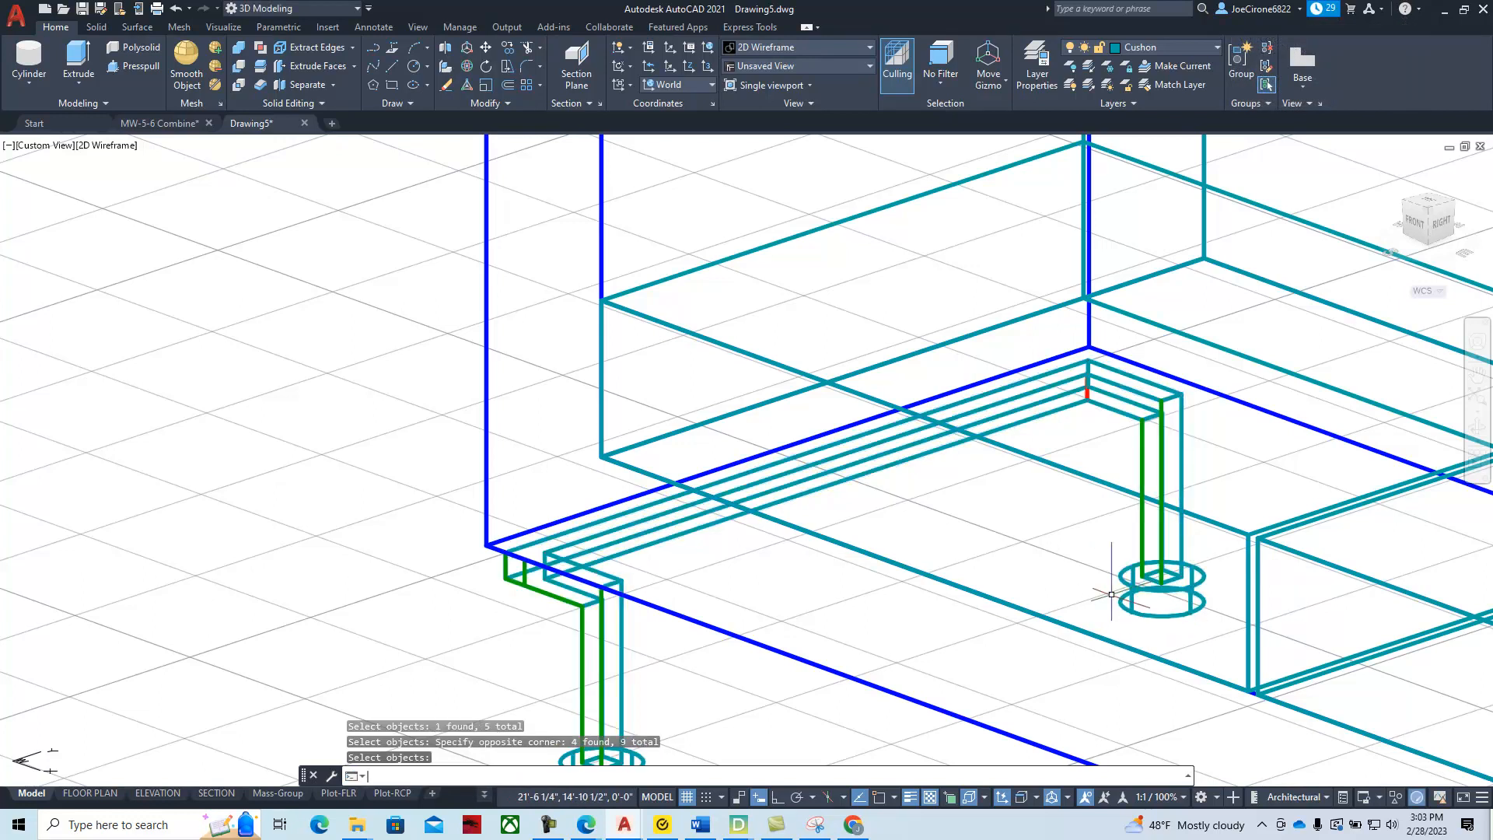
Change the viewport's visual style from 2D Wireframe to Conceptual
{"action": "scroll", "coordinate": [1011, 472], "scroll_direction": "down", "scroll_amount": 2}
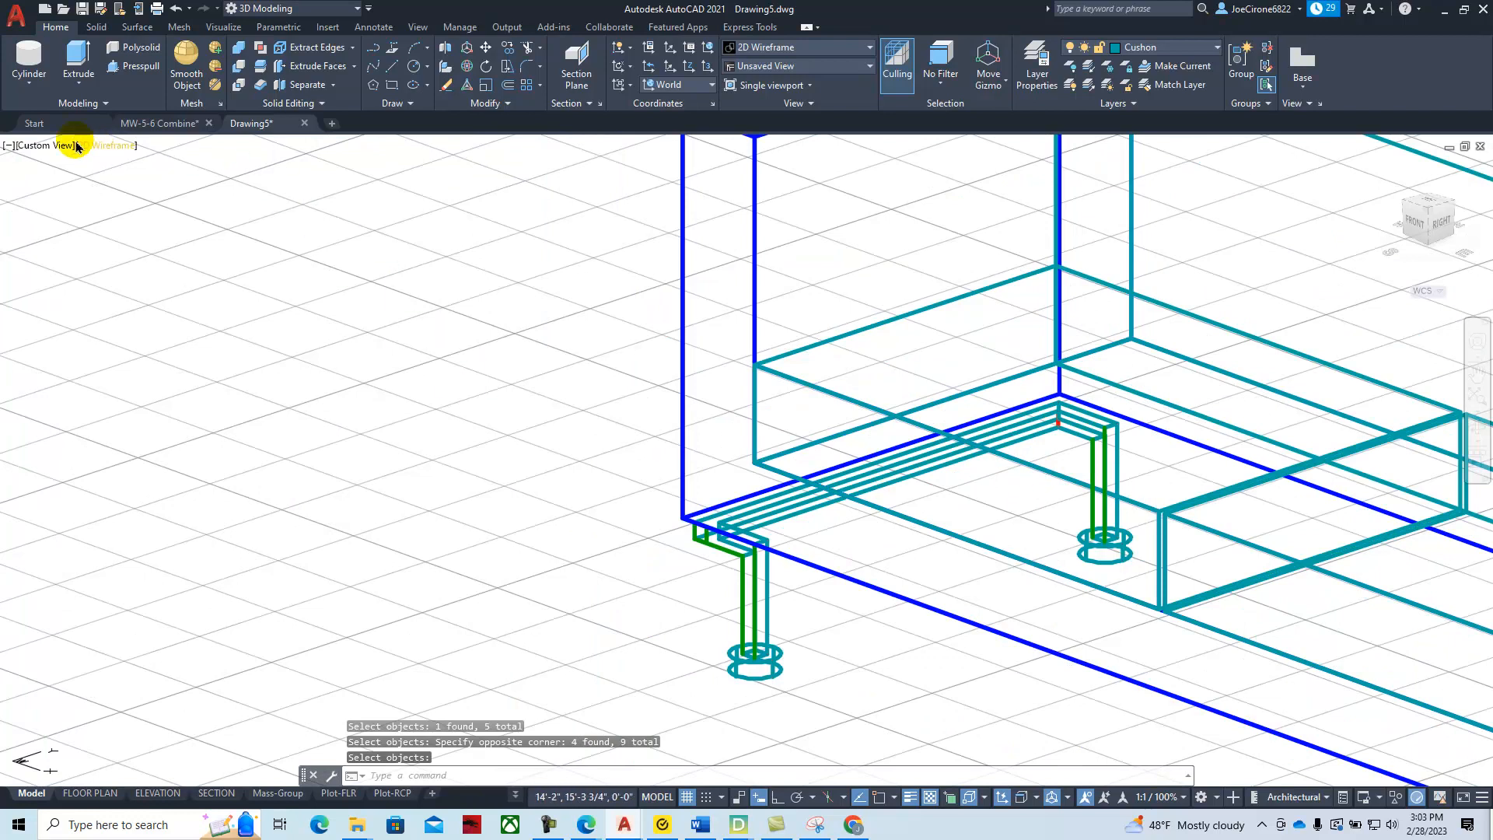
{"action": "left_click", "coordinate": [112, 145]}
{"action": "left_click", "coordinate": [156, 201]}
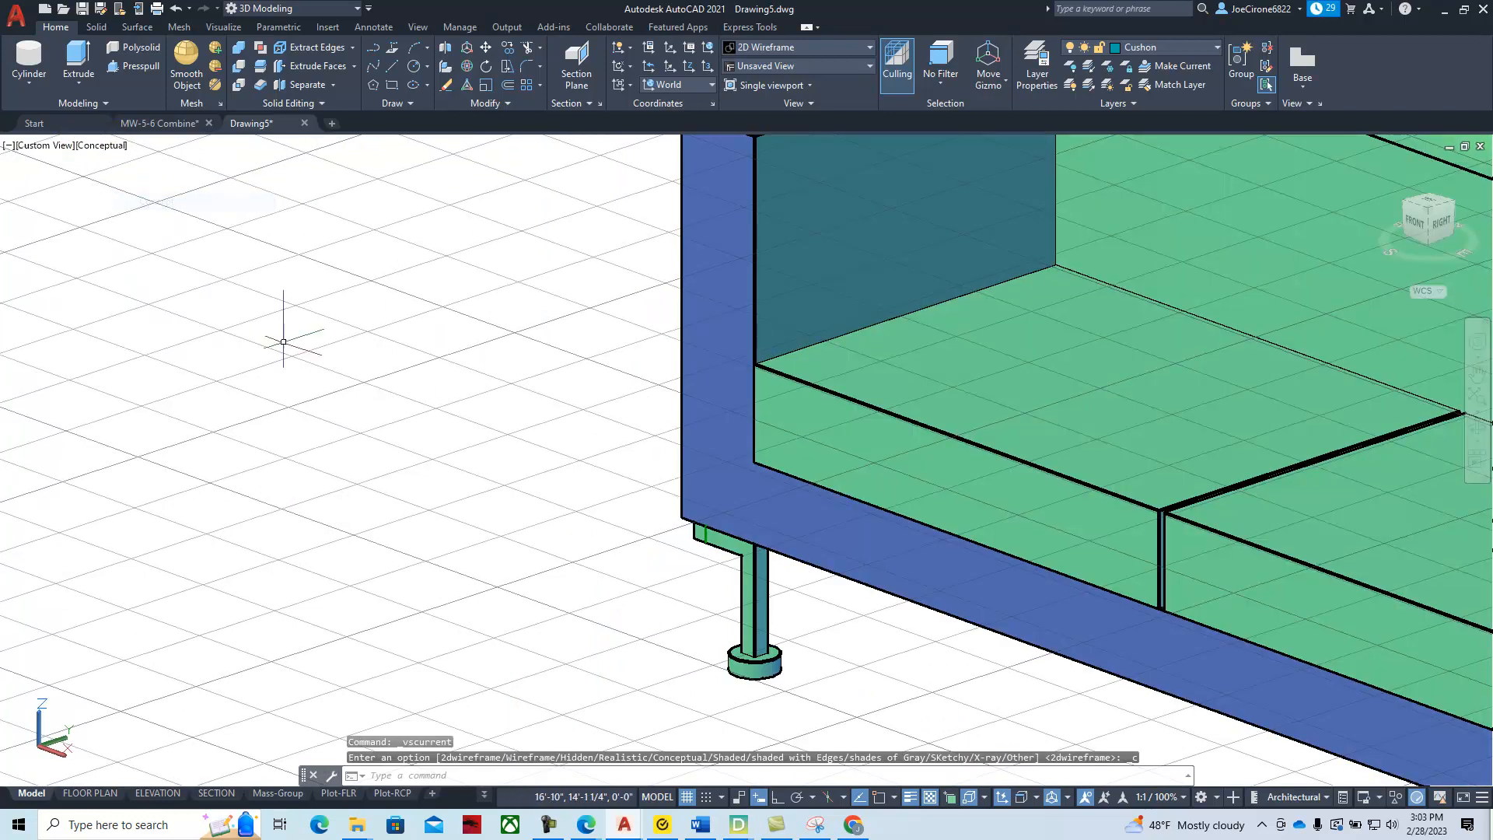
{"action": "scroll", "coordinate": [774, 601], "scroll_direction": "down", "scroll_amount": 5}
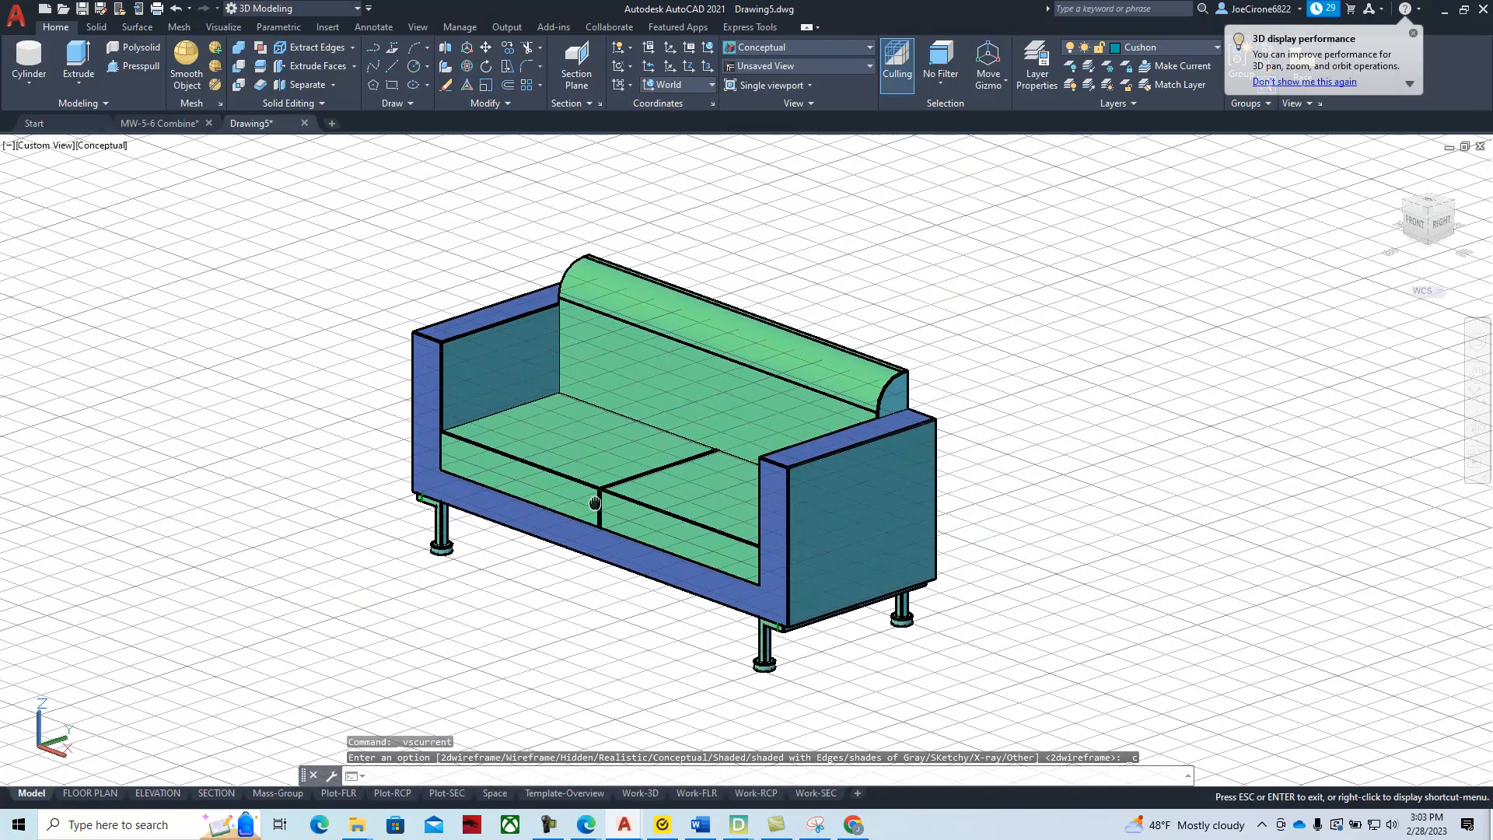
Examine the shaded sofa from underneath and from the front, checking the leg frames, arms and seat cushions
{"action": "middle_click_drag", "start_coordinate": [556, 666], "coordinate": [650, 458], "text": "shift"}
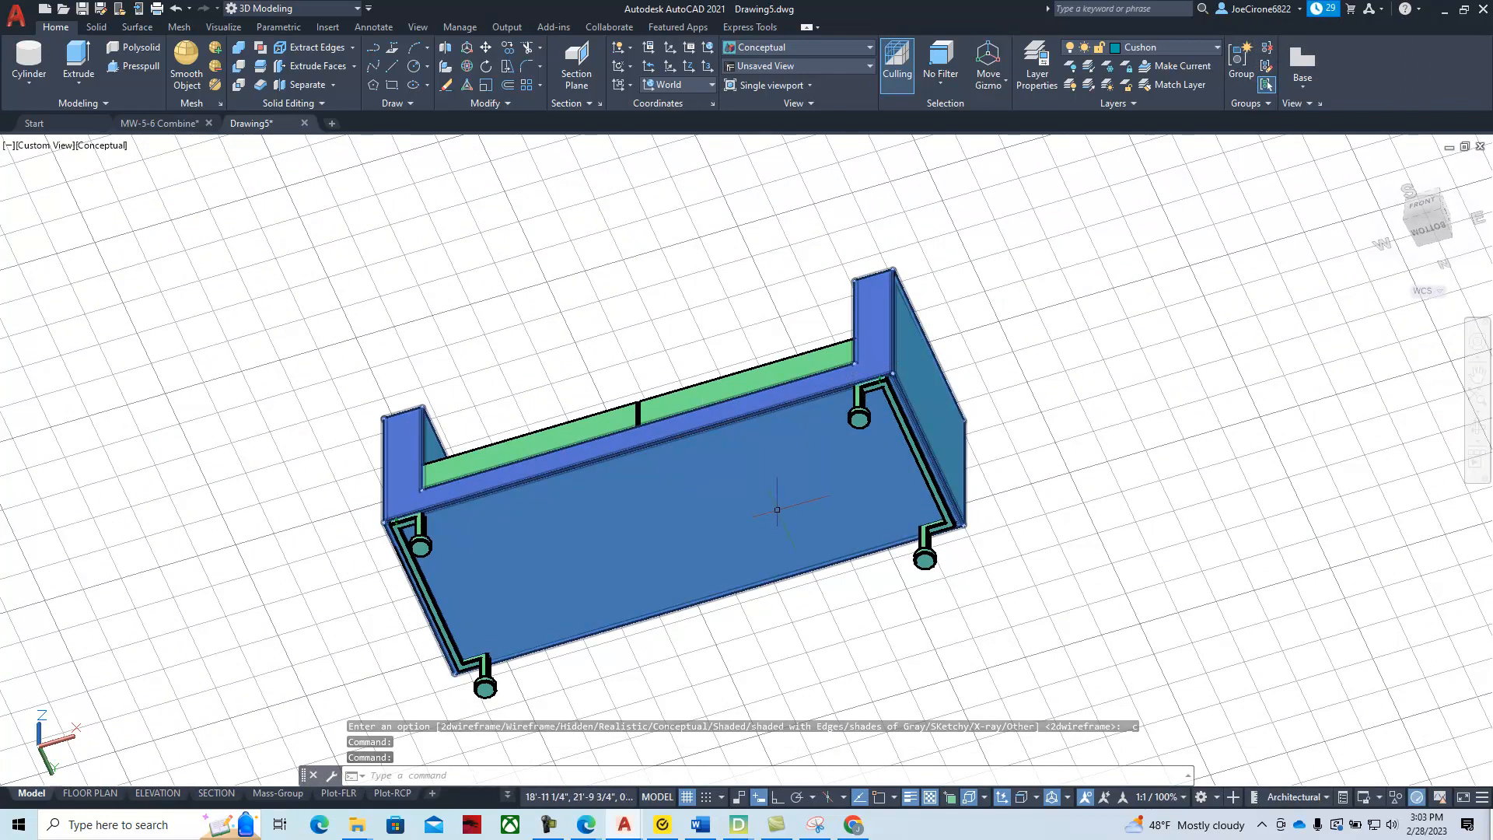
{"action": "scroll", "coordinate": [777, 510], "scroll_direction": "down", "scroll_amount": 2}
{"action": "middle_click_drag", "start_coordinate": [689, 464], "coordinate": [741, 686], "text": "shift"}
{"action": "scroll", "coordinate": [767, 509], "scroll_direction": "up", "scroll_amount": 4}
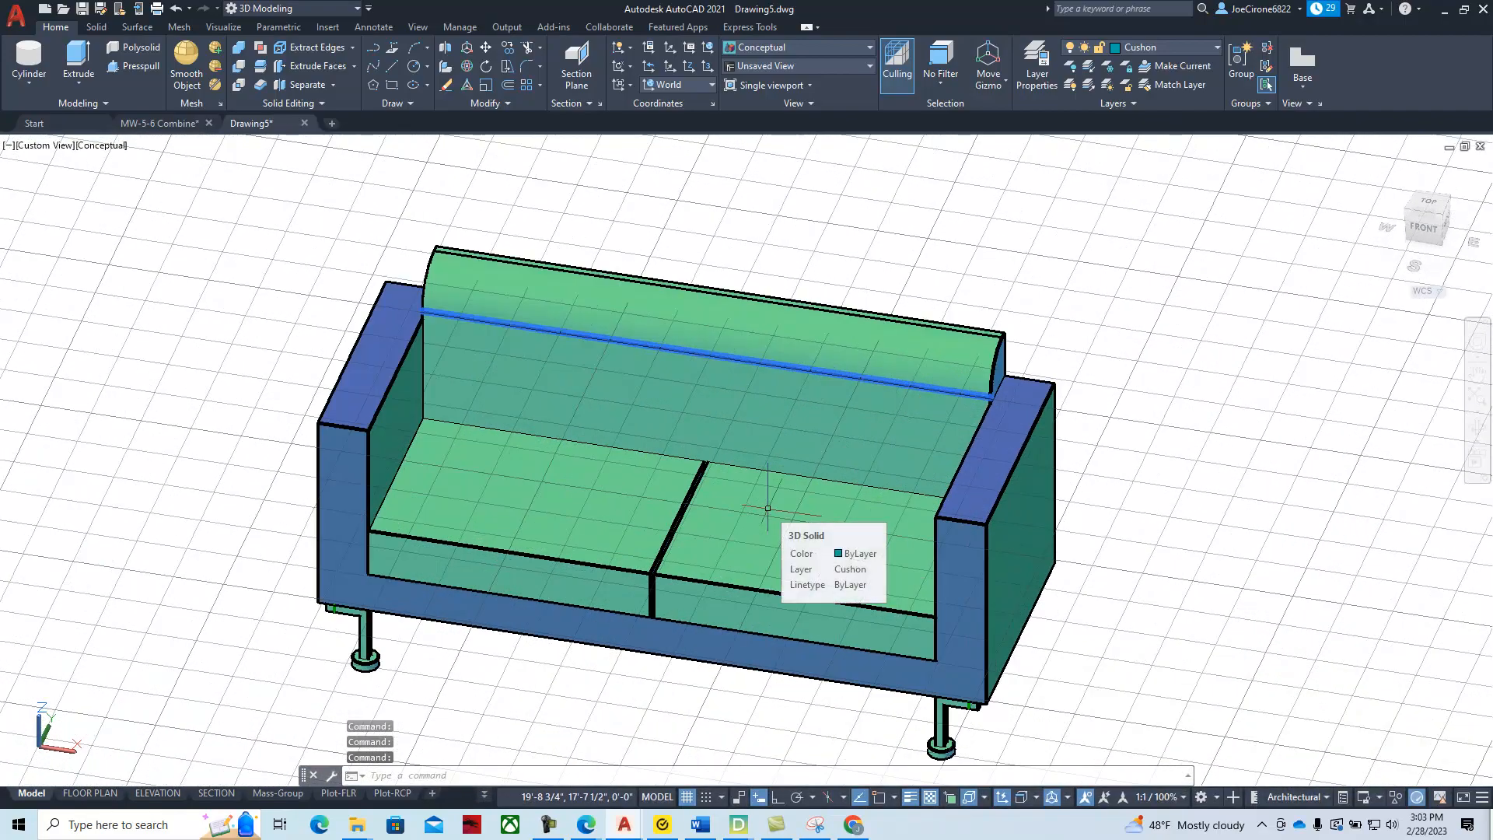
{"action": "left_click", "coordinate": [982, 487]}
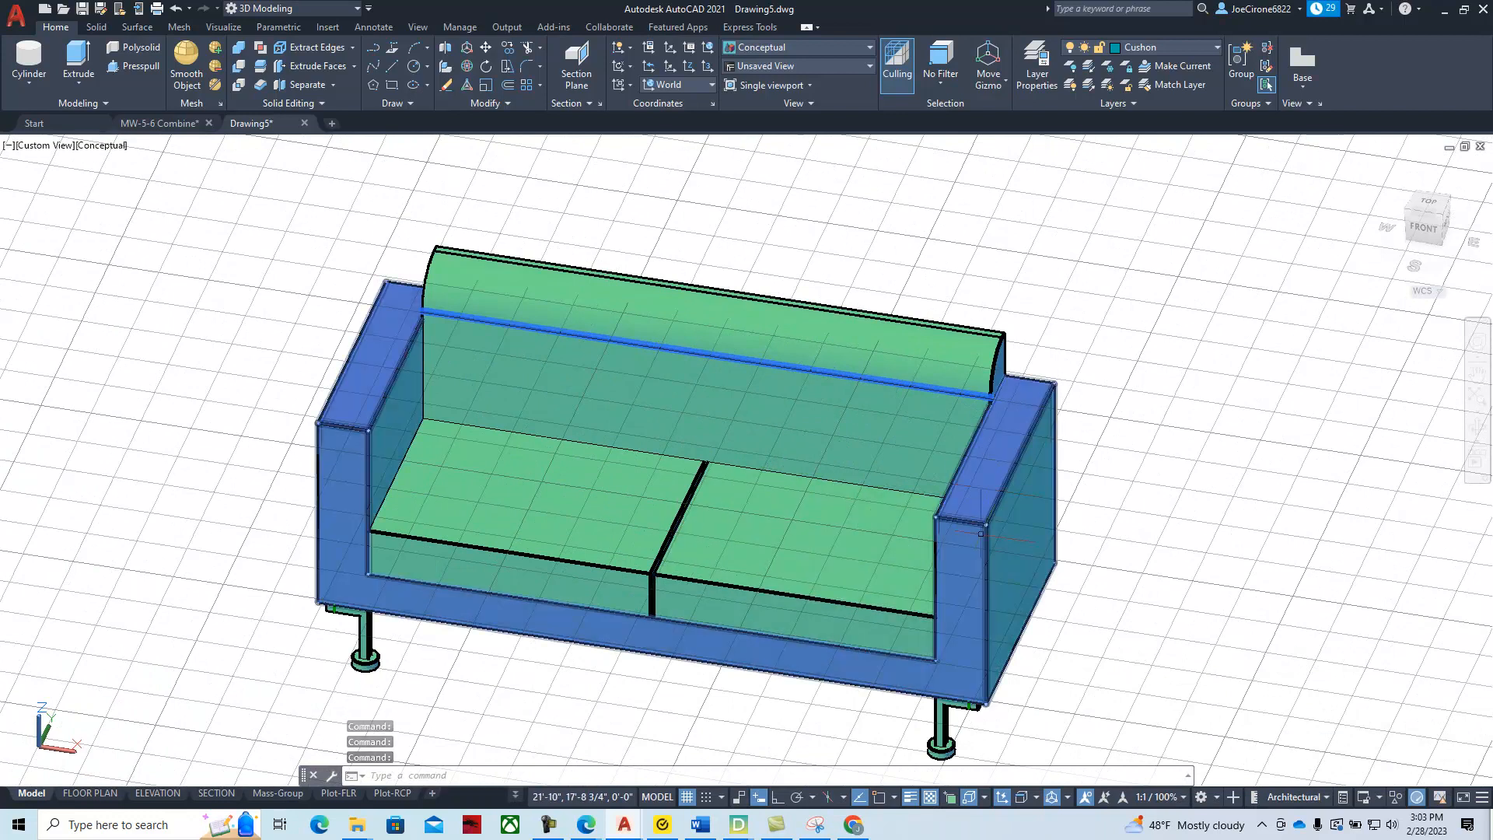
{"action": "key", "text": "Escape"}
{"action": "scroll", "coordinate": [645, 509], "scroll_direction": "up", "scroll_amount": 2}
{"action": "middle_click_drag", "start_coordinate": [653, 506], "coordinate": [599, 355]}
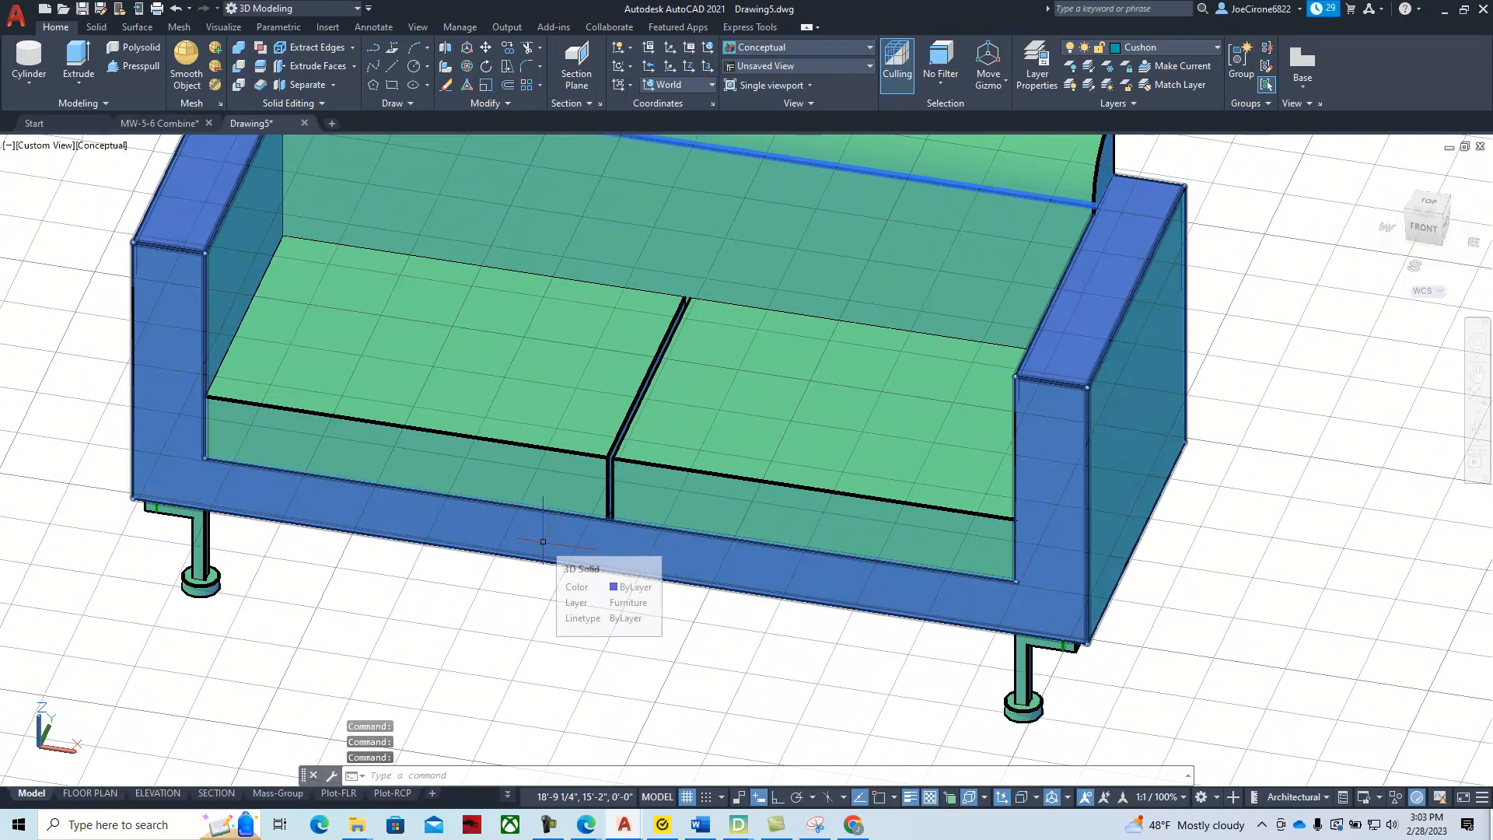
{"action": "scroll", "coordinate": [543, 541], "scroll_direction": "down", "scroll_amount": 5}
{"action": "middle_click_drag", "start_coordinate": [643, 477], "coordinate": [608, 537]}
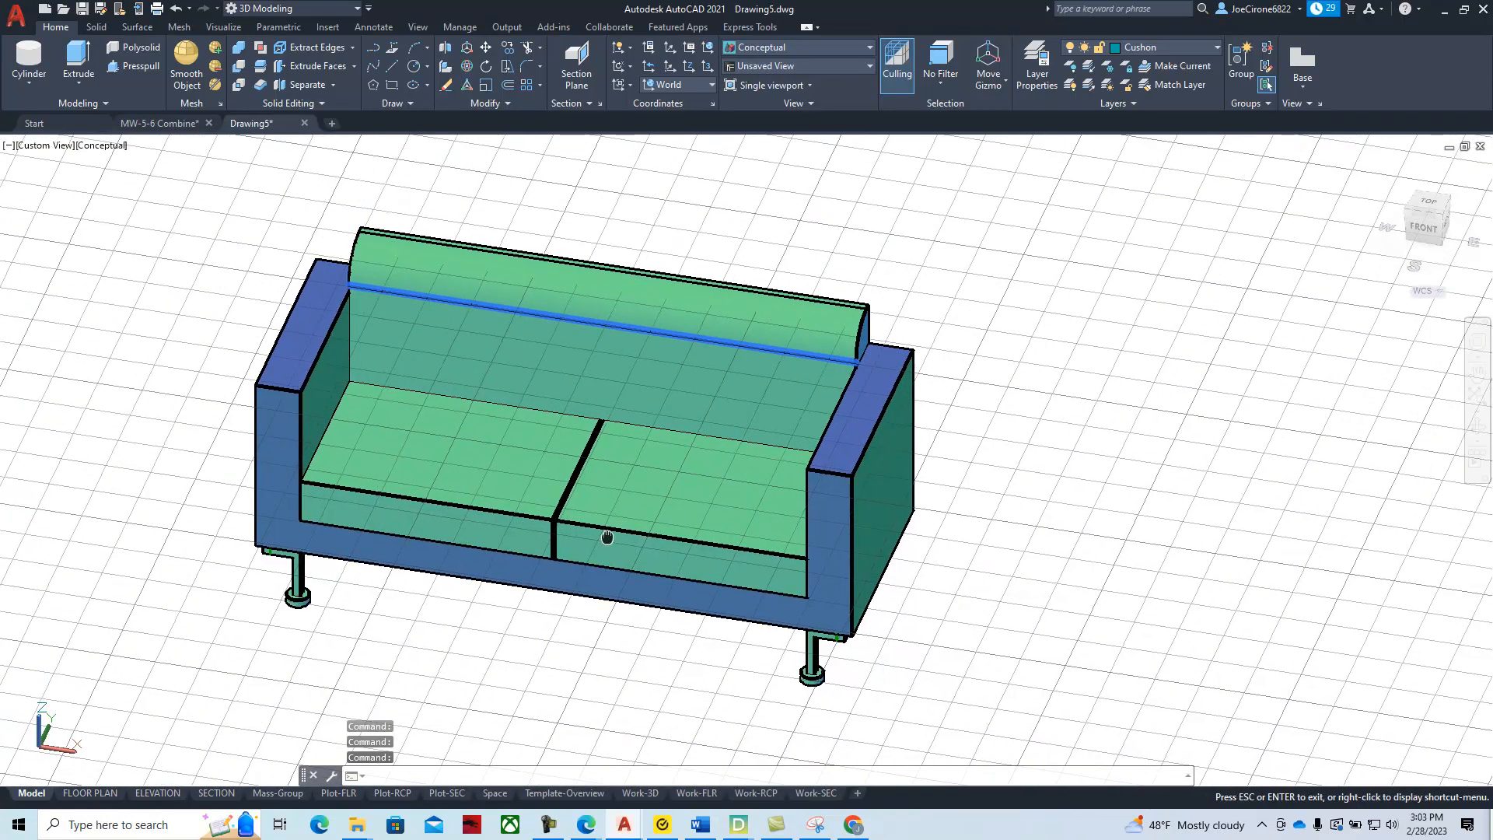
Save the drawing as JC-Couch in the Lab 4 folder
{"action": "left_click", "coordinate": [100, 10]}
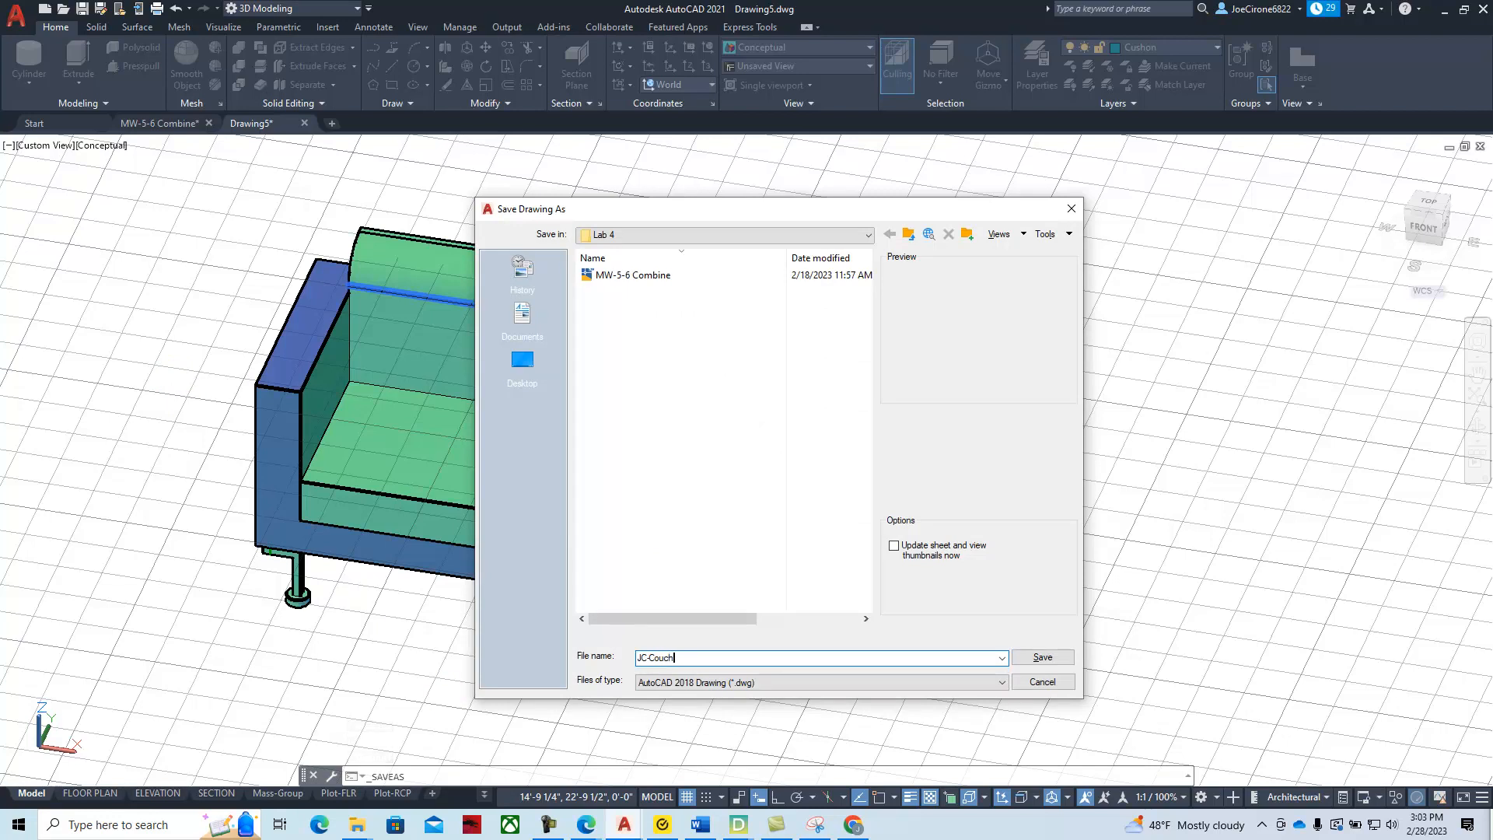
{"action": "left_click", "coordinate": [1041, 657]}
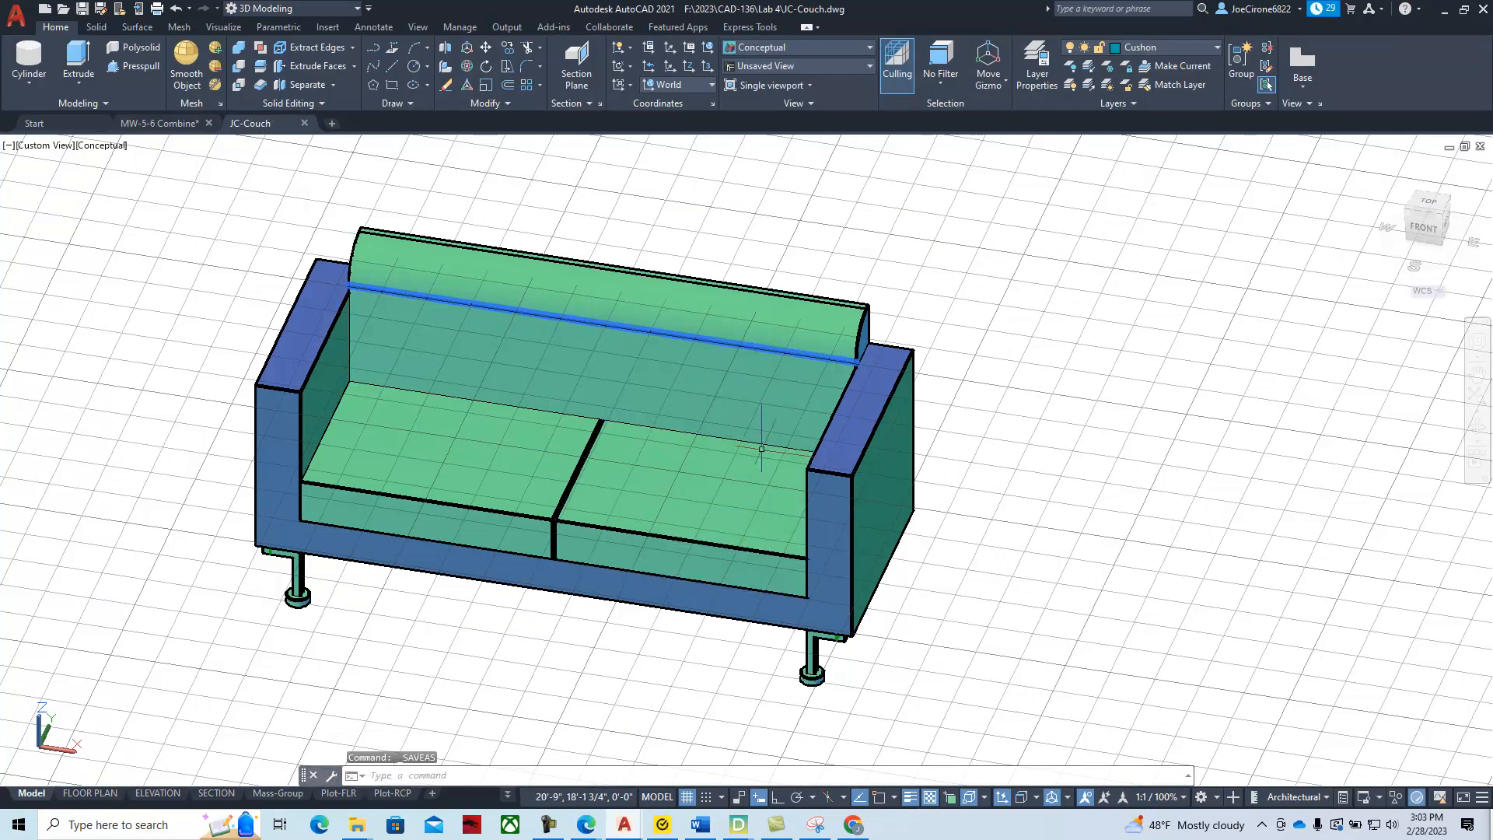
Try a 4-inch radius edge fillet on the front top edges of both sofa arms, and undo it
{"action": "left_click", "coordinate": [98, 28]}
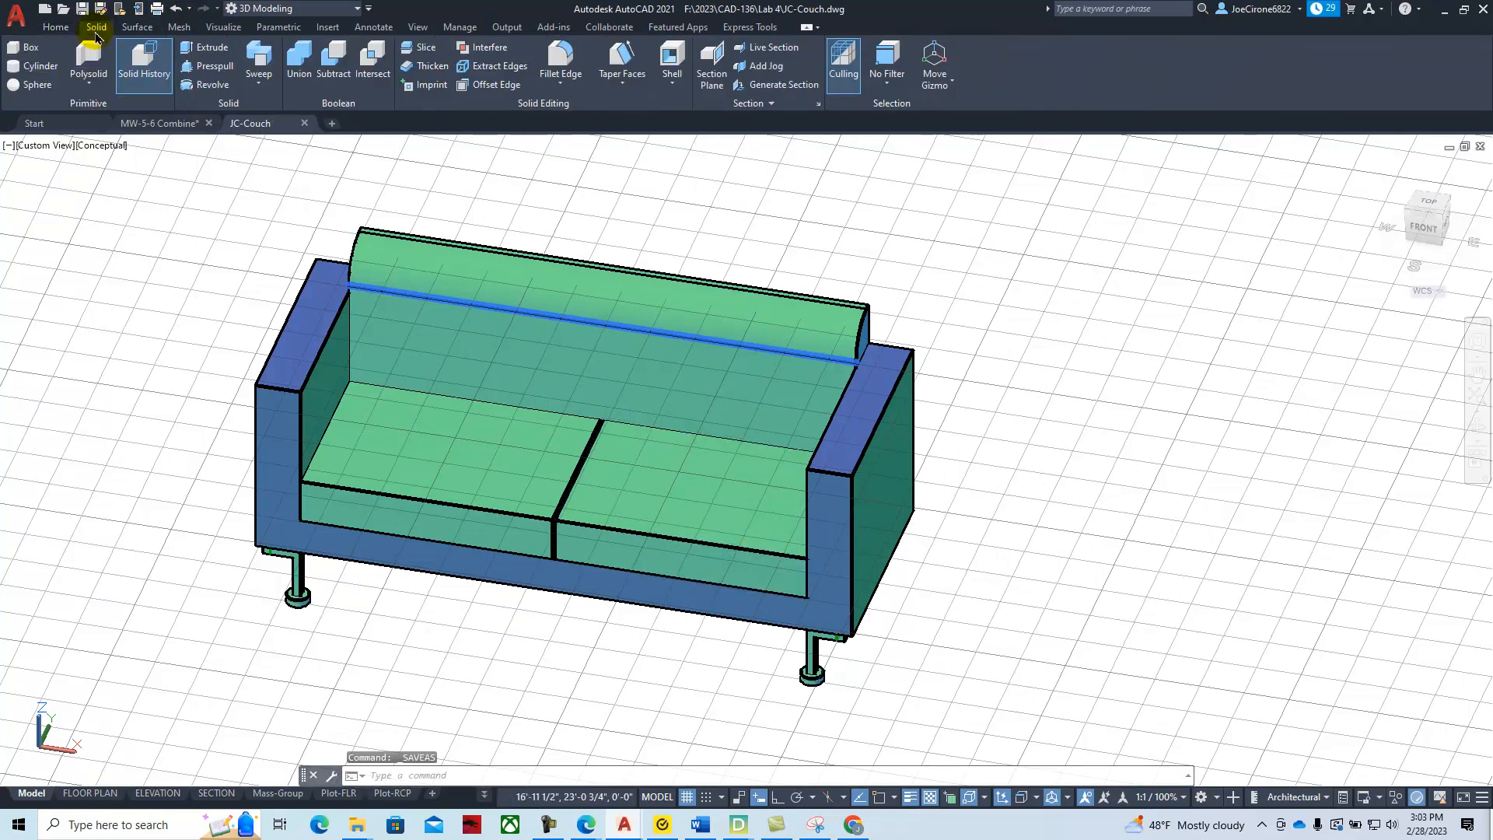
{"action": "left_click", "coordinate": [553, 62]}
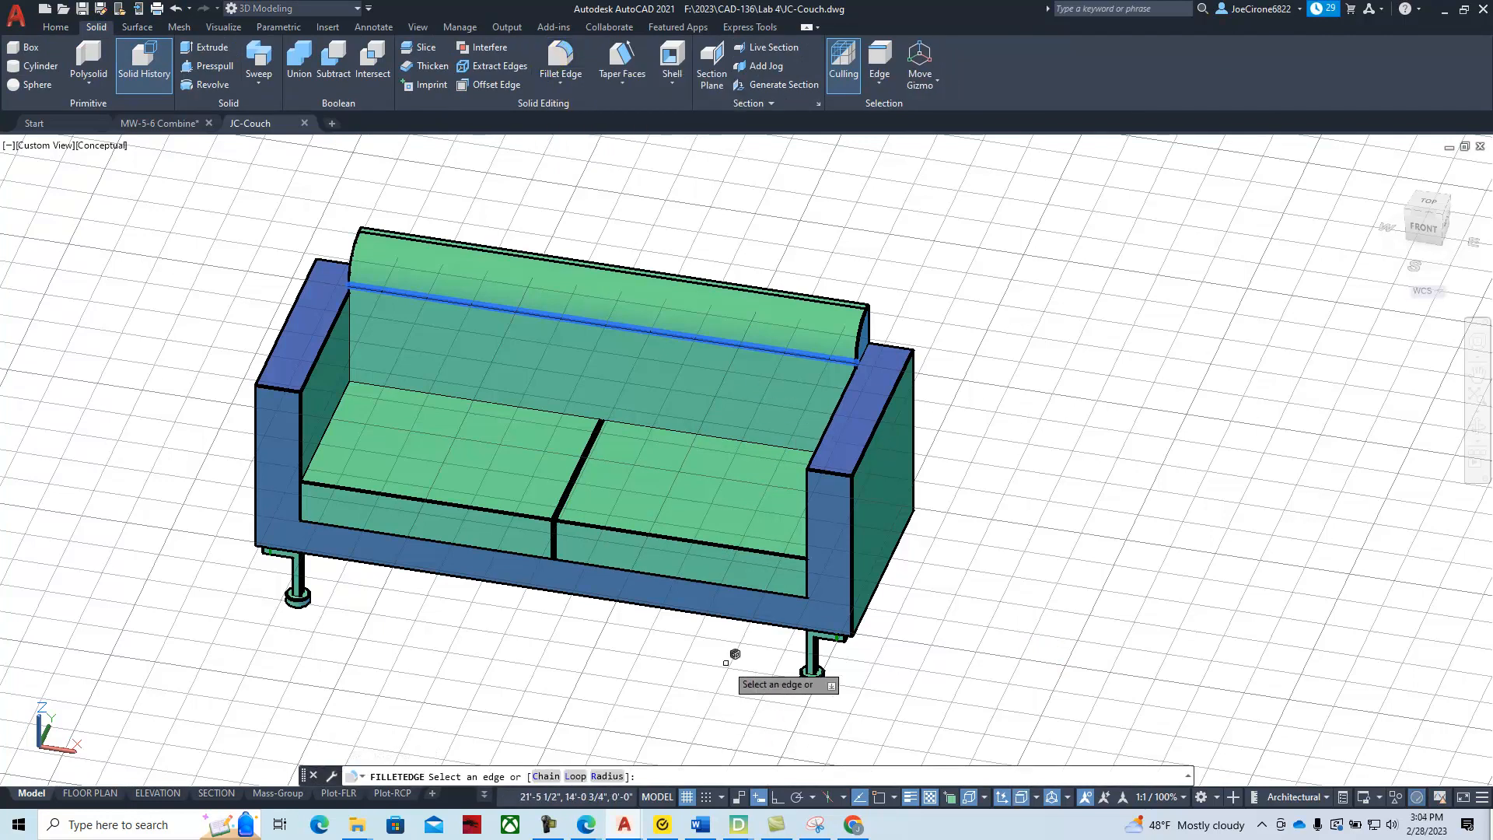
{"action": "scroll", "coordinate": [727, 653], "scroll_direction": "up", "scroll_amount": 2}
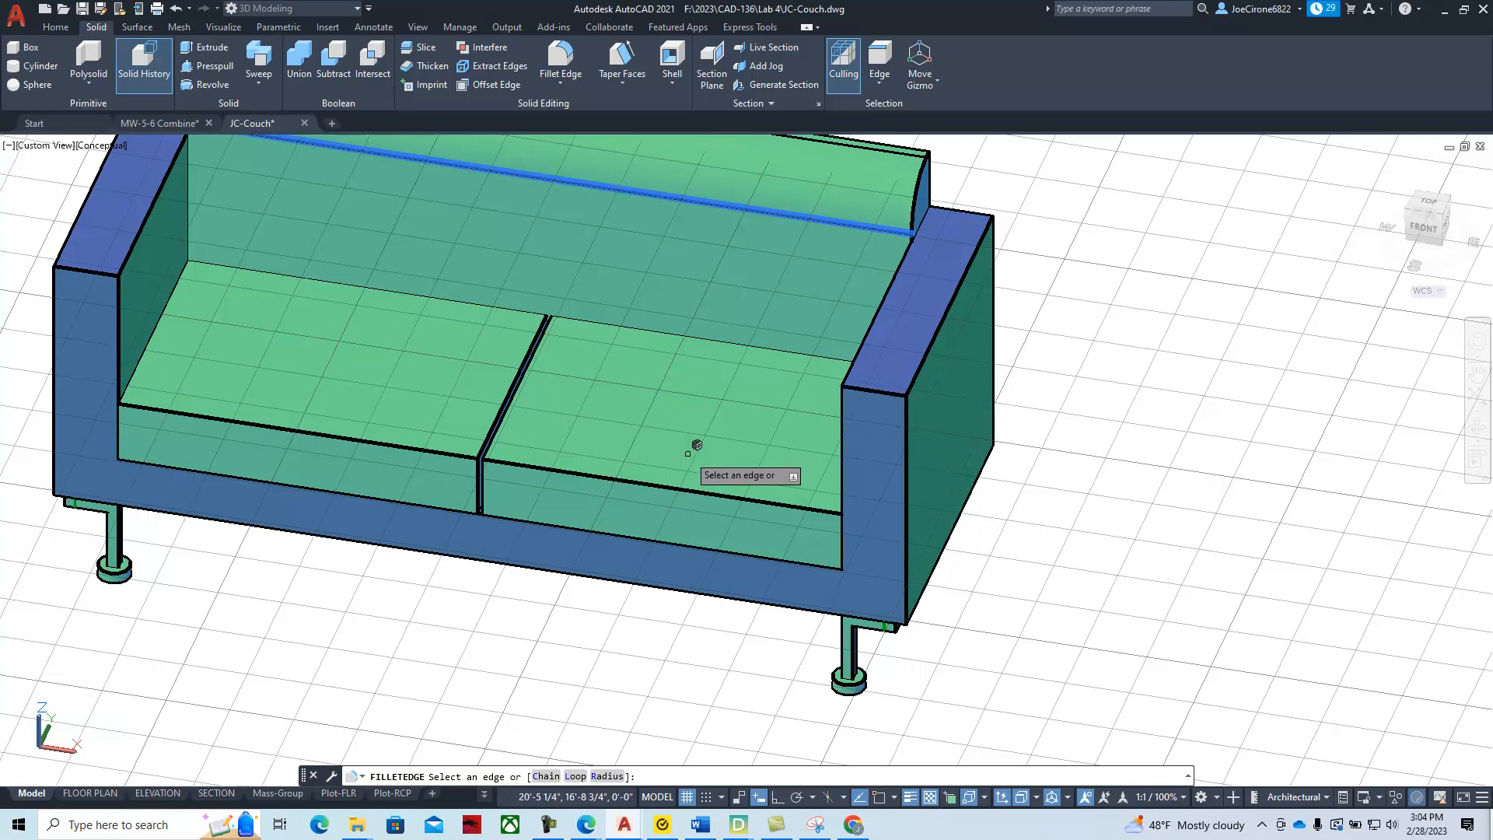
{"action": "key", "text": "Down"}
{"action": "key", "text": "Down"}
{"action": "key", "text": "Down"}
{"action": "key", "text": "Return"}
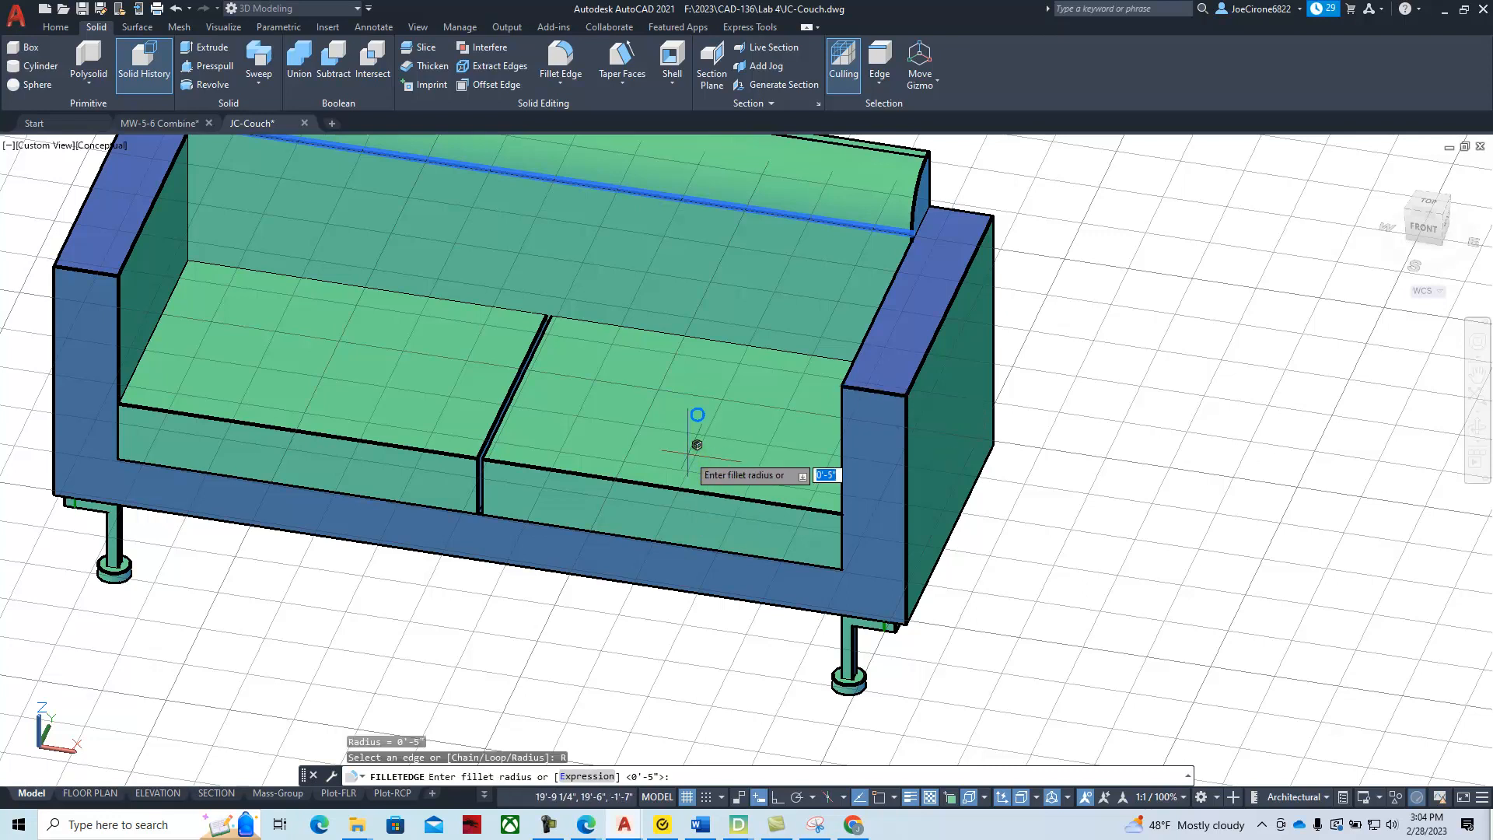
{"action": "type", "text": "4"}
{"action": "key", "text": "Return"}
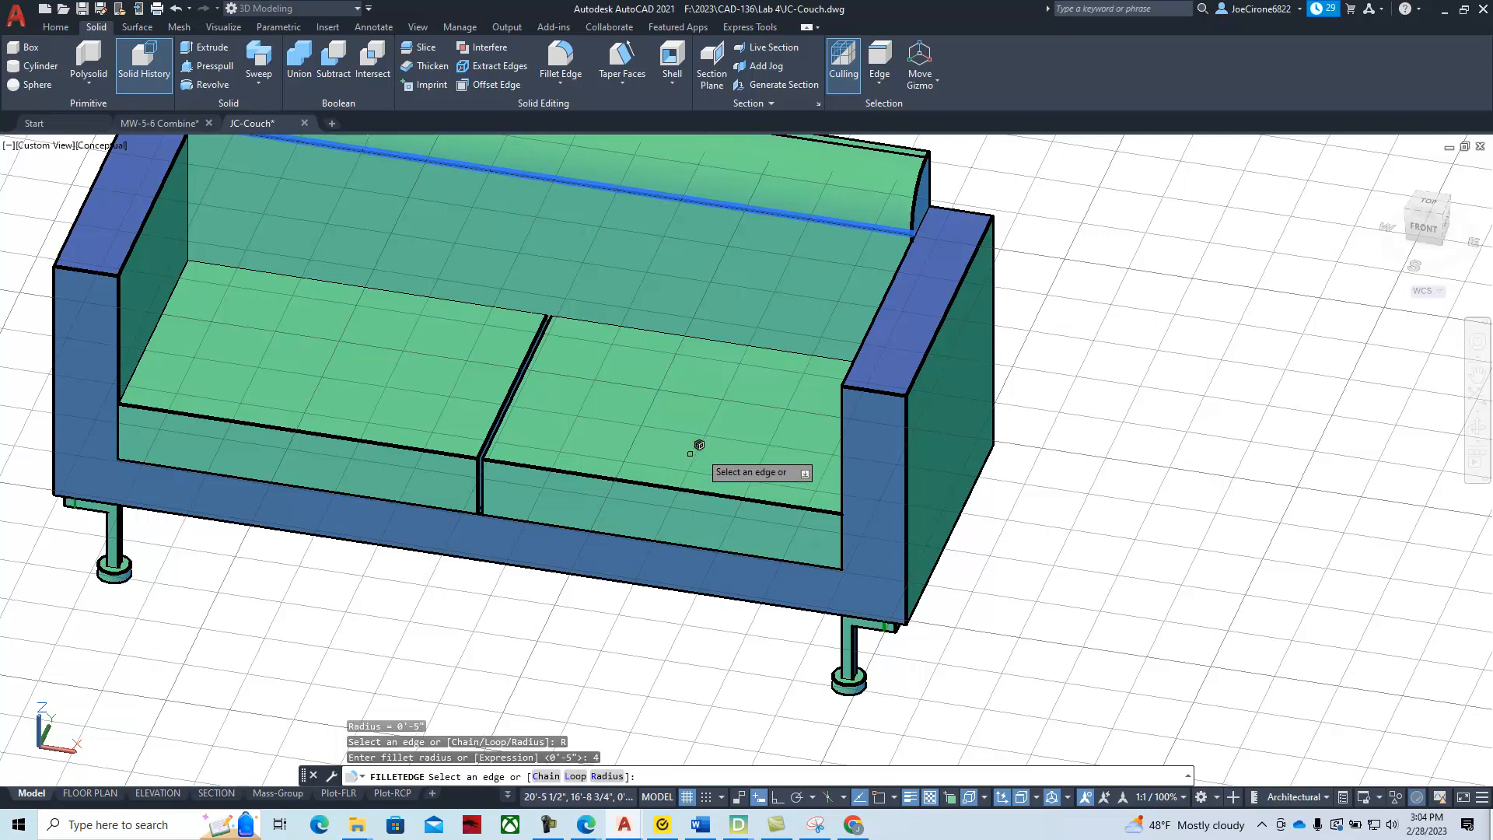
{"action": "left_click", "coordinate": [890, 391]}
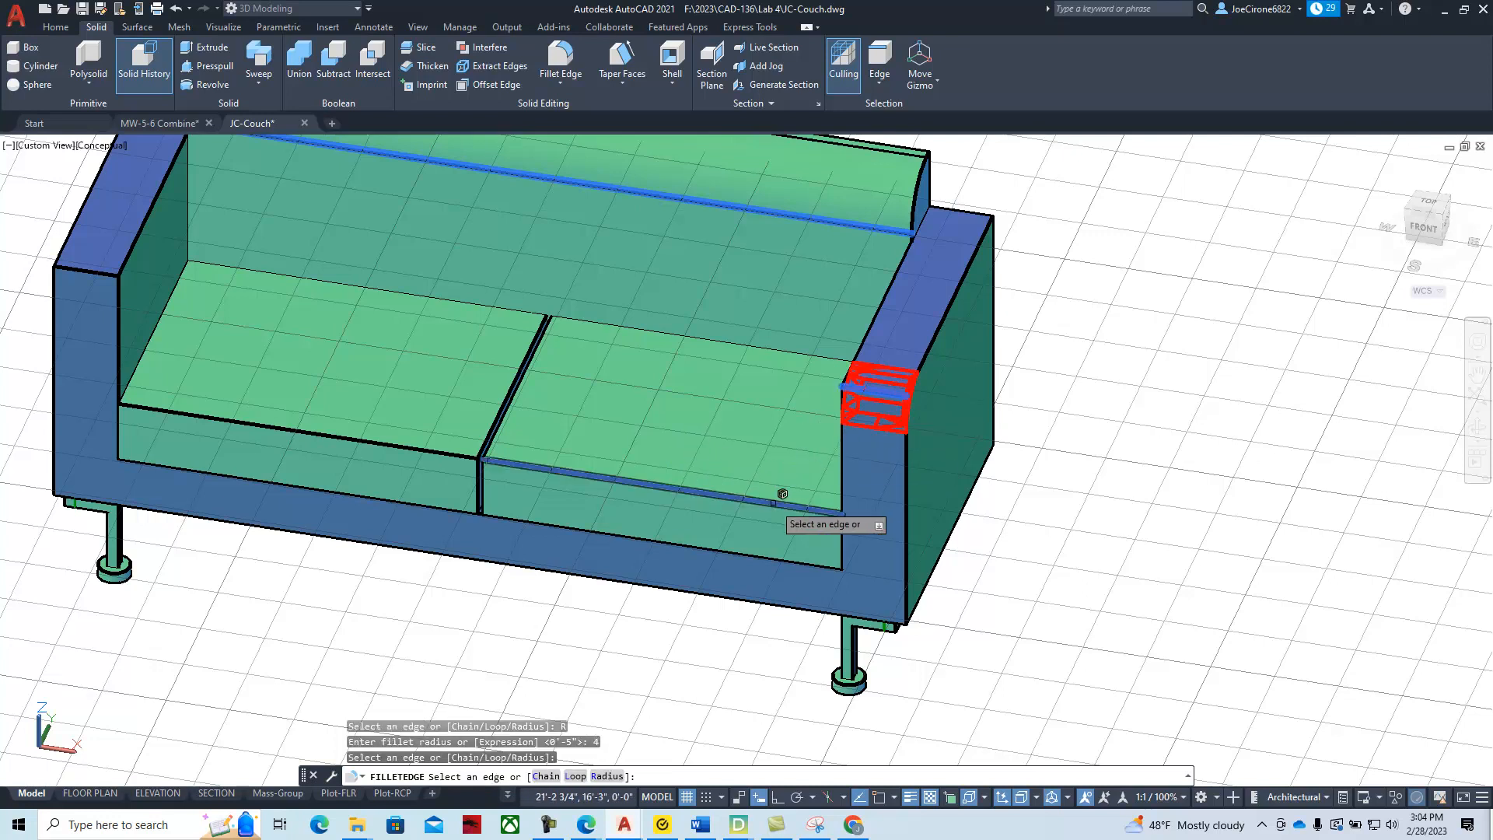
{"action": "left_click", "coordinate": [81, 270]}
{"action": "key", "text": "Return"}
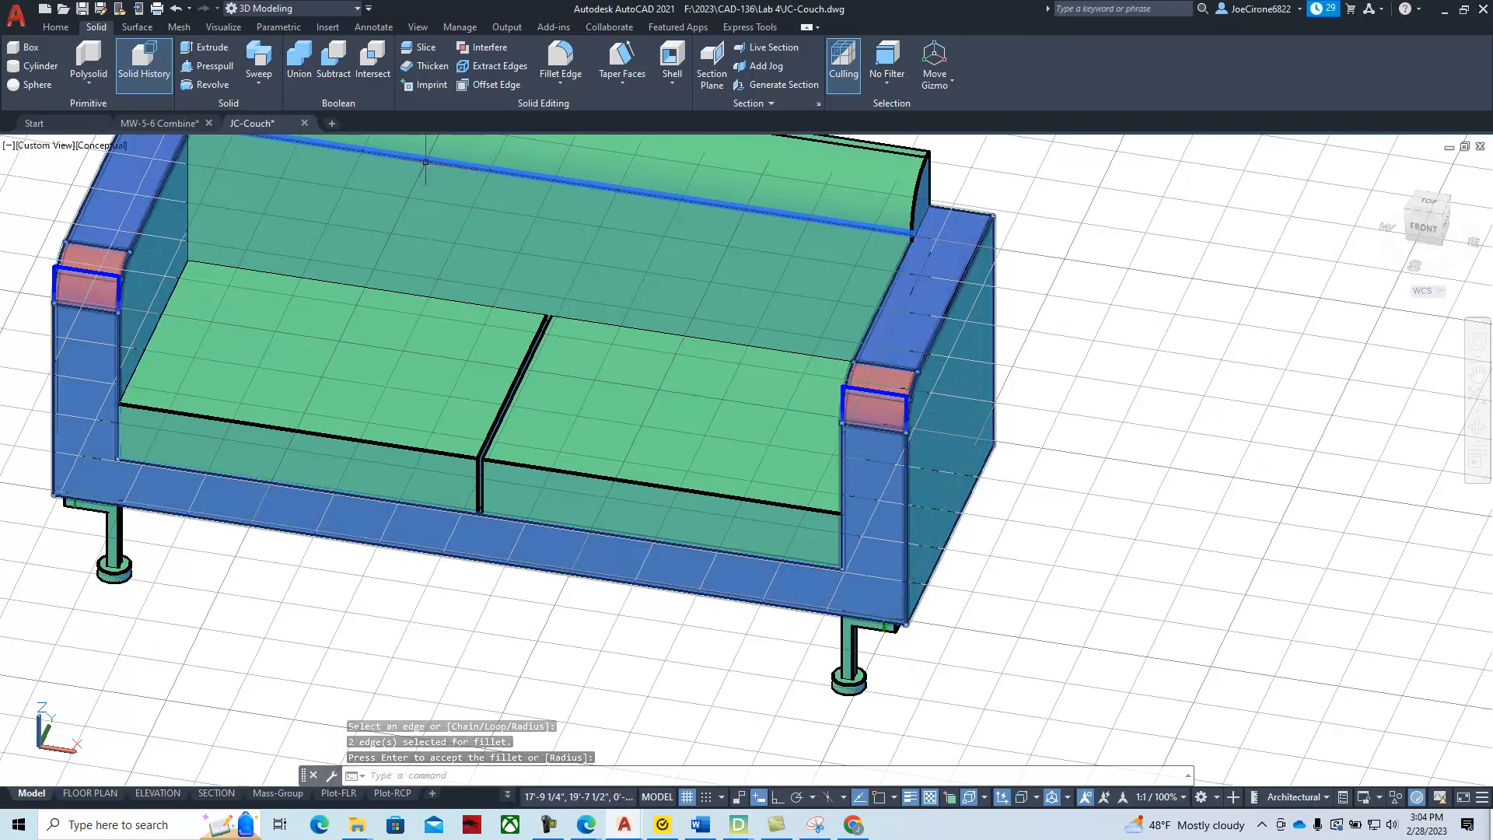
{"action": "left_click", "coordinate": [177, 9]}
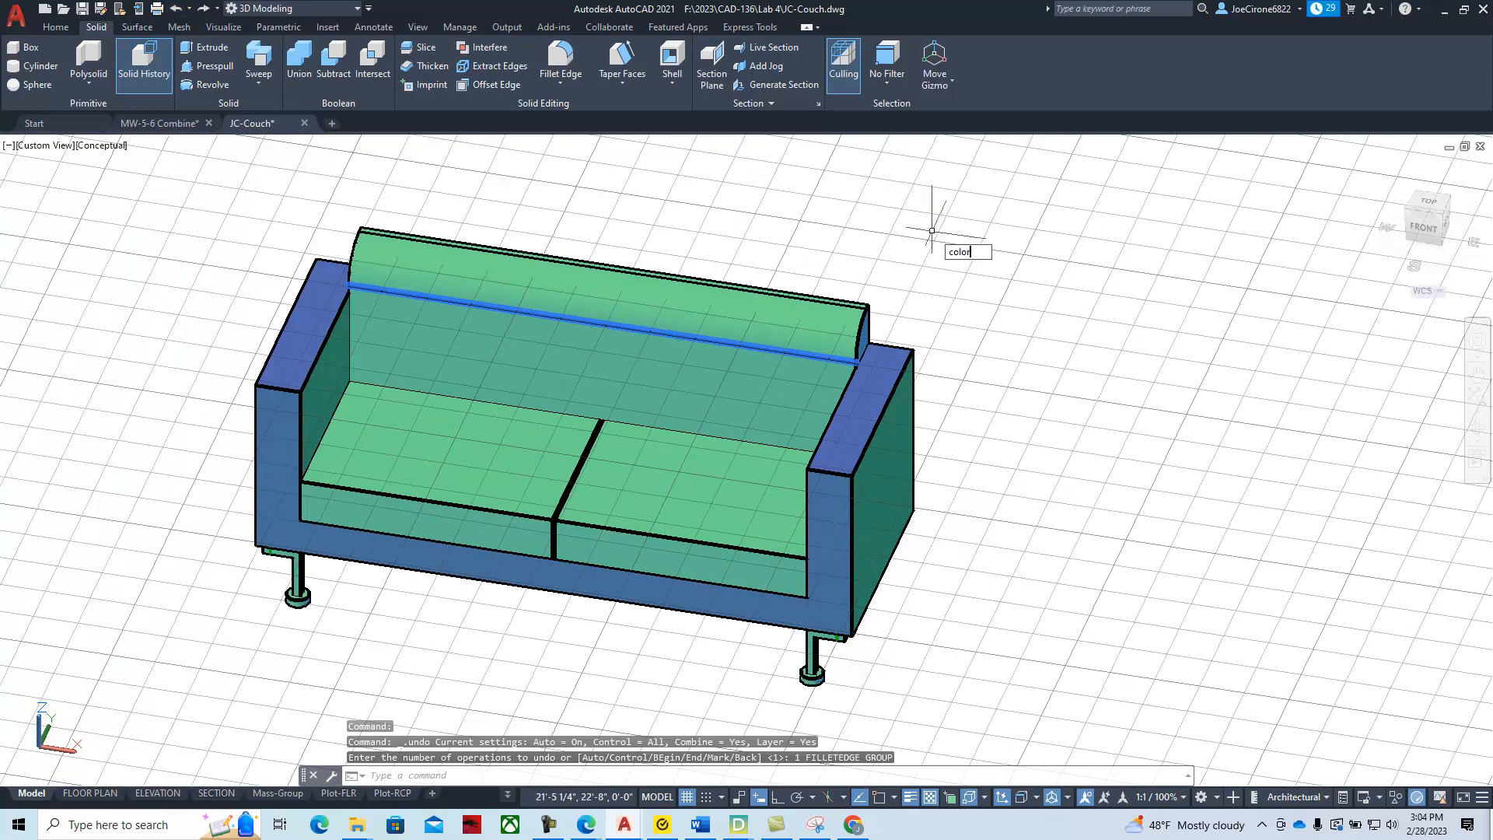
Set the current object color to ByLayer
{"action": "key", "text": "Return"}
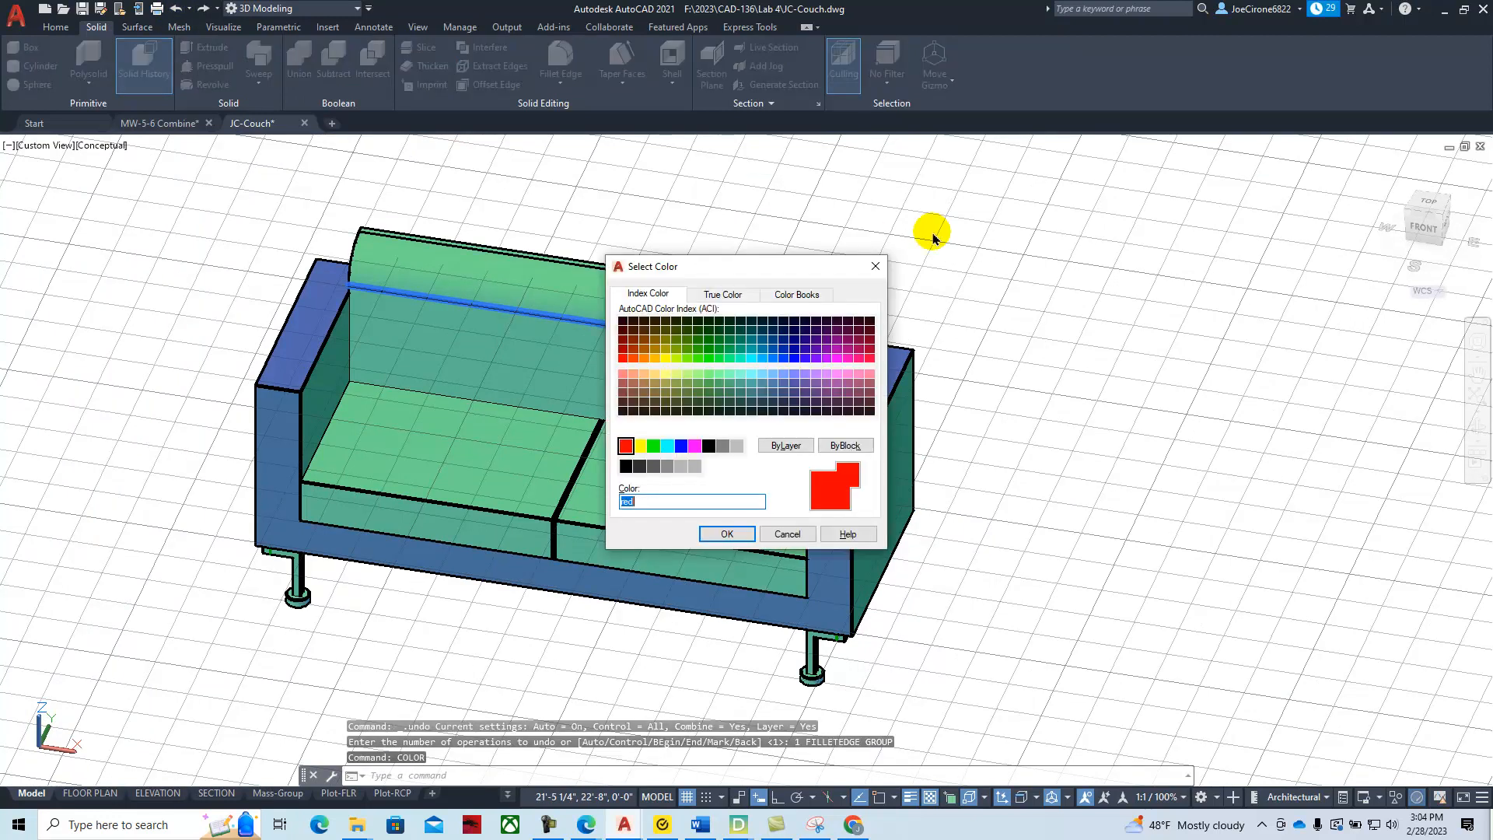
{"action": "left_click", "coordinate": [787, 445]}
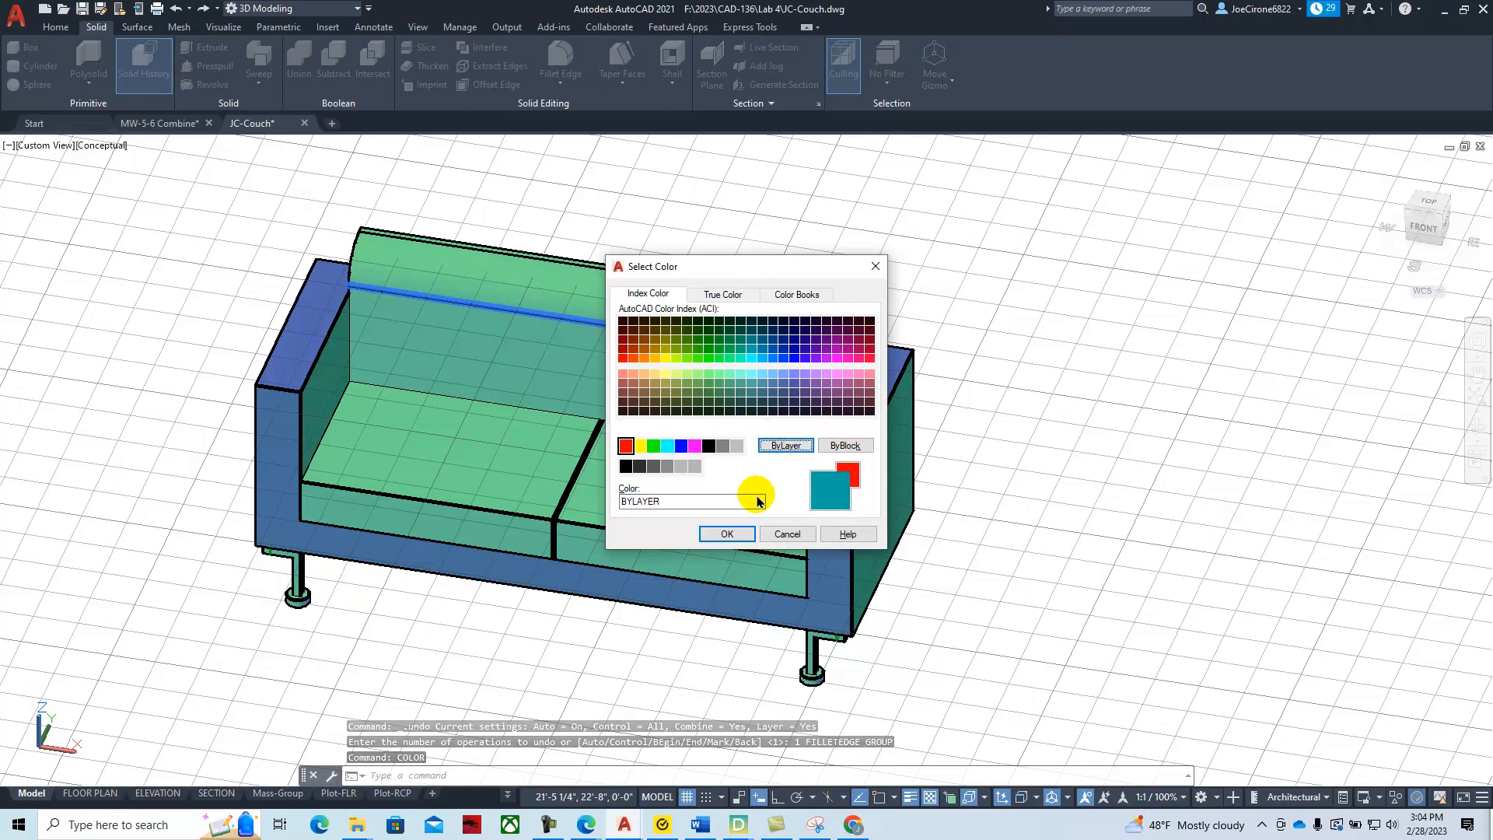
{"action": "left_click", "coordinate": [719, 533]}
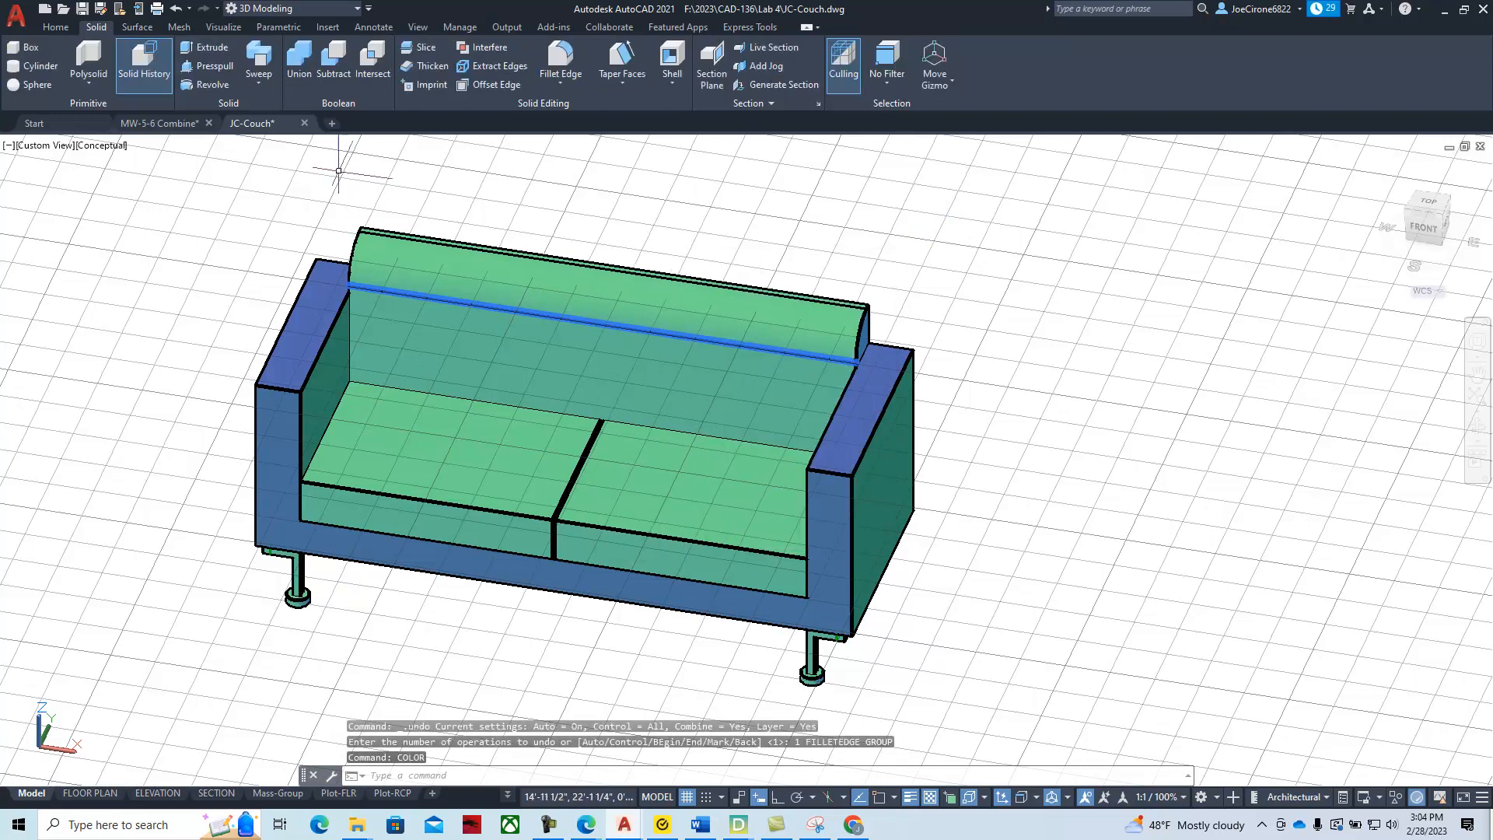
Fillet the front top edges of both sofa arms with a 4-inch radius
{"action": "left_click", "coordinate": [561, 61]}
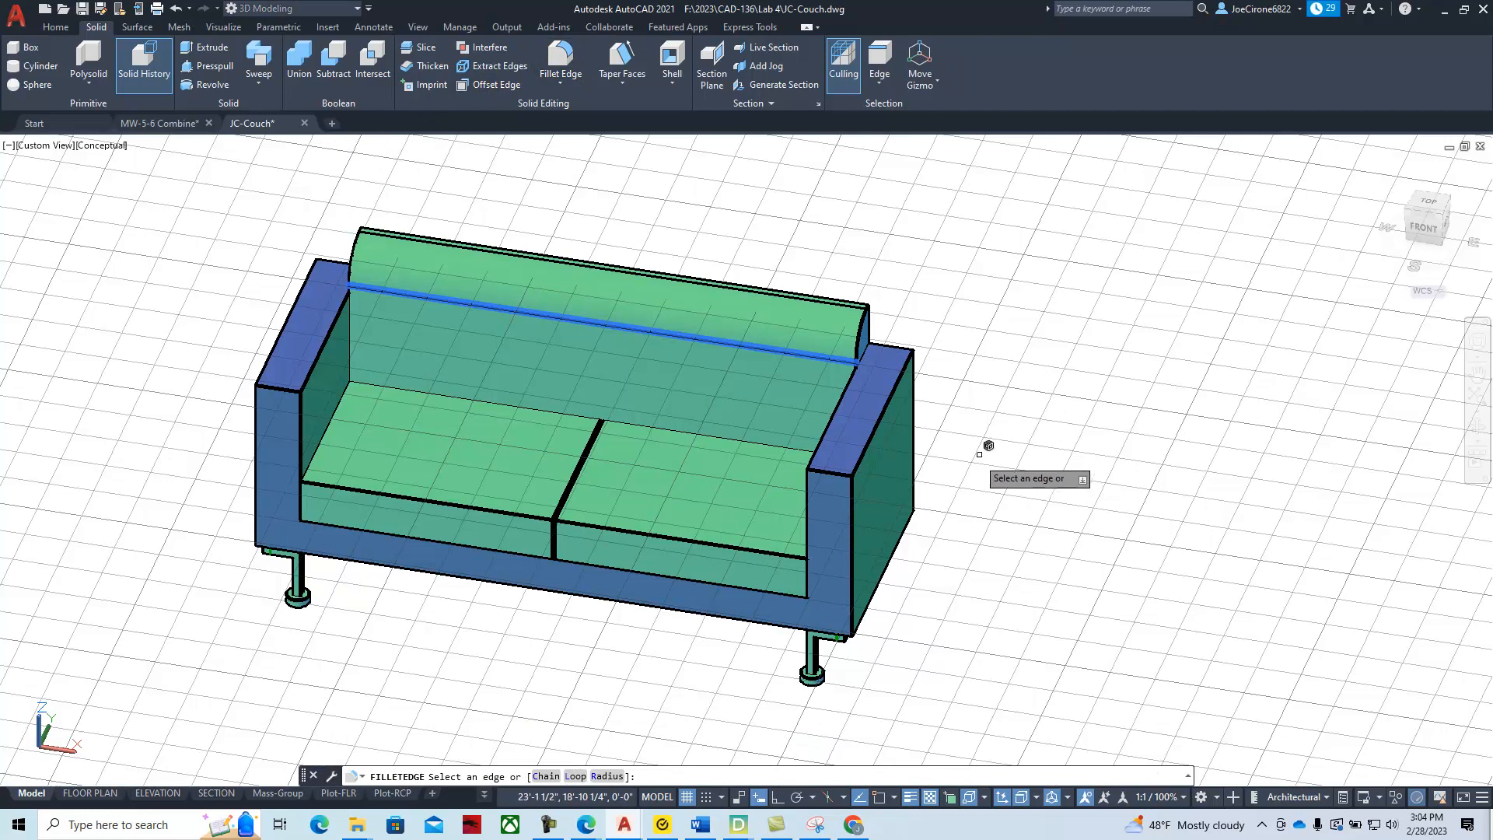
{"action": "key", "text": "Down"}
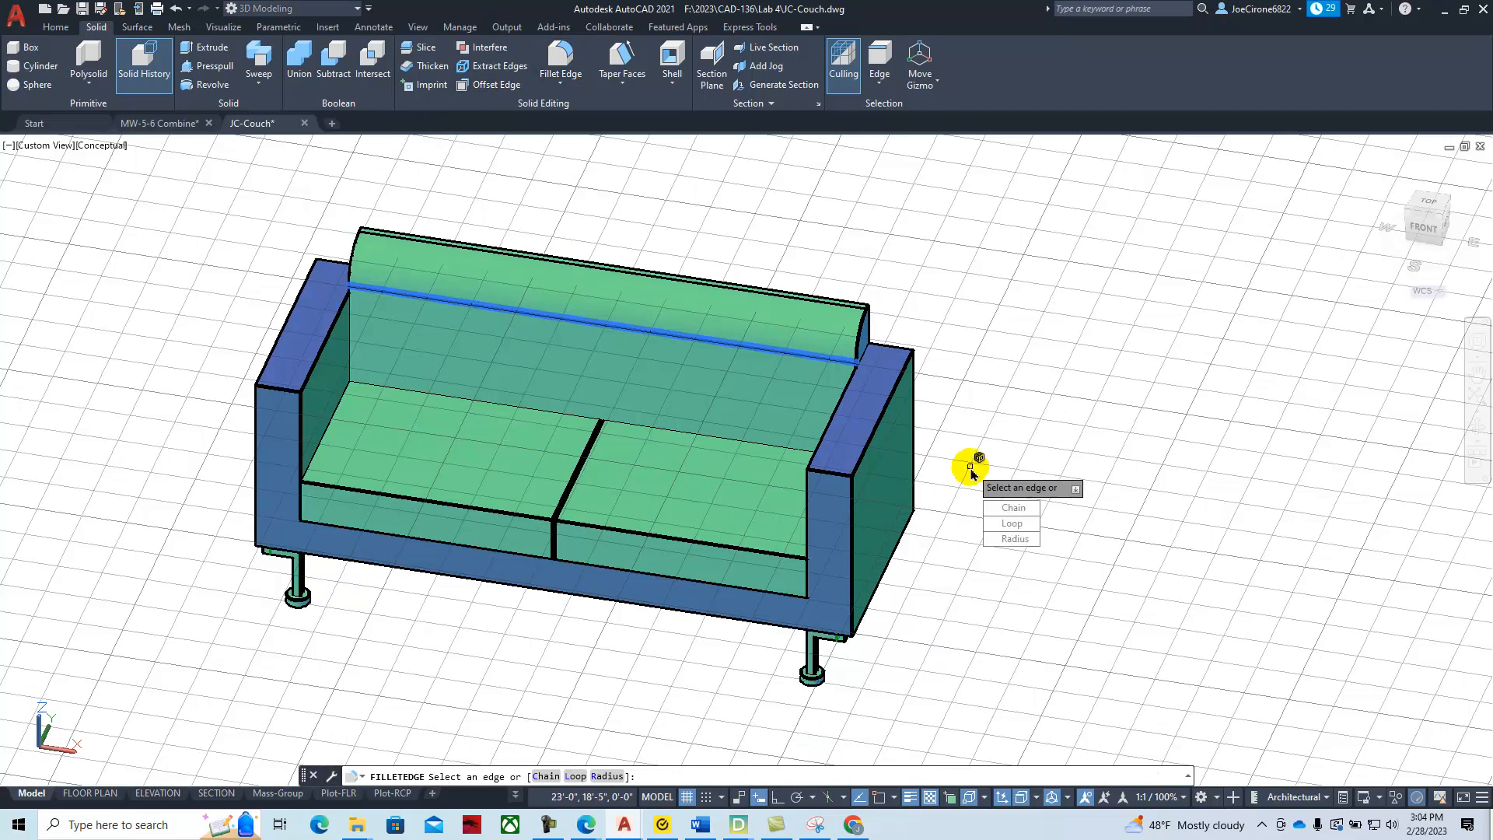
{"action": "left_click", "coordinate": [1014, 542]}
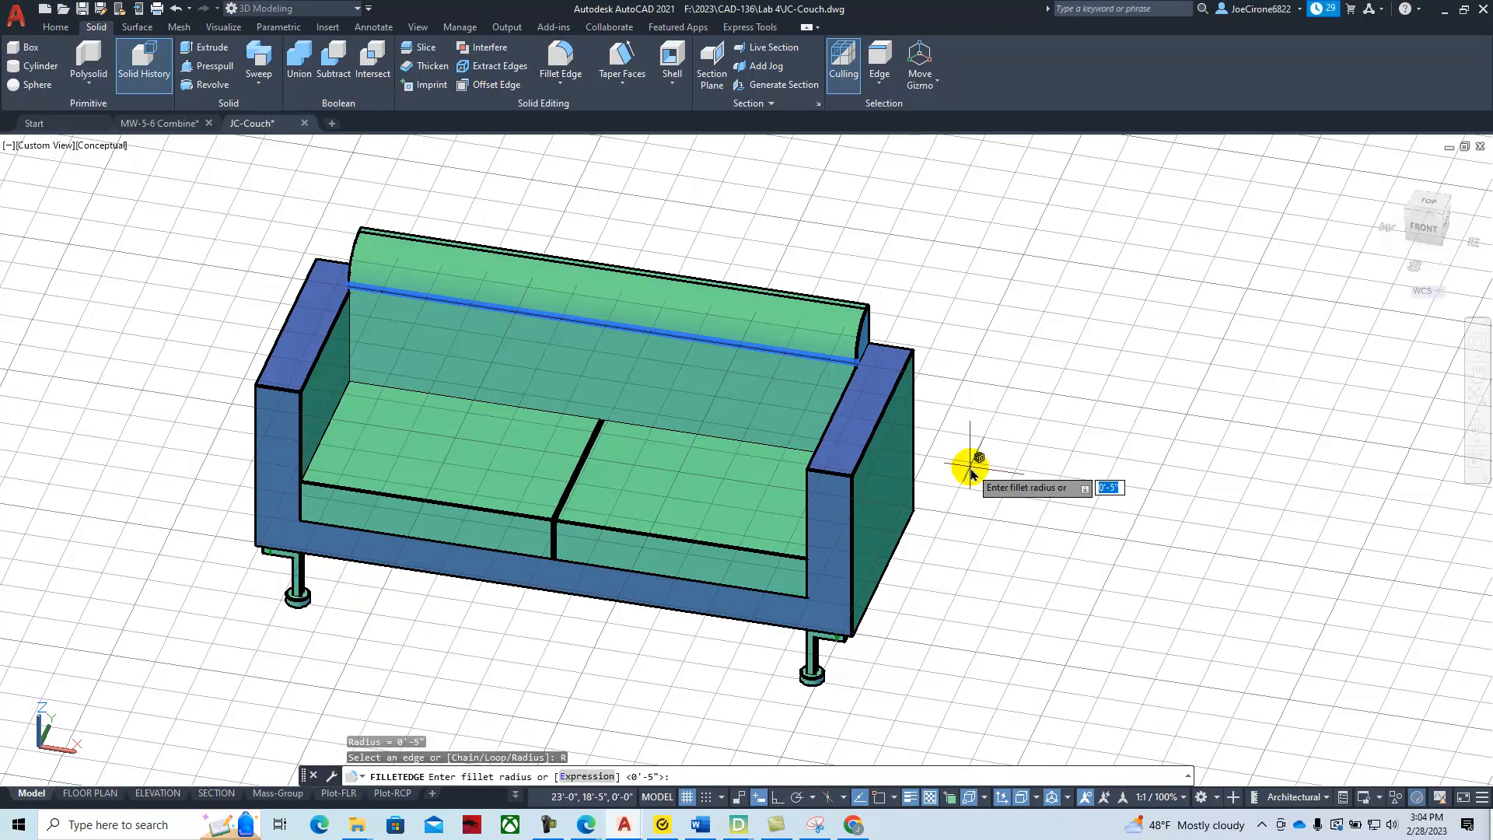
{"action": "type", "text": "4"}
{"action": "key", "text": "Return"}
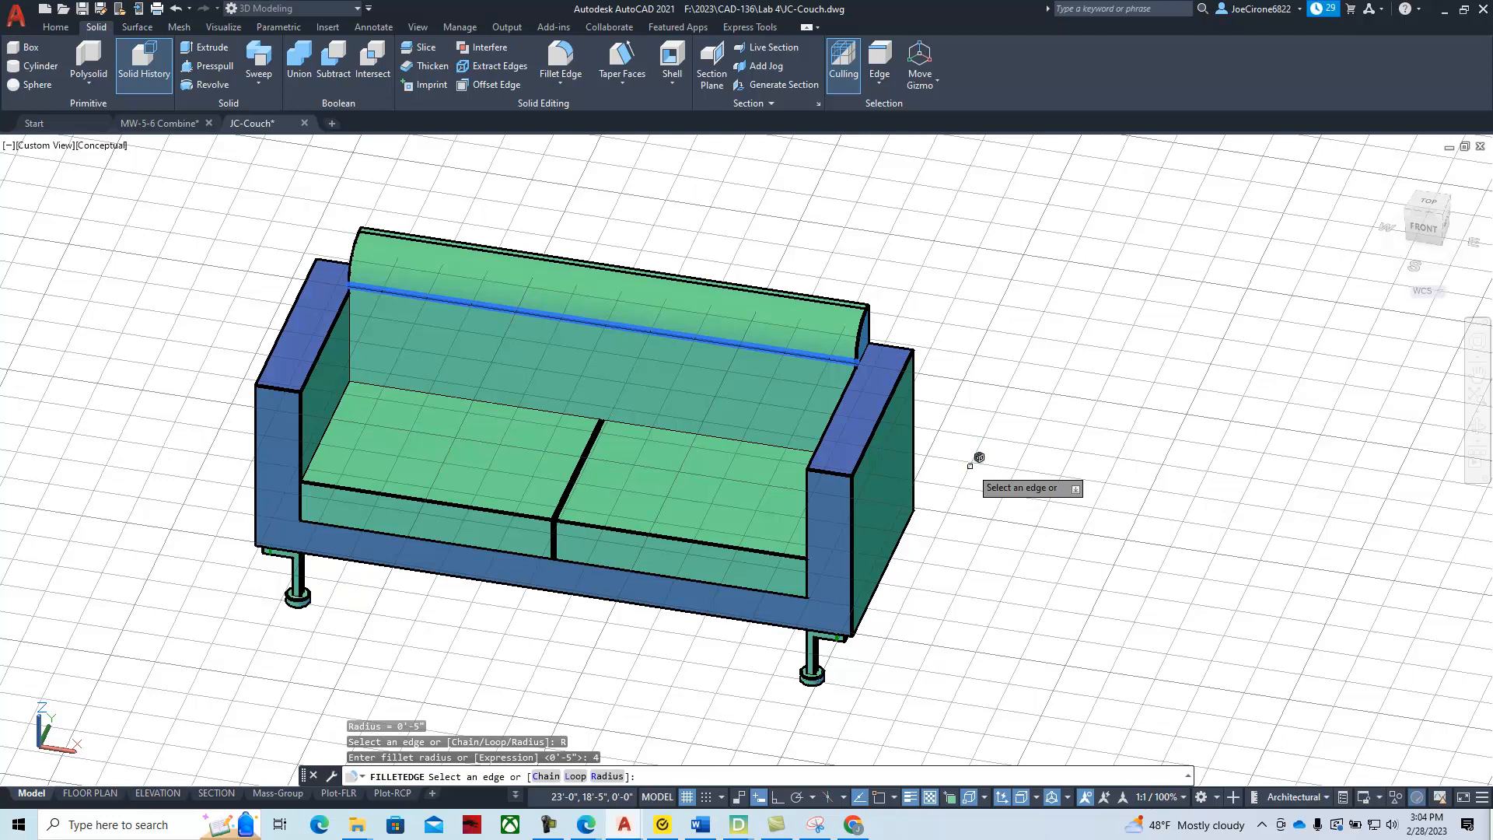
{"action": "left_click", "coordinate": [833, 458]}
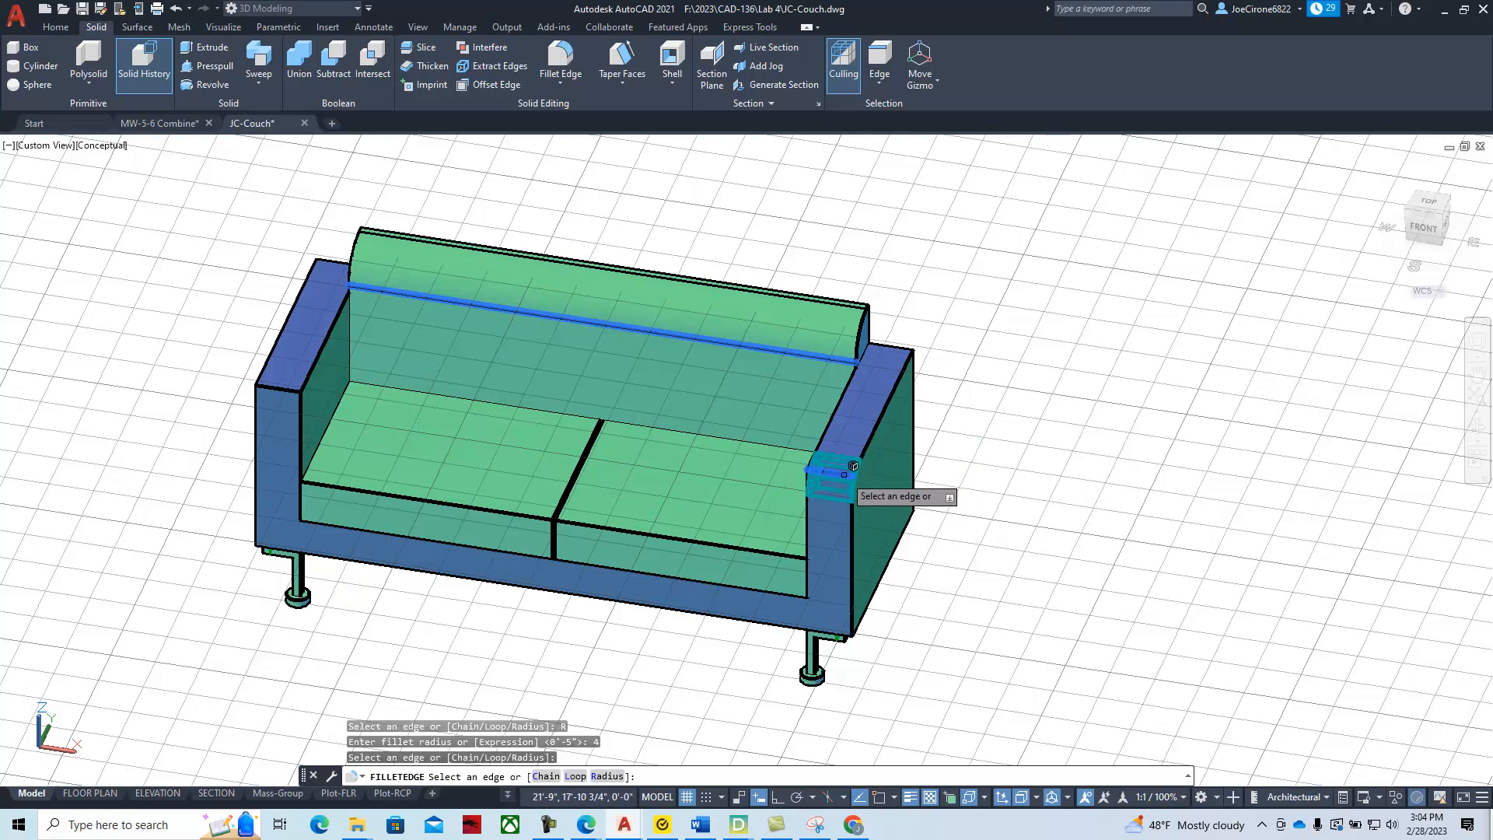
{"action": "left_click", "coordinate": [286, 381]}
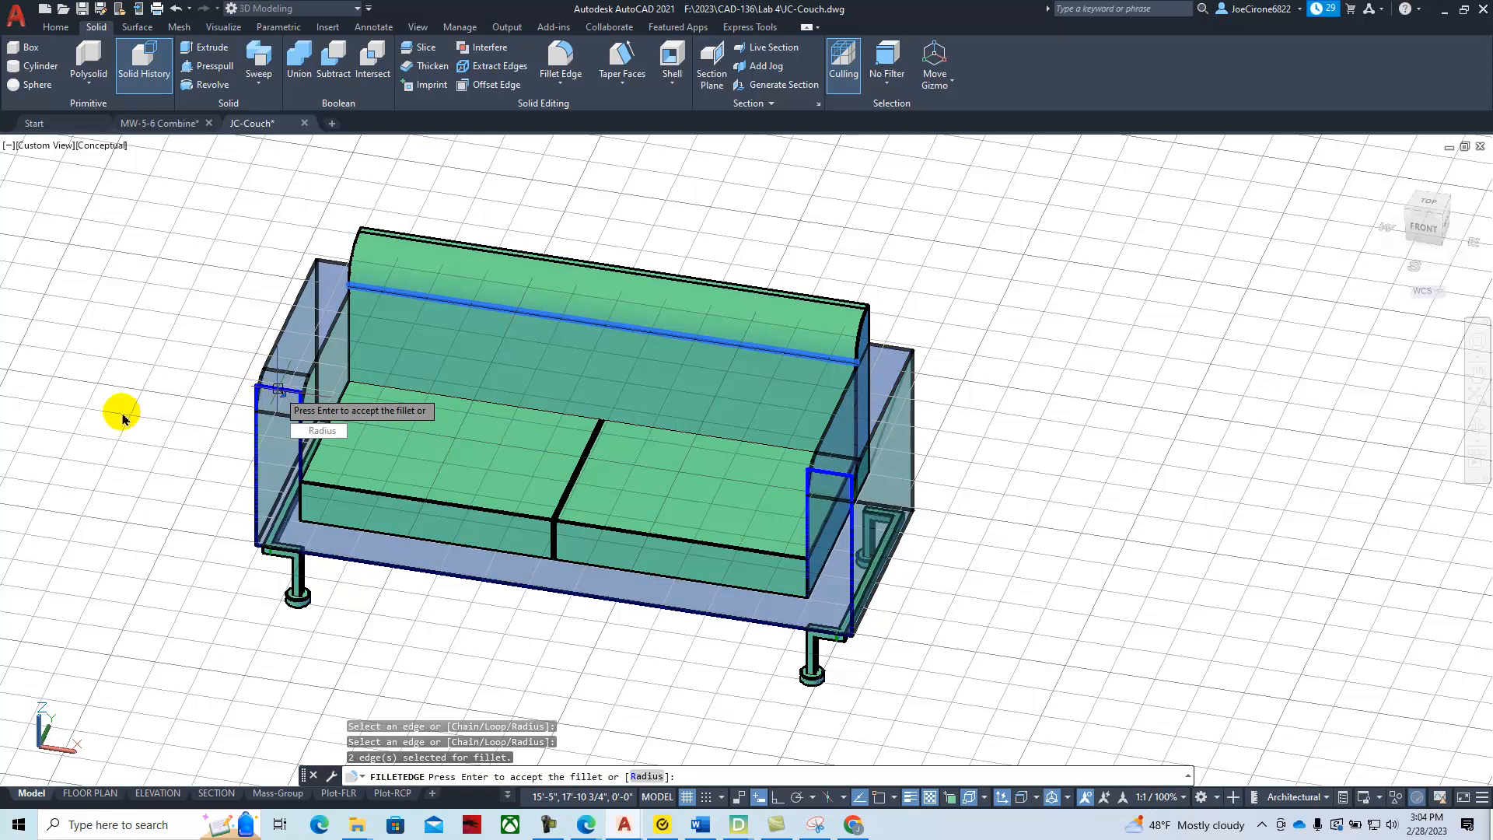
{"action": "key", "text": "Return"}
Erase the leftover horizontal line in front of the right arm's rounded edge
{"action": "scroll", "coordinate": [386, 389], "scroll_direction": "down", "scroll_amount": 3}
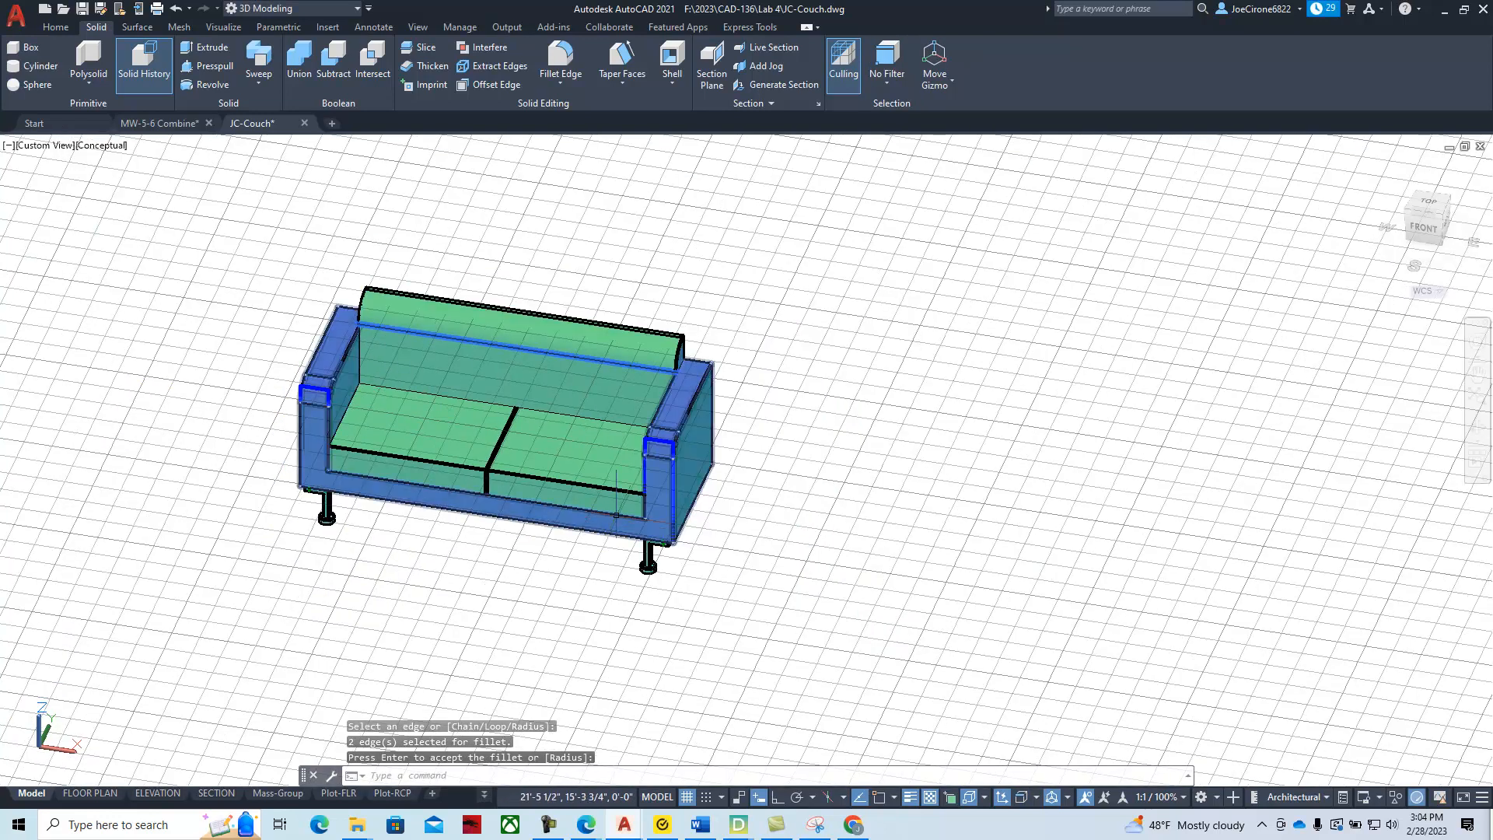
{"action": "scroll", "coordinate": [645, 439], "scroll_direction": "up", "scroll_amount": 6}
{"action": "key", "text": "Return"}
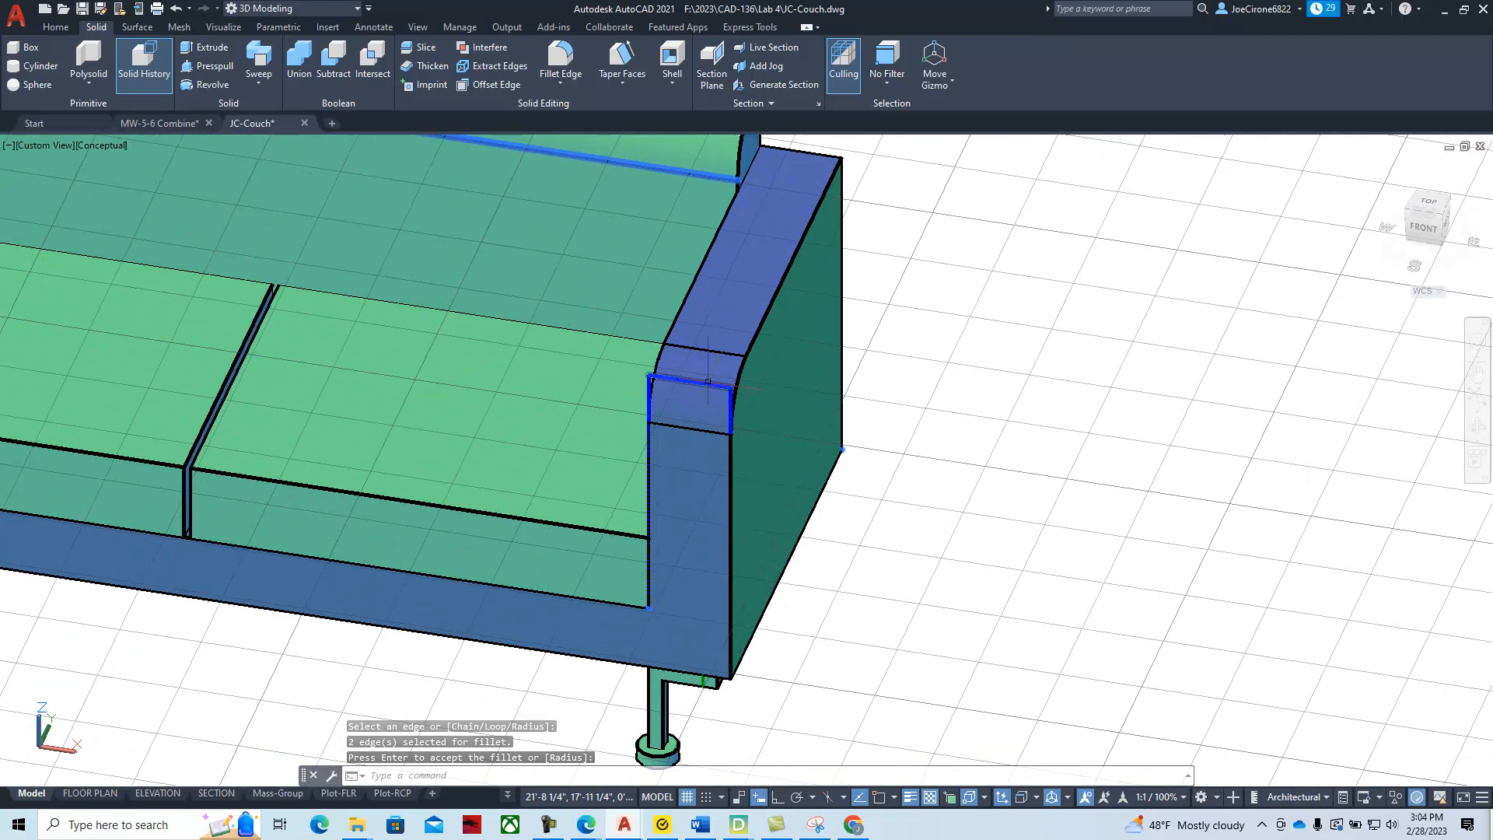
{"action": "key", "text": "Delete"}
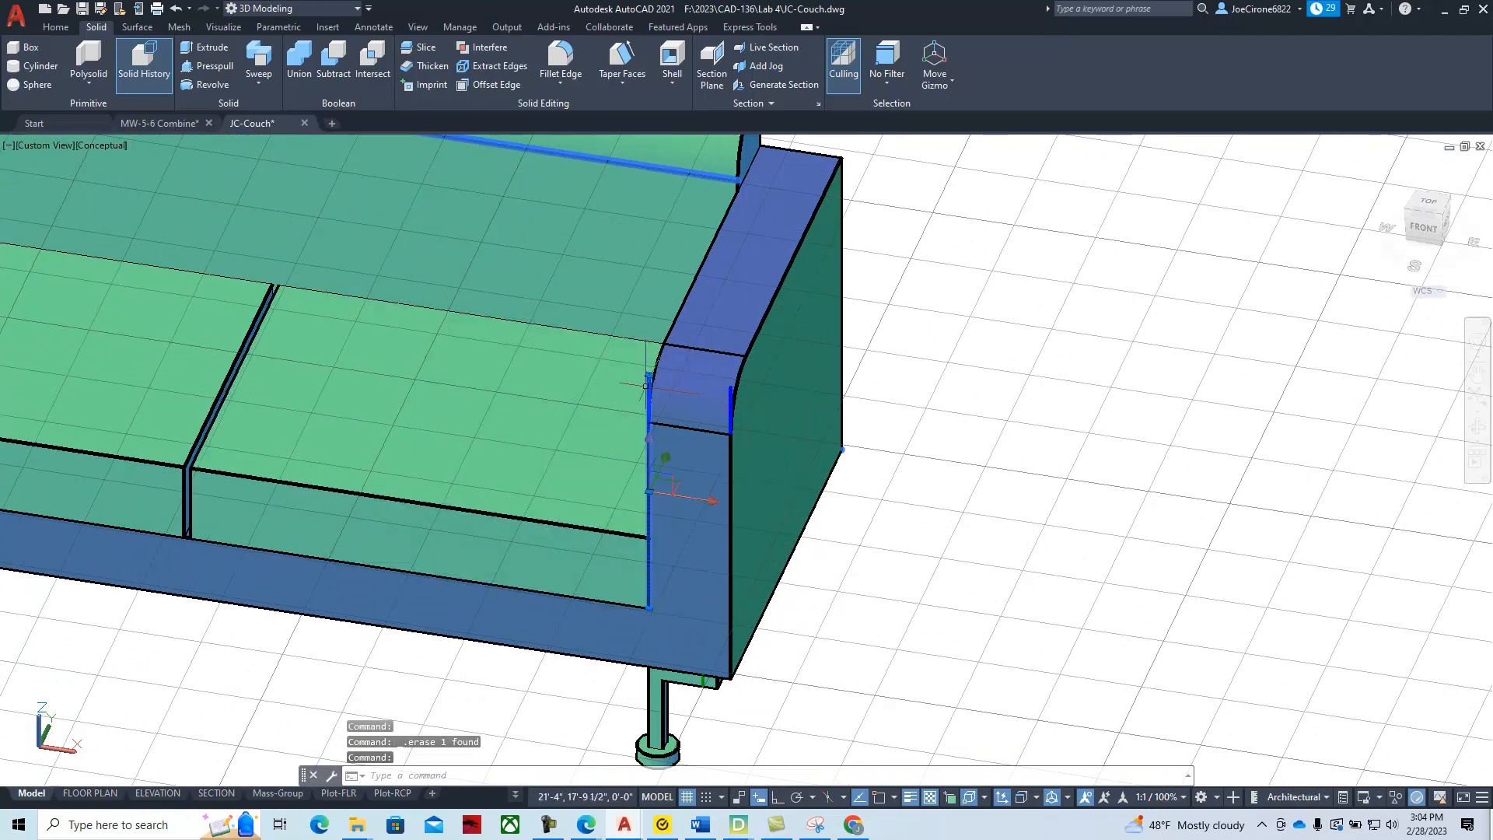
{"action": "left_click", "coordinate": [731, 402]}
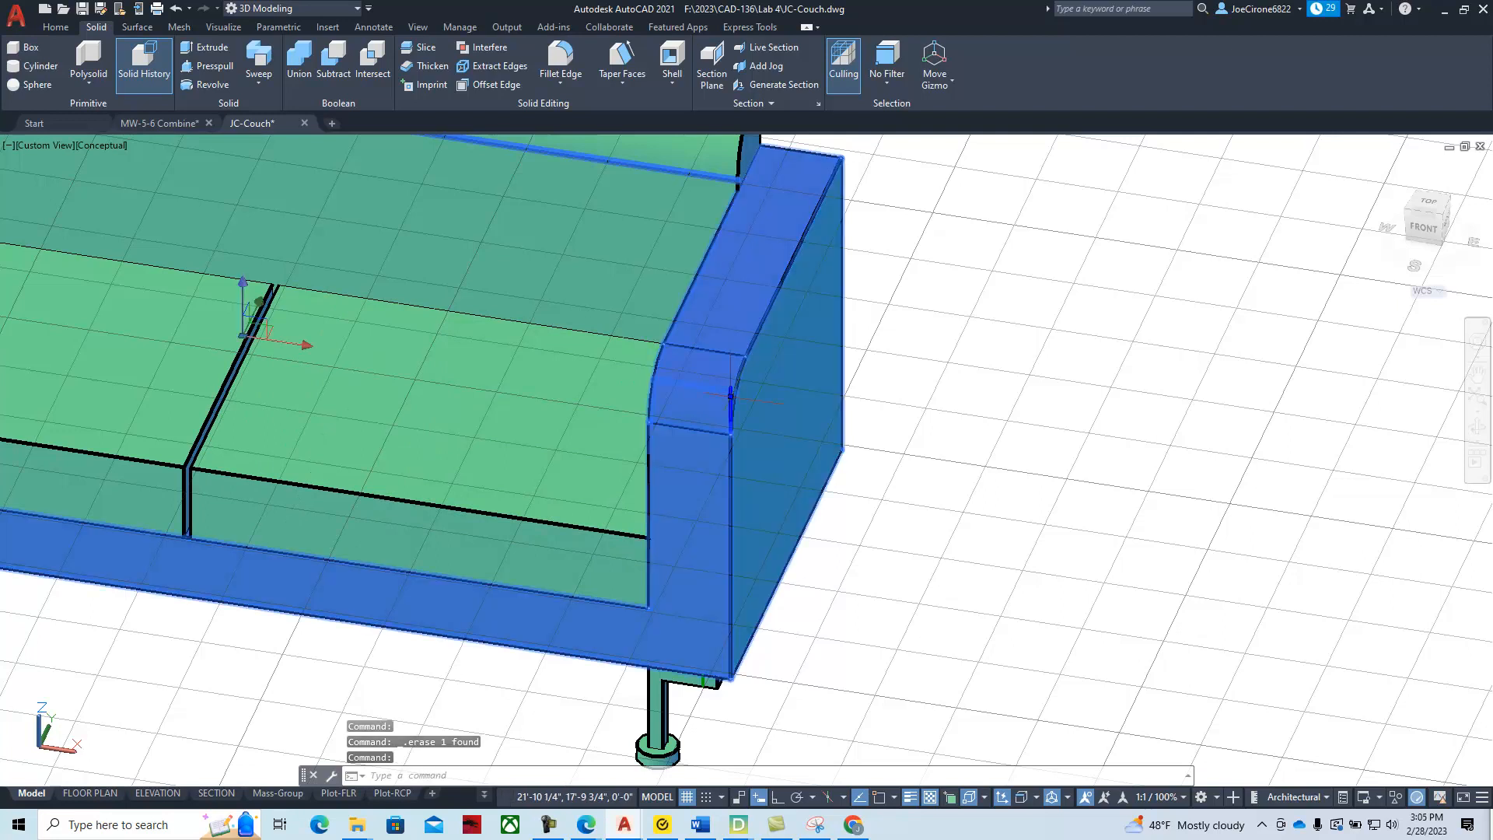
{"action": "key", "text": "Escape"}
{"action": "key", "text": "Escape"}
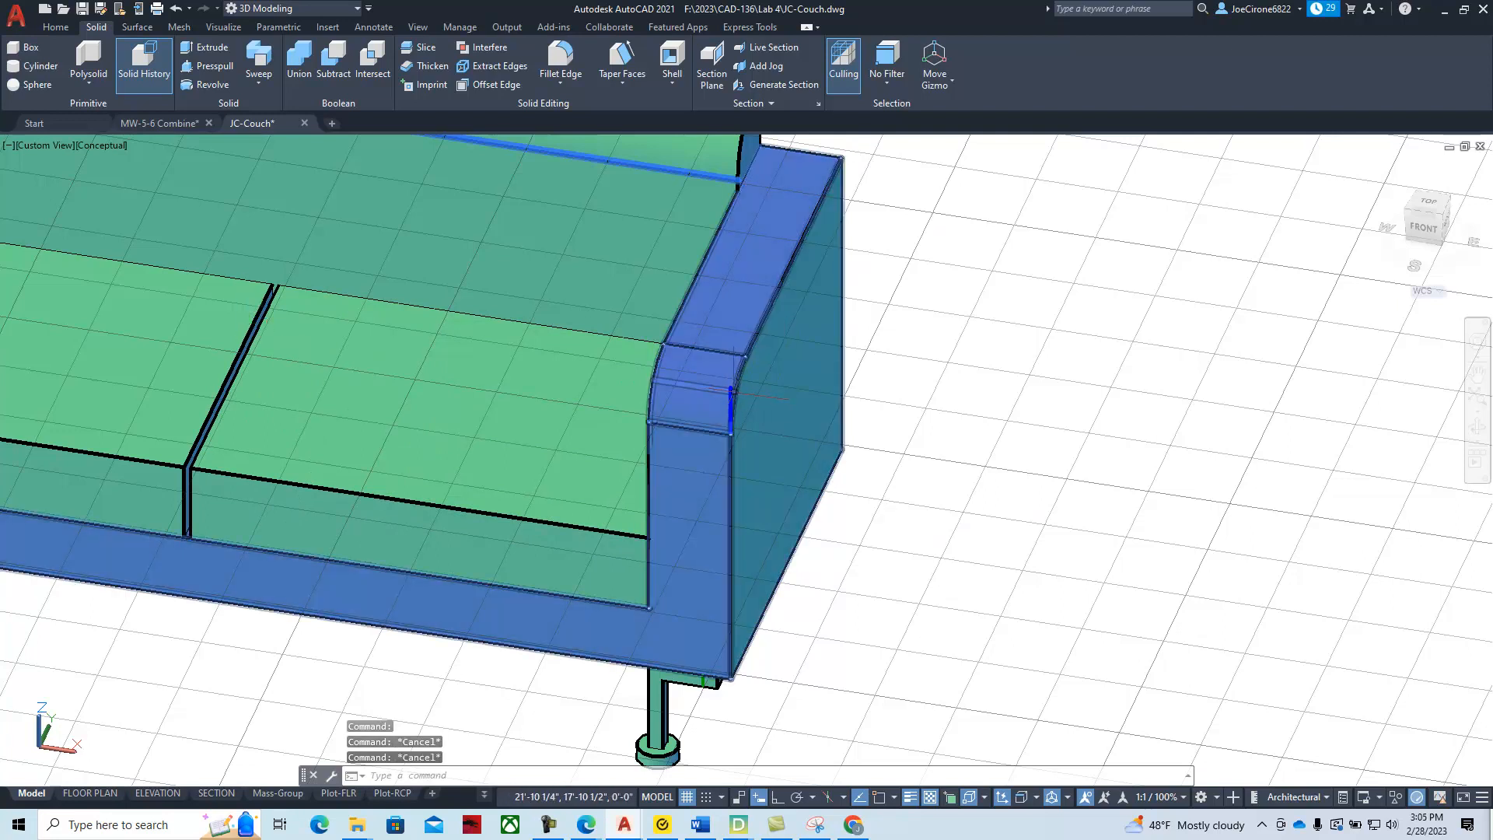
Erase the leftover horizontal line in front of the left arm's rounded edge
{"action": "scroll", "coordinate": [731, 402], "scroll_direction": "down", "scroll_amount": 6}
{"action": "scroll", "coordinate": [410, 350], "scroll_direction": "up", "scroll_amount": 7}
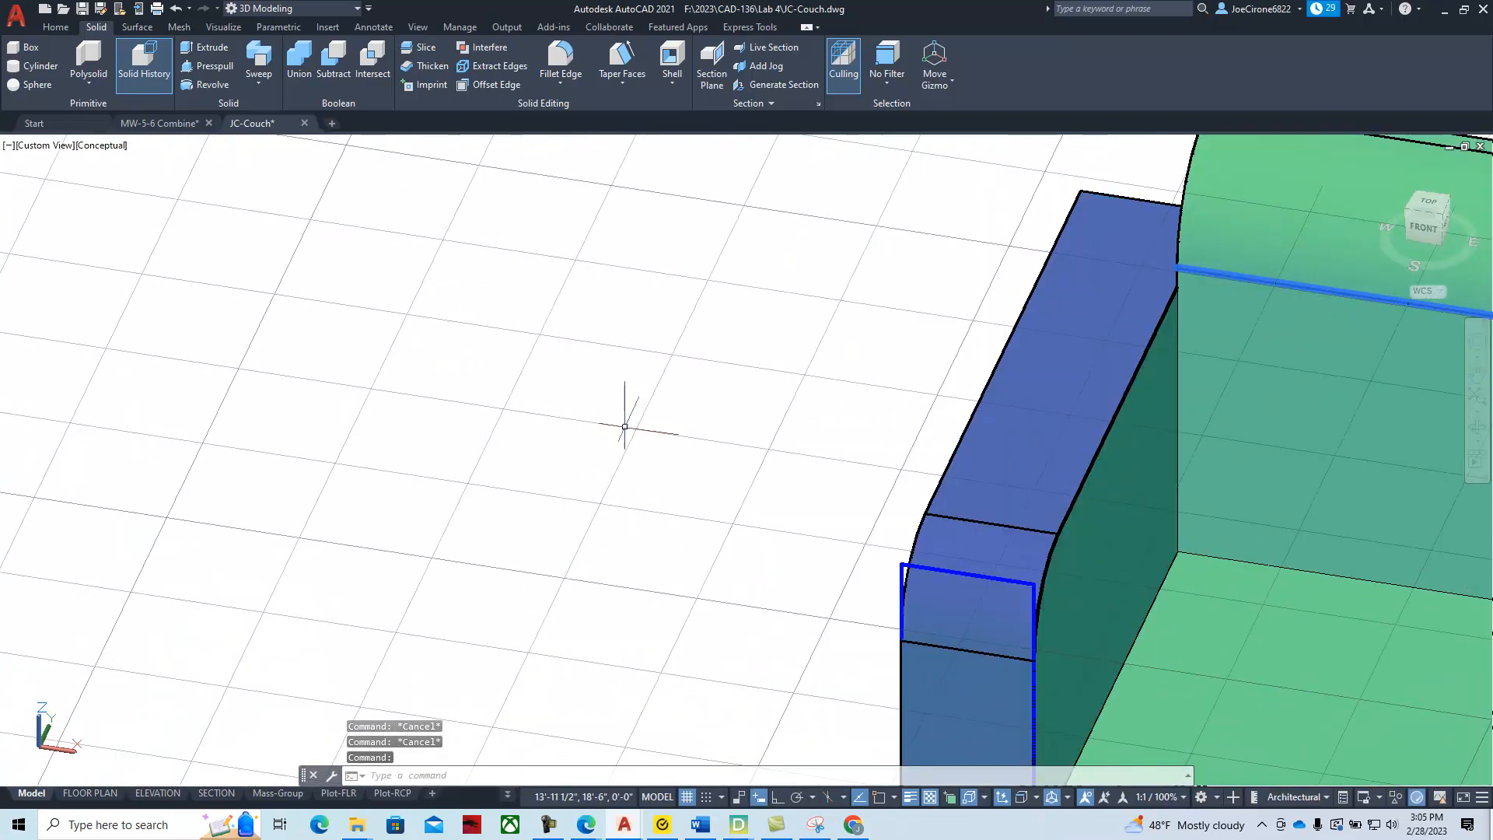
{"action": "left_click", "coordinate": [910, 565]}
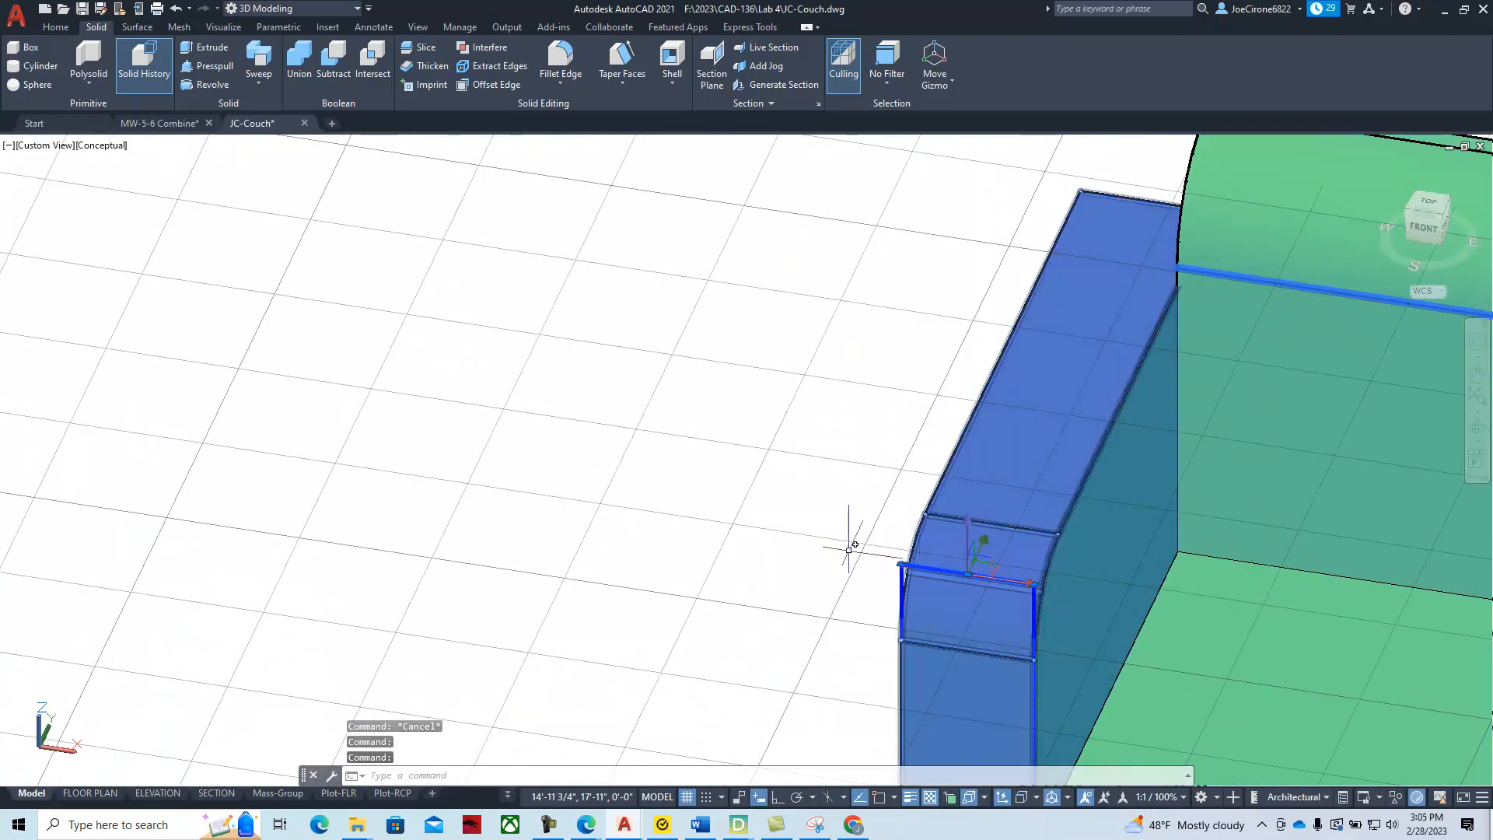
{"action": "key", "text": "Delete"}
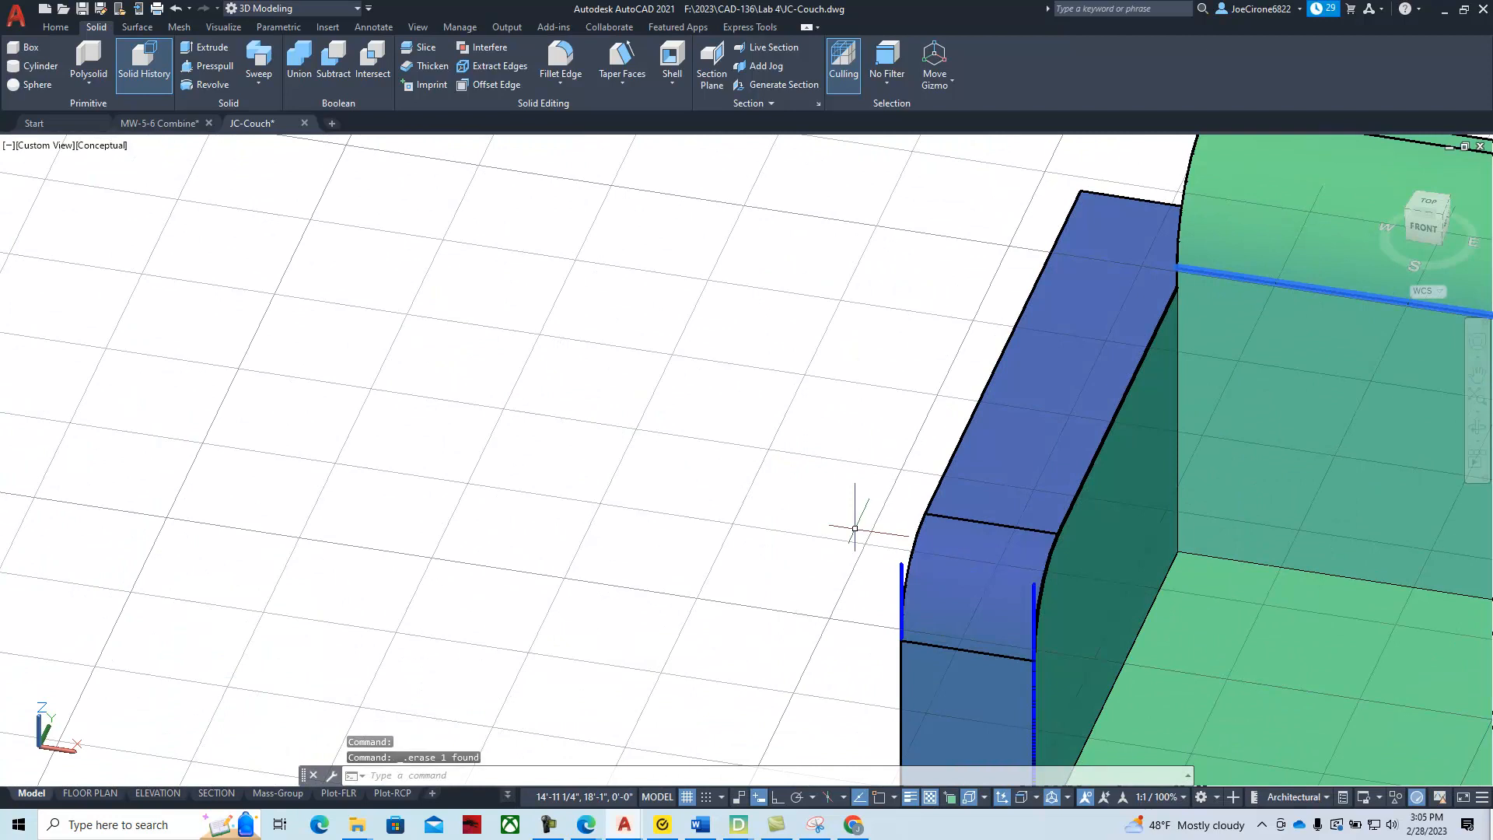
Change the visual style to 2D Wireframe and erase the two leftover vertical lines at the left arm's front
{"action": "left_click", "coordinate": [111, 147]}
{"action": "left_click", "coordinate": [148, 184]}
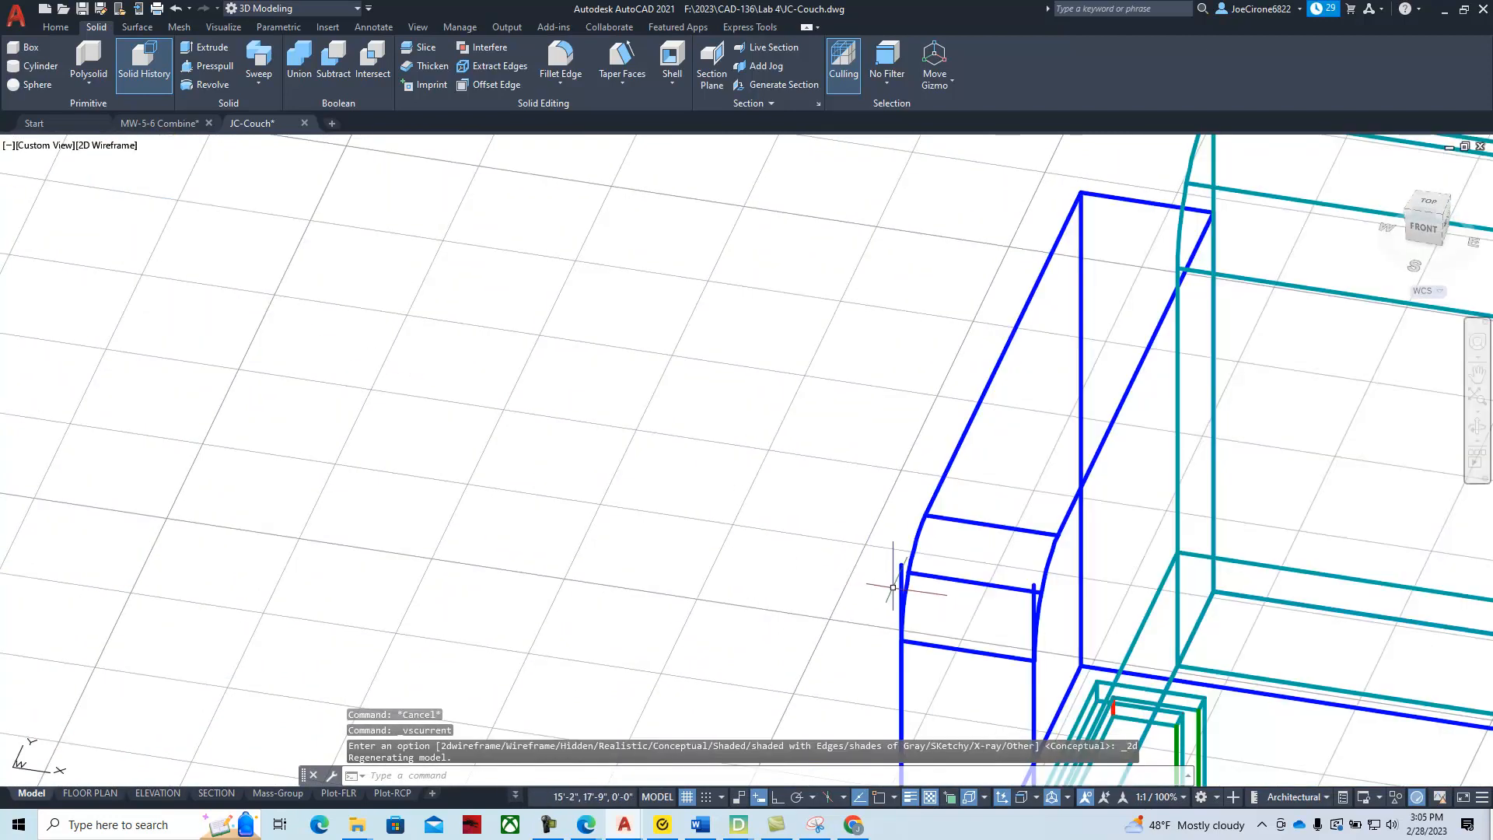
{"action": "left_click", "coordinate": [1036, 601]}
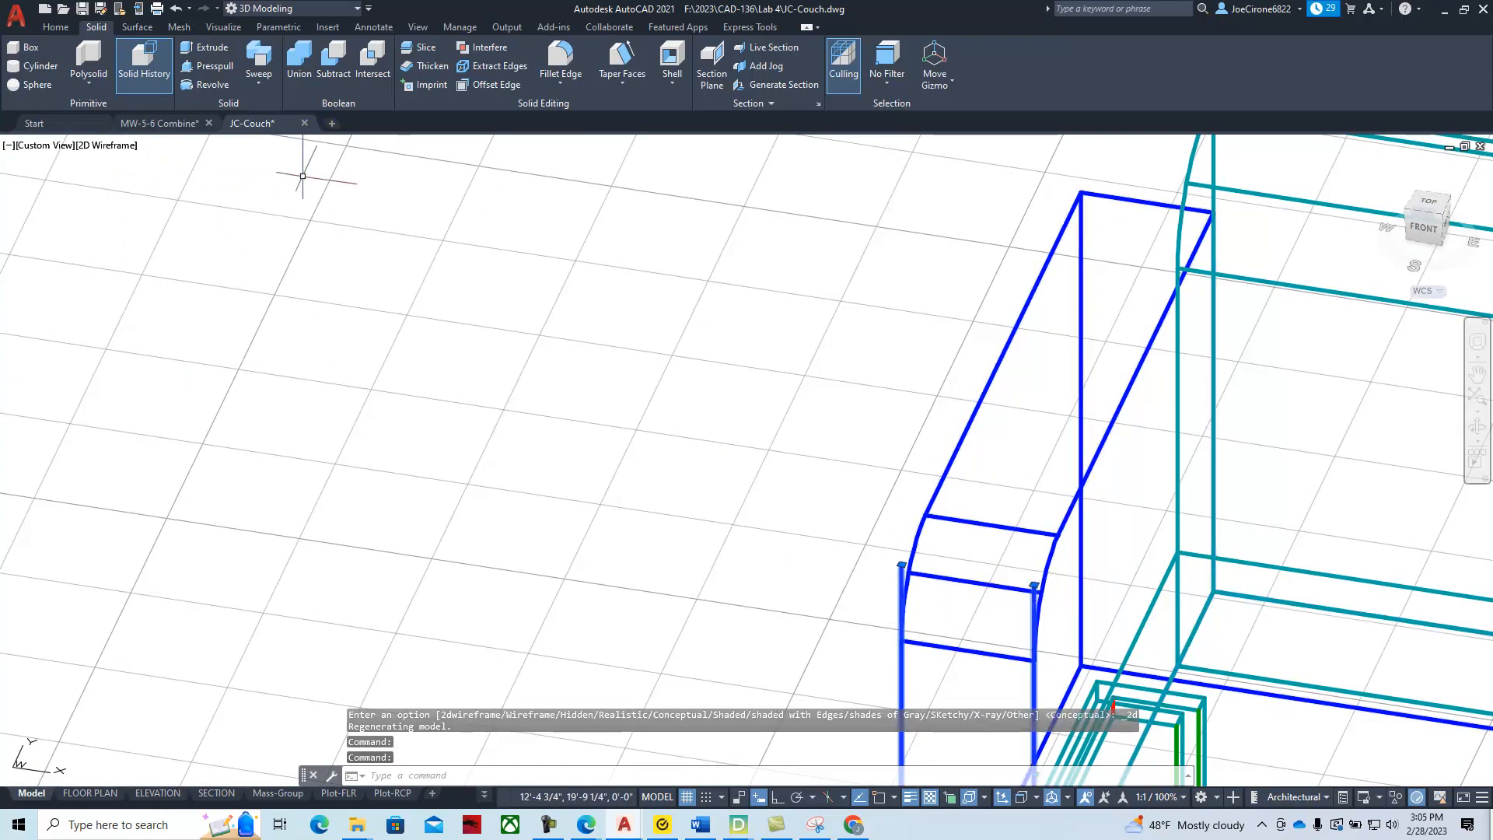
{"action": "key", "text": "Delete"}
Return the viewport's visual style to Conceptual
{"action": "scroll", "coordinate": [474, 209], "scroll_direction": "down", "scroll_amount": 5}
{"action": "middle_click_drag", "start_coordinate": [710, 345], "coordinate": [418, 387]}
{"action": "left_click", "coordinate": [117, 145]}
{"action": "left_click", "coordinate": [162, 204]}
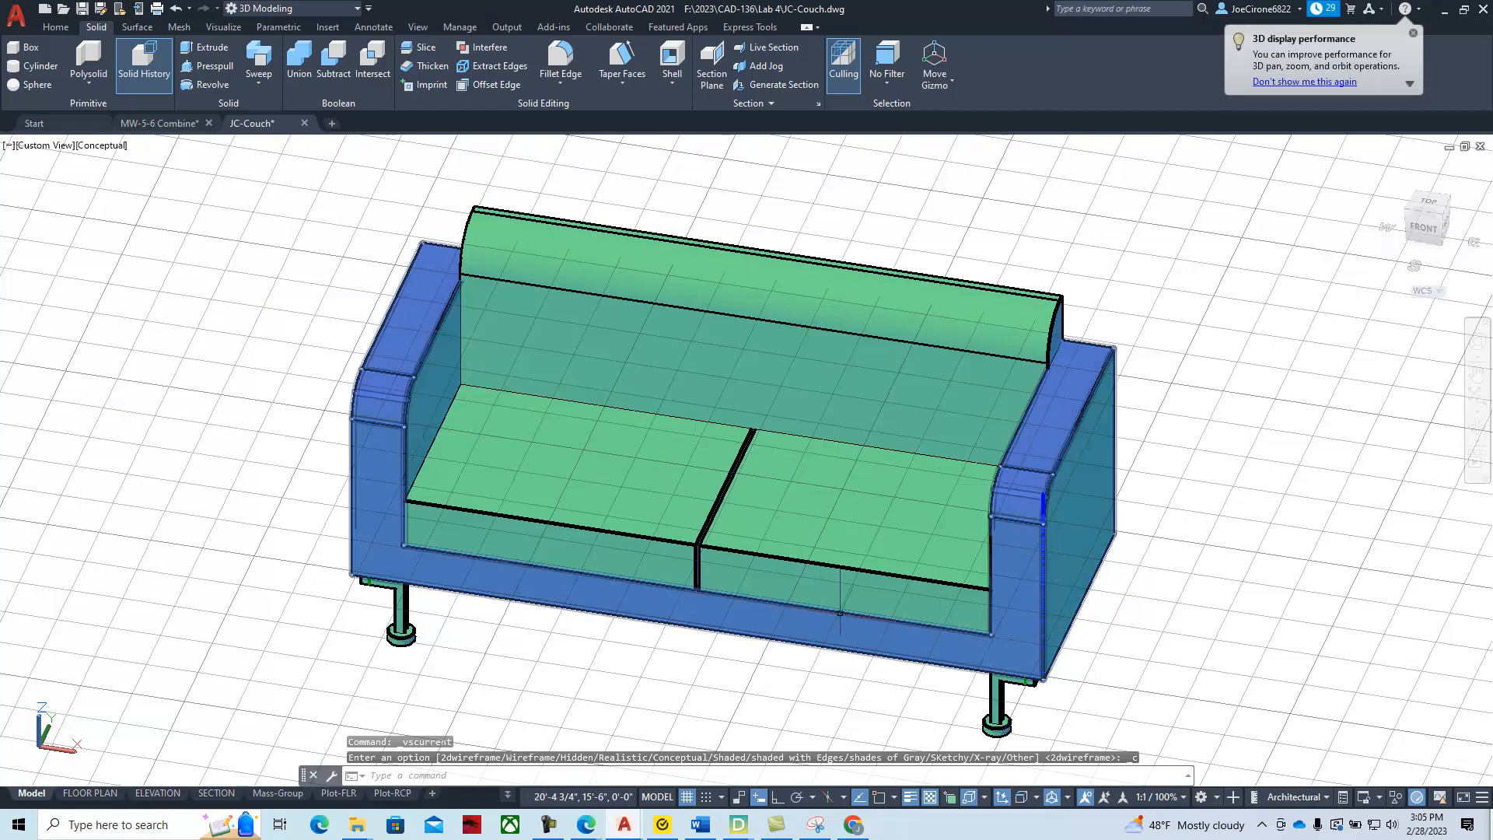
Try to fillet the left seat cushion's top front edge, both top side edges and inner front vertical edge with a 2-inch radius
{"action": "middle_click_drag", "start_coordinate": [894, 637], "coordinate": [875, 593]}
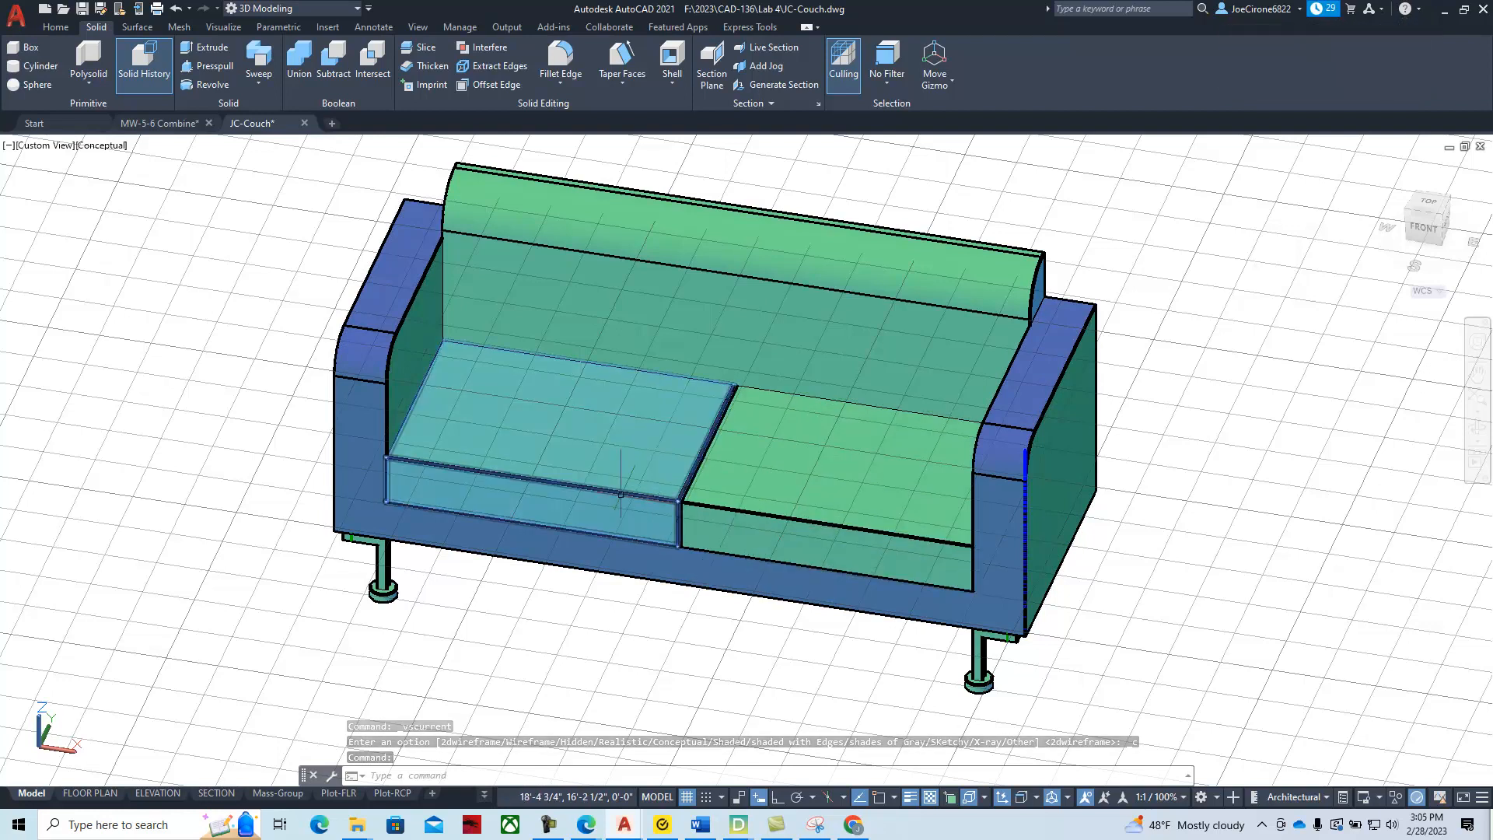
{"action": "scroll", "coordinate": [661, 537], "scroll_direction": "down", "scroll_amount": 4}
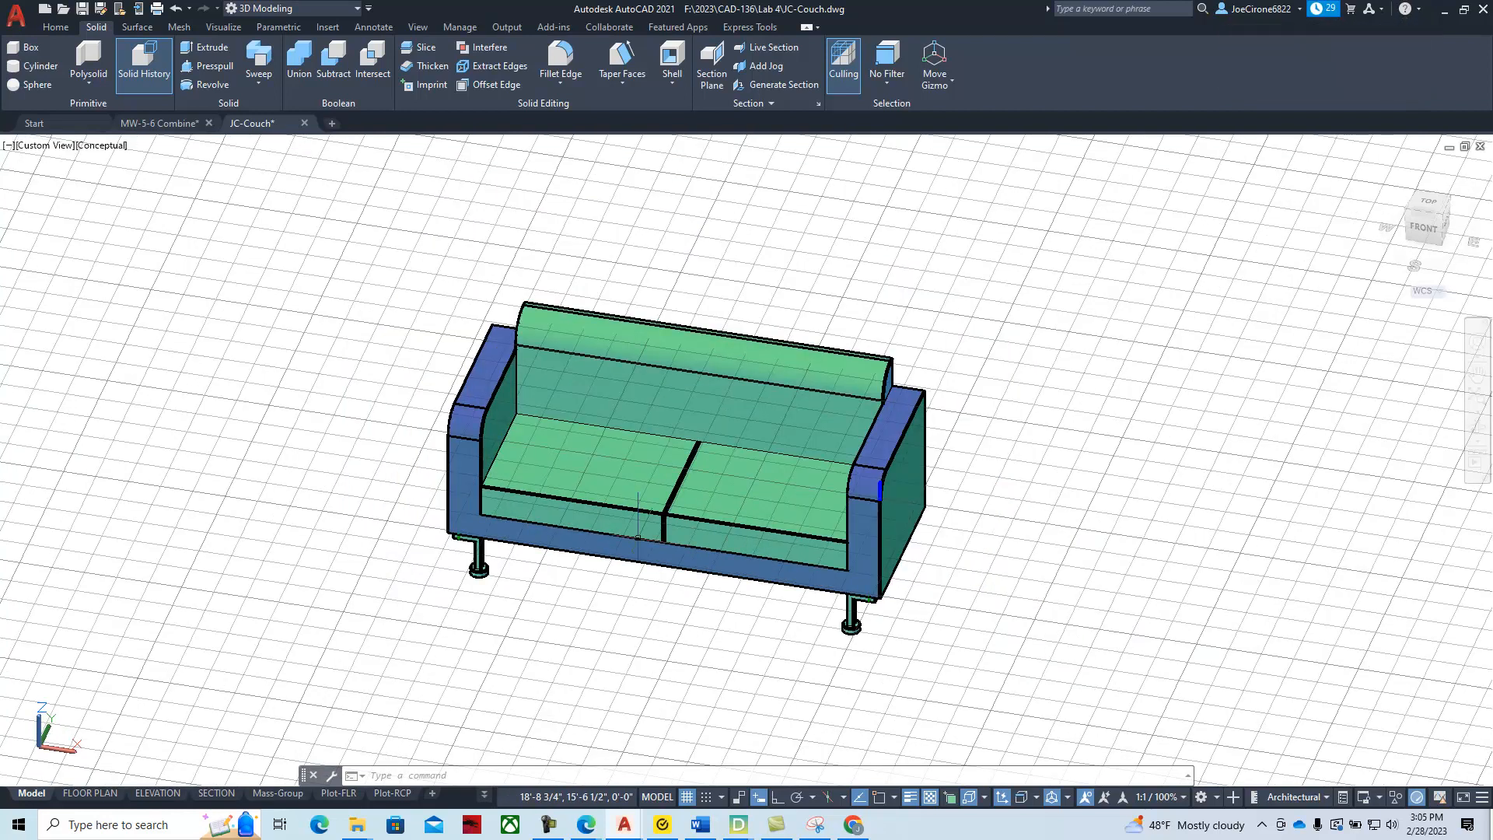
{"action": "scroll", "coordinate": [637, 538], "scroll_direction": "up", "scroll_amount": 5}
{"action": "scroll", "coordinate": [637, 538], "scroll_direction": "up", "scroll_amount": 4}
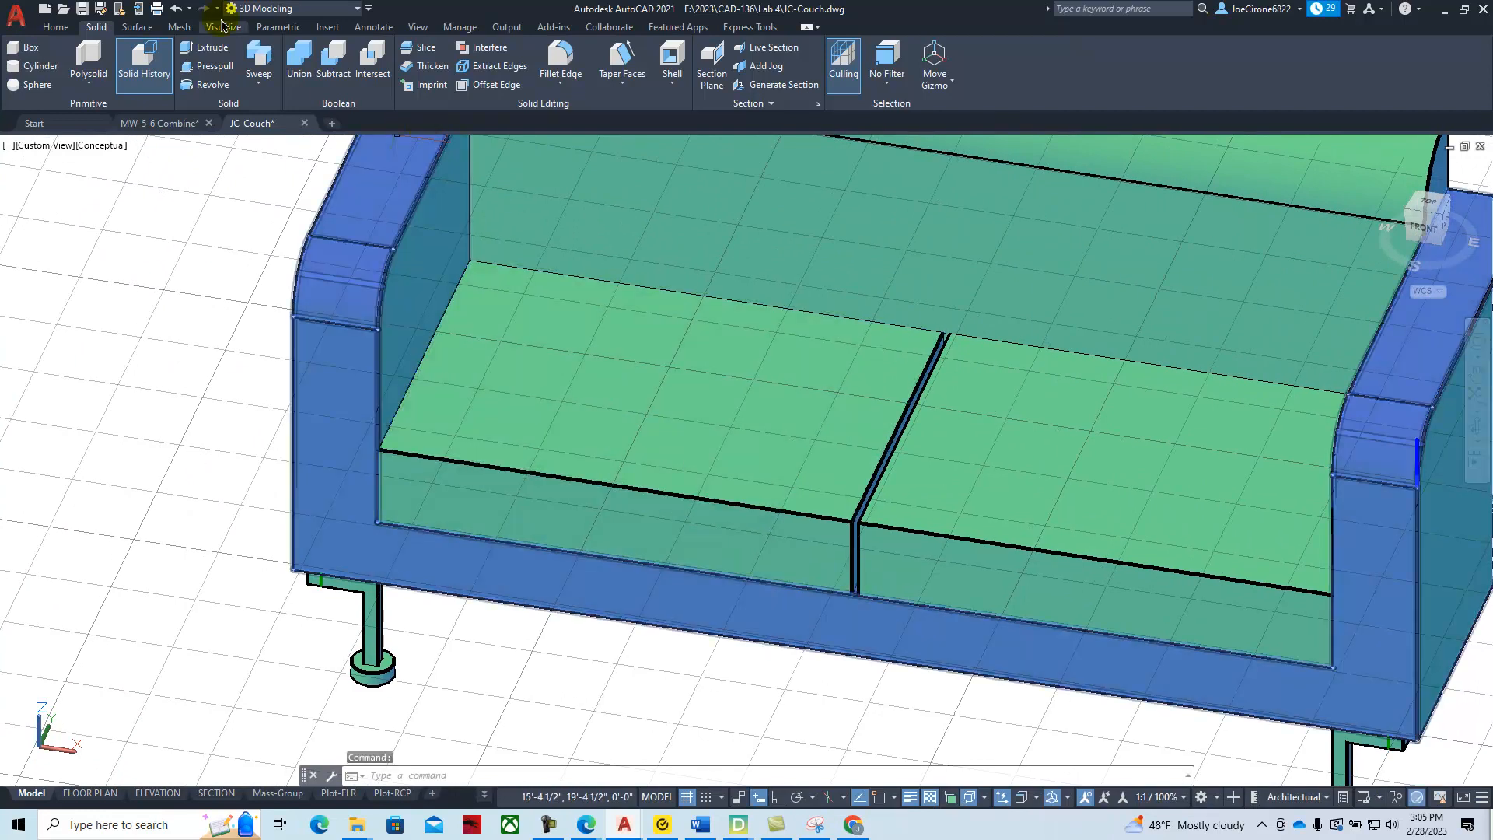
{"action": "left_click", "coordinate": [560, 60]}
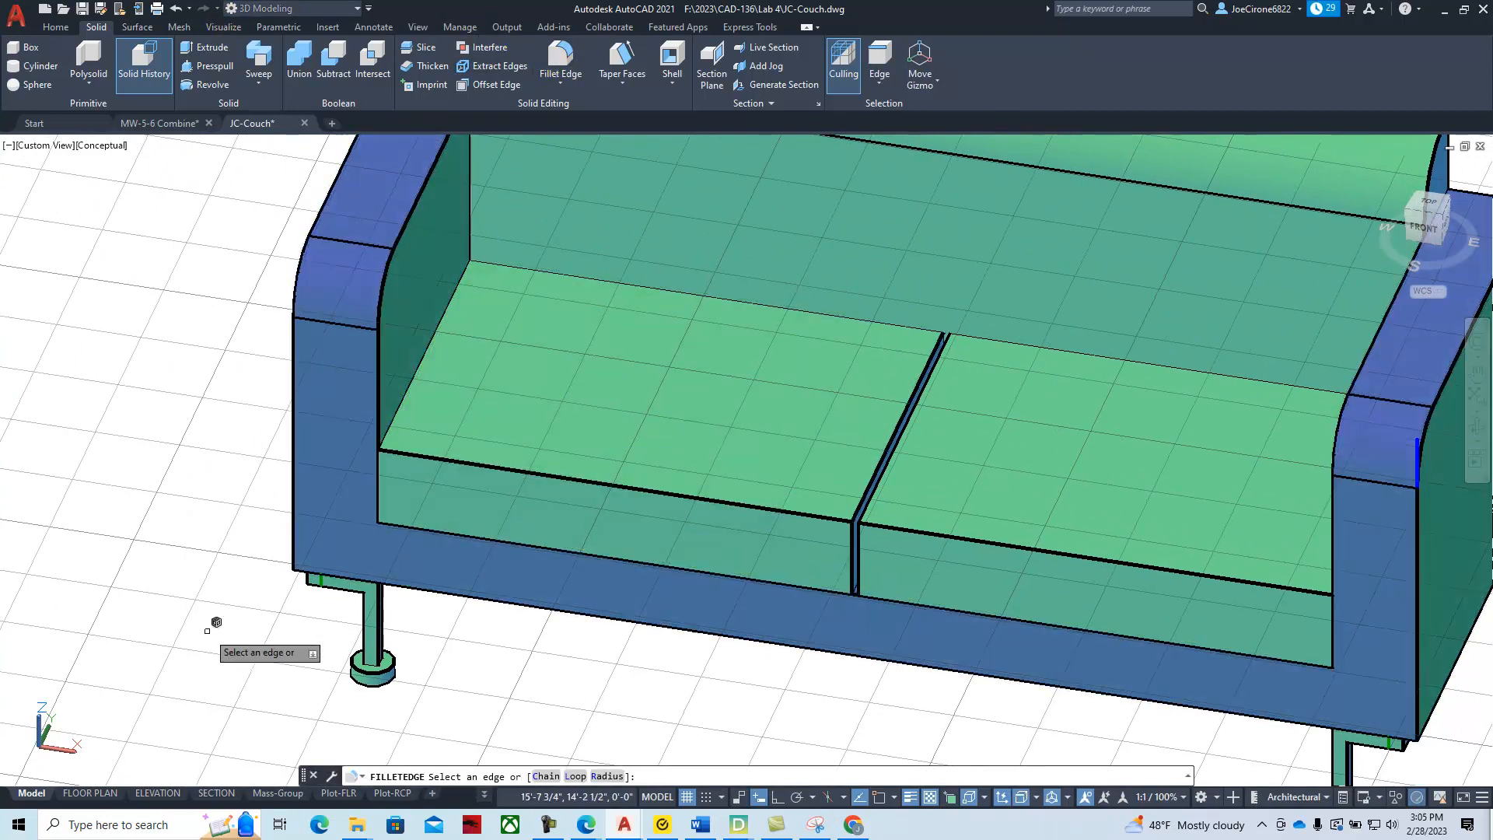
{"action": "key", "text": "Down"}
{"action": "key", "text": "Down"}
{"action": "key", "text": "Down"}
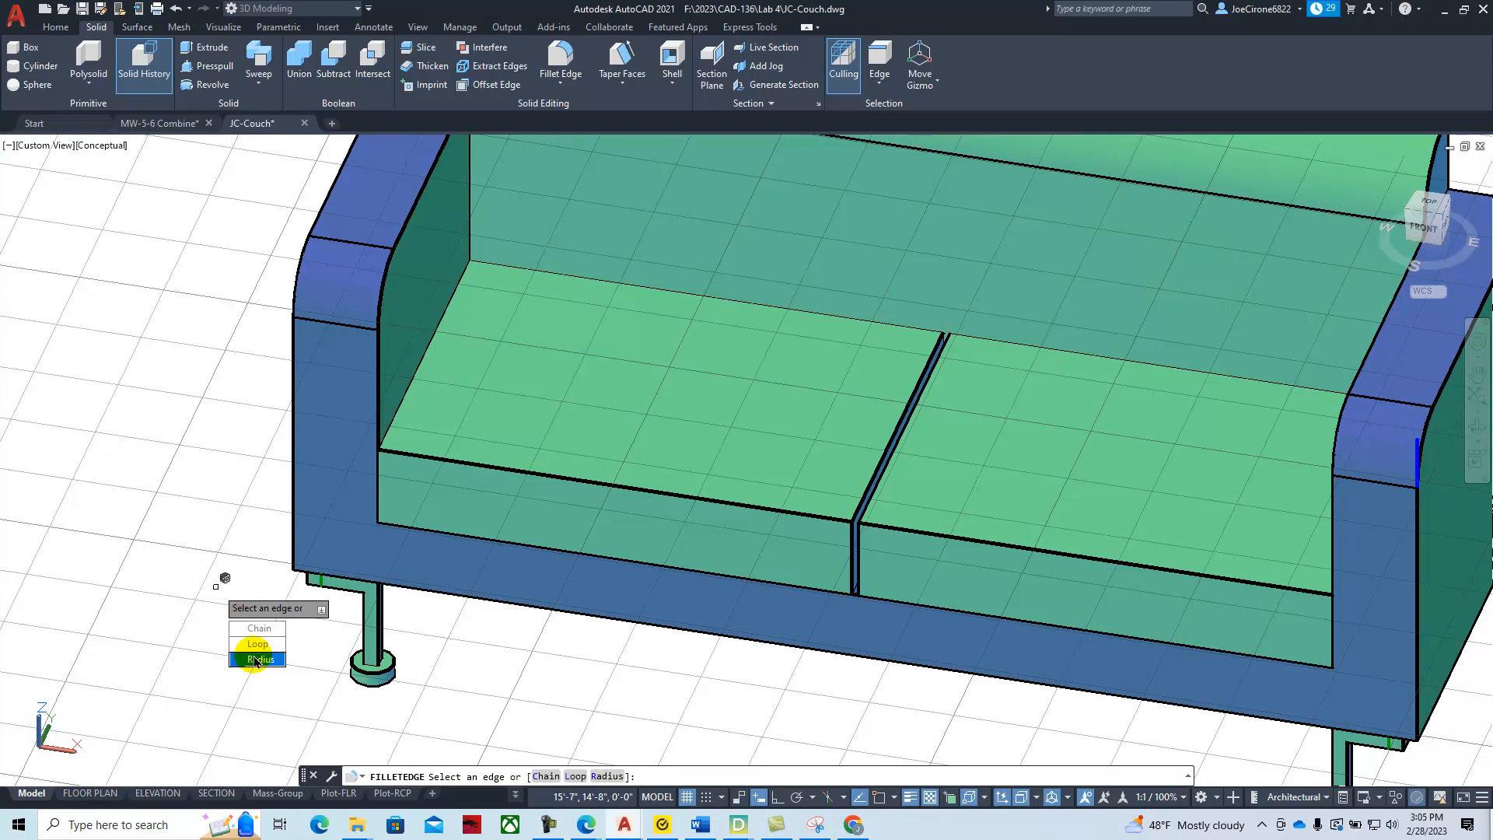
{"action": "key", "text": "Return"}
{"action": "key", "text": "Return"}
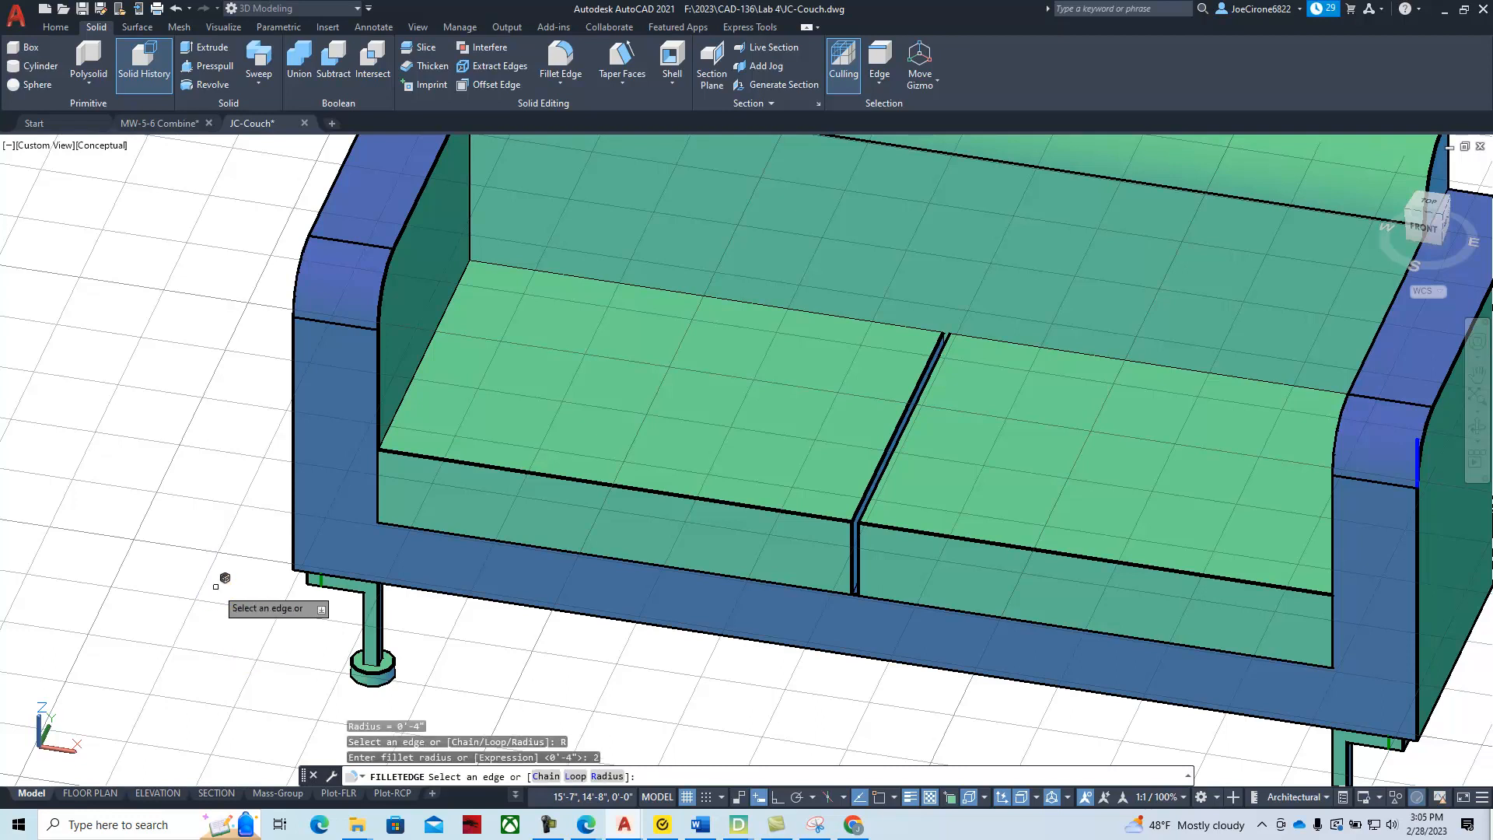
{"action": "left_click", "coordinate": [511, 468]}
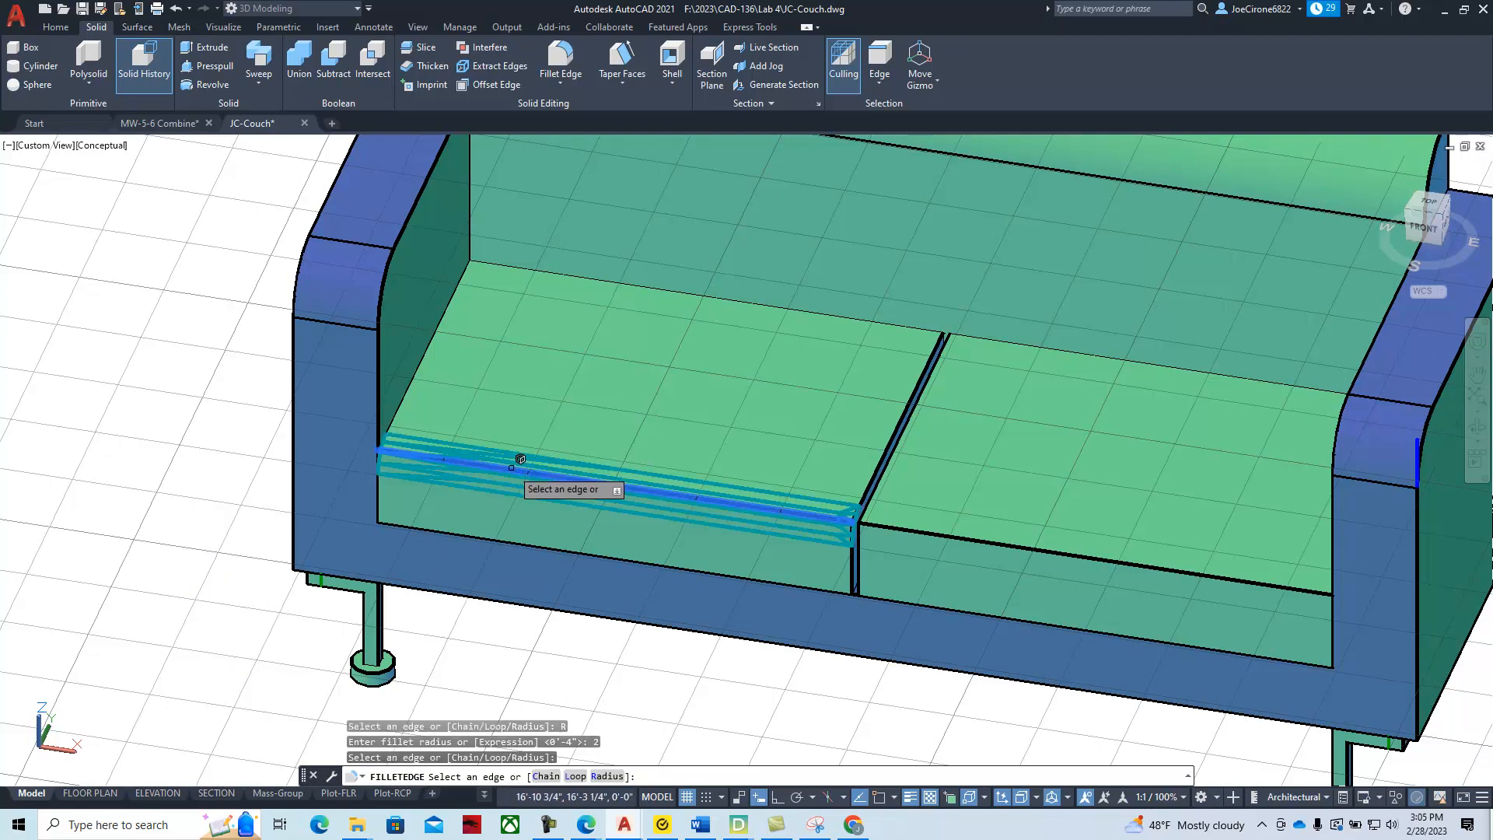
{"action": "left_click", "coordinate": [859, 490]}
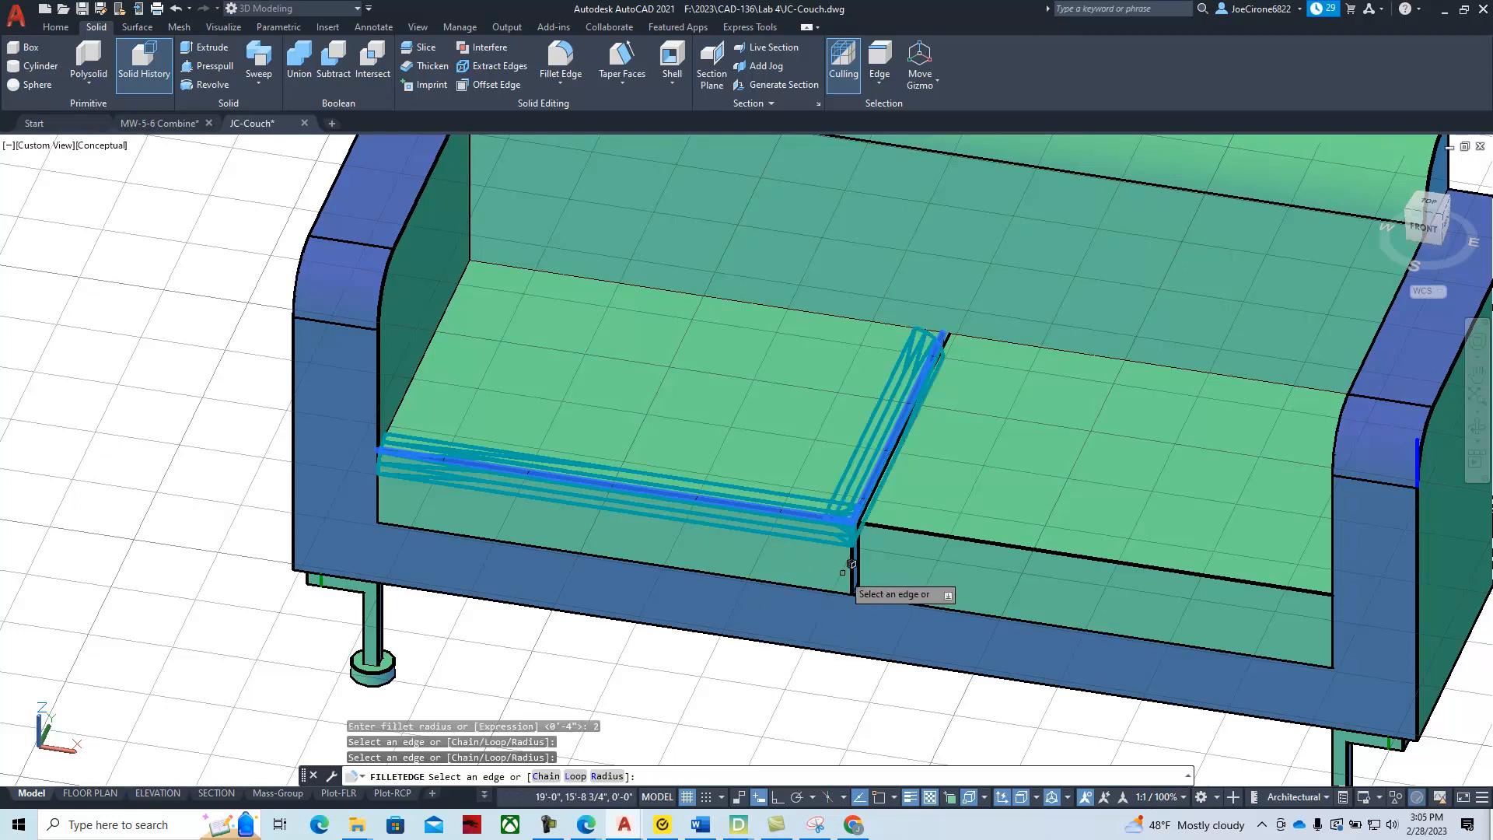
{"action": "left_click", "coordinate": [854, 558]}
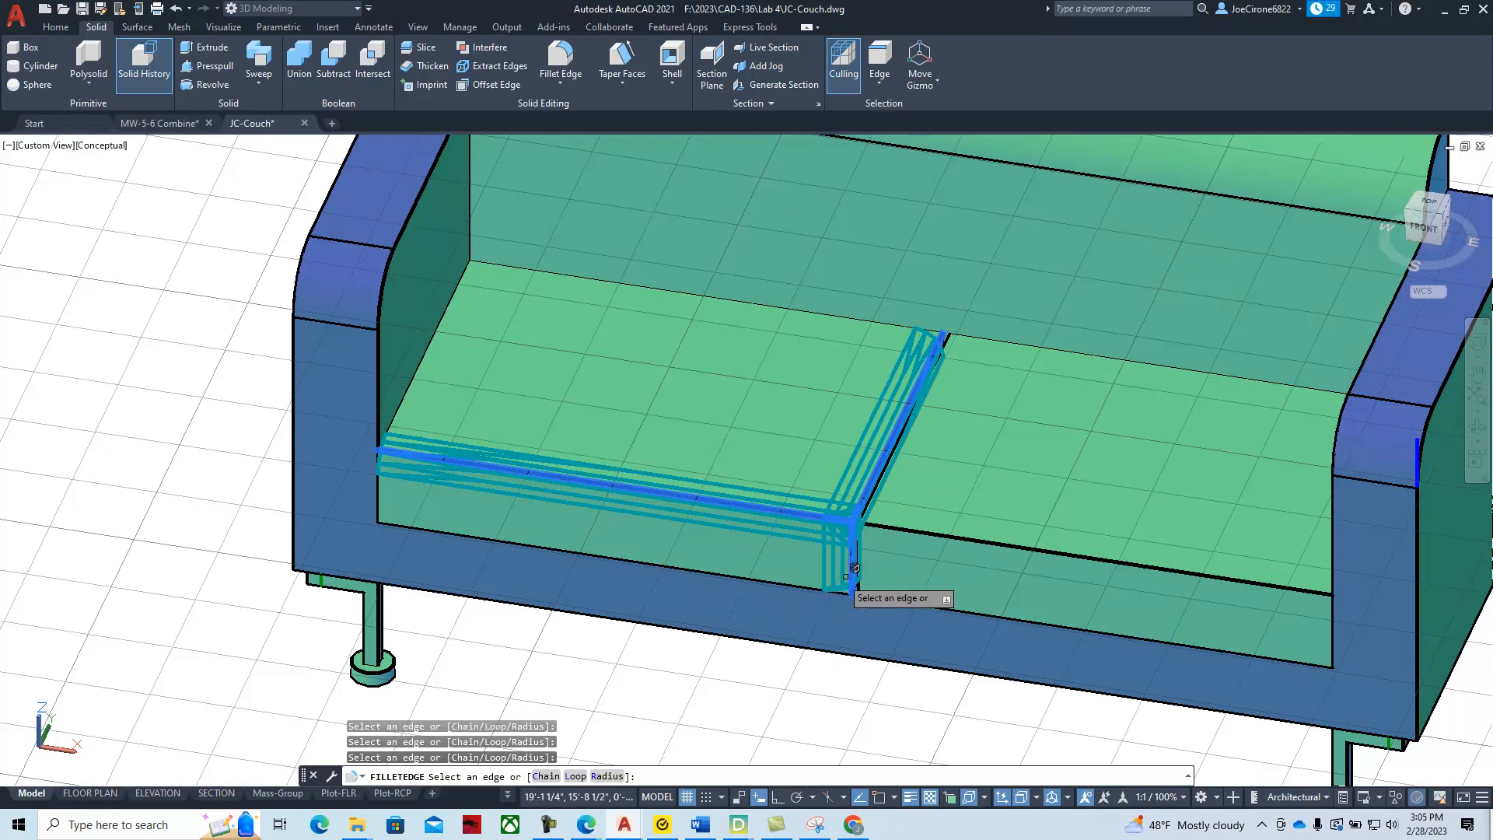
{"action": "left_click", "coordinate": [403, 402]}
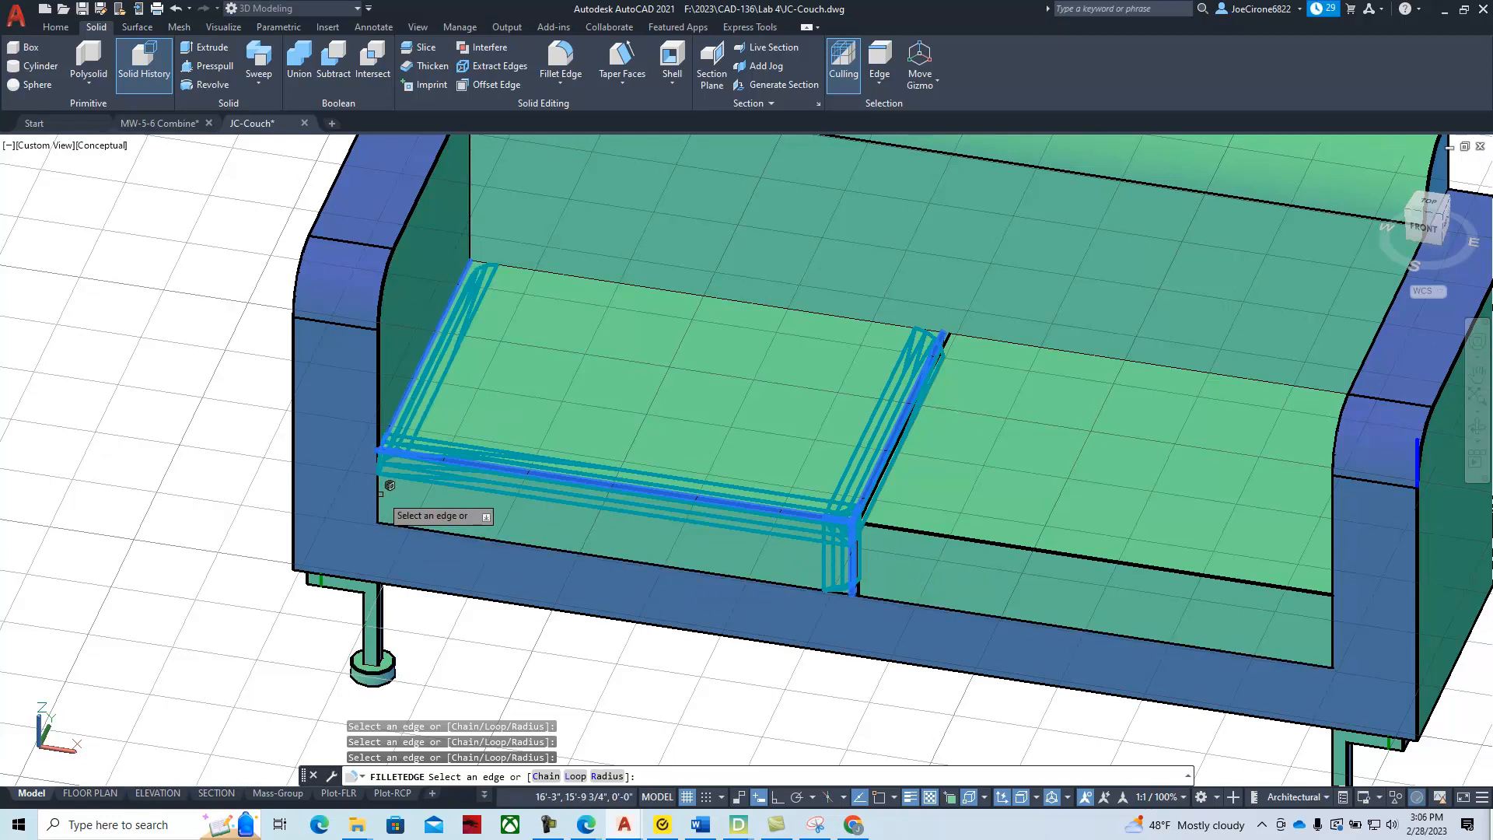
{"action": "scroll", "coordinate": [385, 488], "scroll_direction": "up", "scroll_amount": 4}
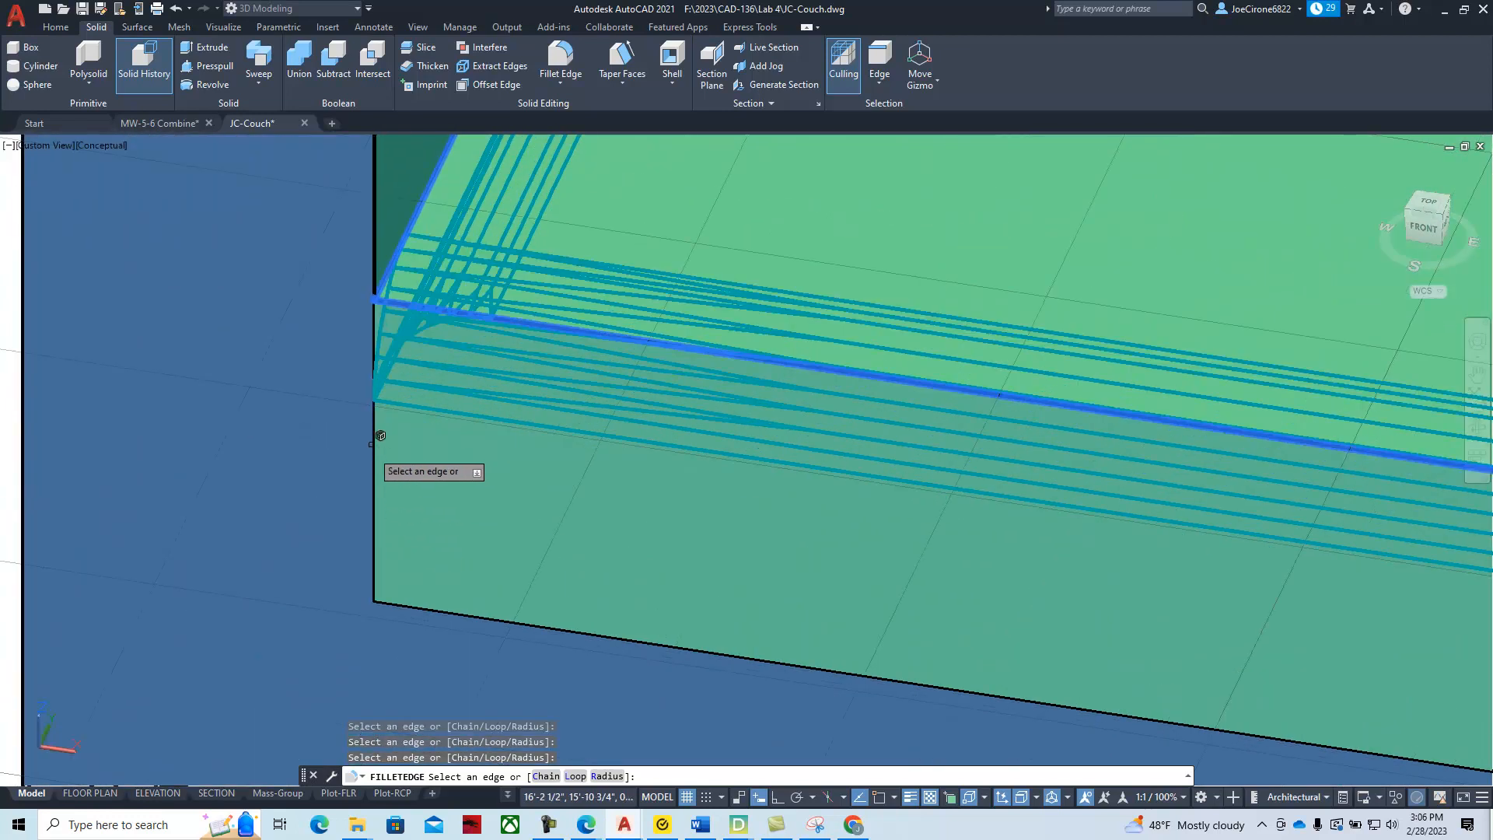
{"action": "scroll", "coordinate": [428, 474], "scroll_direction": "down", "scroll_amount": 2}
{"action": "scroll", "coordinate": [433, 488], "scroll_direction": "down", "scroll_amount": 3}
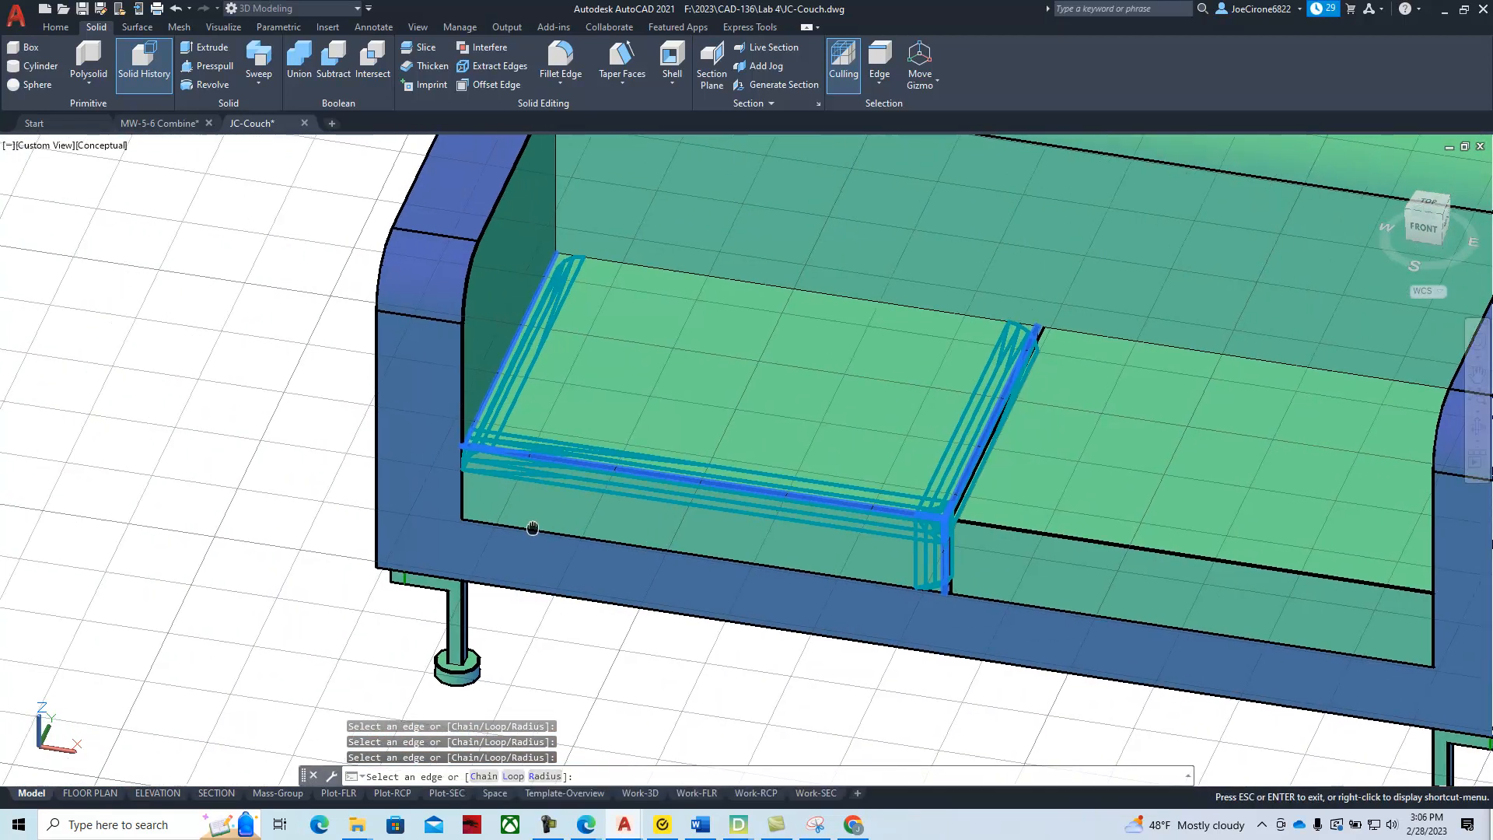
{"action": "scroll", "coordinate": [467, 490], "scroll_direction": "up", "scroll_amount": 3}
{"action": "scroll", "coordinate": [479, 498], "scroll_direction": "down", "scroll_amount": 4}
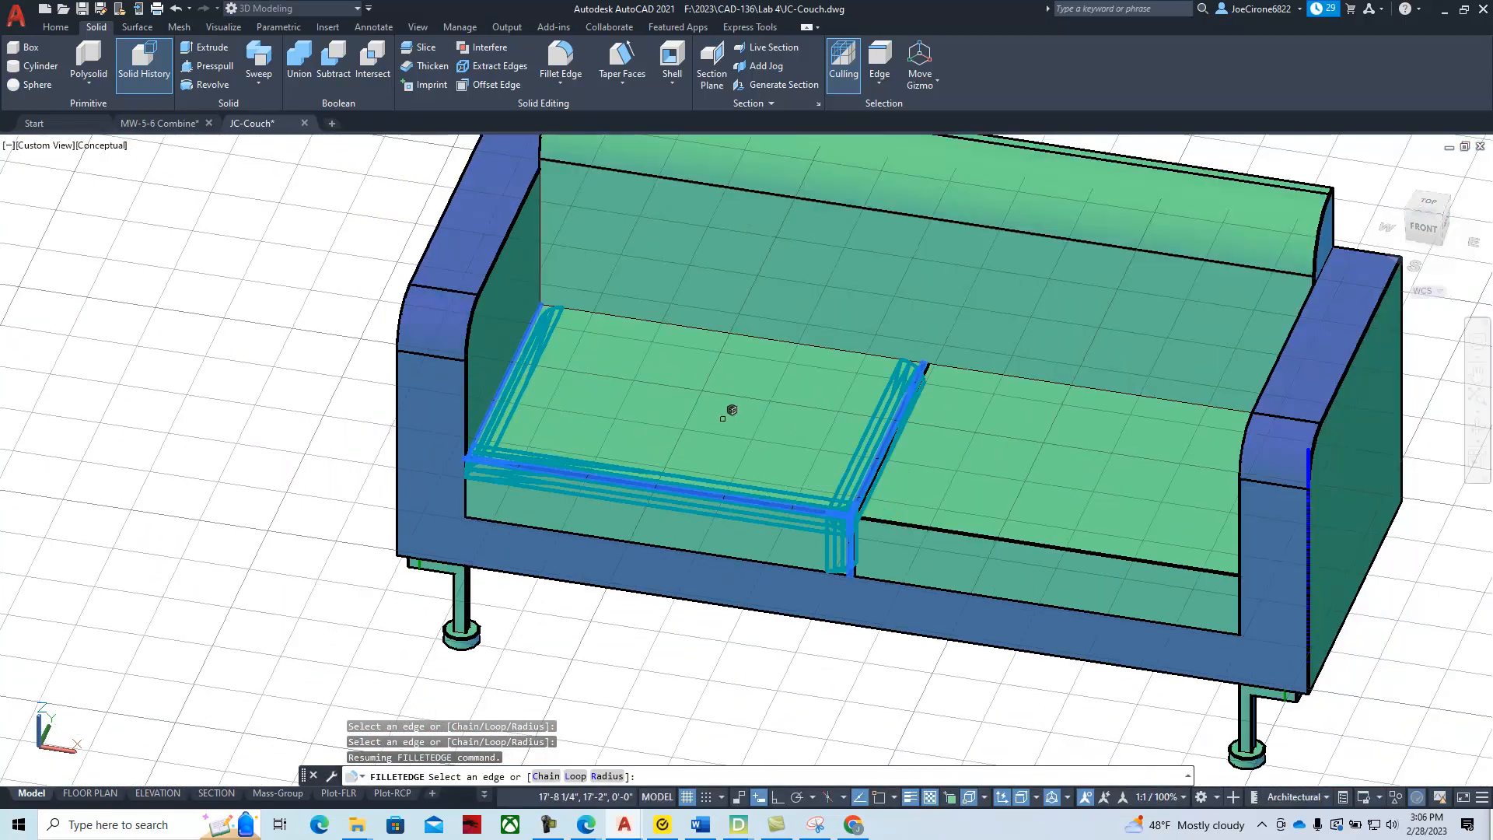
{"action": "right_click", "coordinate": [731, 417]}
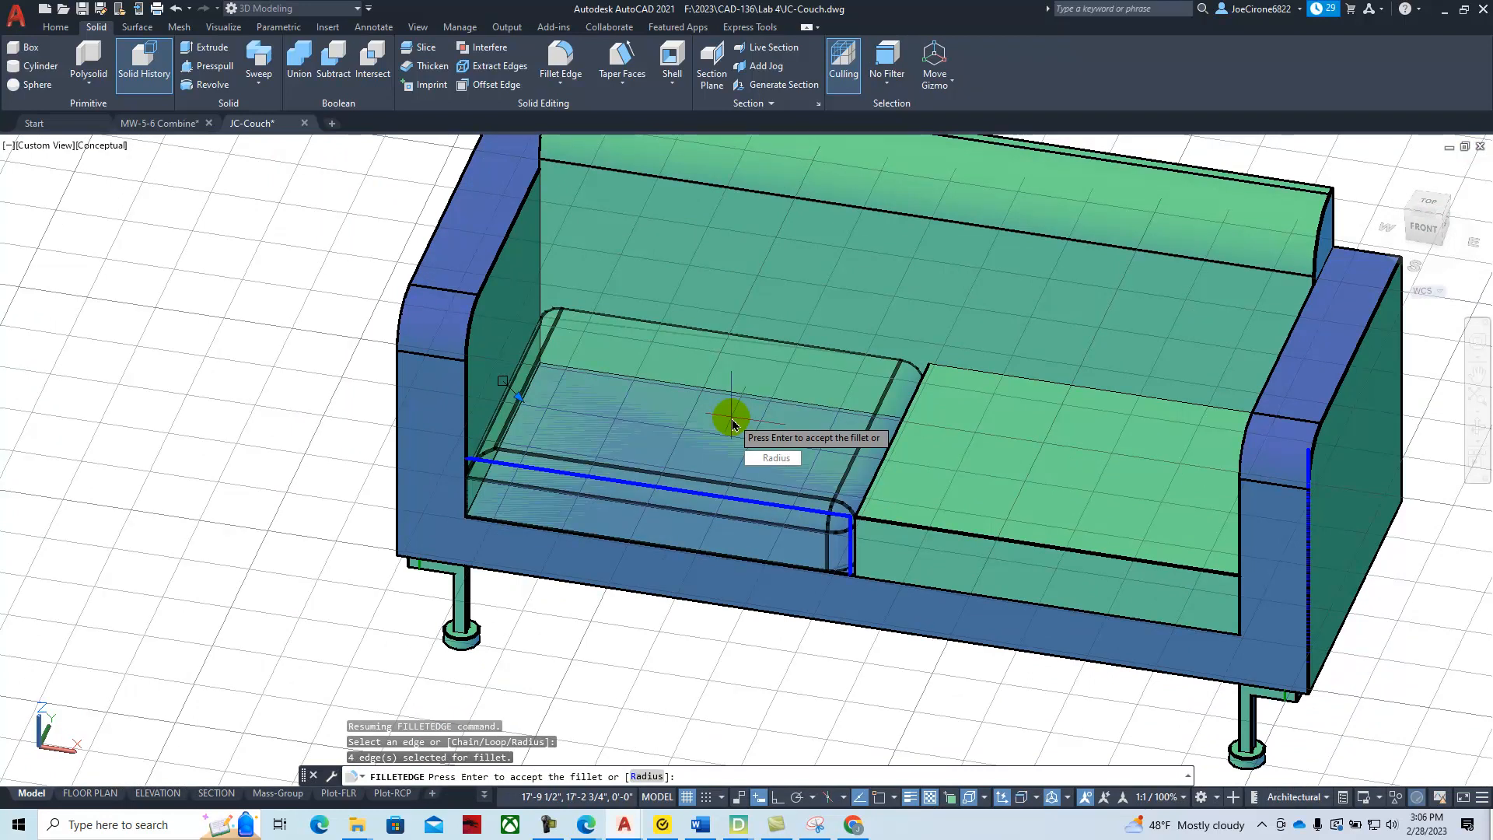
{"action": "right_click", "coordinate": [731, 418]}
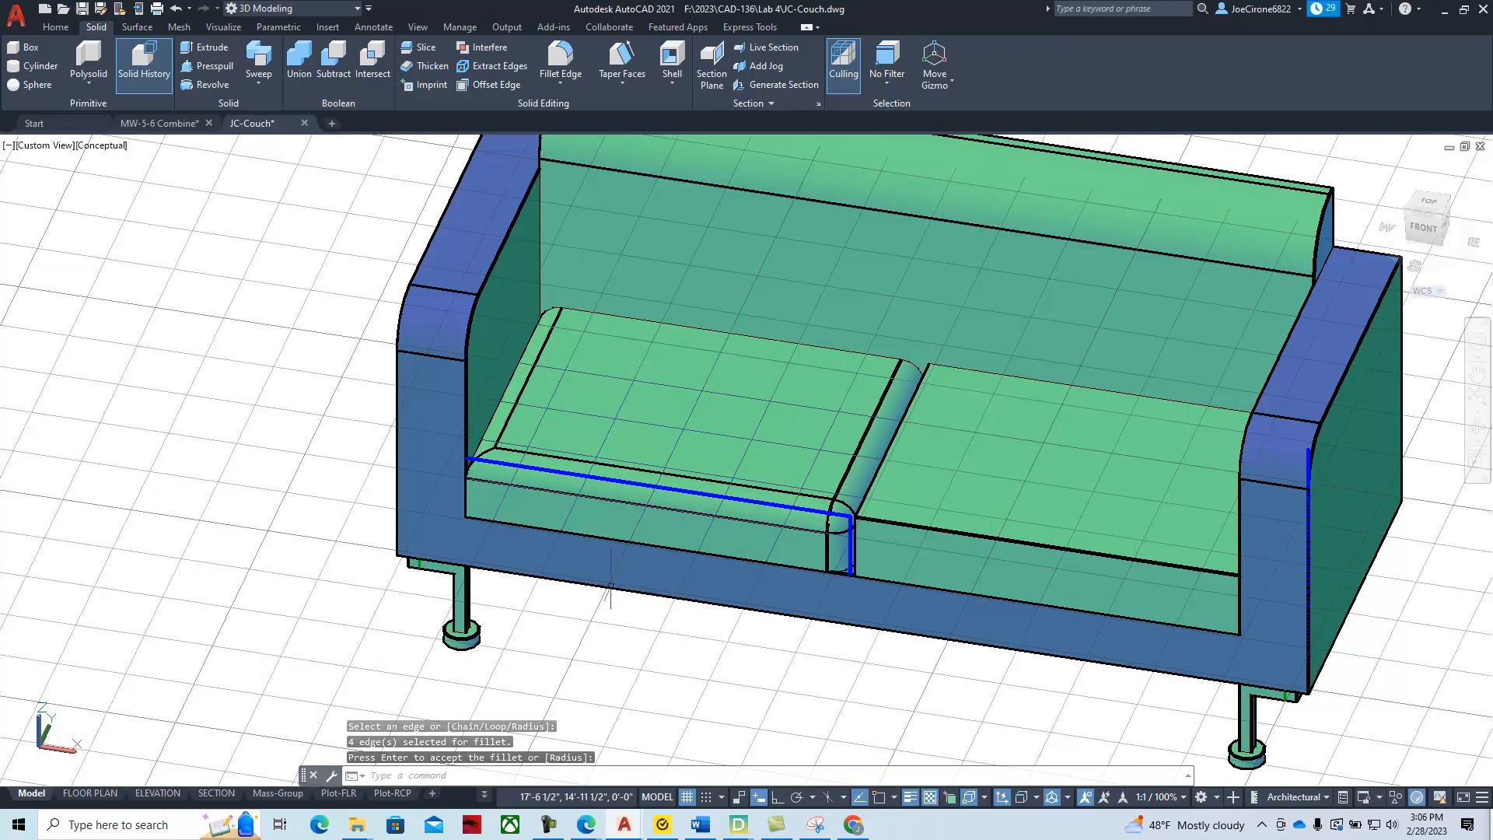
Undo the left seat cushion's edge fillet
{"action": "scroll", "coordinate": [555, 566], "scroll_direction": "up", "scroll_amount": 3}
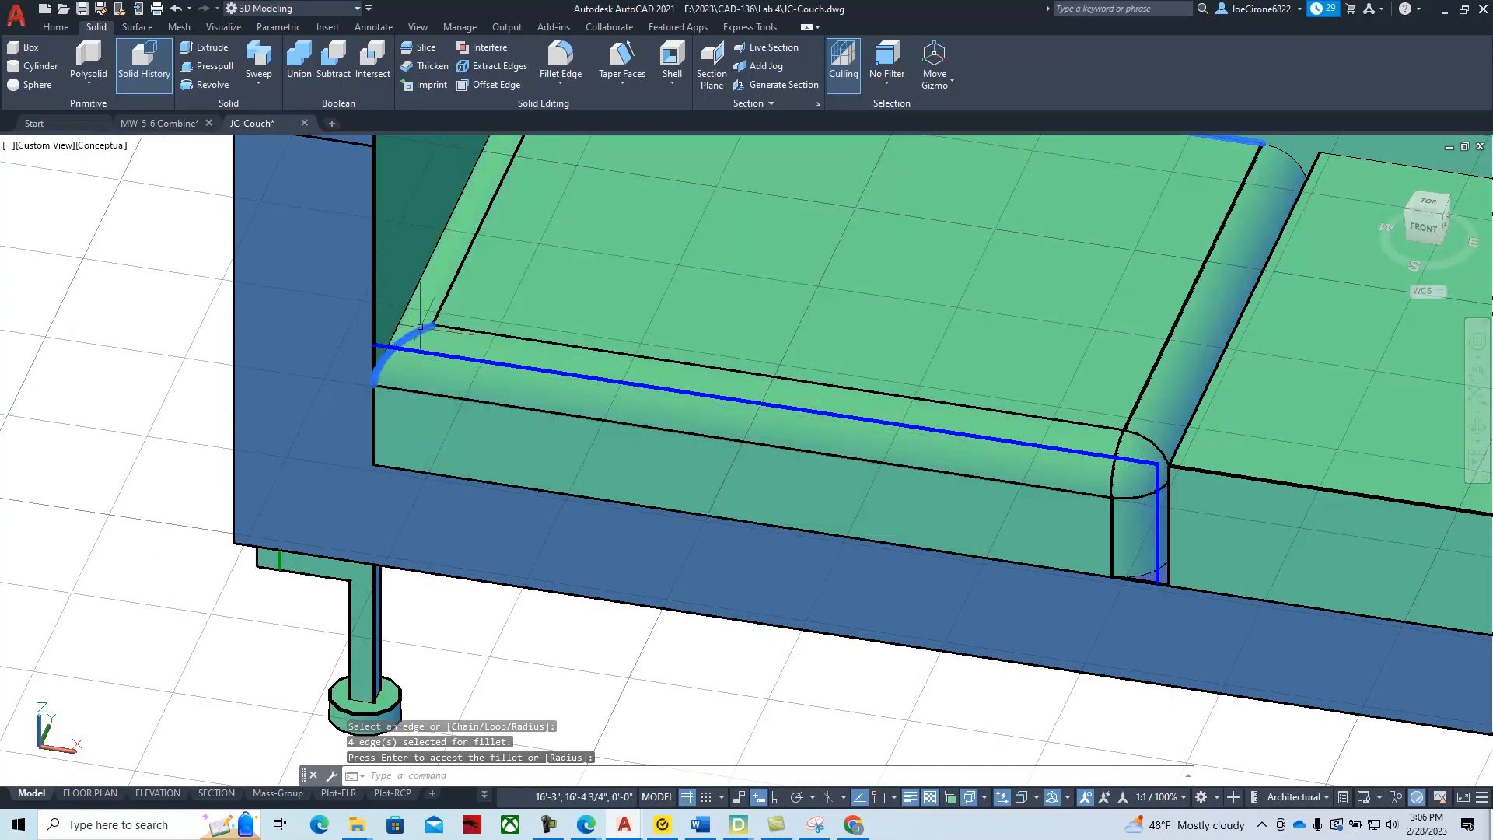
{"action": "scroll", "coordinate": [361, 386], "scroll_direction": "down", "scroll_amount": 1}
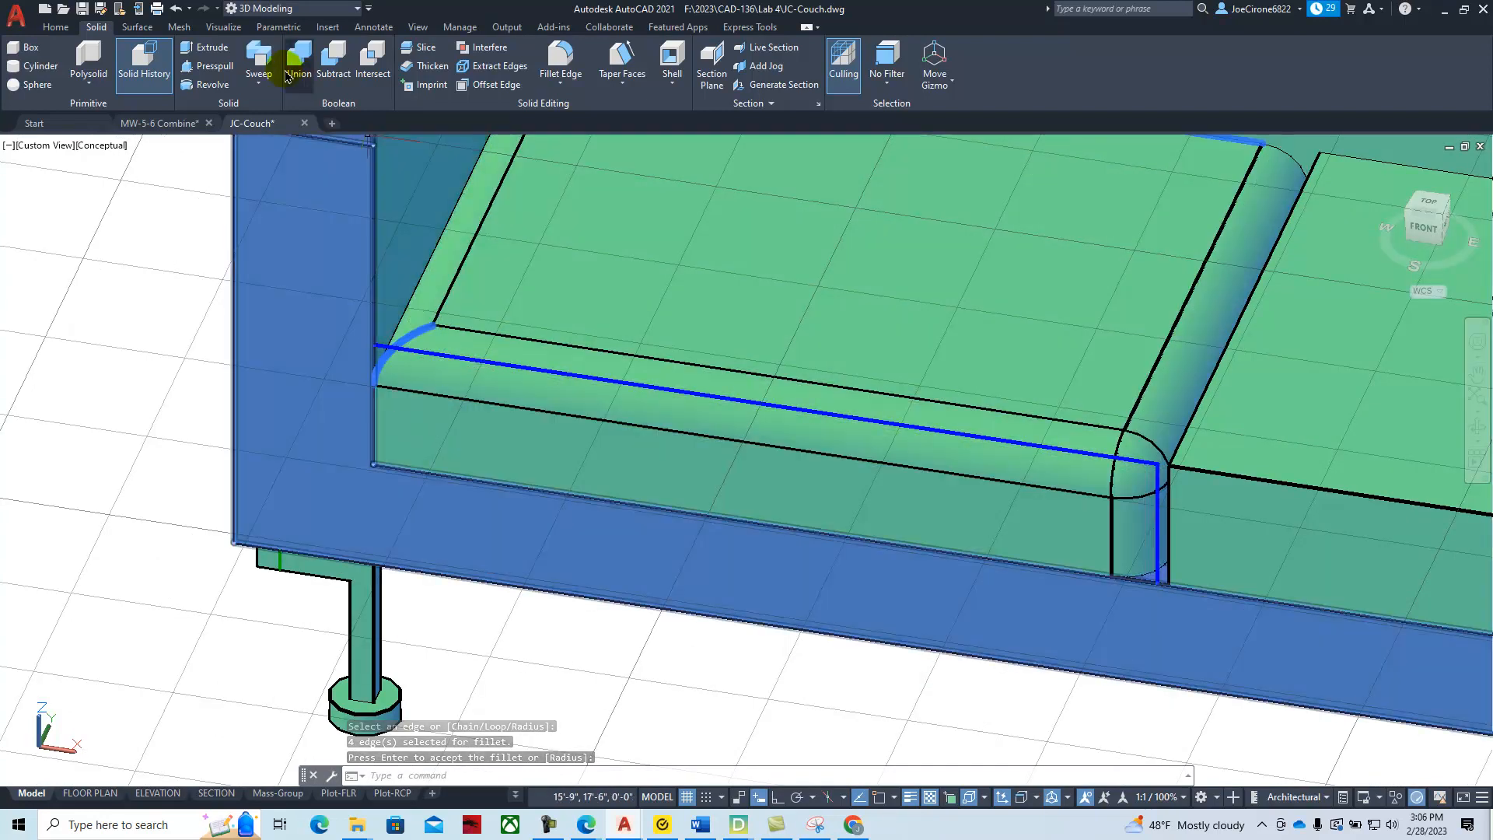
{"action": "left_click", "coordinate": [177, 9]}
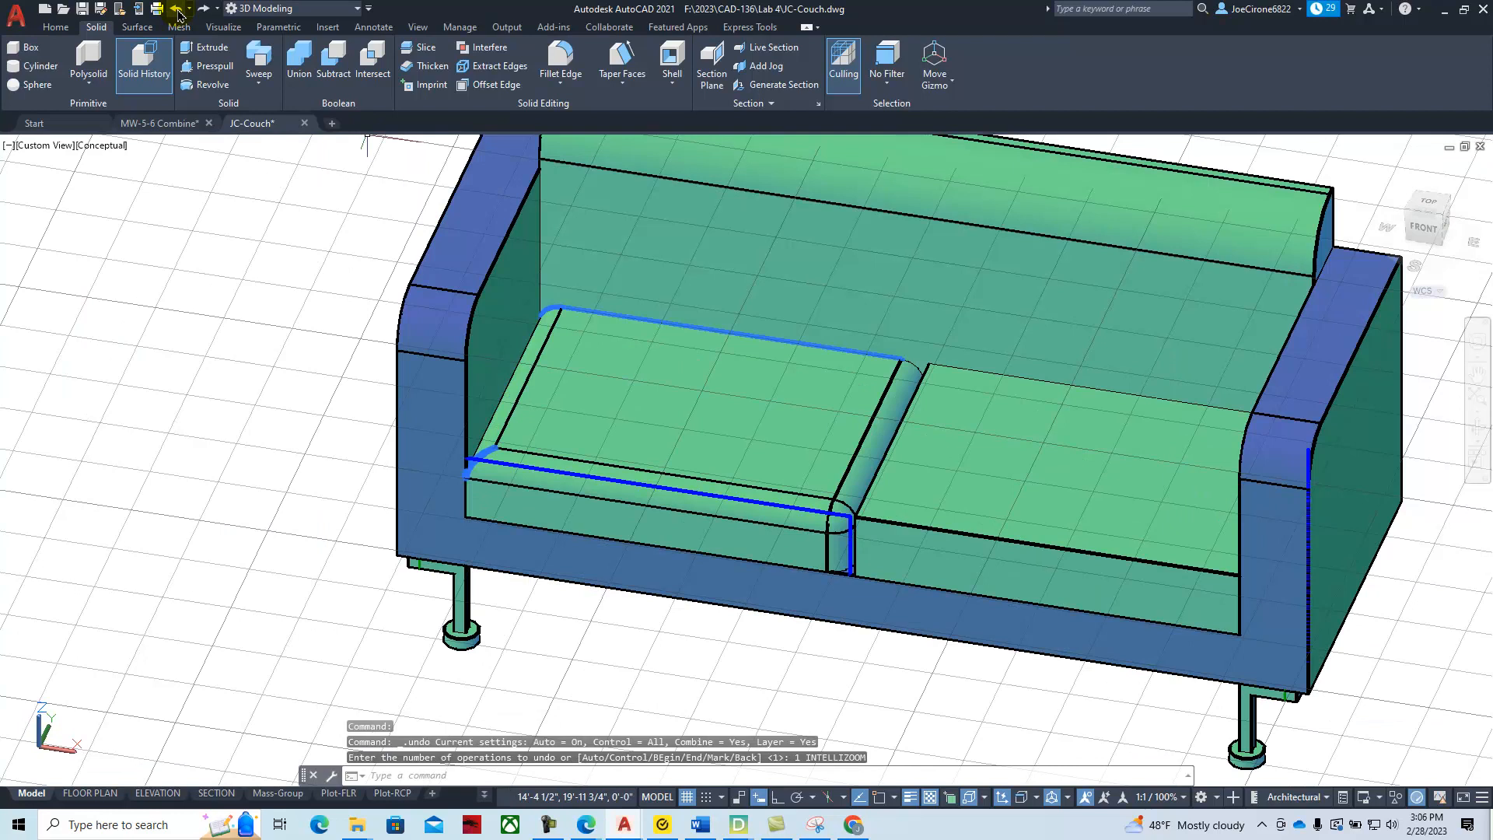
{"action": "left_click", "coordinate": [178, 10]}
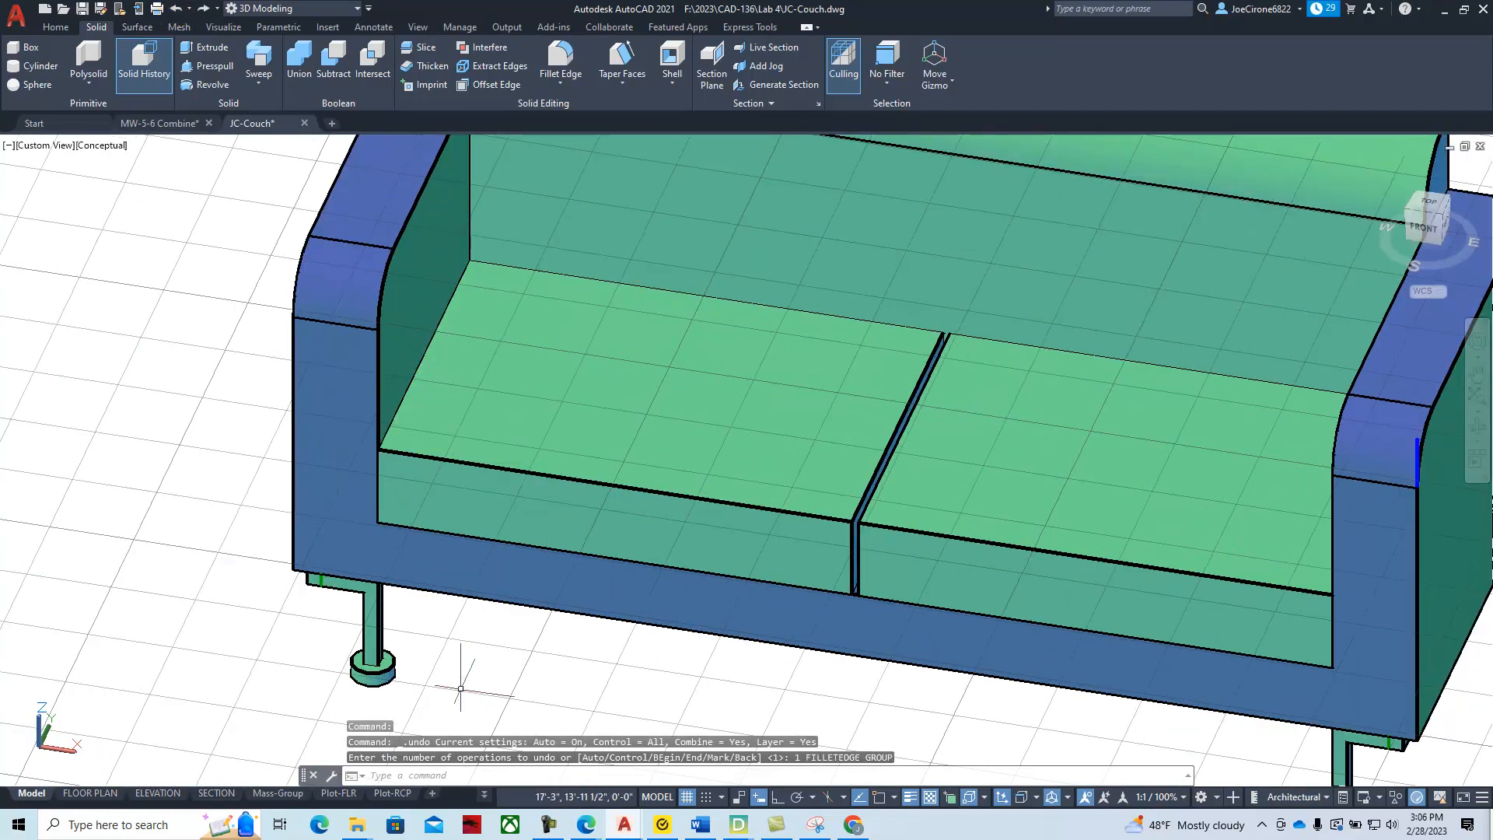
Check which layer the sofa's arm-and-base solid is on, then clear the selection
{"action": "left_click", "coordinate": [454, 498]}
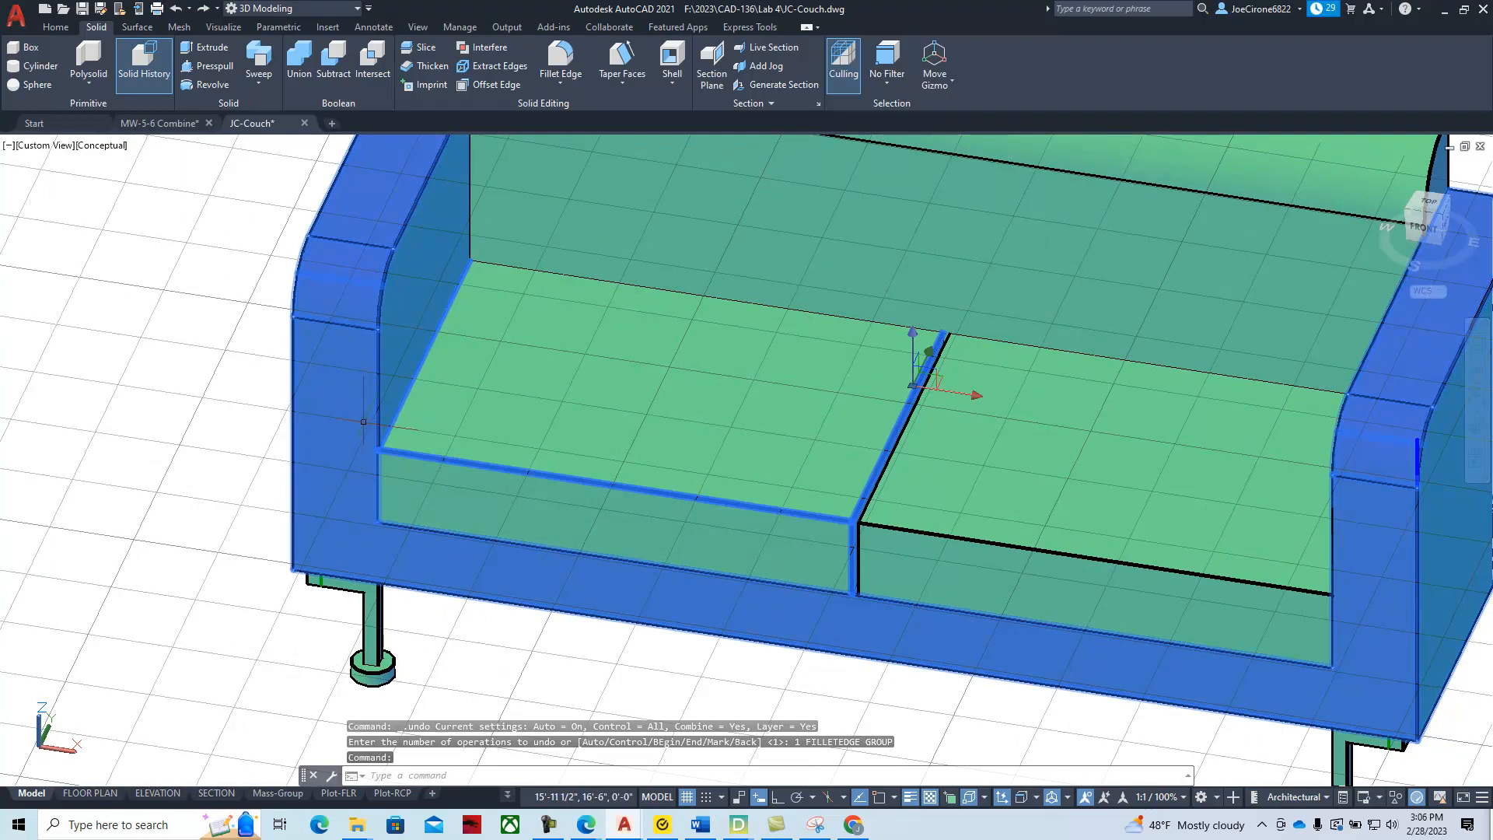
{"action": "key", "text": "Escape"}
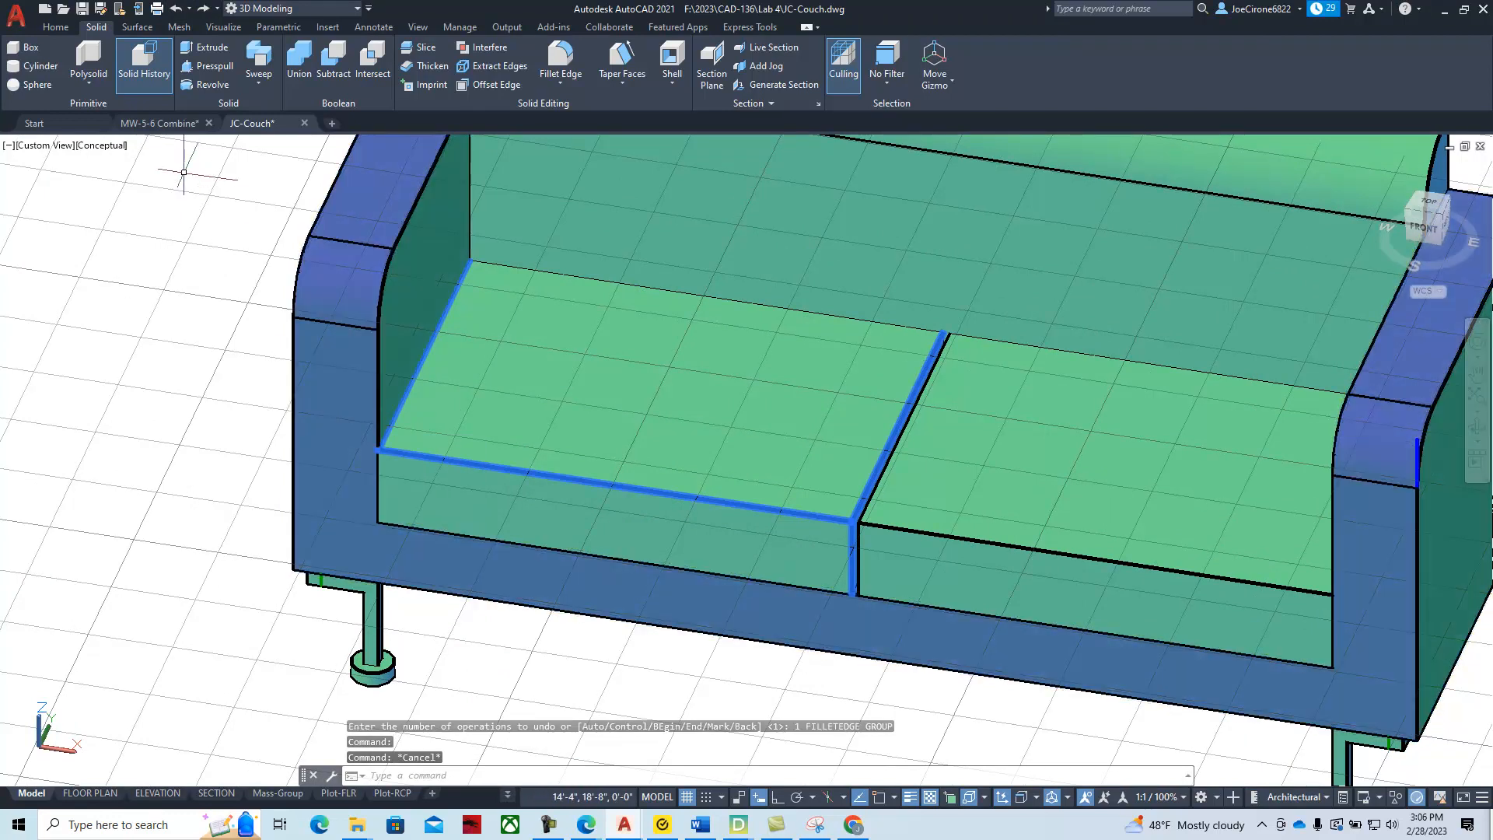
{"action": "left_click", "coordinate": [292, 561]}
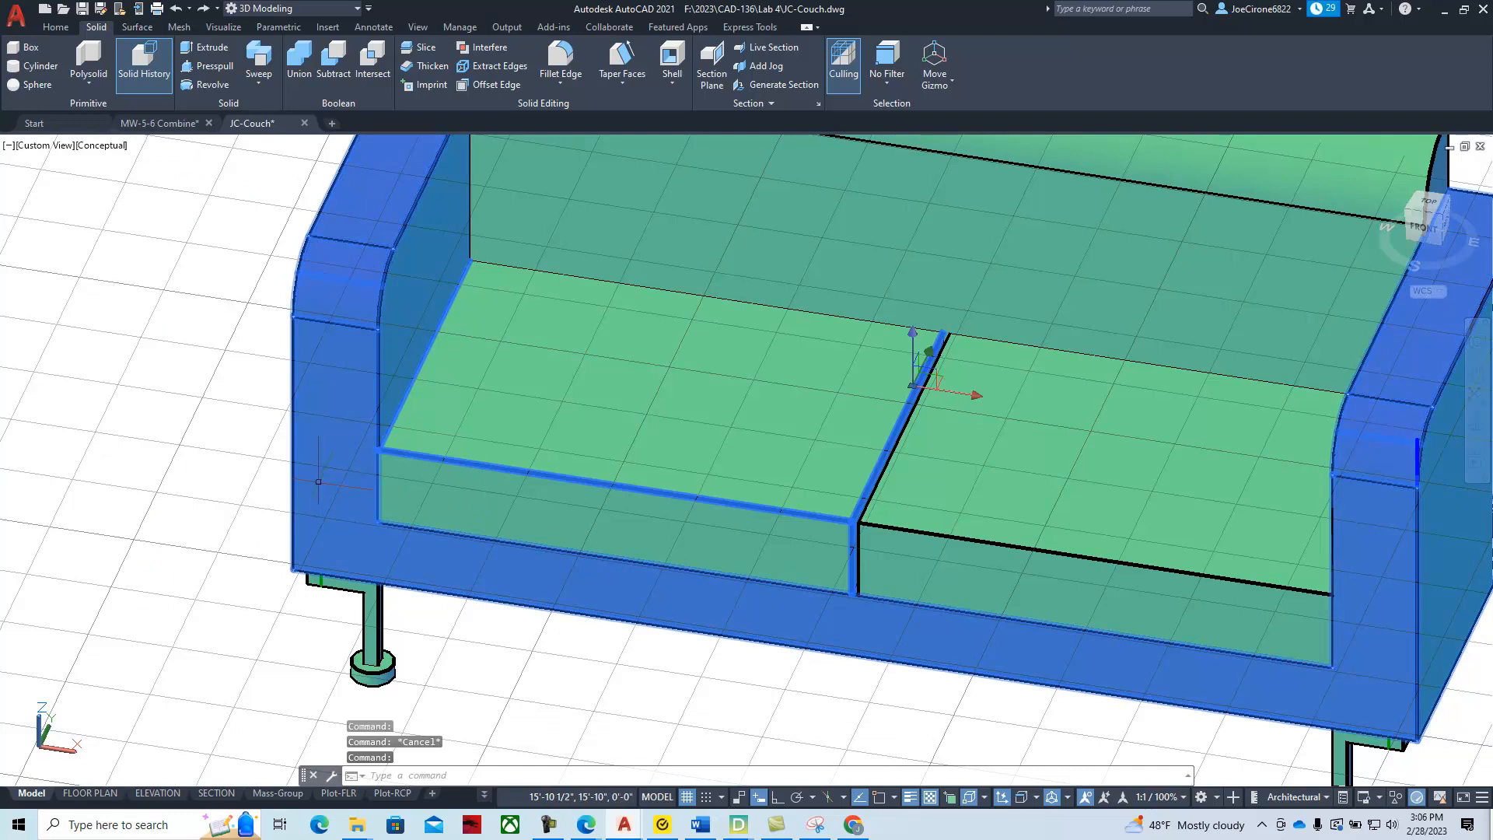
{"action": "right_click", "coordinate": [317, 479]}
{"action": "left_click", "coordinate": [379, 472]}
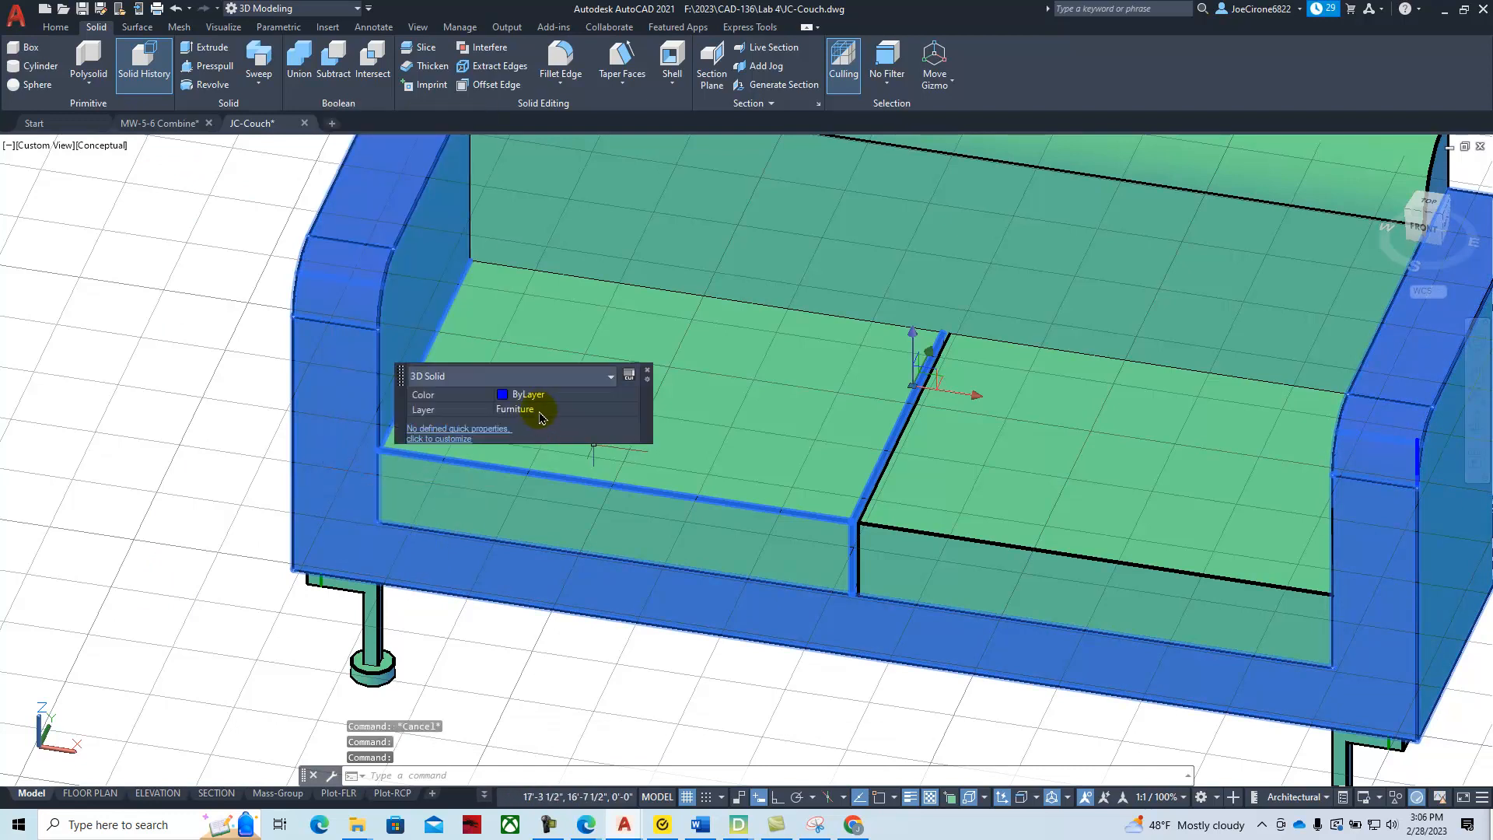
{"action": "key", "text": "Escape"}
{"action": "key", "text": "Escape"}
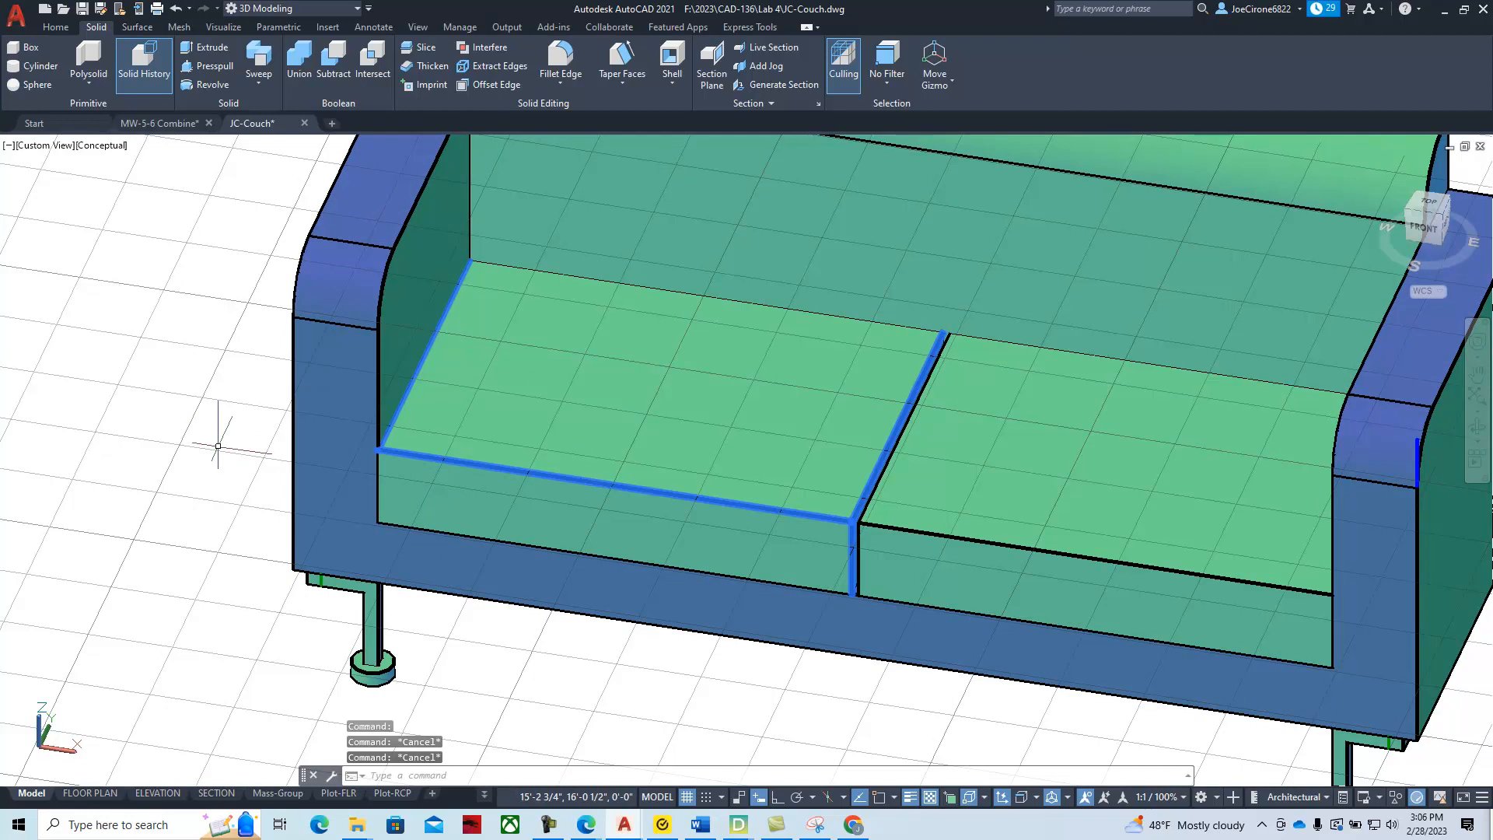
Turn off the Furniture layer to hide the sofa's arms and base around the cushions
{"action": "key", "text": "Return"}
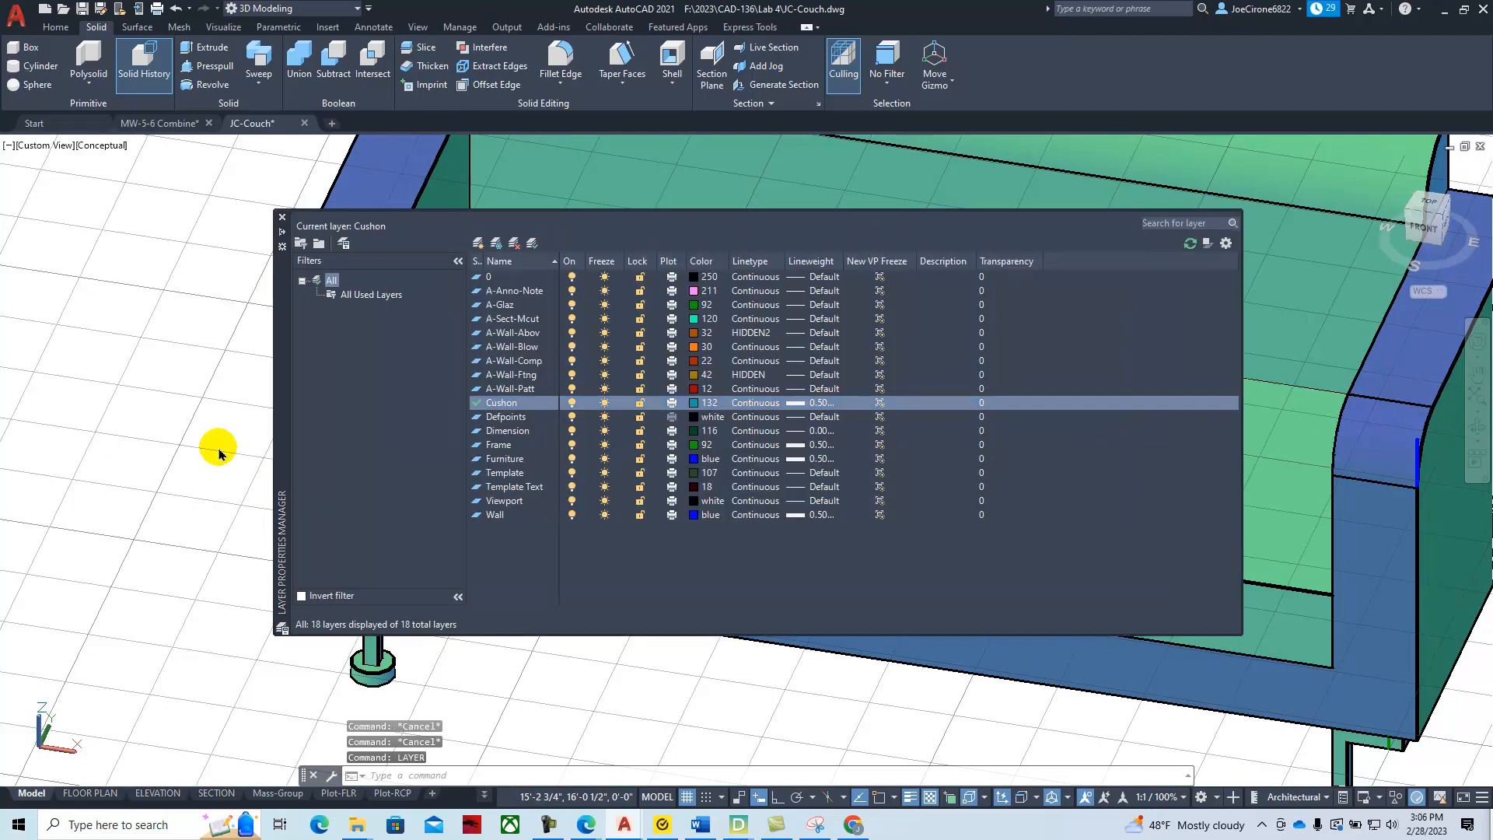
{"action": "left_click", "coordinate": [530, 465]}
{"action": "left_click", "coordinate": [573, 460]}
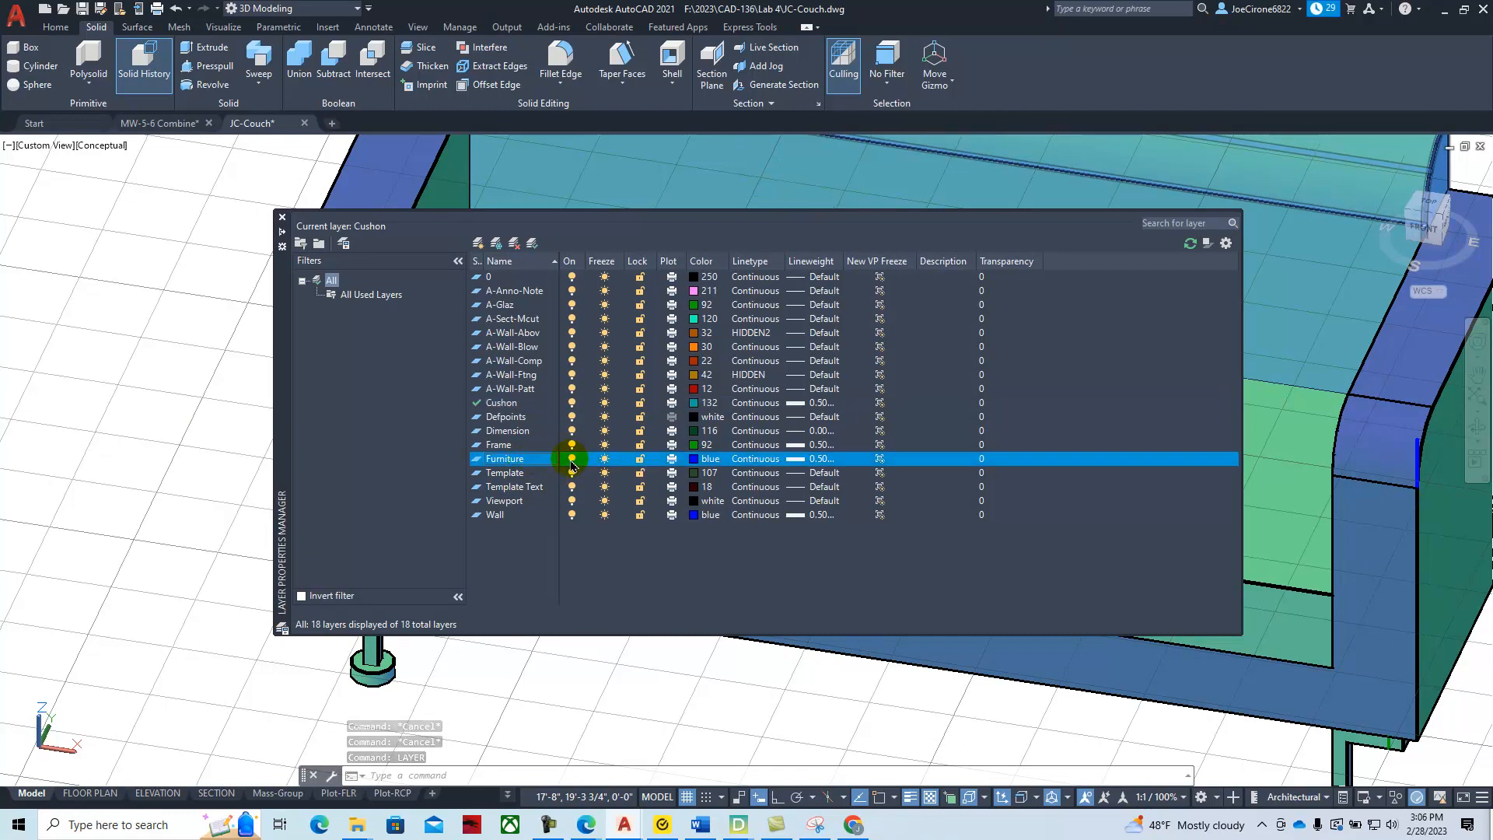
{"action": "left_click", "coordinate": [167, 414]}
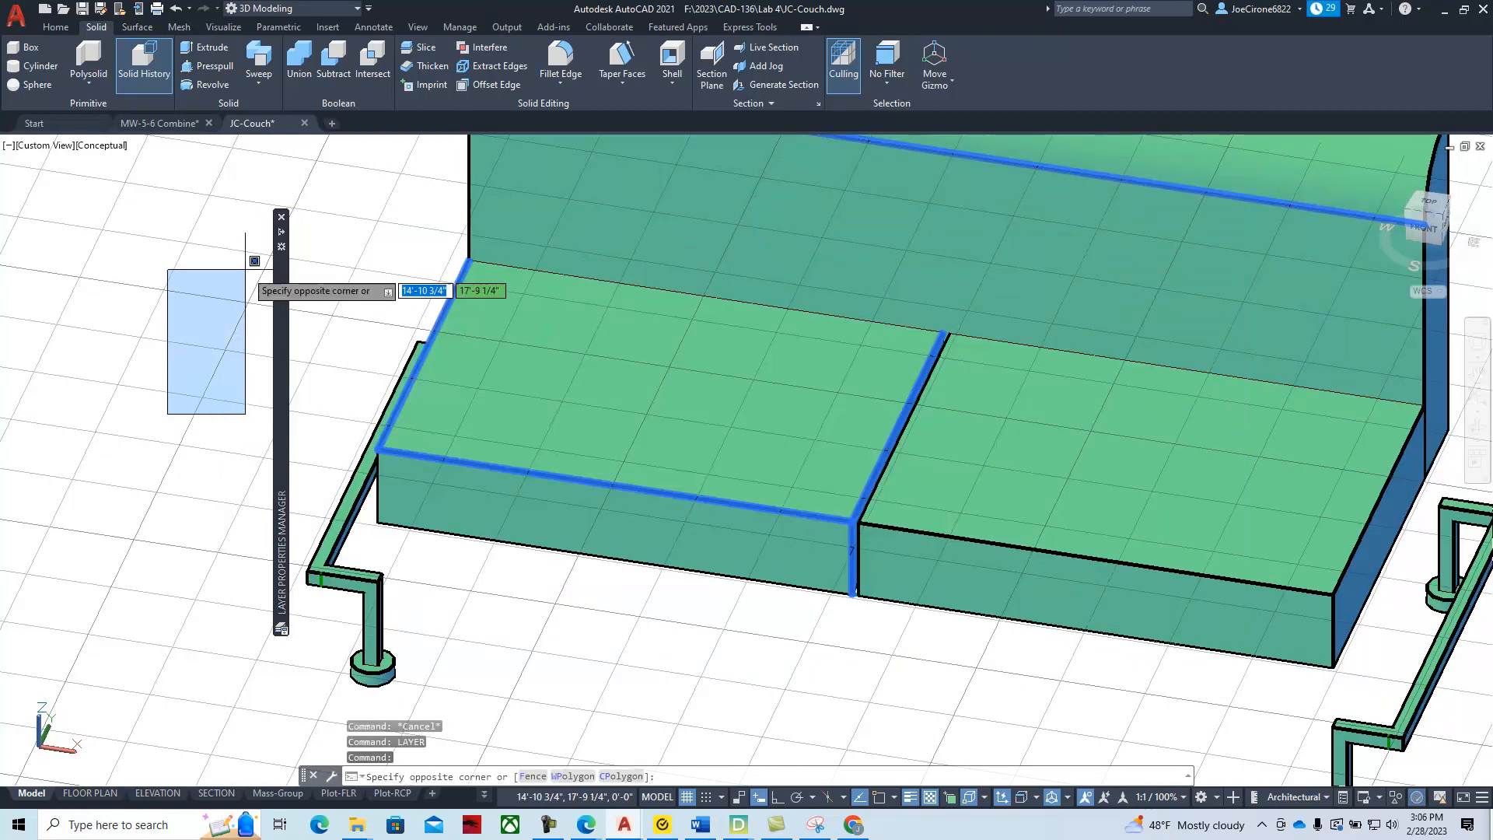
{"action": "key", "text": "Escape"}
{"action": "key", "text": "Escape"}
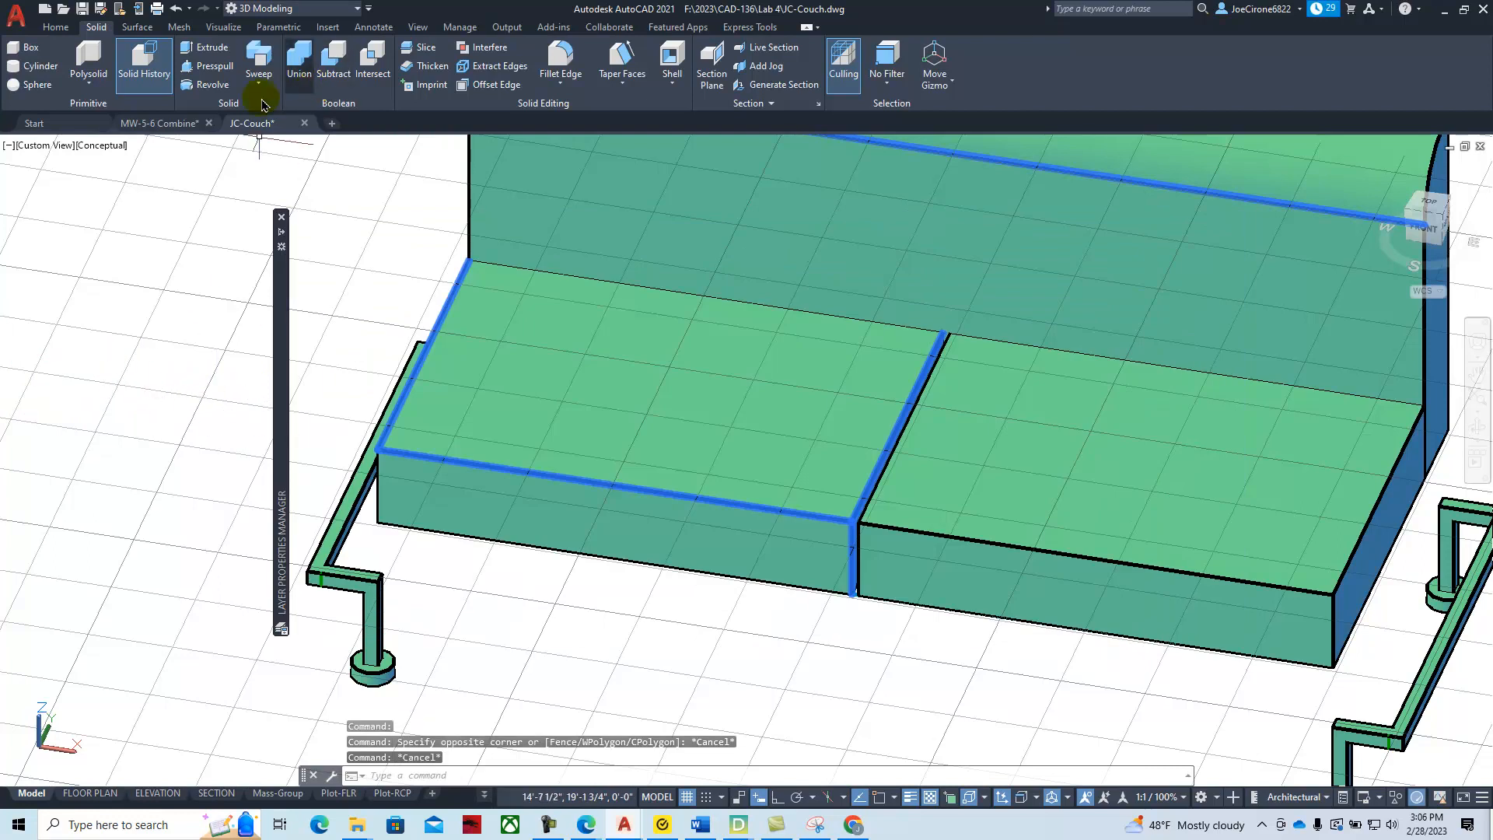
Fillet the left seat cushion's four top edges and both front vertical edges with a 2-inch radius
{"action": "left_click", "coordinate": [560, 70]}
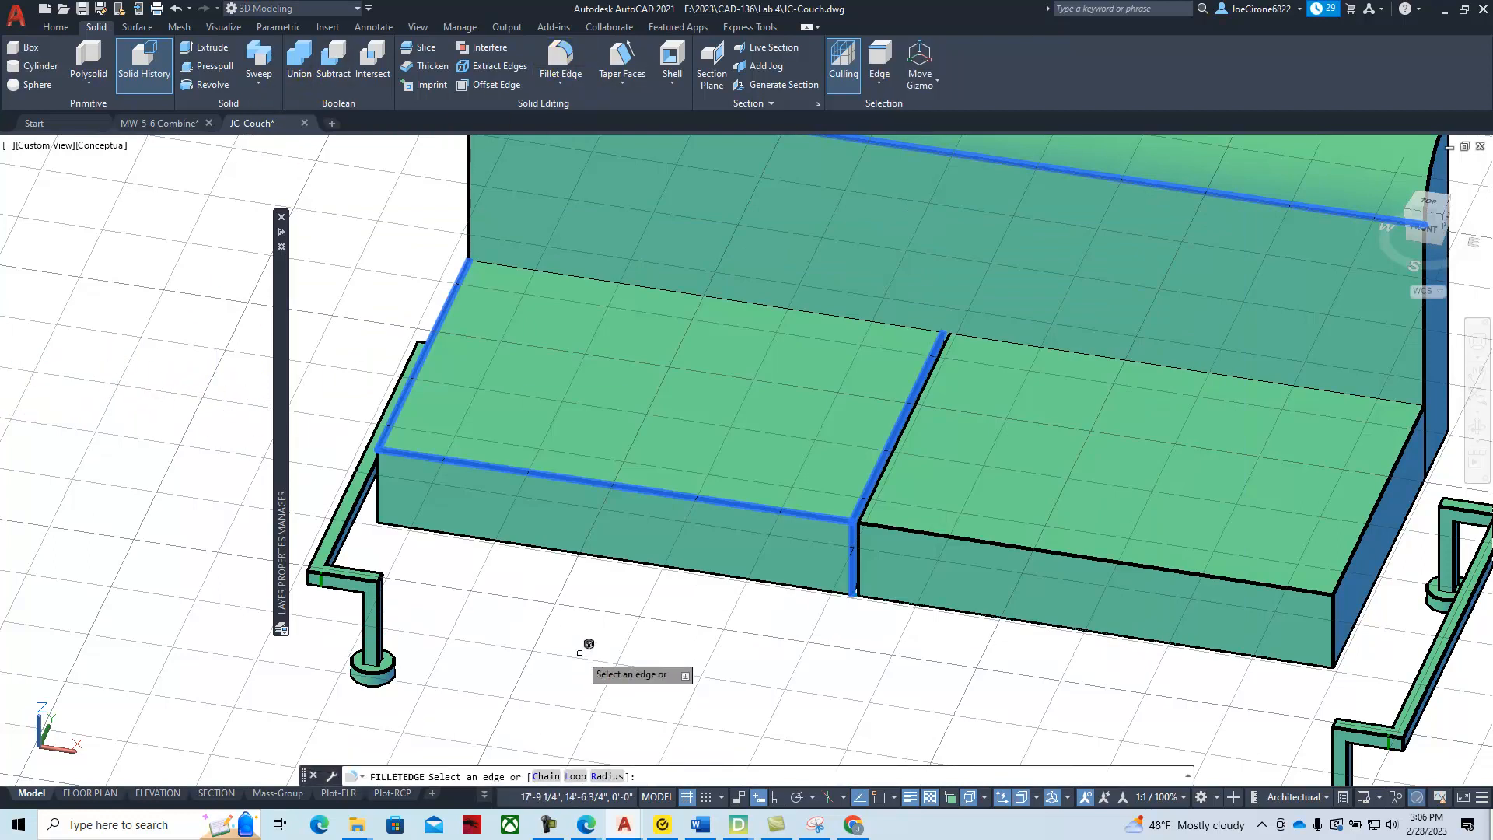
{"action": "key", "text": "Down"}
{"action": "left_click", "coordinate": [627, 725]}
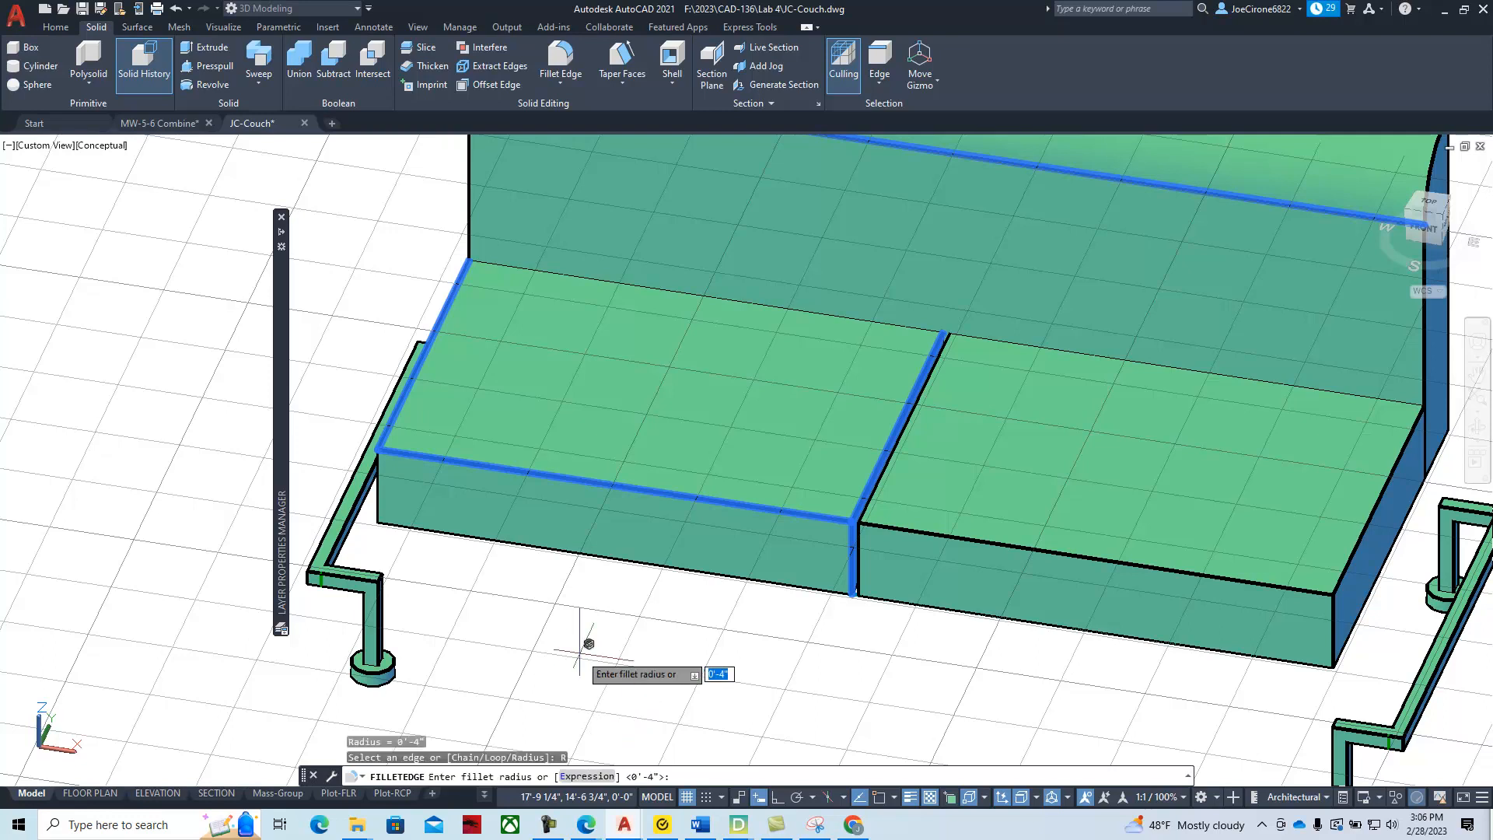
{"action": "type", "text": "2"}
{"action": "key", "text": "Return"}
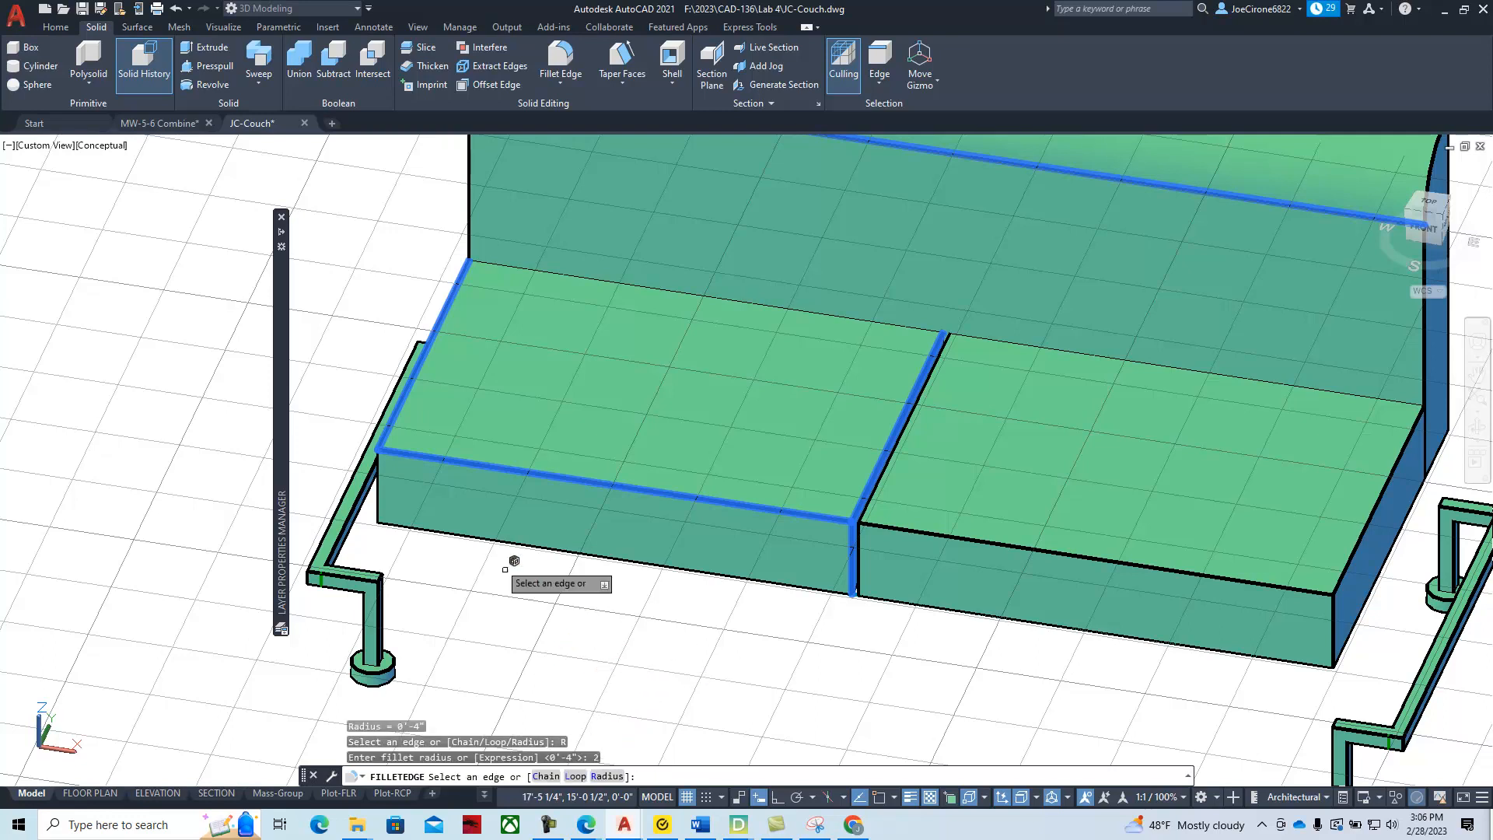
{"action": "left_click", "coordinate": [807, 513]}
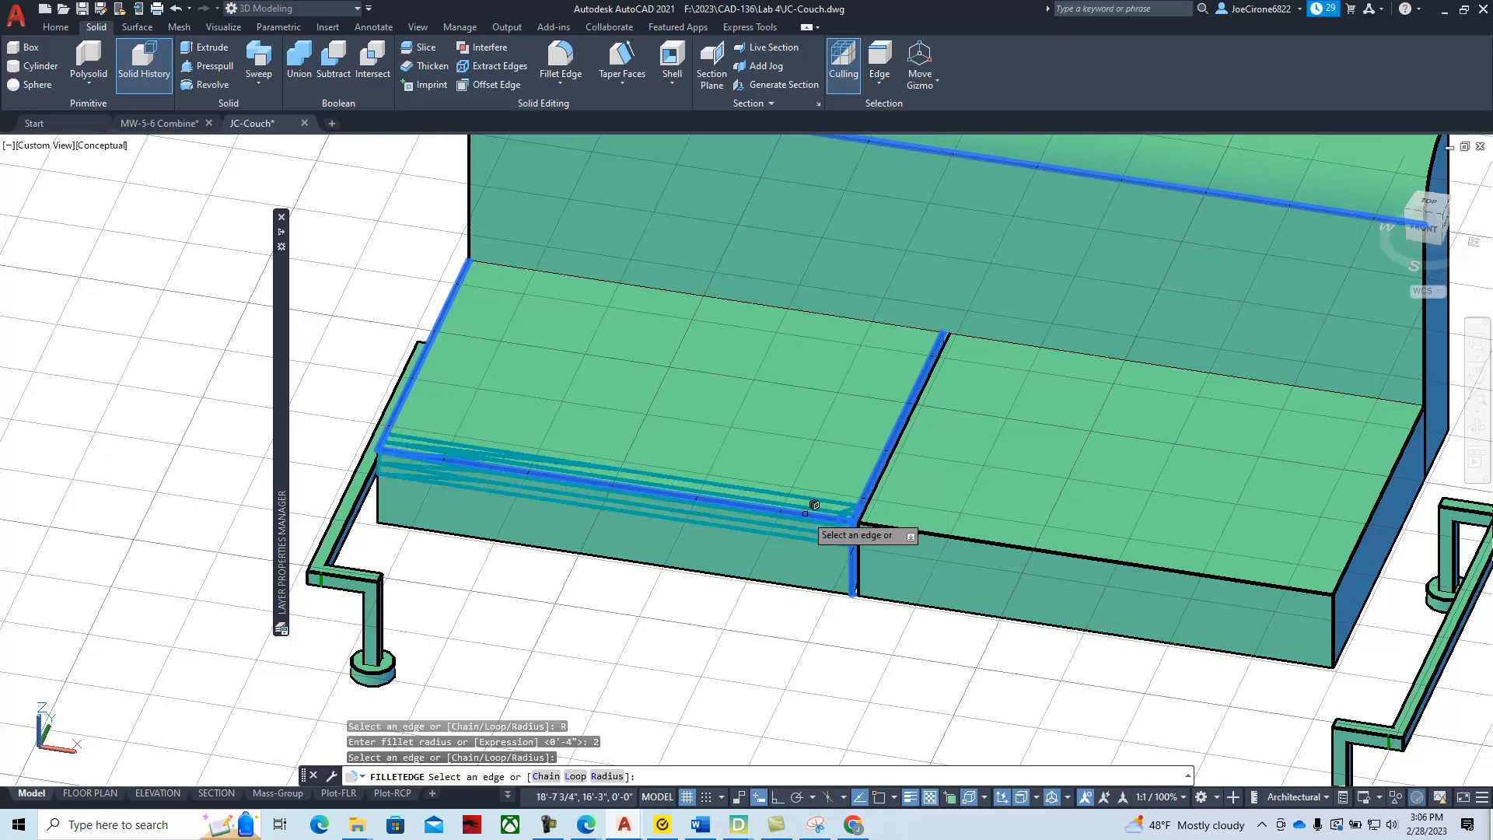
{"action": "left_click", "coordinate": [888, 458]}
{"action": "left_click", "coordinate": [853, 587]}
{"action": "left_click", "coordinate": [378, 485]}
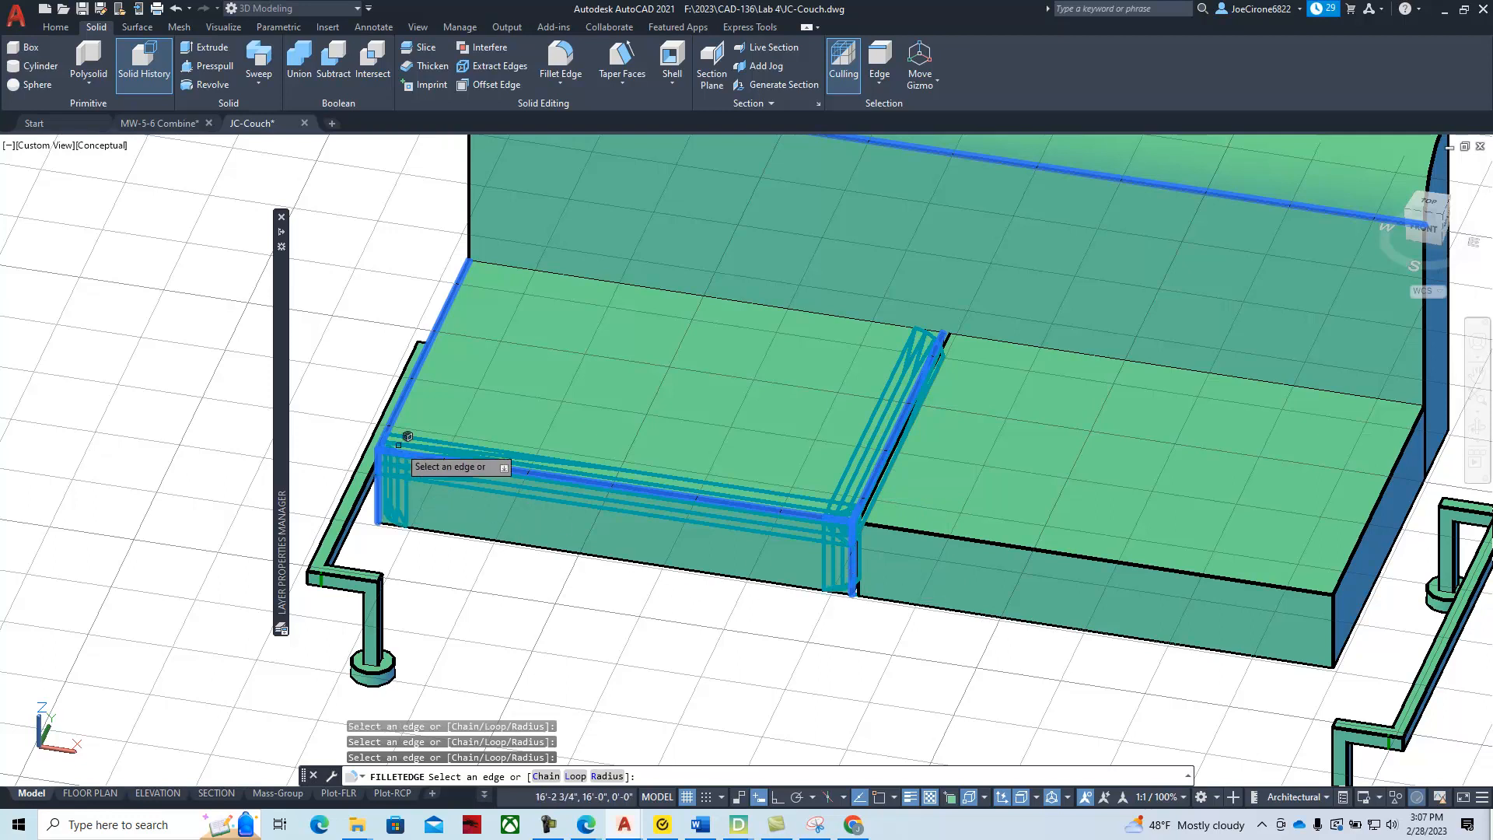
{"action": "left_click", "coordinate": [455, 297]}
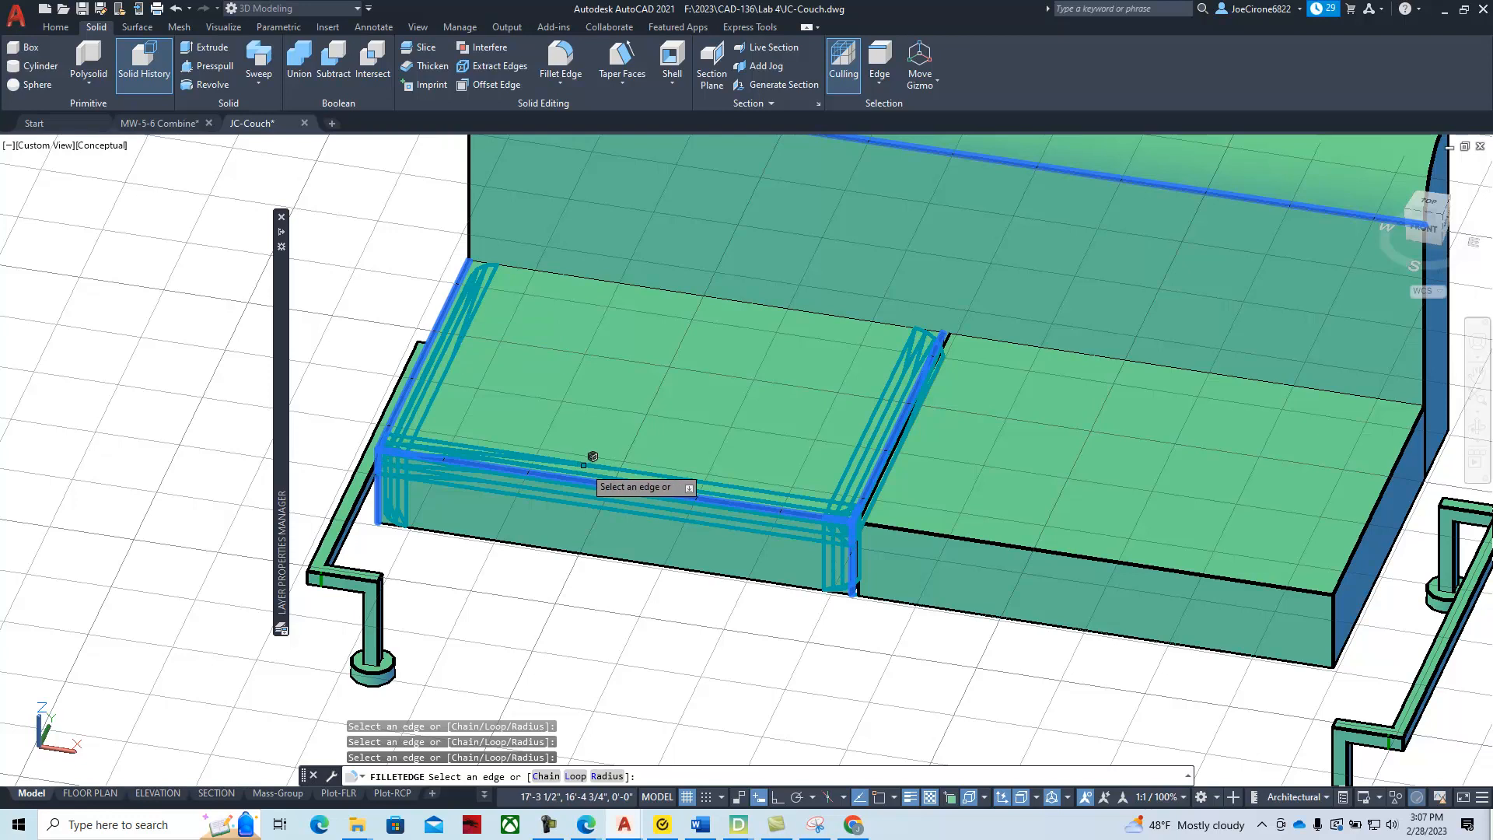
{"action": "left_click", "coordinate": [840, 316]}
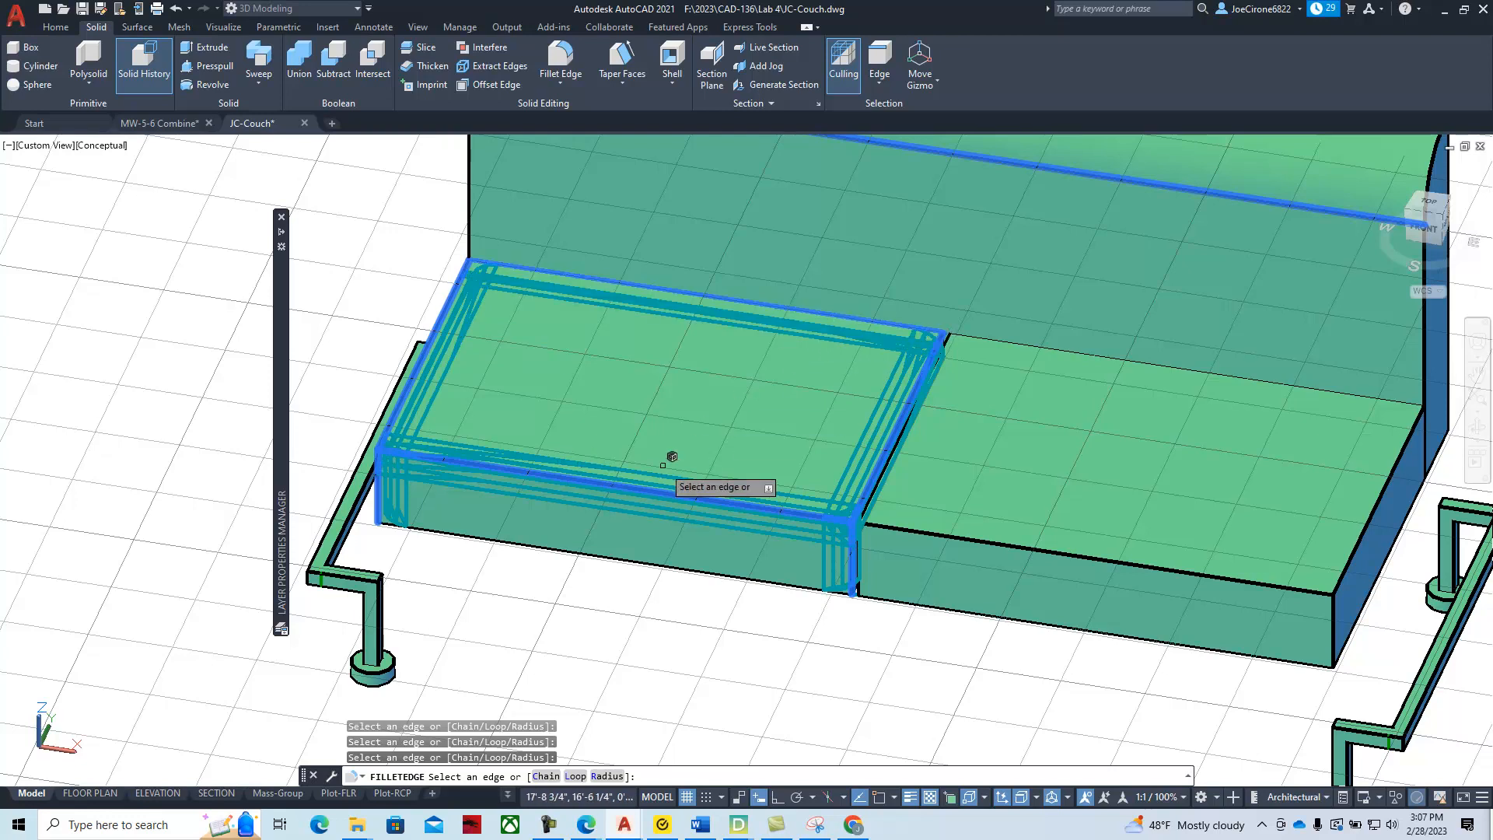
{"action": "middle_click_drag", "start_coordinate": [234, 357], "coordinate": [510, 314], "text": "shift"}
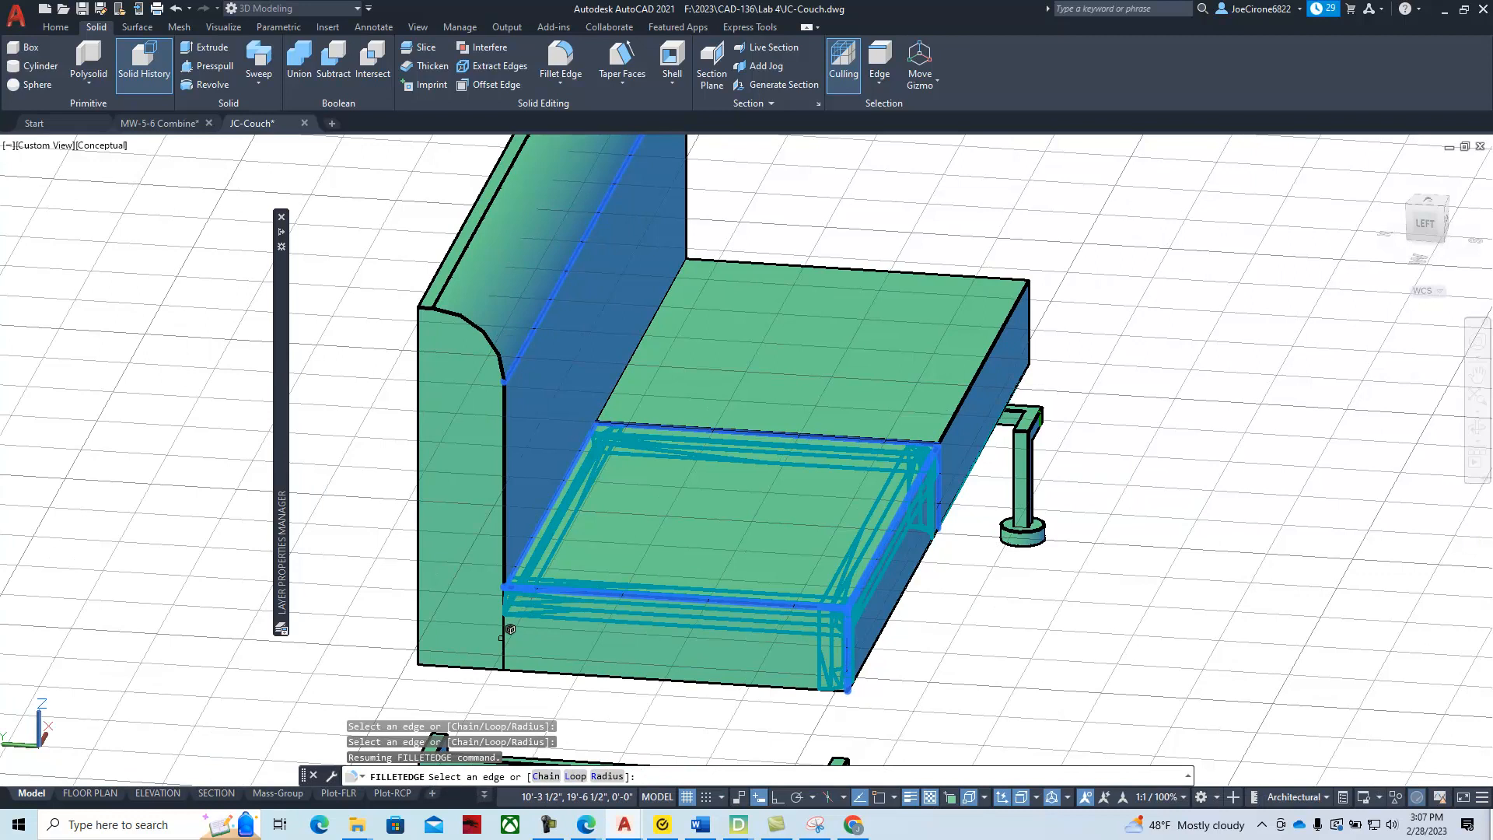
{"action": "middle_click_drag", "start_coordinate": [973, 674], "coordinate": [783, 674]}
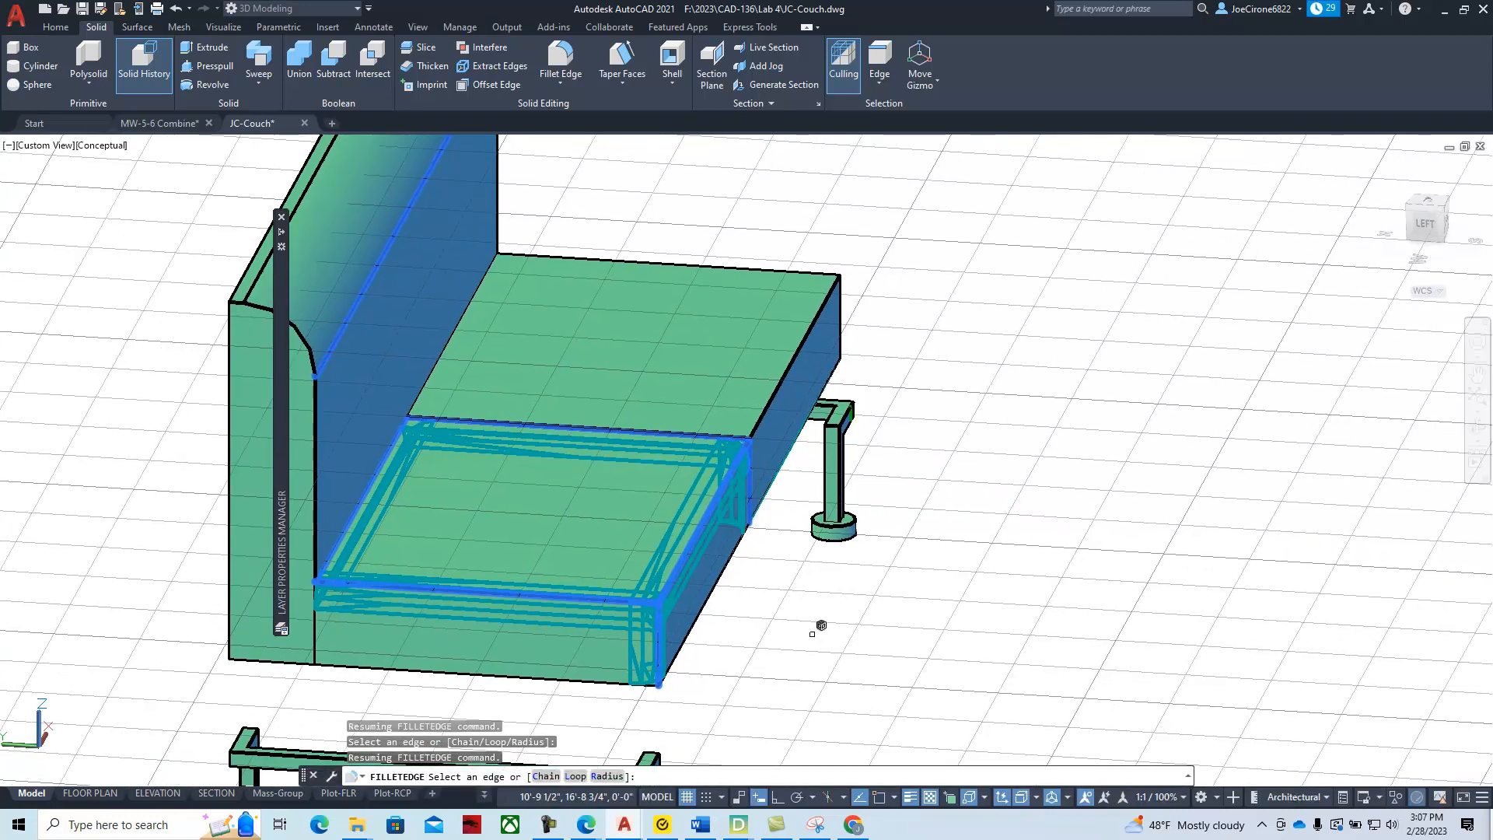
{"action": "middle_click_drag", "start_coordinate": [827, 626], "coordinate": [897, 697], "text": "shift"}
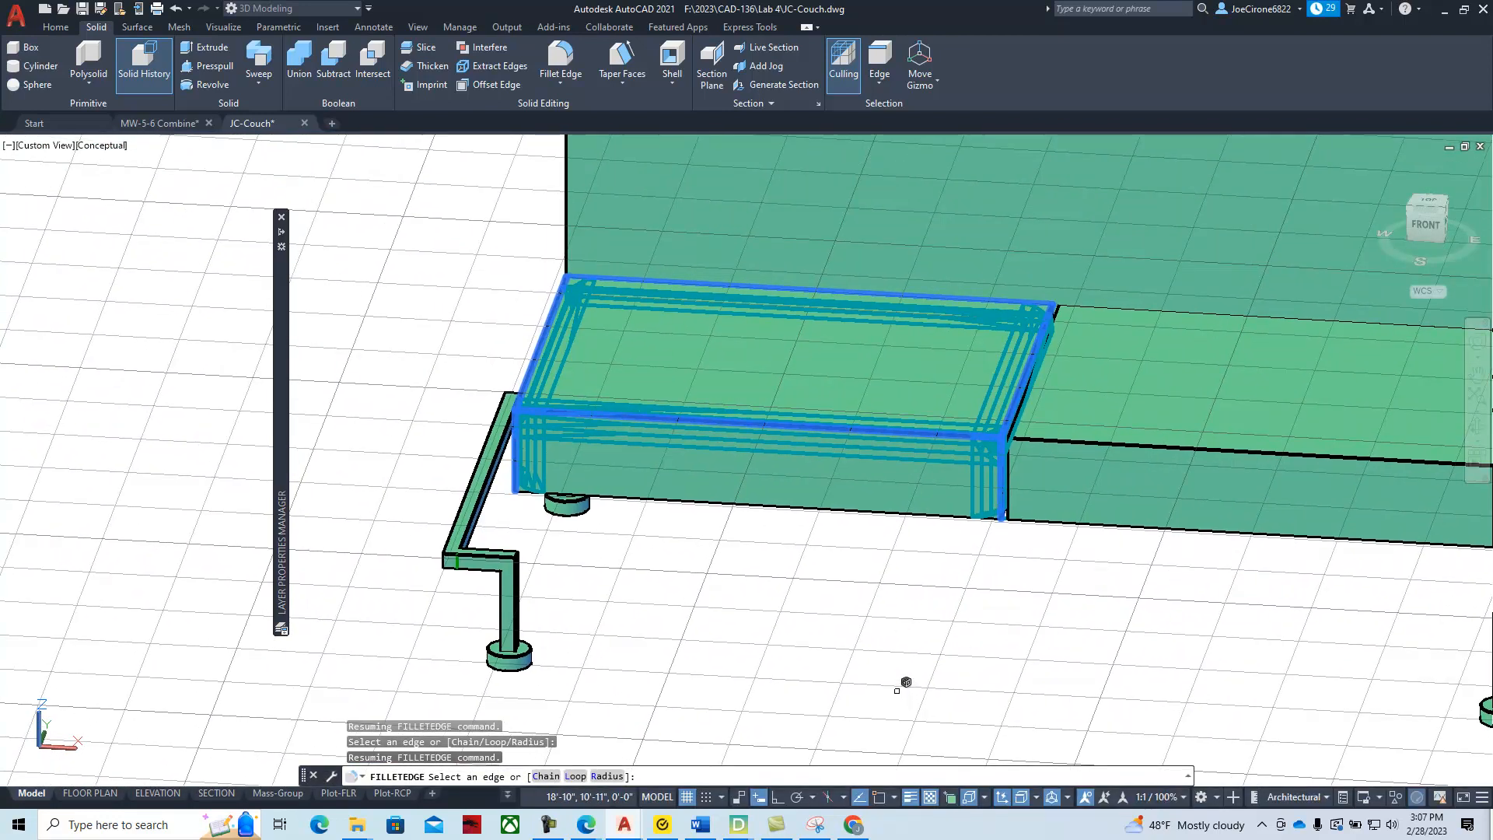
{"action": "key", "text": "Return"}
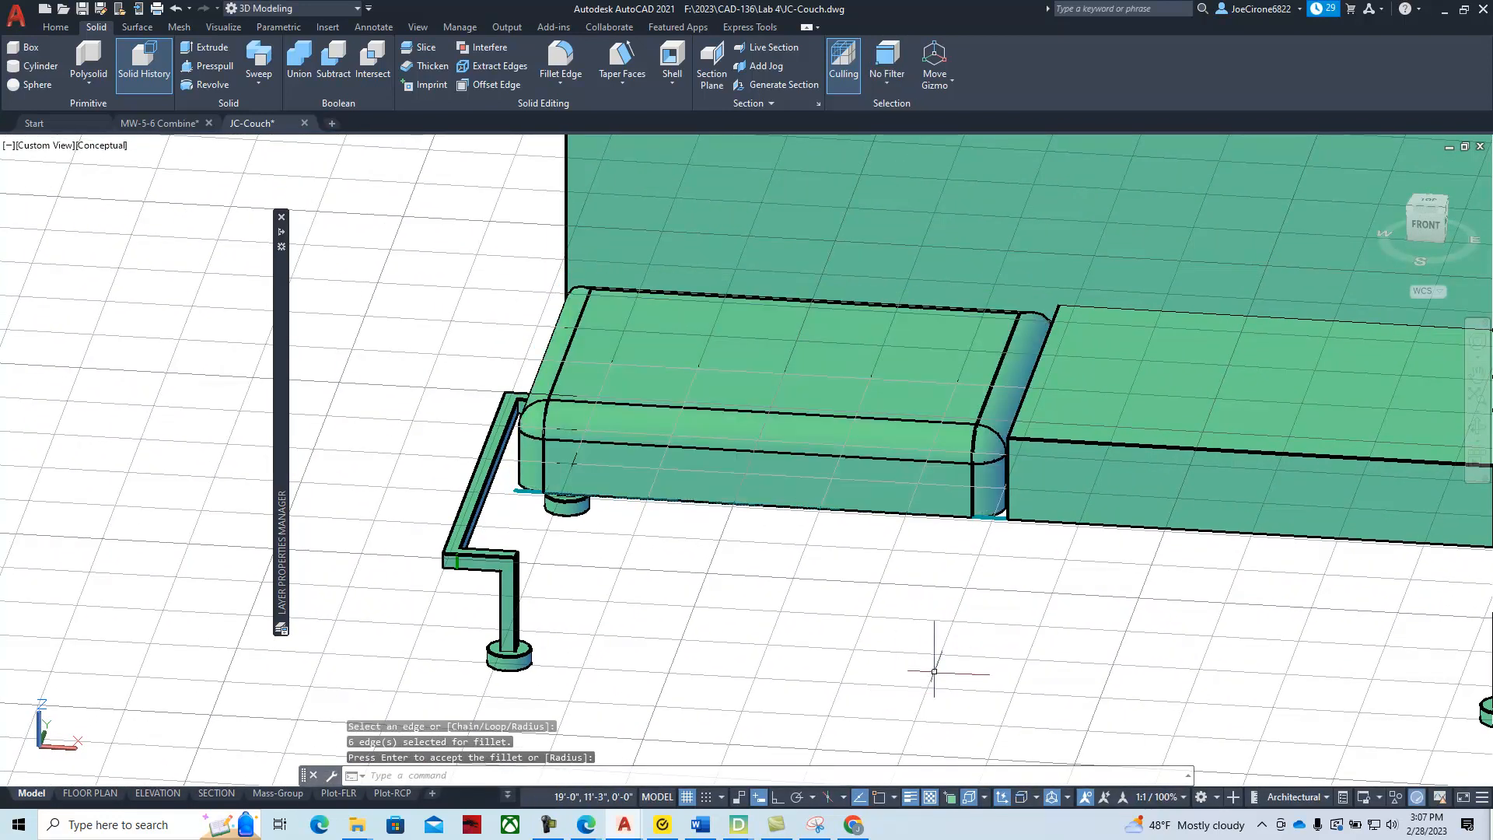
{"action": "scroll", "coordinate": [1014, 650], "scroll_direction": "down", "scroll_amount": 5}
{"action": "scroll", "coordinate": [832, 599], "scroll_direction": "up", "scroll_amount": 5}
{"action": "key", "text": "Return"}
Fillet the right seat cushion's top front edge, both top side edges and both front vertical edges with the 2-inch radius
{"action": "scroll", "coordinate": [809, 558], "scroll_direction": "up", "scroll_amount": 3}
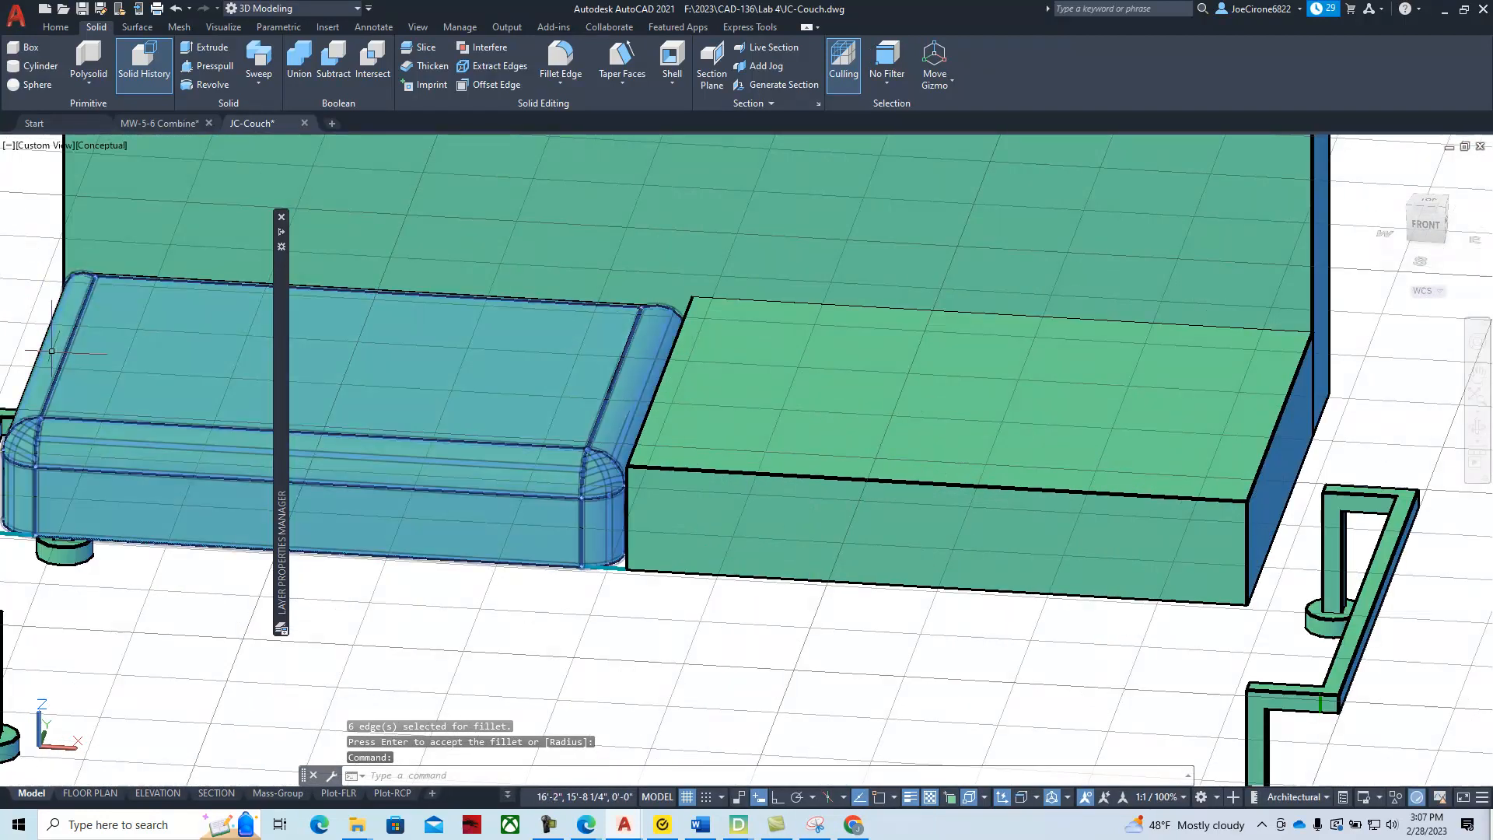
{"action": "middle_click_drag", "start_coordinate": [51, 351], "coordinate": [15, 381], "text": "shift"}
{"action": "middle_click_drag", "start_coordinate": [407, 577], "coordinate": [444, 615]}
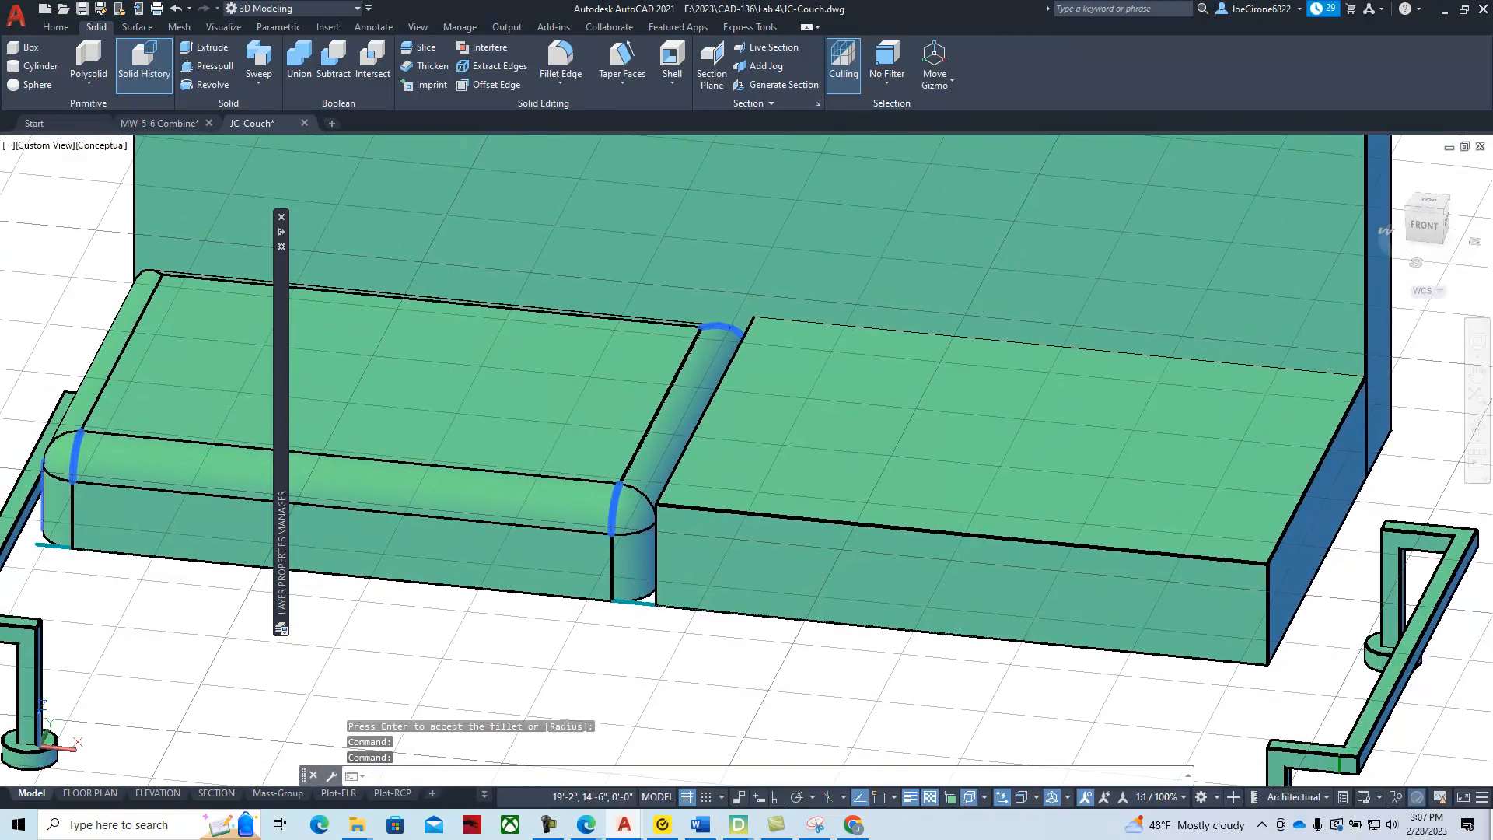
{"action": "left_click", "coordinate": [551, 64]}
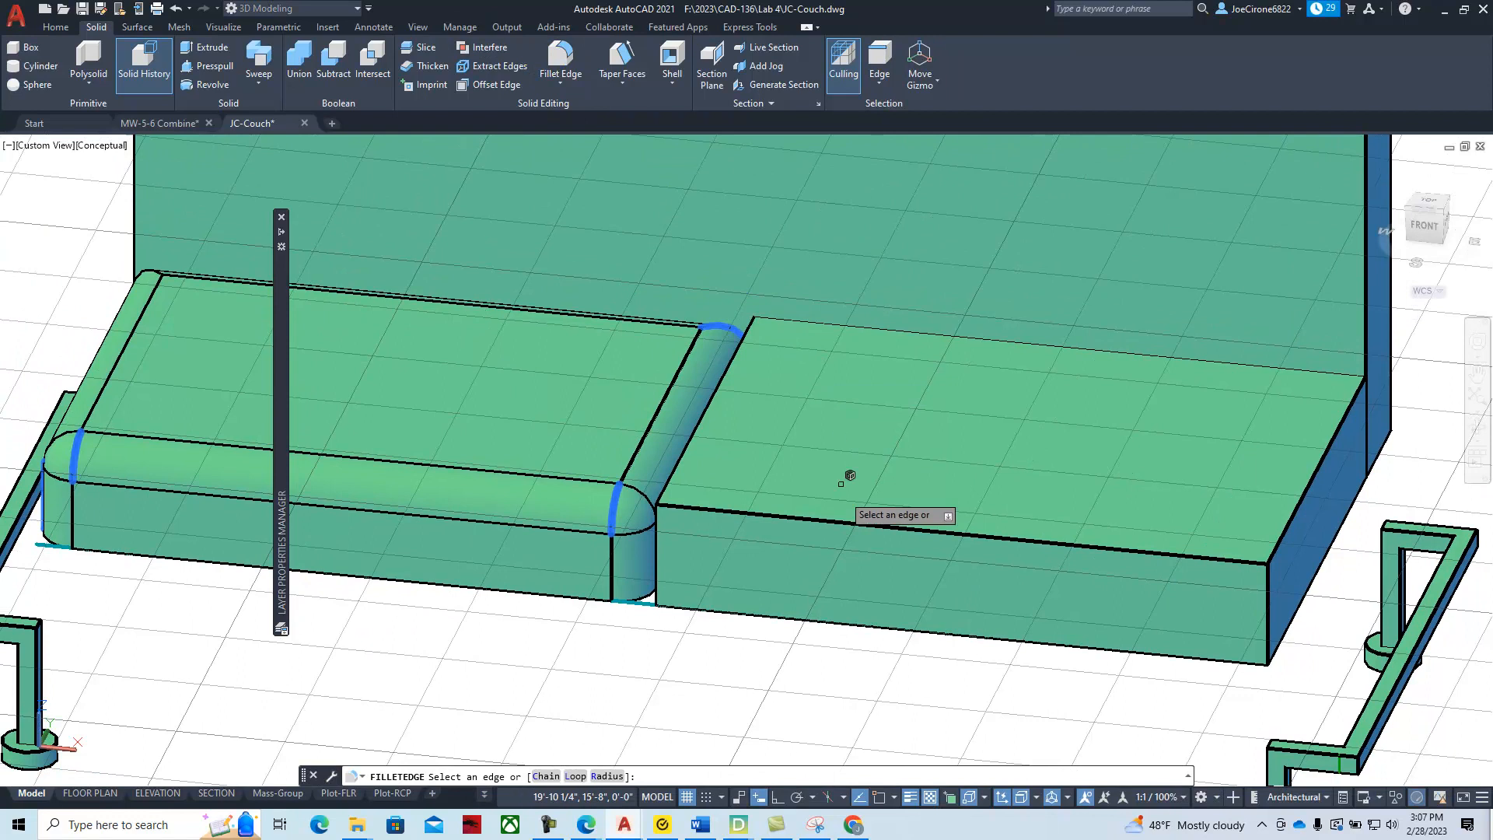
{"action": "left_click", "coordinate": [847, 522]}
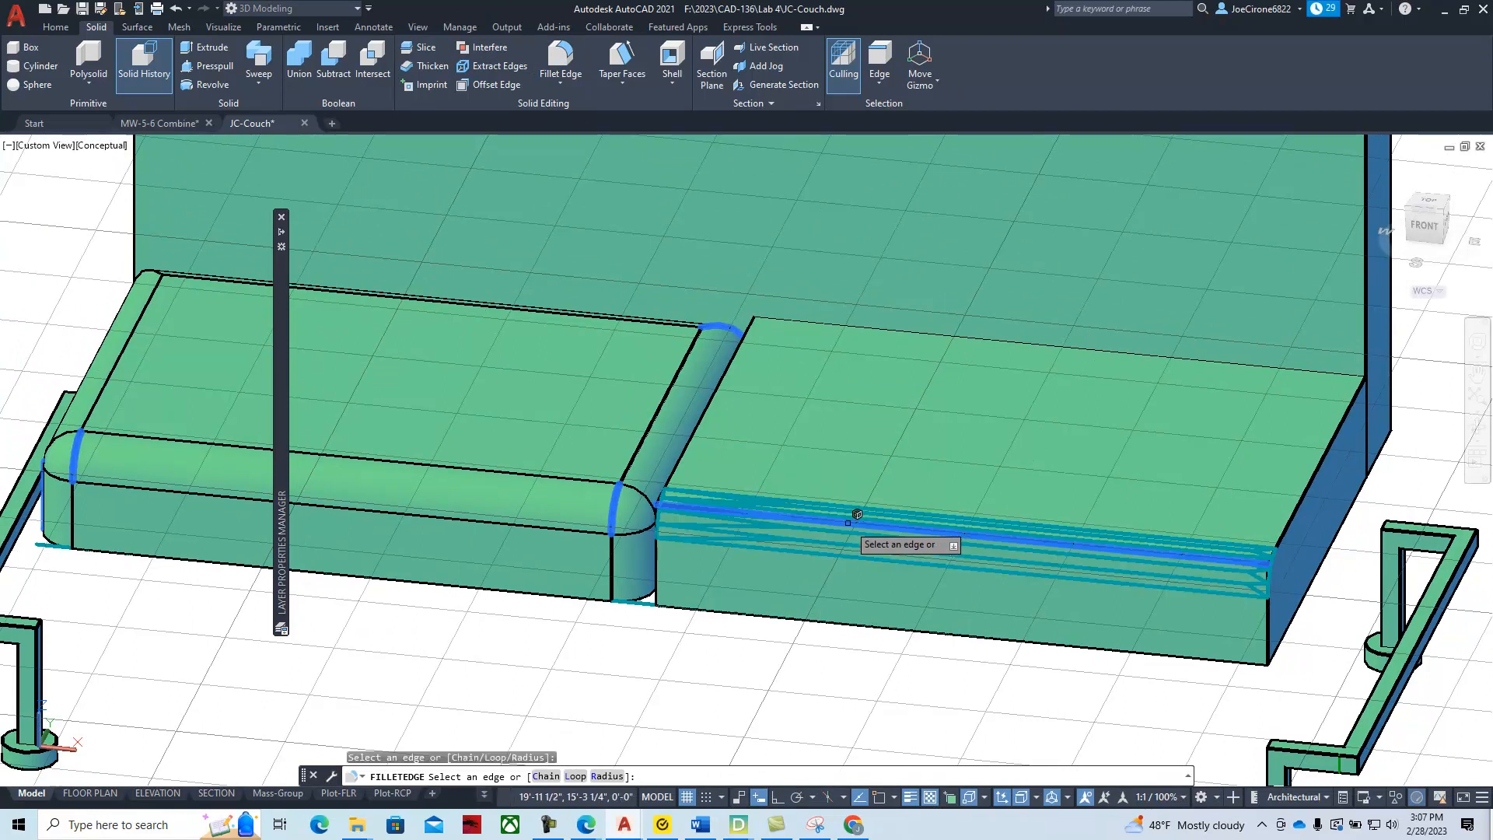
{"action": "left_click", "coordinate": [1266, 629]}
{"action": "left_click", "coordinate": [1288, 527]}
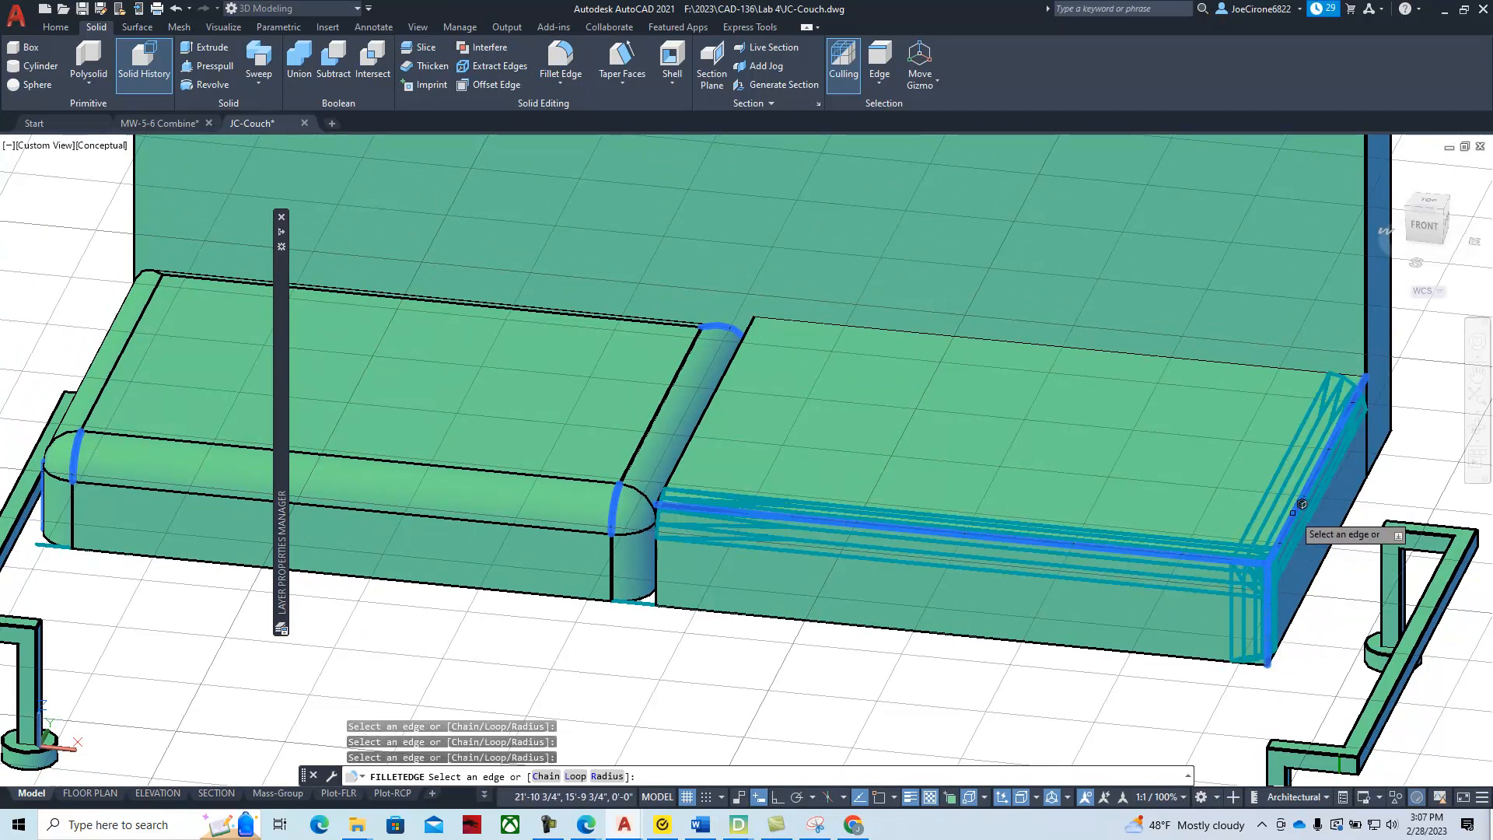
{"action": "left_click", "coordinate": [709, 407]}
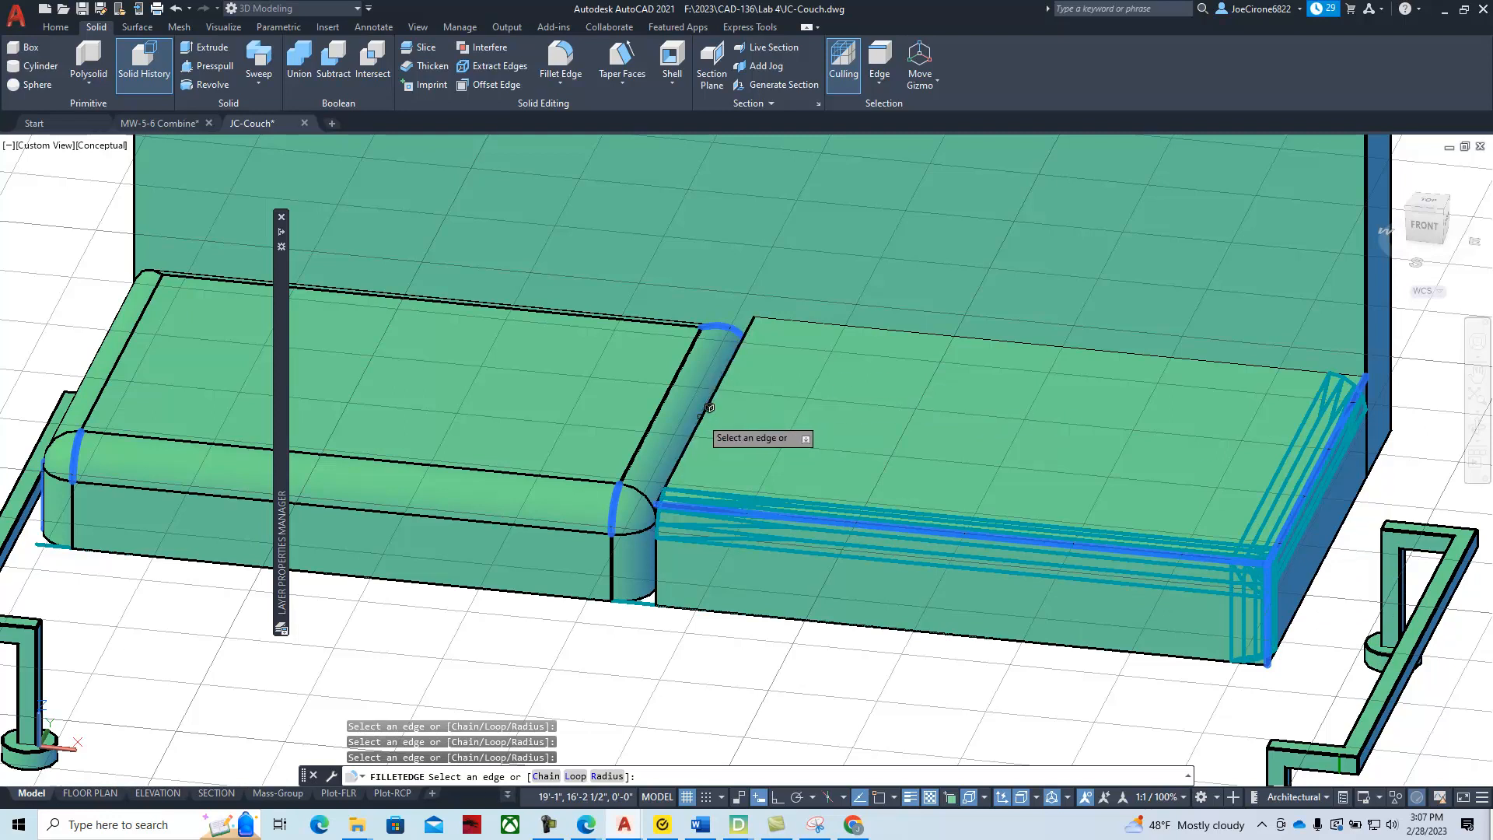
{"action": "left_click", "coordinate": [657, 575]}
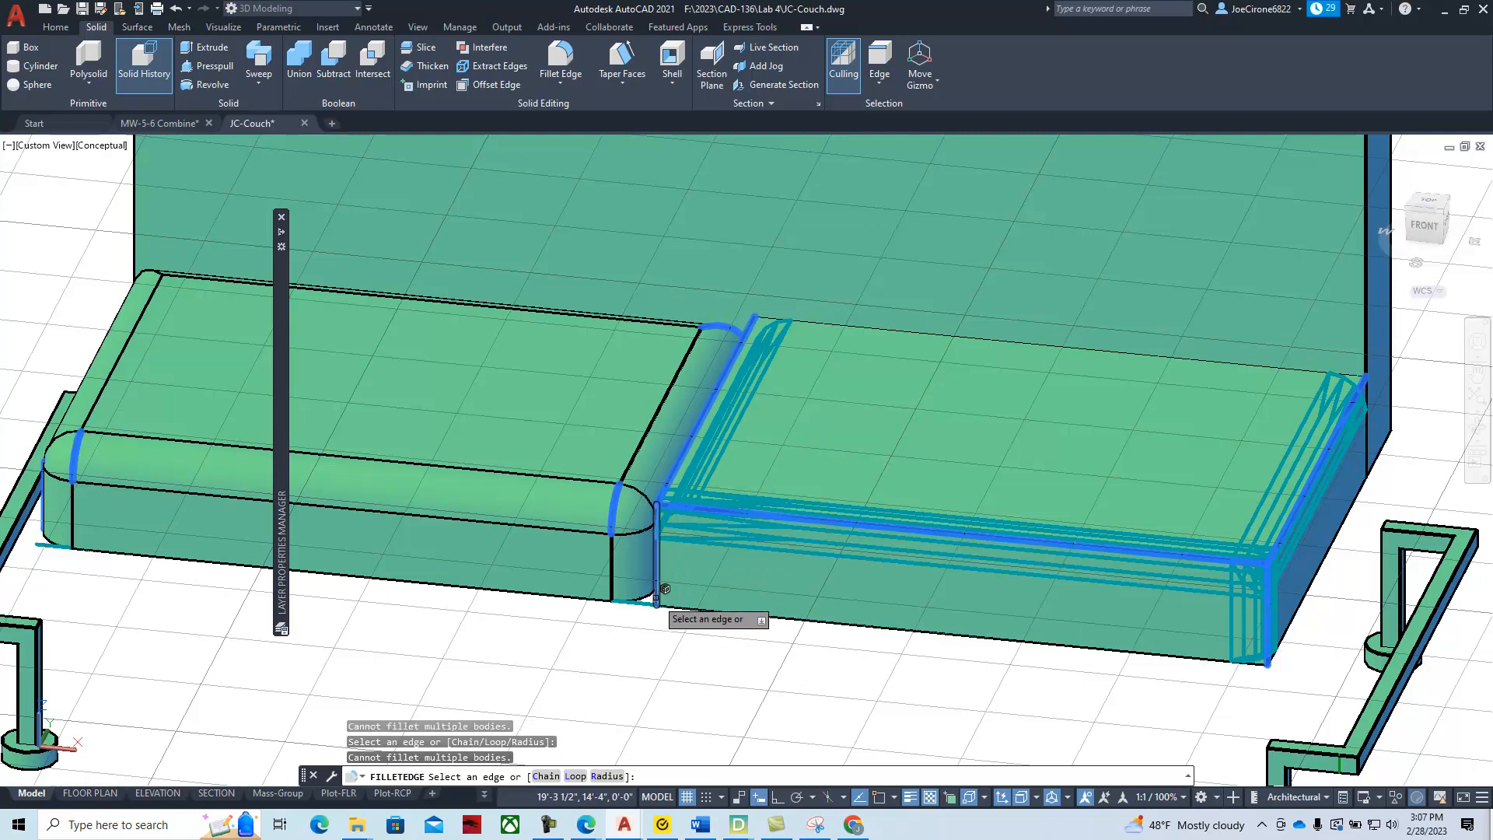
{"action": "left_click", "coordinate": [657, 597]}
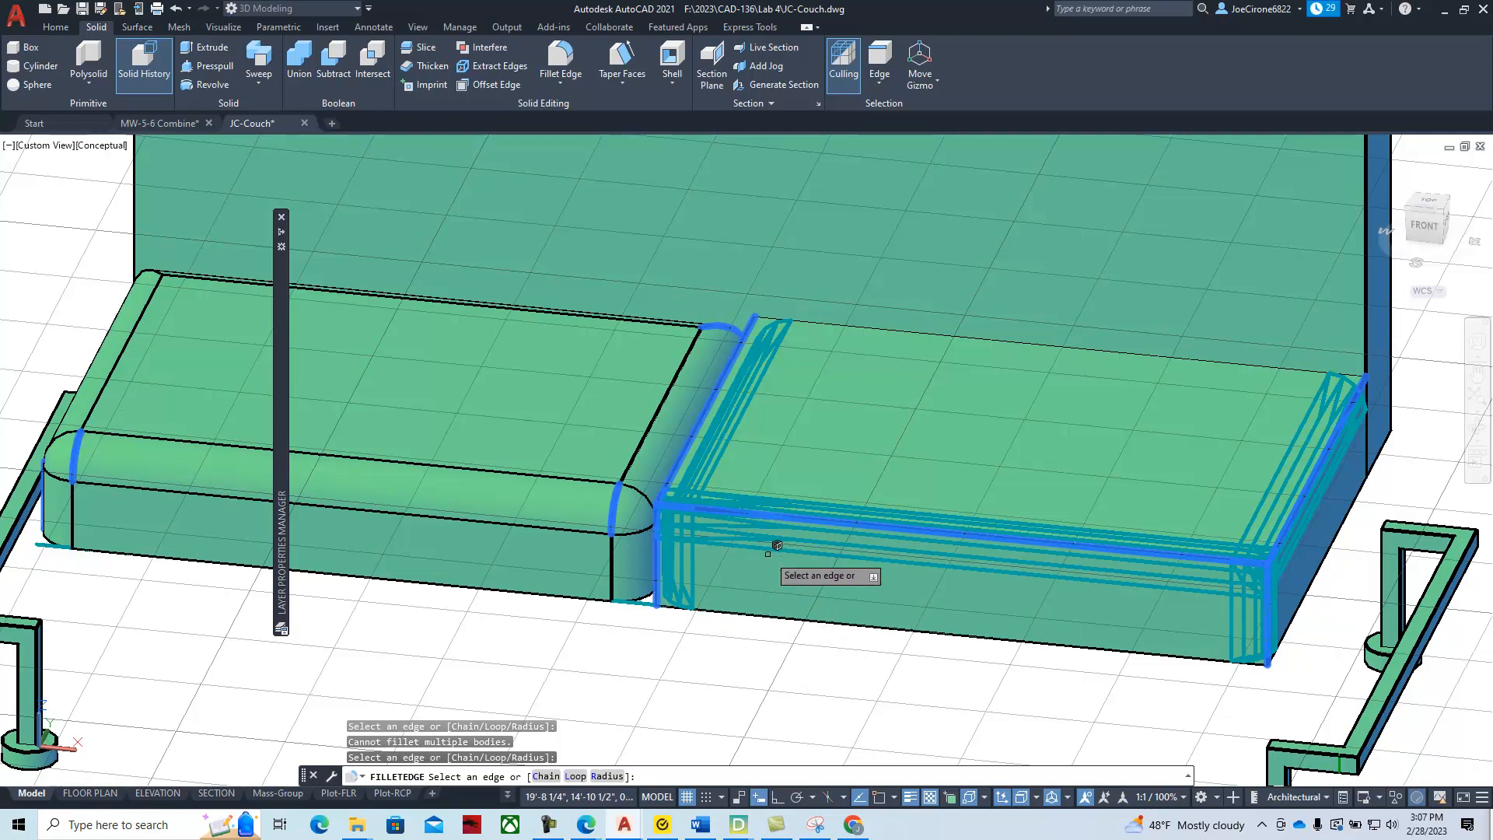
{"action": "key", "text": "Return"}
{"action": "key", "text": "Return"}
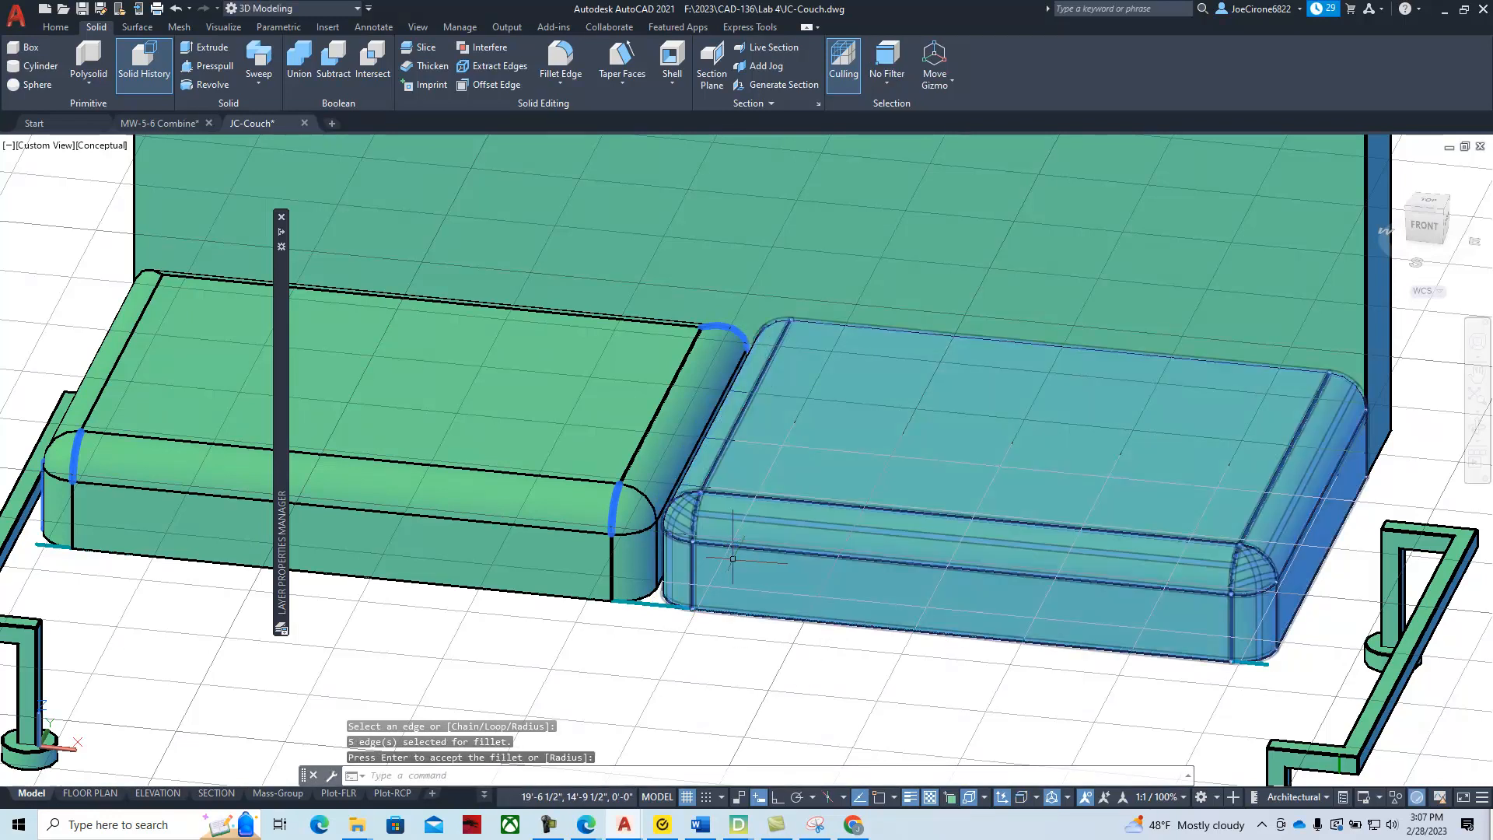
Turn the Furniture layer back on to show the sofa's arms and base around the cushions
{"action": "scroll", "coordinate": [664, 585], "scroll_direction": "down", "scroll_amount": 4}
{"action": "middle_click_drag", "start_coordinate": [584, 589], "coordinate": [668, 580]}
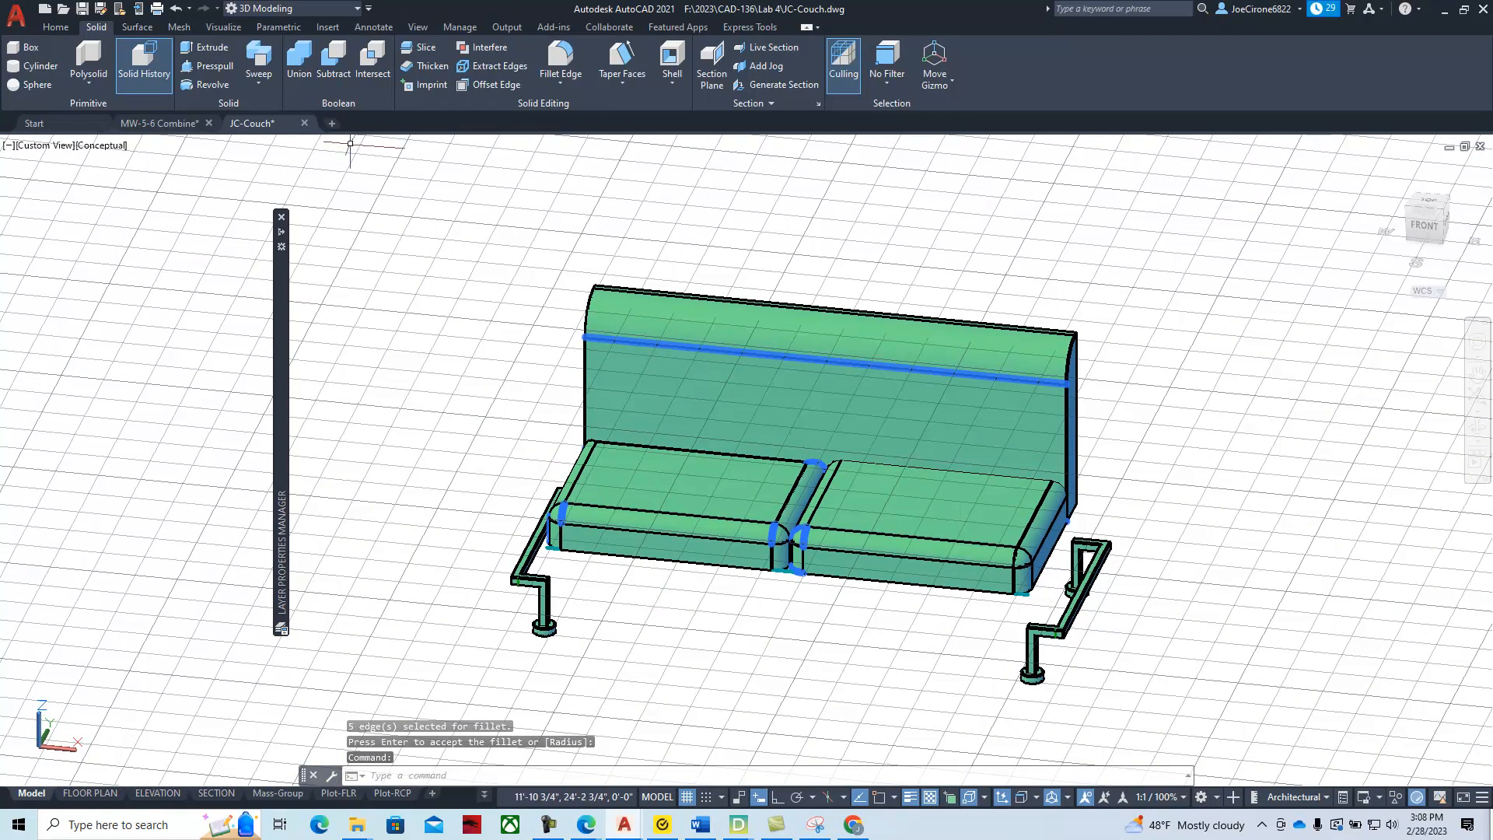
{"action": "mouse_move", "coordinate": [286, 473]}
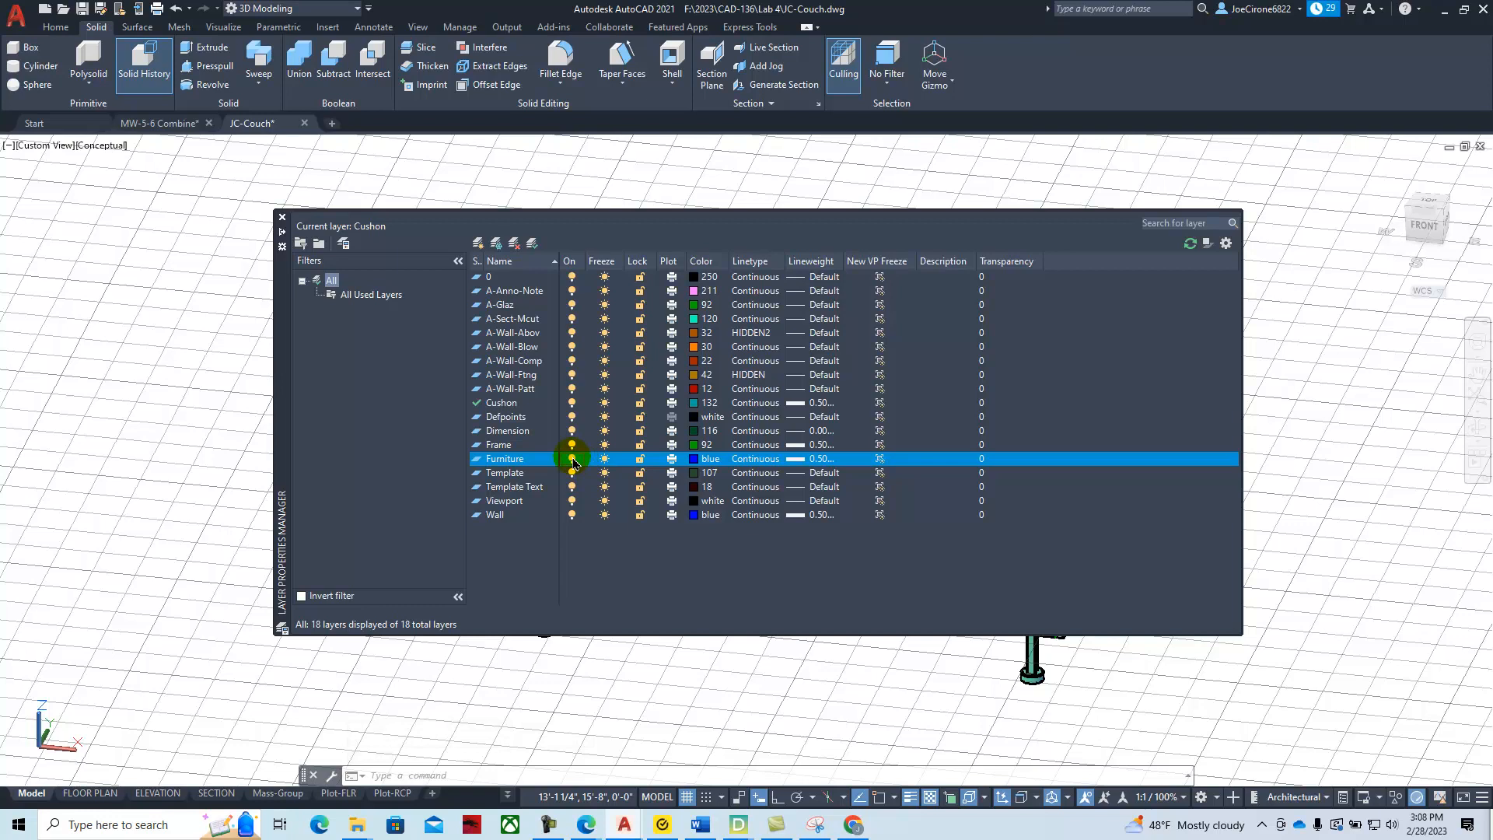
{"action": "left_click", "coordinate": [229, 438]}
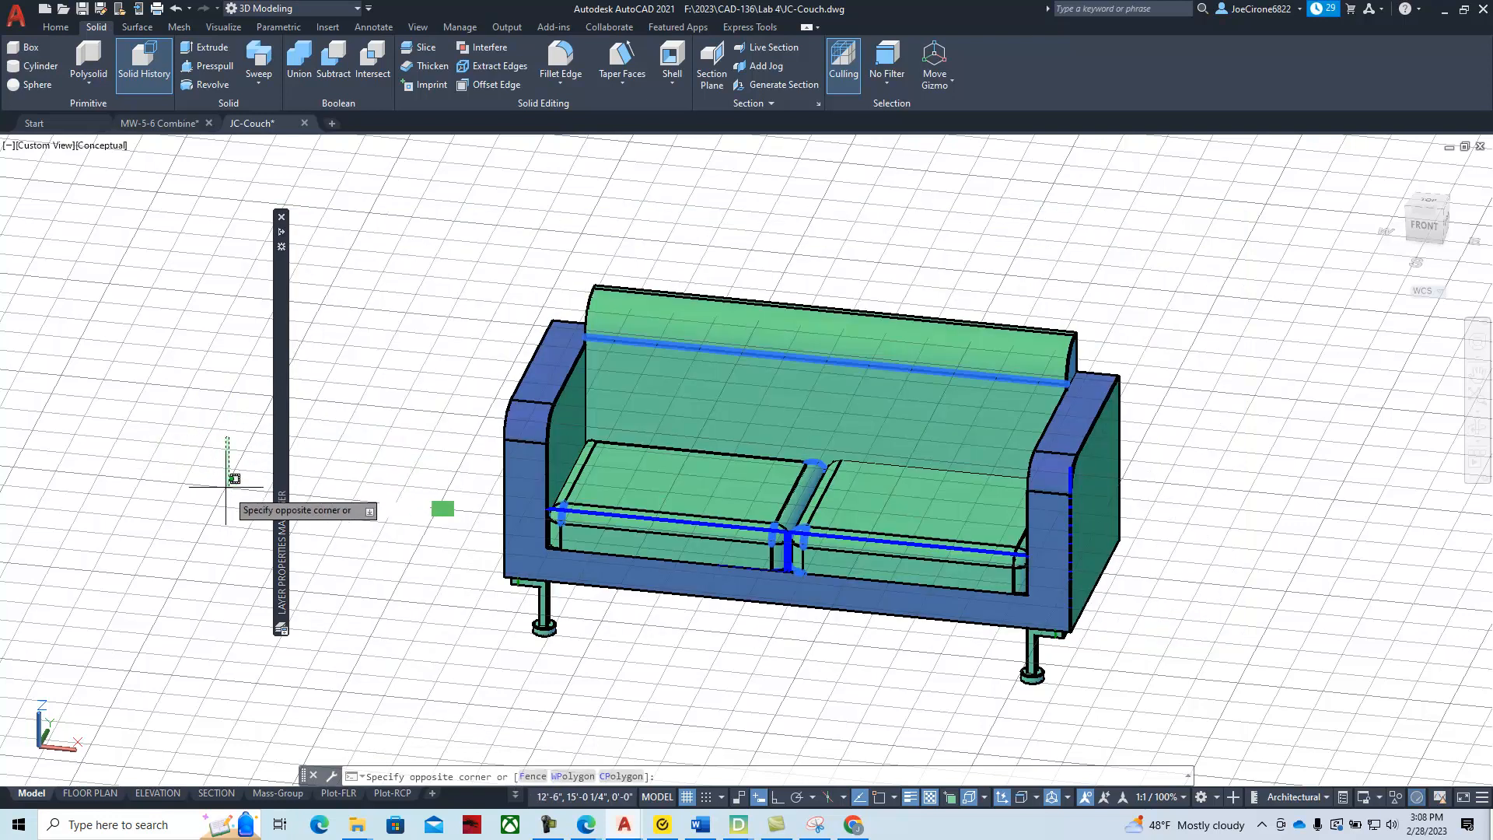
{"action": "left_click", "coordinate": [306, 555]}
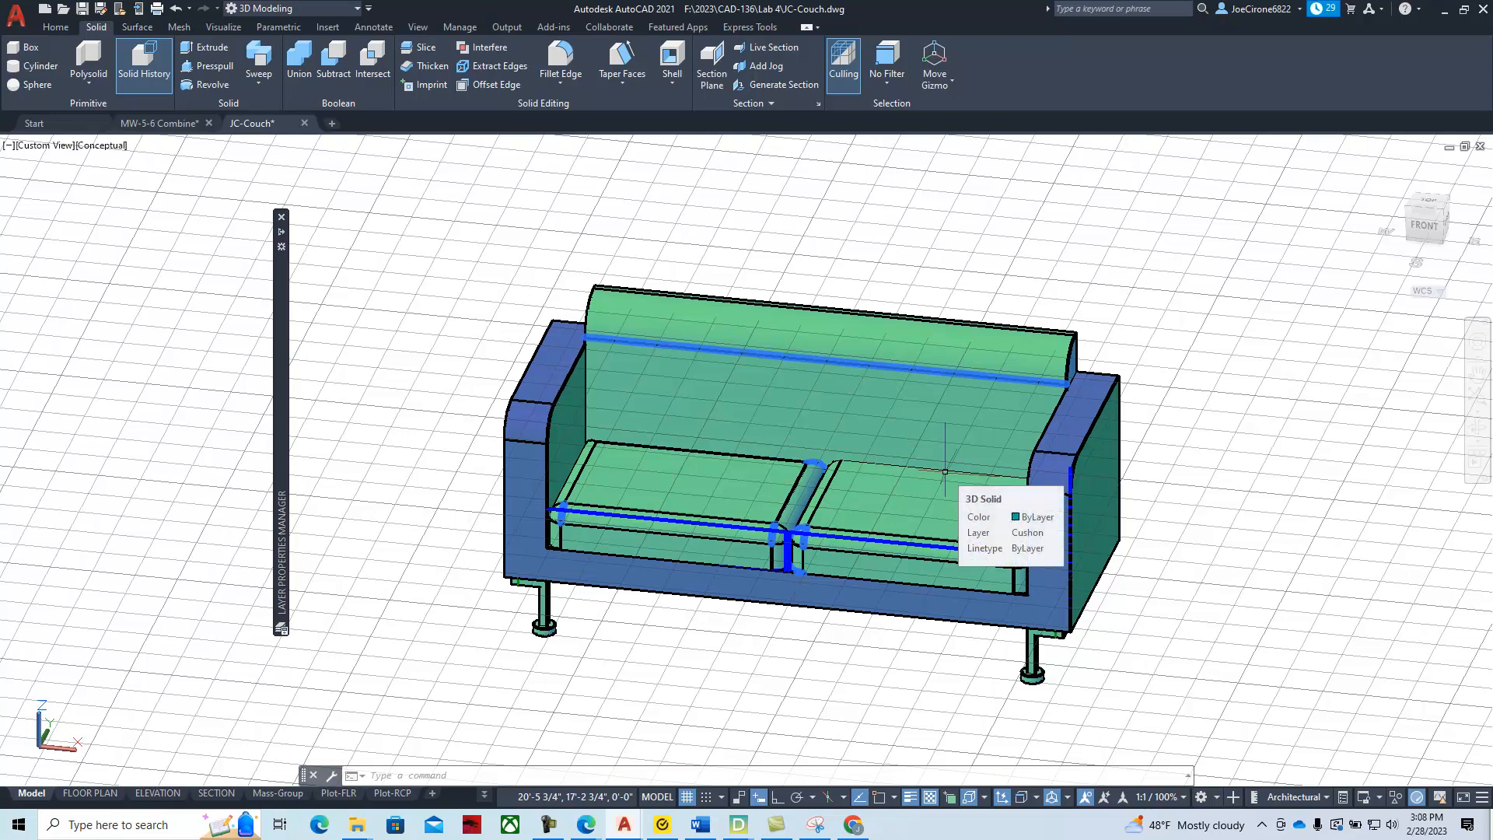
Check the modelled sofa against the dimensioned COUCH sketch on the course announcements page, then return to the drawing
{"action": "left_click_drag", "start_coordinate": [1492, 151], "coordinate": [658, 102]}
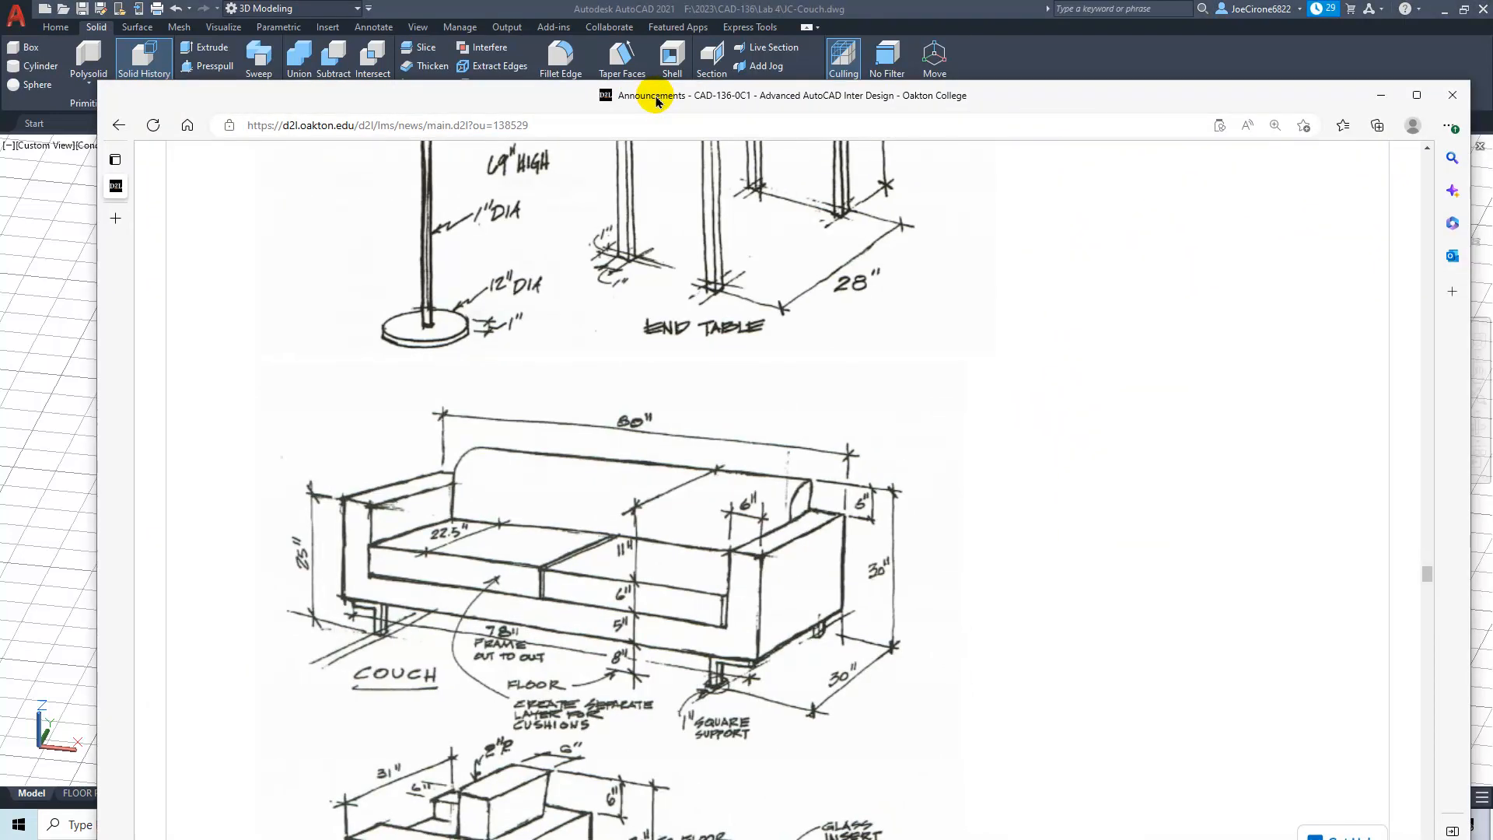
{"action": "left_click_drag", "start_coordinate": [657, 102], "coordinate": [1492, 84]}
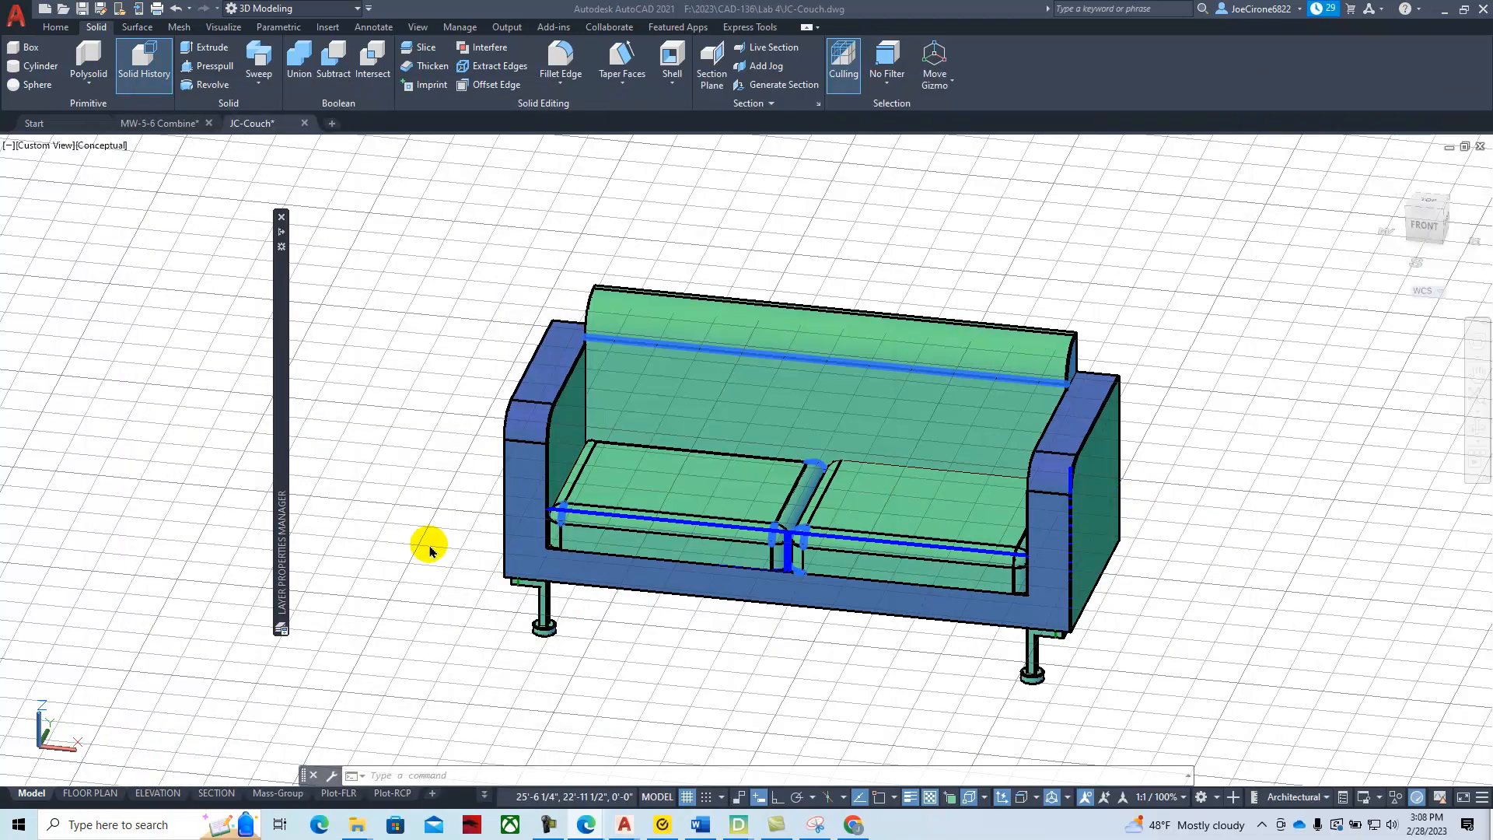
{"action": "scroll", "coordinate": [479, 465], "scroll_direction": "down", "scroll_amount": 3}
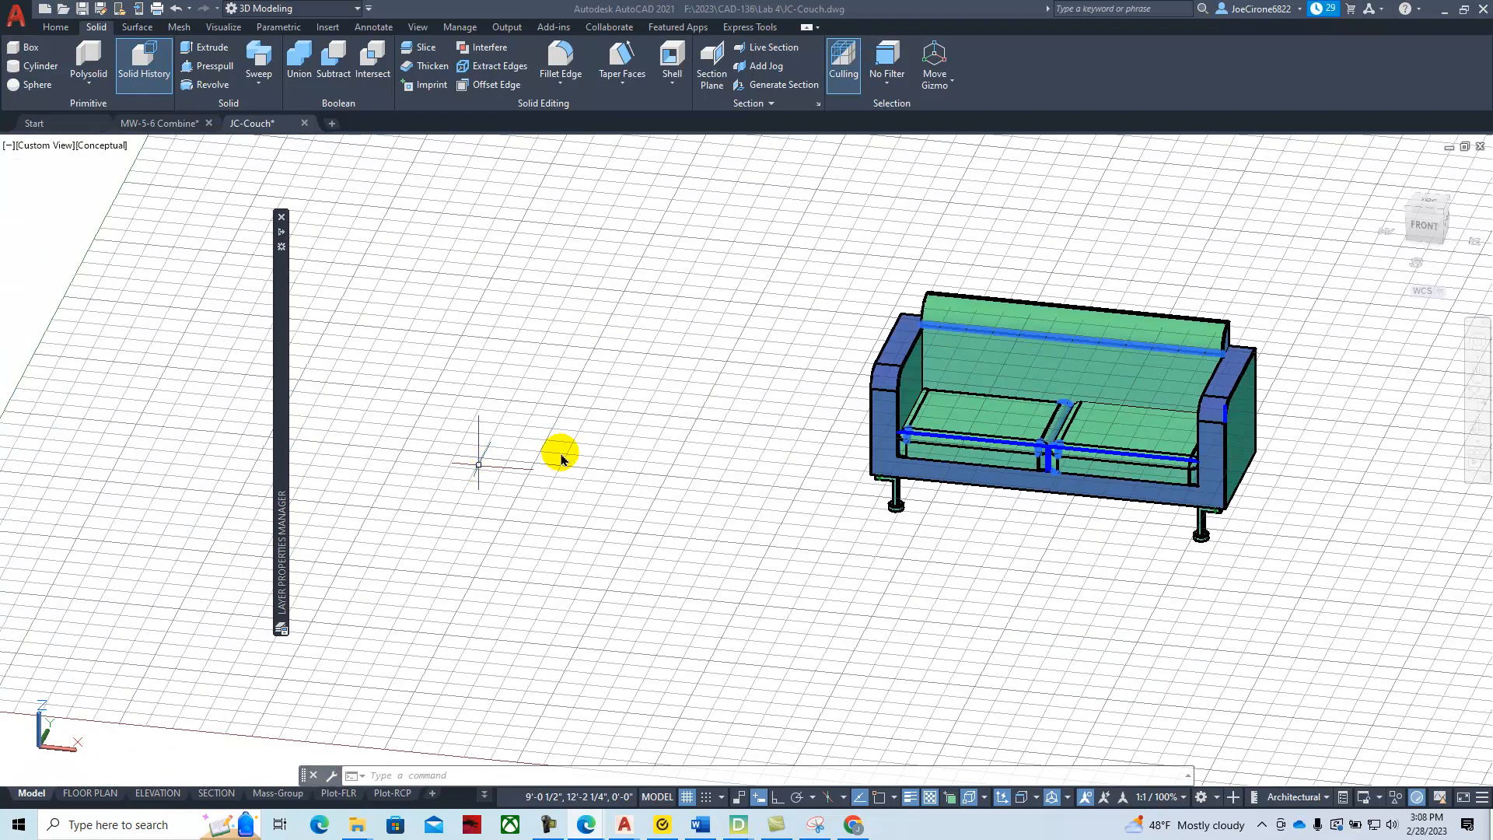
{"action": "scroll", "coordinate": [478, 464], "scroll_direction": "up", "scroll_amount": 2}
{"action": "middle_click_drag", "start_coordinate": [922, 359], "coordinate": [446, 387]}
Open the FLOOR PLAN layout, activate its viewport's model space and zoom to all objects
{"action": "left_click", "coordinate": [80, 794]}
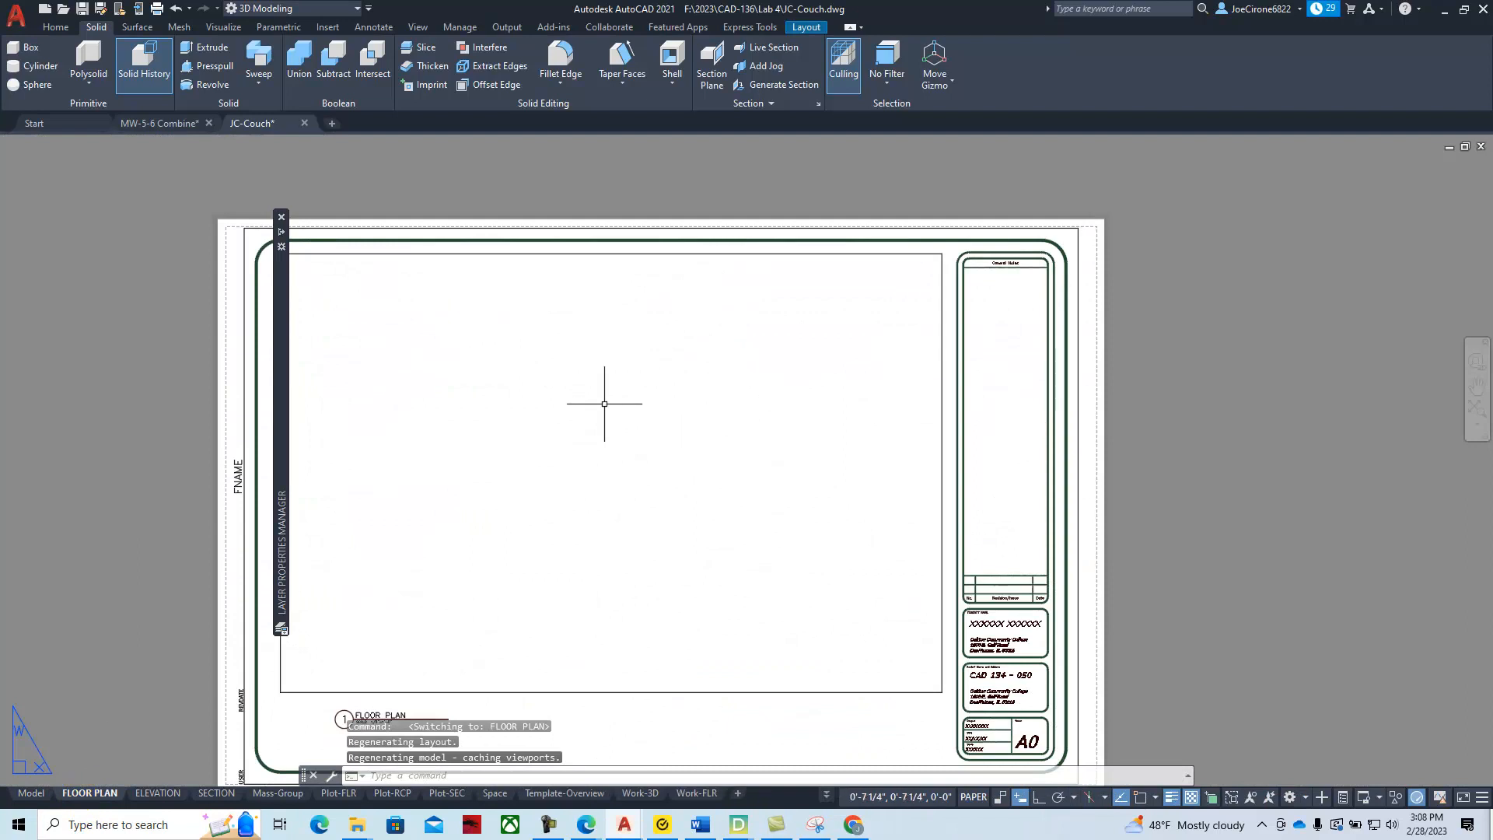
{"action": "double_click", "coordinate": [604, 404]}
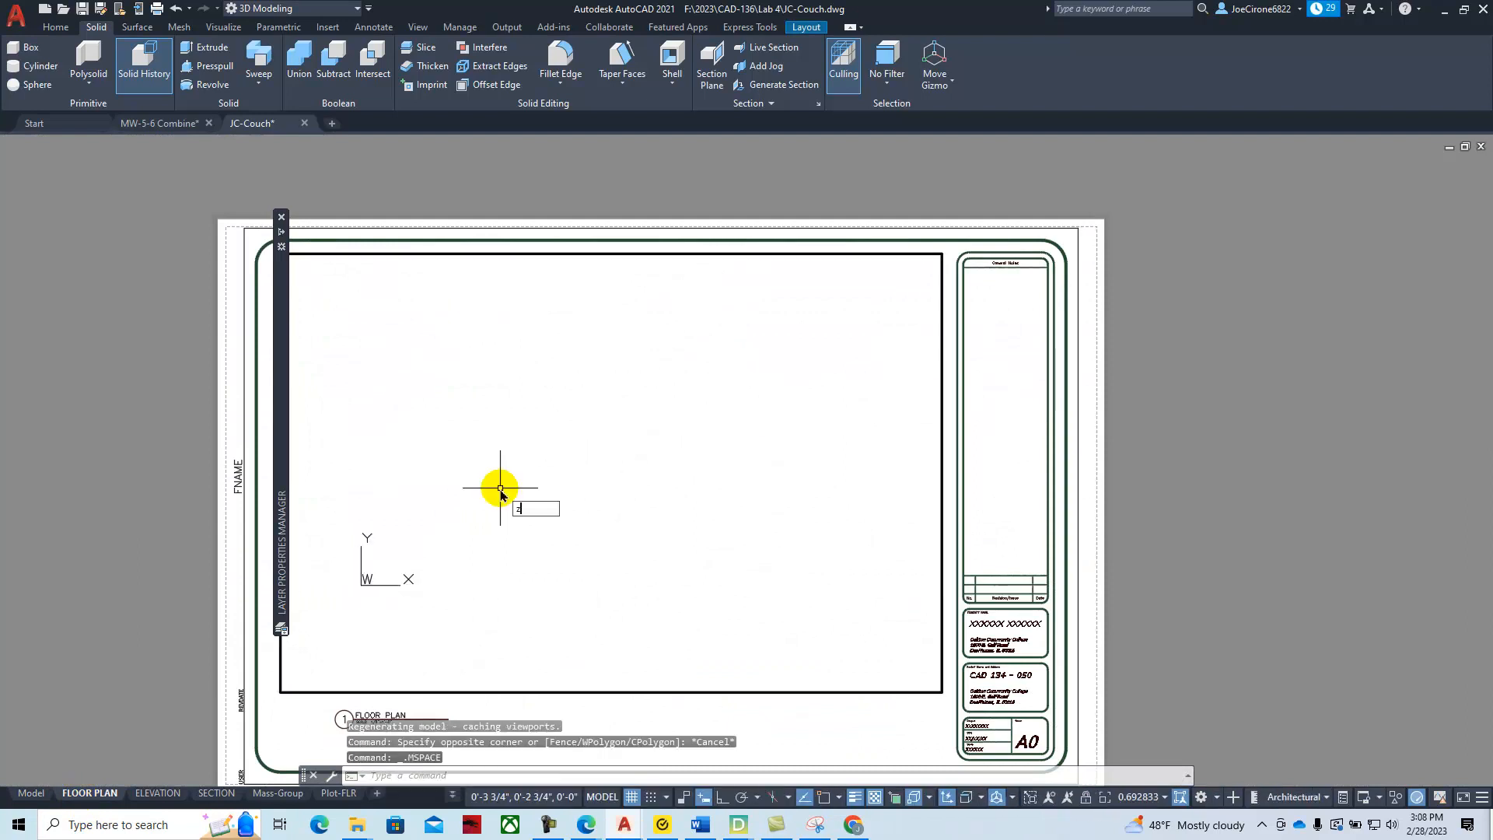
{"action": "type", "text": "z"}
{"action": "key", "text": "Return"}
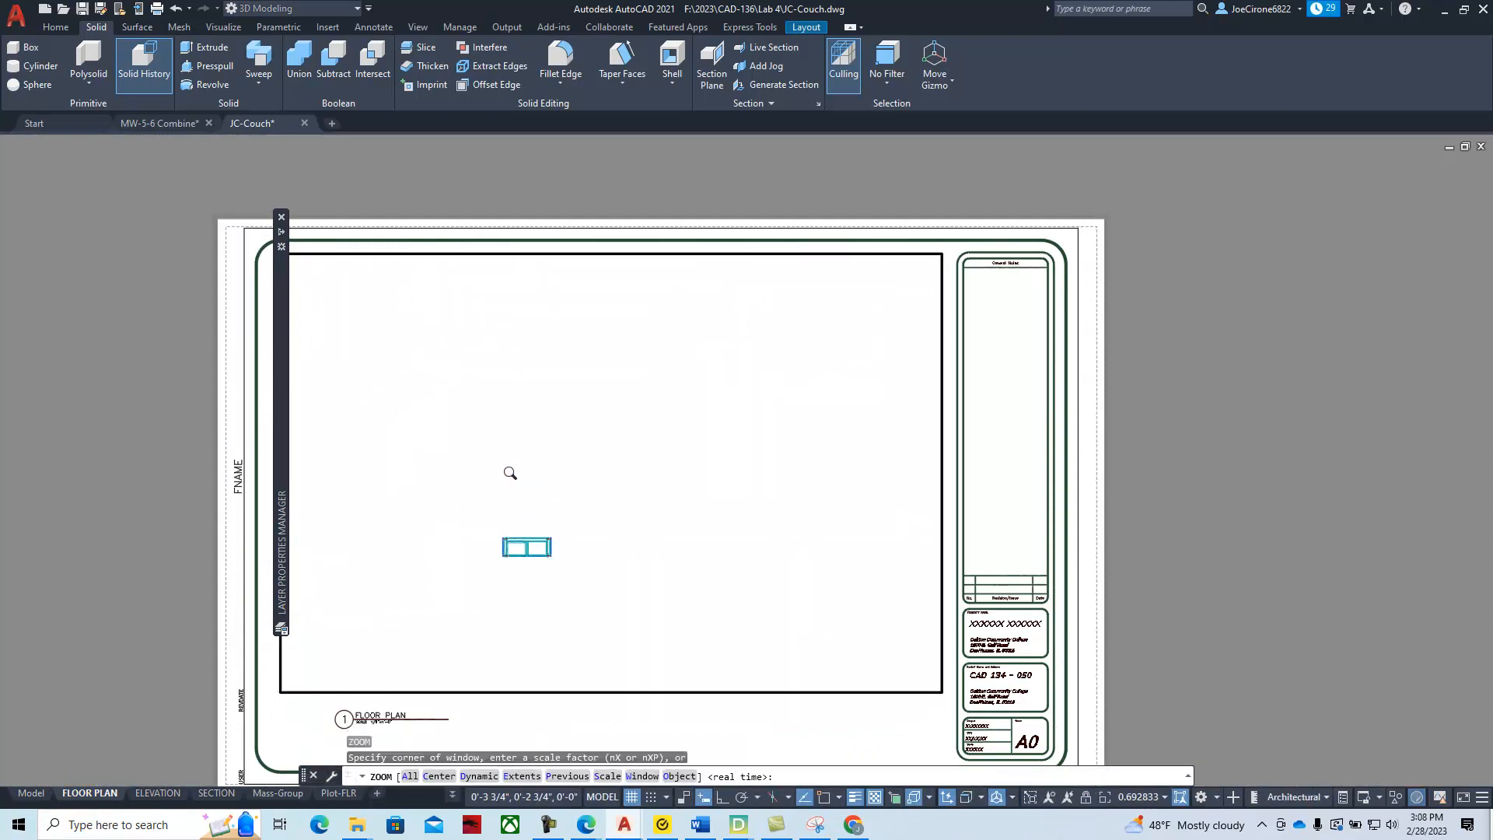
{"action": "type", "text": "a"}
{"action": "key", "text": "Return"}
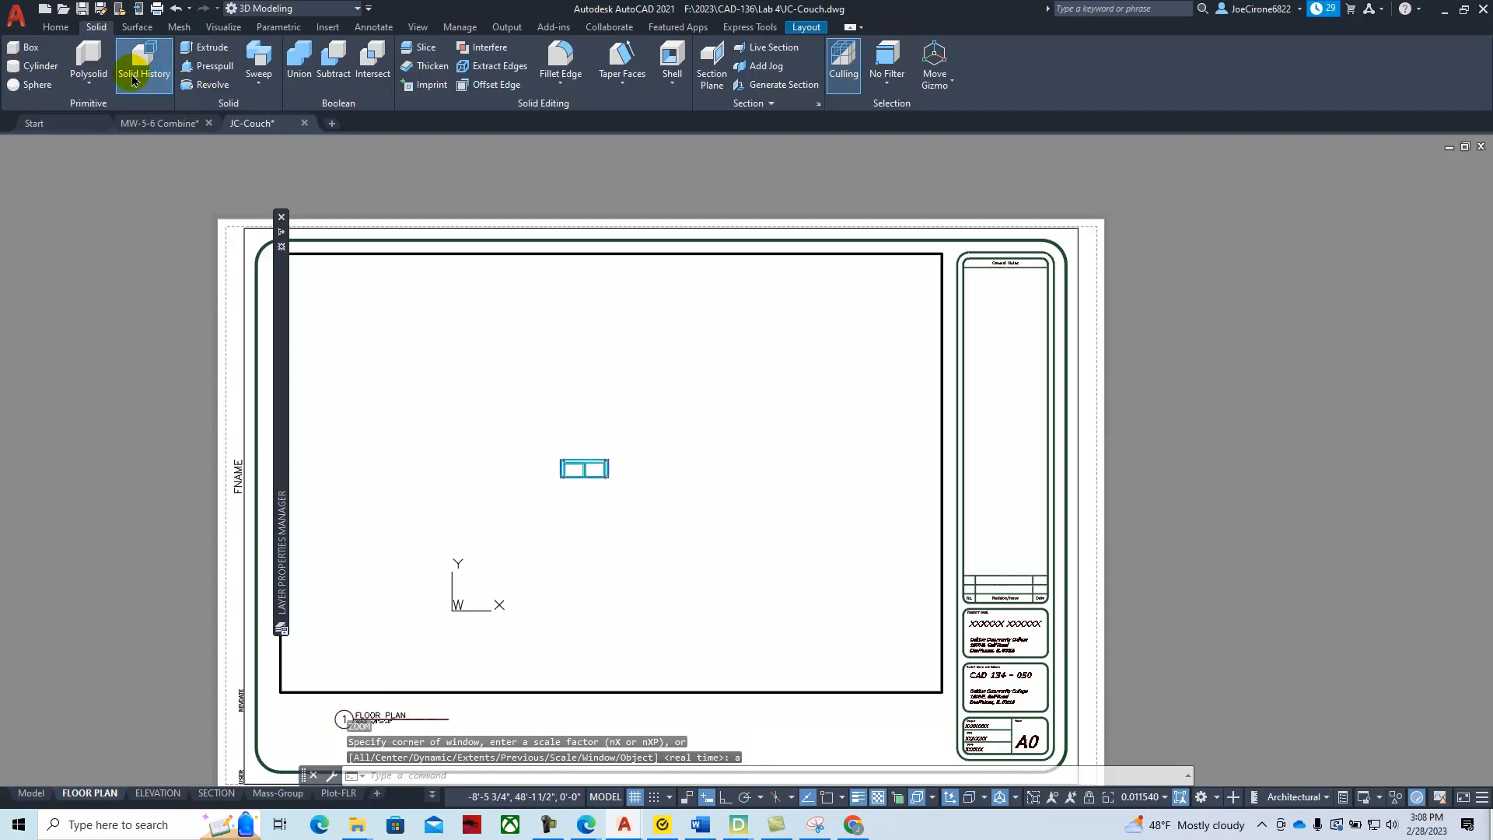
Show the classic menu bar and set the floor plan viewport to the SE Isometric view
{"action": "left_click", "coordinate": [368, 9]}
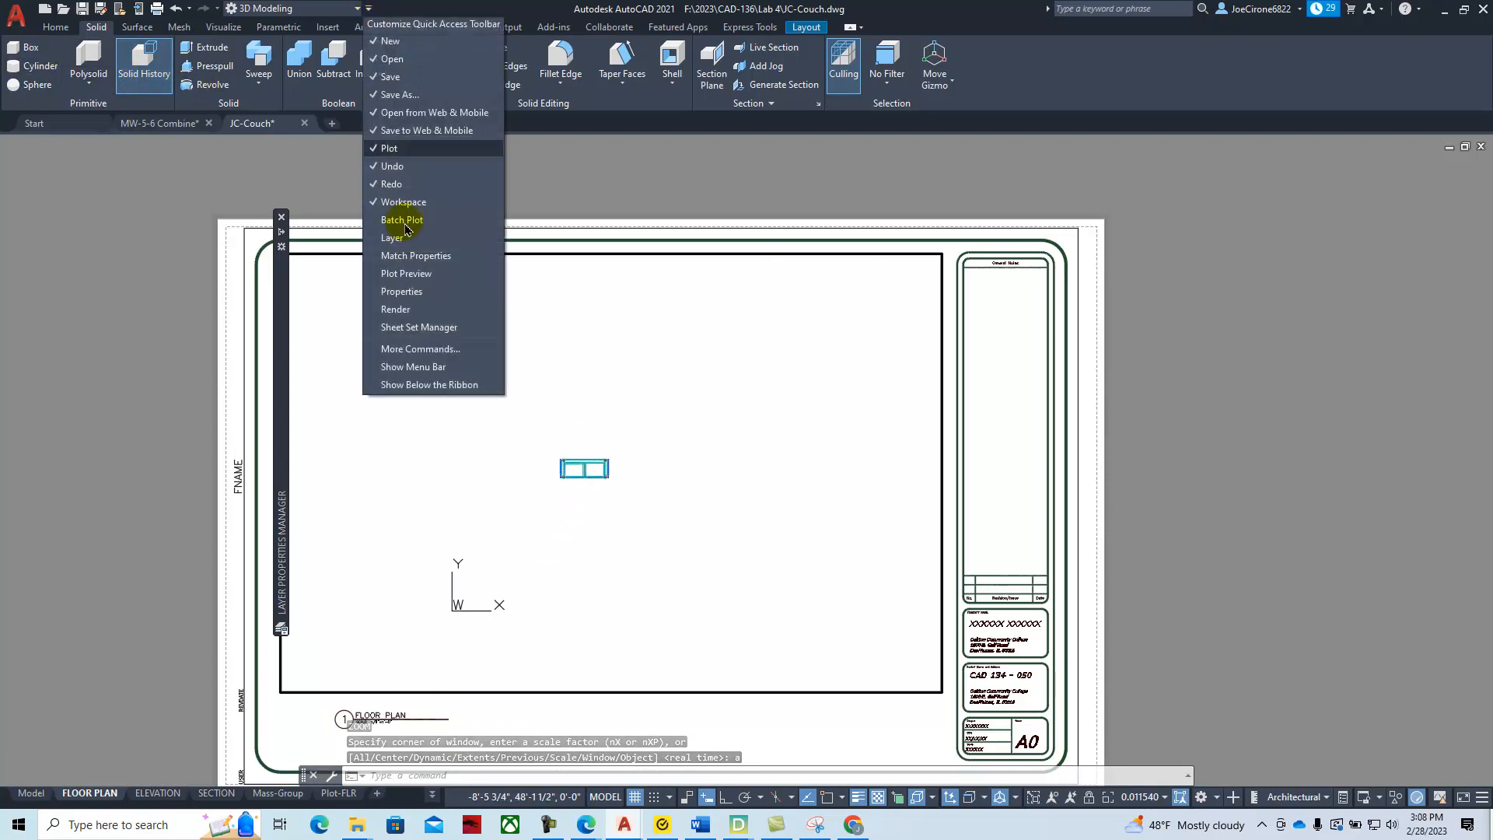
{"action": "left_click", "coordinate": [413, 366]}
{"action": "left_click", "coordinate": [118, 28]}
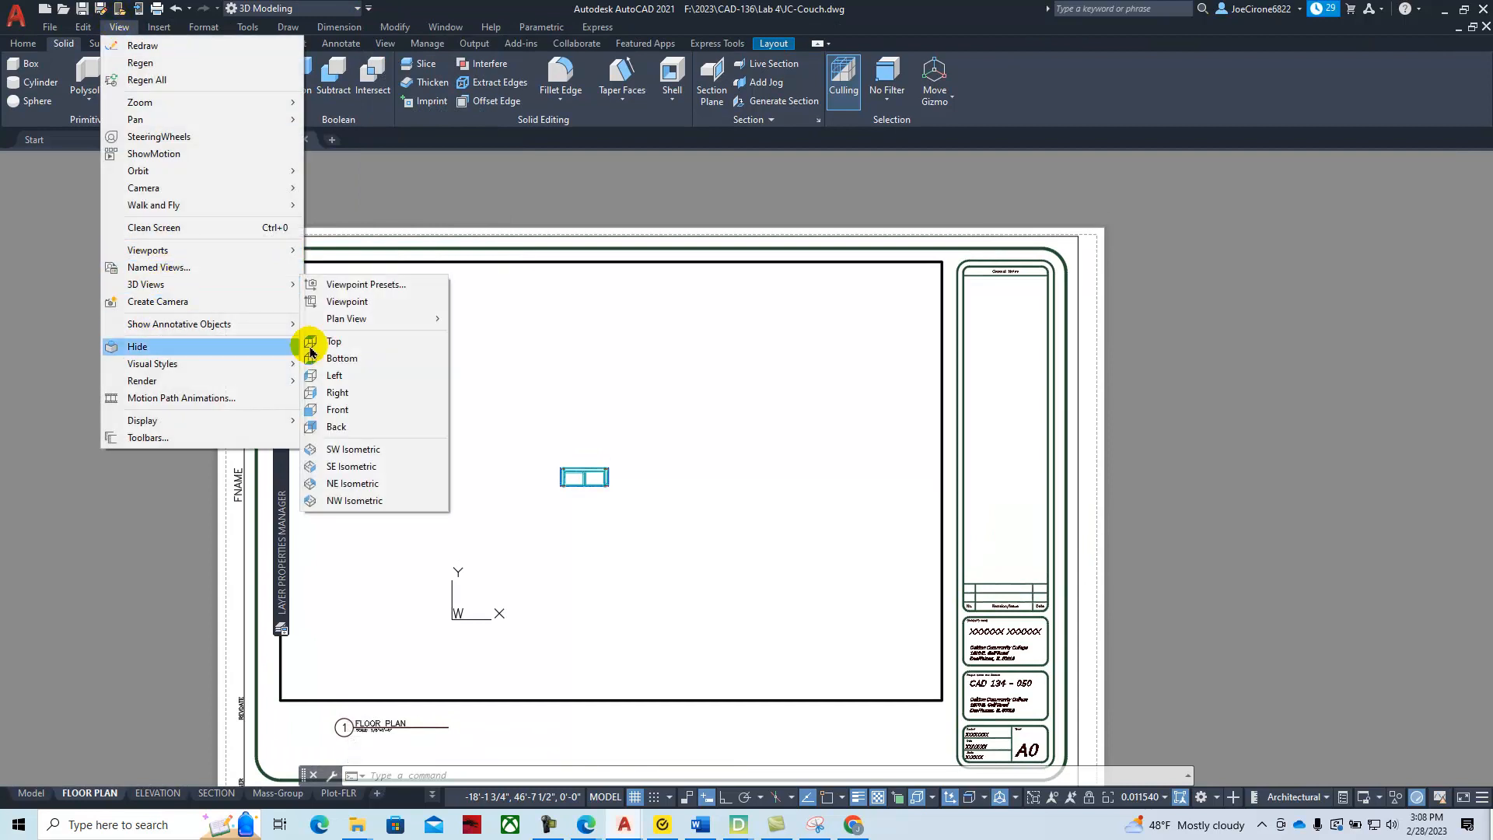
{"action": "left_click", "coordinate": [358, 469]}
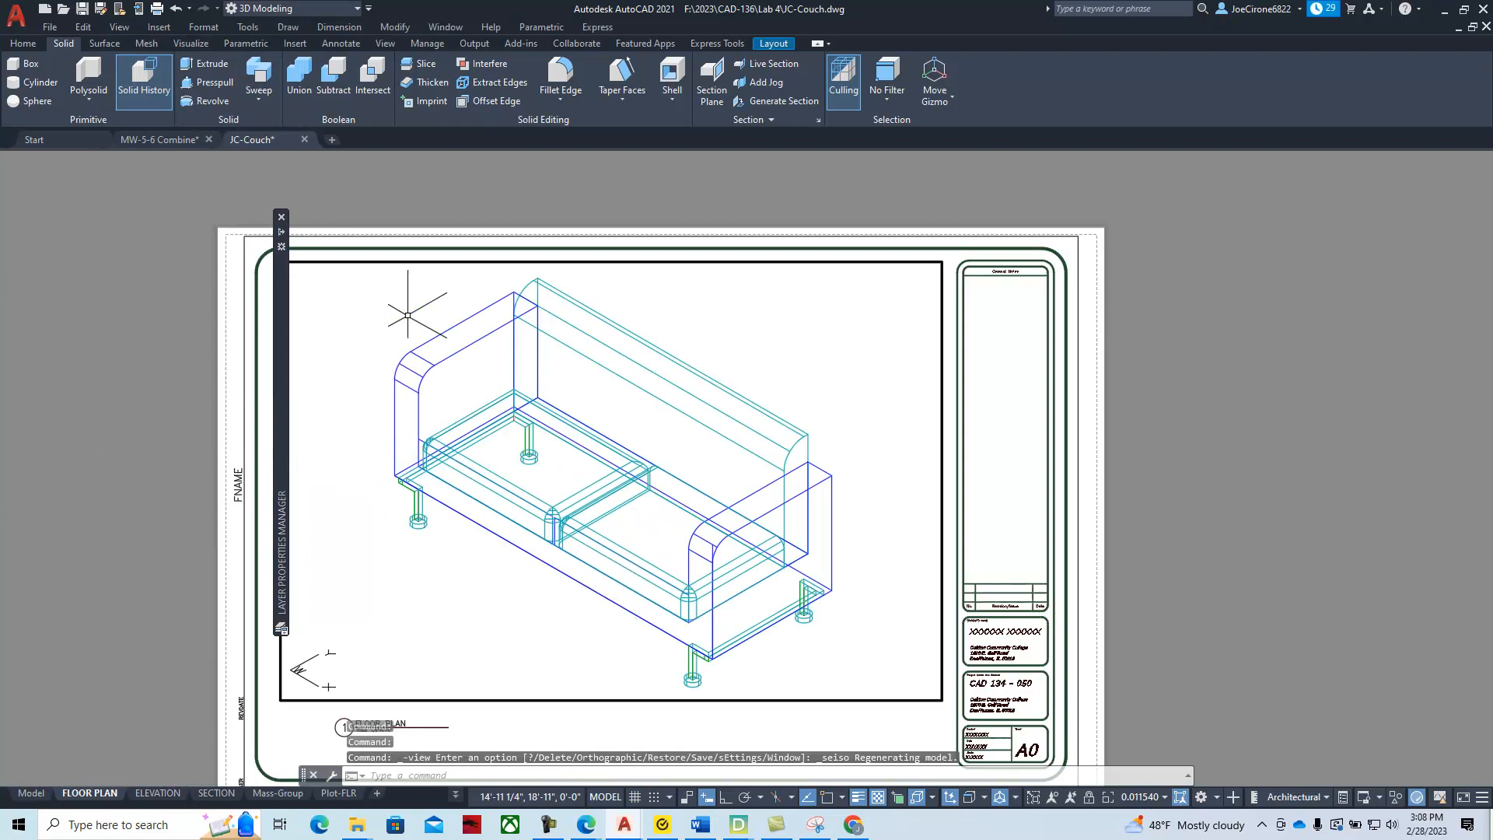
Apply the Shaded with Edges visual style to the sofa in the floor plan viewport
{"action": "left_click", "coordinate": [117, 28]}
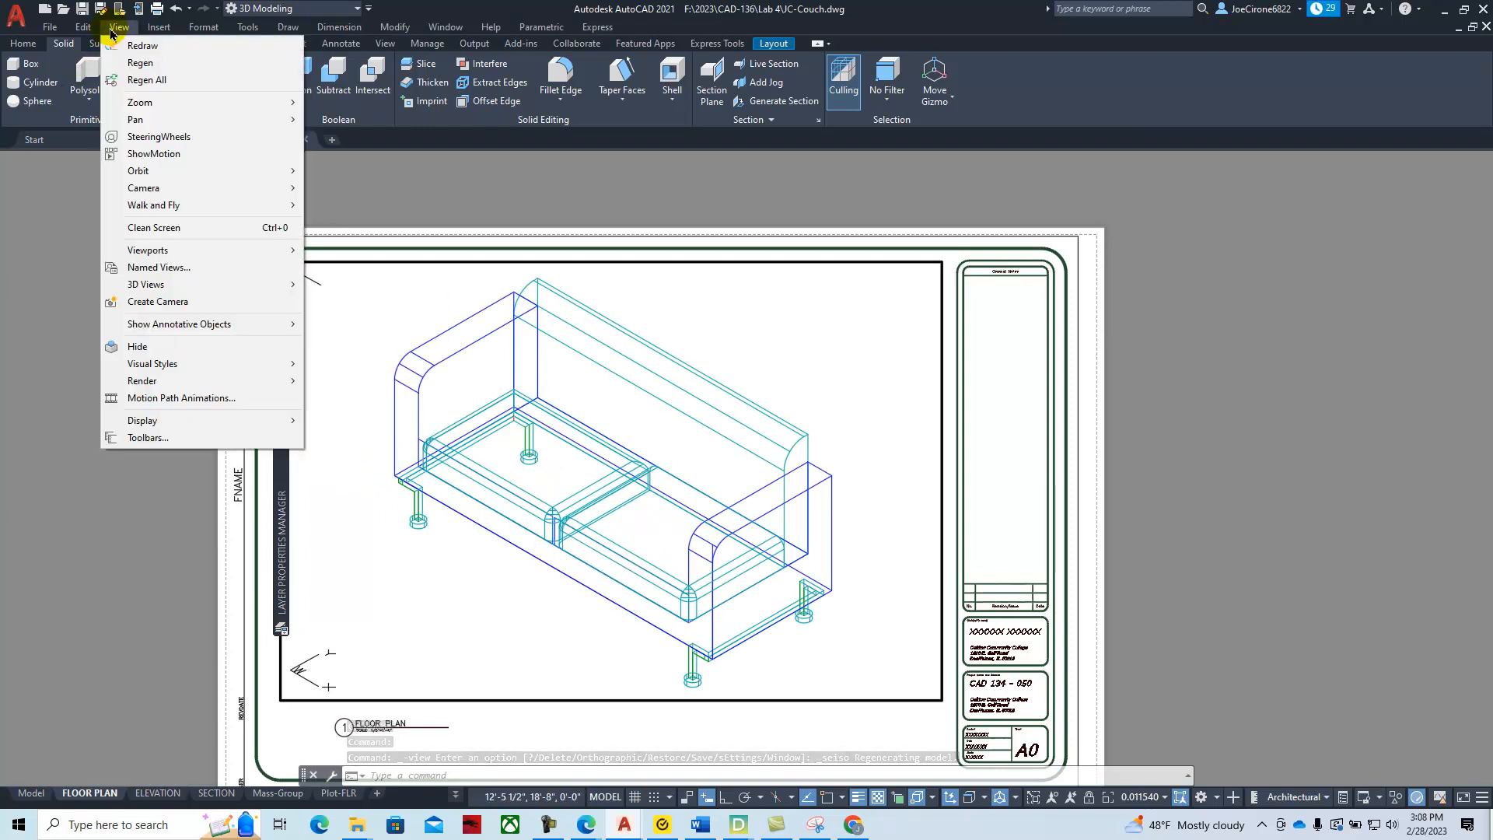
{"action": "mouse_move", "coordinate": [144, 367]}
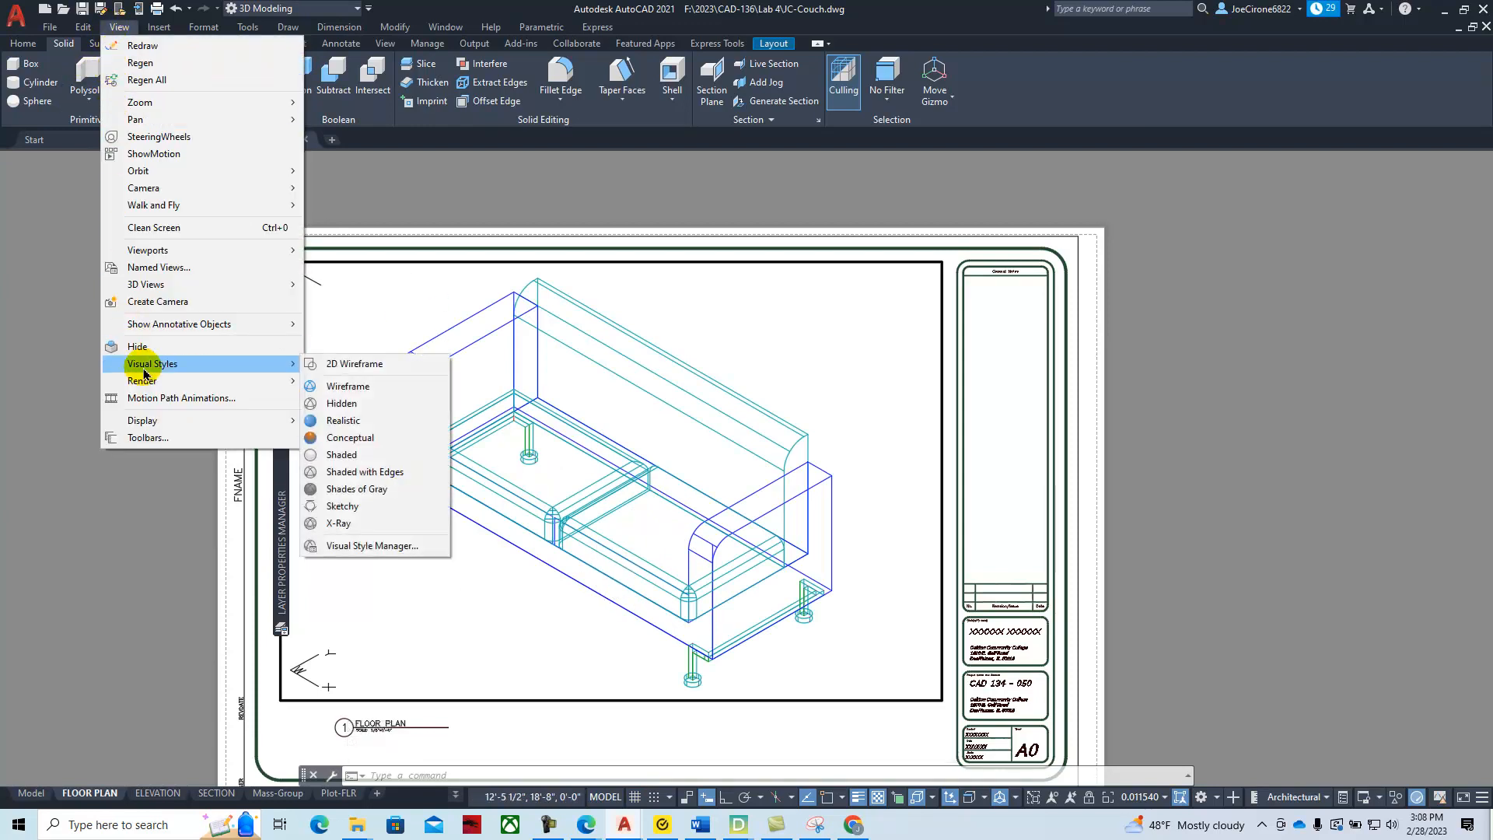
{"action": "left_click", "coordinate": [382, 472]}
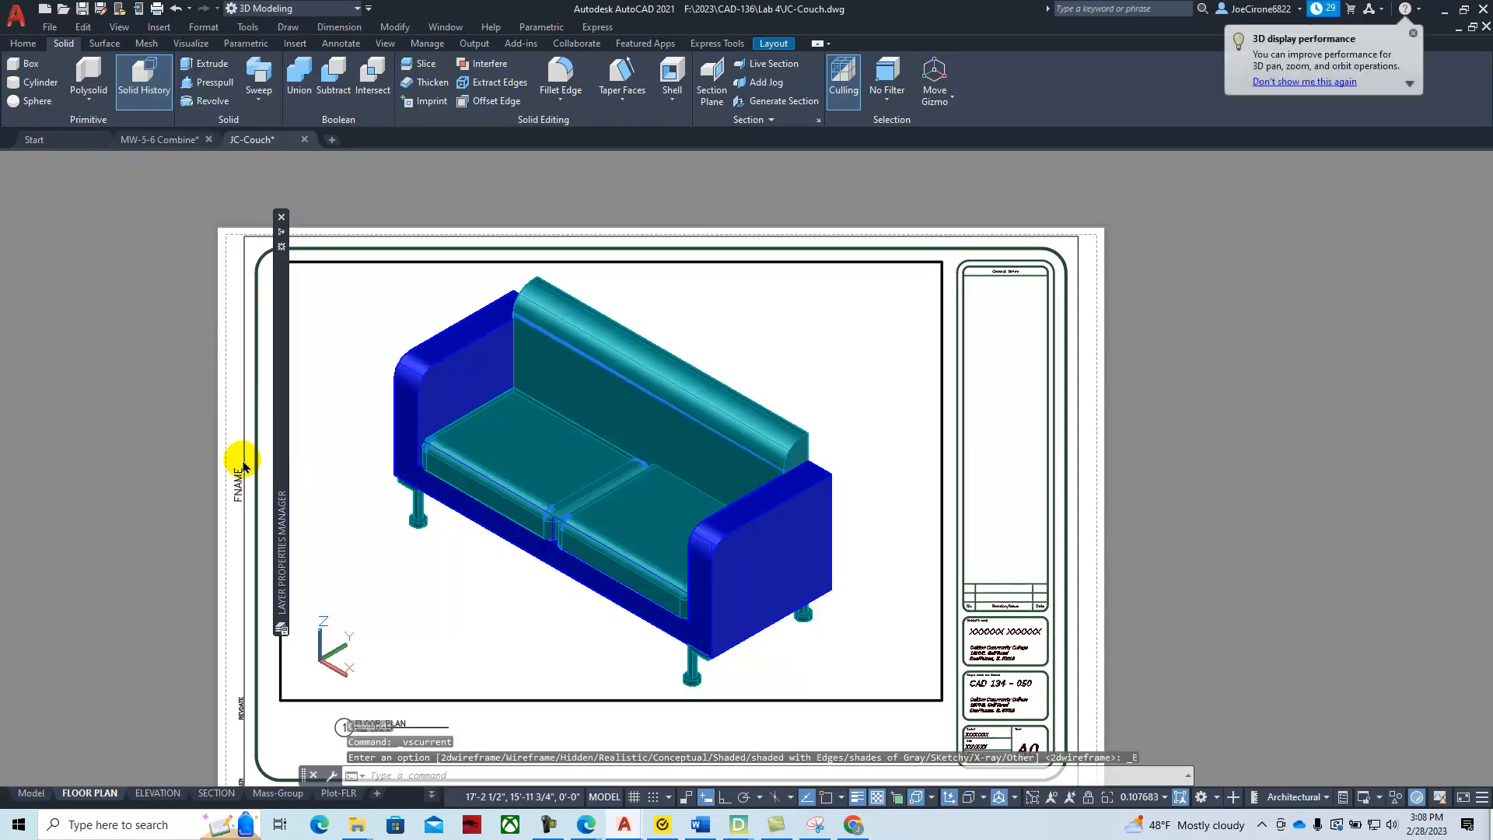
Set the floor plan viewport's visual style to Conceptual
{"action": "left_click", "coordinate": [119, 27]}
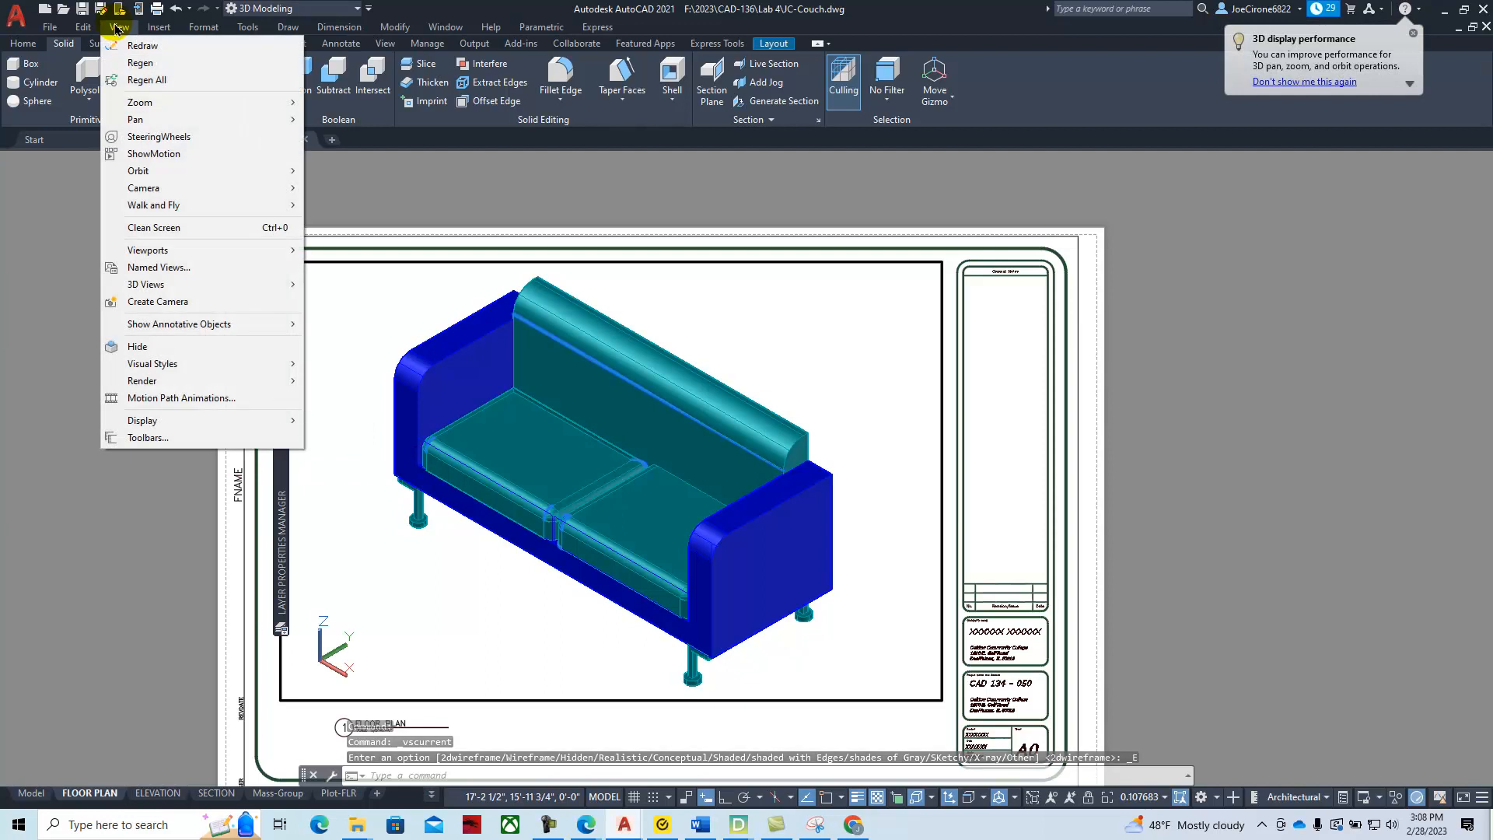
{"action": "mouse_move", "coordinate": [163, 372]}
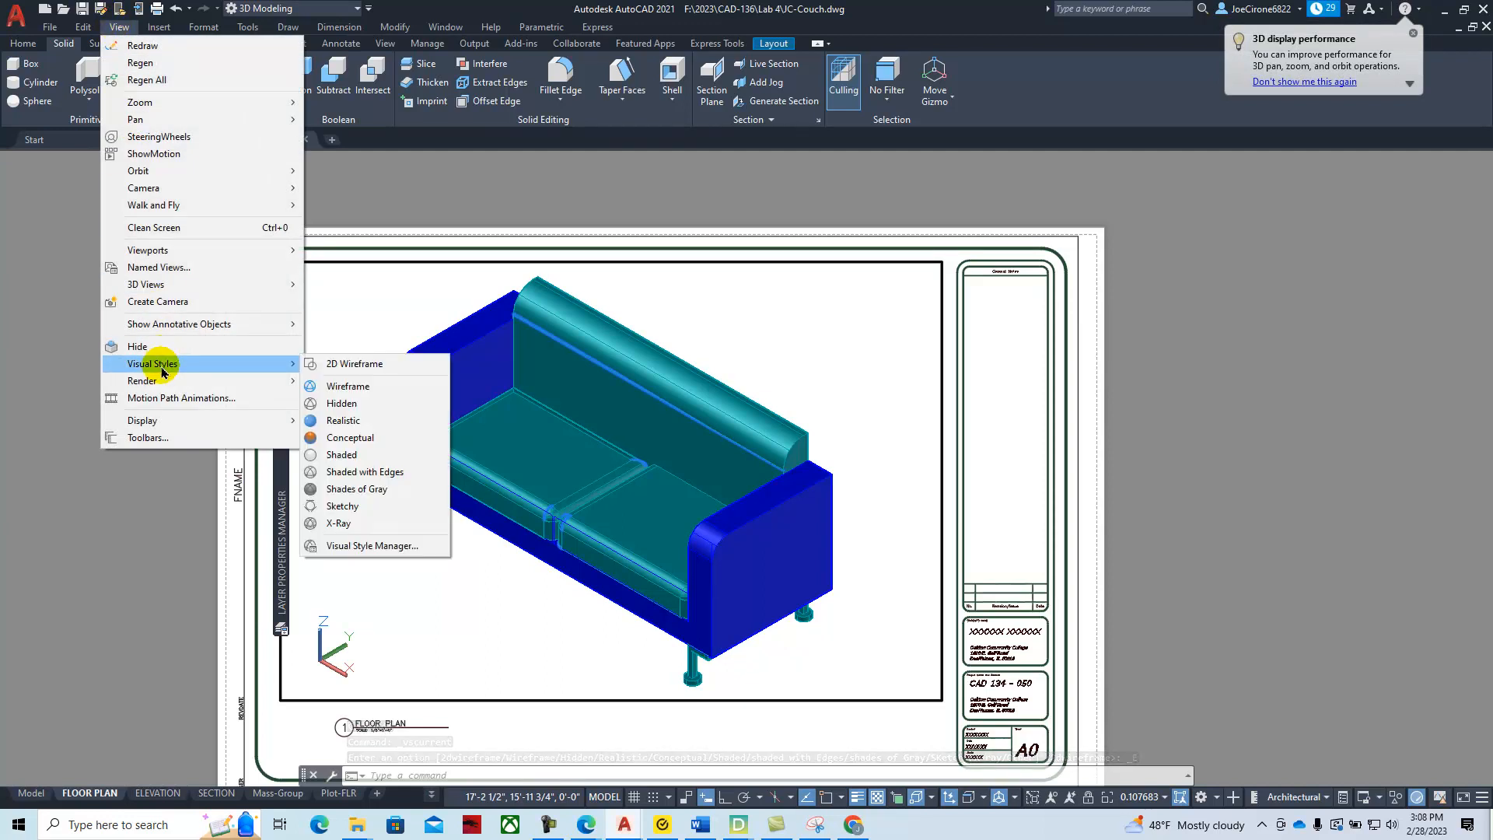
{"action": "left_click", "coordinate": [372, 437]}
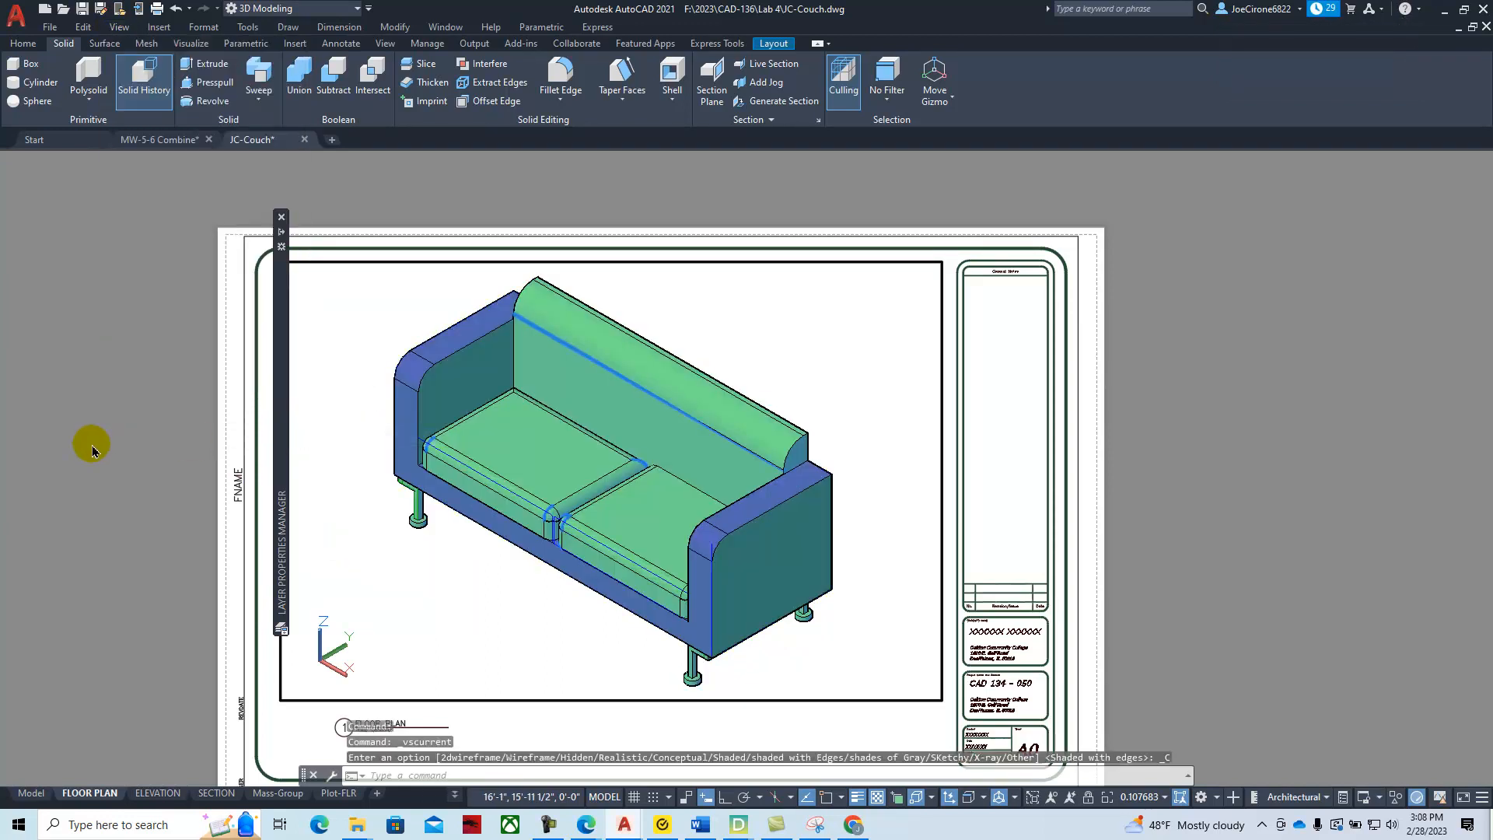
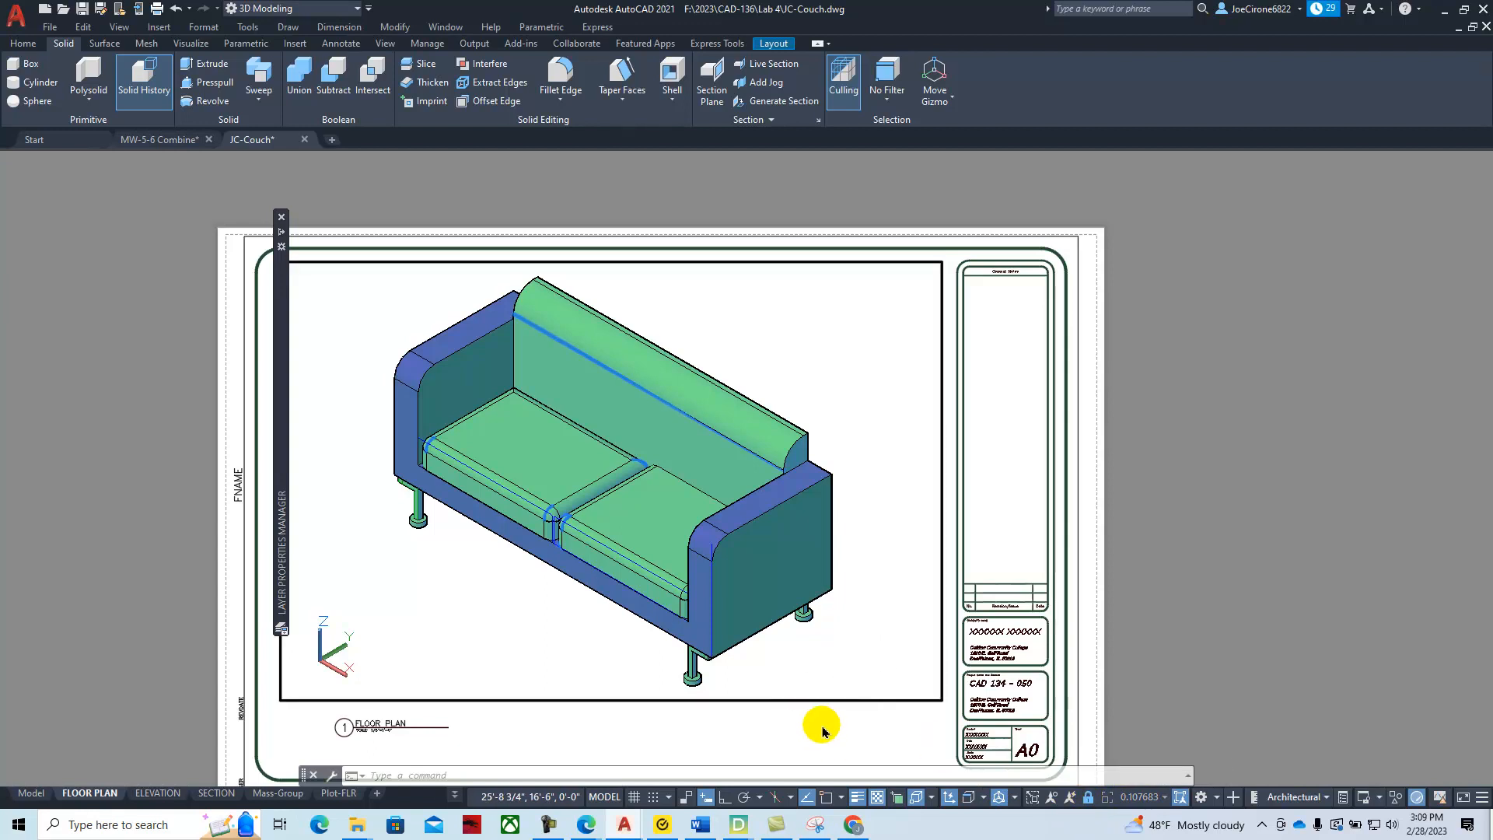
Return to paper space and replace the placeholder under STUDENT'S NAME in the title block with Student Name
{"action": "key", "text": "Escape"}
{"action": "double_click", "coordinate": [1007, 628]}
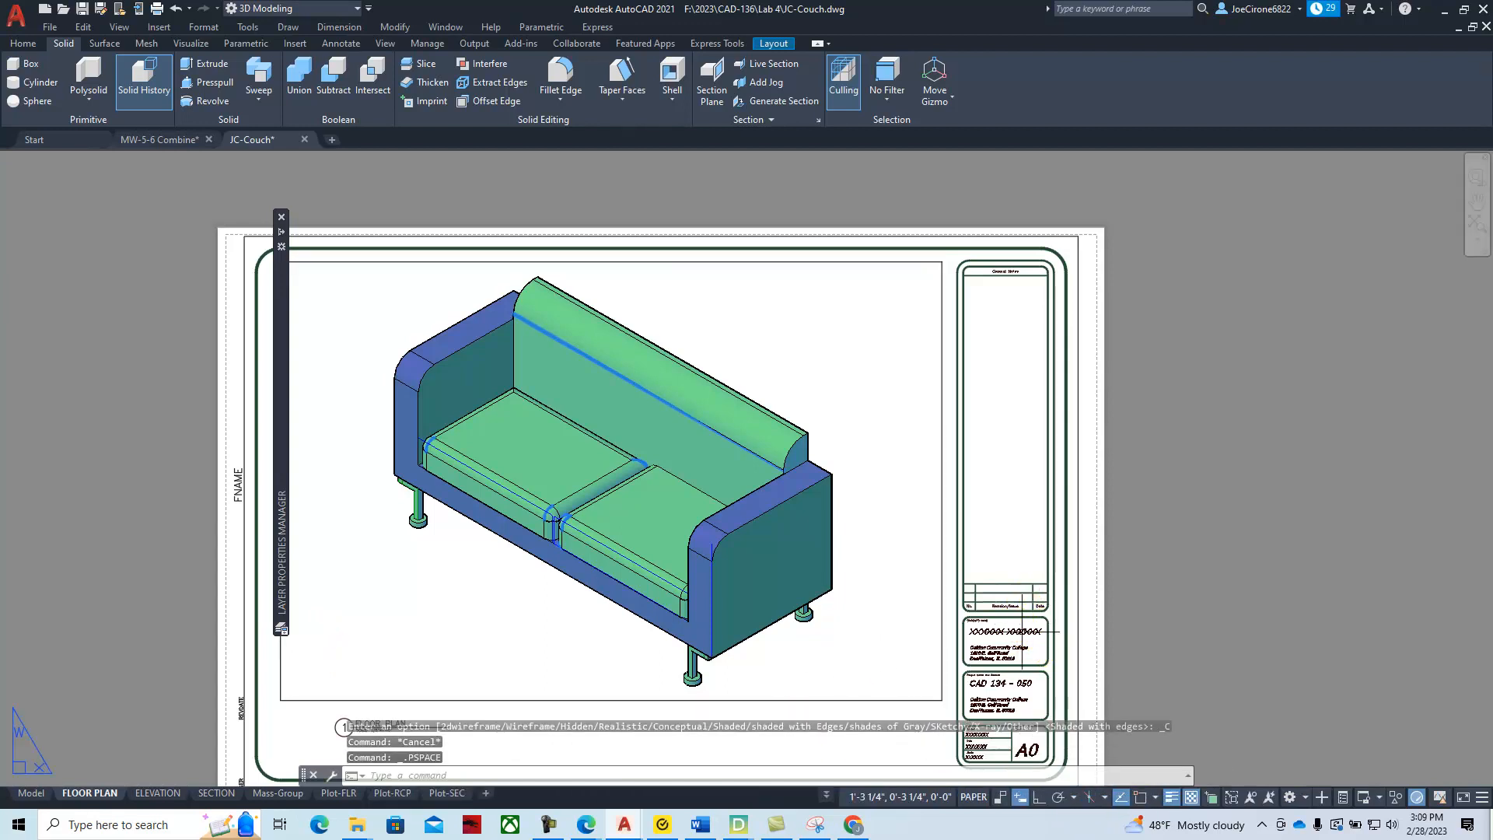
{"action": "scroll", "coordinate": [1013, 639], "scroll_direction": "up", "scroll_amount": 6}
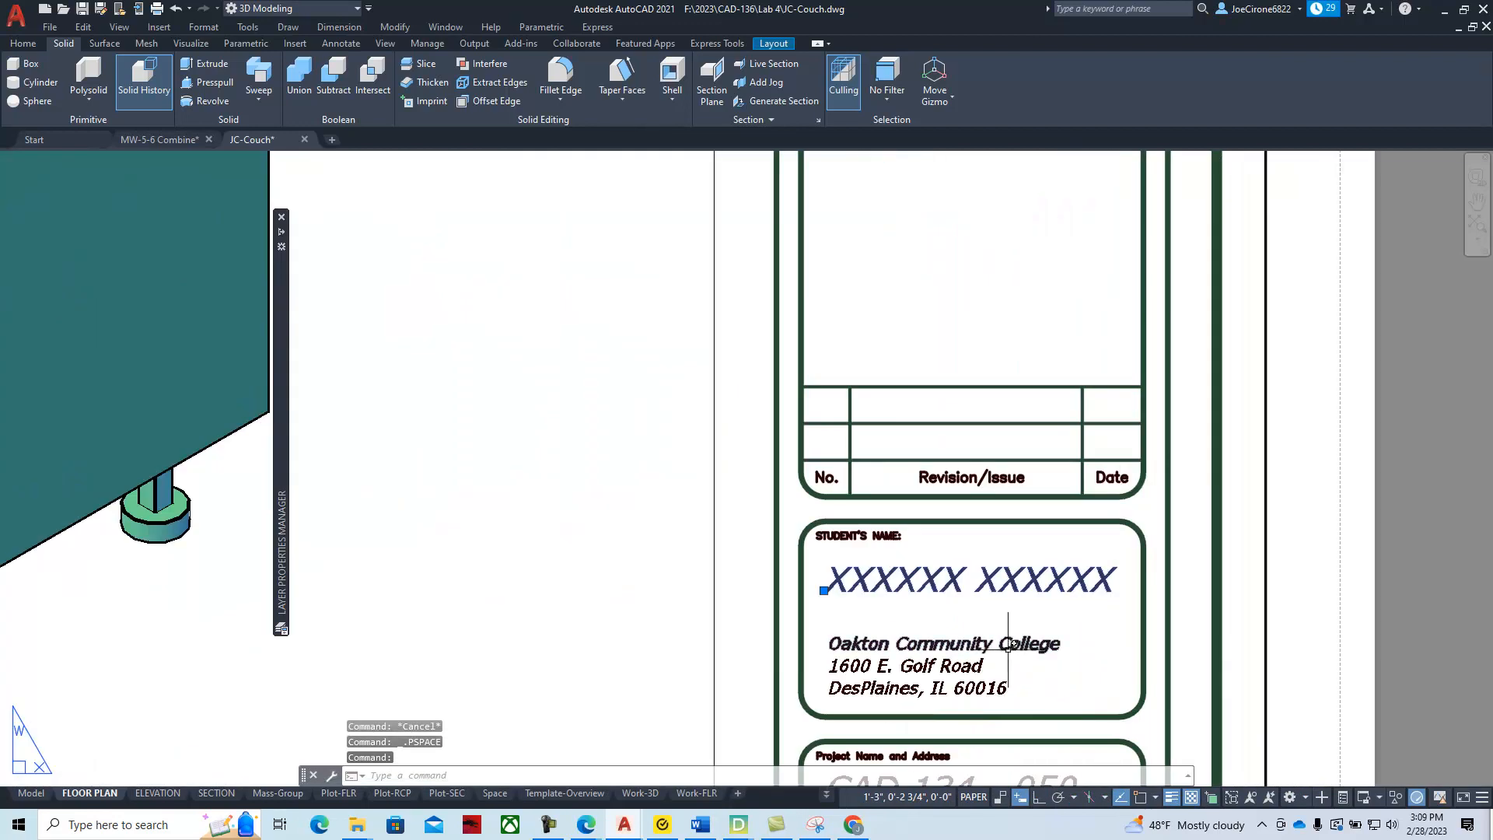
{"action": "double_click", "coordinate": [986, 588]}
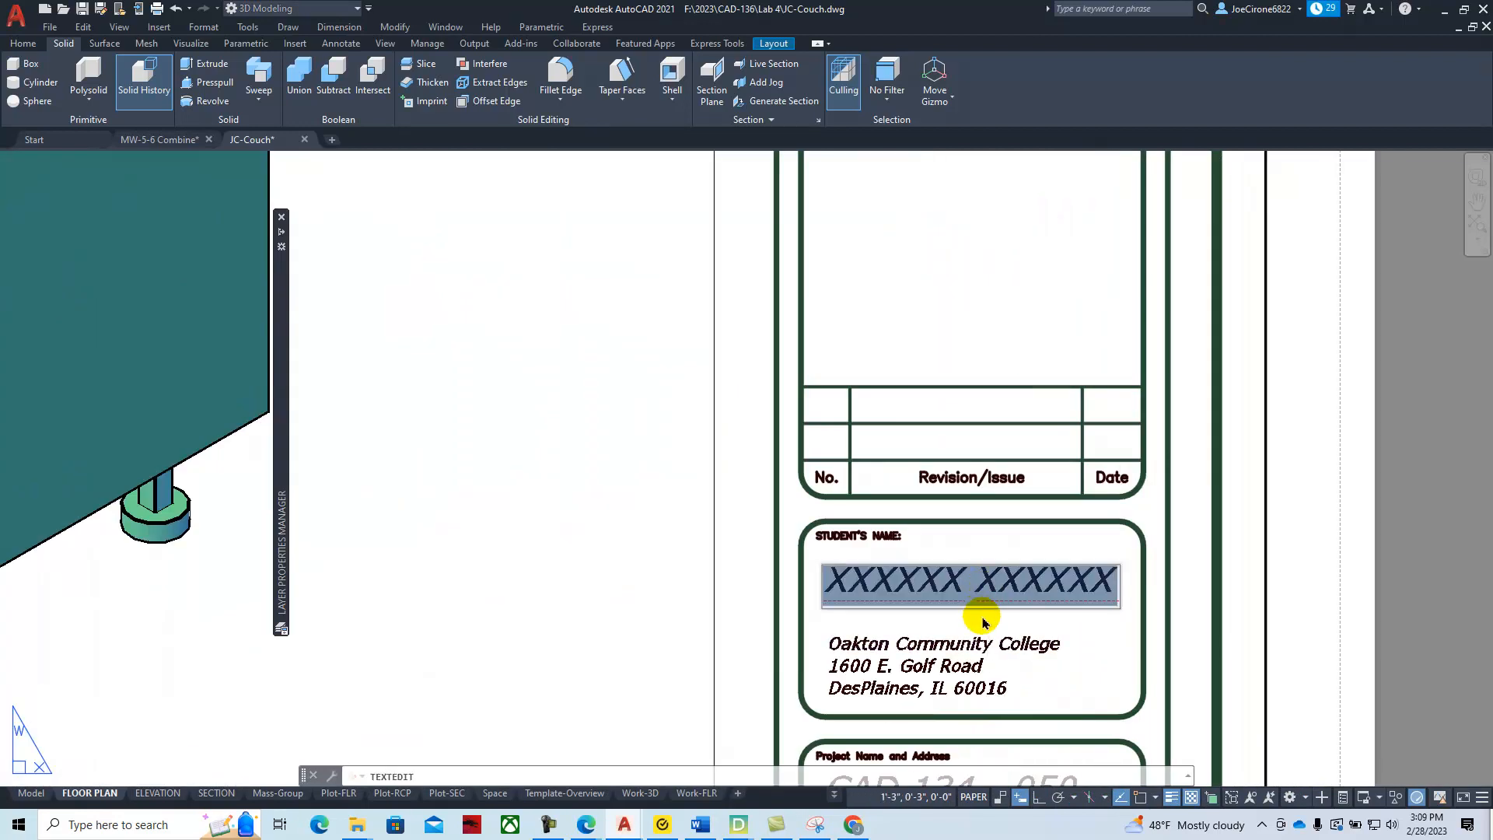
{"action": "type", "text": "St"}
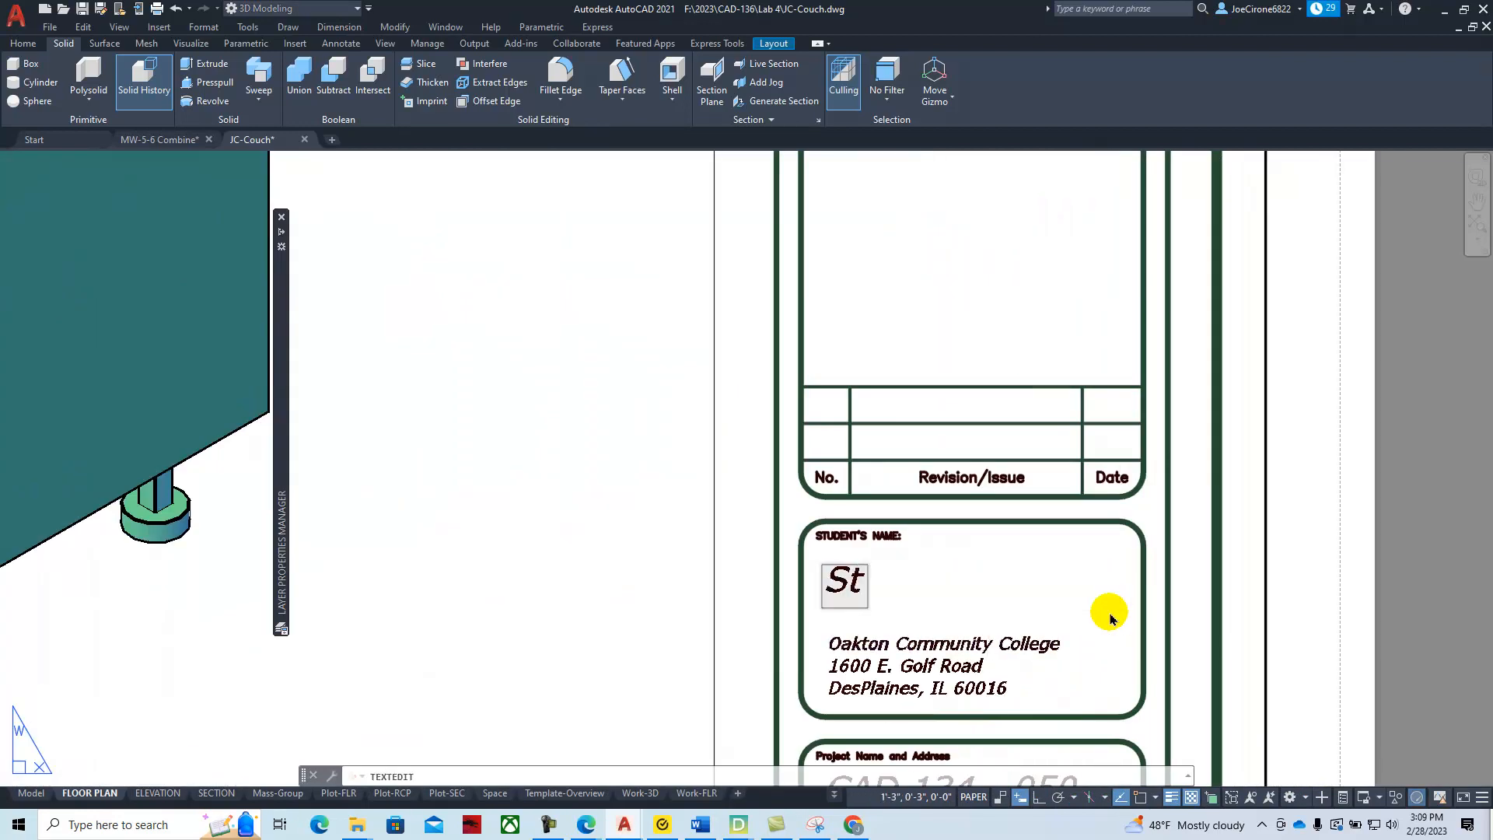
{"action": "type", "text": "udent Nae"}
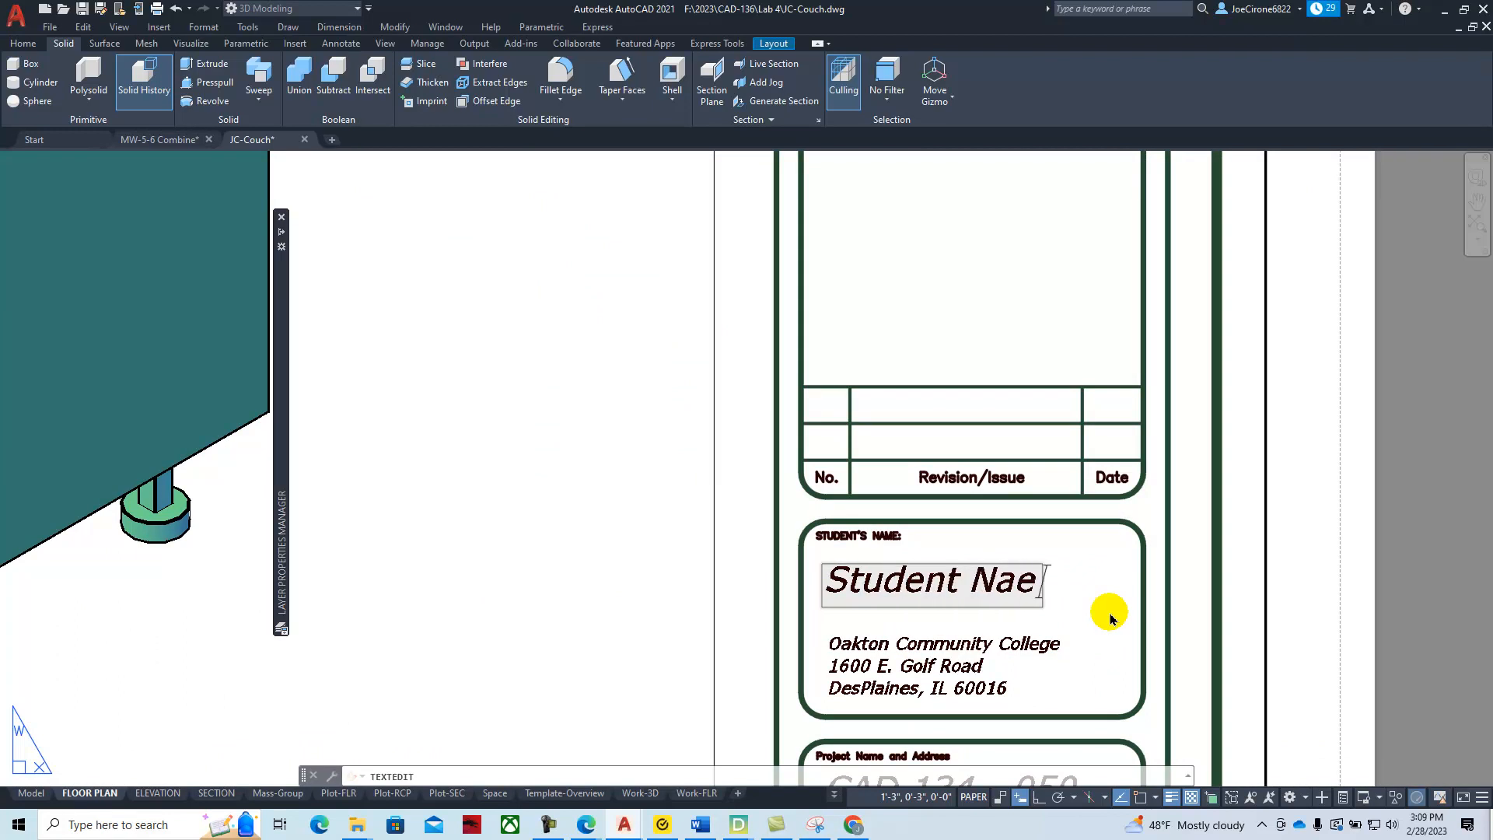
{"action": "key", "text": "BackSpace"}
{"action": "type", "text": "me"}
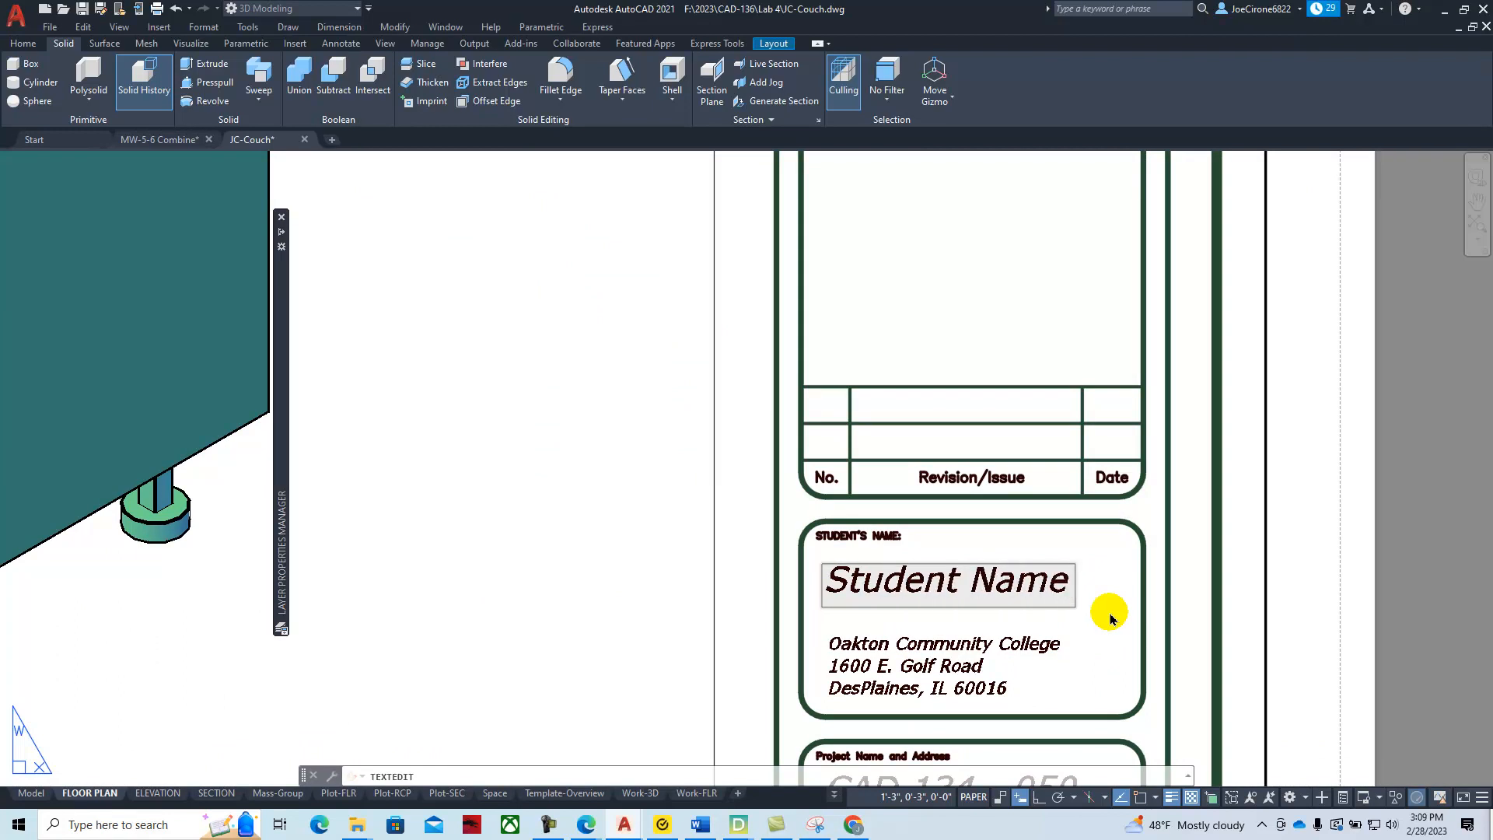
{"action": "left_click", "coordinate": [585, 479]}
Change the course text in the title block's Project Name and Address box to CAD 136 - 0C1
{"action": "scroll", "coordinate": [580, 495], "scroll_direction": "down", "scroll_amount": 4}
{"action": "middle_click_drag", "start_coordinate": [616, 589], "coordinate": [630, 468]}
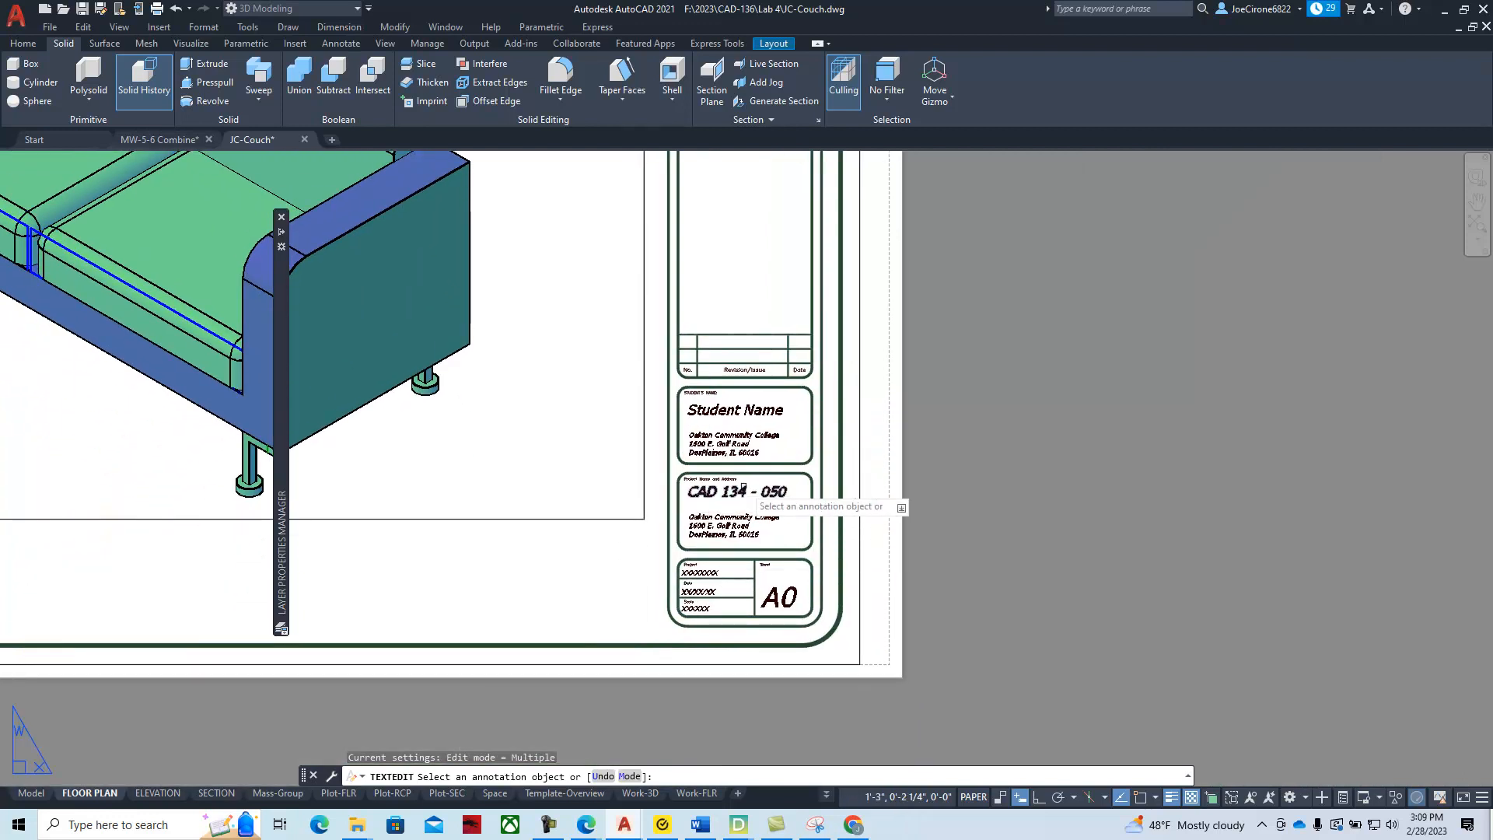
{"action": "left_click", "coordinate": [753, 513]}
{"action": "scroll", "coordinate": [752, 513], "scroll_direction": "up", "scroll_amount": 4}
{"action": "left_click", "coordinate": [758, 515]}
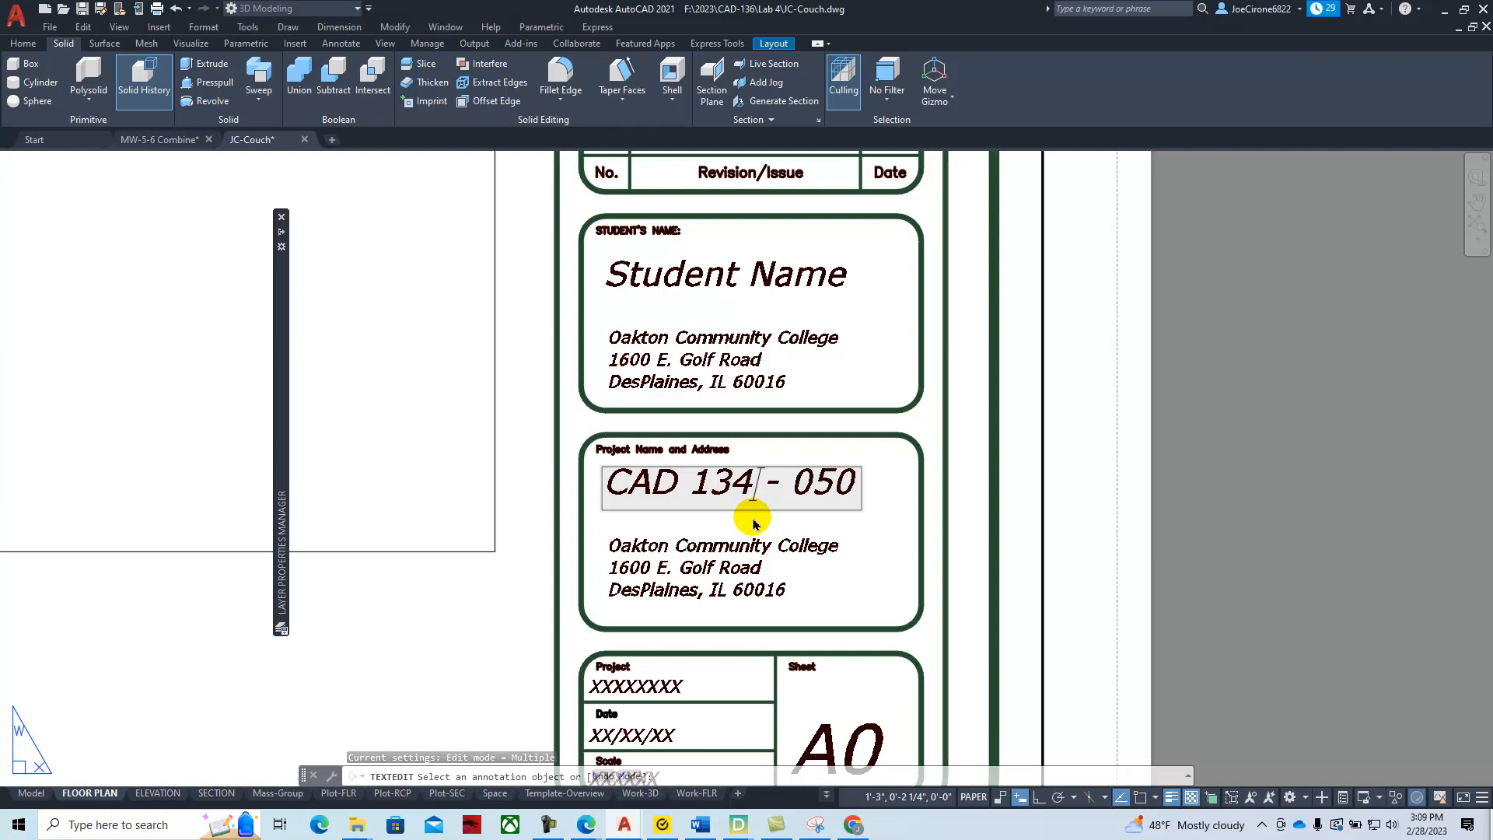
{"action": "key", "text": "BackSpace"}
{"action": "type", "text": "6"}
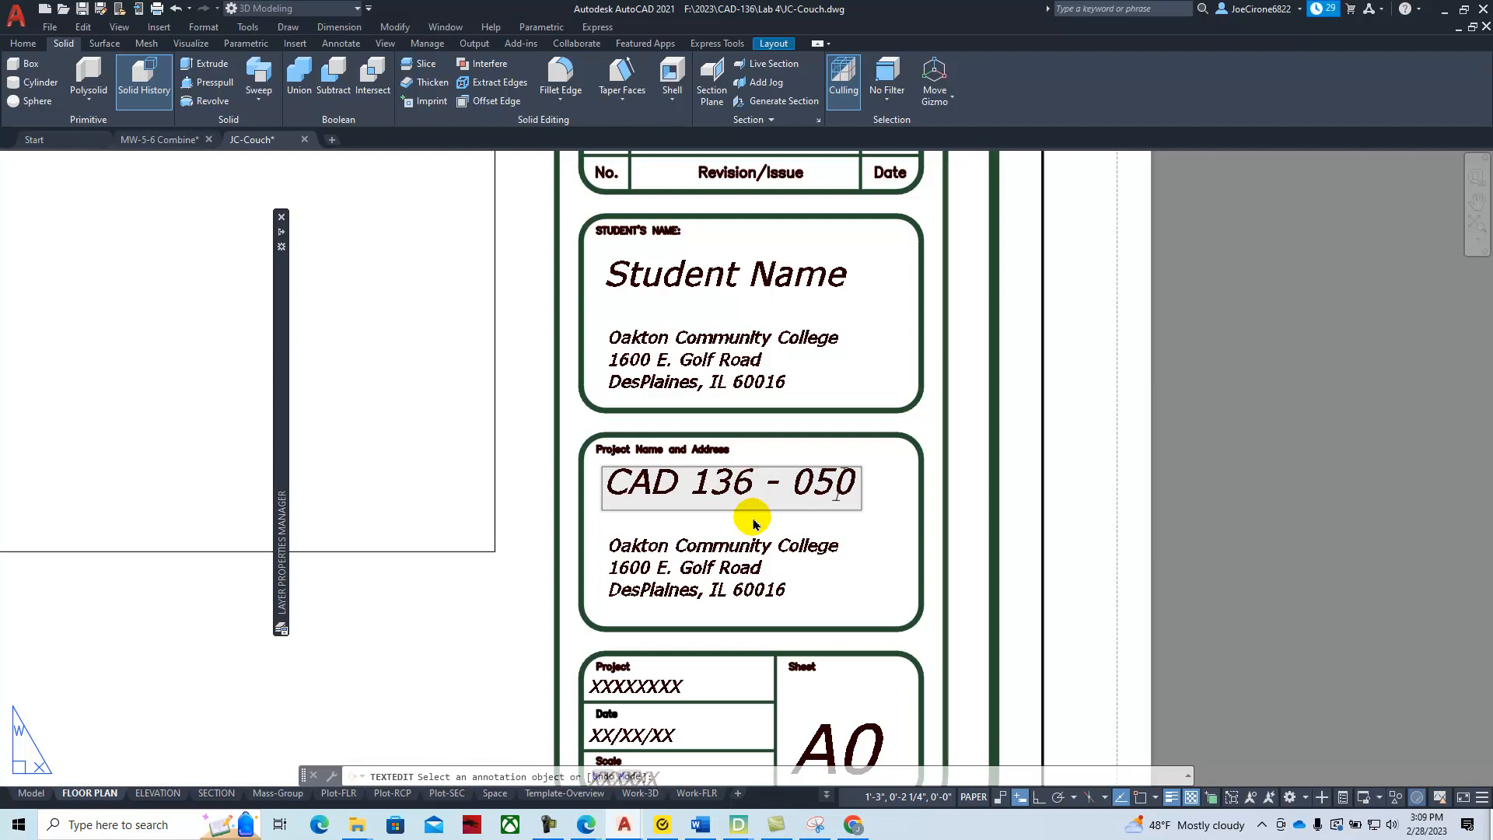
{"action": "key", "text": "BackSpace"}
{"action": "key", "text": "BackSpace"}
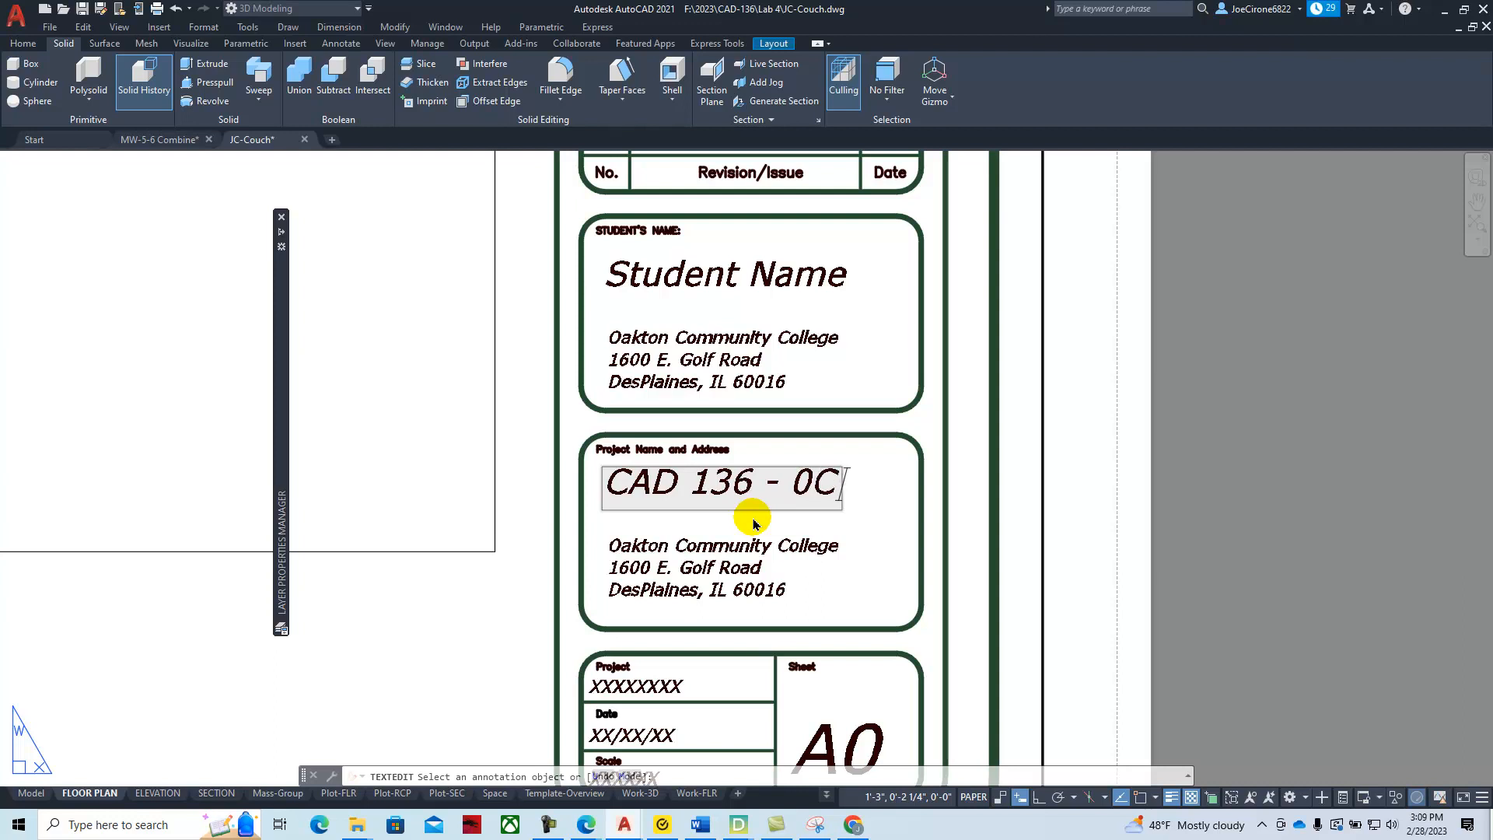
{"action": "left_click", "coordinate": [467, 622]}
Replace the title block's Project placeholder with Couch
{"action": "left_click", "coordinate": [657, 691]}
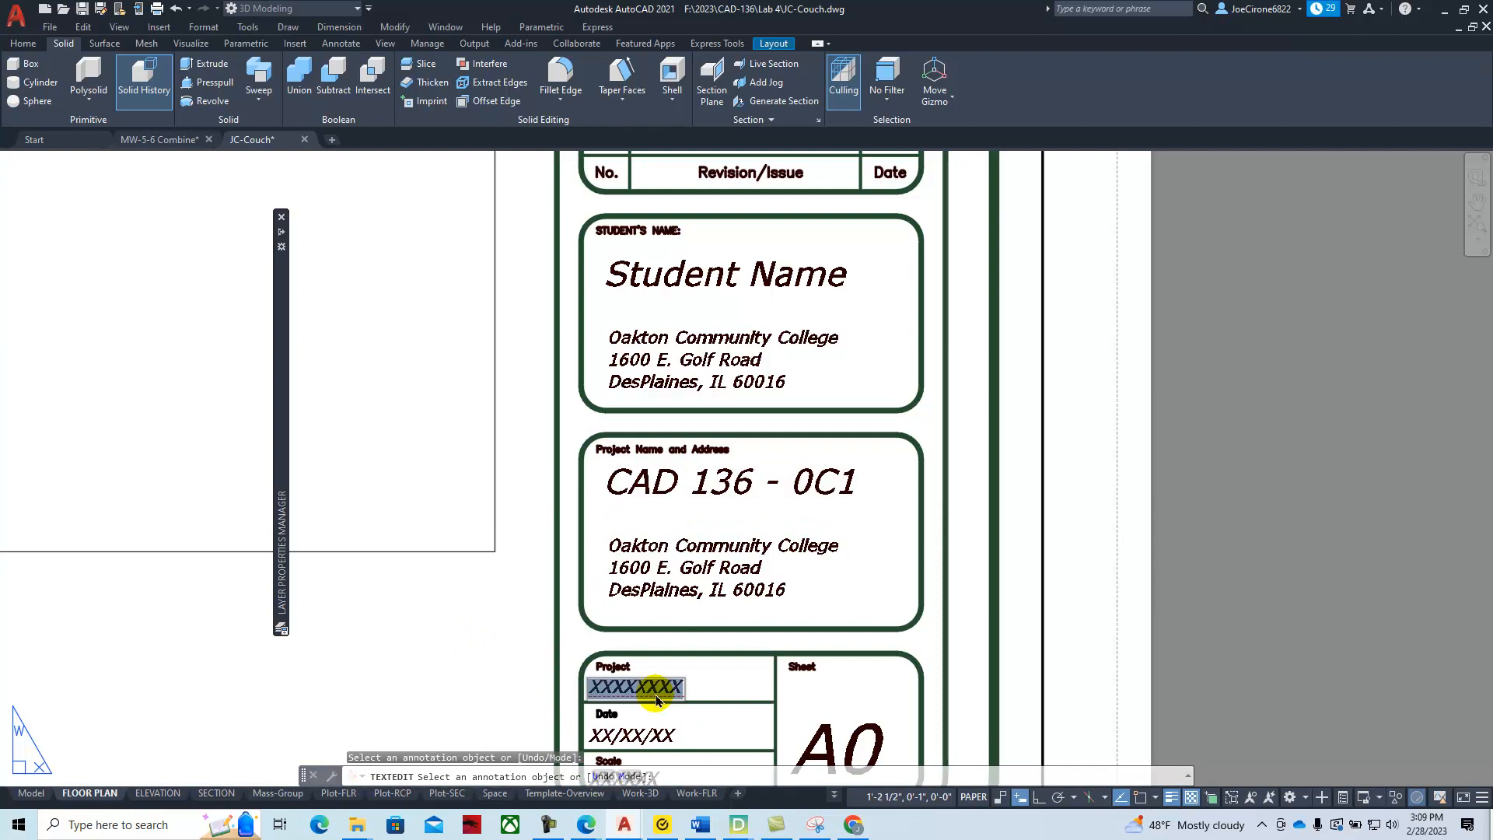
{"action": "type", "text": "CXX"}
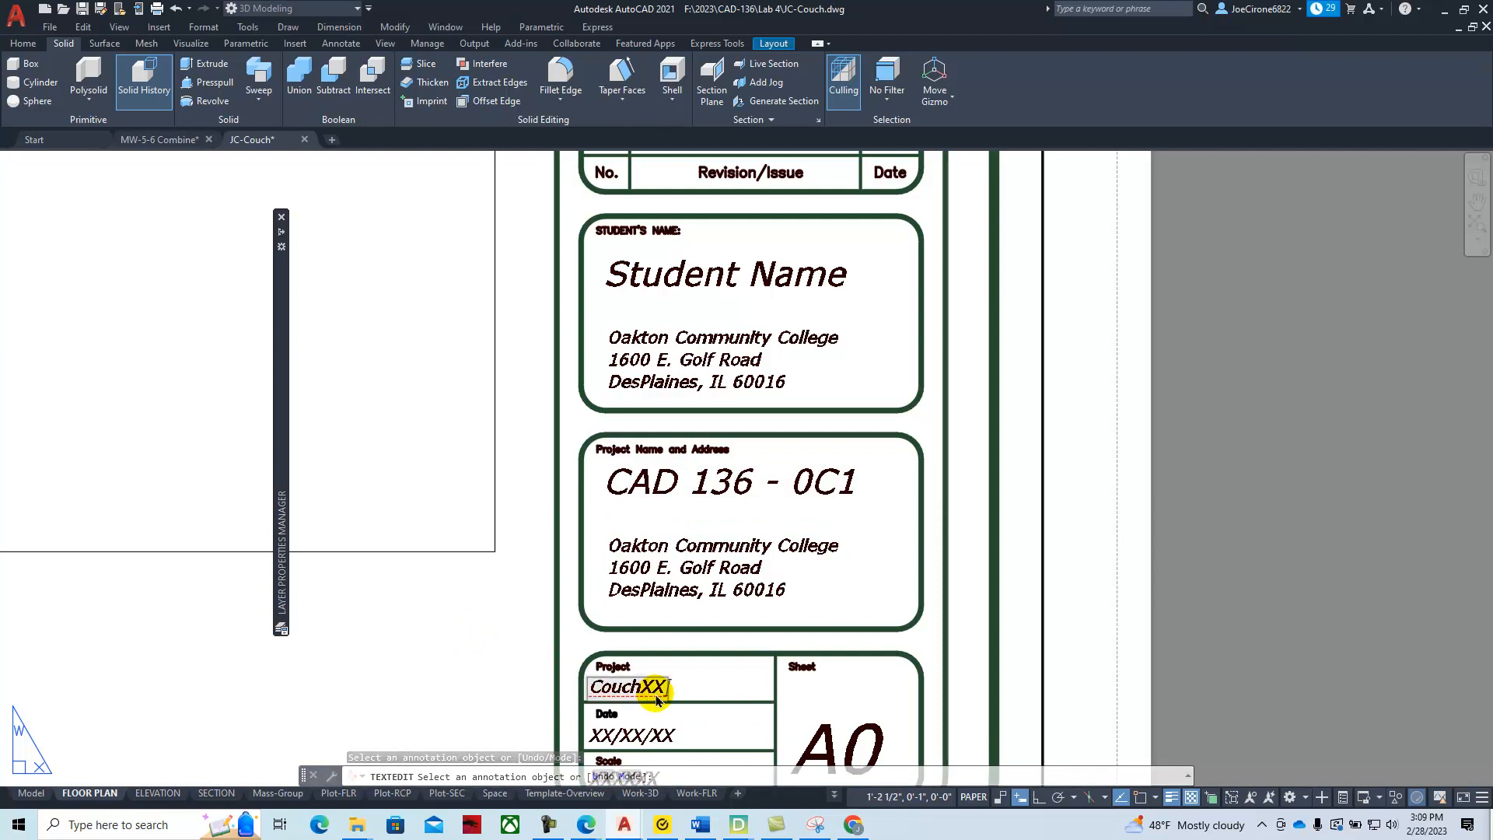
{"action": "key", "text": "BackSpace"}
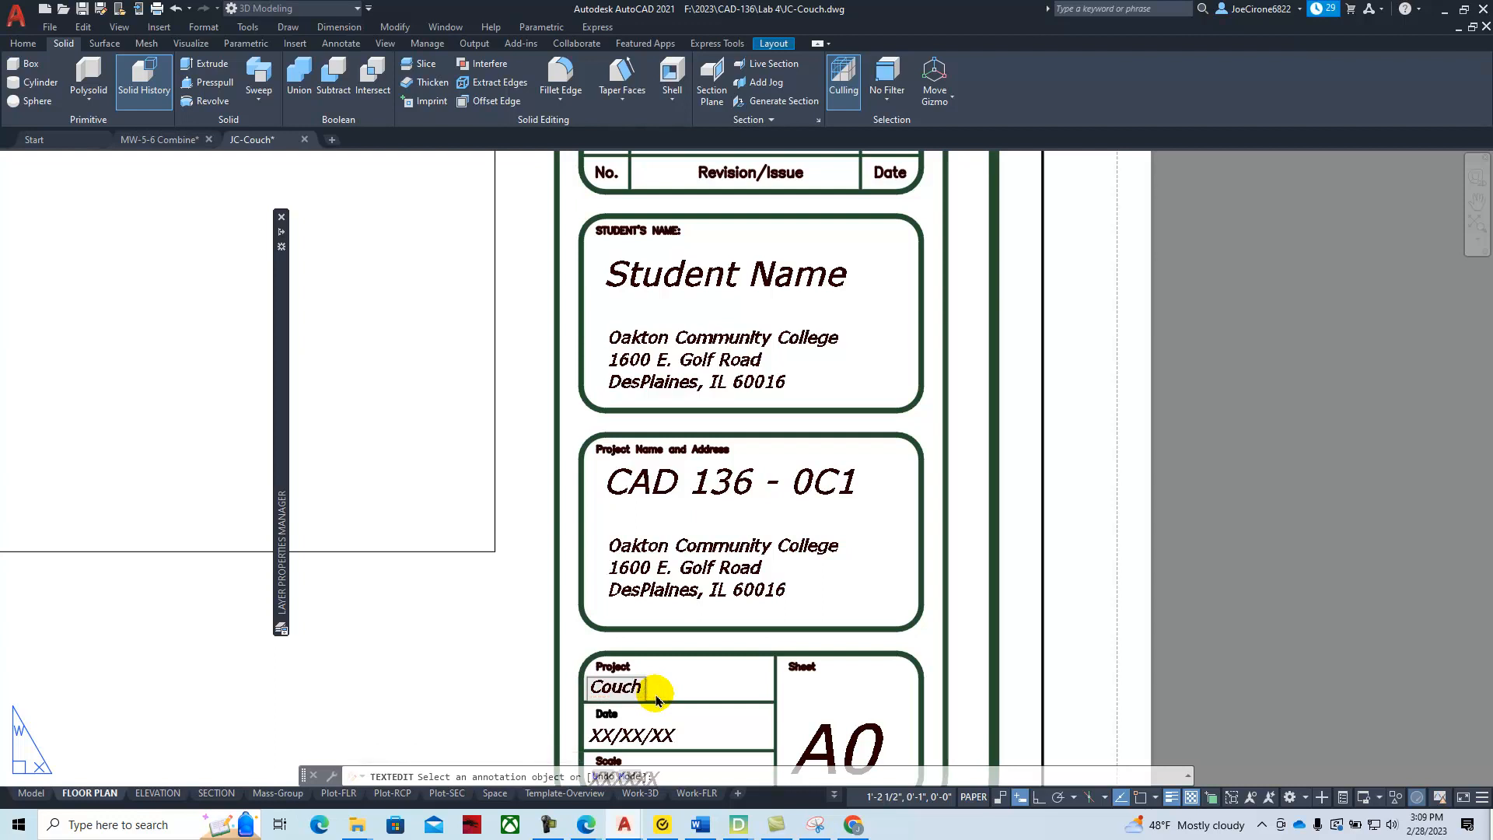
{"action": "left_click", "coordinate": [760, 728]}
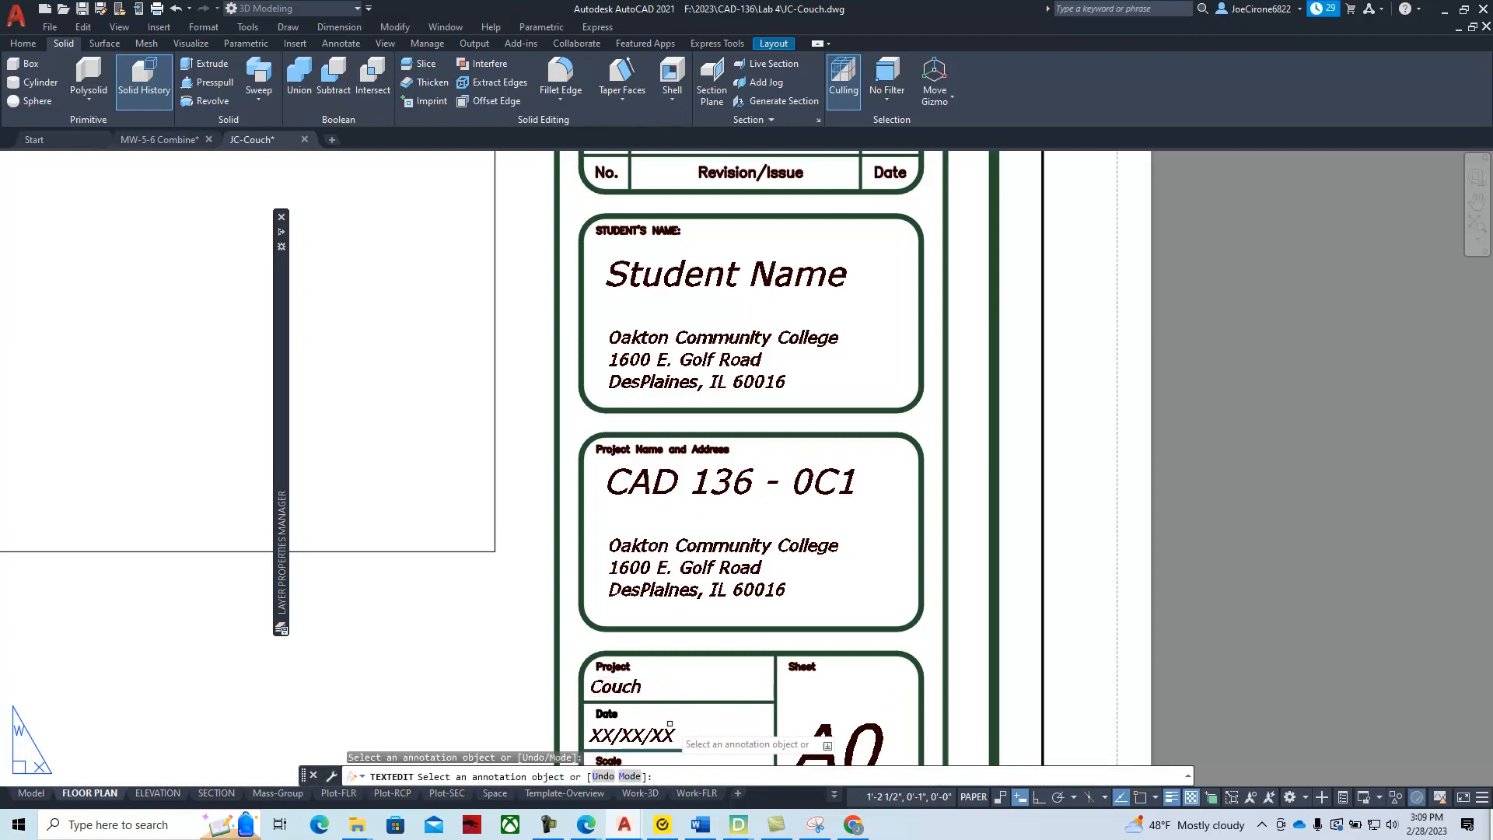
Fill in the title block's Date field as 02/28/23
{"action": "left_click", "coordinate": [671, 739]}
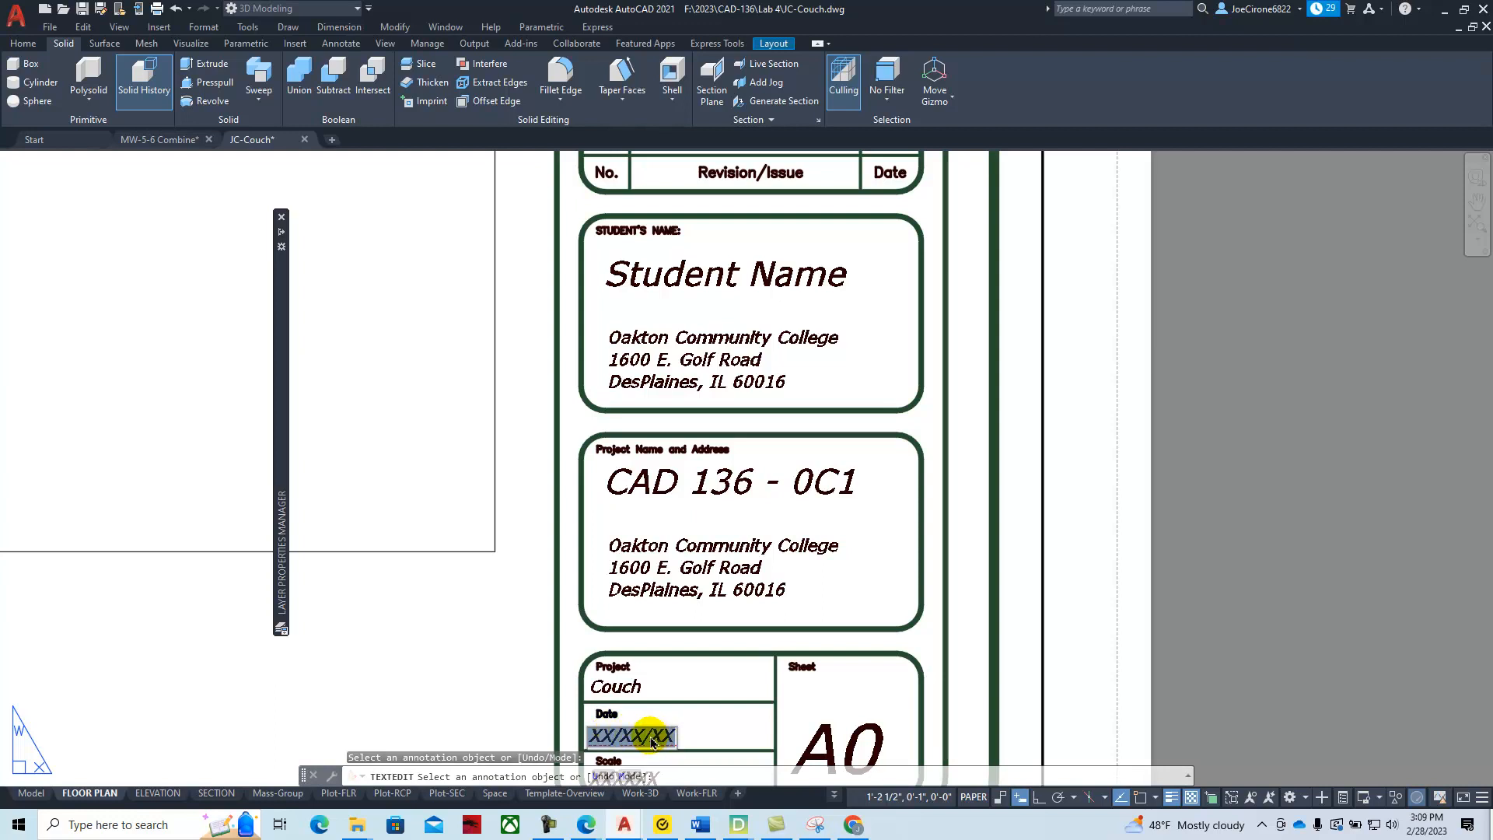
{"action": "scroll", "coordinate": [657, 743], "scroll_direction": "up", "scroll_amount": 8}
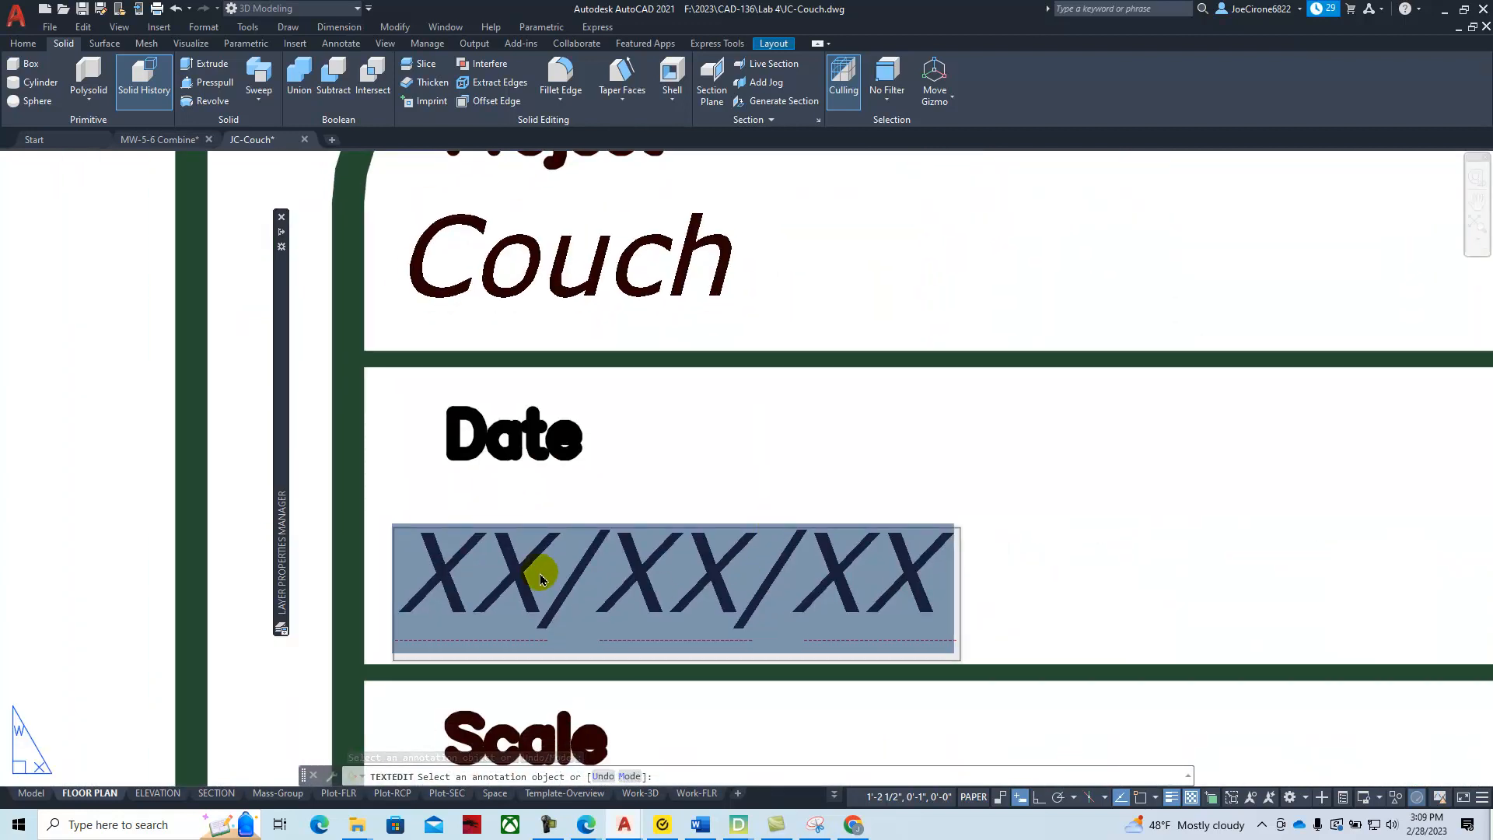
{"action": "left_click", "coordinate": [540, 574]}
{"action": "key", "text": "BackSpace"}
{"action": "key", "text": "BackSpace"}
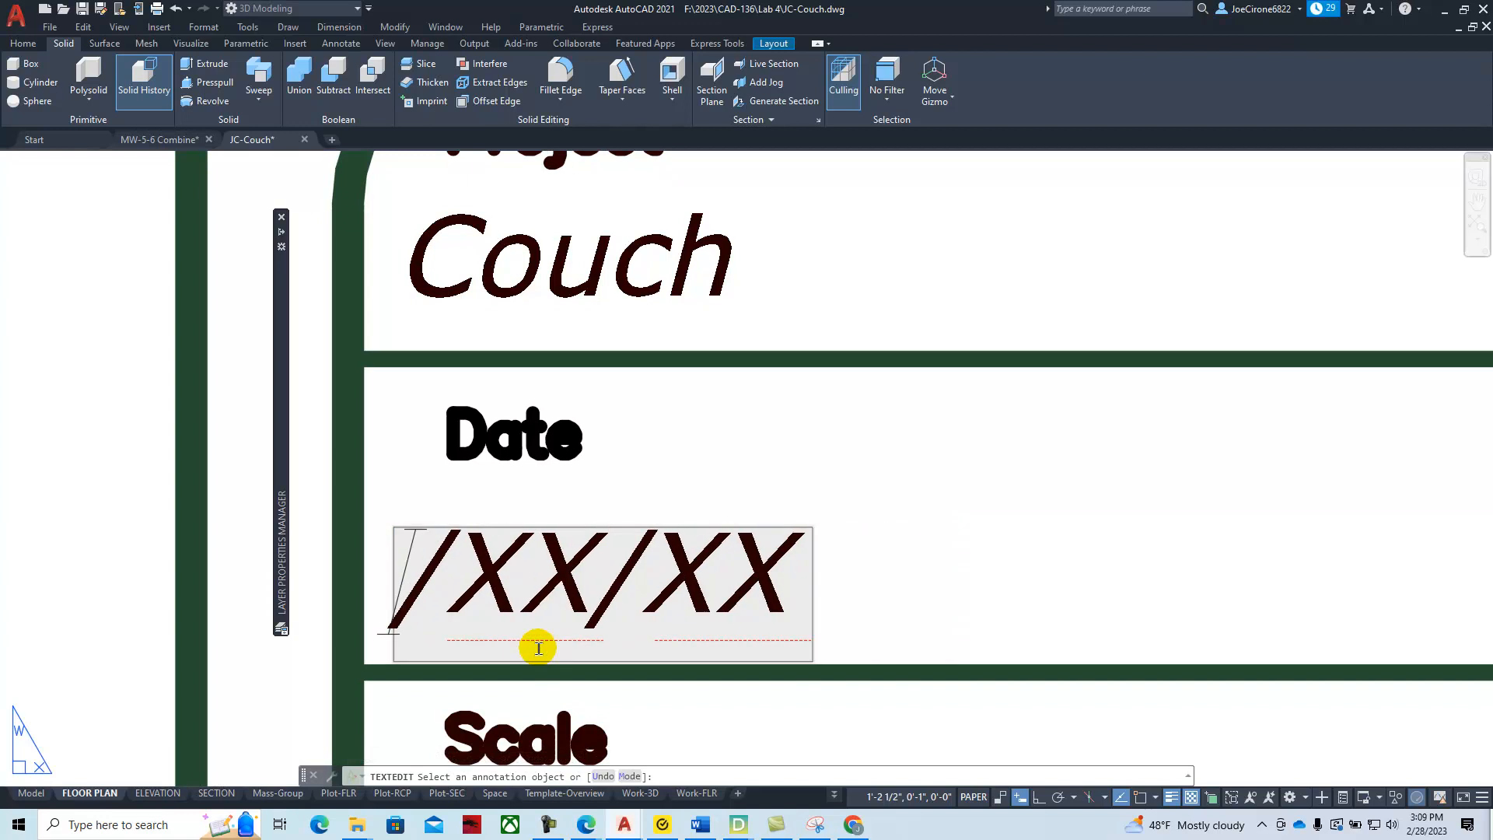
{"action": "type", "text": "02"}
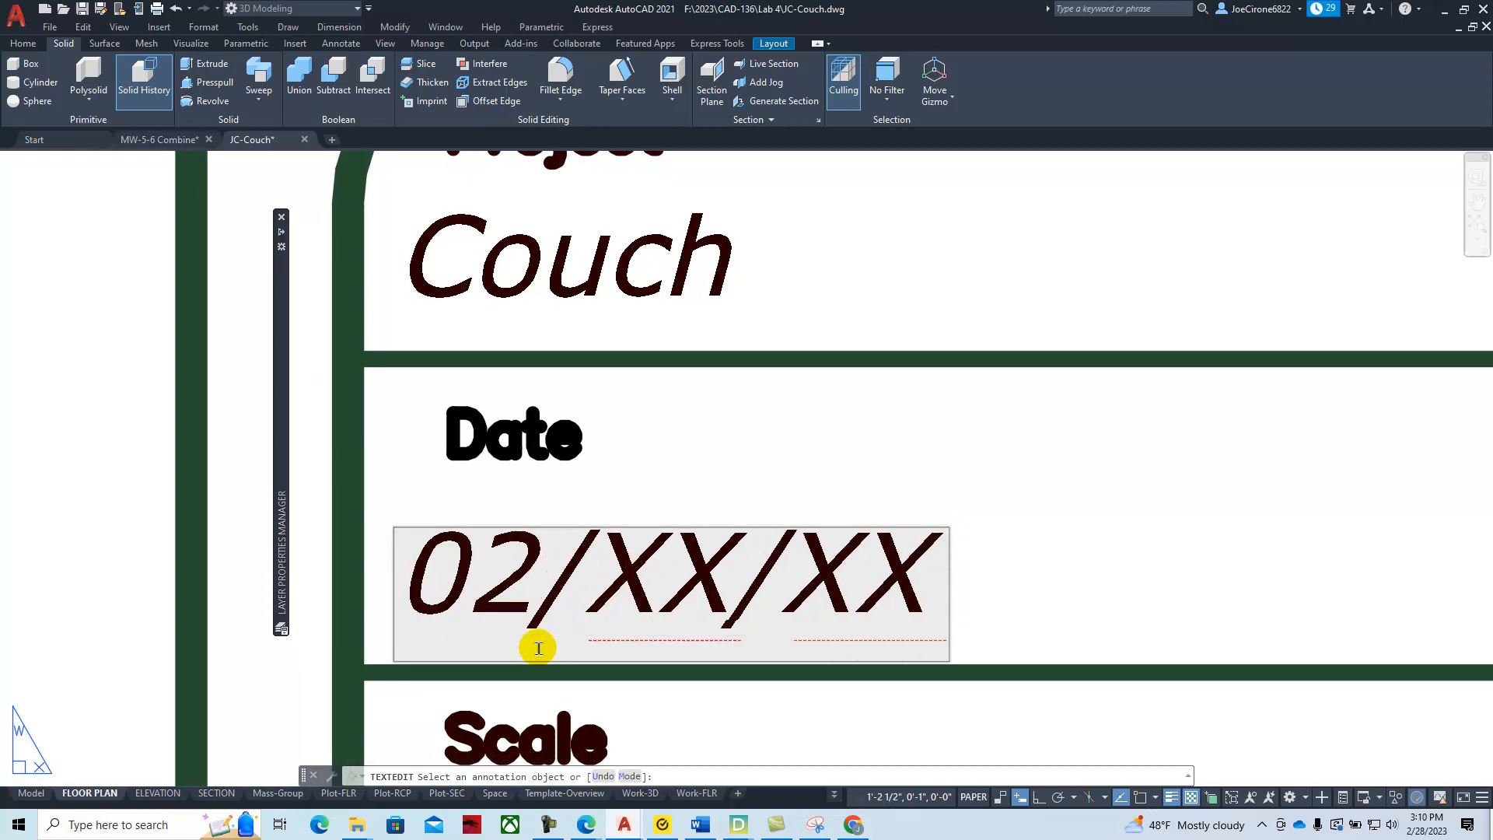
{"action": "key", "text": "BackSpace"}
{"action": "key", "text": "BackSpace"}
{"action": "type", "text": "28"}
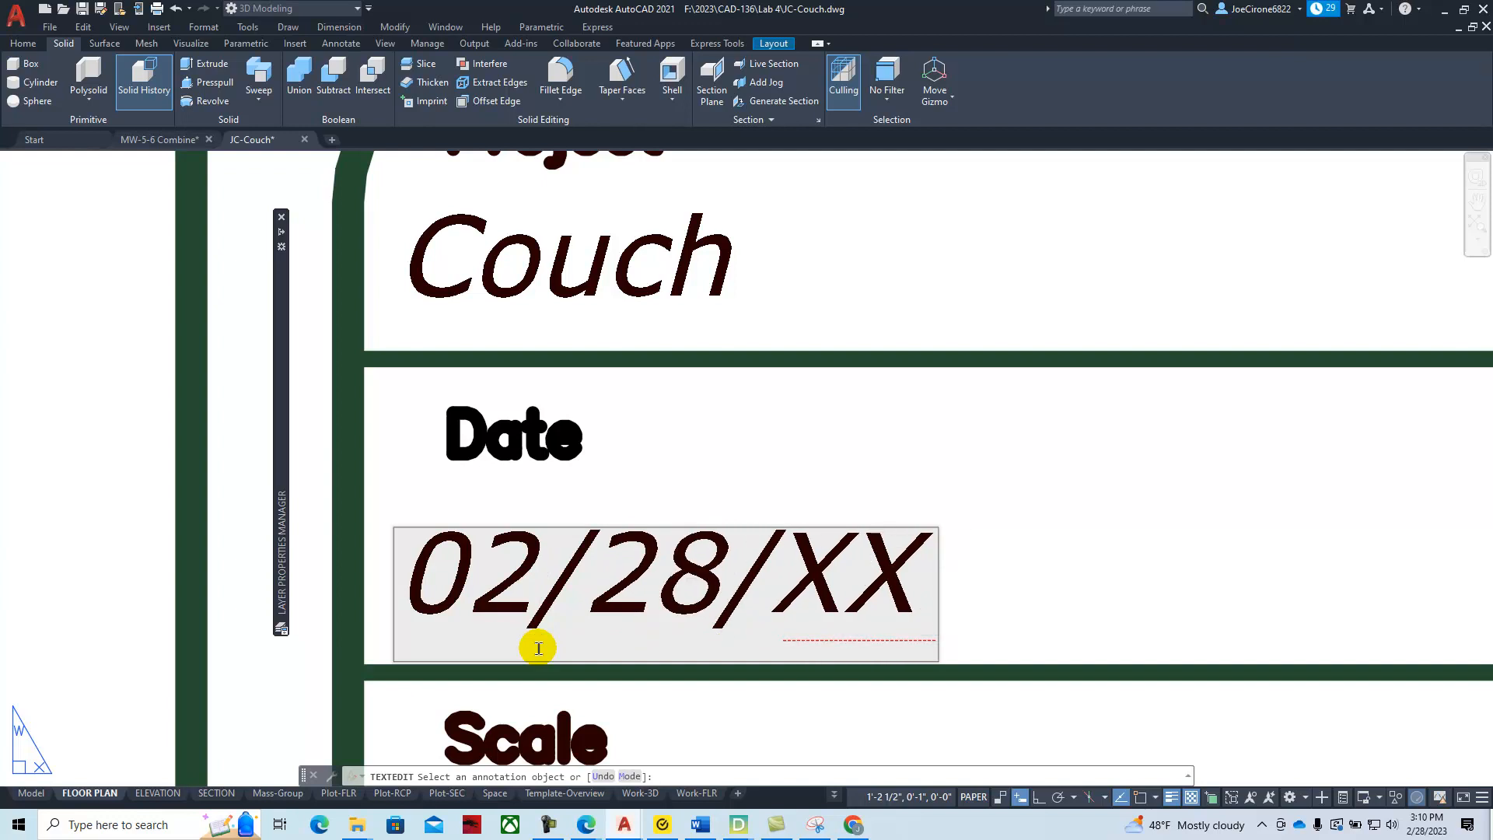
{"action": "key", "text": "BackSpace"}
{"action": "key", "text": "BackSpace"}
{"action": "type", "text": "23"}
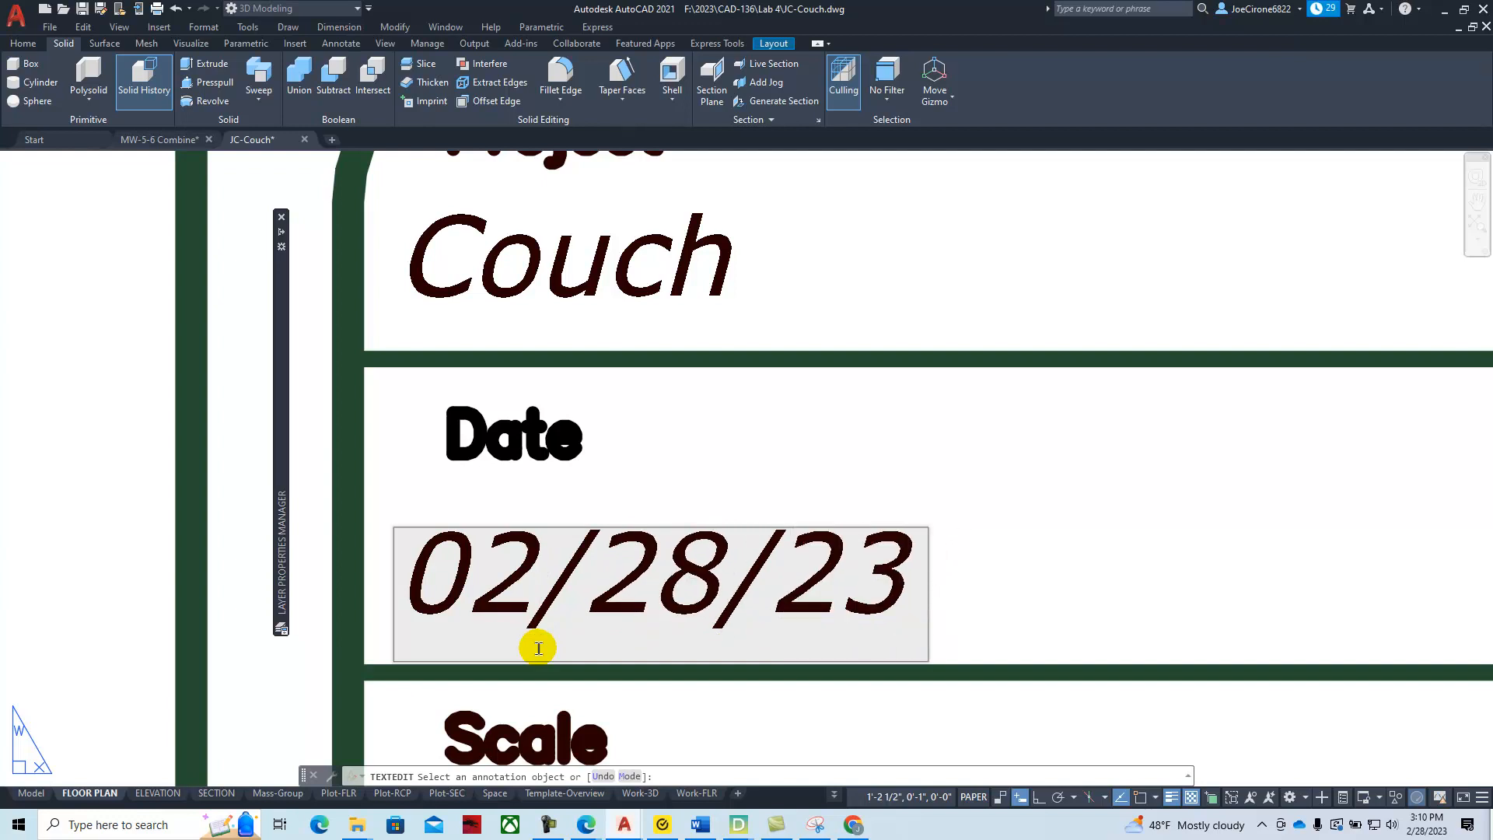
Replace the title block's Scale placeholder with None
{"action": "scroll", "coordinate": [848, 538], "scroll_direction": "down", "scroll_amount": 6}
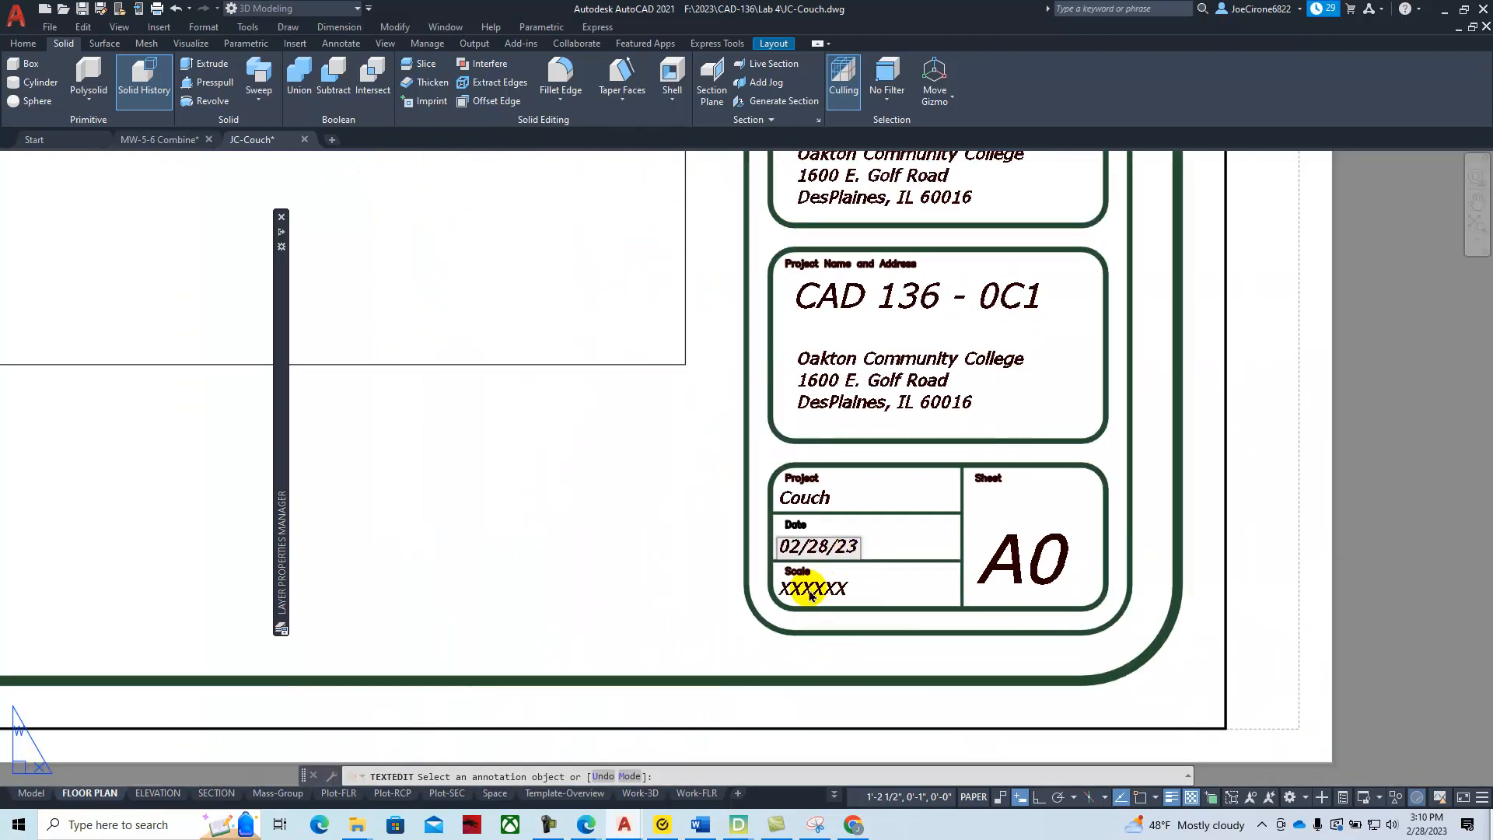
{"action": "left_click", "coordinate": [811, 595]}
{"action": "left_click", "coordinate": [806, 599]}
{"action": "type", "text": "None"}
{"action": "left_click", "coordinate": [637, 591]}
Set the detail scale attribute of the FLOOR PLAN title below the viewport to None
{"action": "scroll", "coordinate": [622, 590], "scroll_direction": "down", "scroll_amount": 4}
{"action": "middle_click_drag", "start_coordinate": [509, 543], "coordinate": [1276, 560]}
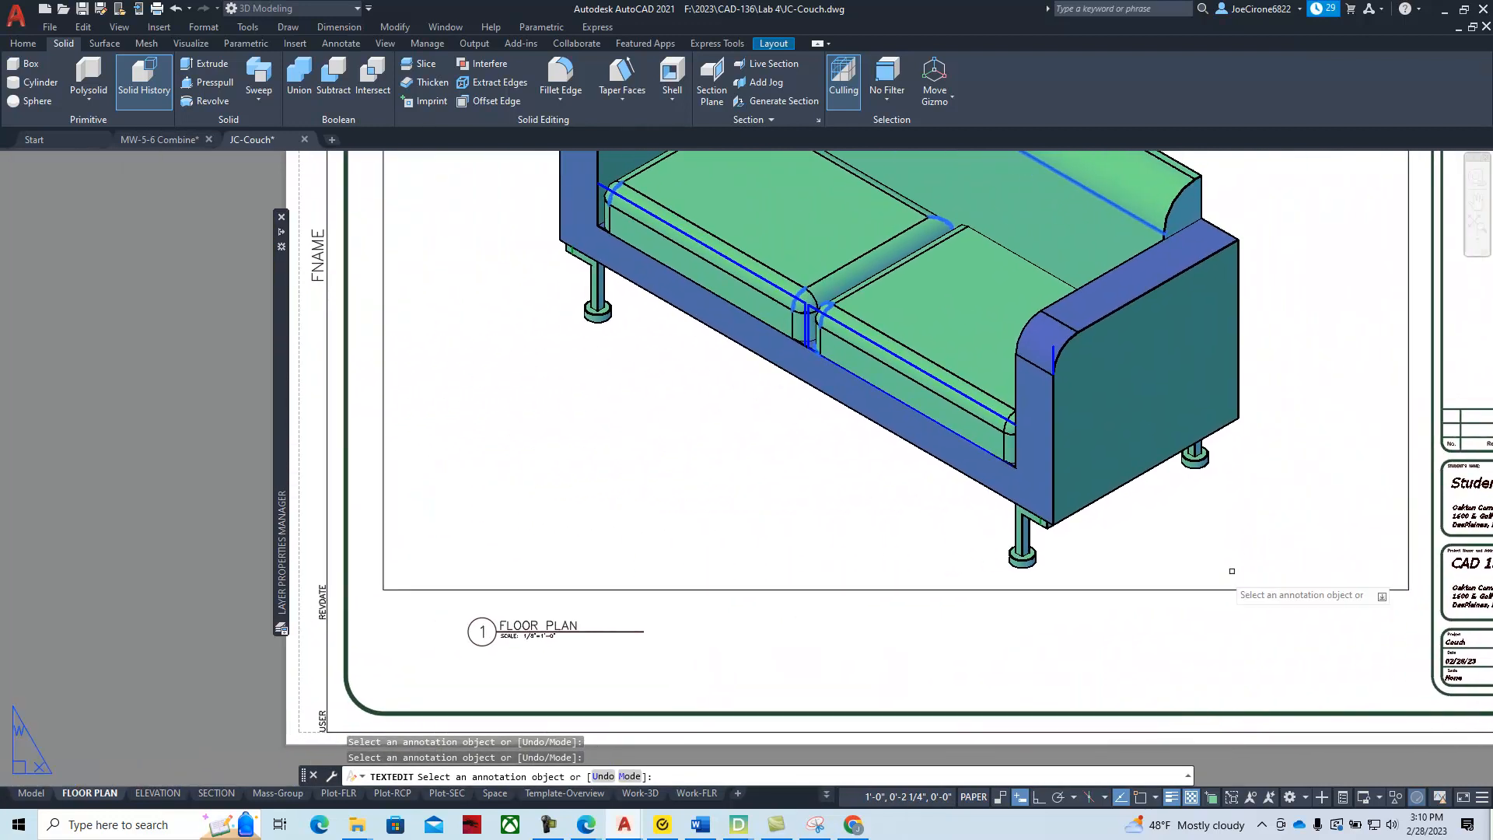
{"action": "scroll", "coordinate": [591, 669], "scroll_direction": "up", "scroll_amount": 2}
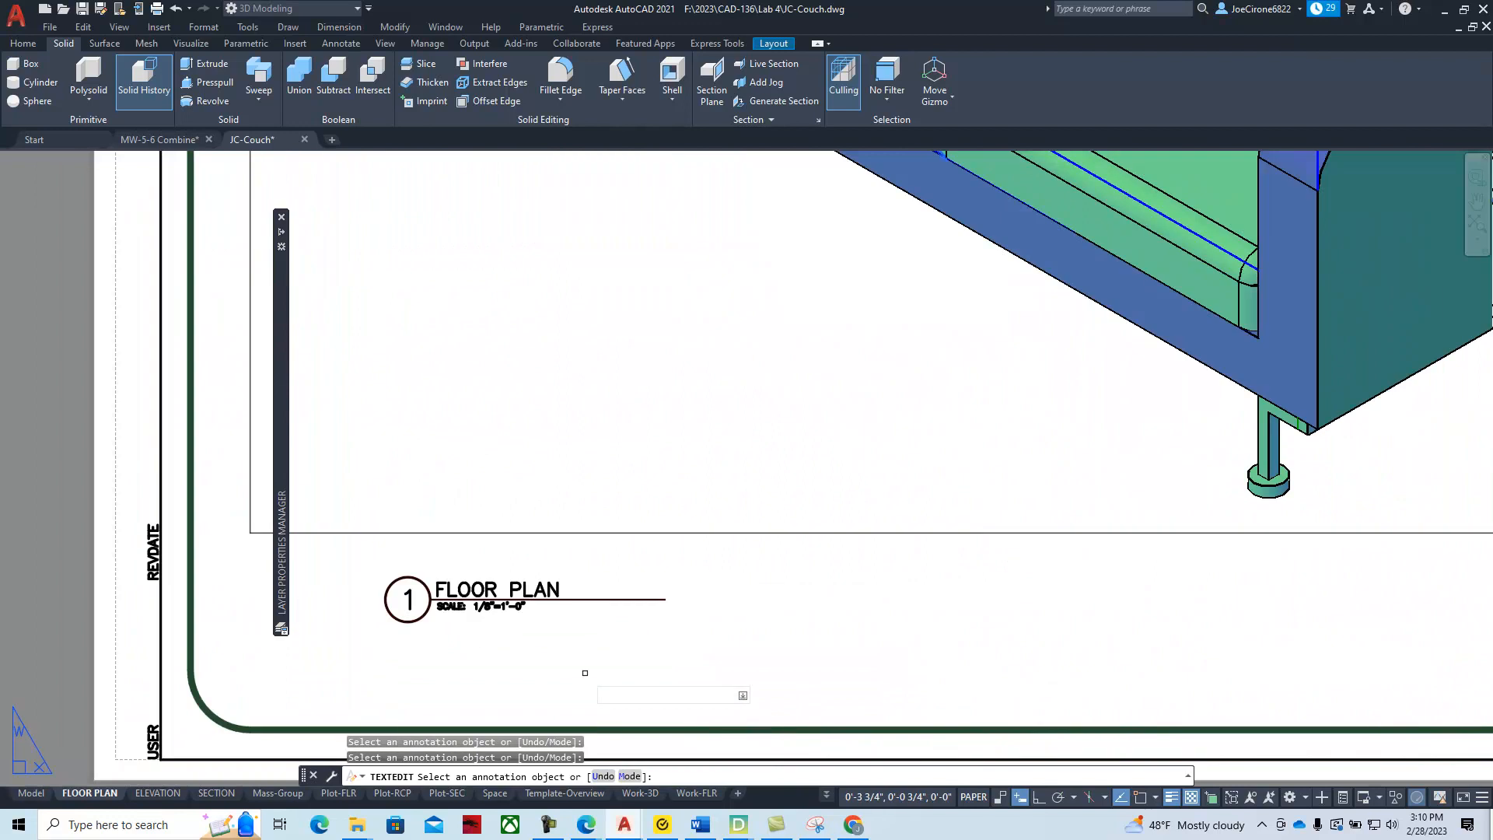
{"action": "left_click", "coordinate": [498, 603]}
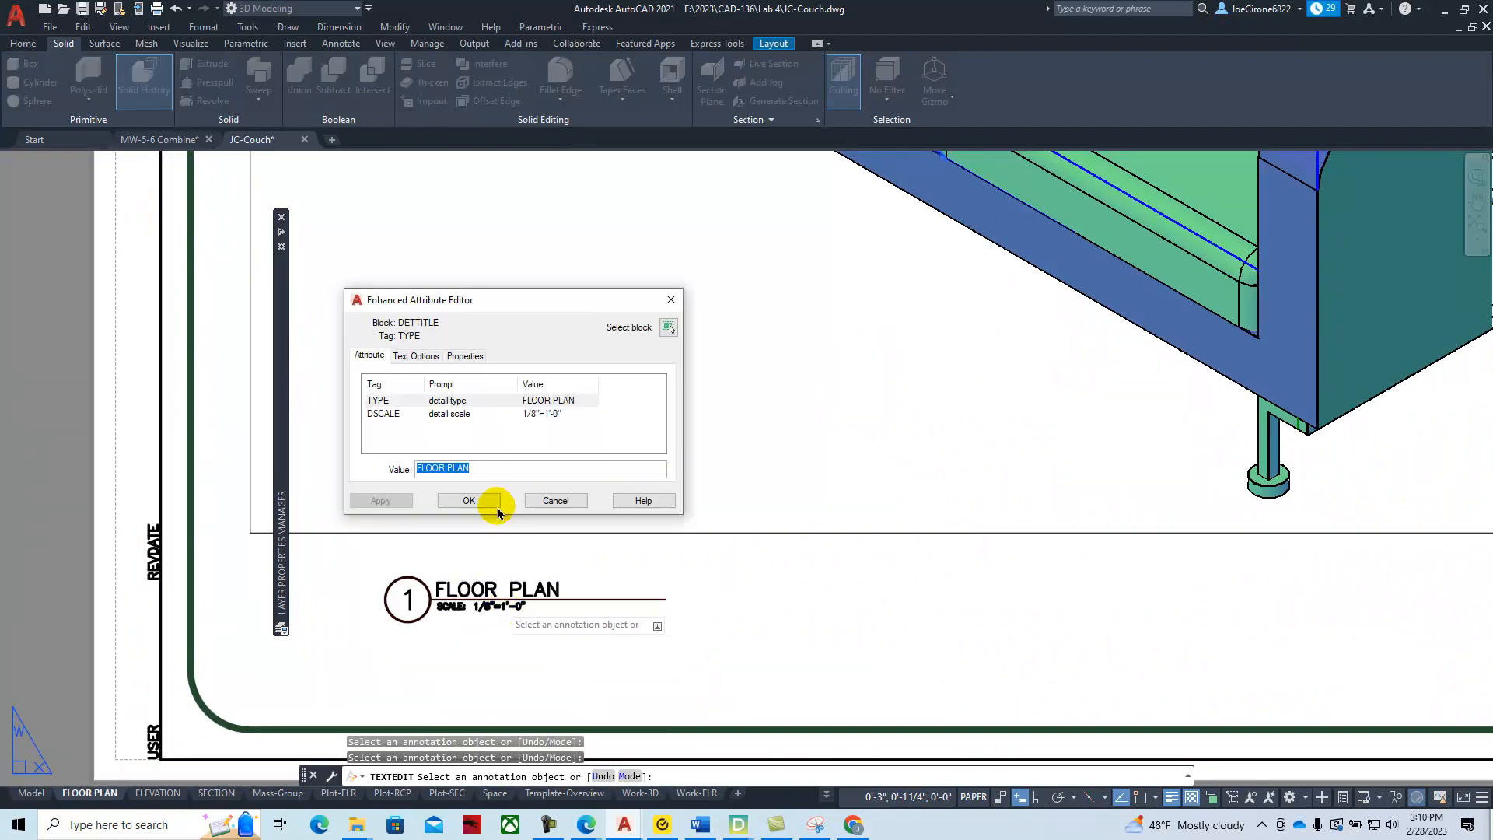
{"action": "left_click", "coordinate": [543, 414]}
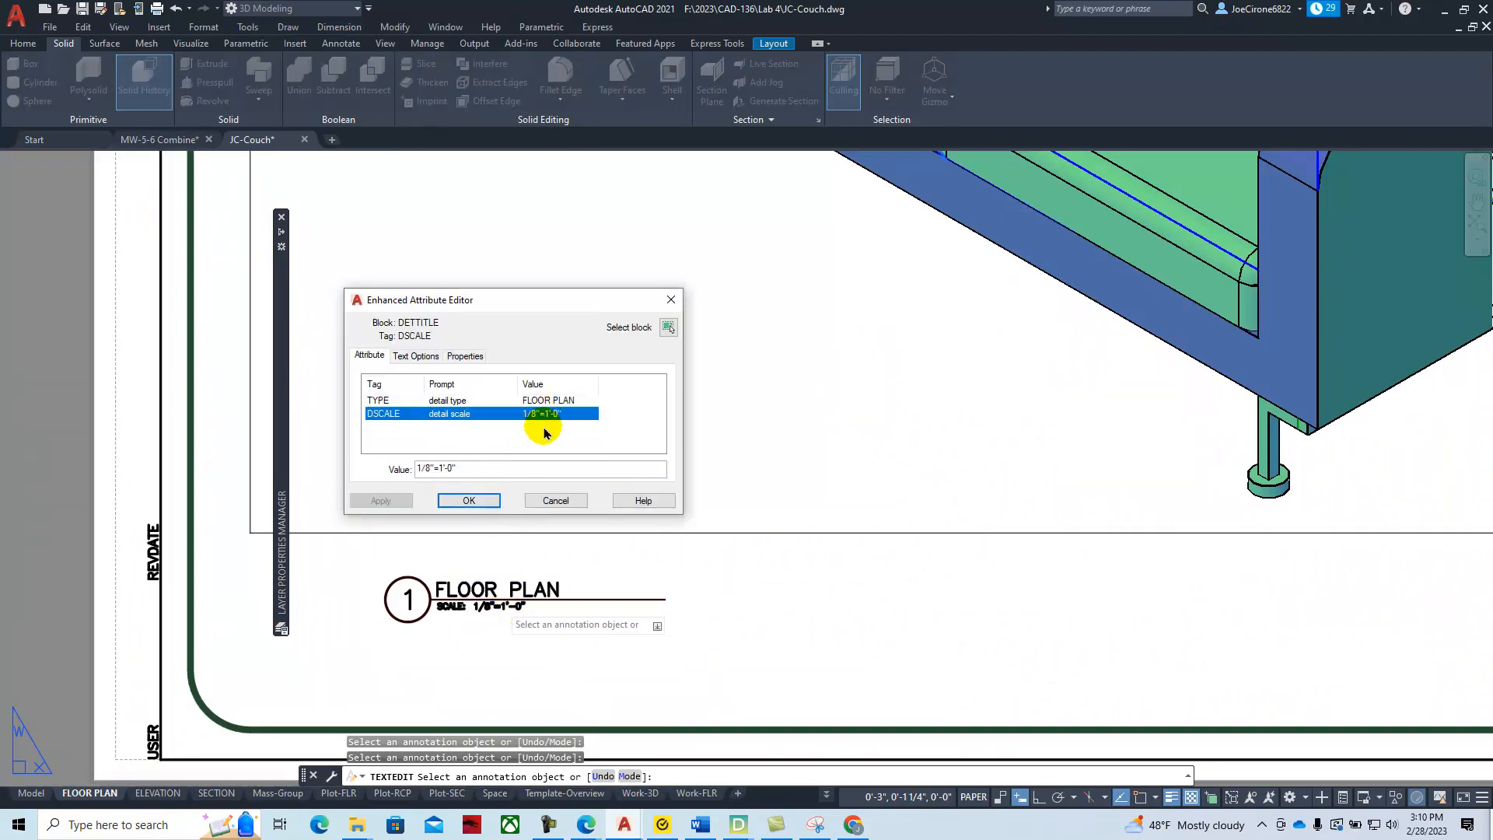
{"action": "left_click", "coordinate": [496, 469]}
{"action": "left_click_drag", "start_coordinate": [496, 469], "coordinate": [397, 471]}
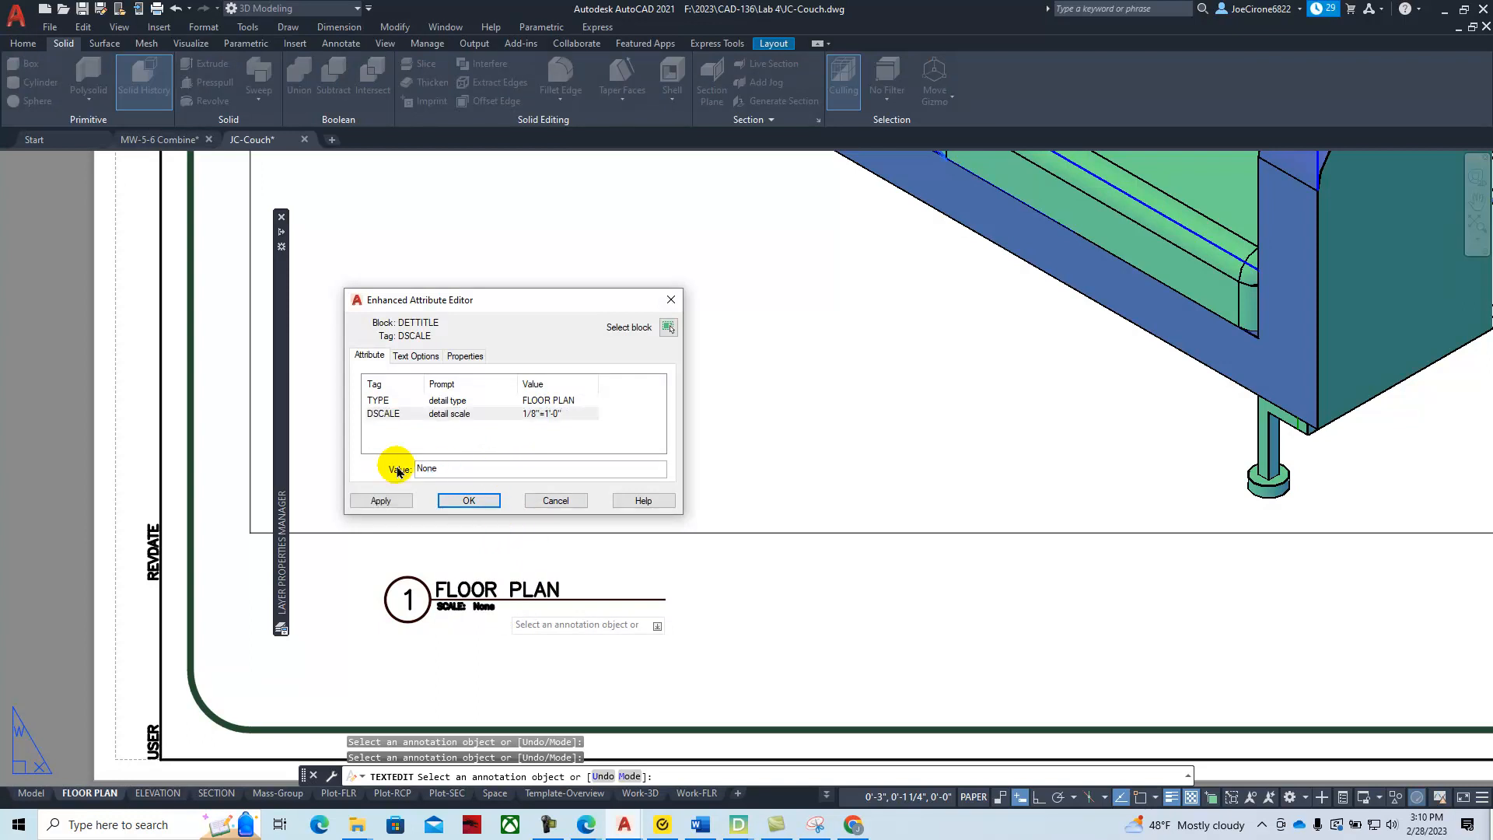
{"action": "left_click", "coordinate": [469, 500]}
Save the drawing as JC-Couch in the Lab 4 folder, overwriting the existing file
{"action": "scroll", "coordinate": [765, 587], "scroll_direction": "down", "scroll_amount": 1}
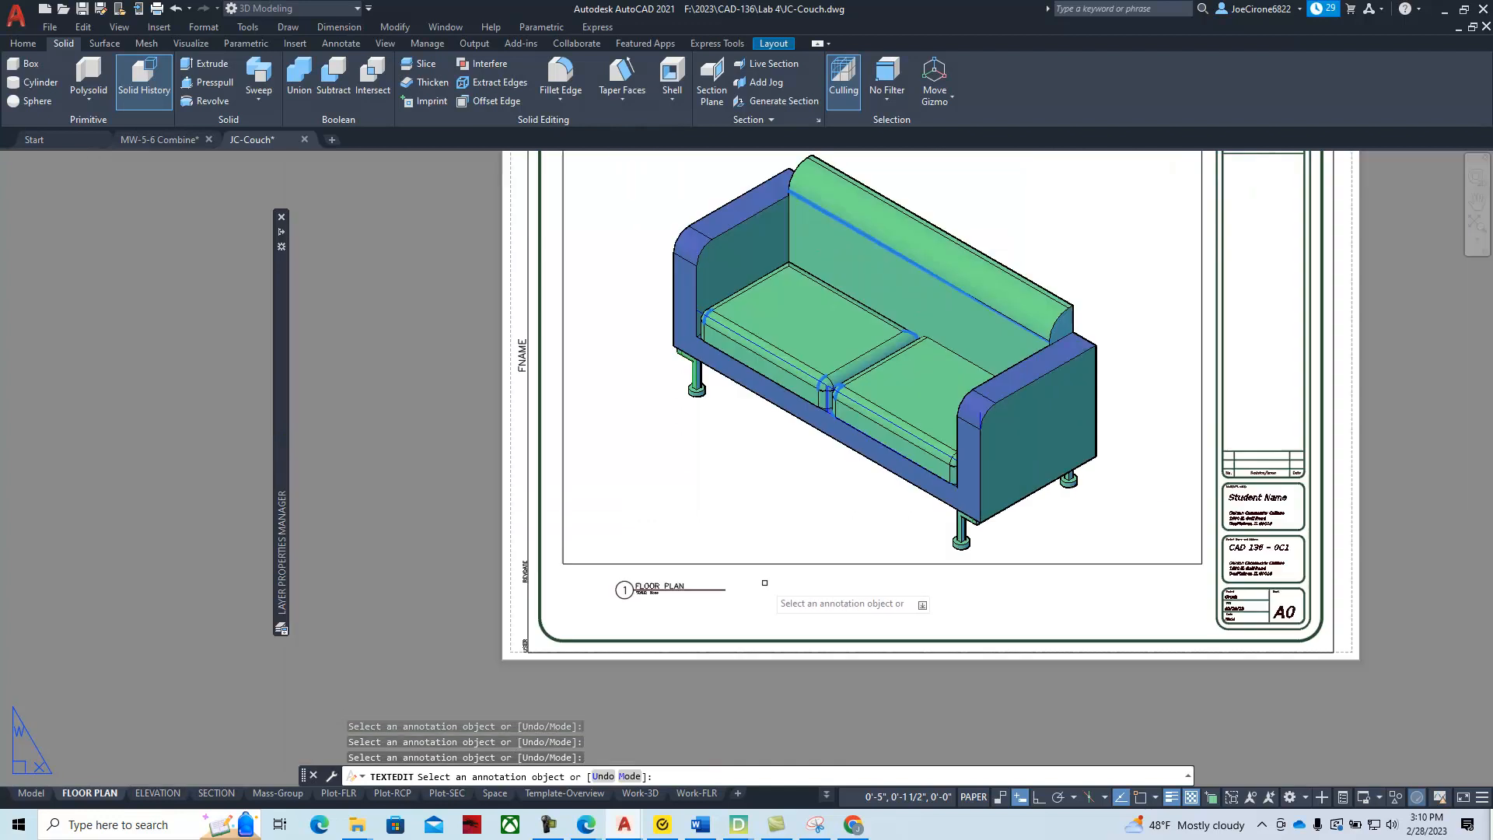
{"action": "middle_click_drag", "start_coordinate": [789, 469], "coordinate": [599, 567]}
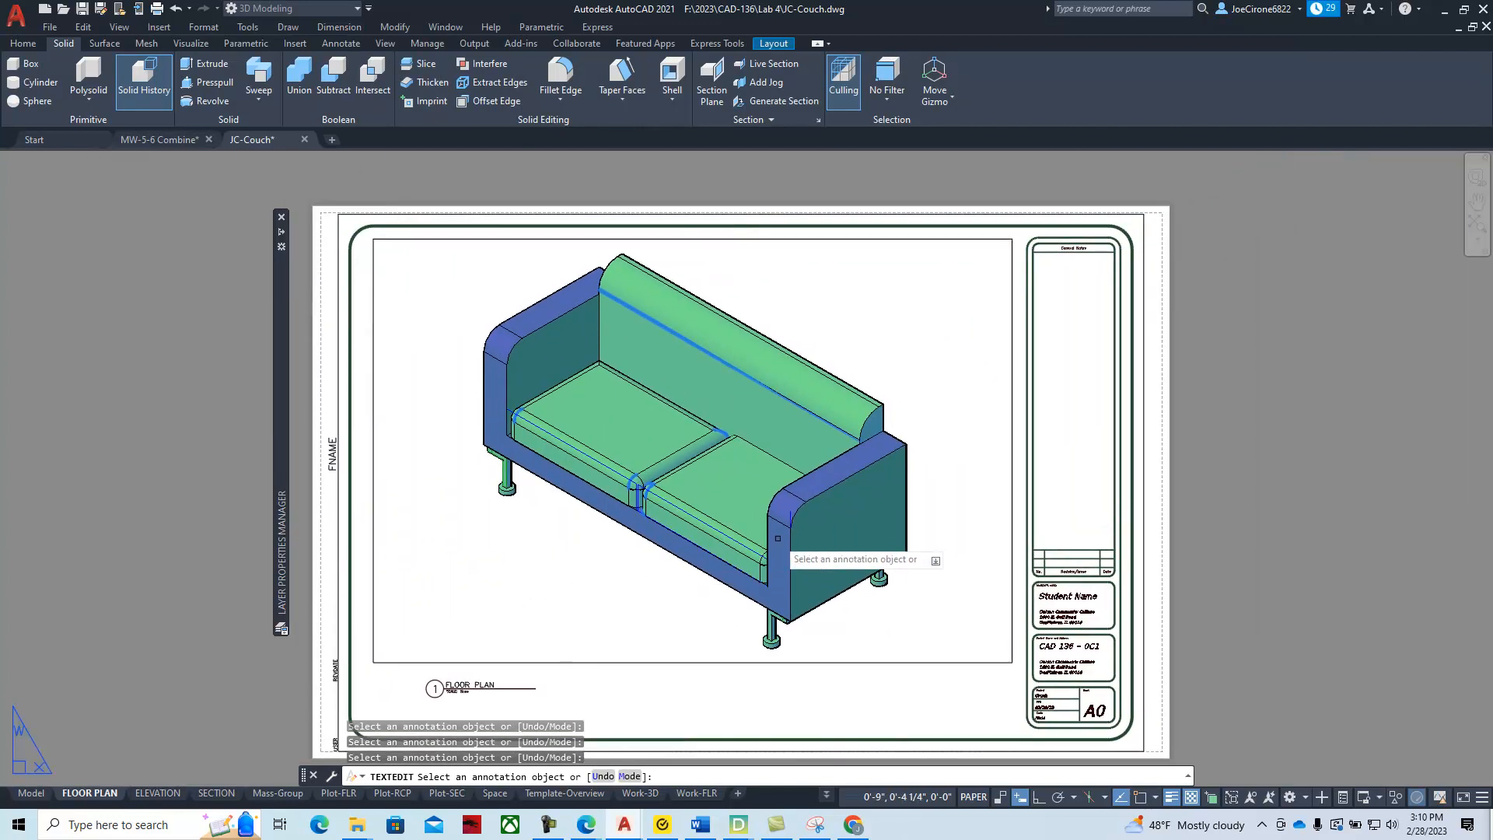
{"action": "middle_click_drag", "start_coordinate": [797, 538], "coordinate": [825, 492]}
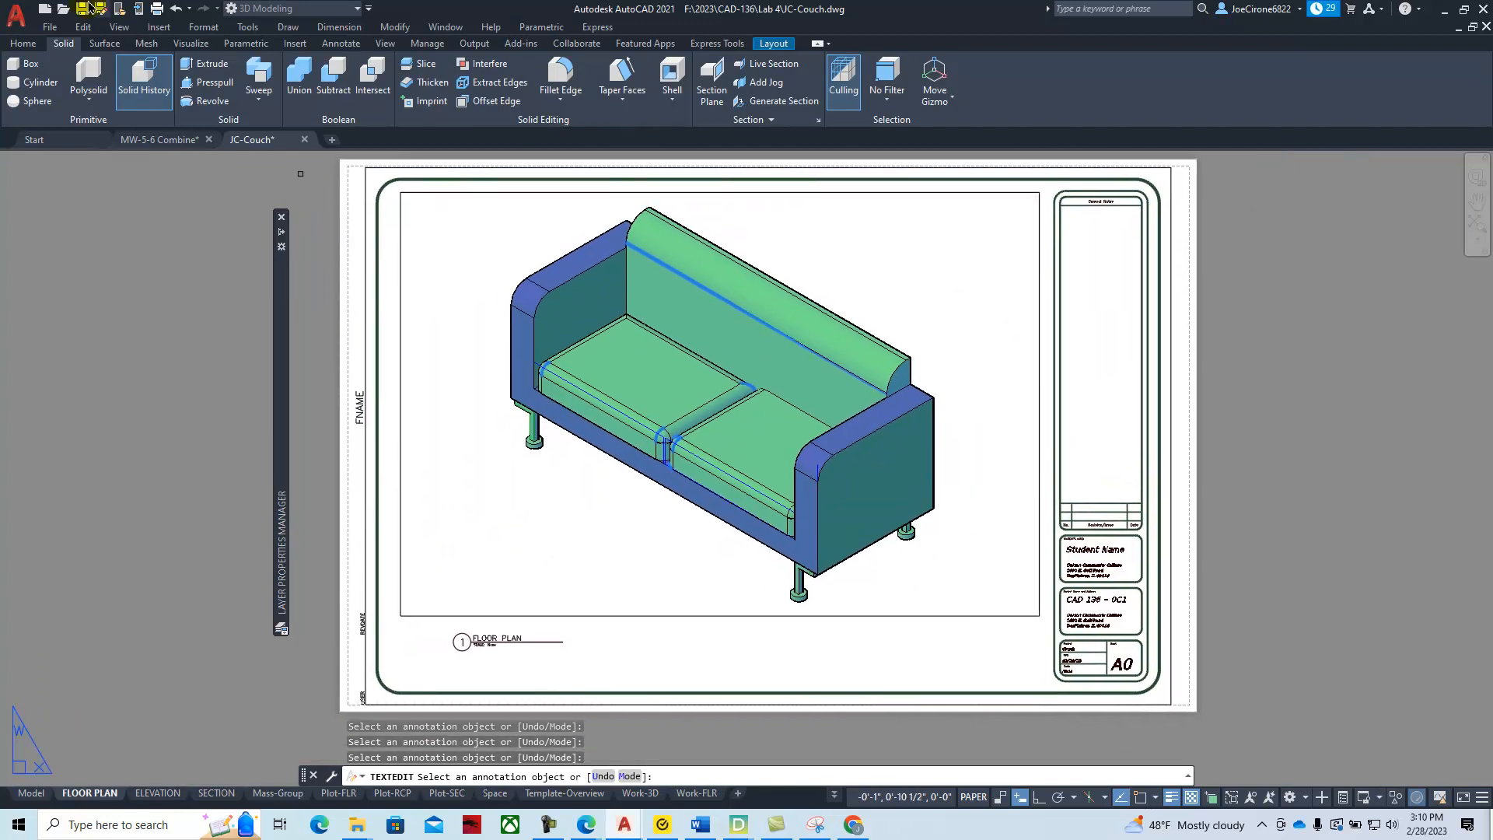
{"action": "left_click", "coordinate": [40, 27]}
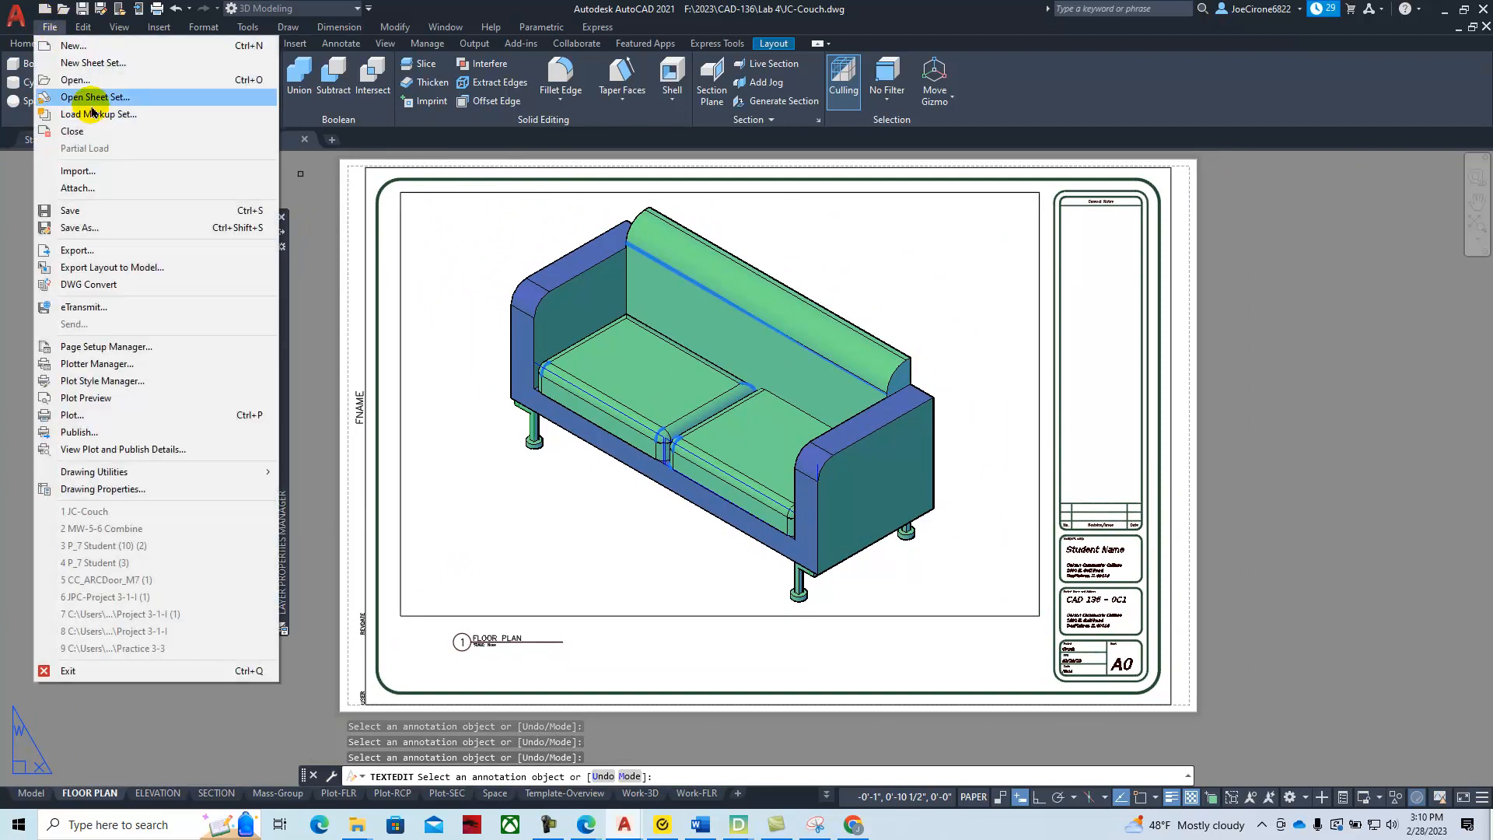
{"action": "left_click", "coordinate": [112, 228]}
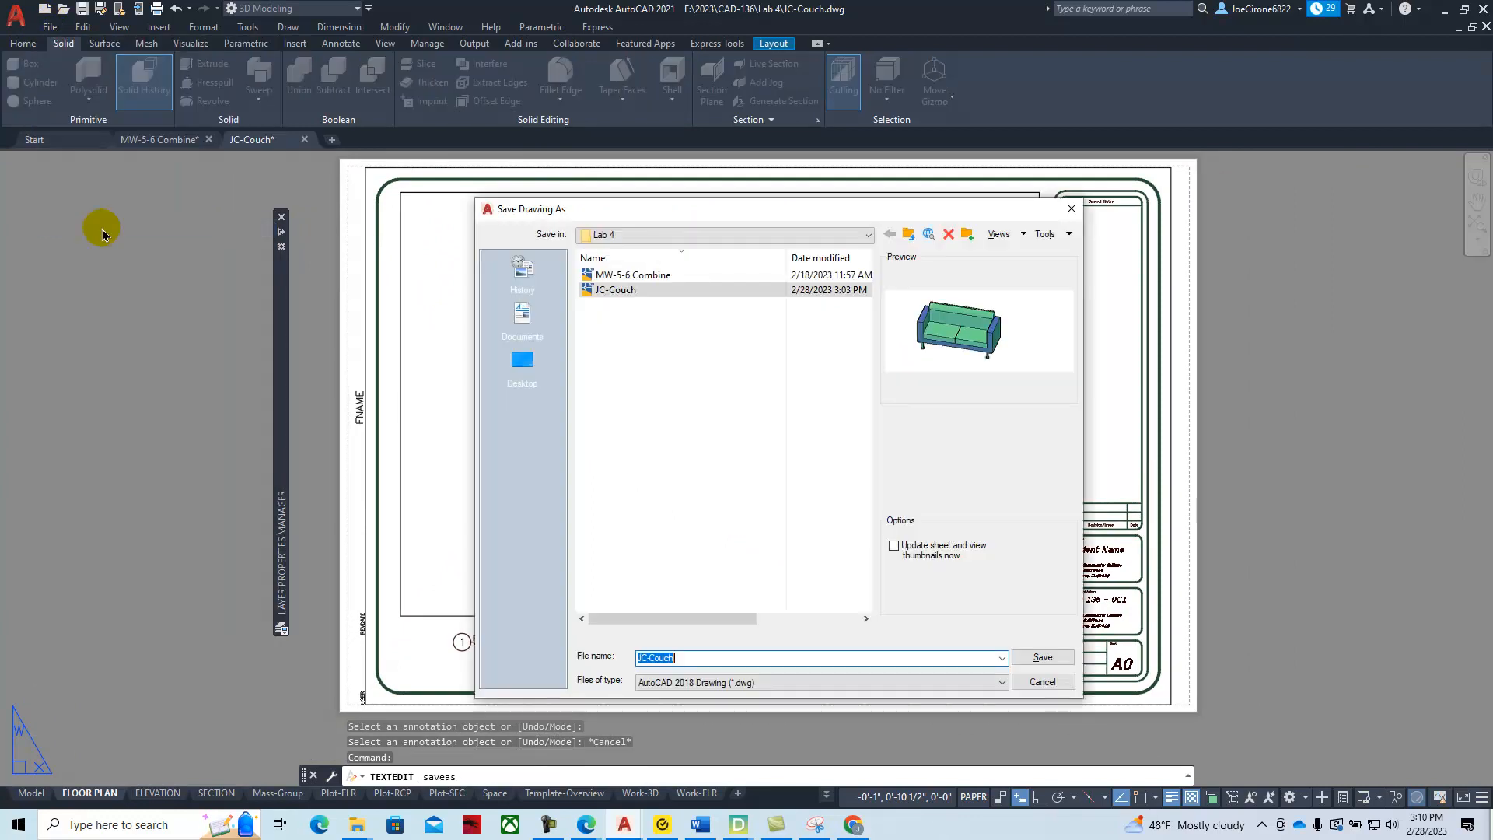
{"action": "left_click", "coordinate": [1035, 658]}
{"action": "left_click", "coordinate": [735, 490]}
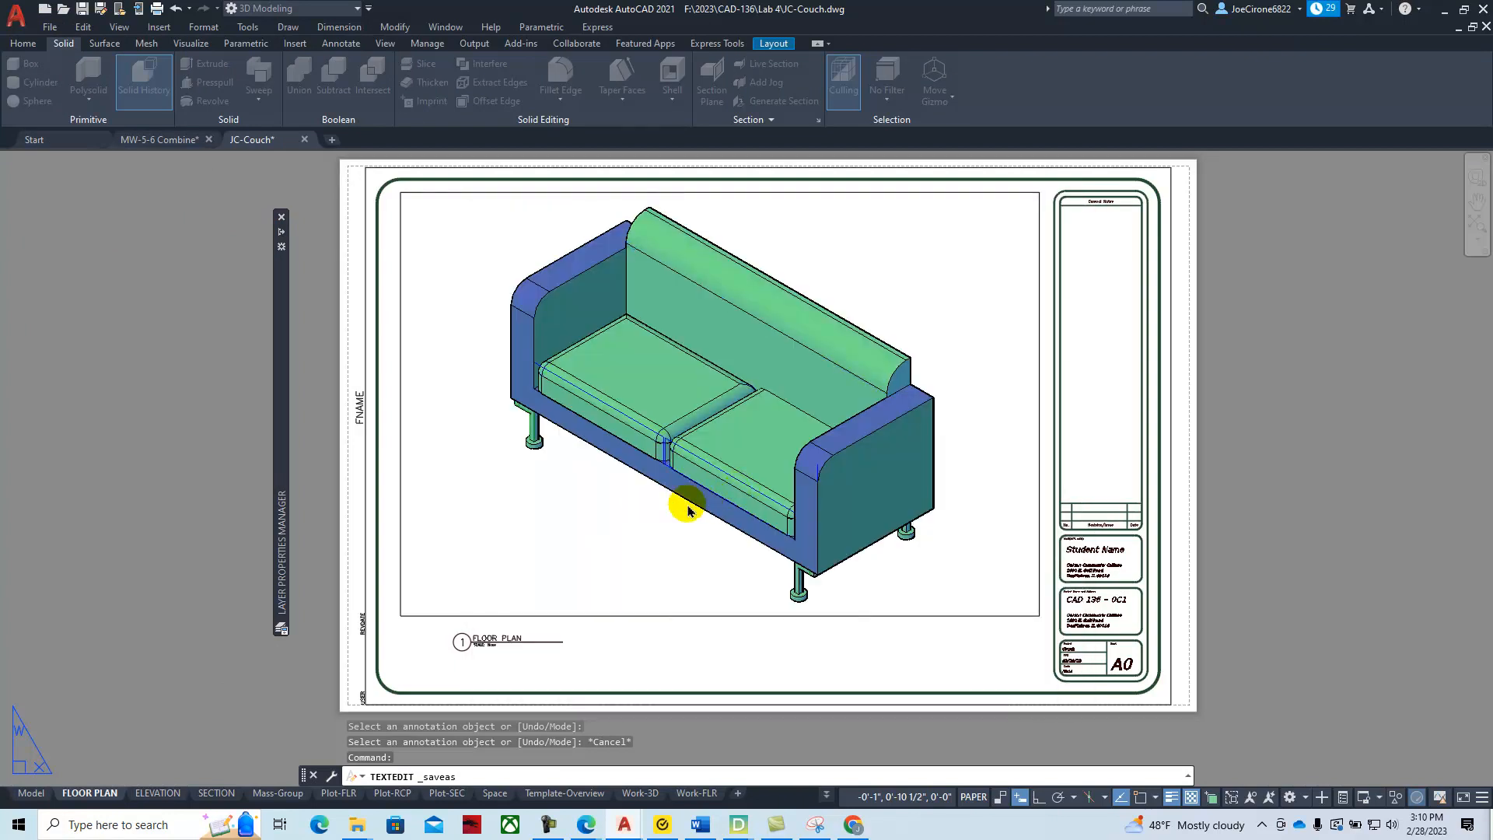